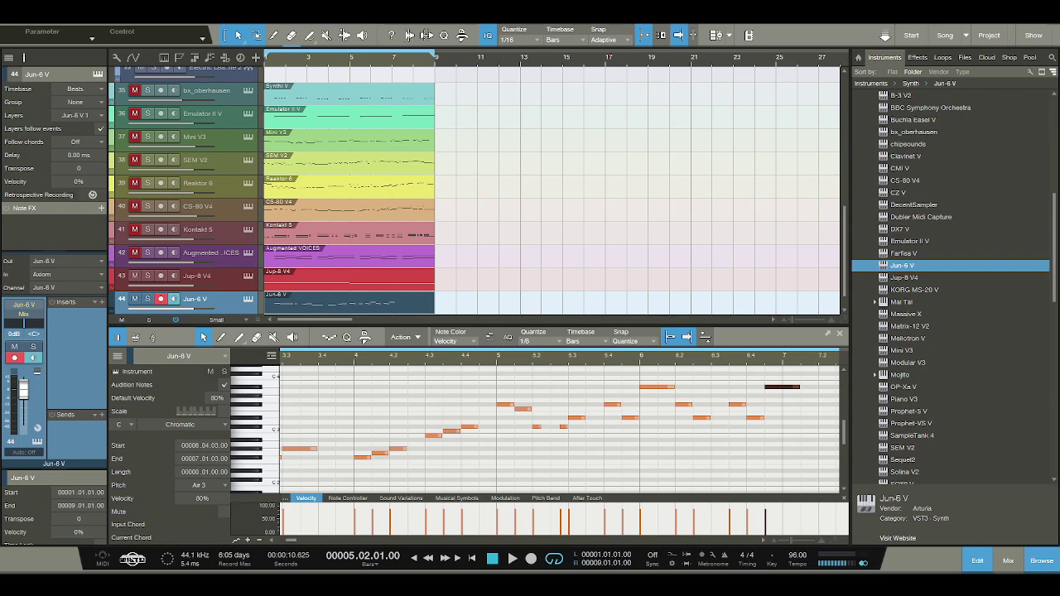
- Play the Jun-6 V part from the start and raise the track's volume to +7.4 dB
left_click_drag(510, 351, 507, 341)
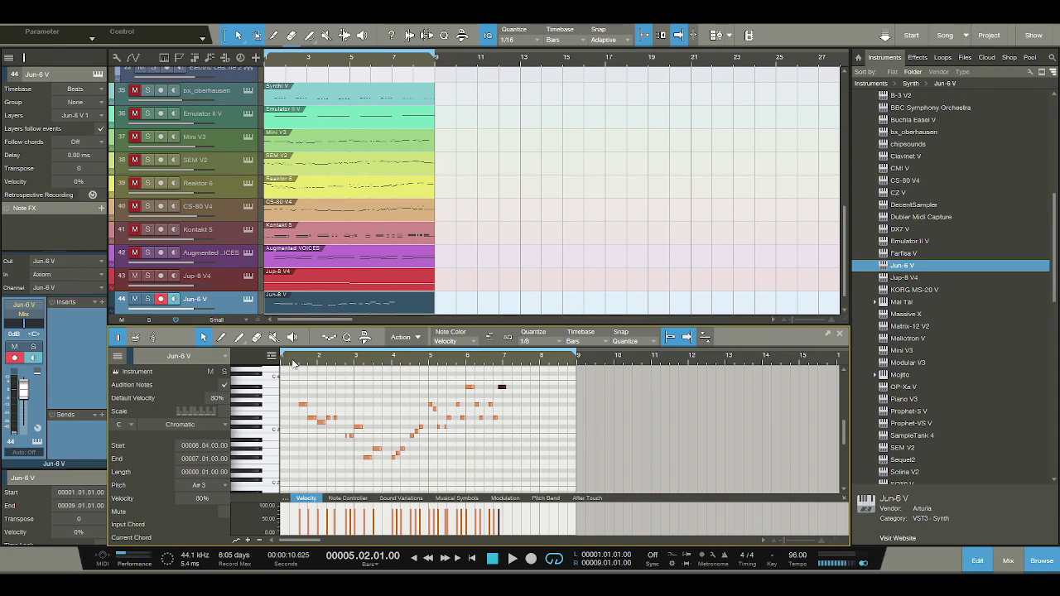
left_click(488, 558)
left_click(512, 559)
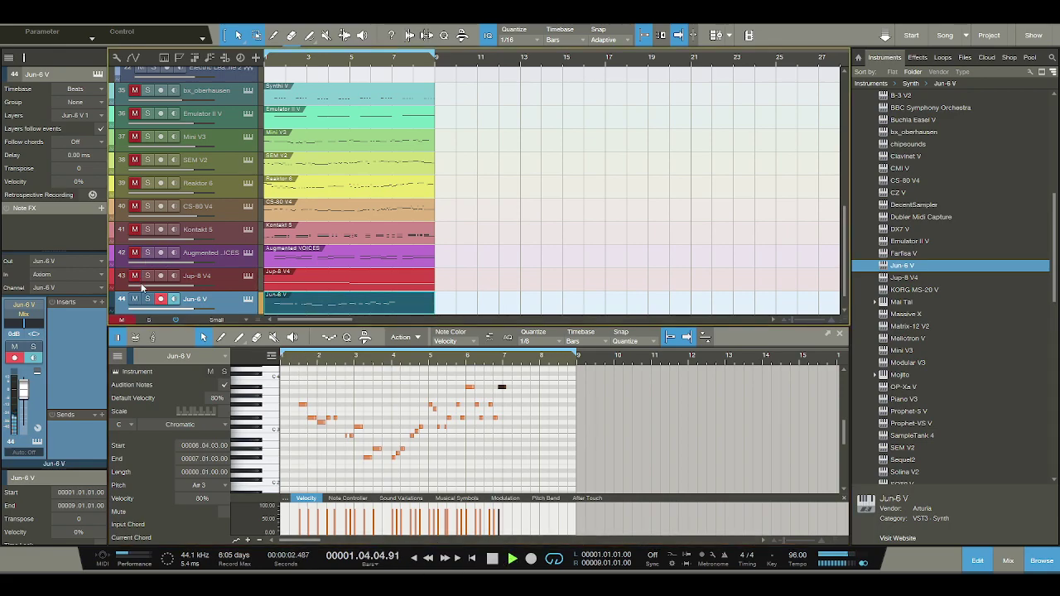
left_click_drag(23, 391, 23, 380)
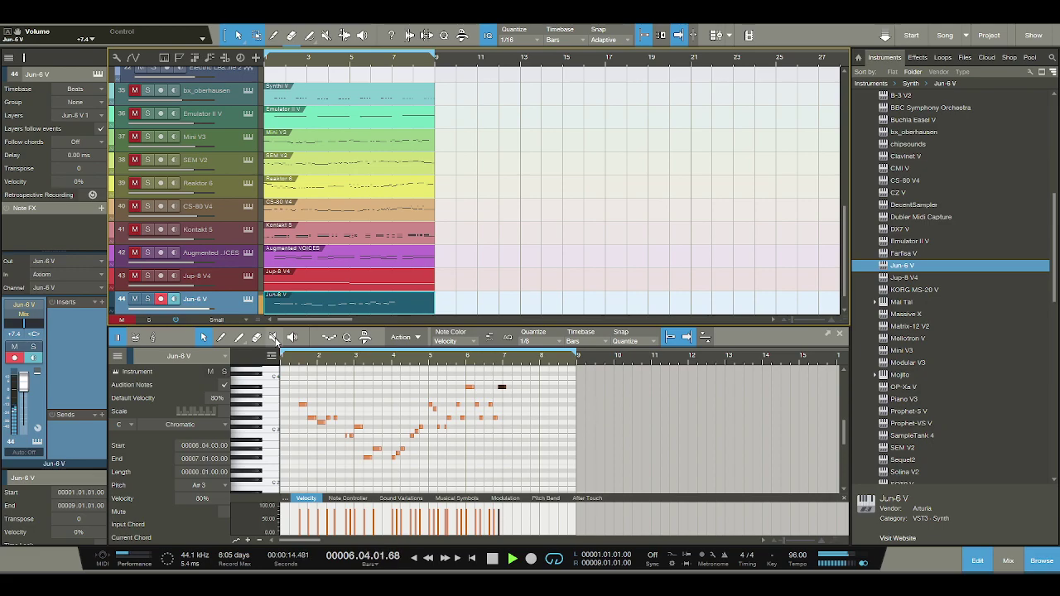
- Add short F#3, G#3 and G3 notes in bar 7 of the Jun-6 V part, starting at 7.2.1, and play them back
key("space")
scroll(512, 379, "up", 3)
double_click(501, 401)
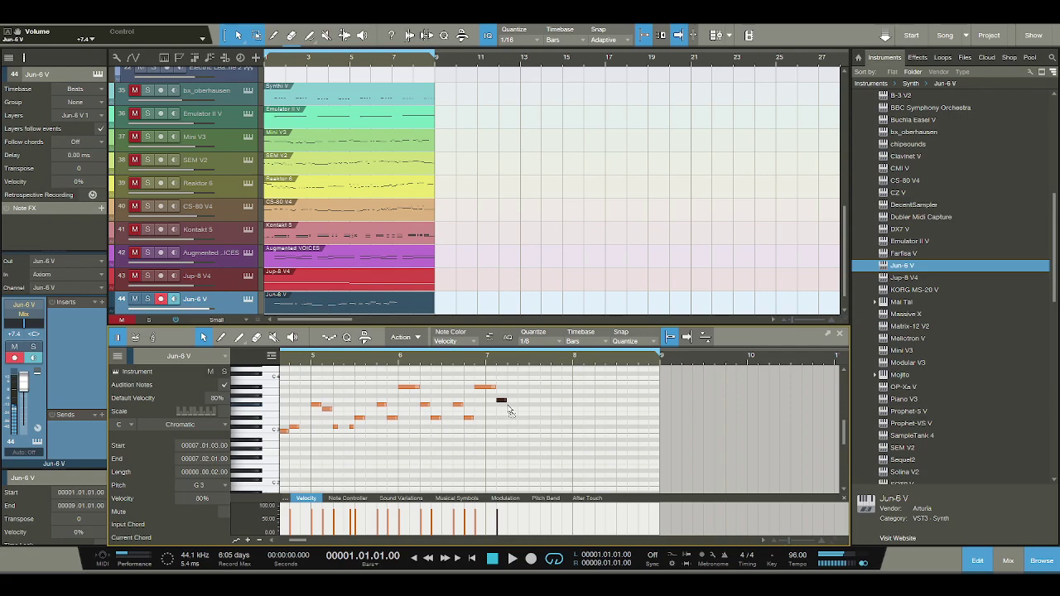
left_click_drag(502, 401, 513, 404)
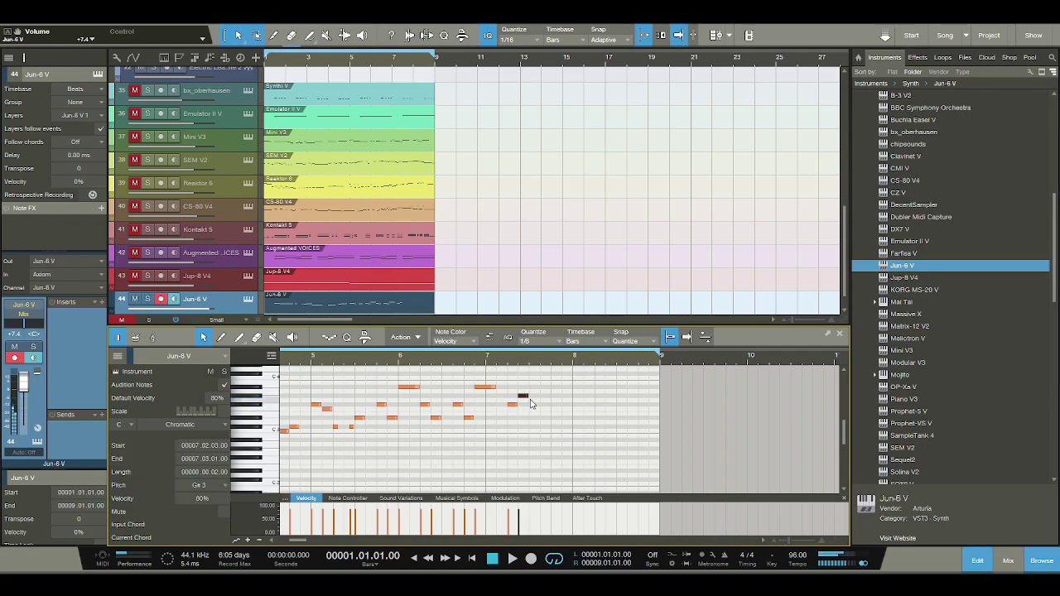
double_click(535, 402)
double_click(522, 396)
left_click(439, 359)
key("space")
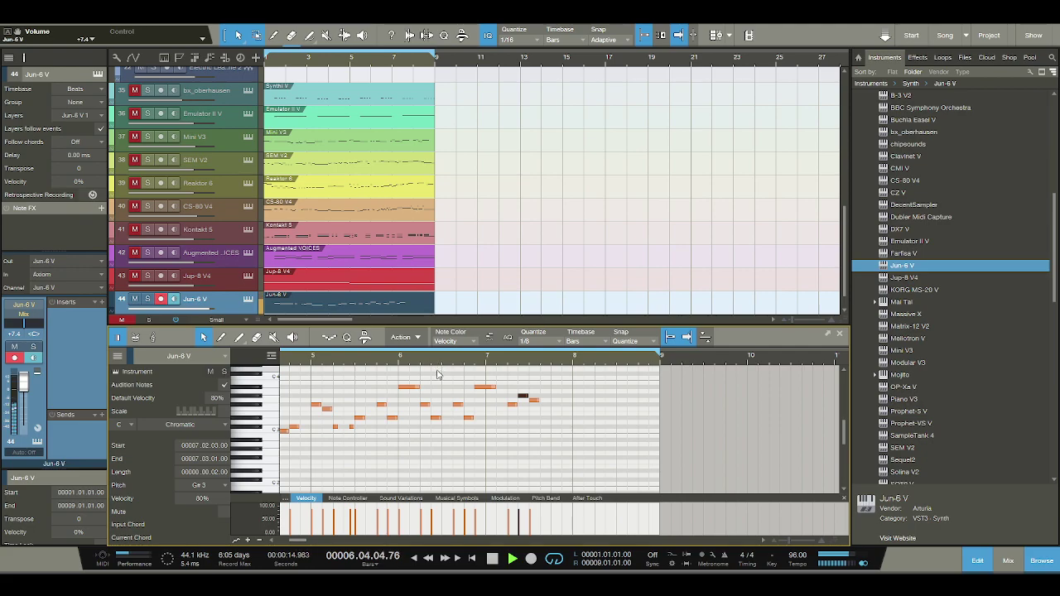
key("space")
left_click(536, 401)
key("space")
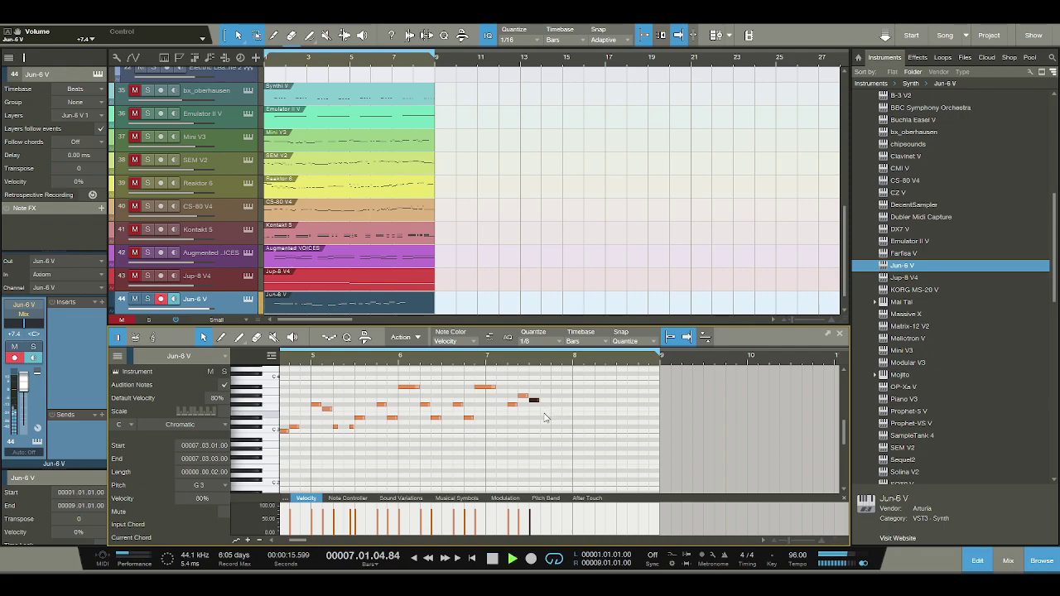
key("space")
- Try a descending D#3, C#3 and B2 run after the G3 note in bar 7, audition it, and delete it
double_click(545, 426)
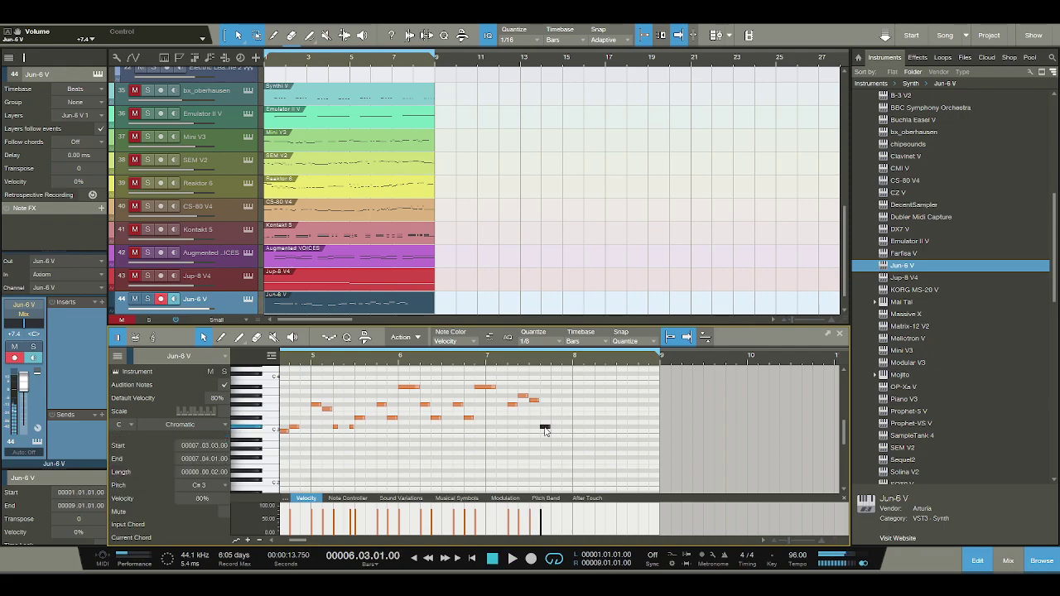
double_click(553, 426)
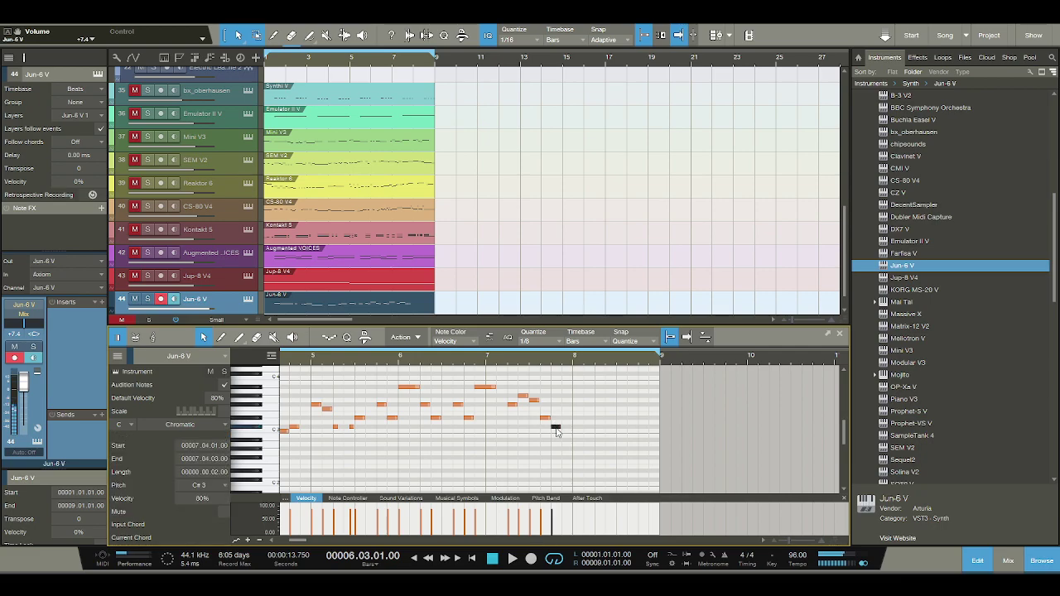
double_click(567, 437)
key("space")
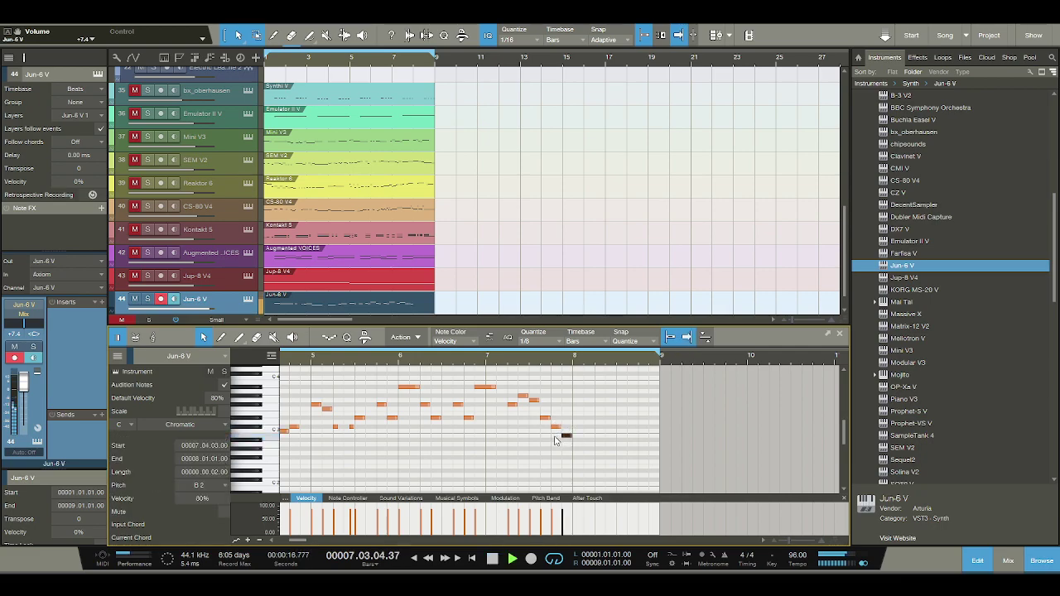
key("space")
mouse_move(538, 400)
left_mouse_down()
mouse_move(591, 431)
mouse_move(588, 443)
mouse_move(554, 408)
left_mouse_up()
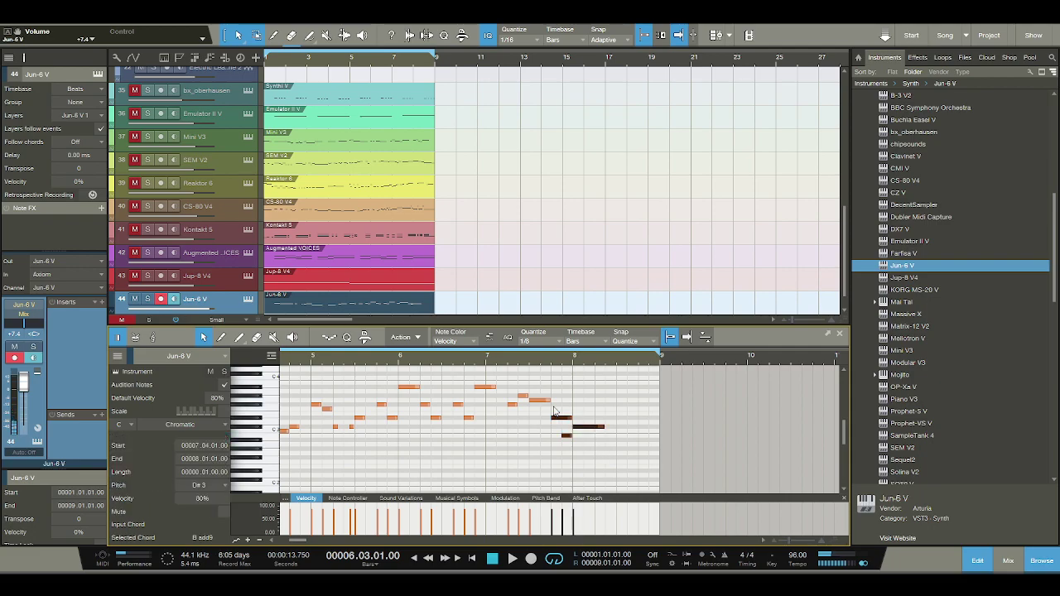
key("Delete")
- Set the quantize grid to 1/16, shorten the G3 note to three sixteenths, add an equally long D#3 at 7.3.4, and audition it
left_click(547, 401)
scroll(550, 398, "up", 2)
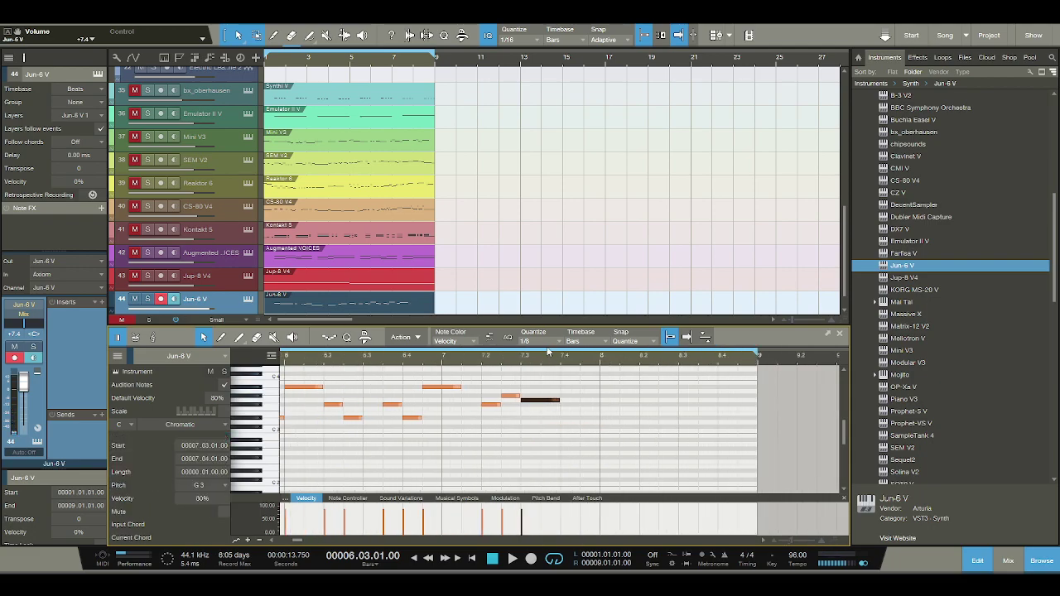
left_click_drag(560, 400, 566, 421)
left_click(554, 404)
key("space")
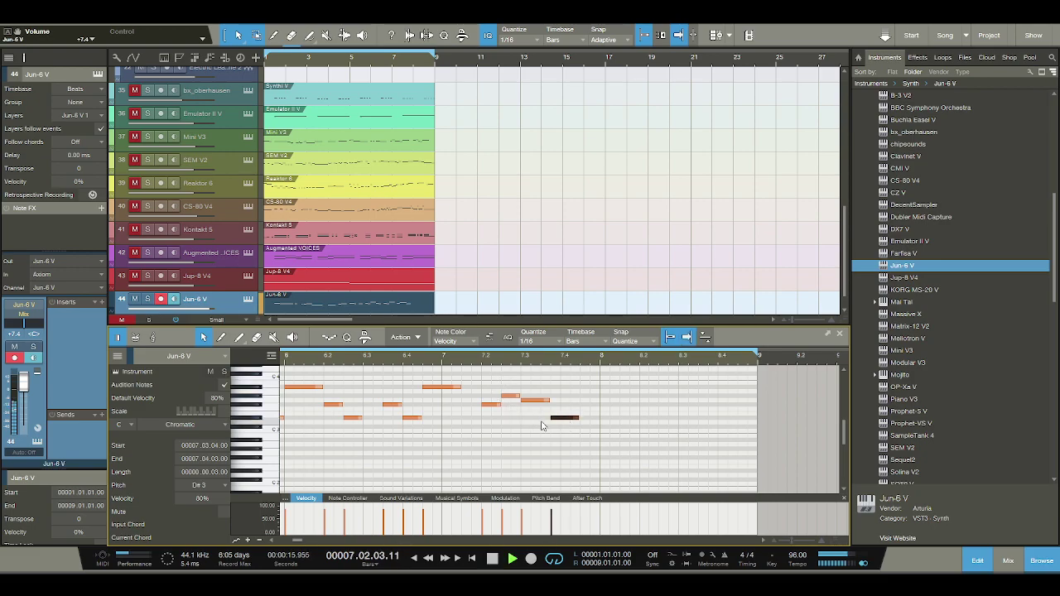
key("space")
- Continue the descending line with three-sixteenth C#3 and B2 notes, the B2 starting at 8.1.2, and audition them
left_click(583, 428)
left_click_drag(583, 428, 632, 436)
left_click(612, 439)
key("space")
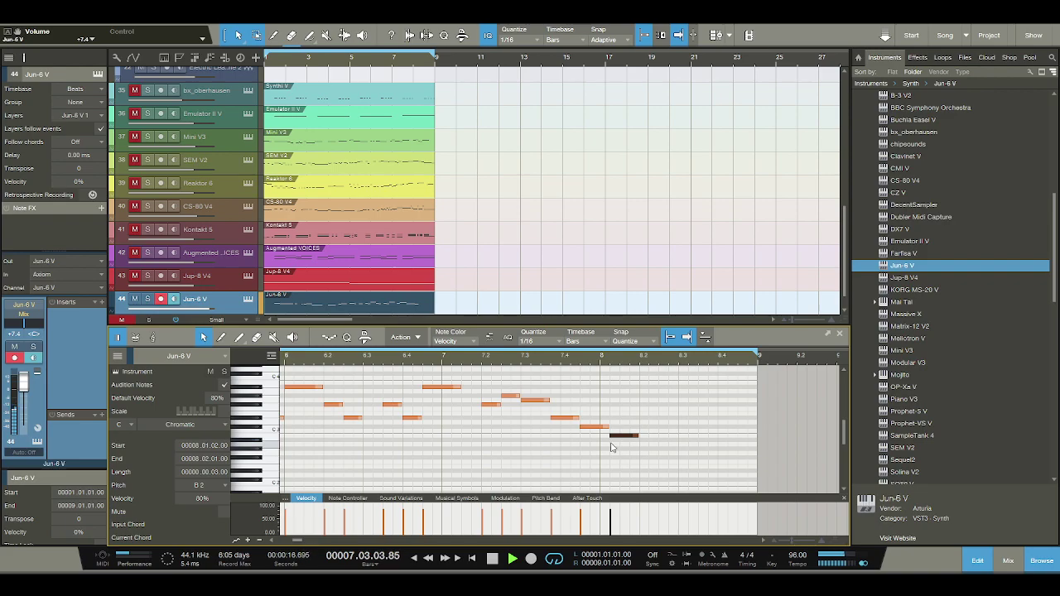
key("space")
- Add three-sixteenth G#2 and G2 notes in bar 8, the G2 starting at 8.2.4, and play the phrase back
left_click(644, 449)
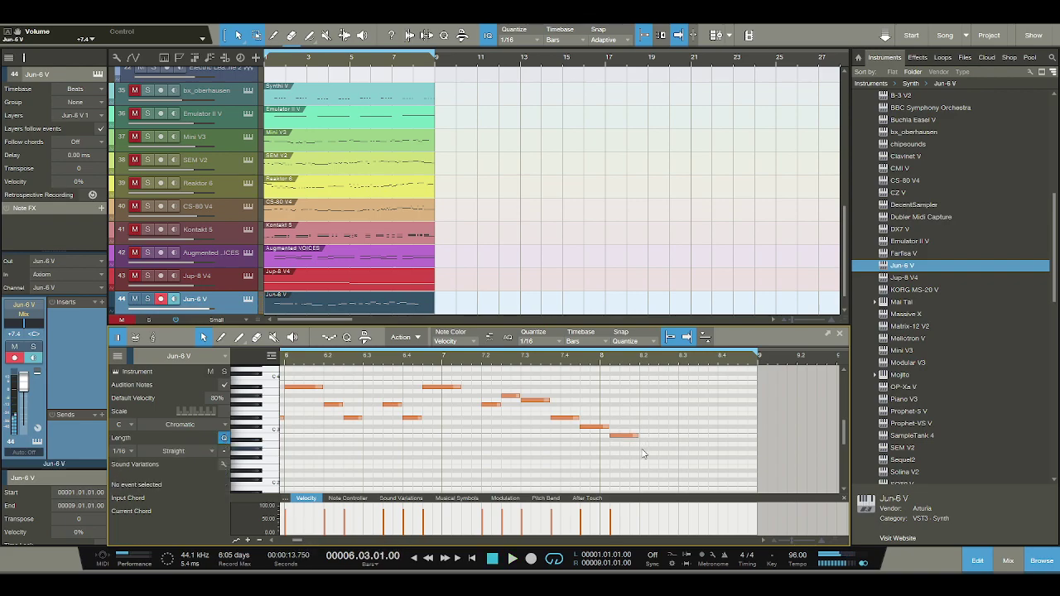
left_click_drag(646, 449, 698, 454)
left_click(674, 453)
key("space")
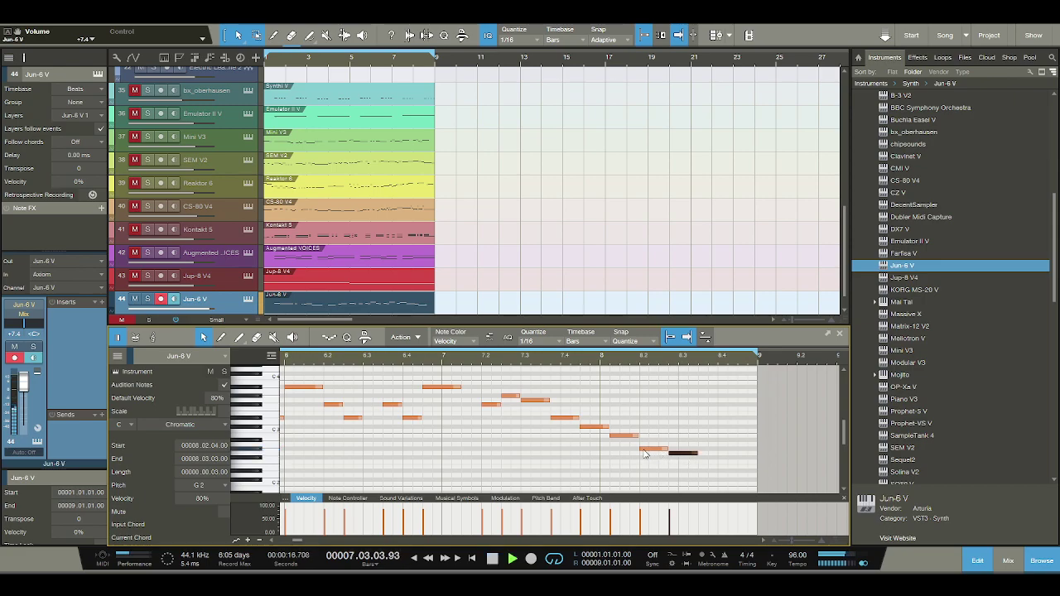
key("space")
- Add a D#2 note at 8.4.1 with a length of three sixteenths and audition the phrase ending
double_click(721, 471)
left_click_drag(729, 471, 742, 472)
key("space")
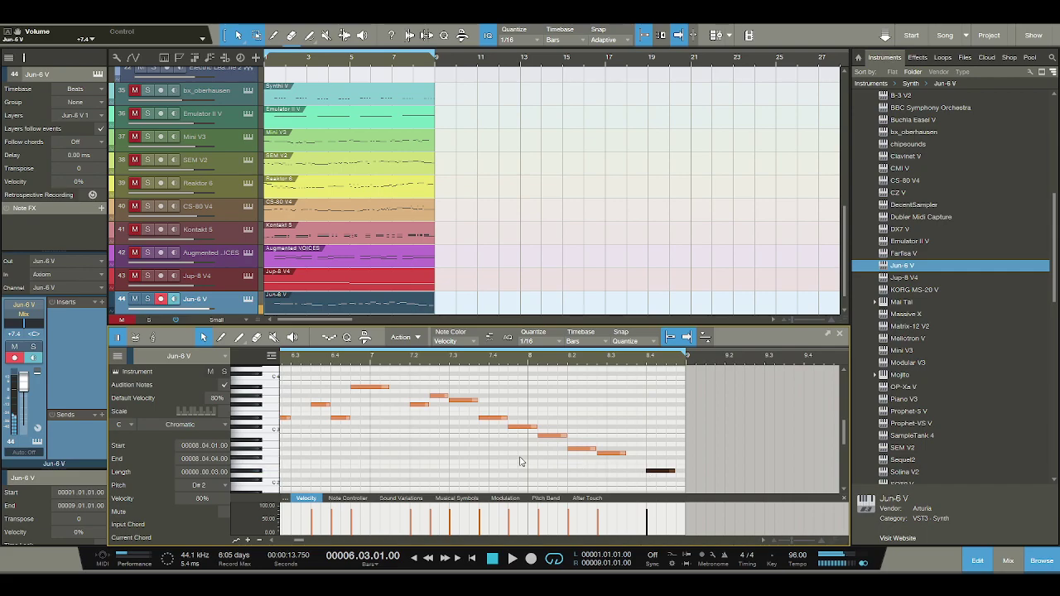
key("space")
- Play back the Jun-6 V melody to review the new ending and its loop into bar 1
left_click_drag(430, 363, 504, 335)
scroll(319, 369, "up", 5)
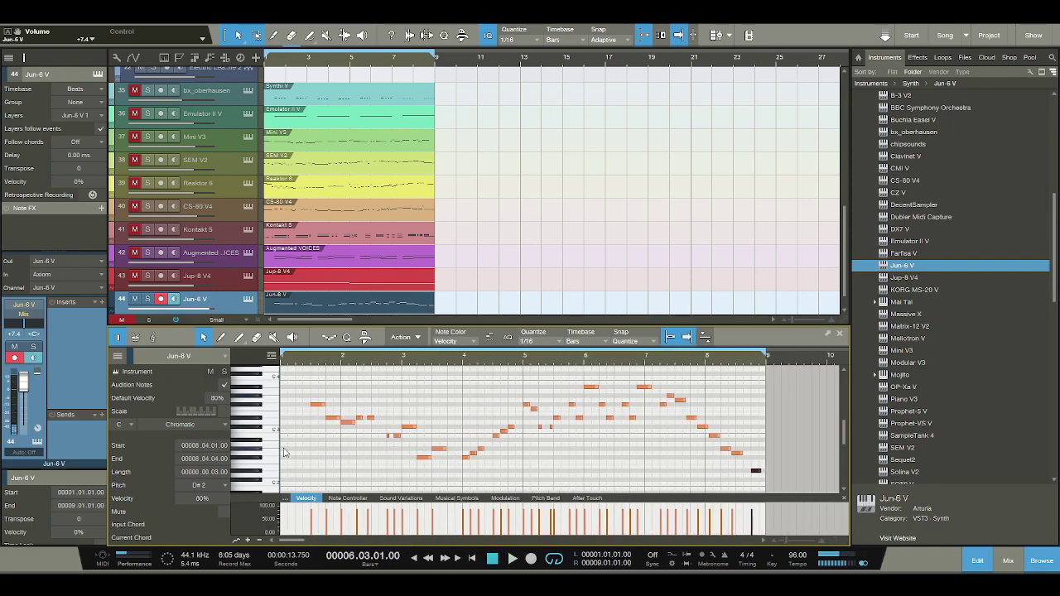
key("space")
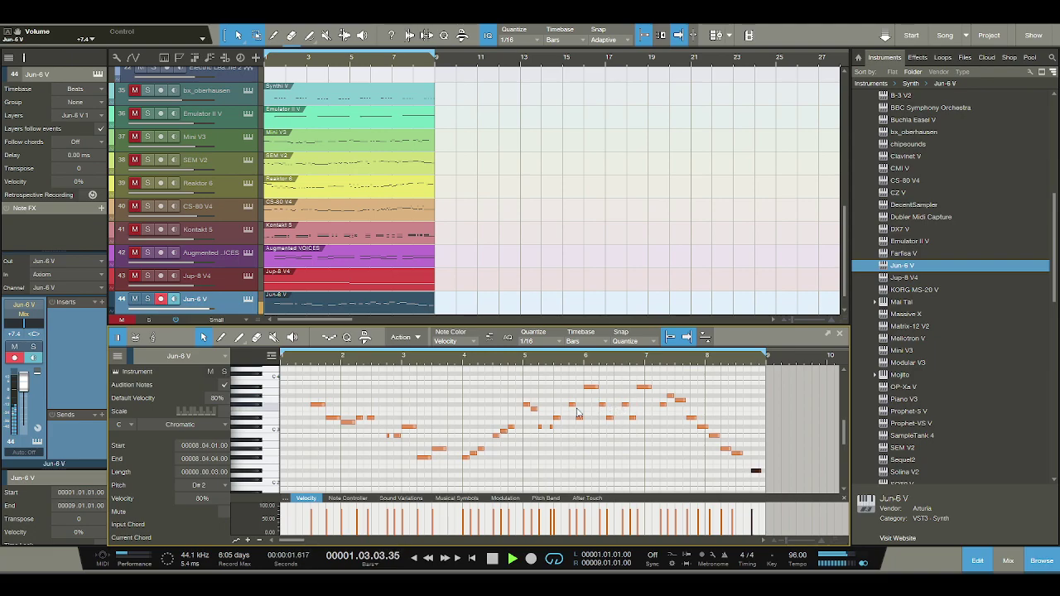
key("space")
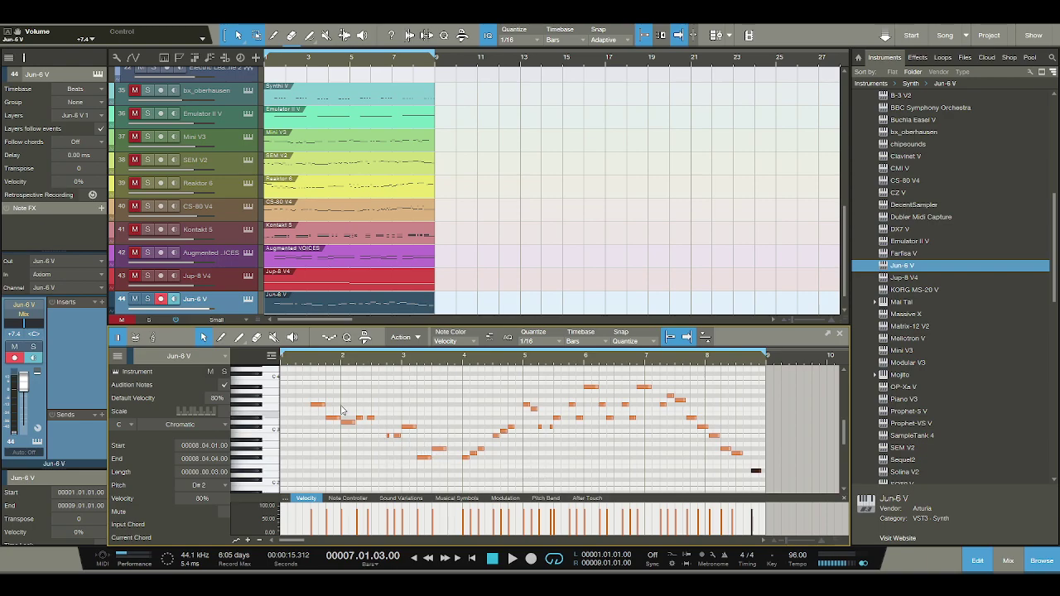
- Audition presets in the Jun-6 V instrument during playback, choose Yesterdayland, and close the instrument window
left_click(249, 300)
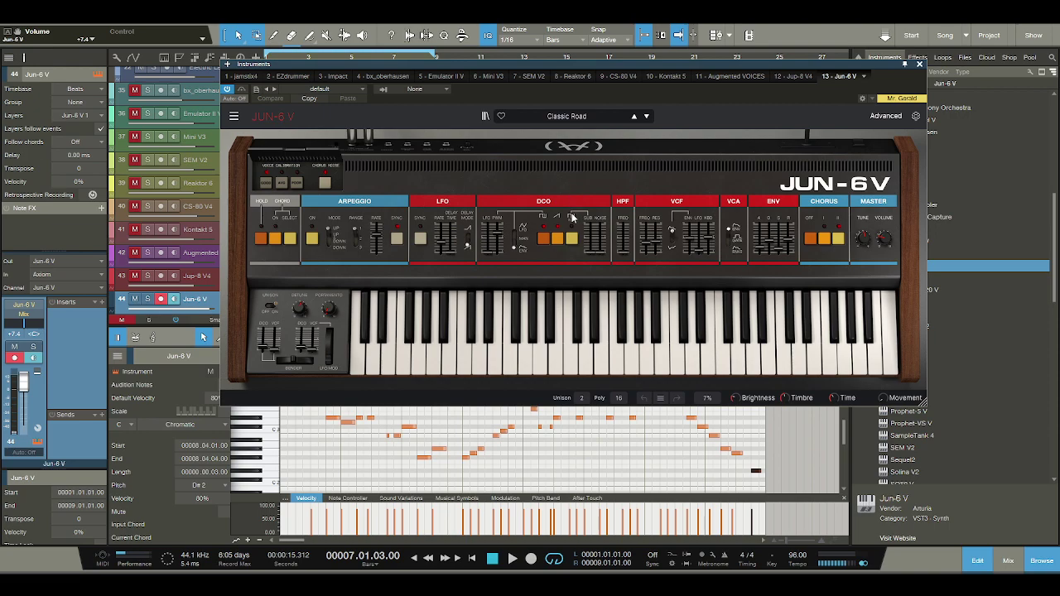
key("space")
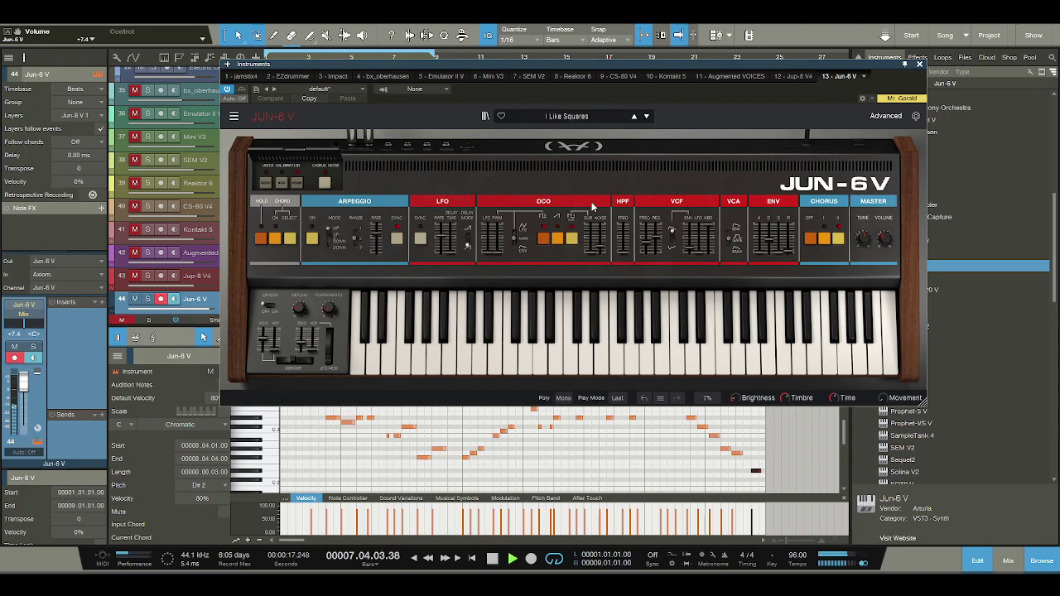
key("Down")
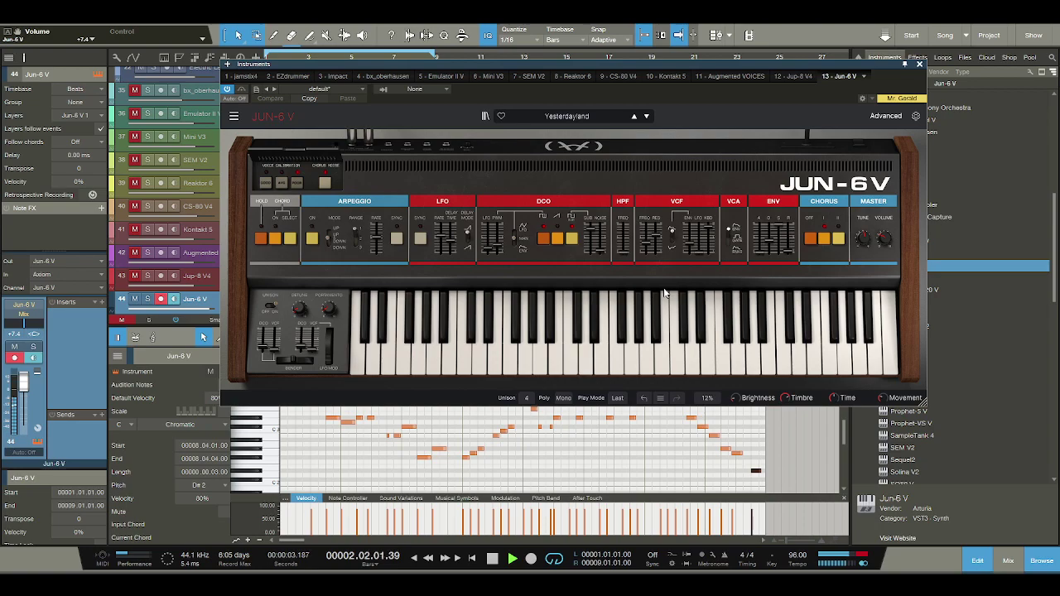
left_click(919, 63)
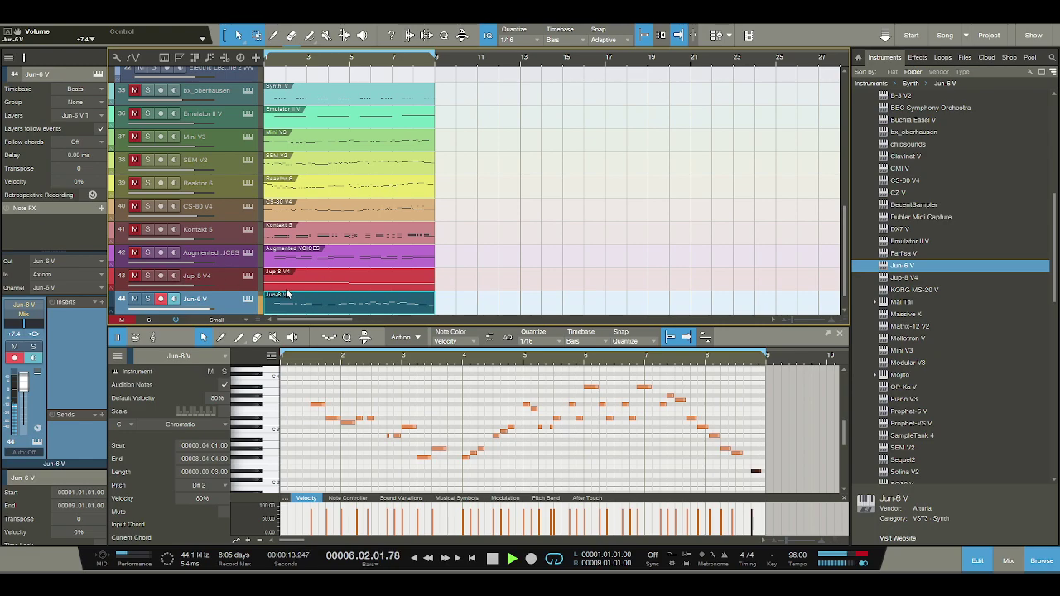
- Move the Jun-6 V track above Kontakt 5 and unmute the Reaktor 6 and SEM V2 tracks
left_click_drag(229, 305, 230, 233)
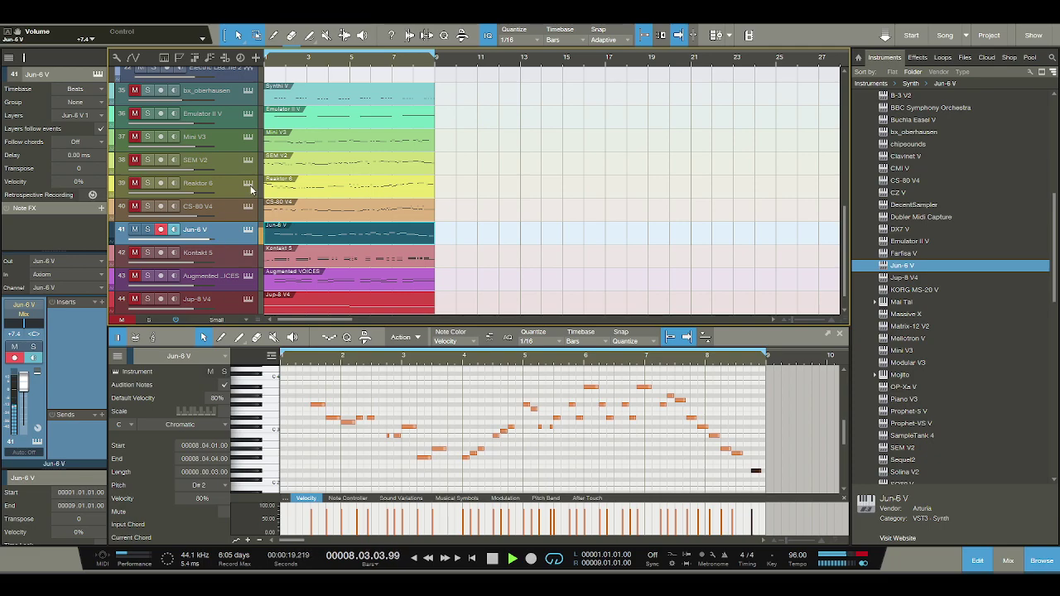
left_click(135, 183)
left_click(138, 164)
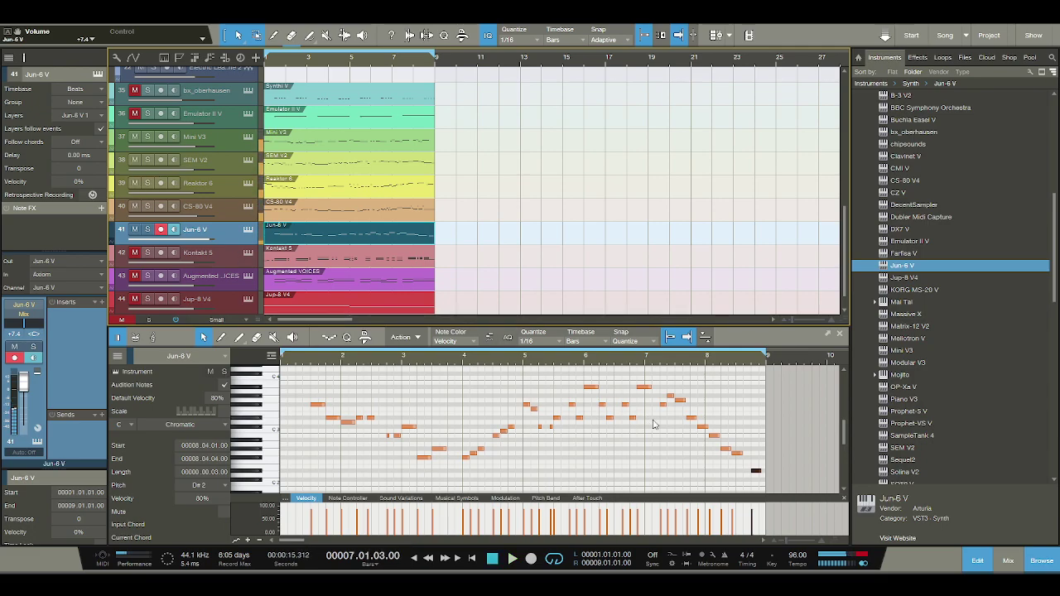
- Play the arrangement from around bar 7 to check how the Jun-6 V ending sounds
key("space")
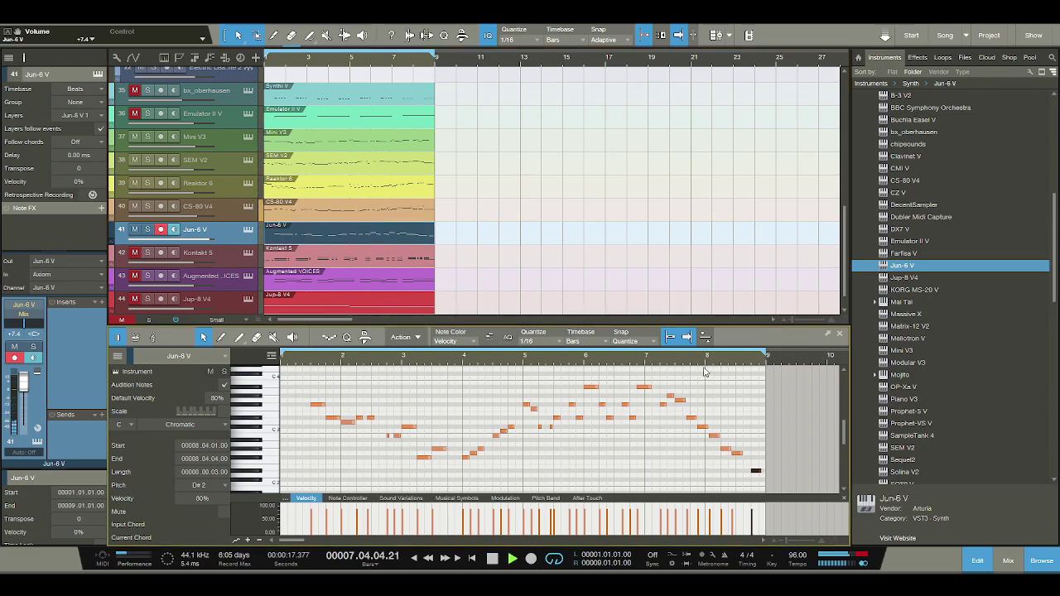
key("space")
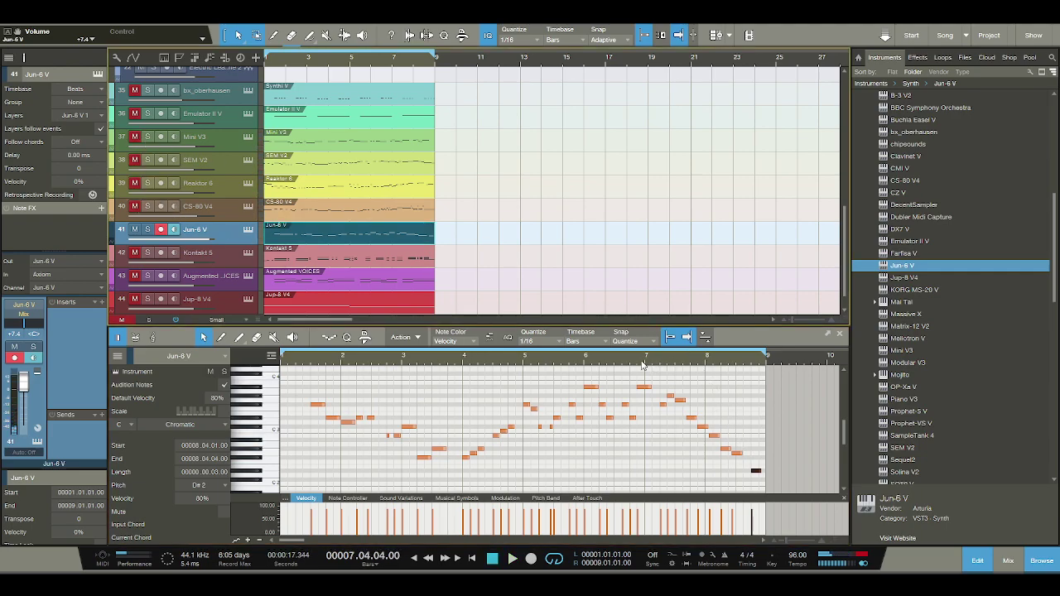
key("space")
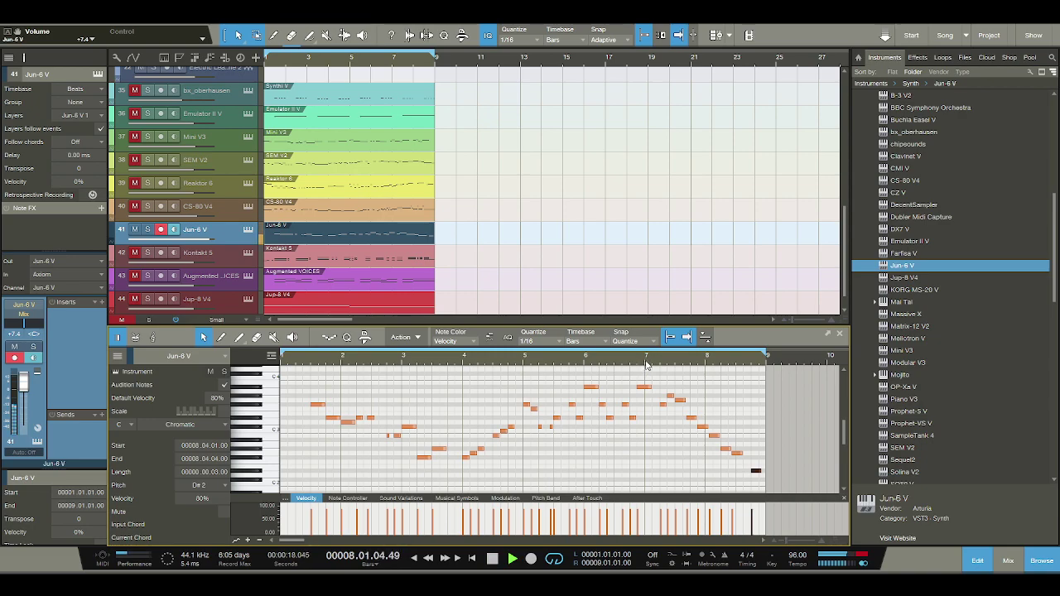
key("space")
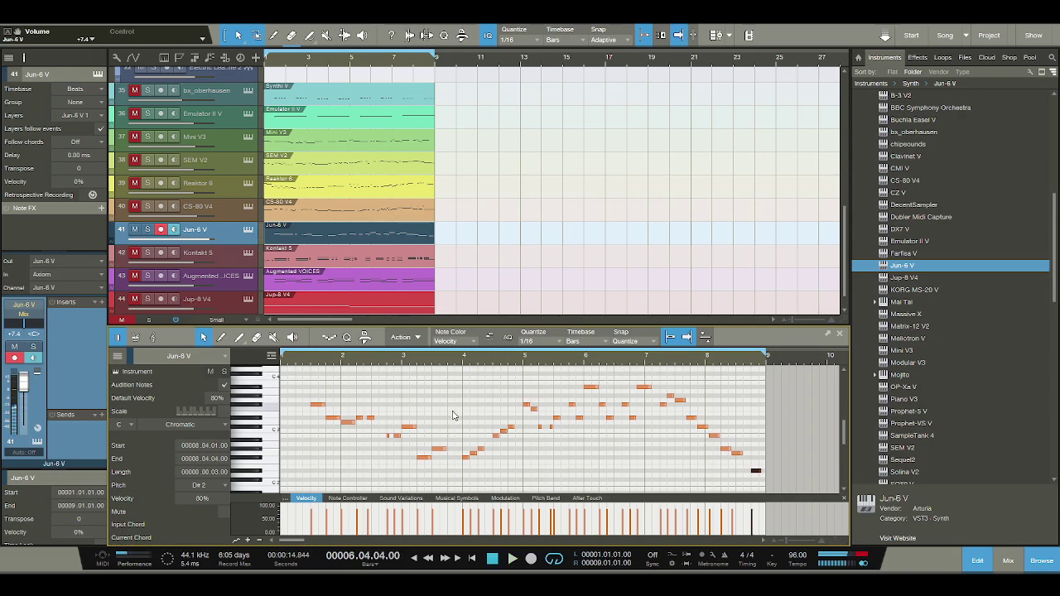
- Extend the final D#2 note to the end of bar 8 and add C#2 and one-beat B1 notes at the start of bar 1
left_click_drag(760, 471, 765, 471)
double_click(284, 481)
left_click_drag(284, 480, 291, 490)
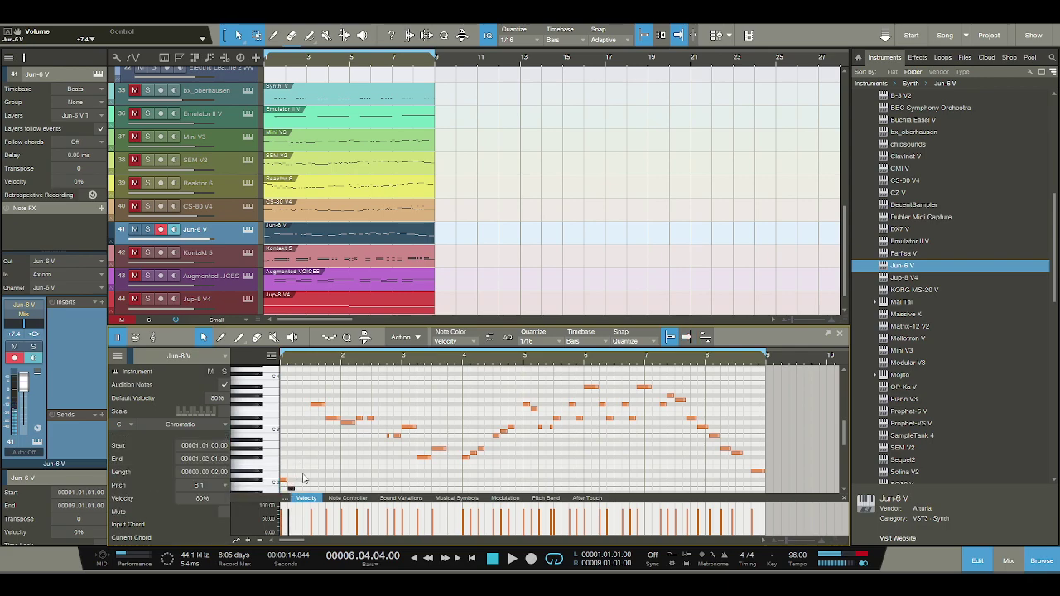
left_click(512, 559)
left_click(492, 559)
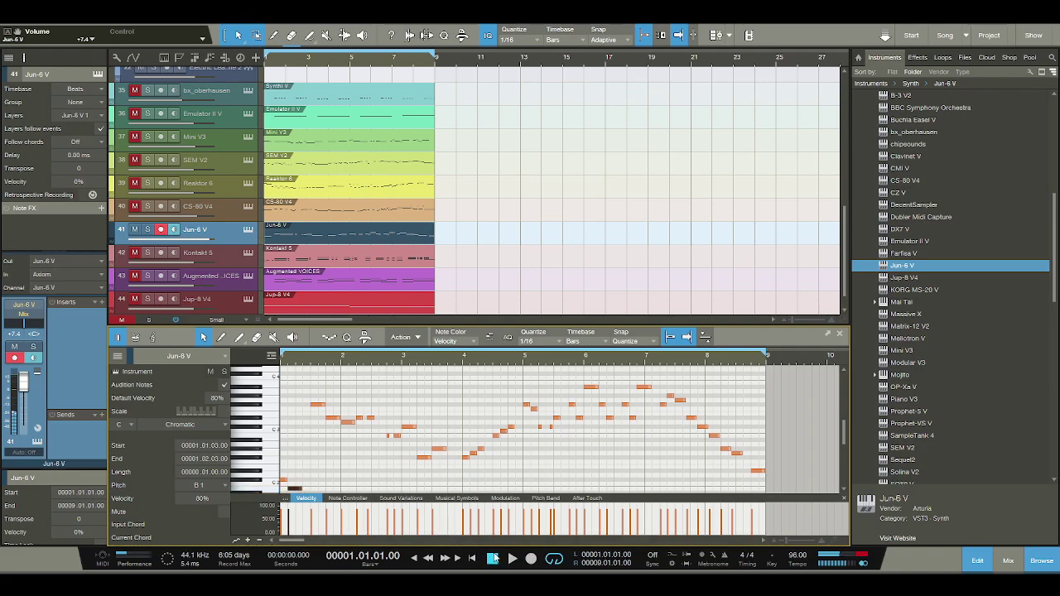
- Play from bar 7 through the loop point to check the transition into the new opening notes
left_click(673, 370)
key("space")
left_click(673, 360)
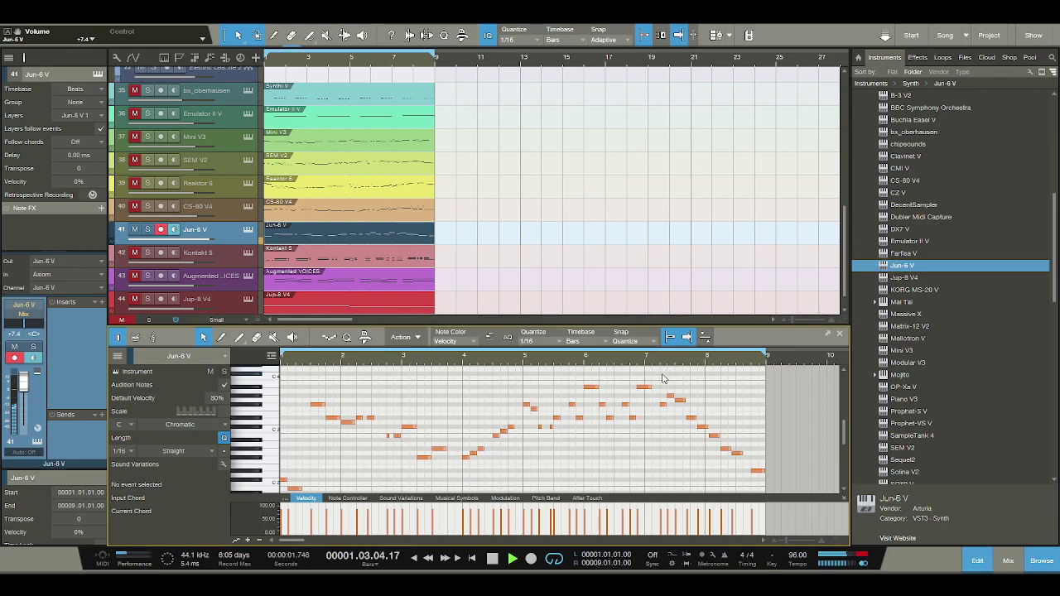
key("space")
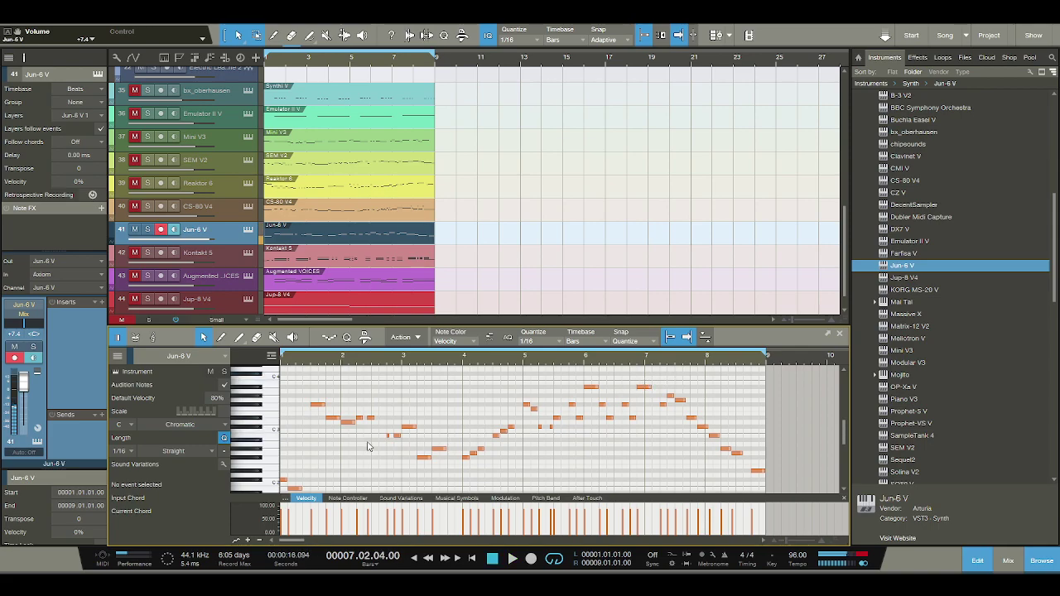
- Add a two-sixteenth F#2 note at 1.2.3 and play the Jun-6 V part from the start
double_click(308, 464)
left_click_drag(307, 466, 311, 459)
left_click(493, 559)
left_click(512, 559)
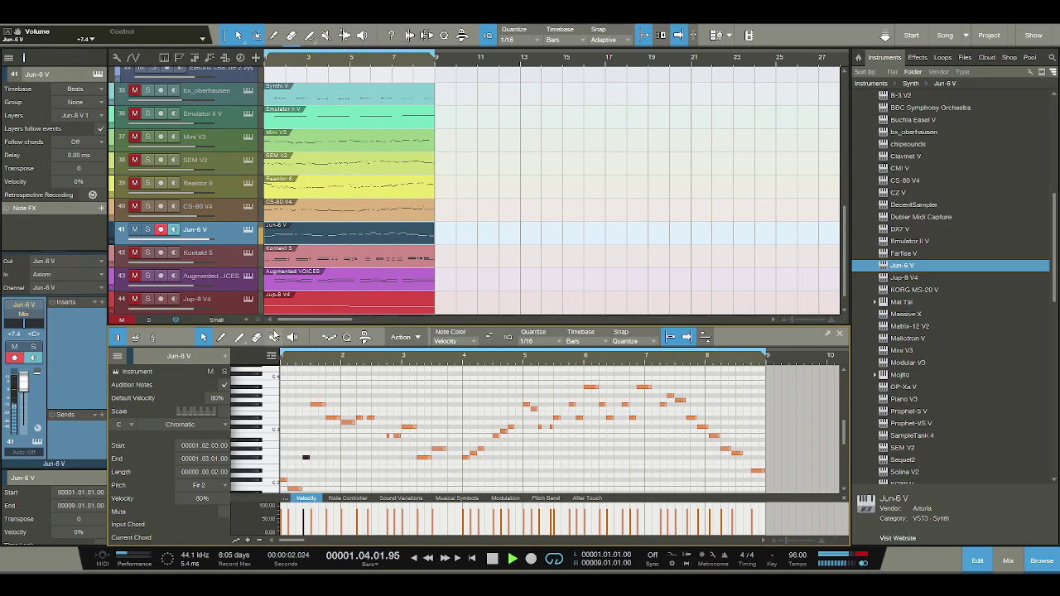
- Stop playback and mute the Jun-6 V track
key("space")
left_click(136, 230)
scroll(302, 232, "up", 2)
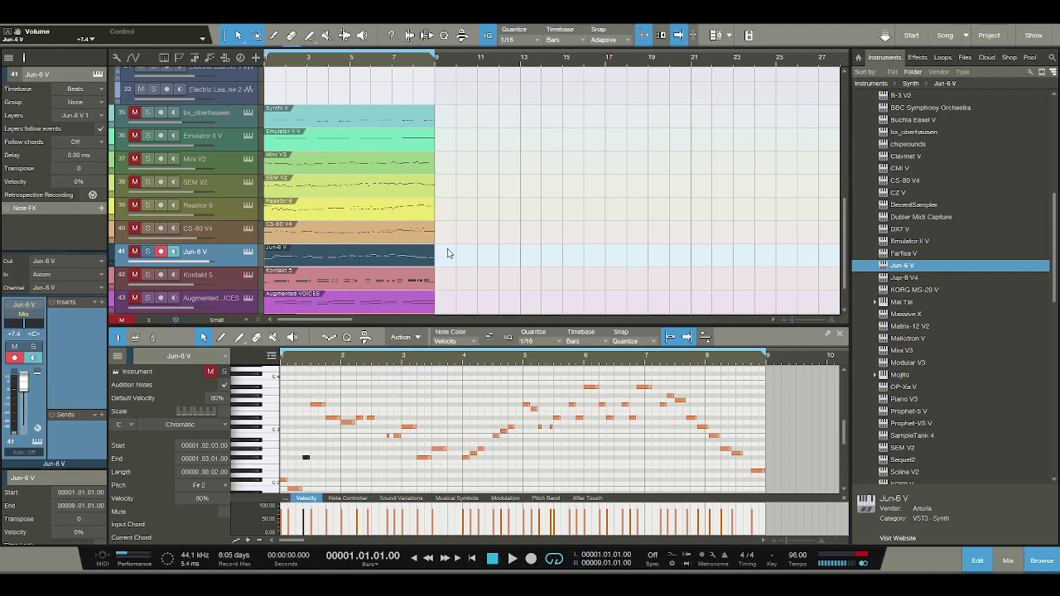
scroll(483, 274, "down", 2)
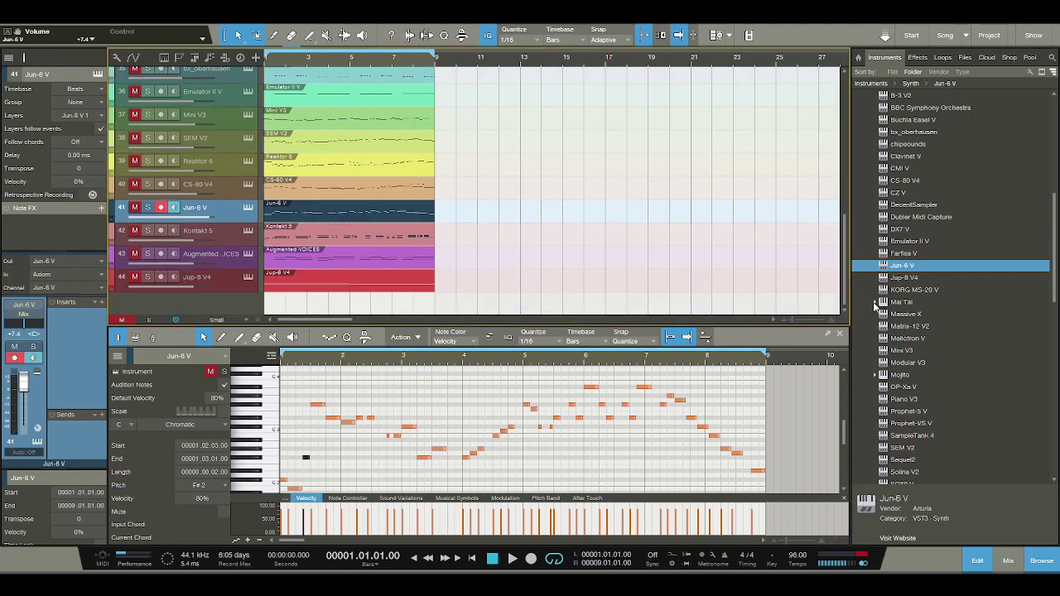
- Find Kontakt 5 among the installed instruments and add it to the song as a new instrument track
scroll(932, 324, "up", 4)
scroll(930, 326, "down", 5)
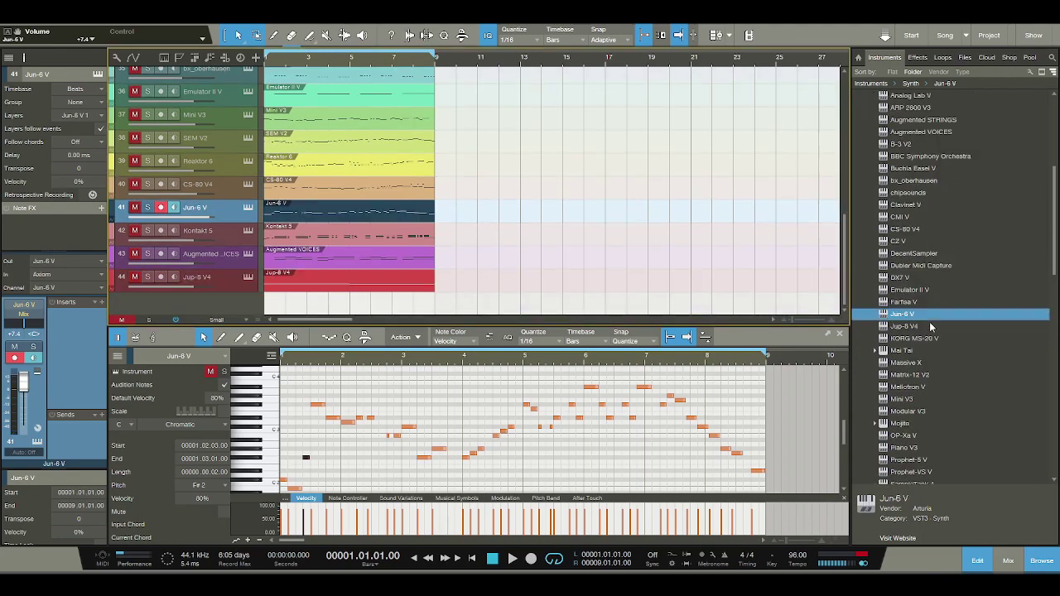
scroll(931, 326, "down", 15)
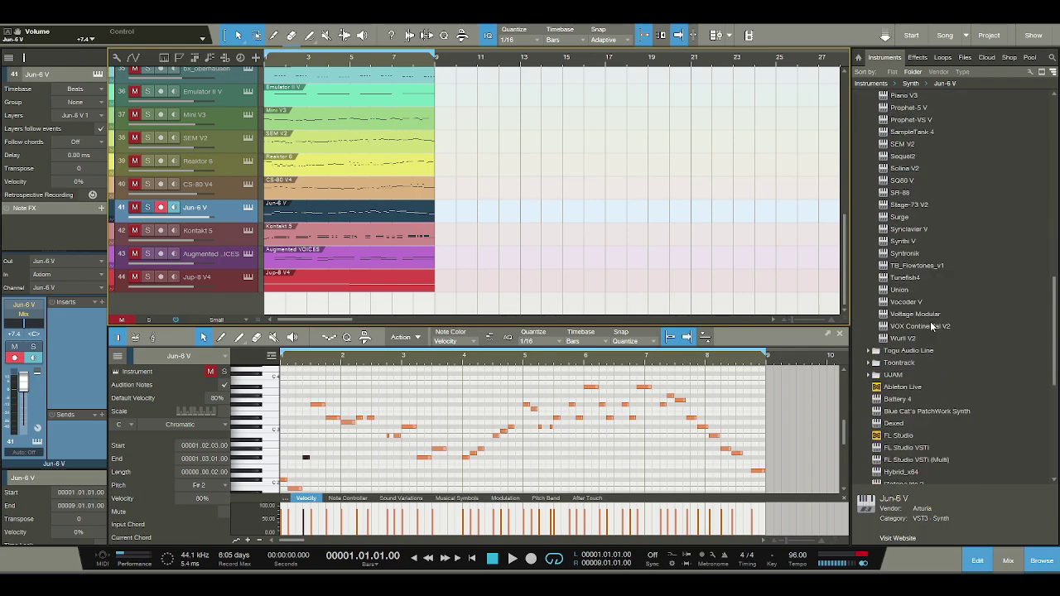
scroll(931, 327, "down", 10)
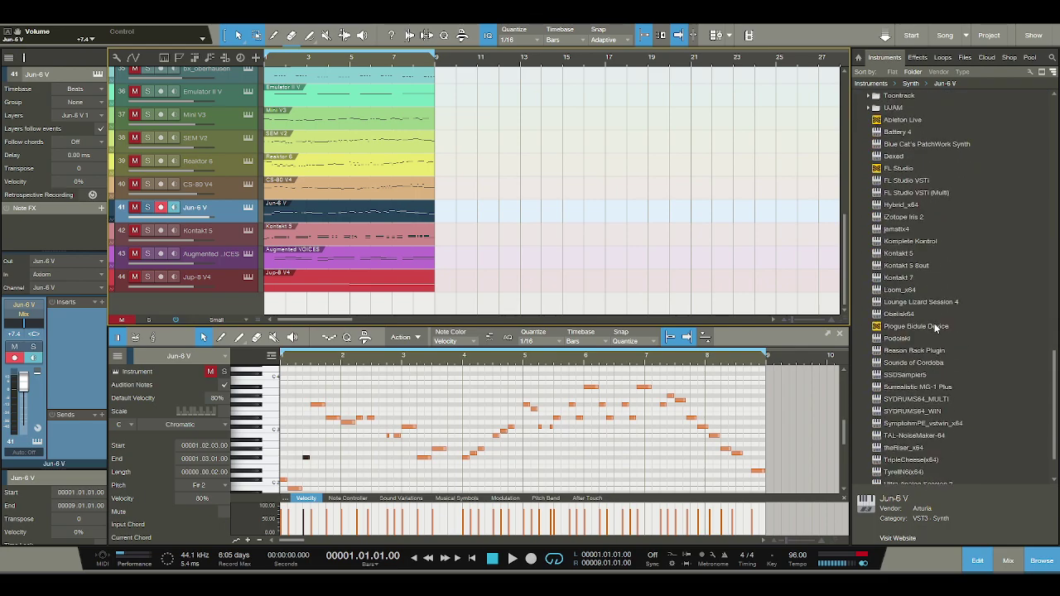
scroll(937, 342, "up", 6)
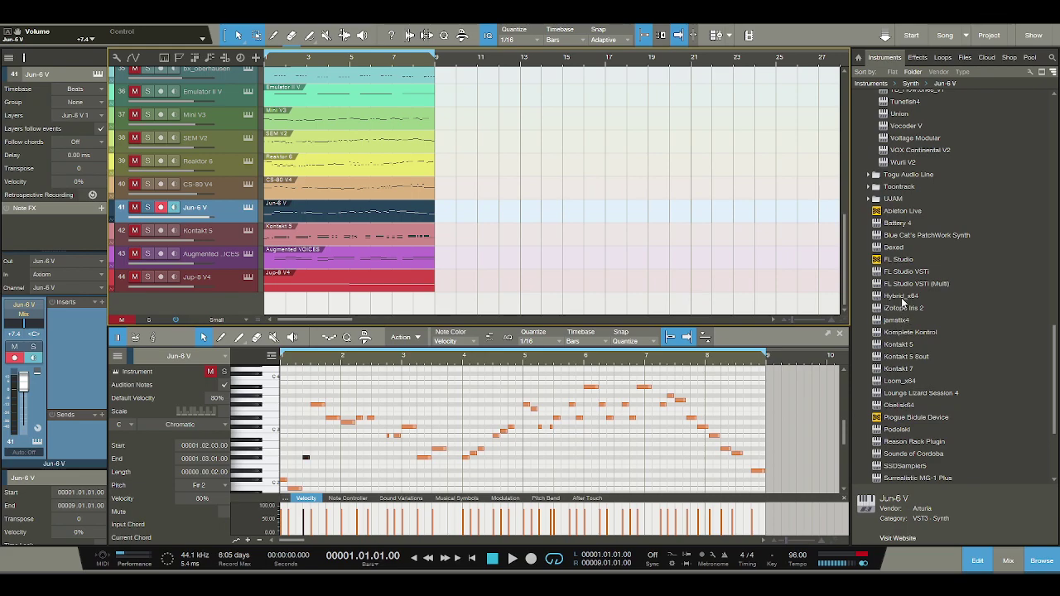
left_click(900, 348)
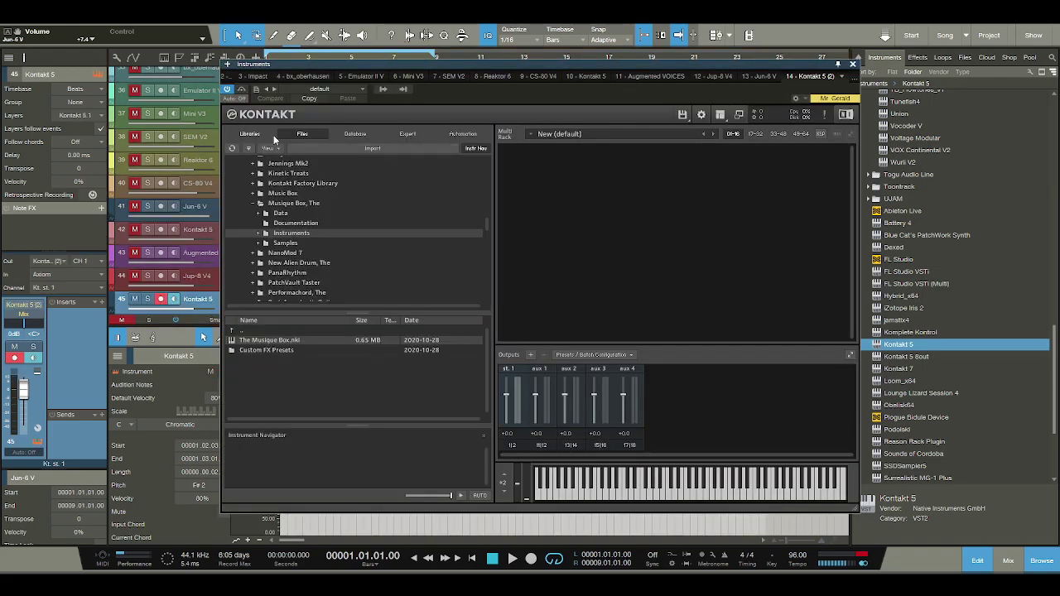
- Switch Kontakt to its library view and list the instruments of the Kinetic Metal library
scroll(321, 229, "down", 3)
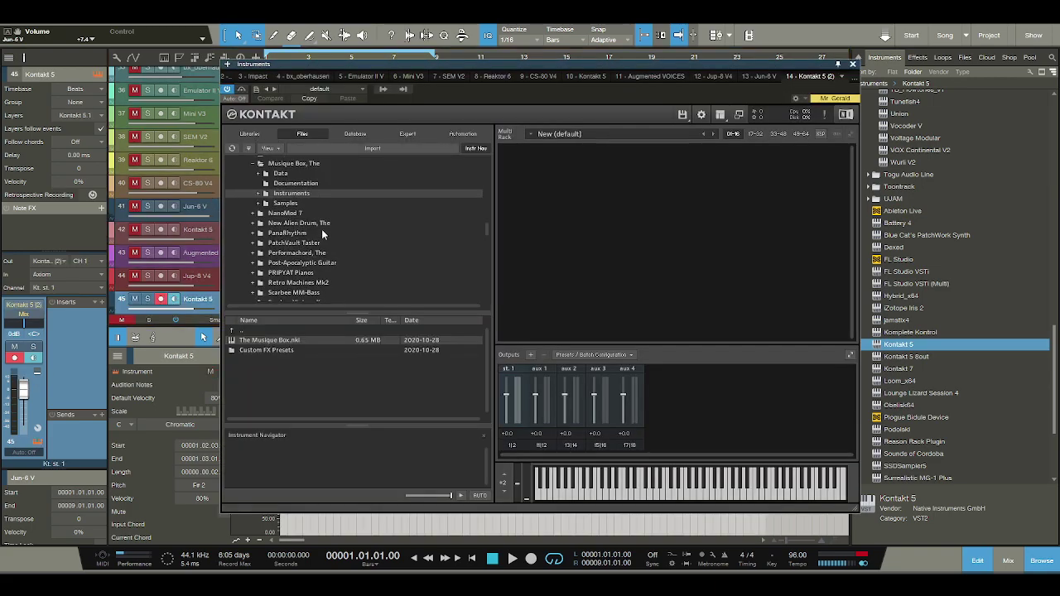
left_click(261, 133)
scroll(335, 276, "down", 3)
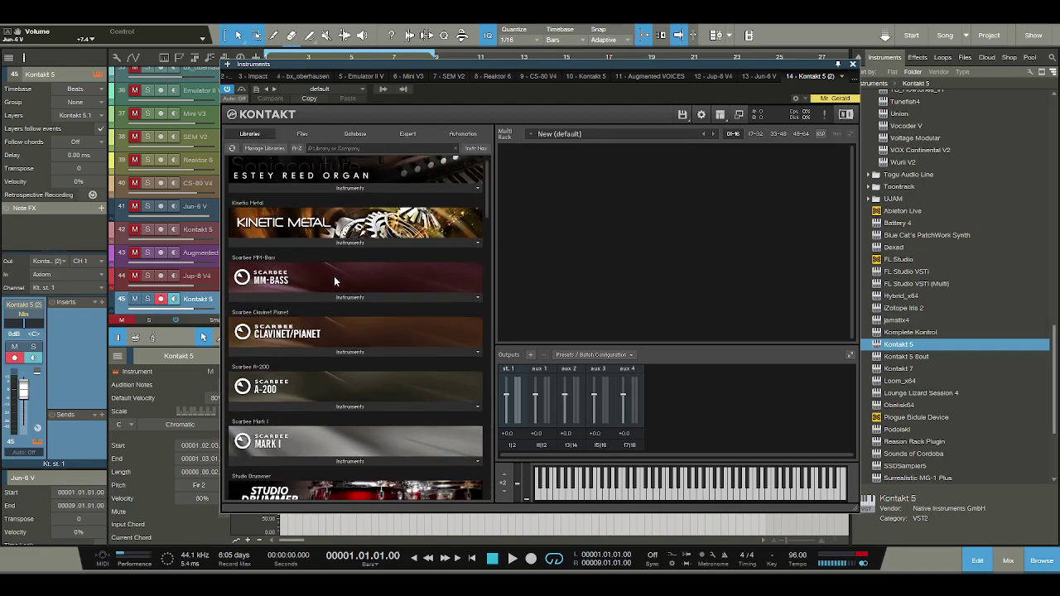
scroll(335, 276, "down", 3)
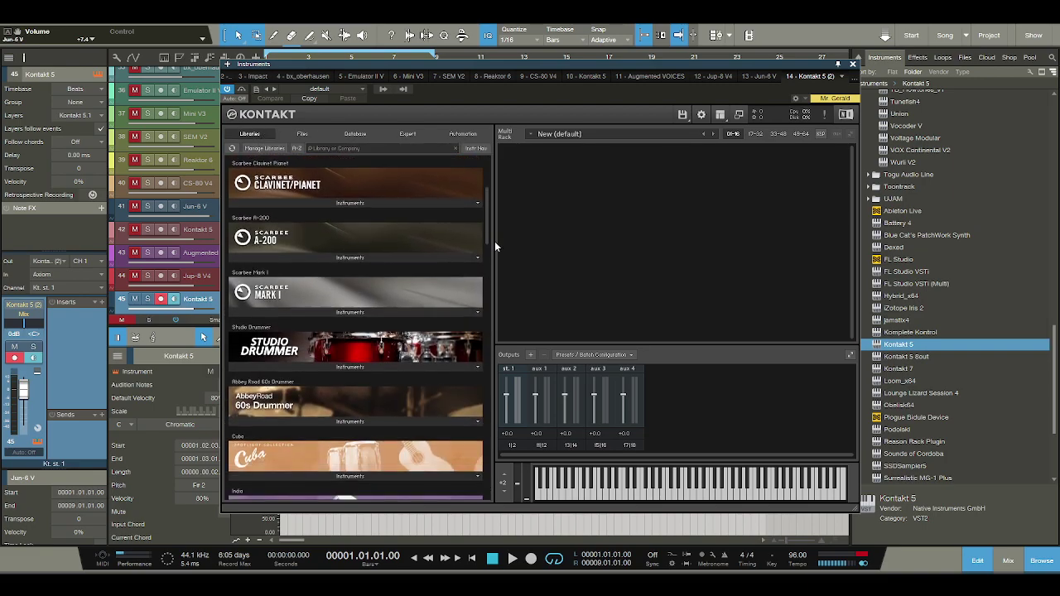
left_click_drag(484, 226, 491, 184)
left_click(353, 258)
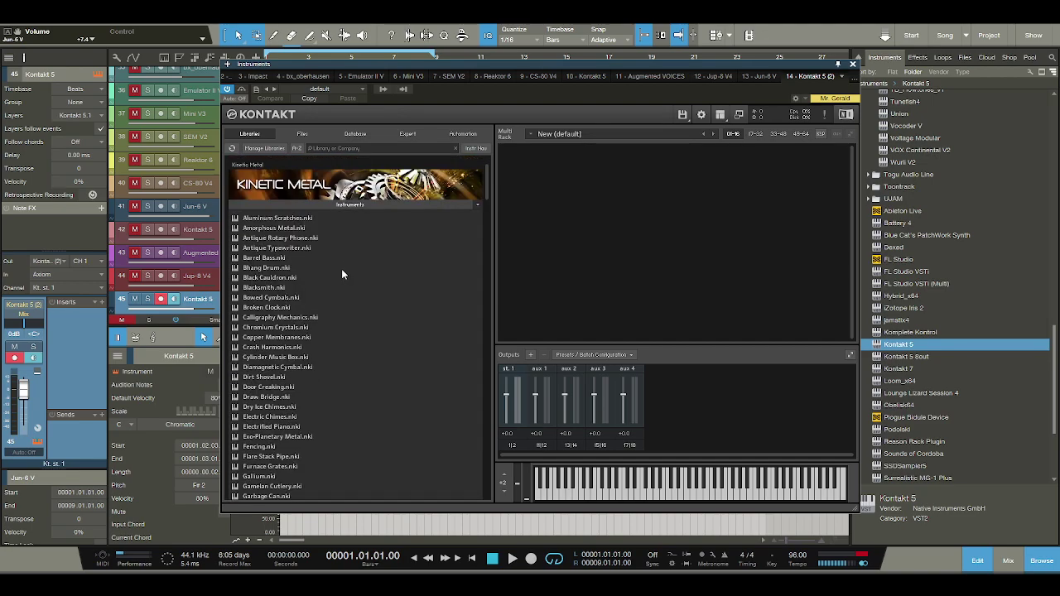
- Load the Prepared Cables patch from Kinetic Metal to audition it and remove it from the rack
scroll(318, 287, "down", 3)
scroll(318, 291, "down", 6)
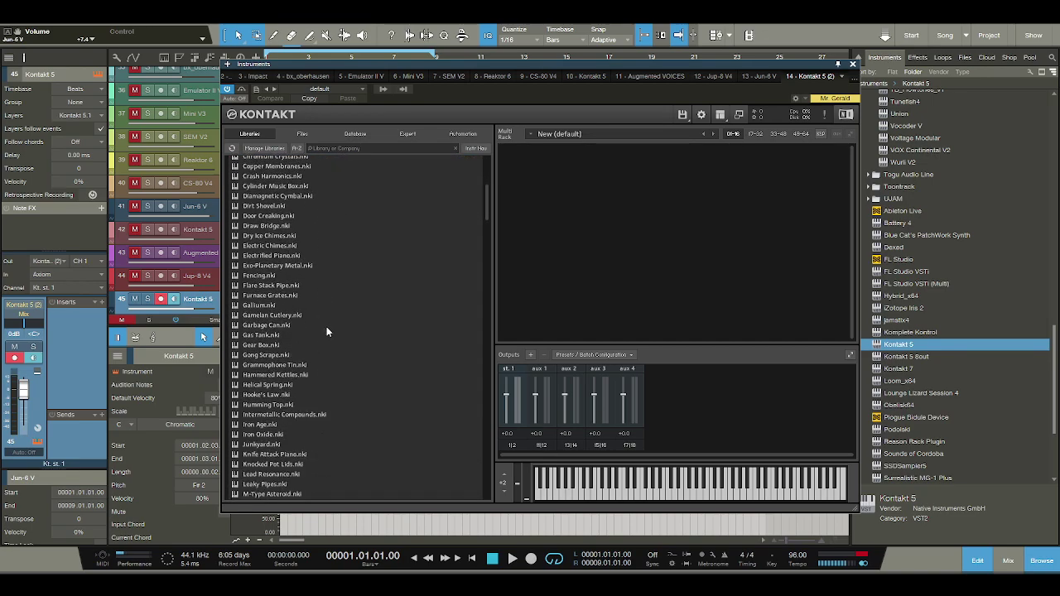
scroll(314, 323, "down", 6)
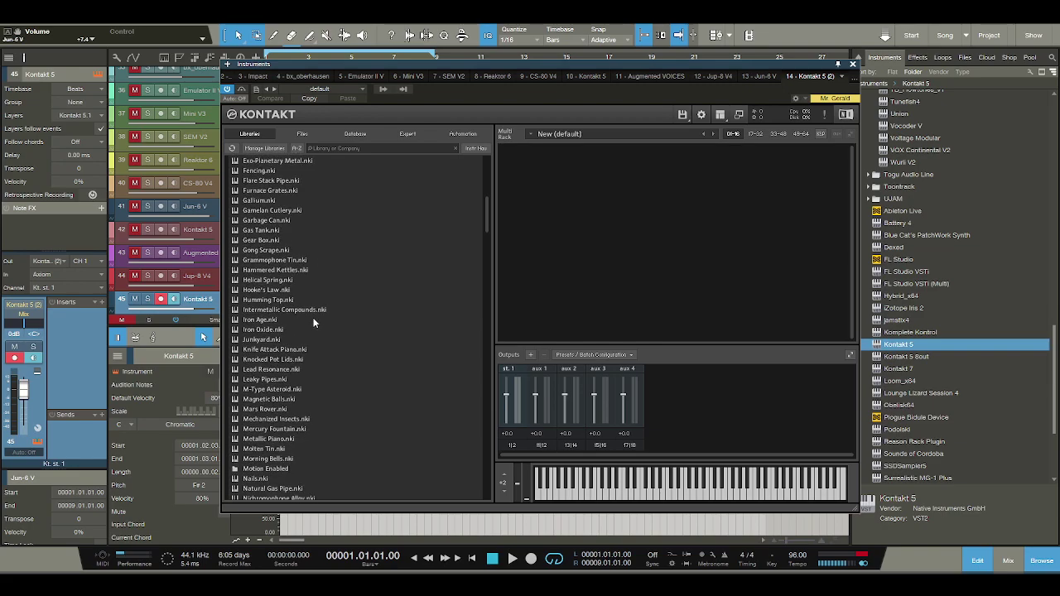
scroll(314, 323, "down", 4)
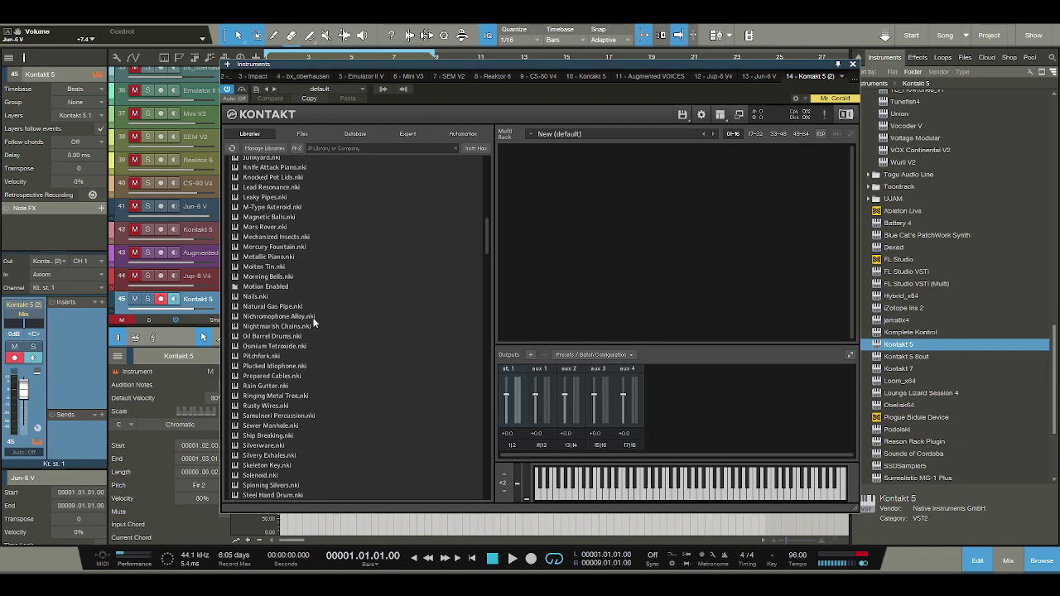
scroll(314, 323, "down", 1)
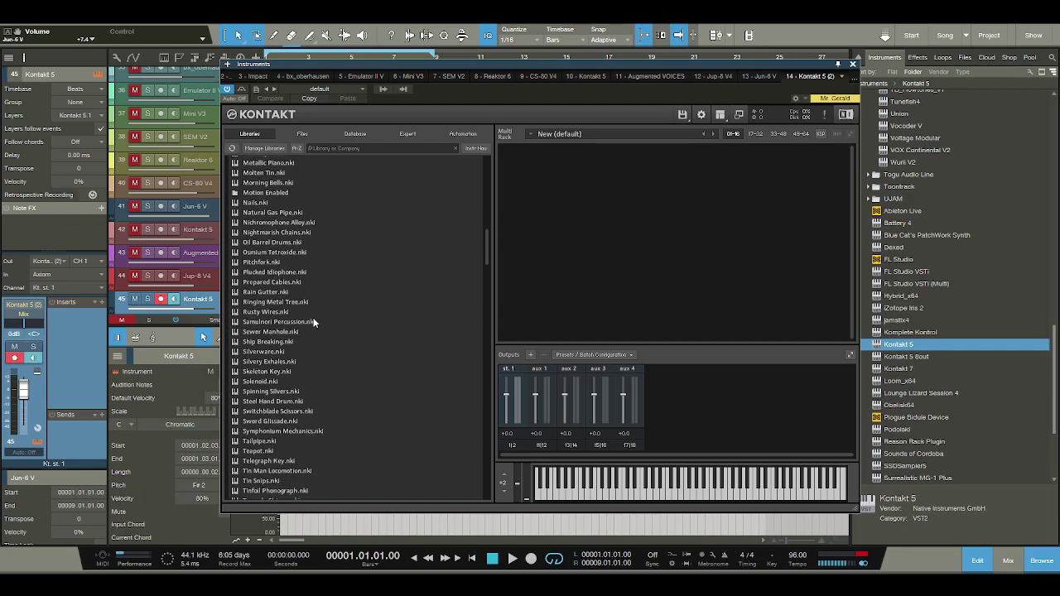
scroll(314, 323, "down", 1)
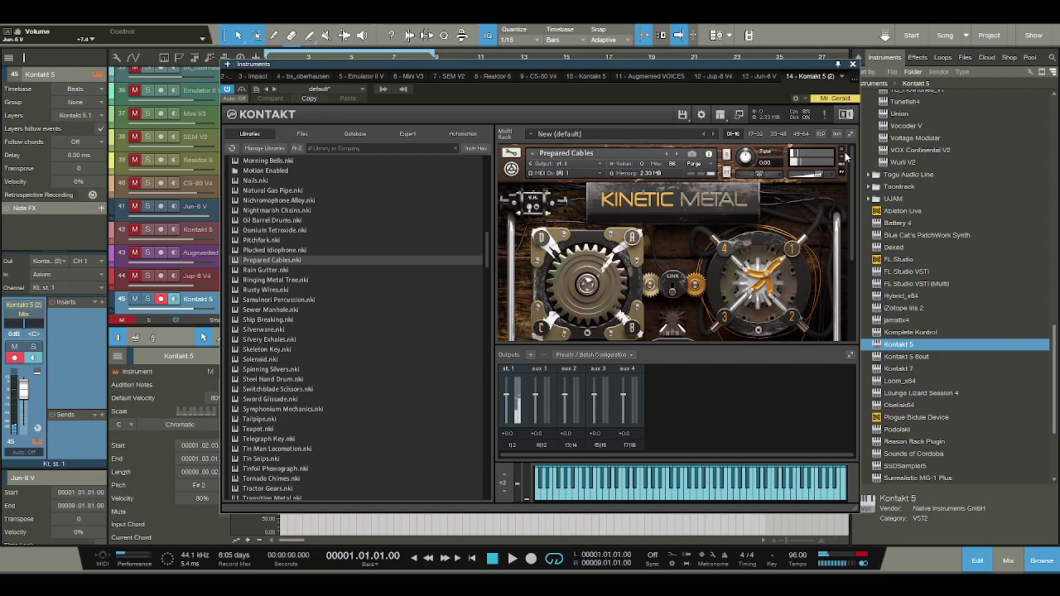
left_click(841, 150)
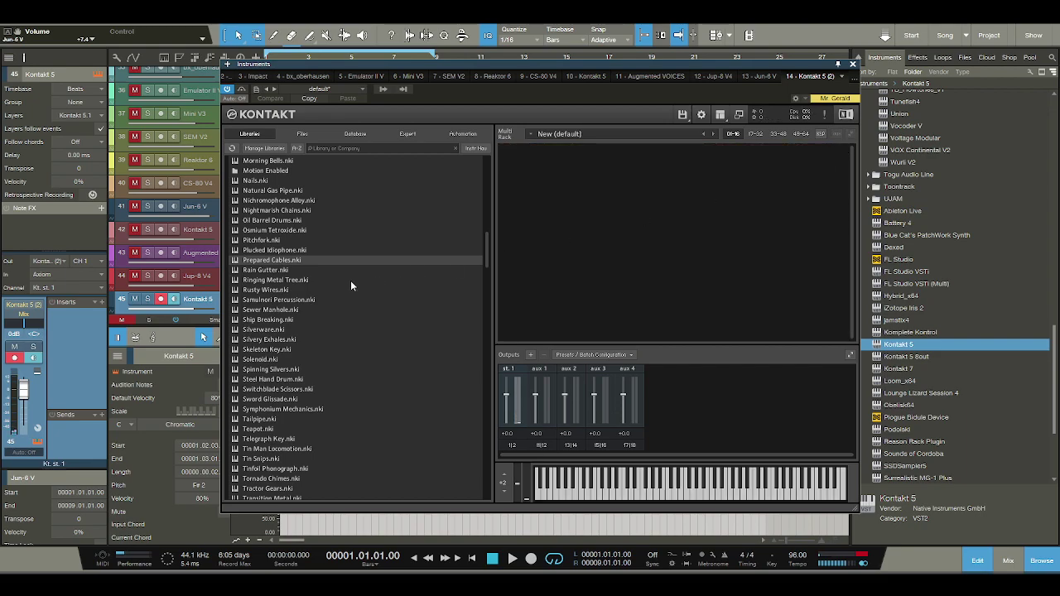
- Audition the Sewer Manhole and Teapot patches one after the other, removing each from the rack
left_click(275, 311)
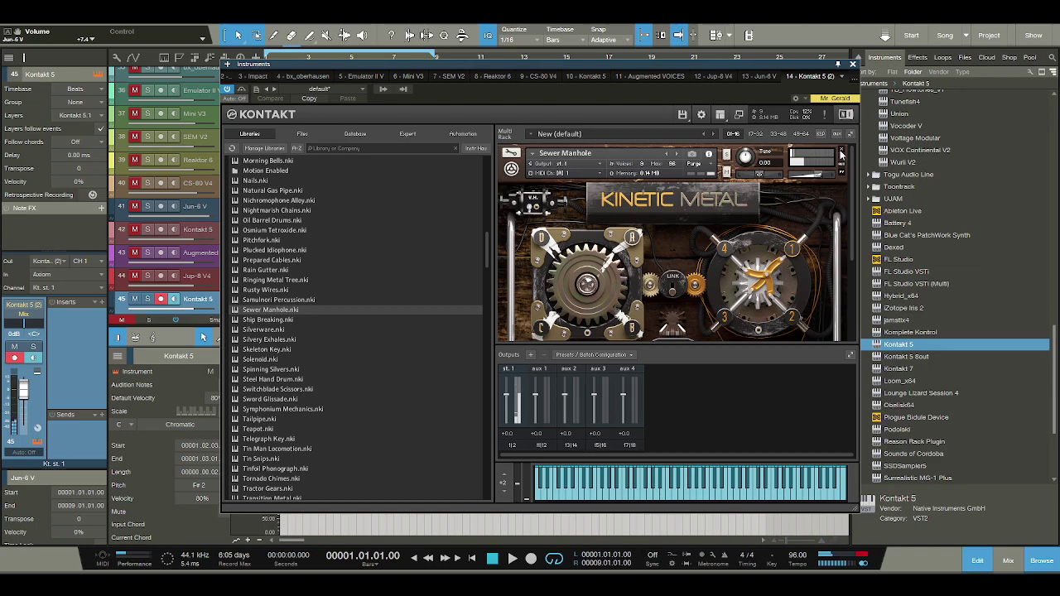
left_click(841, 150)
left_click(262, 430)
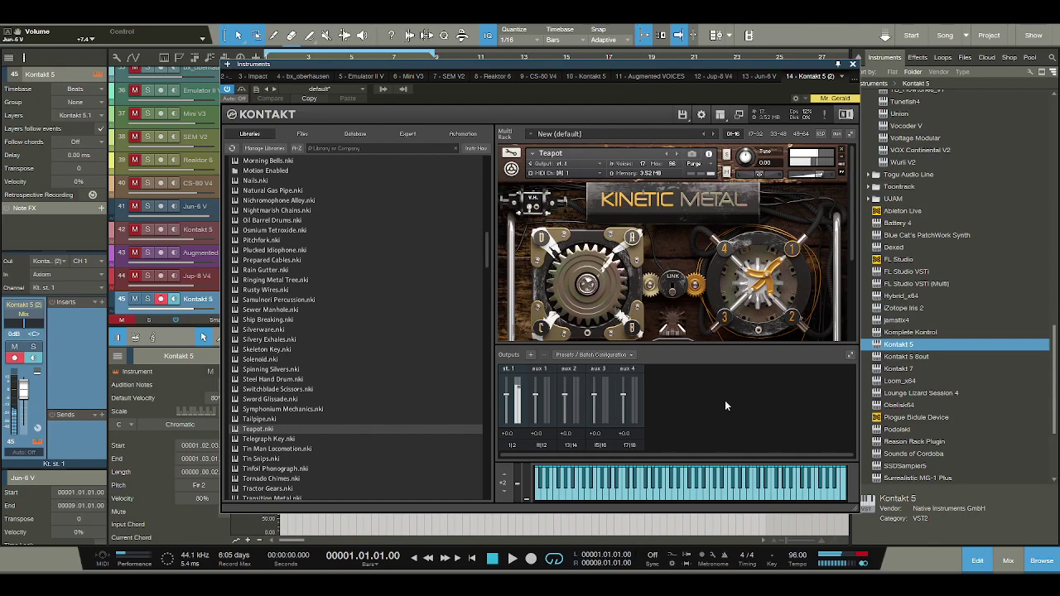
left_click(841, 152)
- Audition the Tin Snips and Uranium-235 patches in turn, clearing the rack after each
scroll(282, 431, "down", 1)
left_click(283, 444)
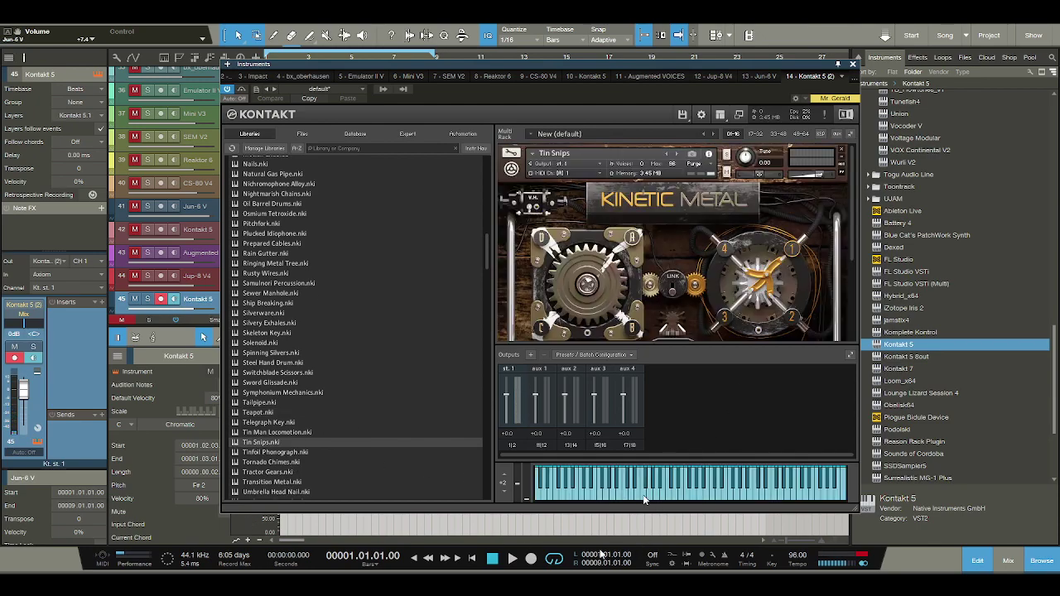
left_click(841, 152)
scroll(319, 447, "down", 4)
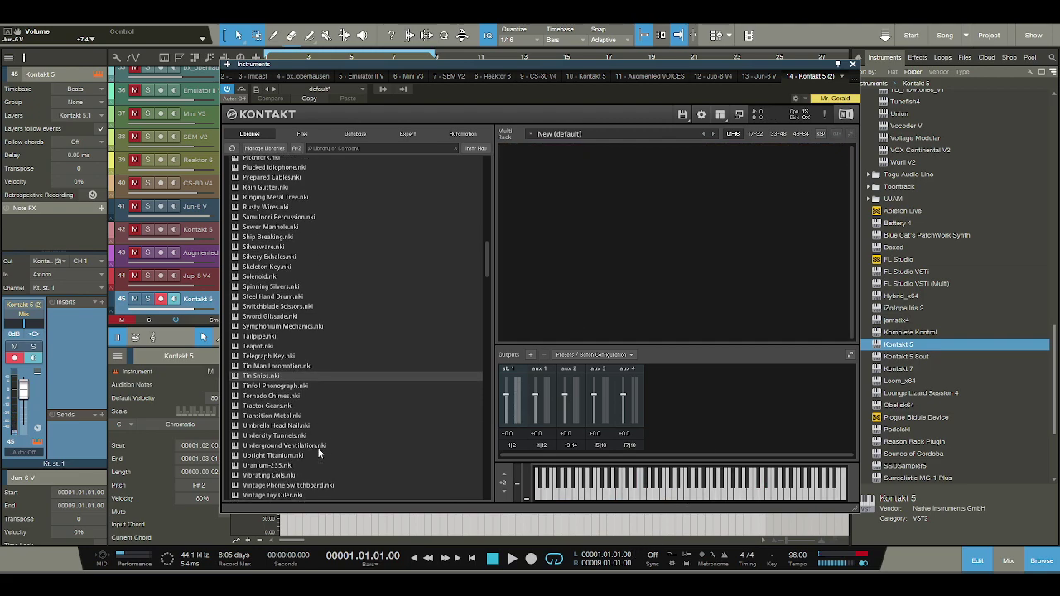
left_click(293, 432)
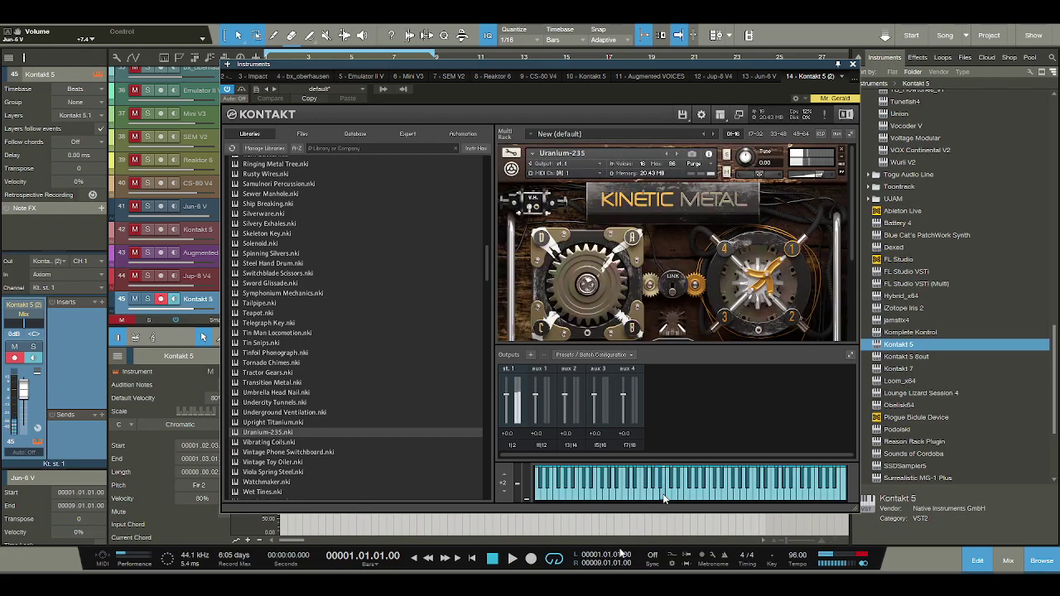
left_click(841, 152)
- Load the Zube Tube patch at the end of the Kinetic Metal list, try it and remove it
scroll(282, 445, "down", 1)
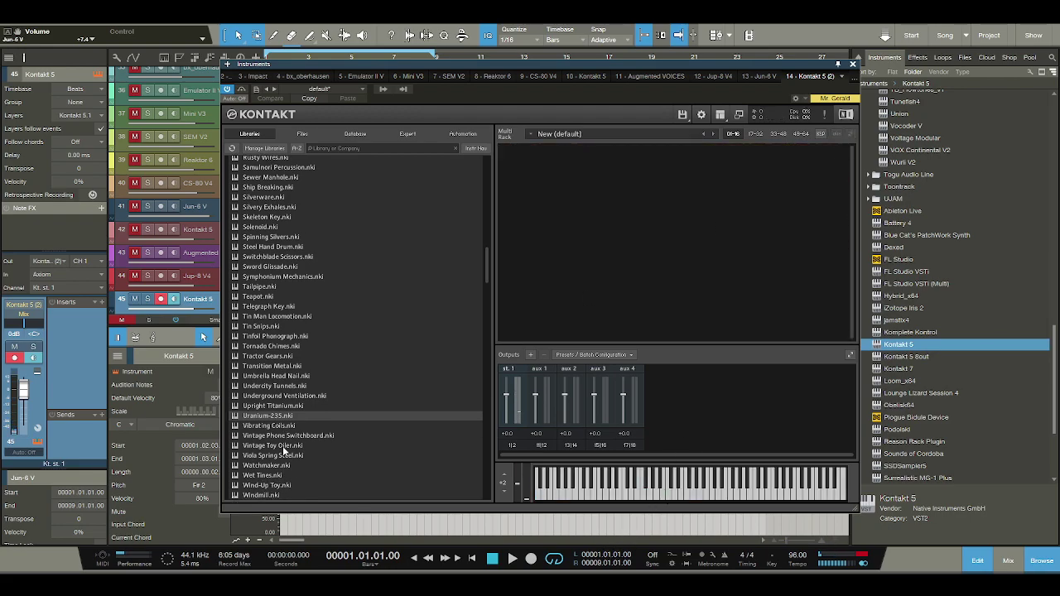
scroll(283, 451, "down", 1)
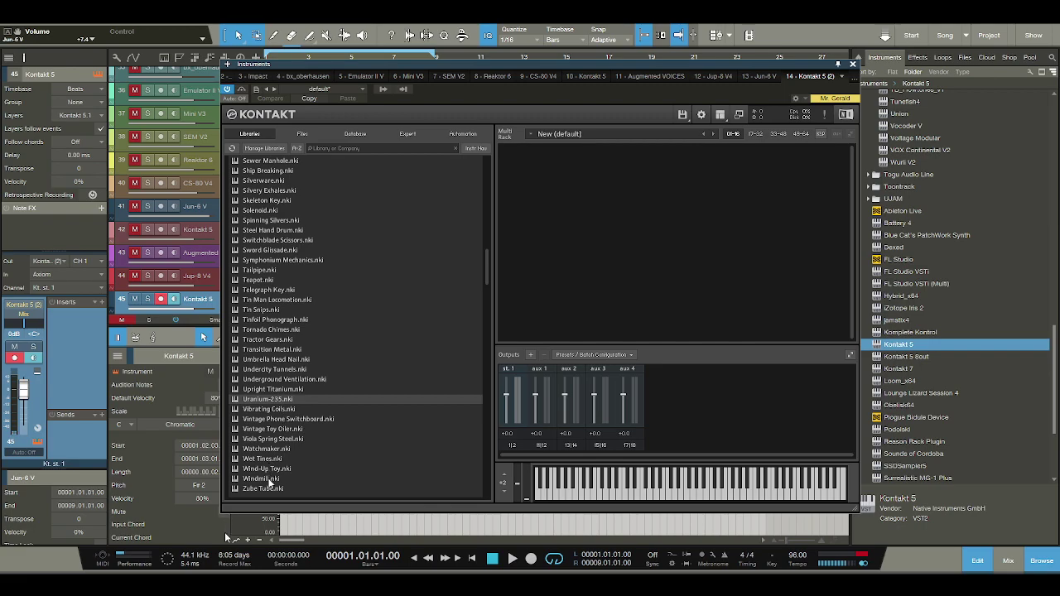
double_click(268, 487)
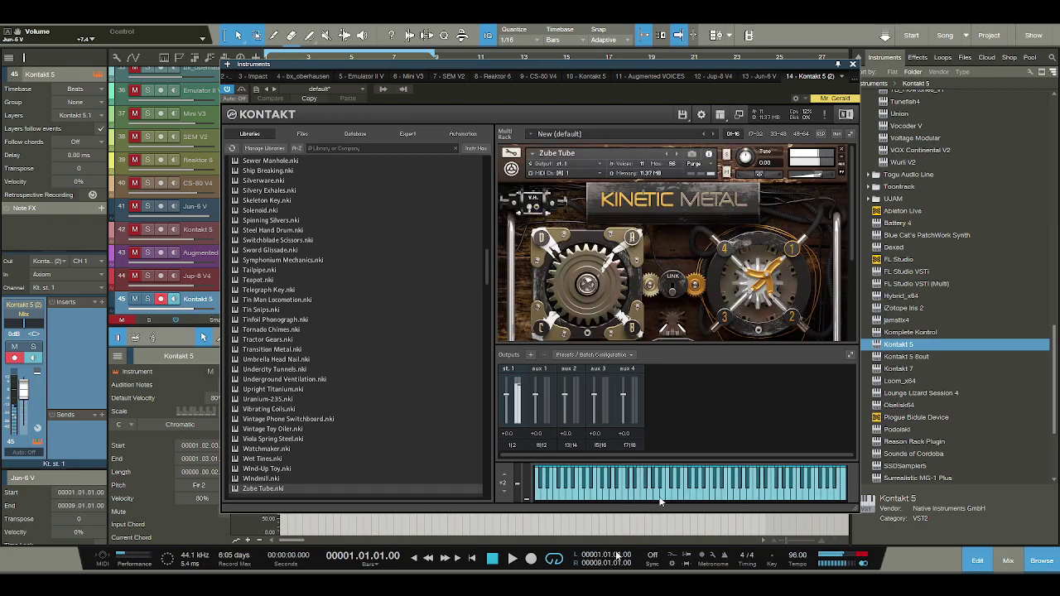
left_click(841, 151)
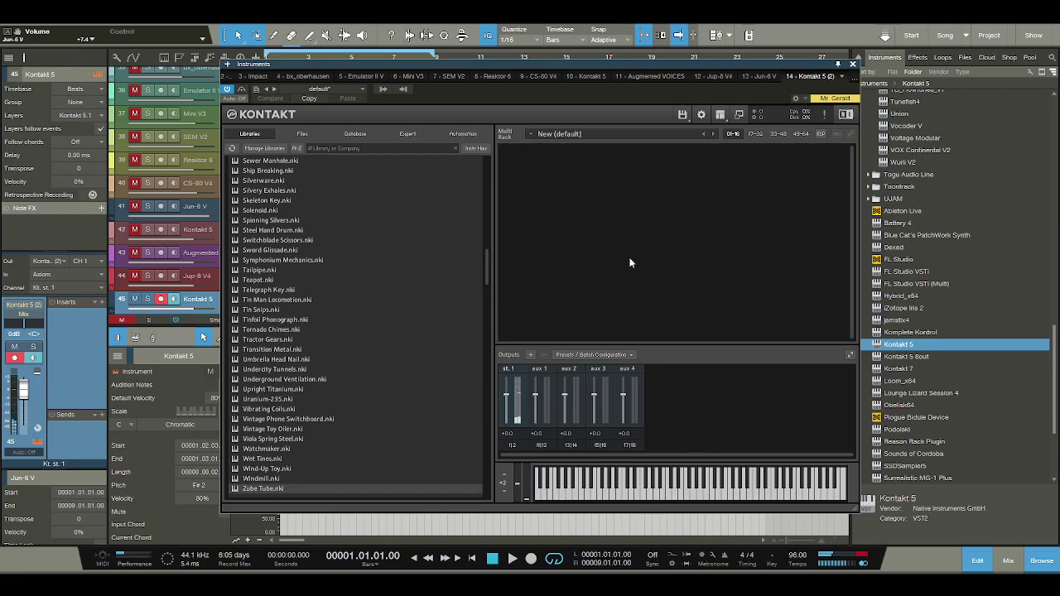
- Try out the Osmium Tetroxide and M-Type Asteroid patches and remove each from the rack
scroll(332, 350, "up", 7)
scroll(331, 353, "up", 2)
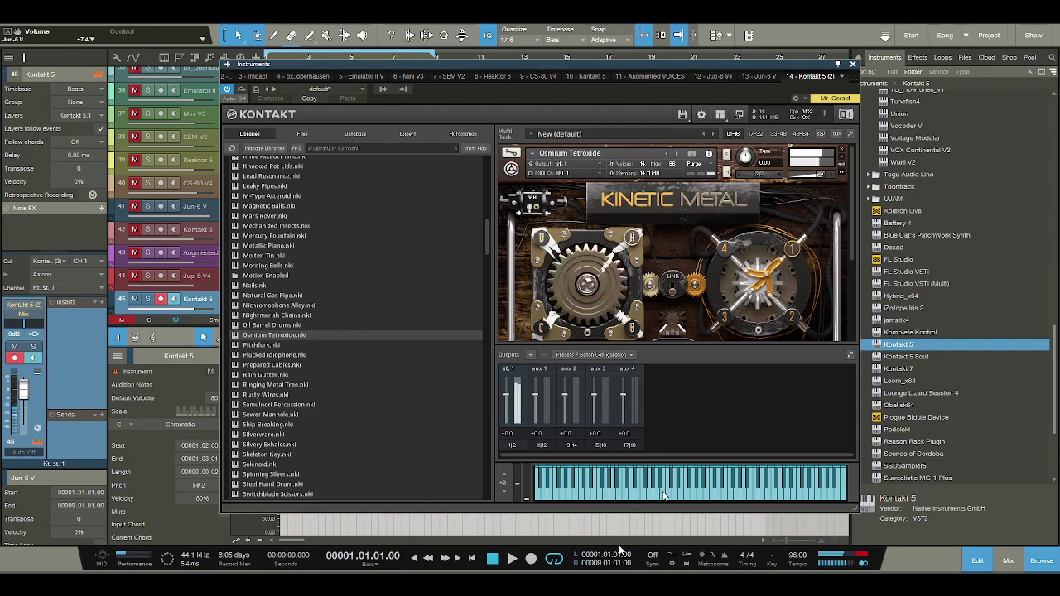
left_click(841, 152)
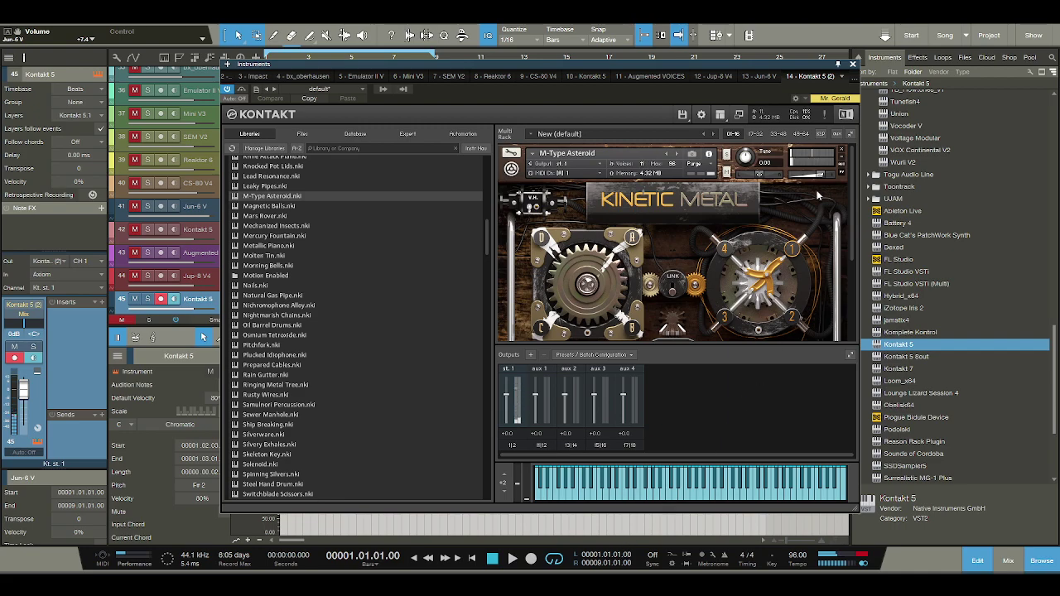
left_click(842, 154)
- Audition the Iron Age and Gong Scrape patches from Kinetic Metal, removing each from the rack
scroll(292, 250, "up", 3)
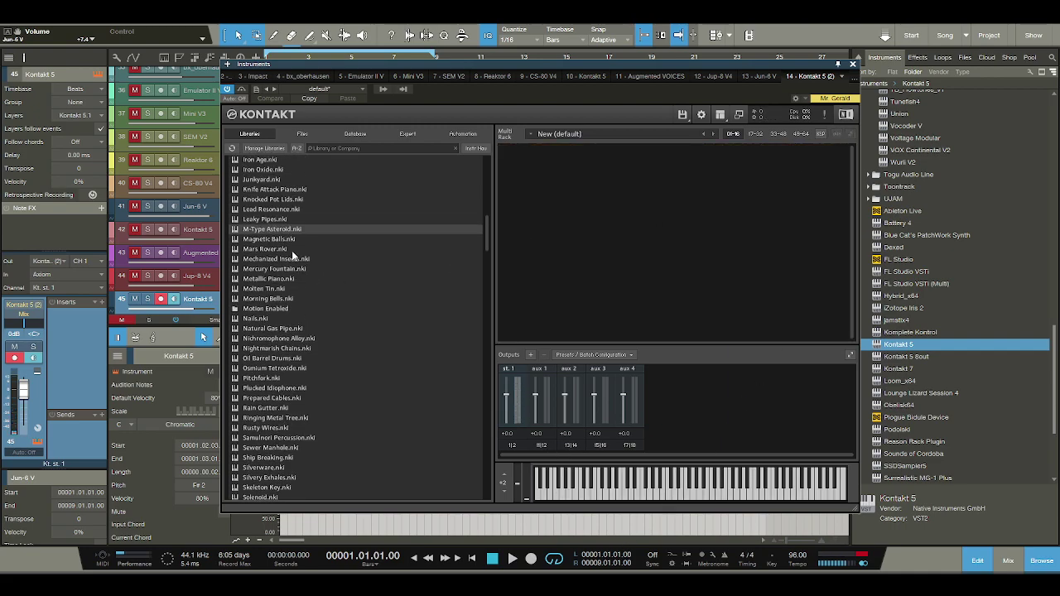
scroll(290, 259, "up", 2)
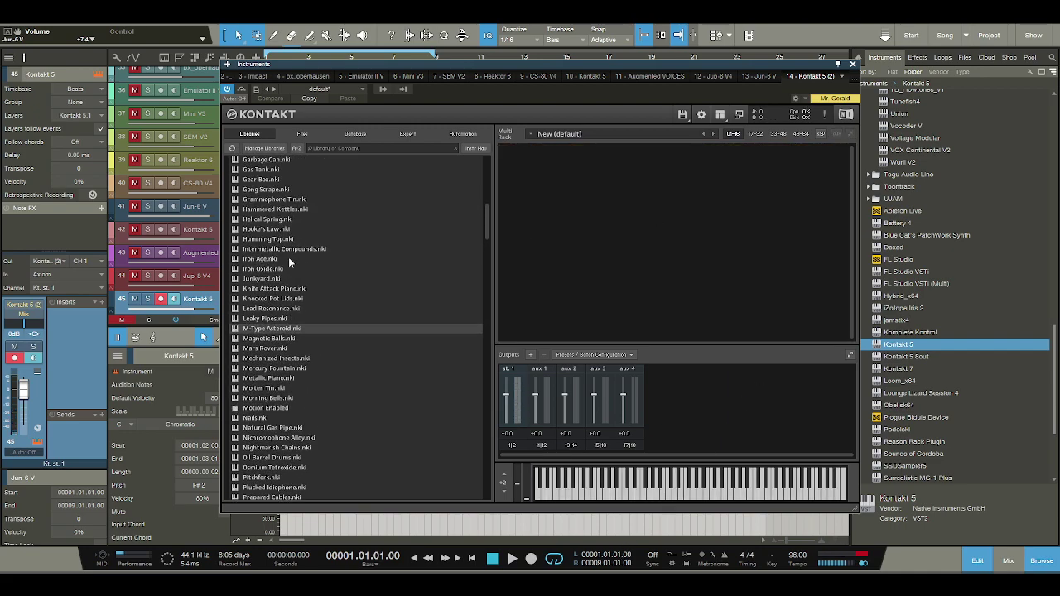
left_click(290, 258)
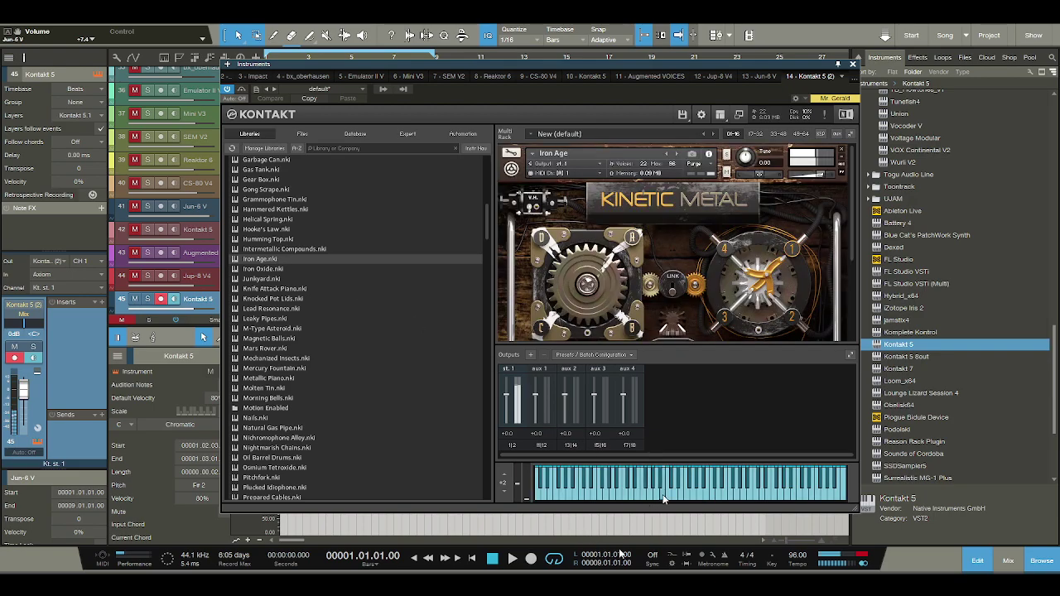
left_click(842, 153)
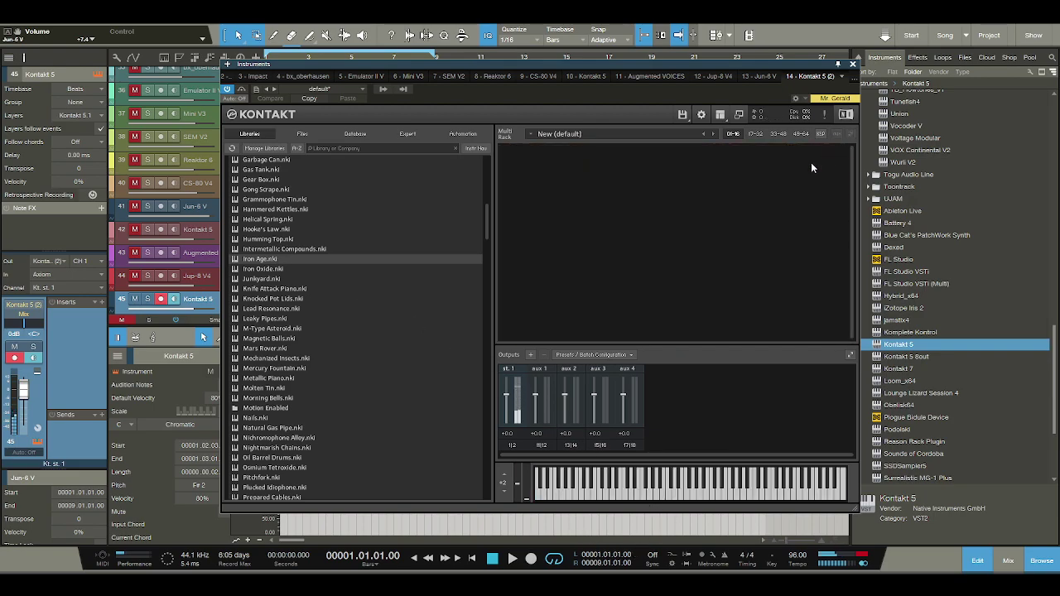
scroll(285, 257, "up", 3)
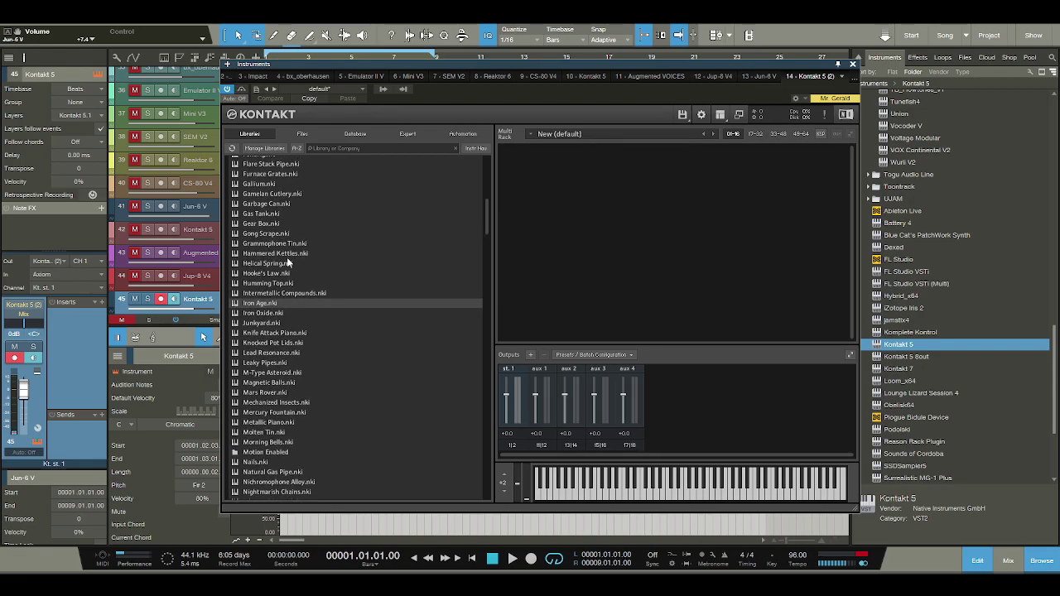
left_click(279, 284)
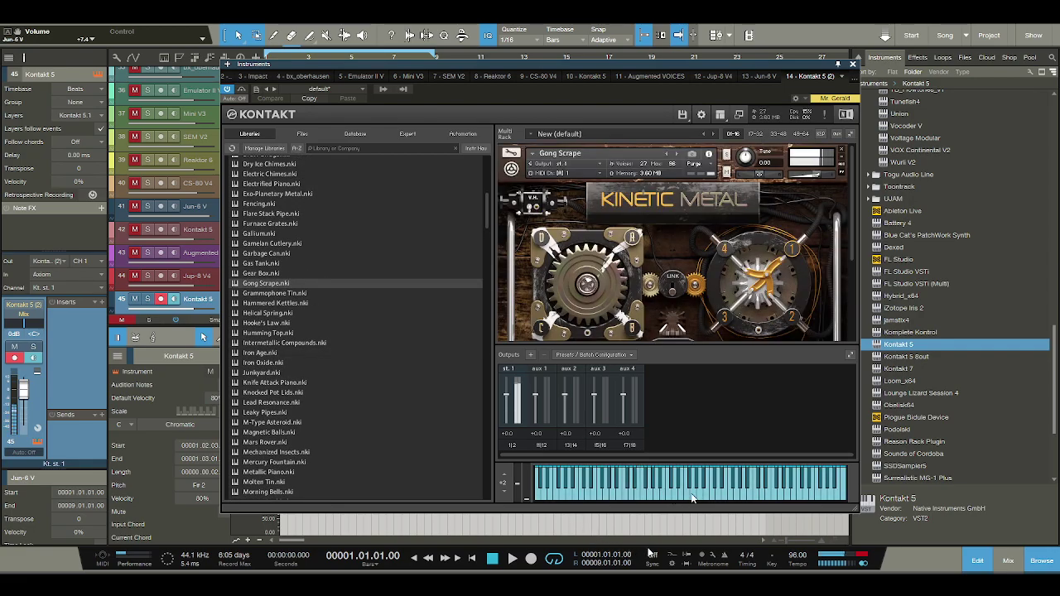
left_click(841, 153)
- Load the Copper Membranes patch from the Kinetic Metal list, try it on the keyboard and close the instrument window
scroll(296, 246, "up", 1)
scroll(297, 246, "up", 4)
scroll(287, 271, "up", 3)
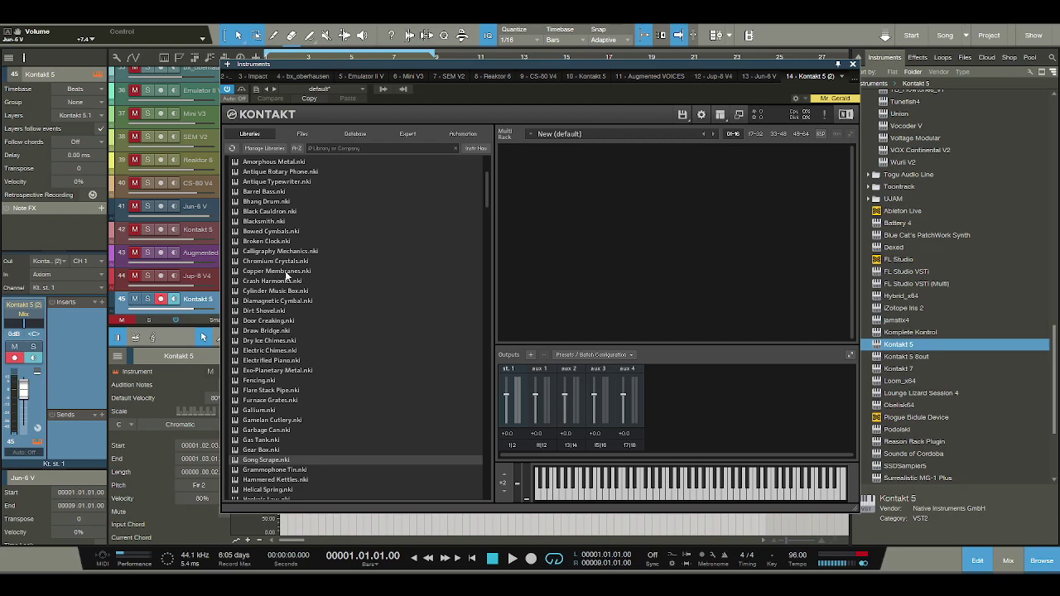
scroll(287, 276, "up", 1)
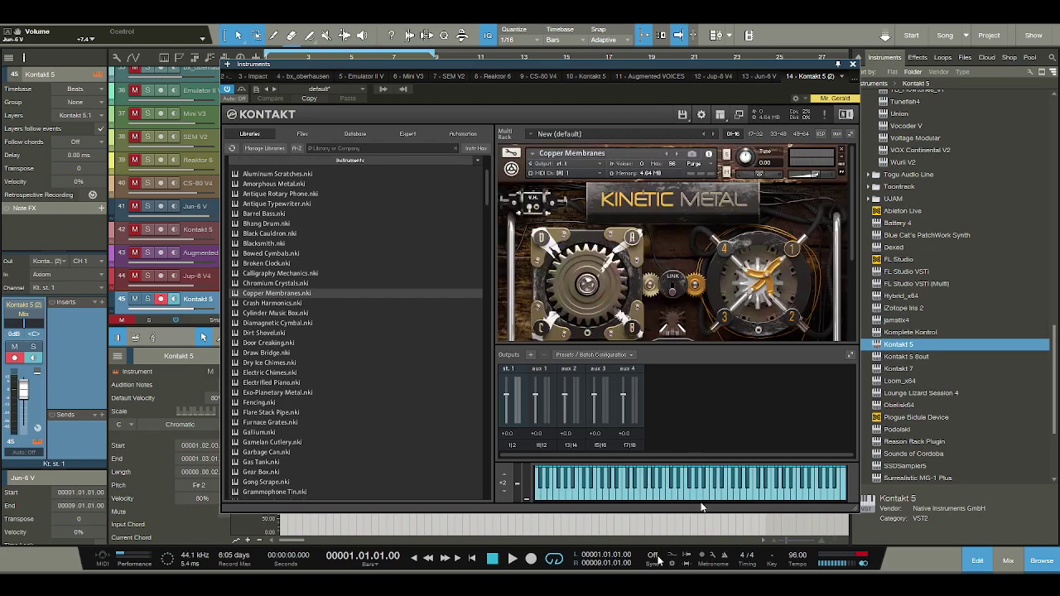
left_click(655, 500)
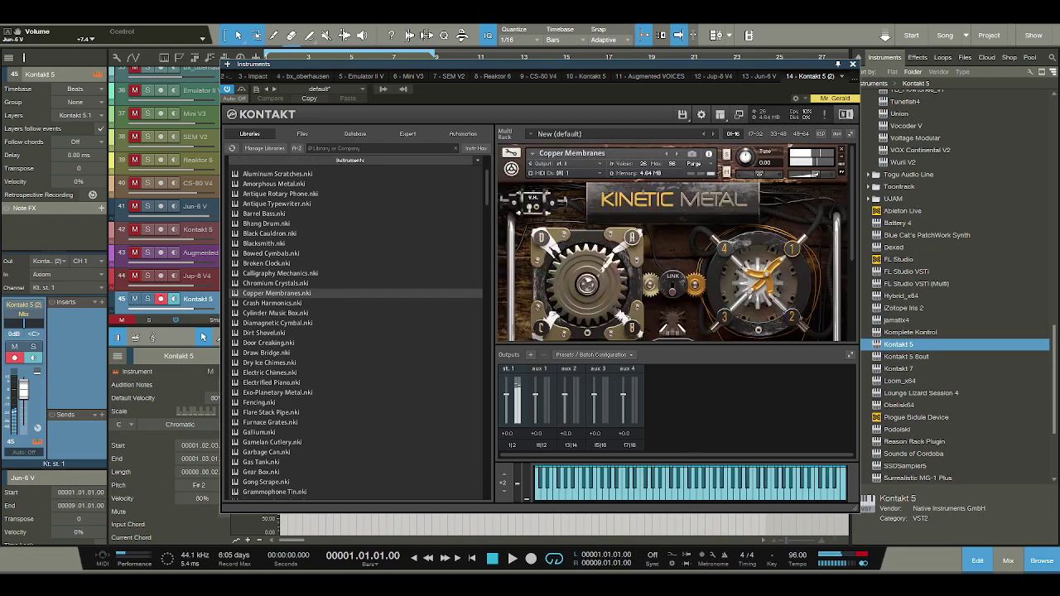
left_click(854, 64)
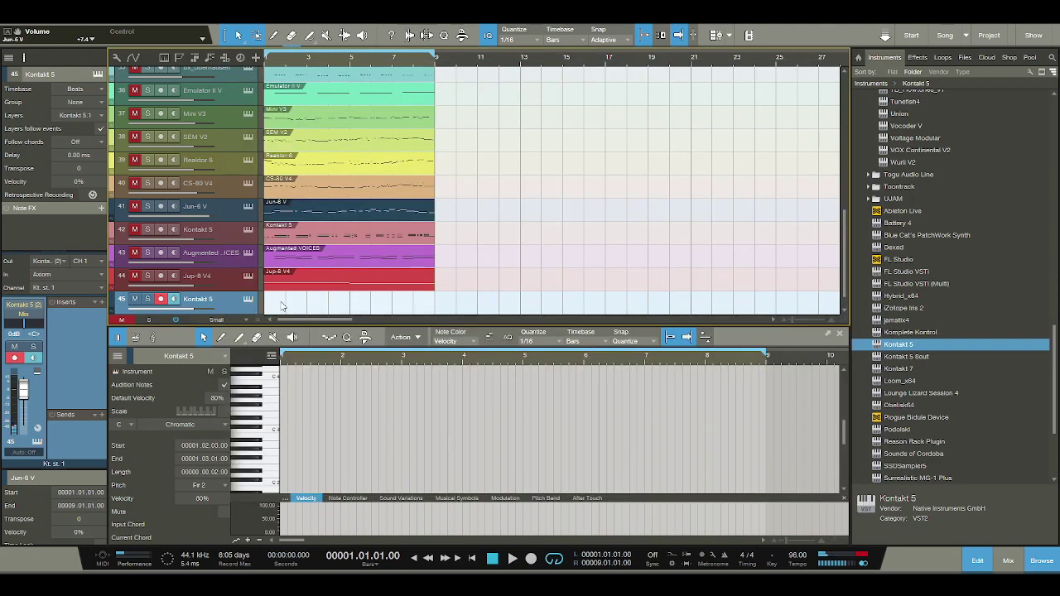
- Create an empty eight-bar part on the last Kontakt 5 track and play the loop briefly
double_click(282, 307)
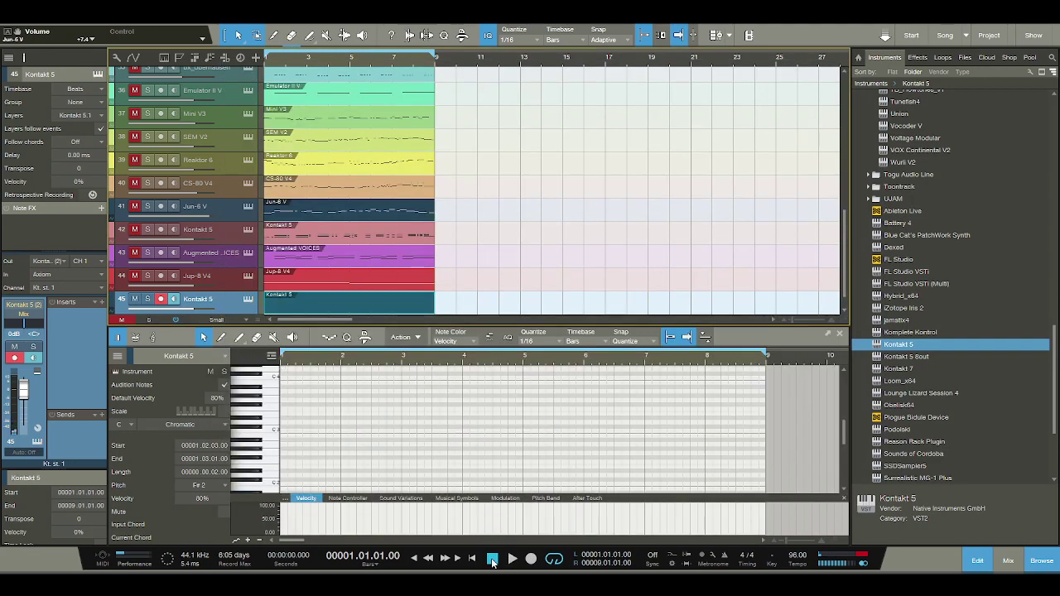
left_click(512, 559)
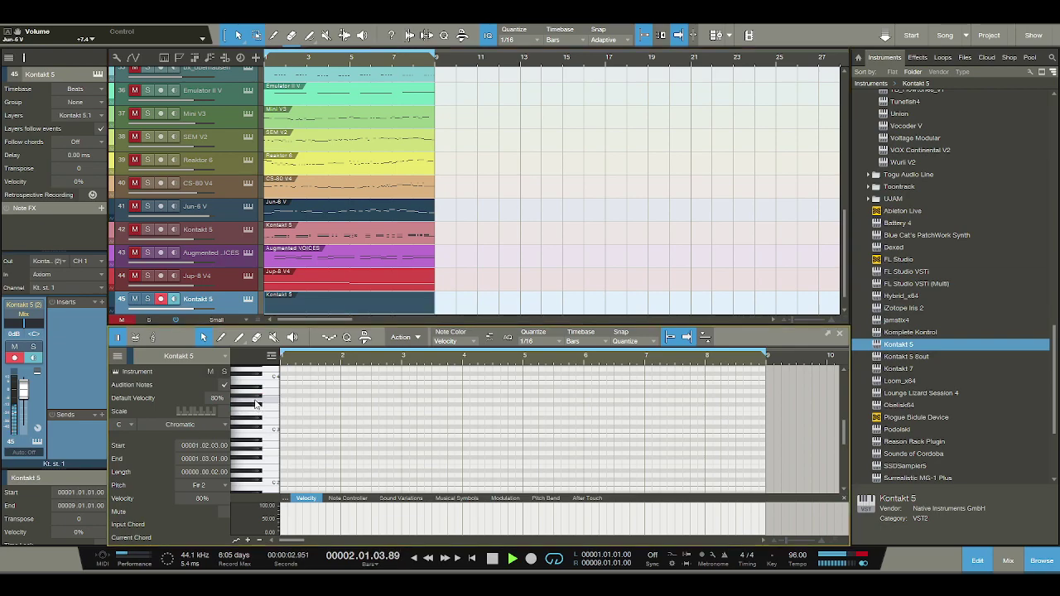
key("space")
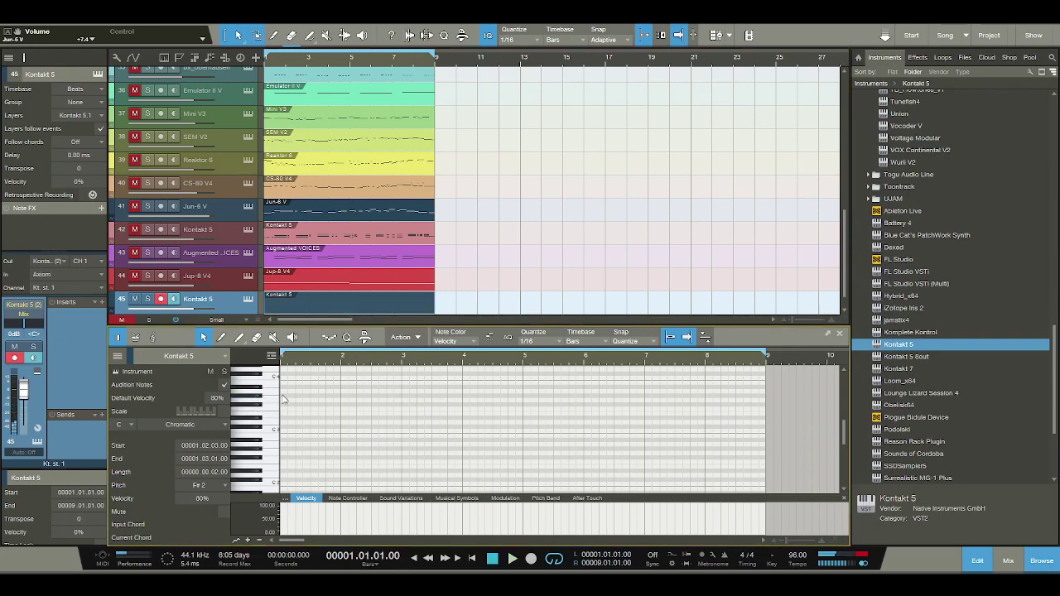
- Enter the opening eighth notes F#3, G#3, B3 and G#3 over the first two beats of bar 1
key("e")
left_click(288, 406)
left_click(304, 397)
left_click(324, 383)
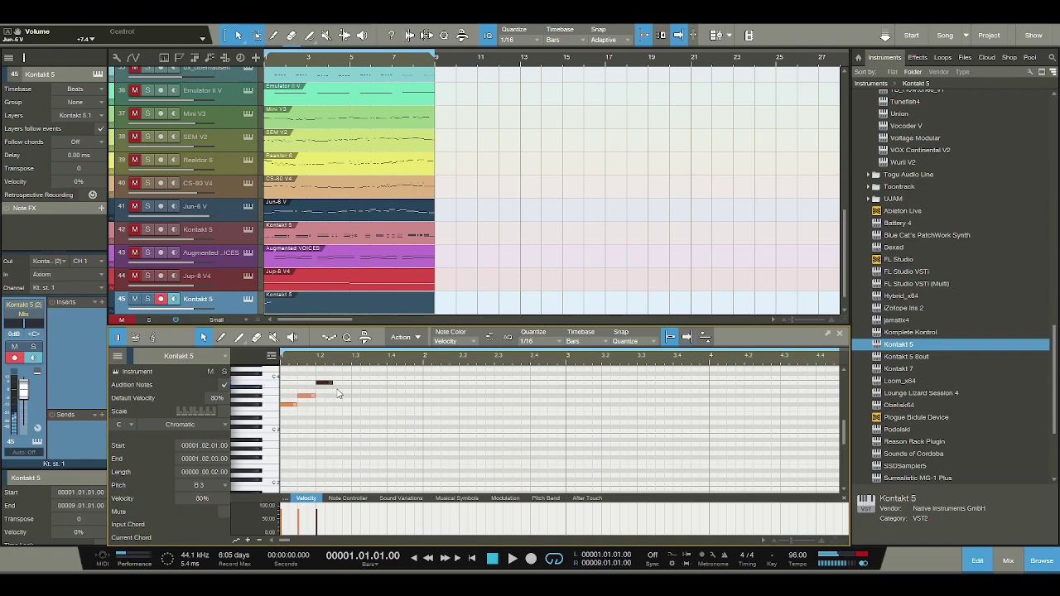
left_click(338, 395)
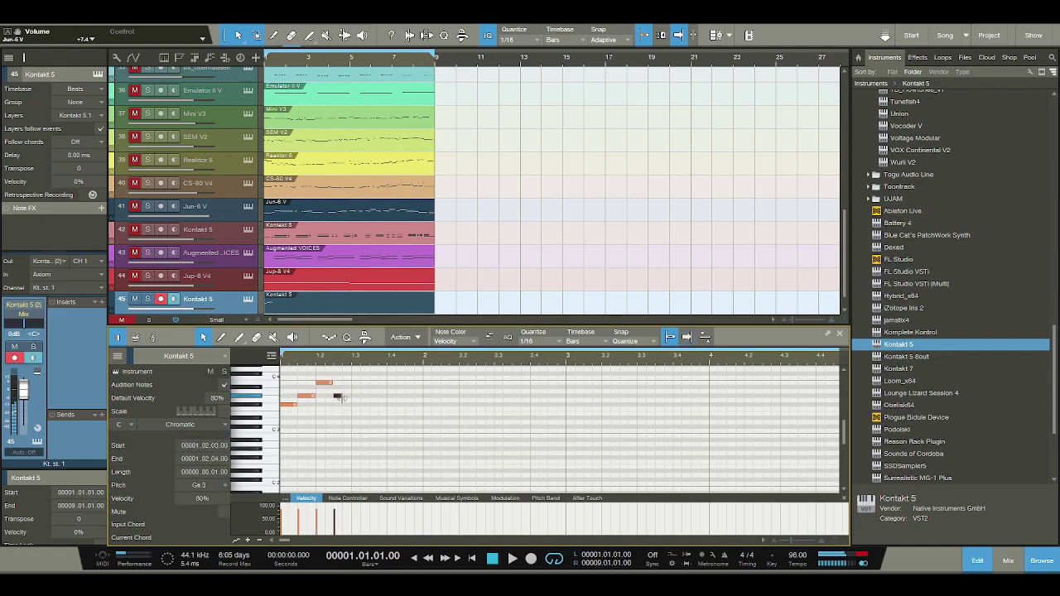
key("space")
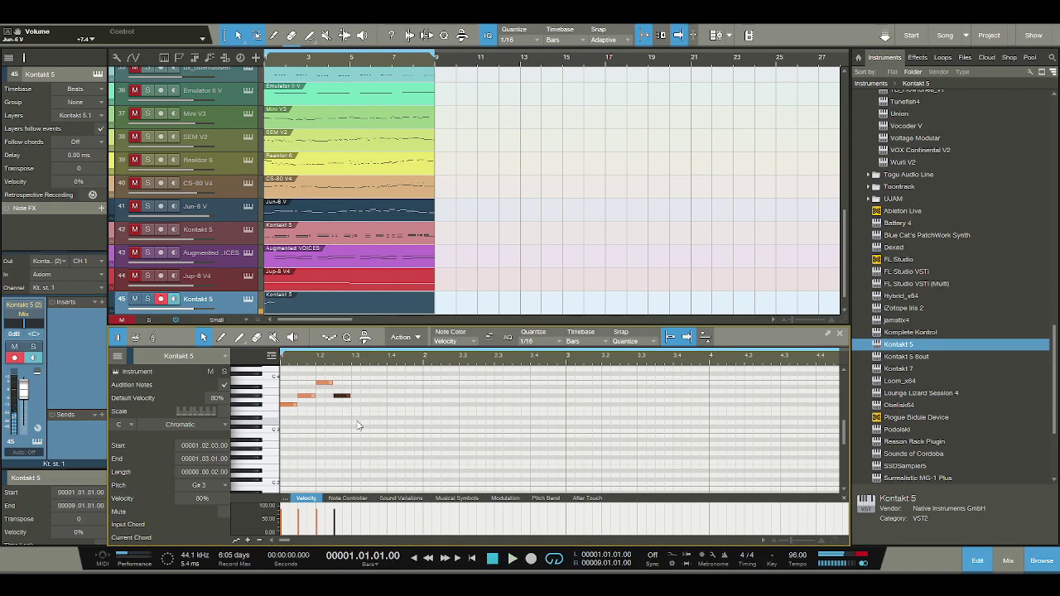
- Add a sixteenth-note F#3 on beat 3 of bar 1 and play back the phrase
key("space")
left_click(356, 406)
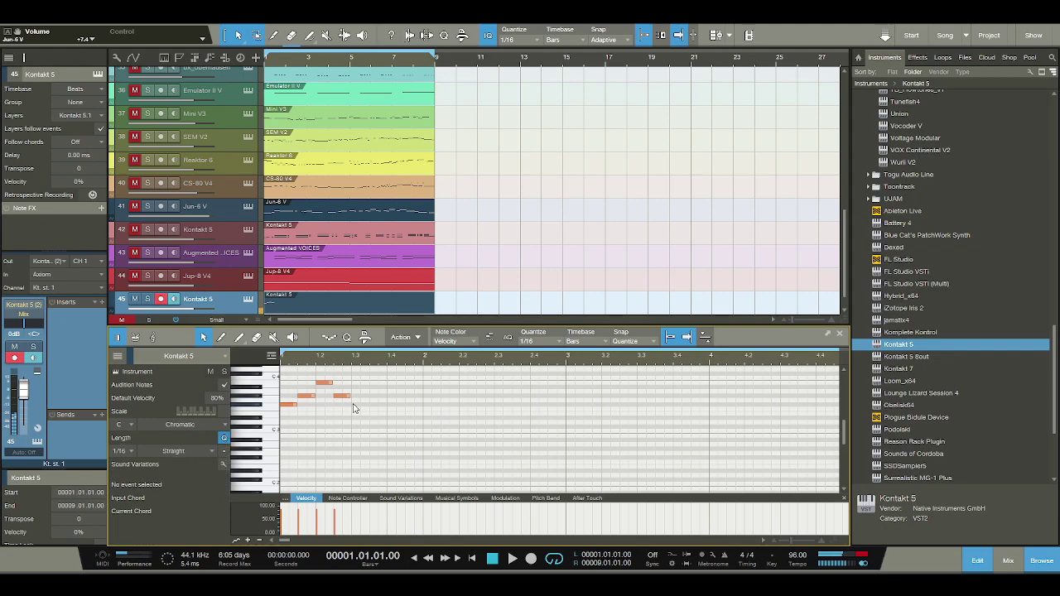
key("f")
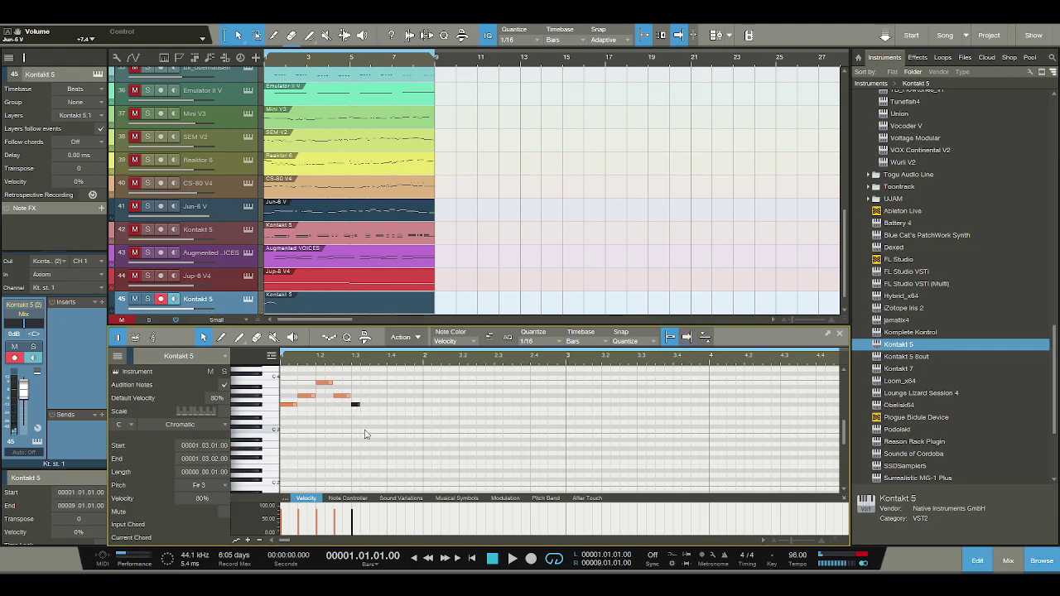
key("space")
key("space")
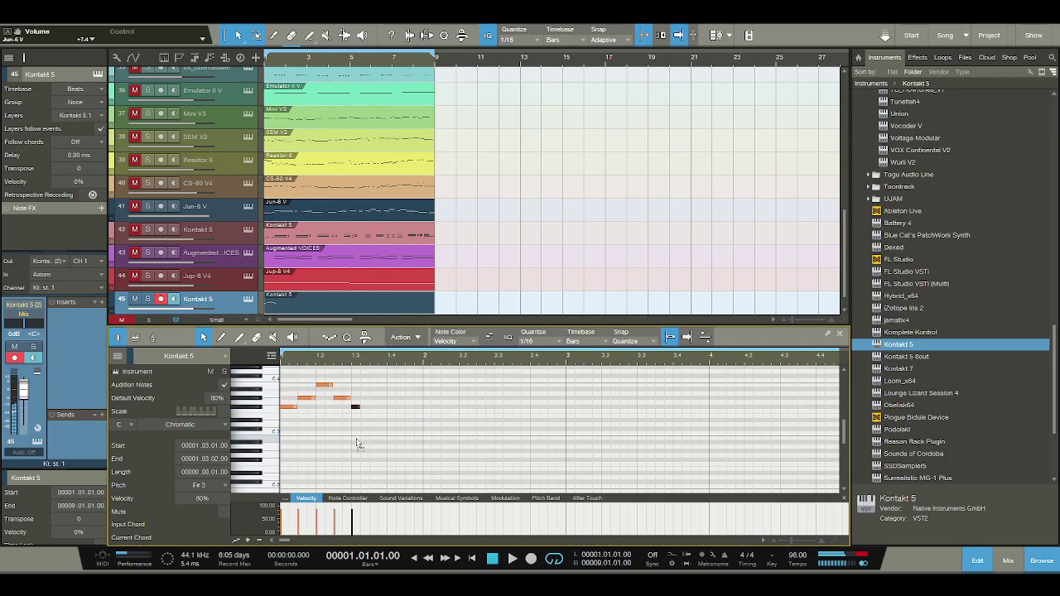
key("space")
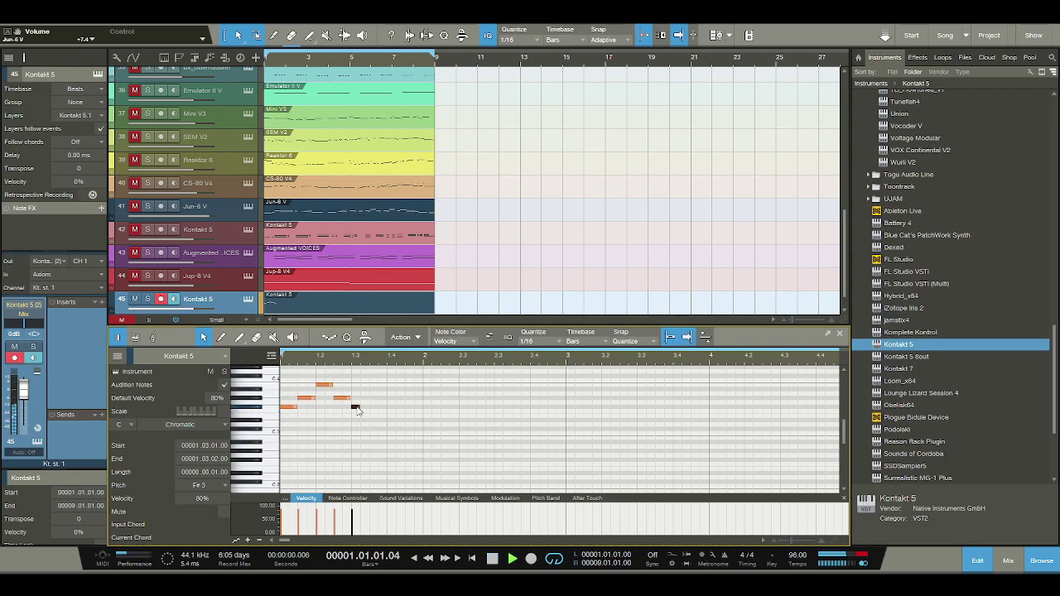
- Lengthen the note on beat 3 to an eighth and move it to G#3, then up to C#4, playing back to compare
mouse_move(356, 409)
left_mouse_down()
mouse_move(370, 410)
mouse_move(365, 399)
left_mouse_up()
key("space")
key("space")
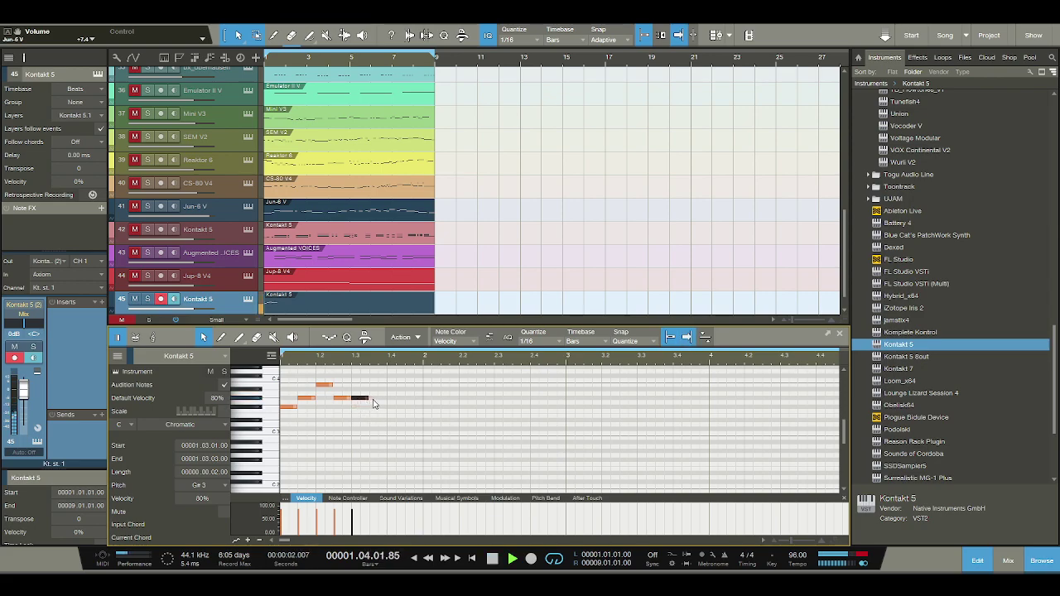
key("space")
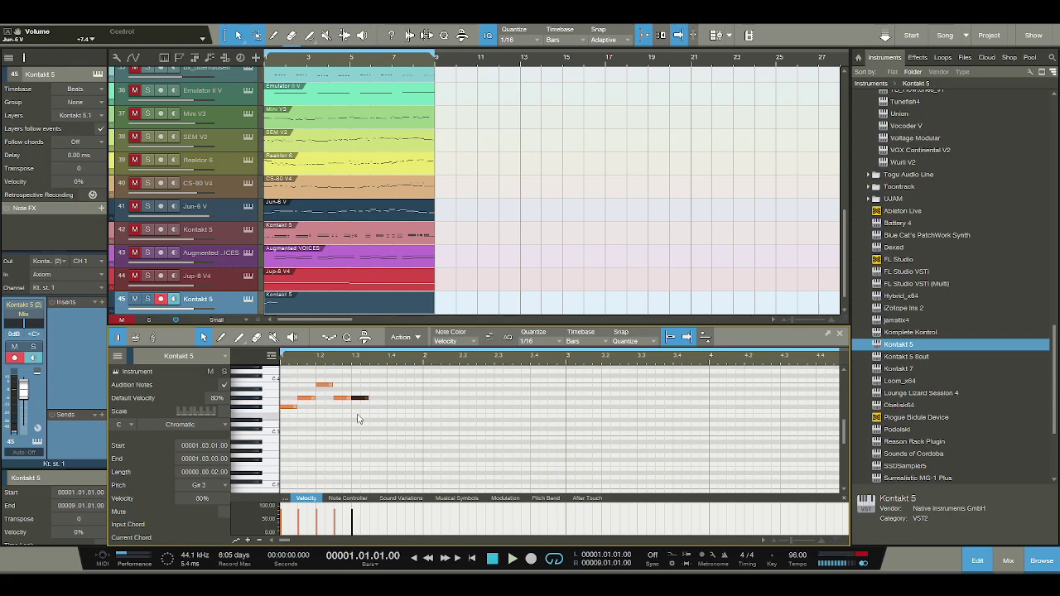
key("space")
key("space")
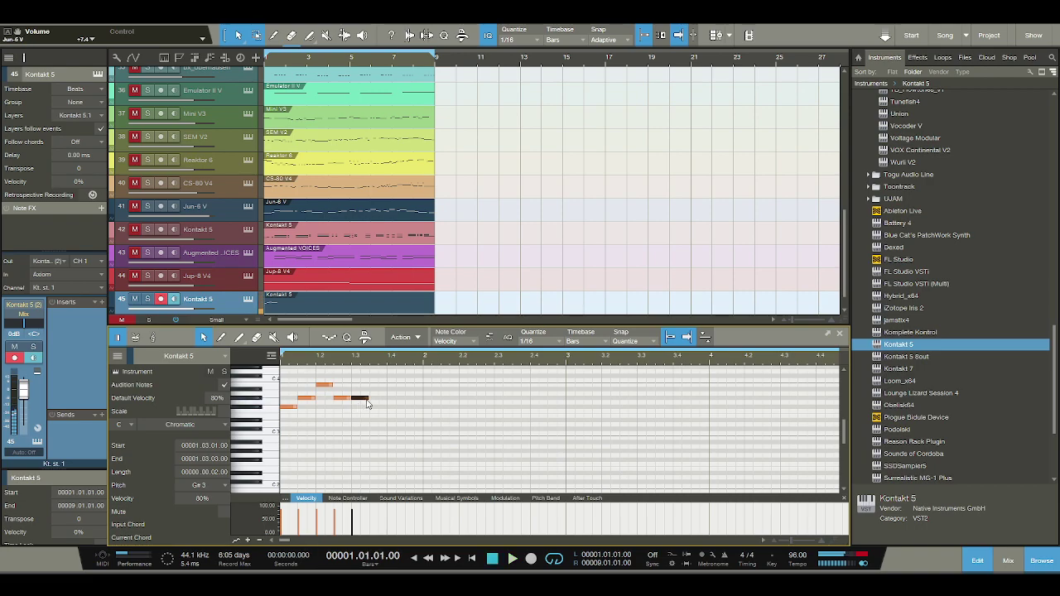
mouse_move(365, 398)
left_mouse_down()
mouse_move(367, 378)
mouse_move(365, 402)
left_mouse_up()
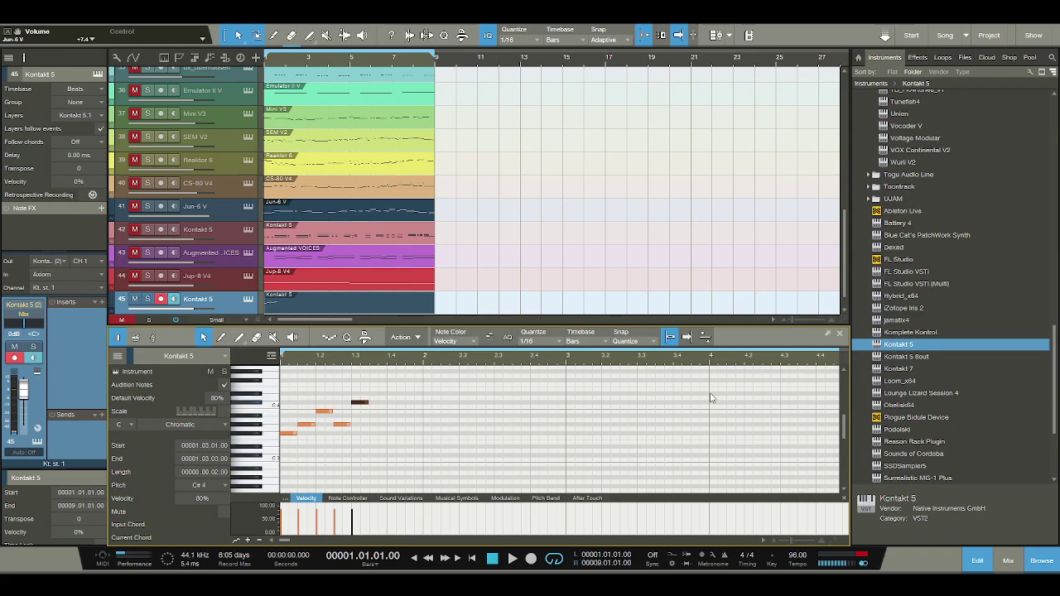
- Replace the instrument on the last Kontakt 5 track with Synthi V and close its editor window
scroll(905, 371, "up", 5)
scroll(905, 371, "up", 3)
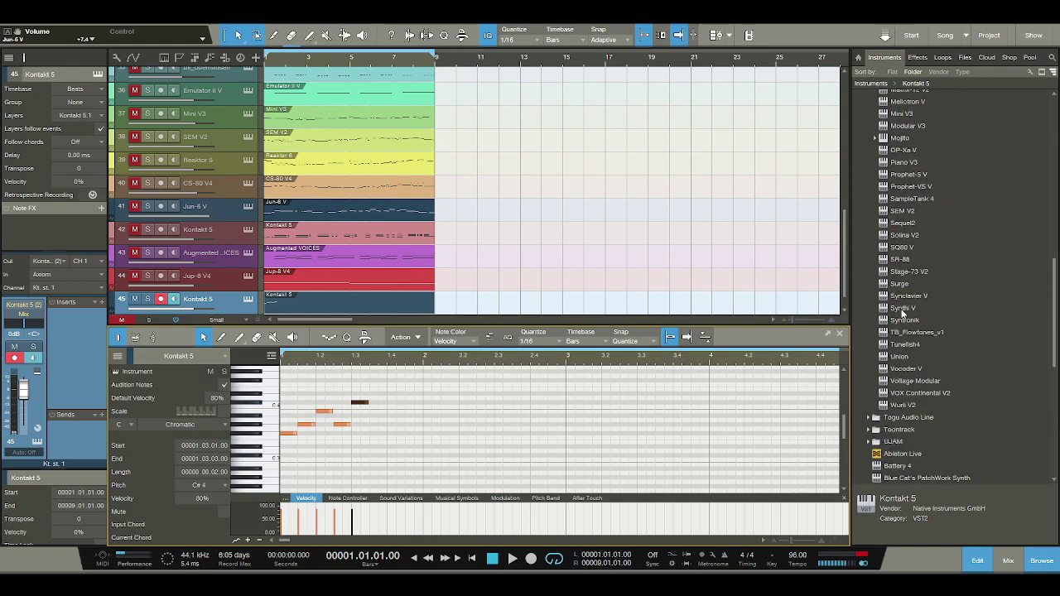
left_click(903, 308)
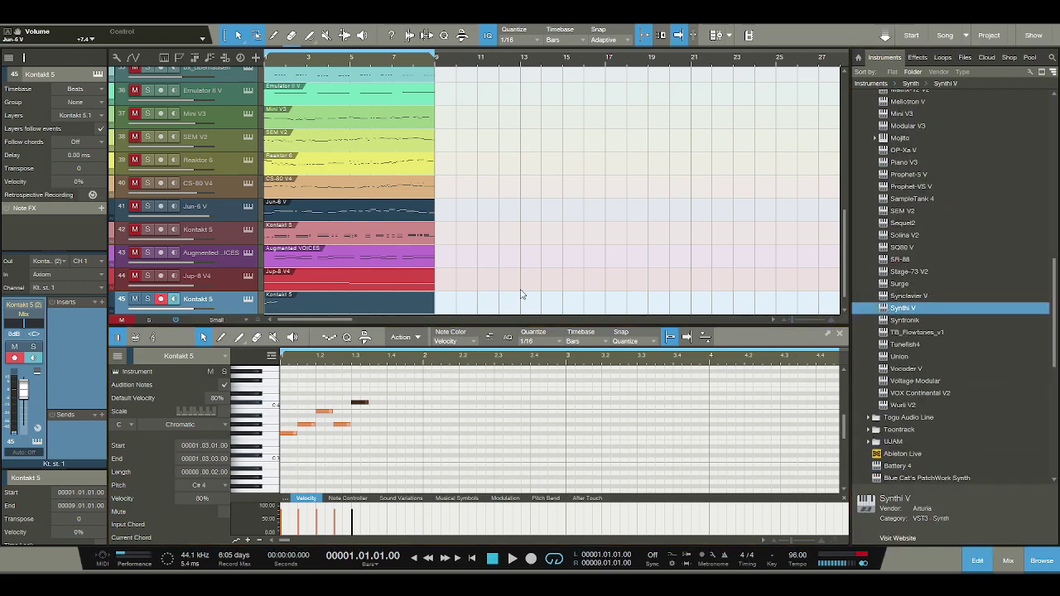
left_click(404, 313)
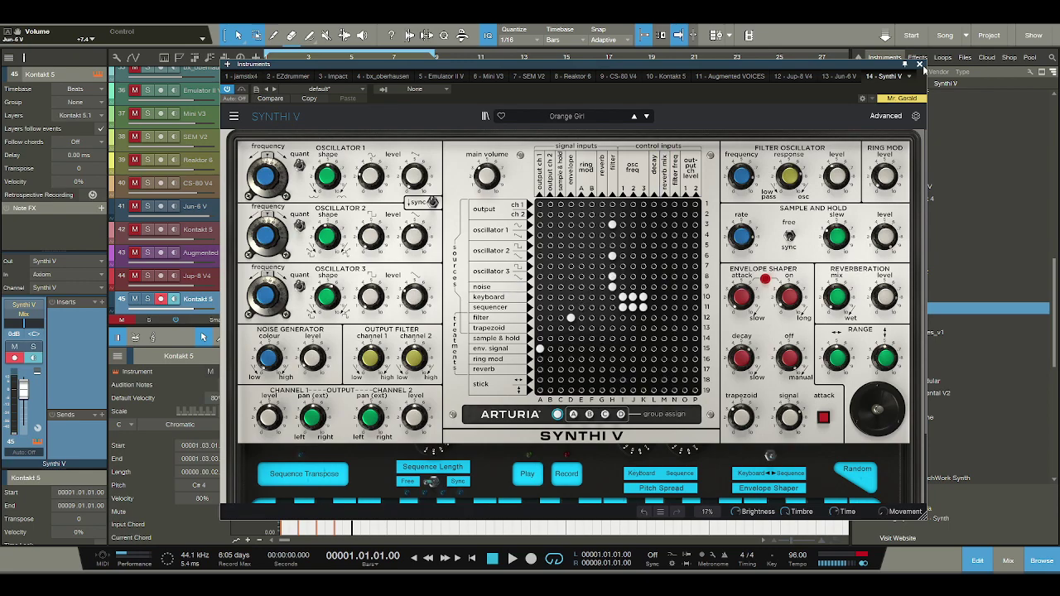
left_click(919, 63)
left_click(238, 425)
left_click(248, 298)
key("F11")
left_click(919, 63)
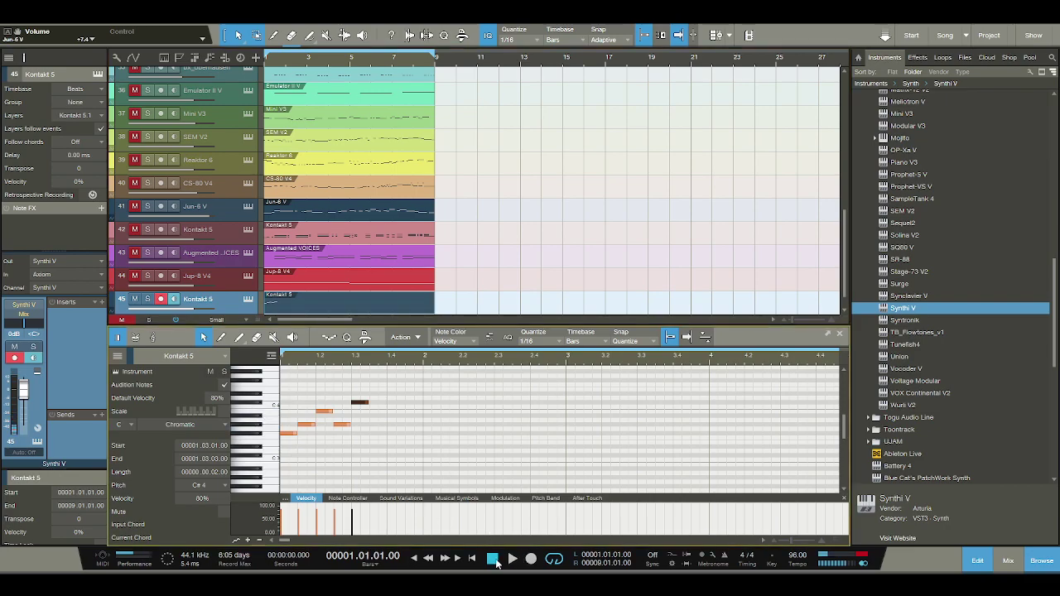
- Rework beat 3 of bar 1 into two separated sixteenth notes on D#4 and play back the phrase
key("f")
left_click(512, 559)
left_click(492, 559)
left_click_drag(355, 412, 374, 397)
left_click(512, 558)
left_click(499, 561)
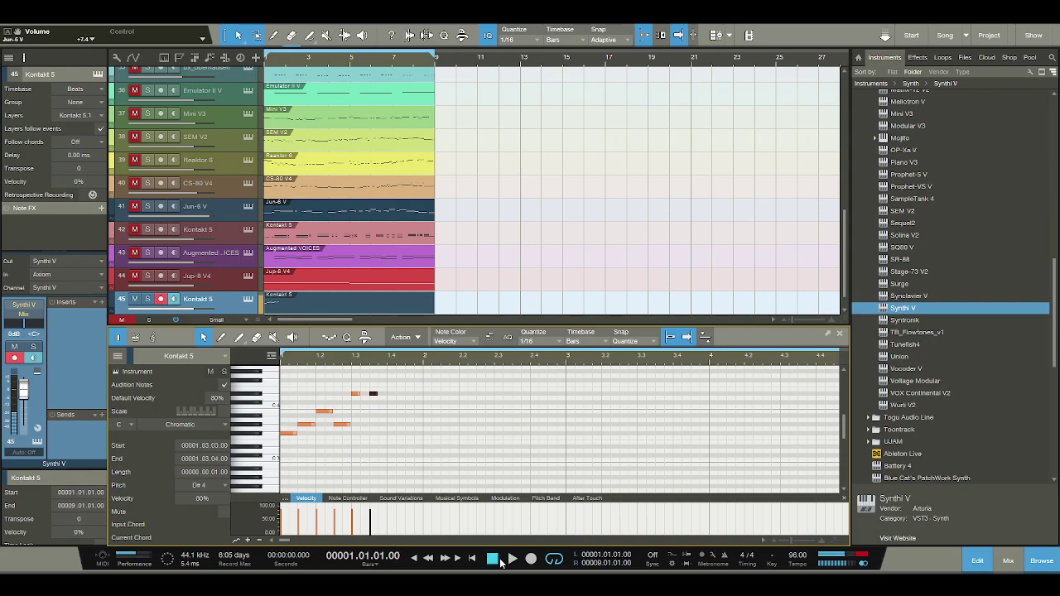
- Add two separated sixteenth notes on C#4 in beat 4 of bar 1 and play them back
left_click(391, 402)
left_click(409, 403)
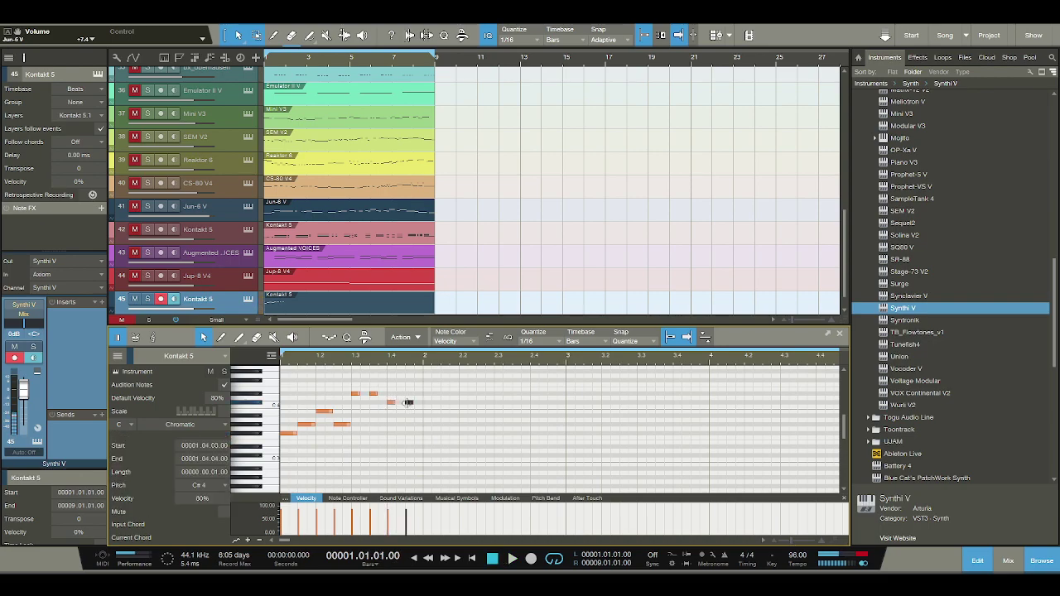
left_click(512, 558)
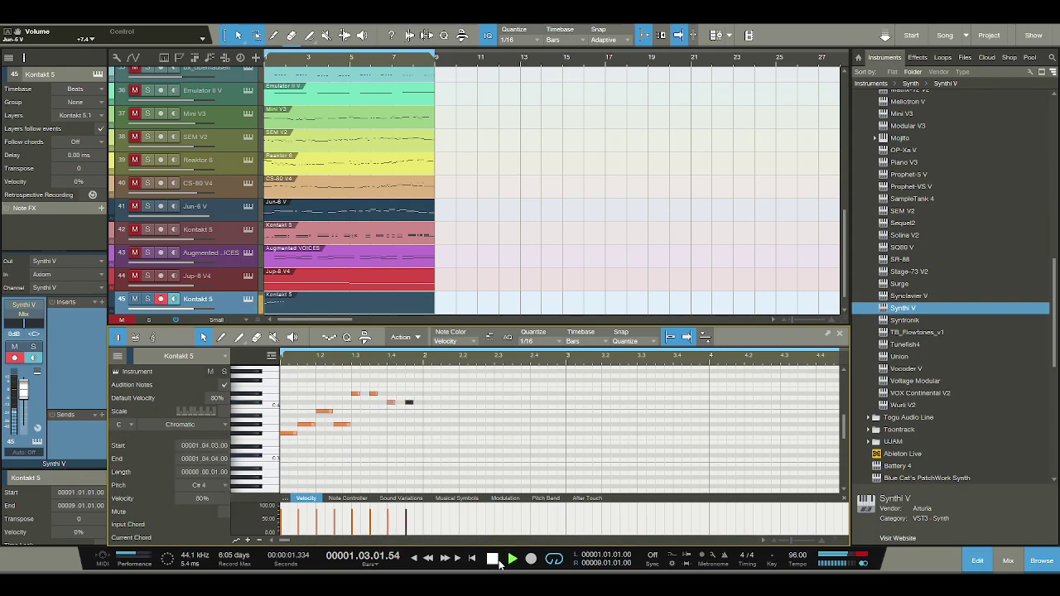
left_click(500, 561)
- Continue the descending line with sixteenth-note pairs on beats 1 to 3 of bar 2, with A#3 on beat 2 and G#3 on beat 3
left_click(425, 410)
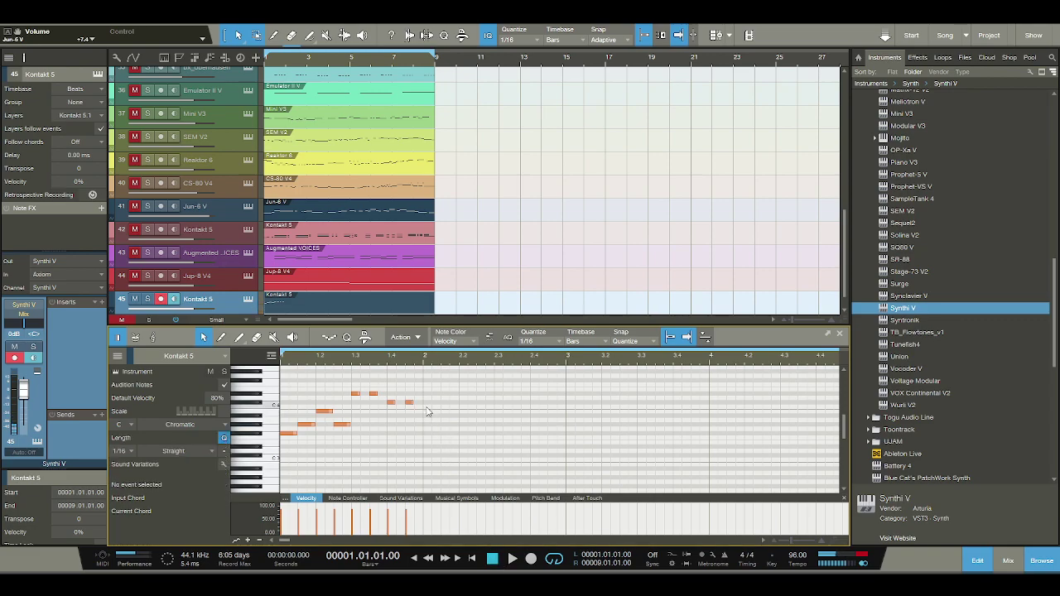
left_click(444, 411)
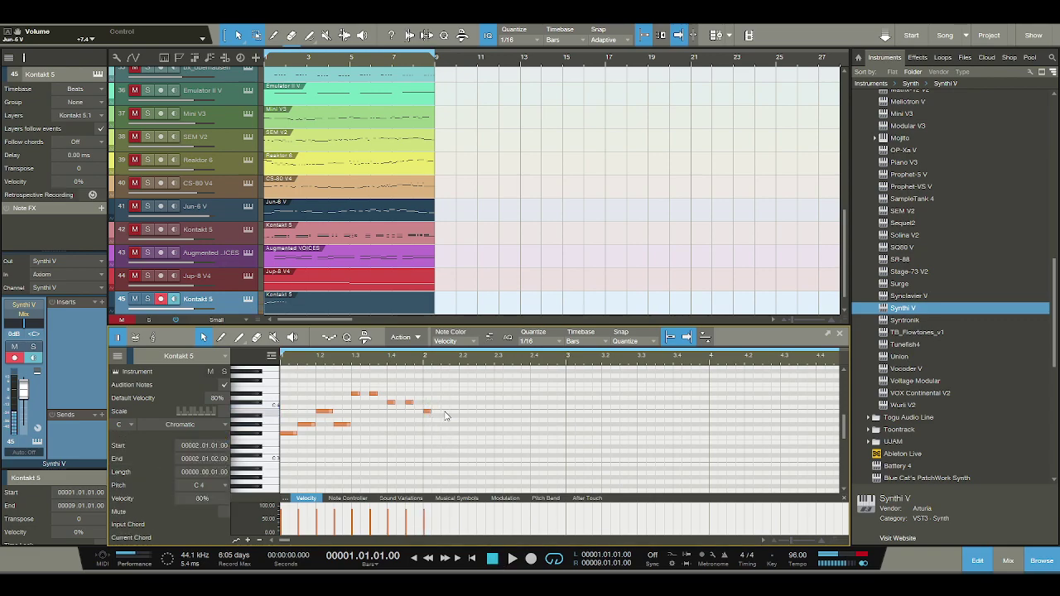
double_click(462, 415)
double_click(480, 416)
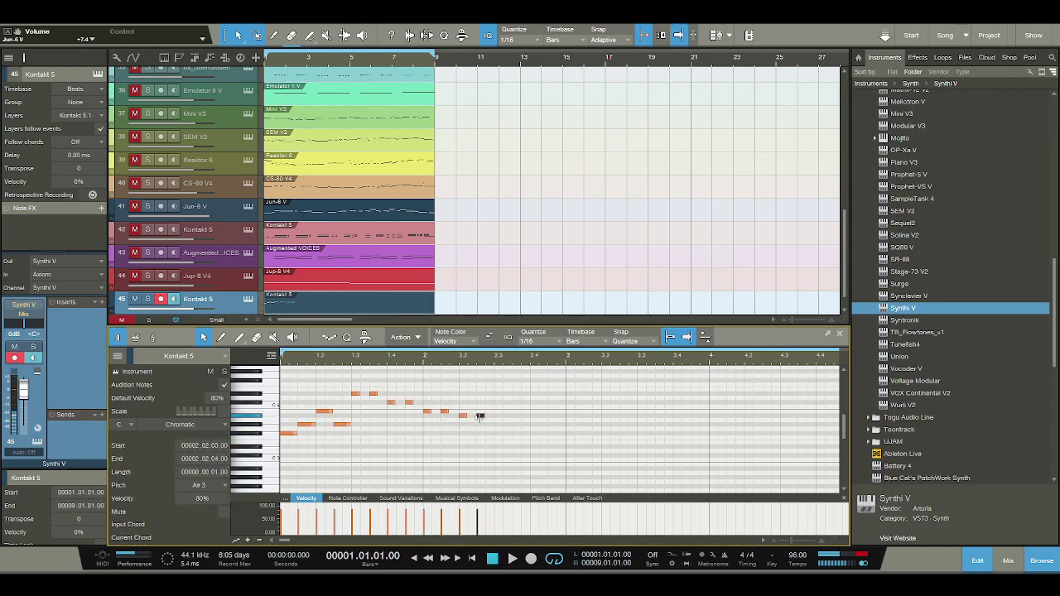
double_click(497, 424)
left_click(516, 425)
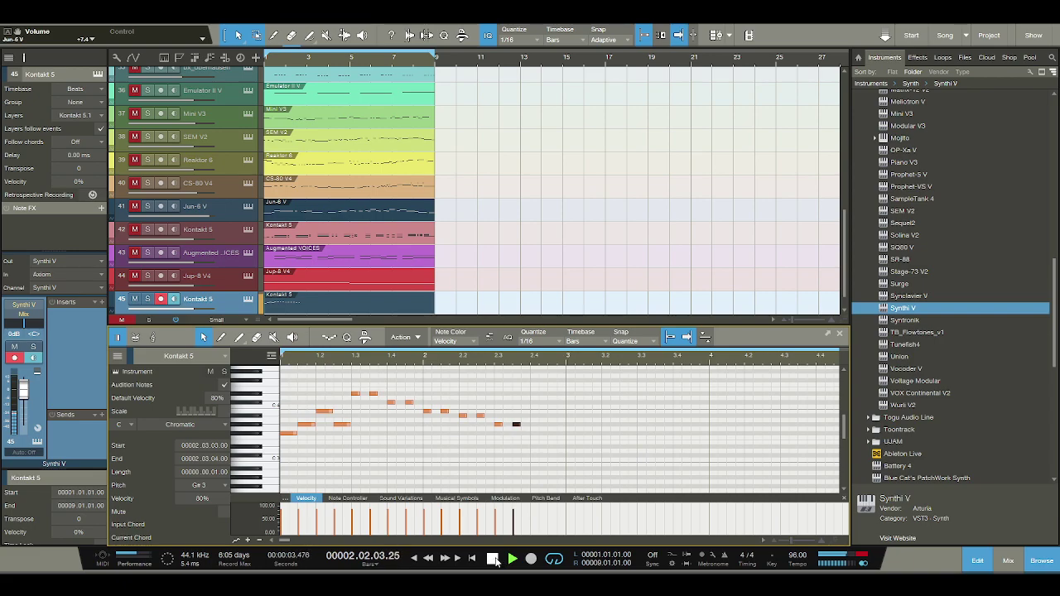
left_click(492, 559)
- Add sixteenth-note pairs on F#3 in beat 4 of bar 2 and D#3 in beat 1 of bar 3, playing back each addition
left_click(534, 434)
left_click(552, 434)
left_click(512, 559)
left_click(494, 560)
double_click(570, 447)
double_click(587, 446)
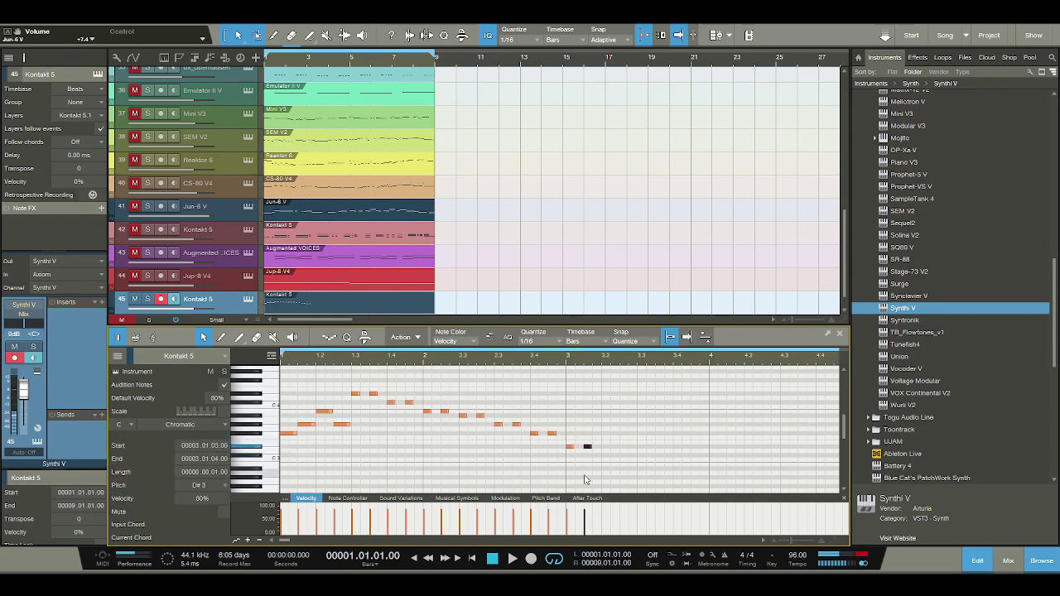
left_click(512, 558)
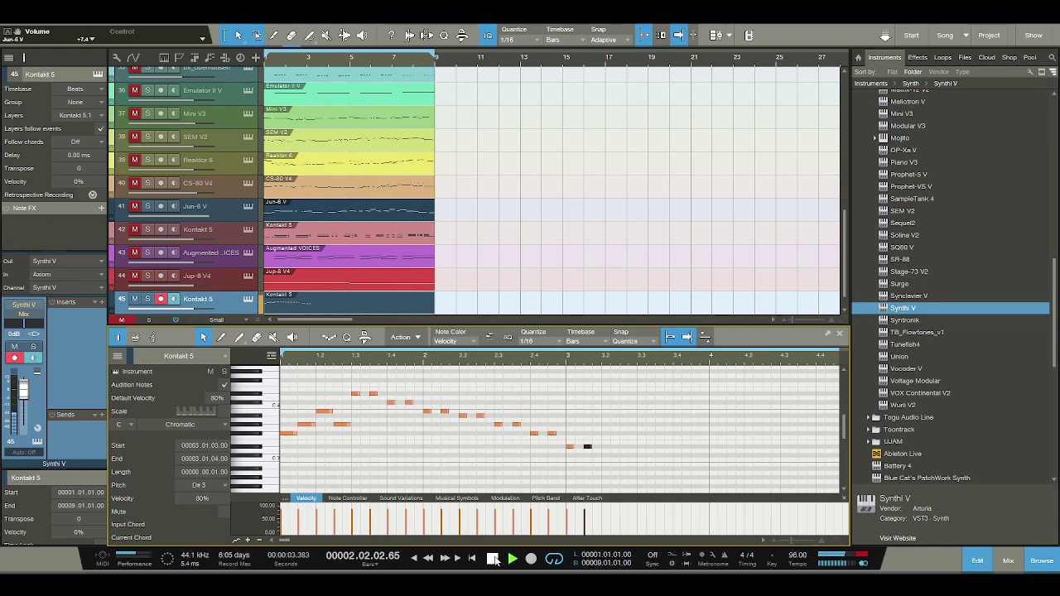
left_click(493, 559)
- Add sixteenth notes C#3 and D#3 in beat 2 of bar 3
double_click(606, 454)
double_click(623, 448)
left_click(634, 461)
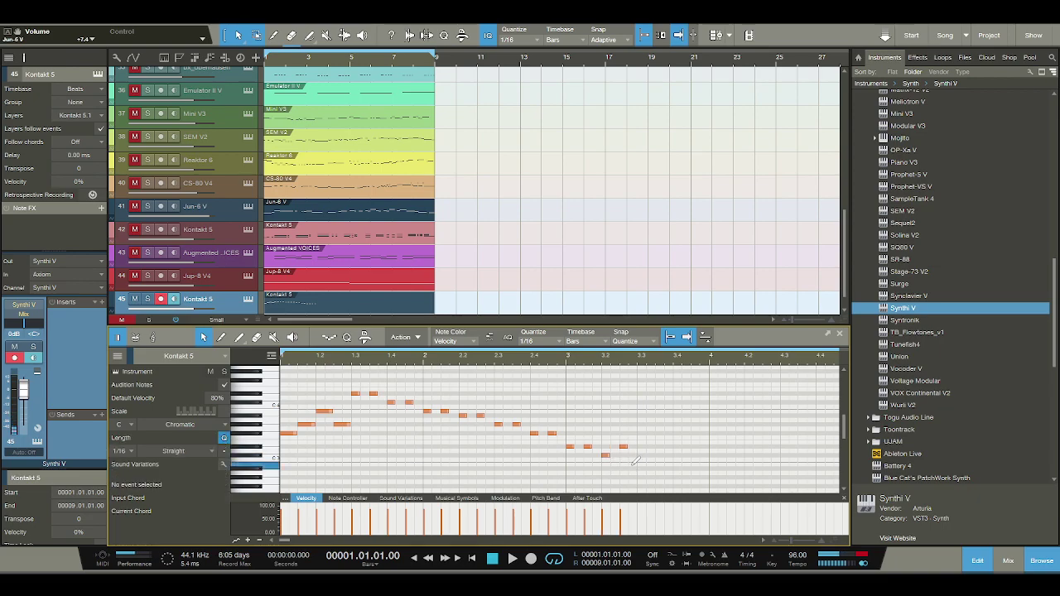
- Add a short B2 just before beat 3 of bar 3, hold C#3 from beat 3 to bar 4, and play back the phrase
left_click(632, 464, "ctrl")
left_click(641, 455, "ctrl")
left_click_drag(646, 455, 710, 455)
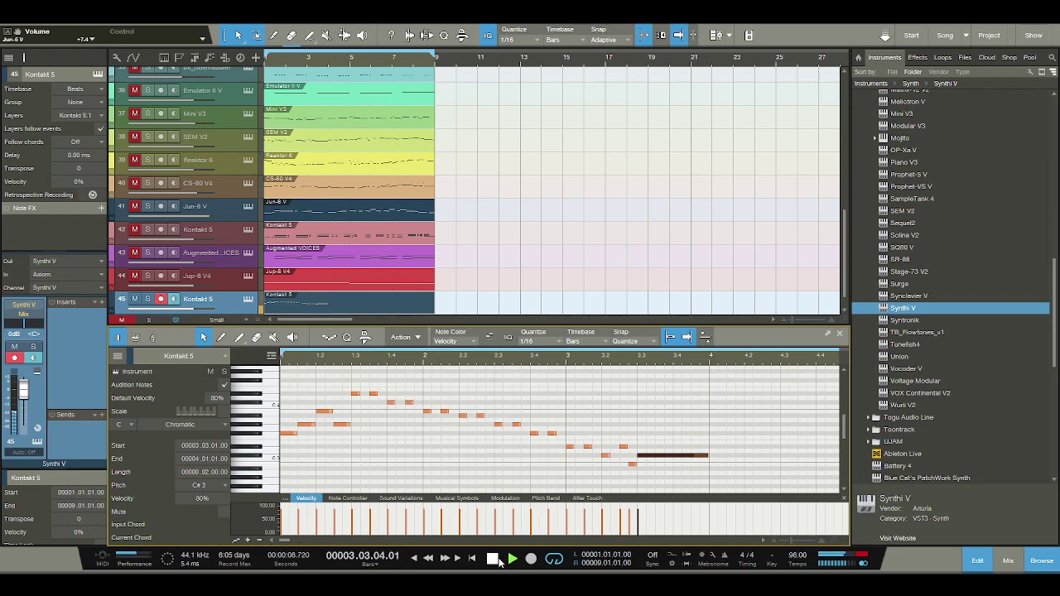
key("space")
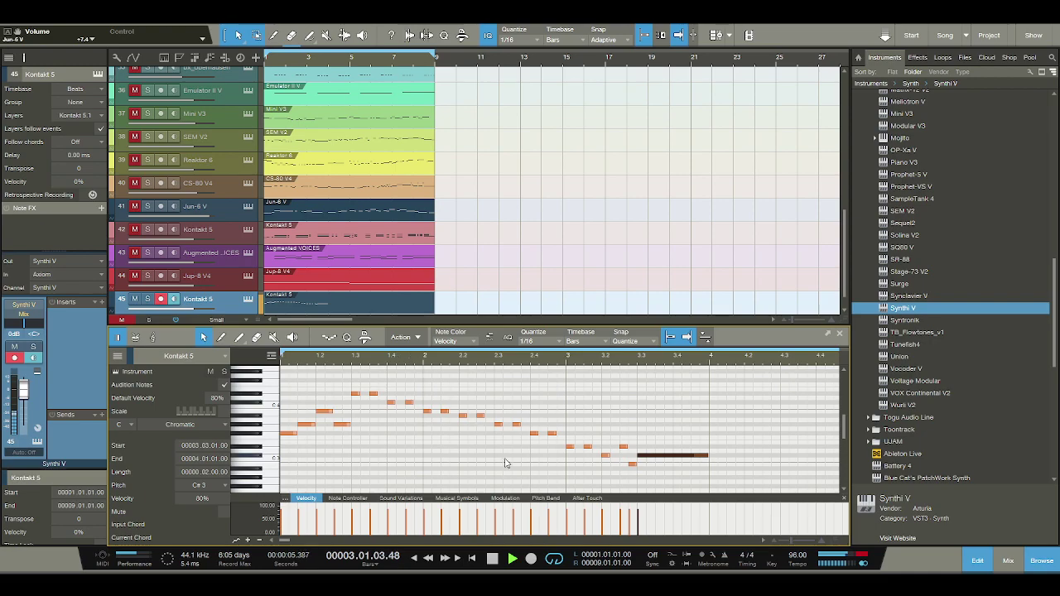
key("space")
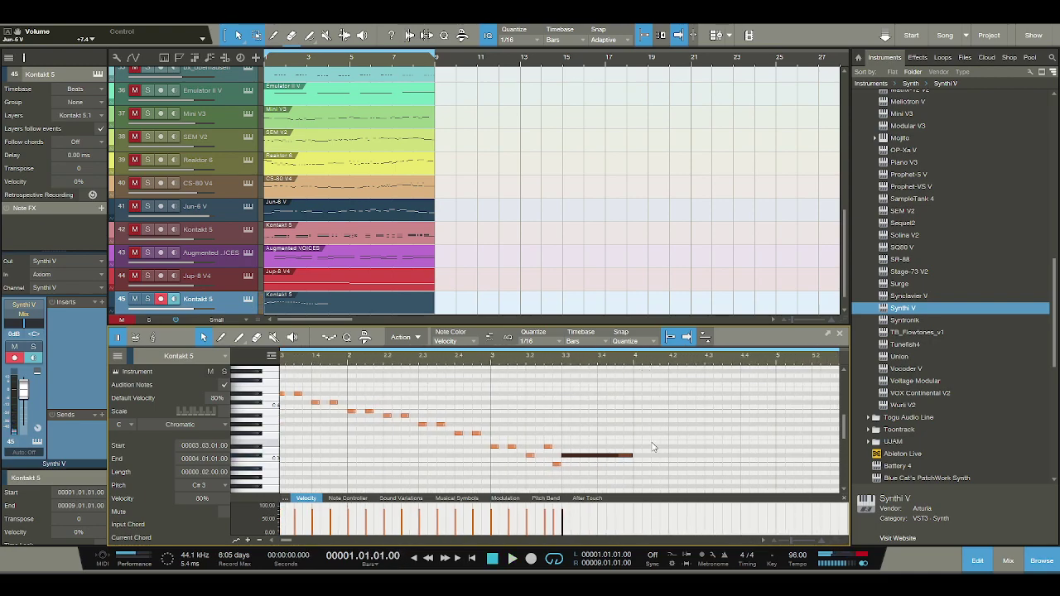
- Add four descending sixteenth notes D#4, C#4, B3 and G#3 across beat 1 of bar 4 and play back the phrase
scroll(652, 445, "up", 1)
left_click(636, 399)
left_click_drag(638, 403, 648, 420)
double_click(646, 416)
double_click(653, 429)
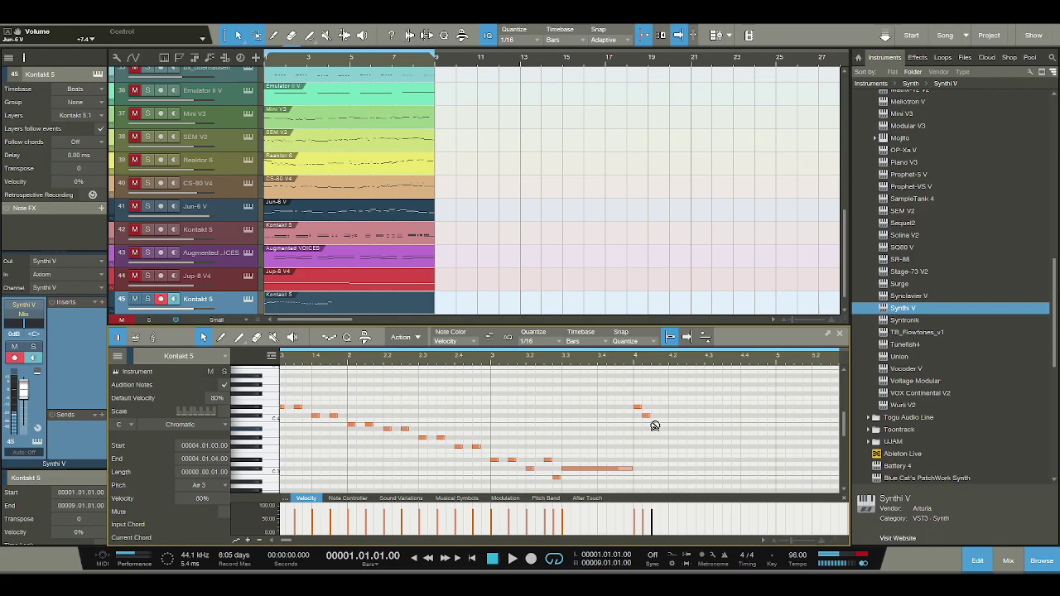
left_click(664, 438)
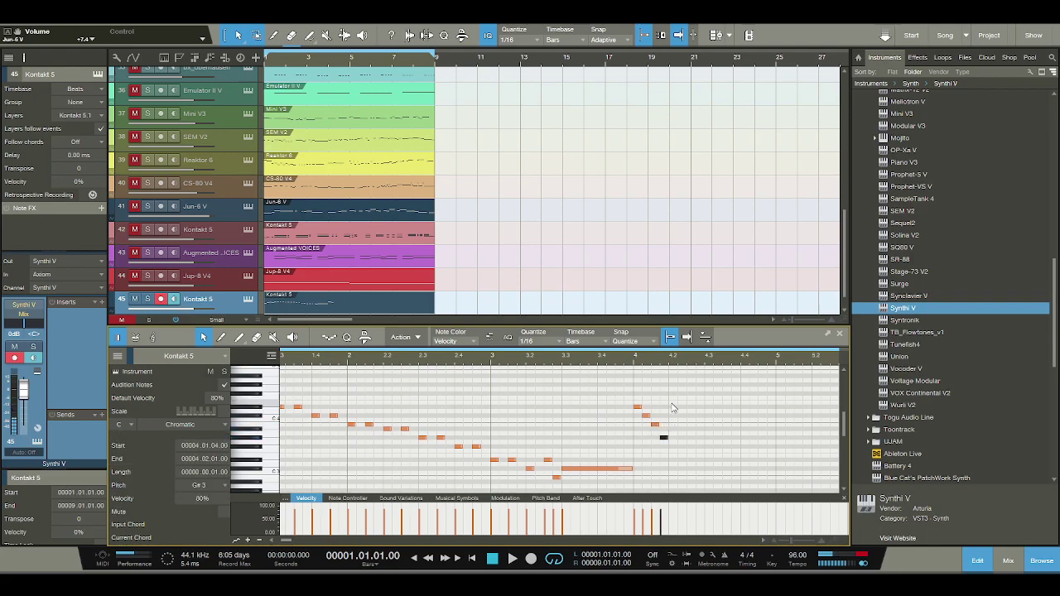
key("space")
left_click(642, 362)
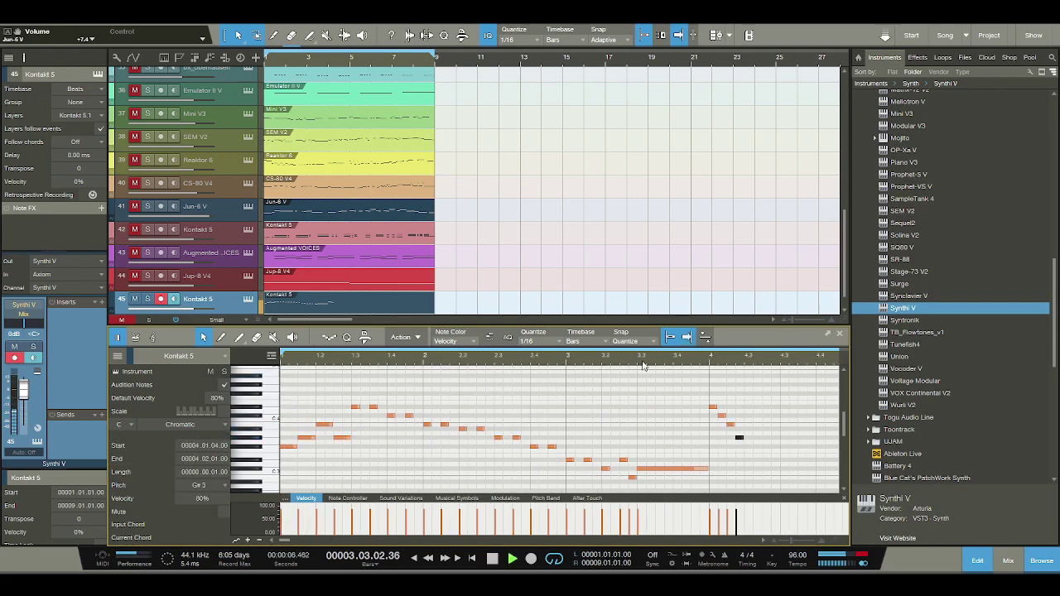
key("space")
- Add an eighth note D#4 on beat 2 of bar 4, hold C#4 from the middle of beat 2 to beat 4, and play it back
double_click(746, 407)
left_click_drag(751, 407, 816, 416)
left_click(764, 415)
key("space")
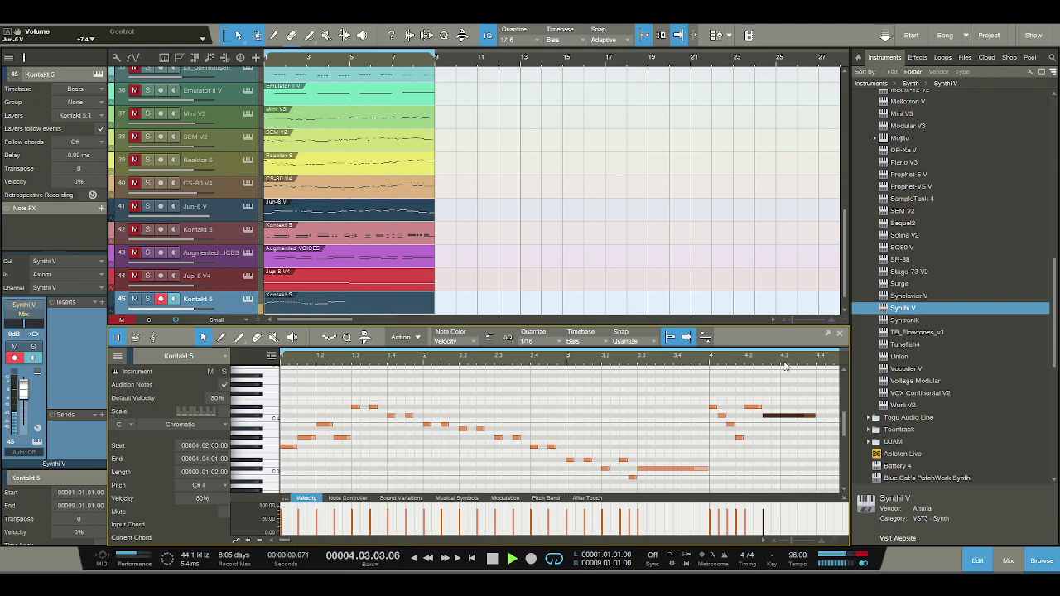
left_click_drag(786, 366, 726, 357)
key("space")
- Add rising eighth notes F#4 and G#4 in beat 4 of bar 4 and play back the phrase
scroll(599, 414, "up", 2)
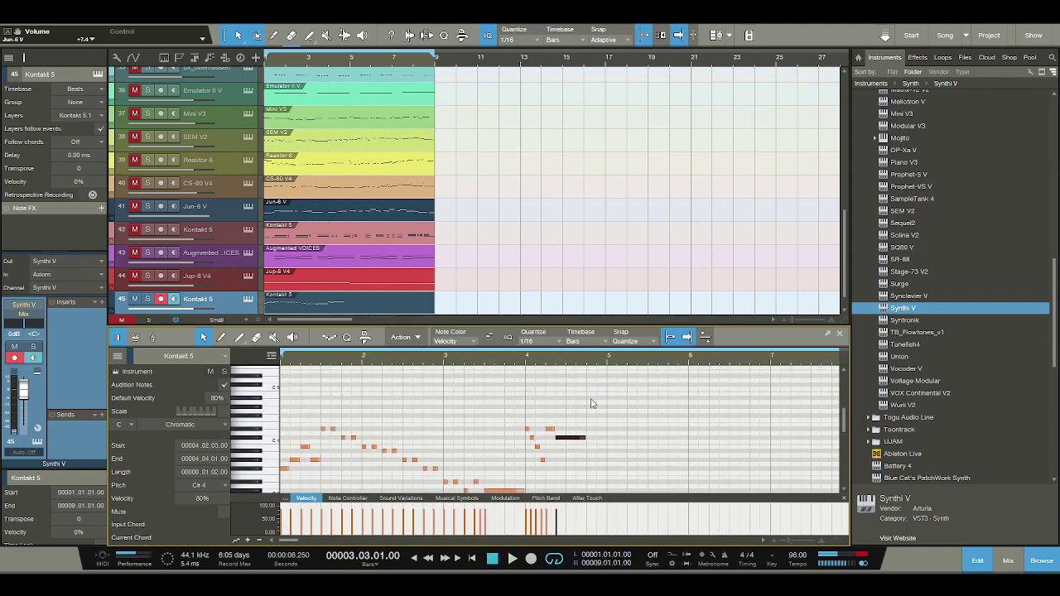
left_click(590, 397)
left_click_drag(593, 419, 593, 415)
double_click(598, 407)
left_click(604, 409)
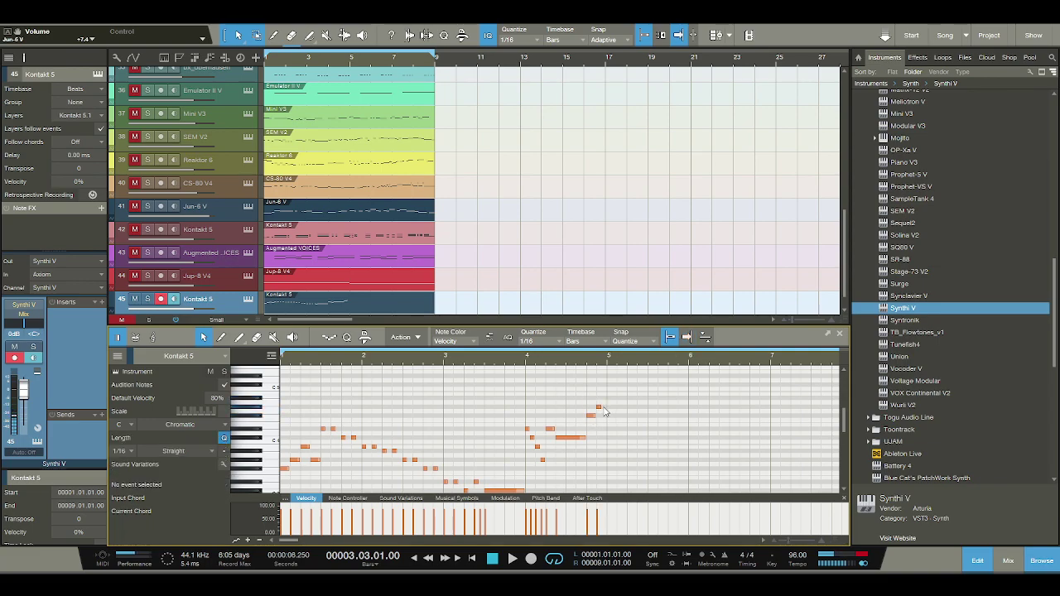
left_click(599, 408)
key("space")
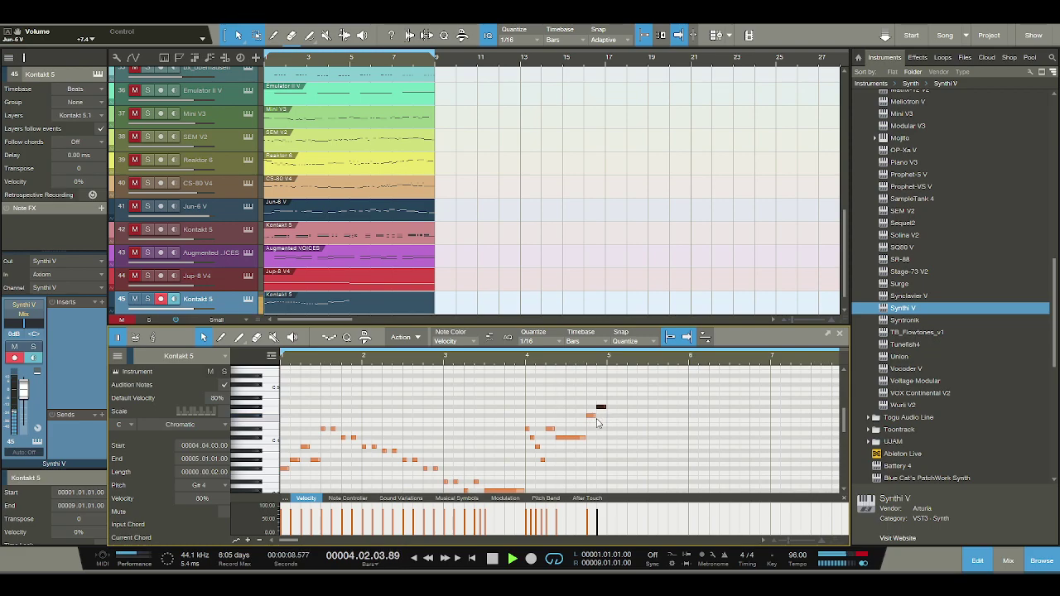
key("space")
- Add eighth notes A#4 and F#4 in beat 1 of bar 5, and a G#4 of five sixteenths from beat 2, then play back
left_click(609, 401)
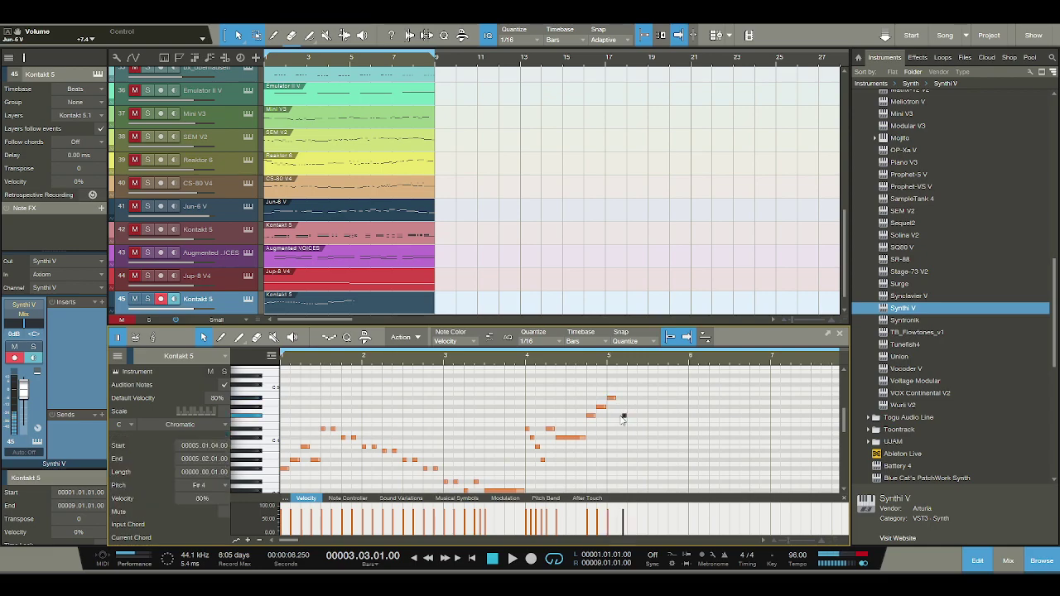
left_click(621, 416)
left_click(629, 408)
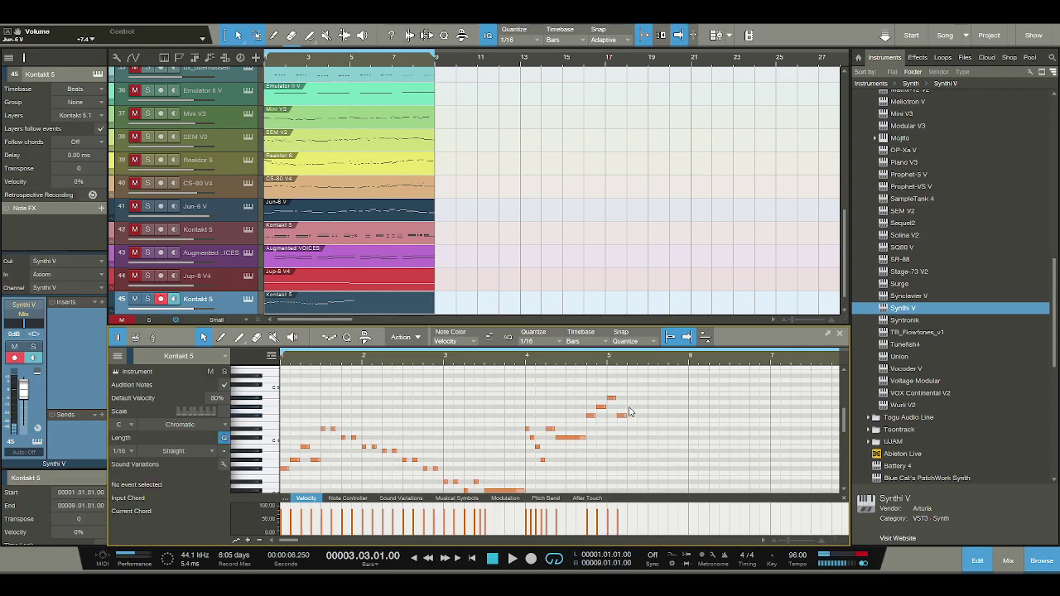
left_click_drag(629, 411, 652, 410)
key("space")
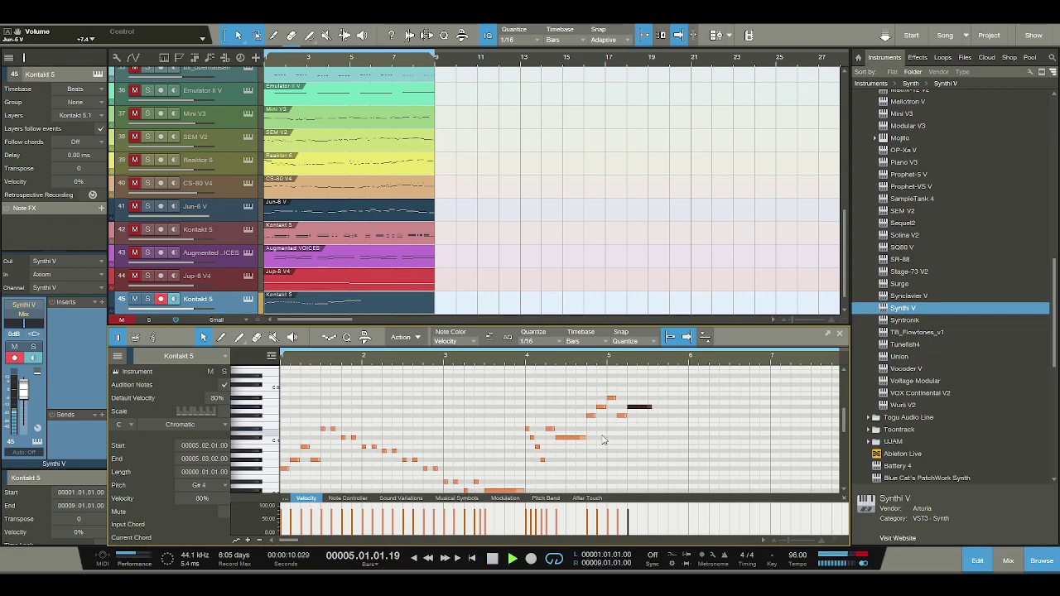
key("space")
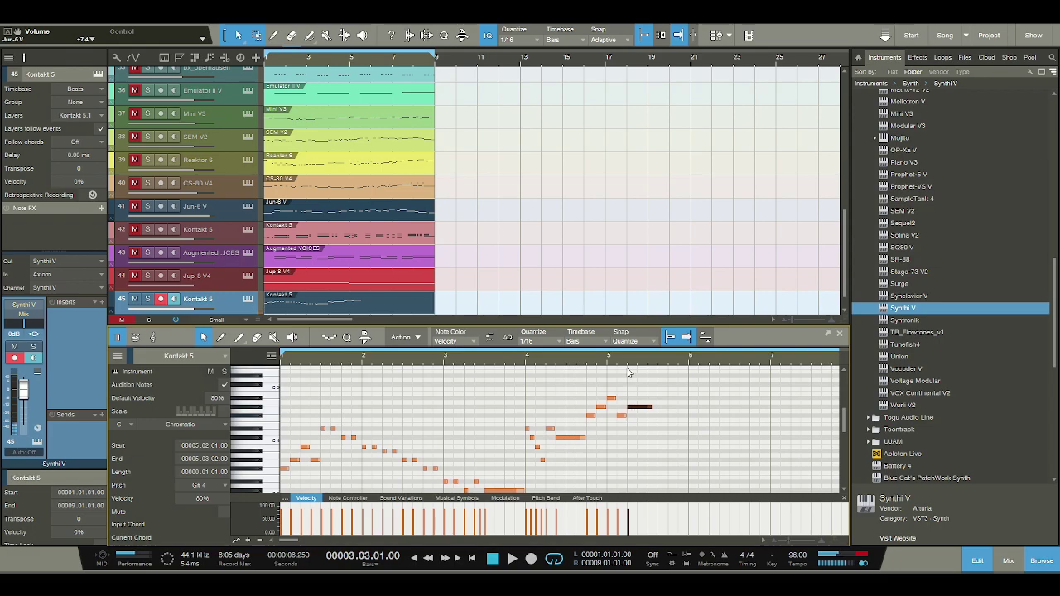
- Lengthen the F#4 in bar 5 by a sixteenth, shift the following G#4 to the second sixteenth of beat 2, and play back
scroll(628, 378, "up", 2)
left_click_drag(626, 417, 662, 414)
left_click(637, 408)
key("f")
key("space")
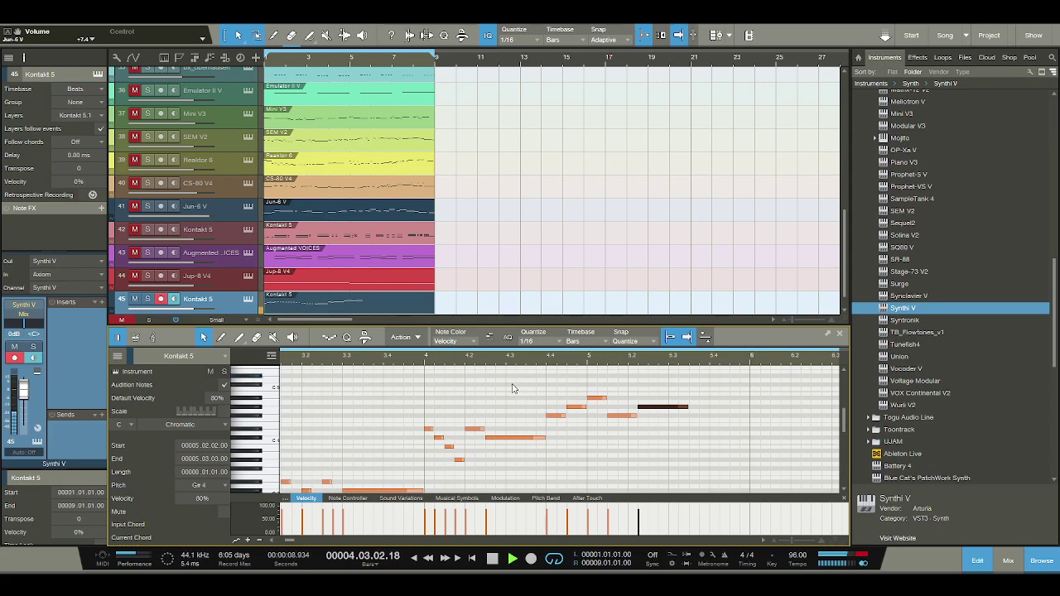
key("space")
- In bar 5, extend A#4 to the fourth sixteenth of beat 1, run F#4 from there, and start G#4 at the third sixteenth of beat 2
left_click_drag(606, 399, 618, 416)
key("space")
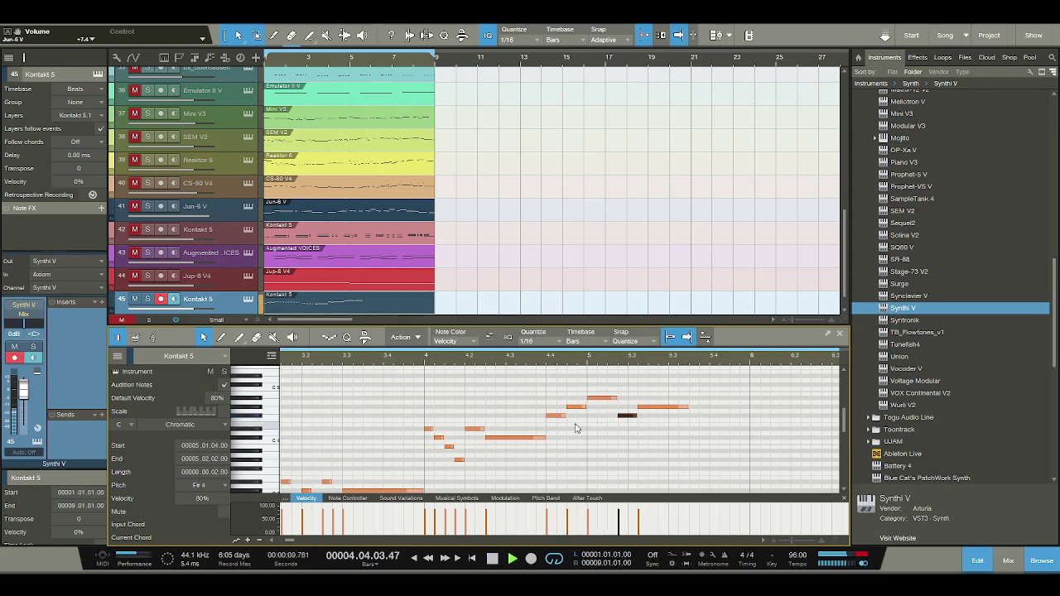
key("space")
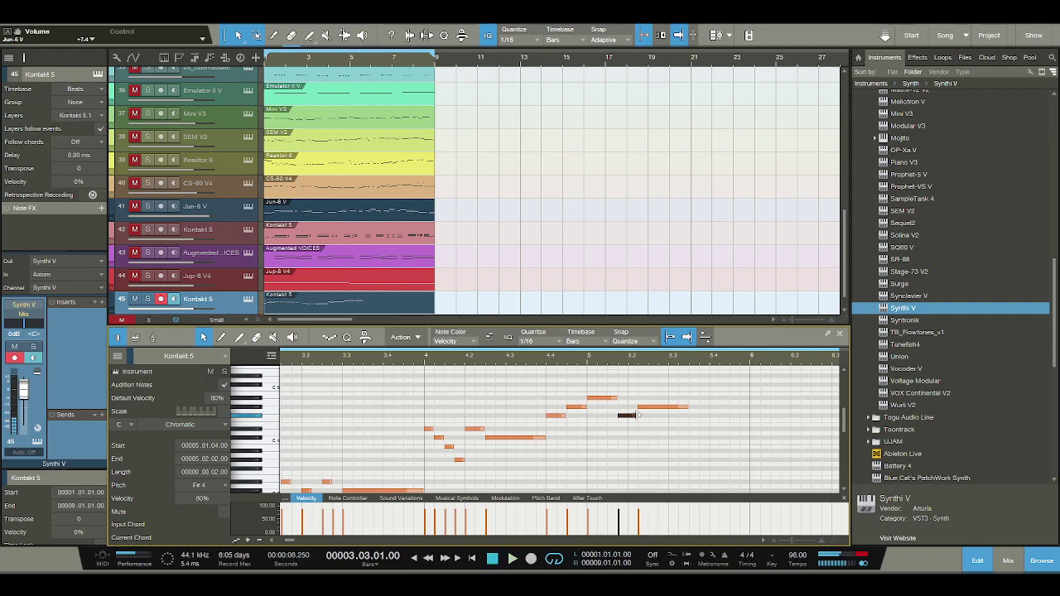
left_click_drag(639, 407, 649, 406)
key("space")
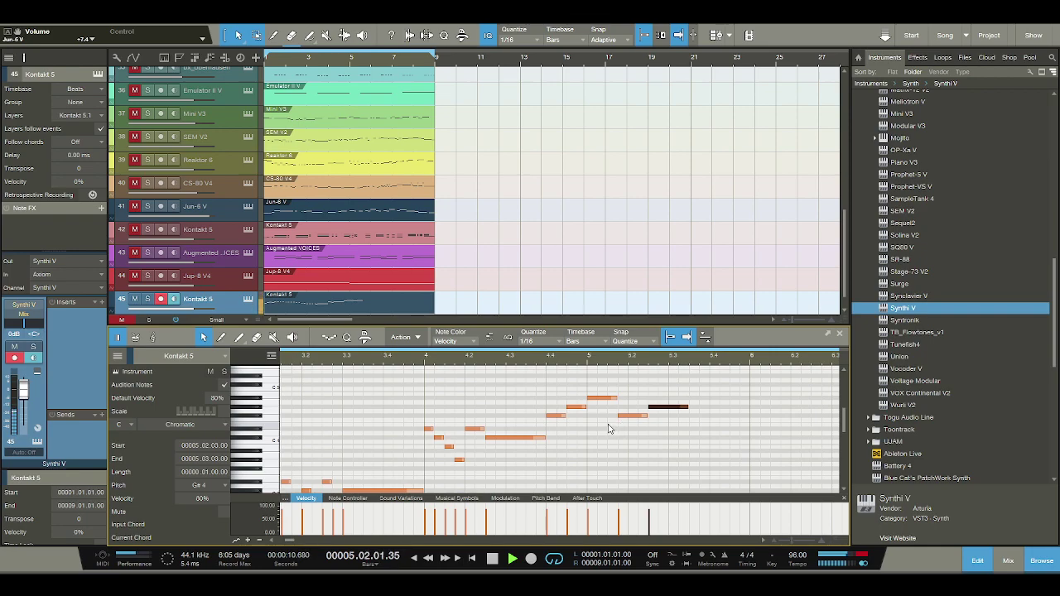
key("space")
- Fill beat 4 of bar 5 with alternating high and low sixteenth notes B4, D#4, A#4 and C#4
left_click_drag(697, 359, 678, 342)
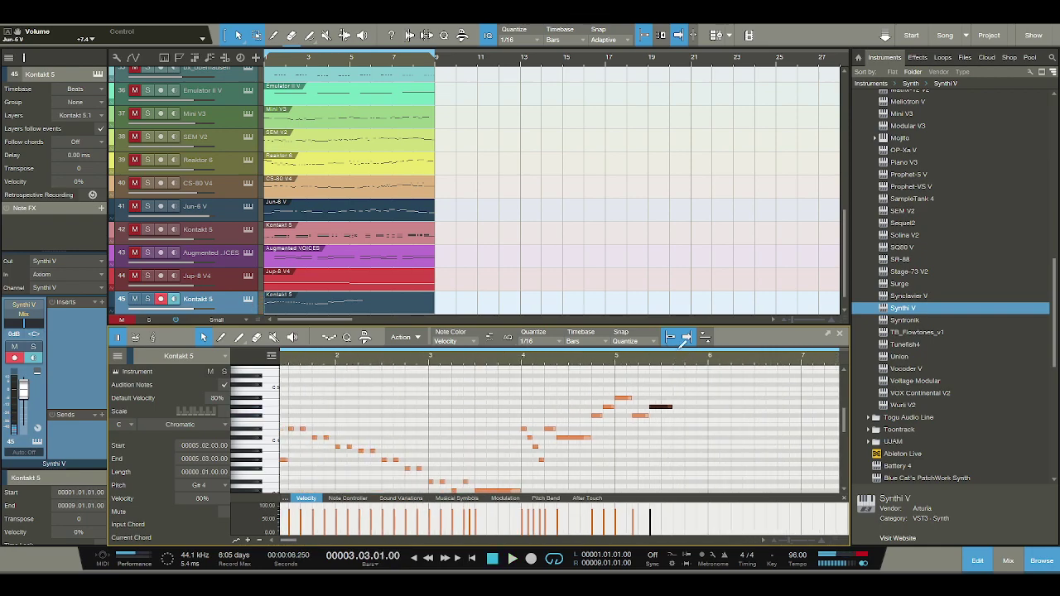
left_click(680, 391)
left_click(685, 396)
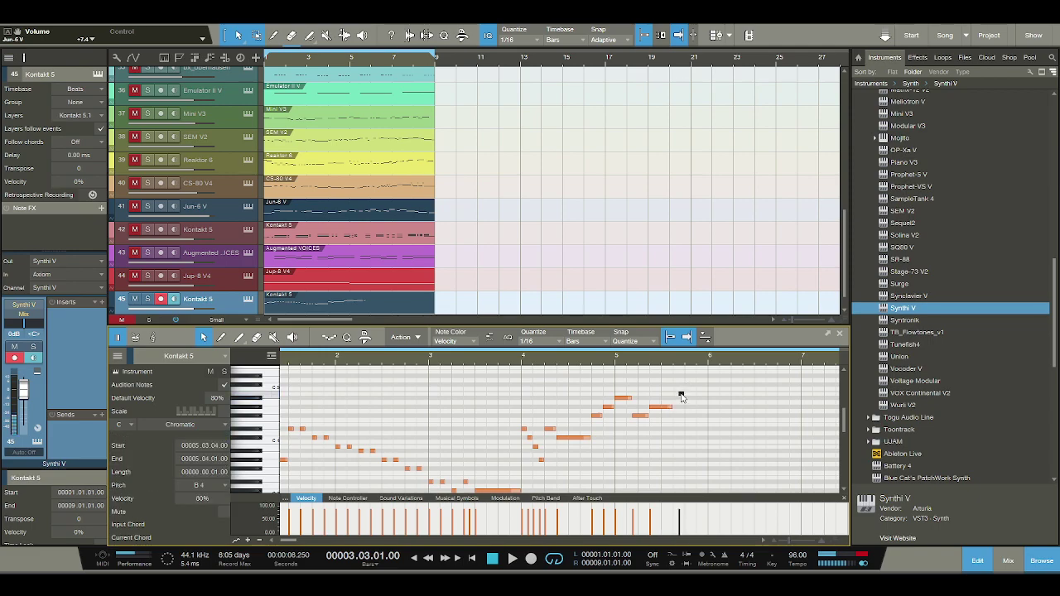
left_click(691, 416)
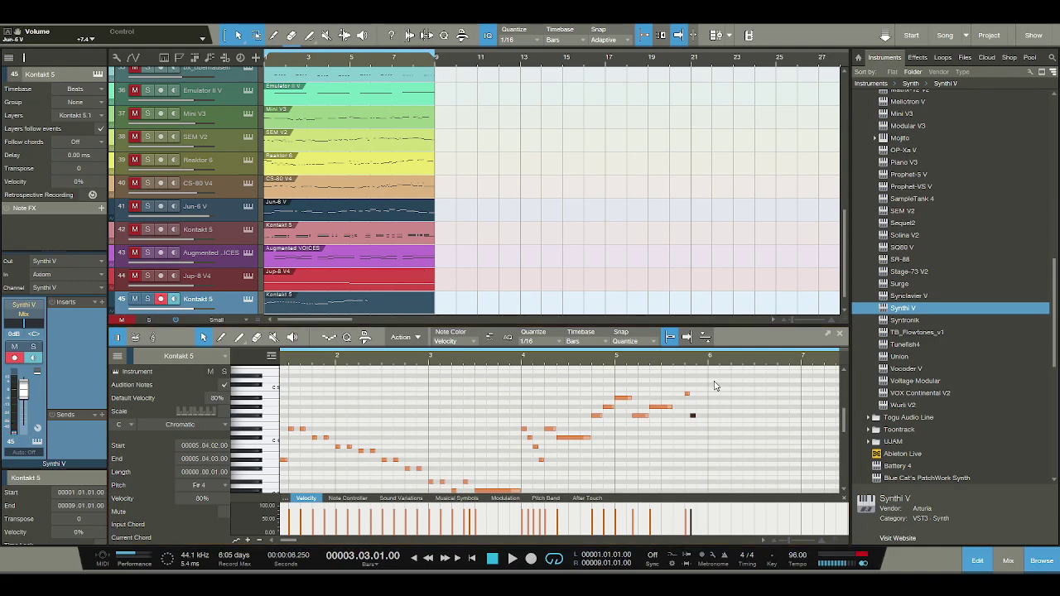
left_click(687, 393)
left_click_drag(694, 418, 692, 427)
double_click(699, 398)
double_click(703, 437)
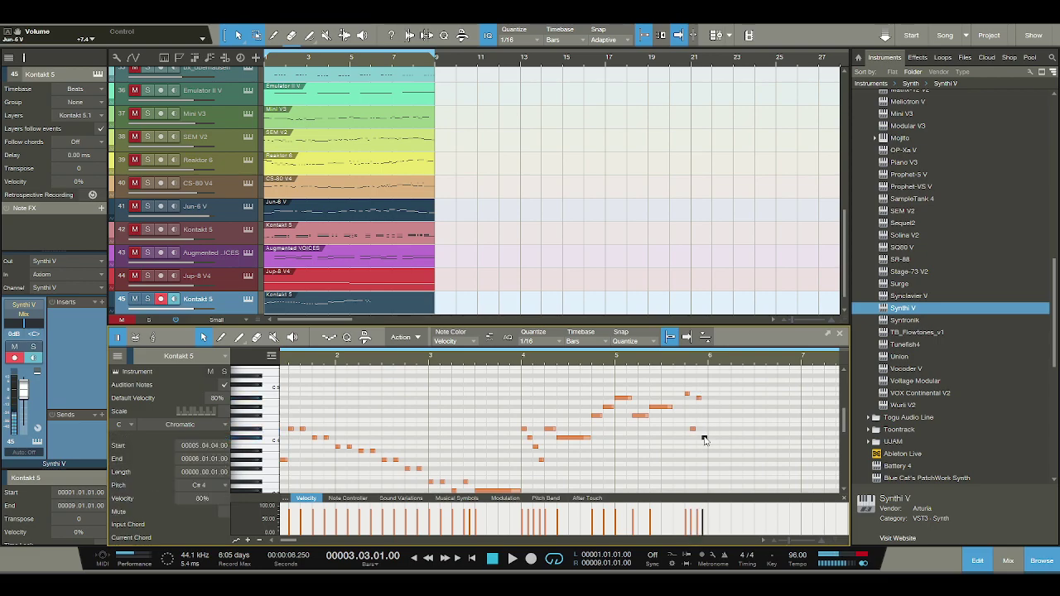
- Continue the alternating pattern with sixteenth notes G#4 and B3 at the start of bar 6 and play it back
double_click(709, 407)
double_click(716, 447)
key("space")
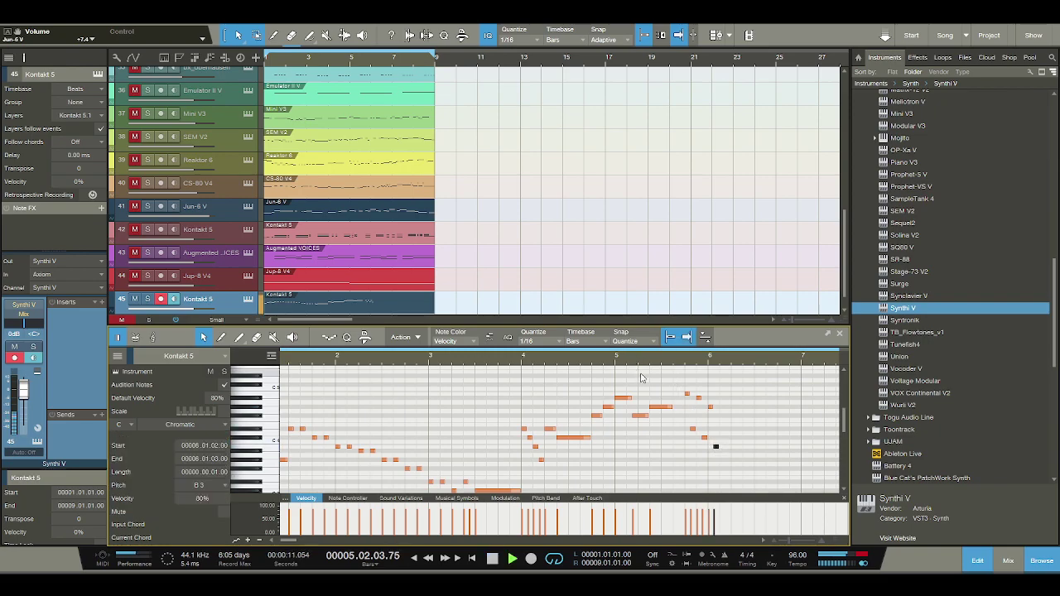
key("space")
- Extend the alternating pattern with sixteenths F#4 and A3 in beat 1 and D#4 and G#3 in beat 2 of bar 6, then play back
double_click(722, 415)
double_click(728, 454)
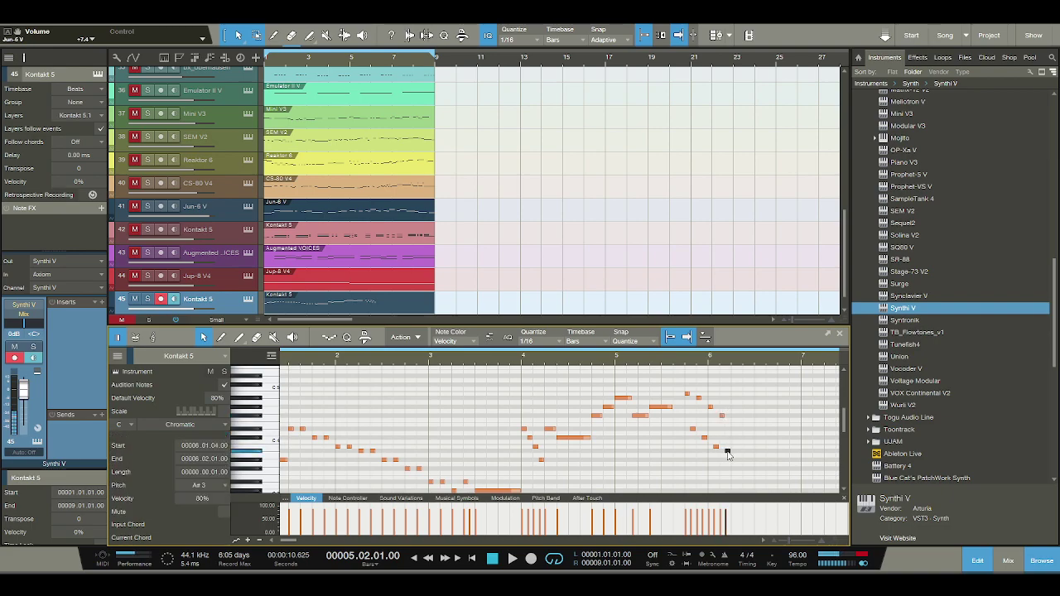
double_click(732, 424)
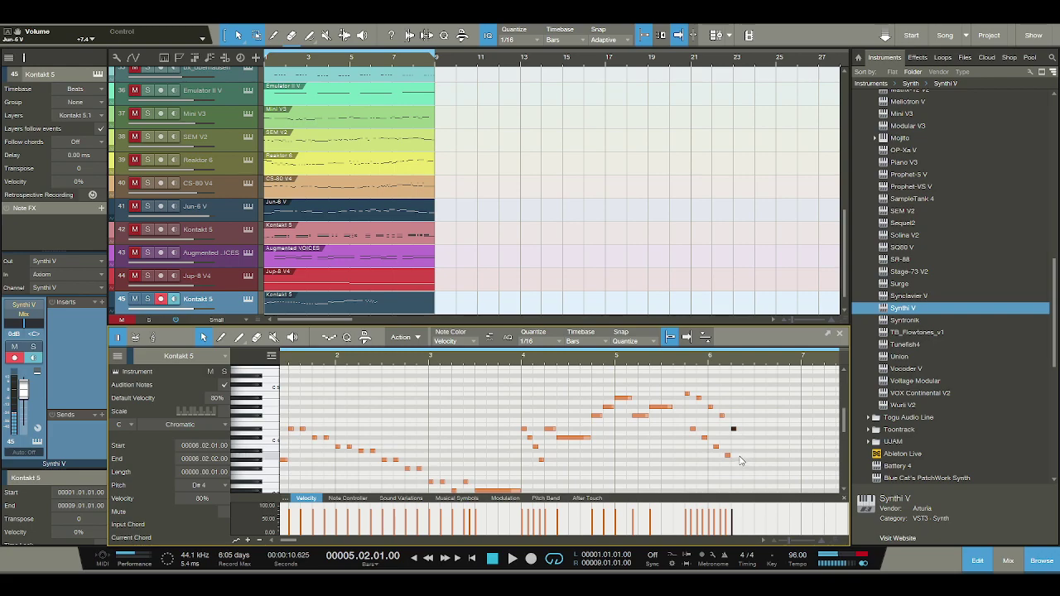
double_click(738, 464)
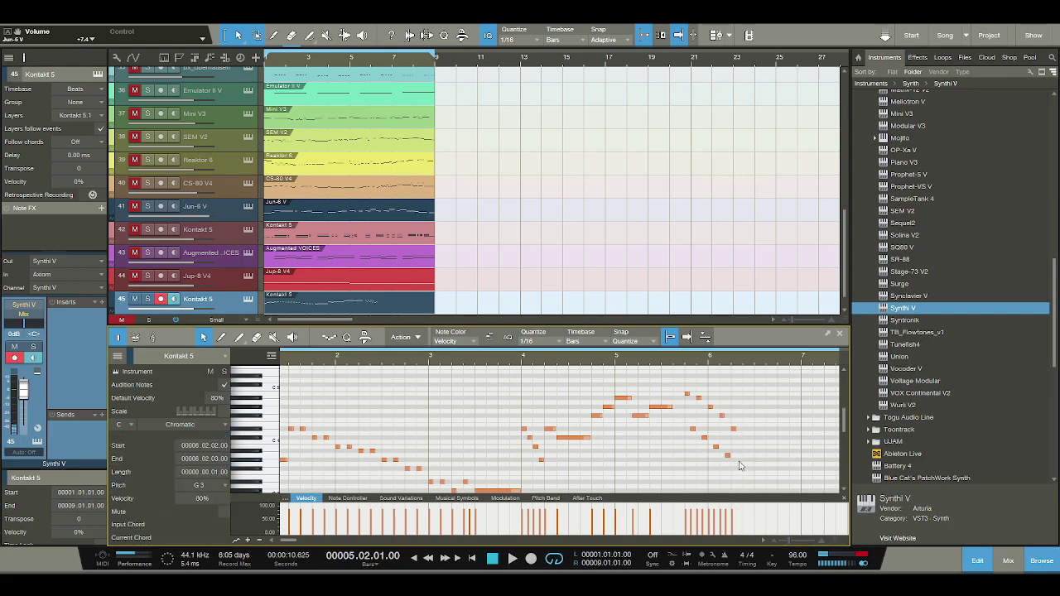
key("Up")
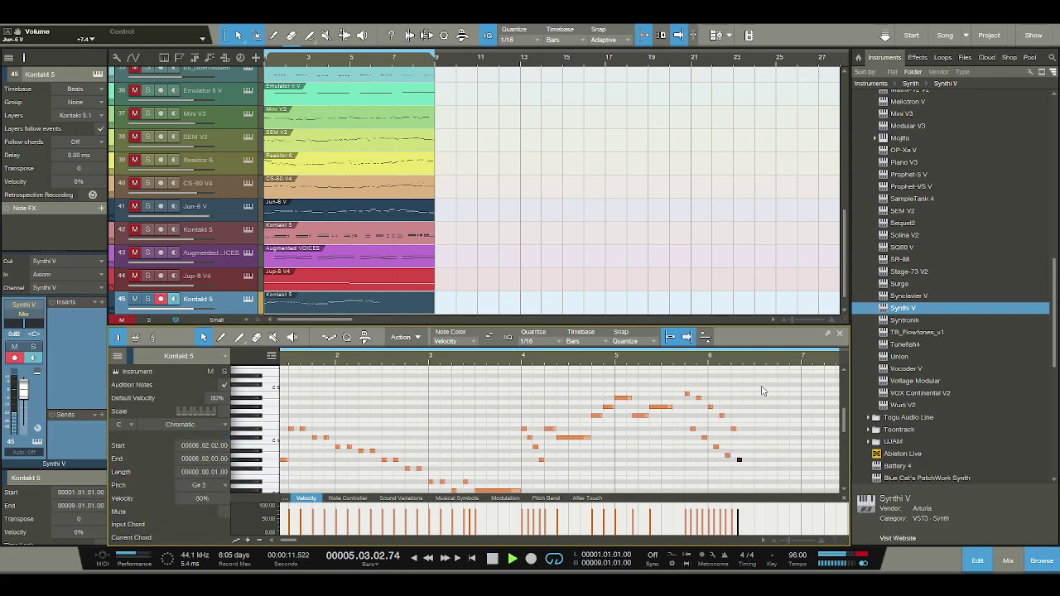
key("space")
key("space")
scroll(743, 365, "up", 2)
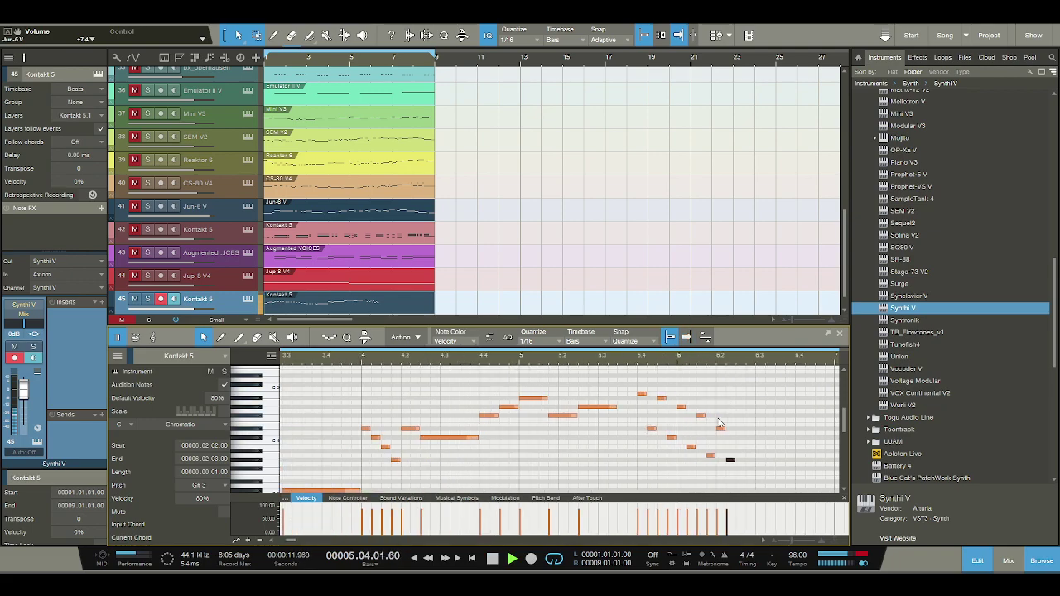
key("space")
- Raise the A3 in bar 6 to A#3, add sixteenth G#3 notes at the end of beat 2 and on beat 3's second sixteenth, and play back
left_click_drag(719, 457, 700, 448)
key("space")
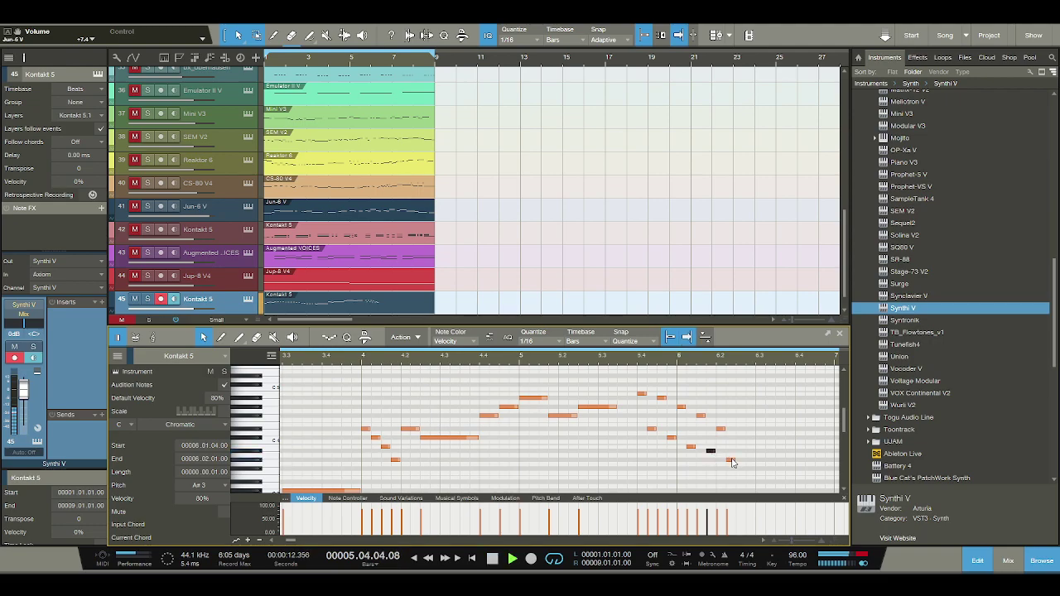
double_click(748, 461)
double_click(769, 461)
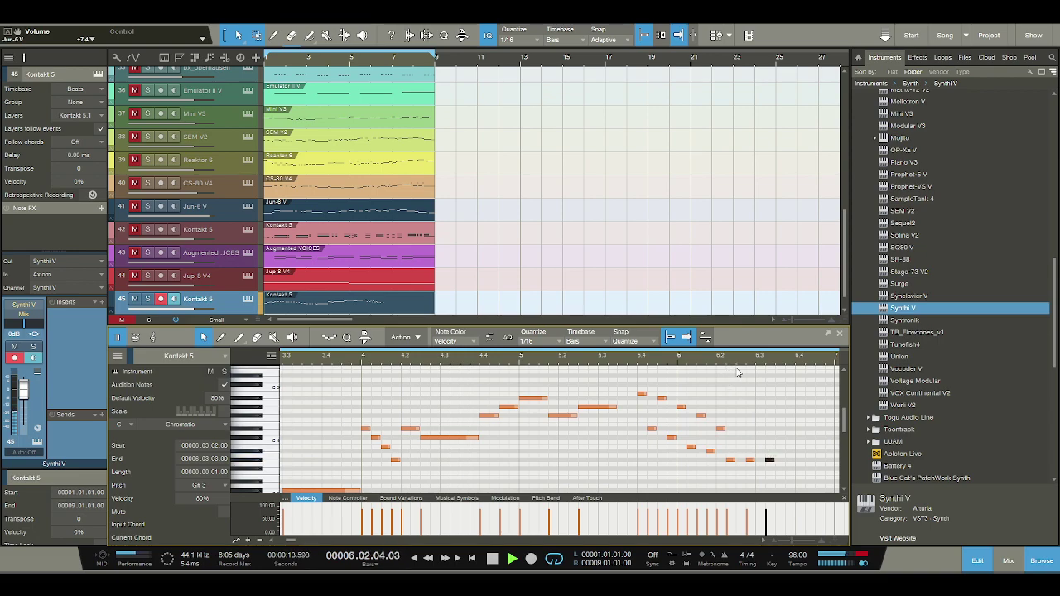
key("space")
key("w")
key("space")
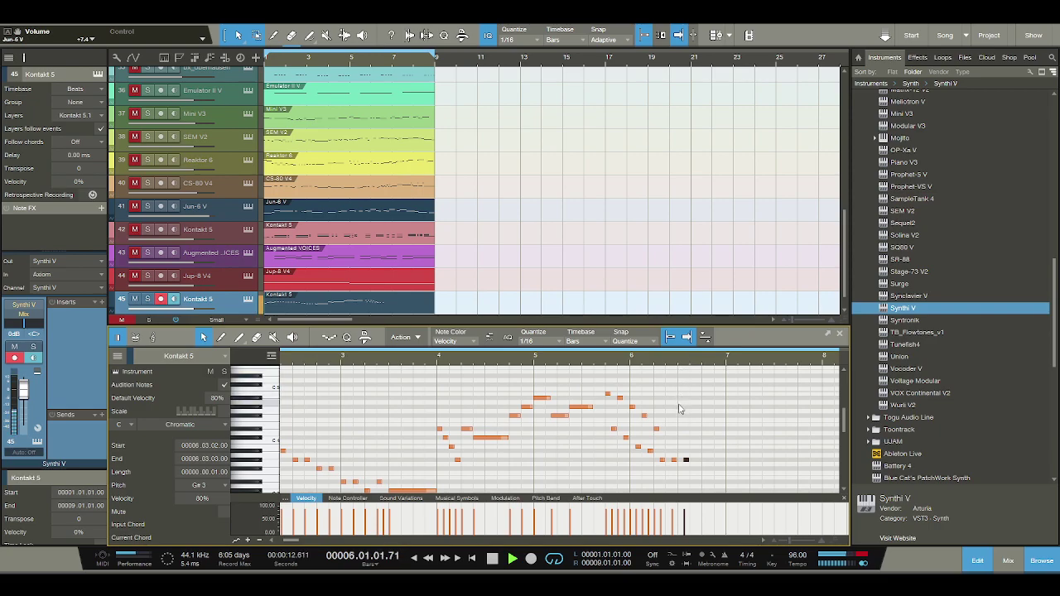
key("space")
- Add sixteenth notes in bar 6: F#4 ending beat 3, G#3 on beat 4's second sixteenth, and F#4 on its third and fourth, then play back
left_click(696, 428)
left_click_drag(695, 428, 700, 415)
left_click(709, 460)
left_click(716, 415)
double_click(722, 416)
key("space")
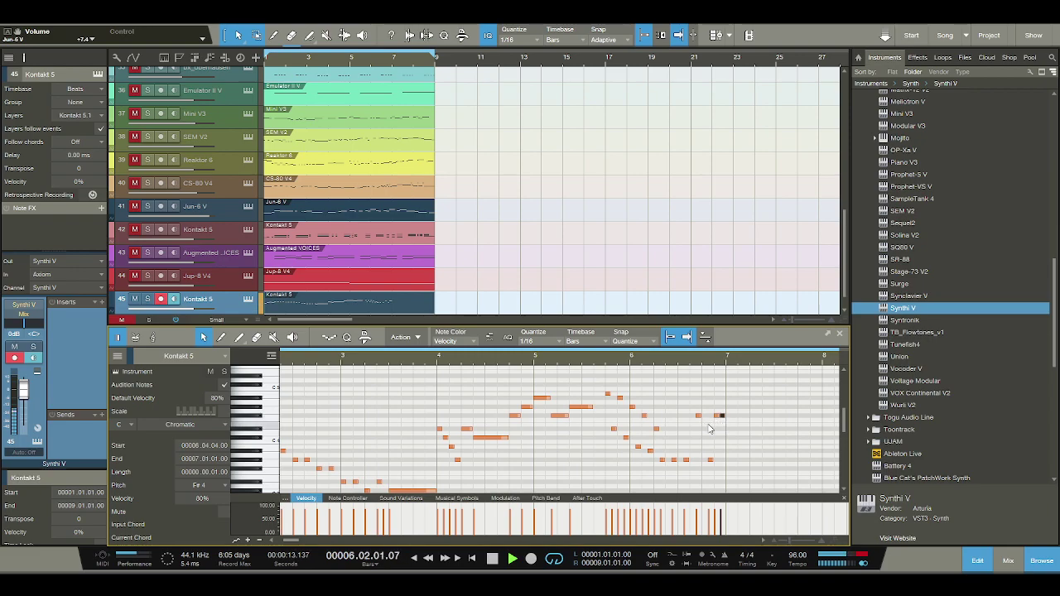
key("space")
key("space")
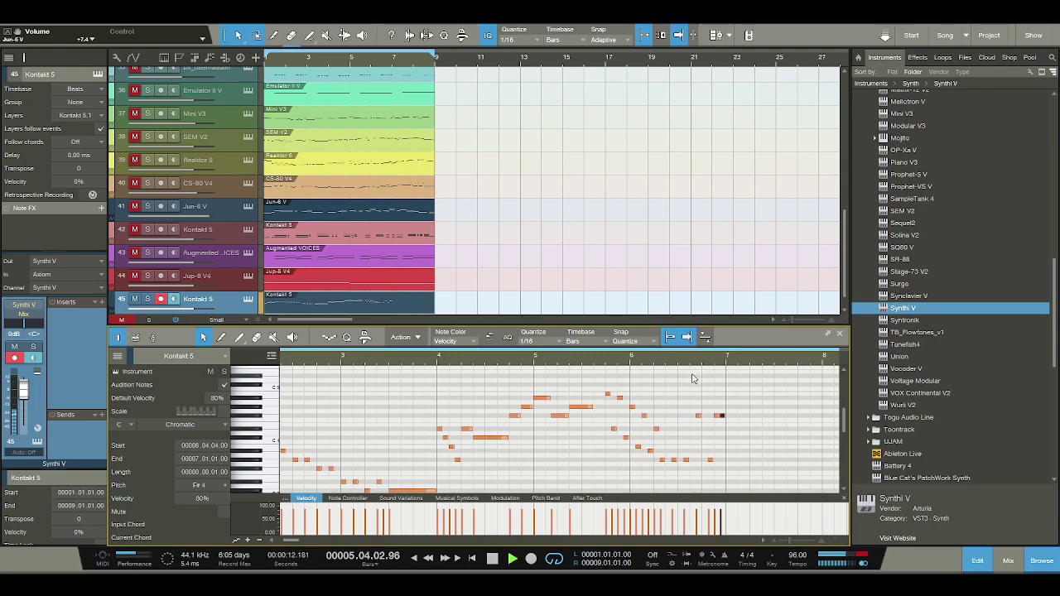
key("space")
- Move the last F#4 of beat 3, and the G#3 and first F#4 of beat 4, one sixteenth earlier in bar 6, playing back the result
left_click_drag(700, 416, 692, 416)
key("space")
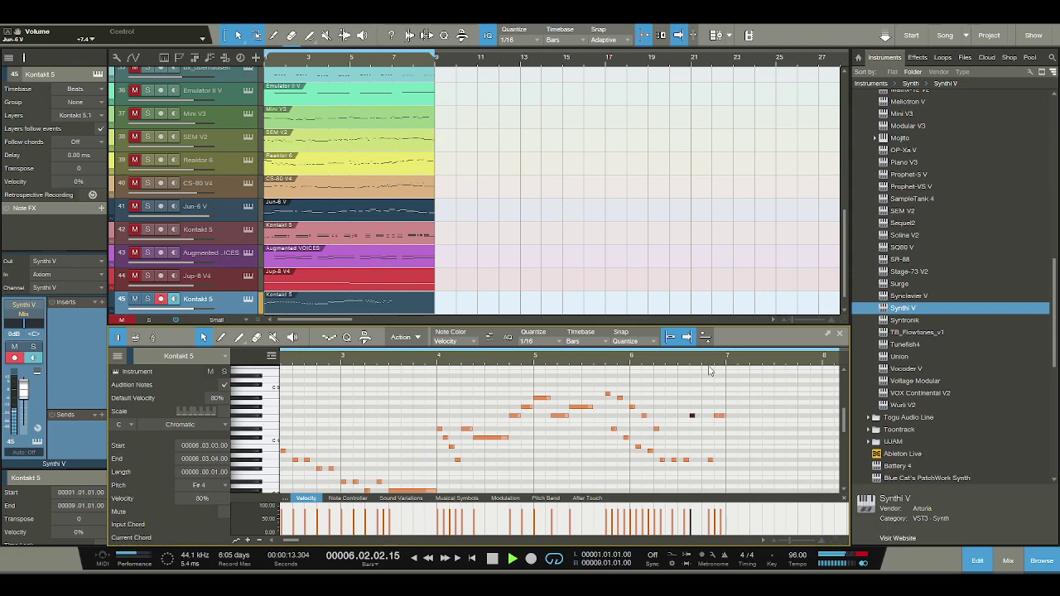
key("space")
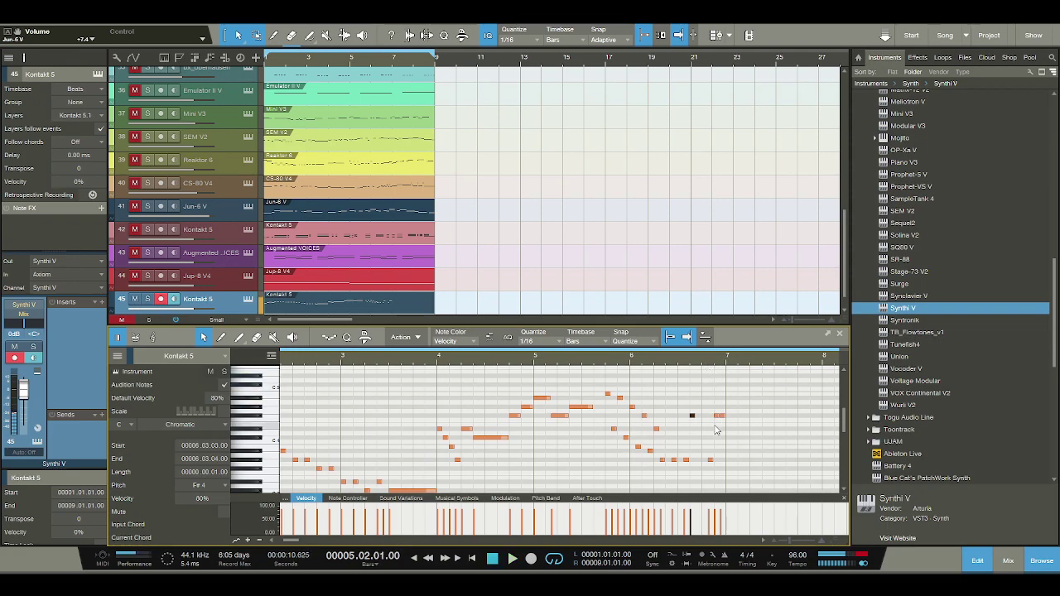
left_click(706, 460)
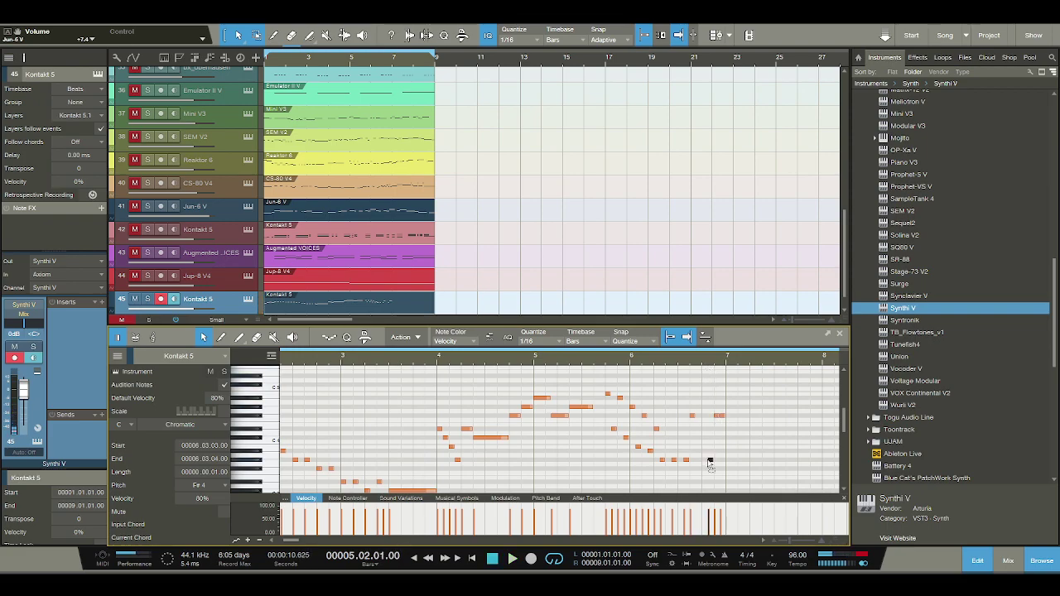
left_click(714, 416)
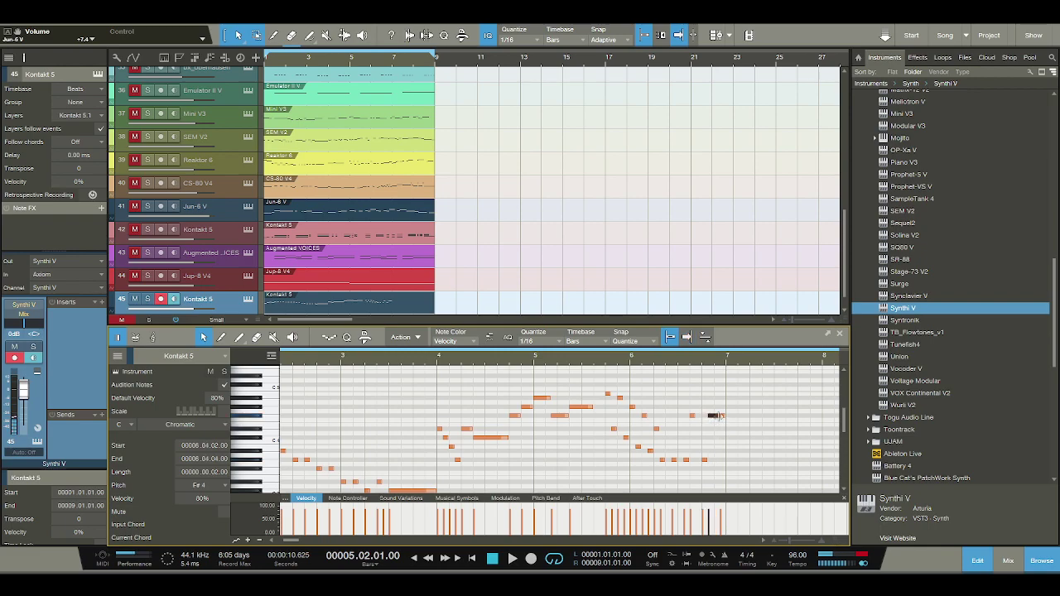
key("space")
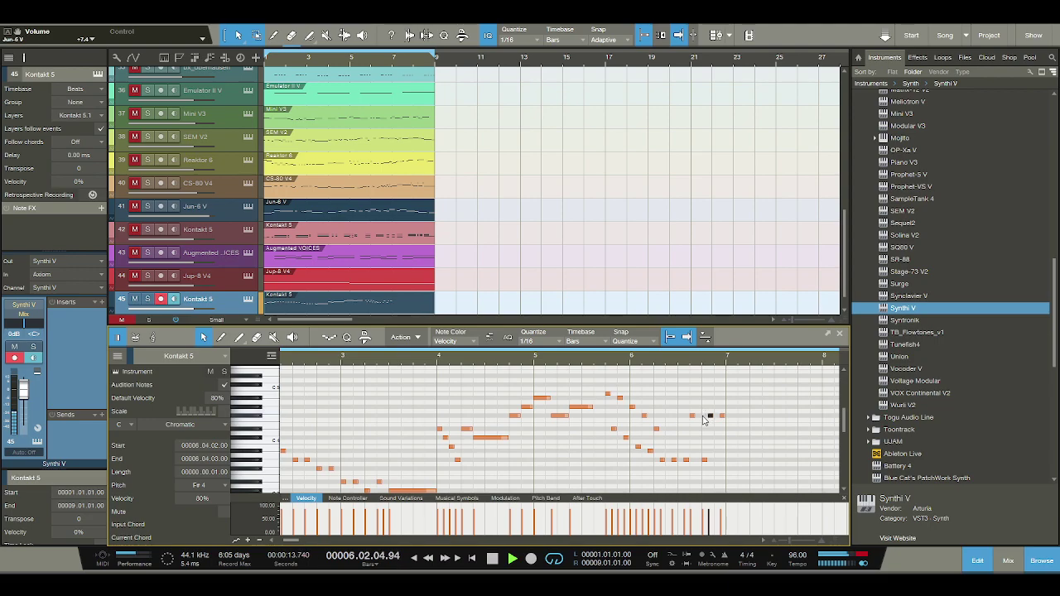
- Add sixteenth notes G#4 and D#4 on beat 1's first and third sixteenths and G#4 and G4 opening beat 2 of bar 7, then play back
key("space")
left_click(728, 408)
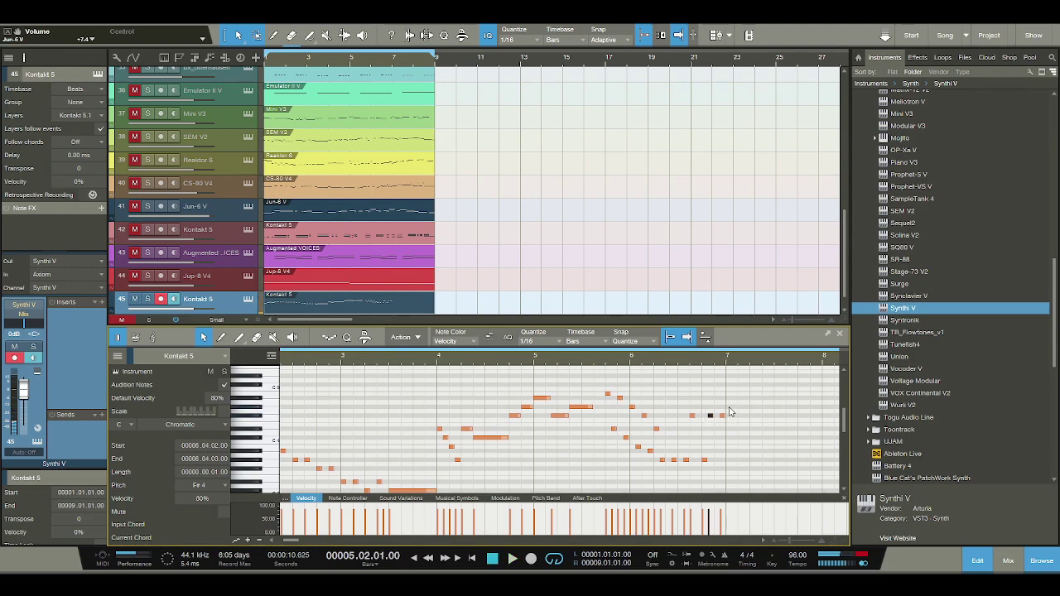
left_click(739, 417)
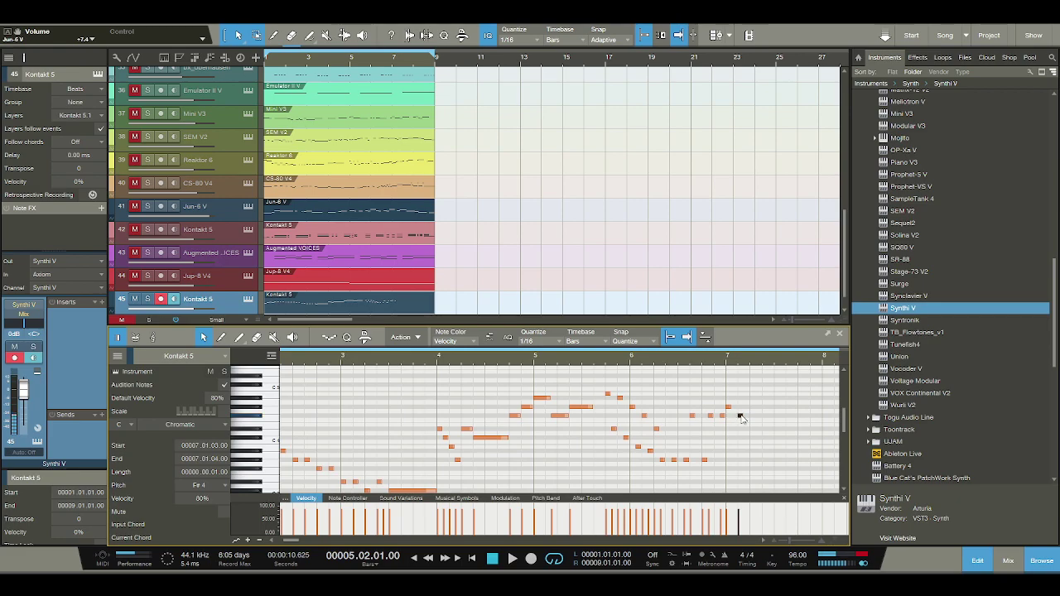
mouse_move(740, 416)
left_mouse_down()
mouse_move(741, 429)
mouse_move(756, 423)
left_mouse_up()
double_click(753, 404)
key("space")
left_click_drag(733, 358, 676, 351)
key("e")
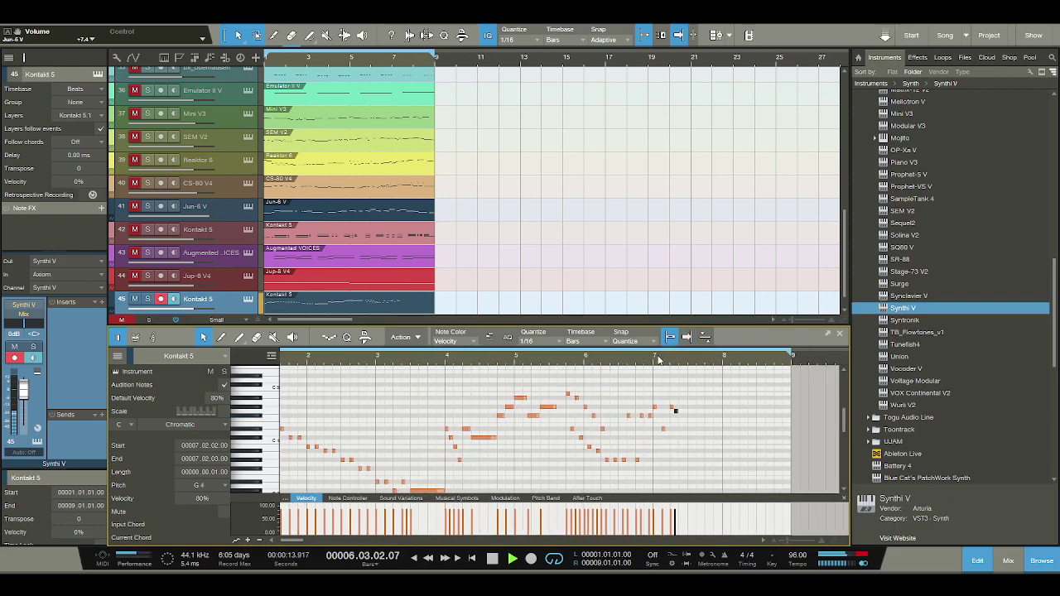
- Extend the G4 in beat 2 of bar 7 to a length of two beats and two sixteenths, then play back
key("space")
left_click_drag(675, 411, 713, 410)
scroll(685, 365, "up", 2)
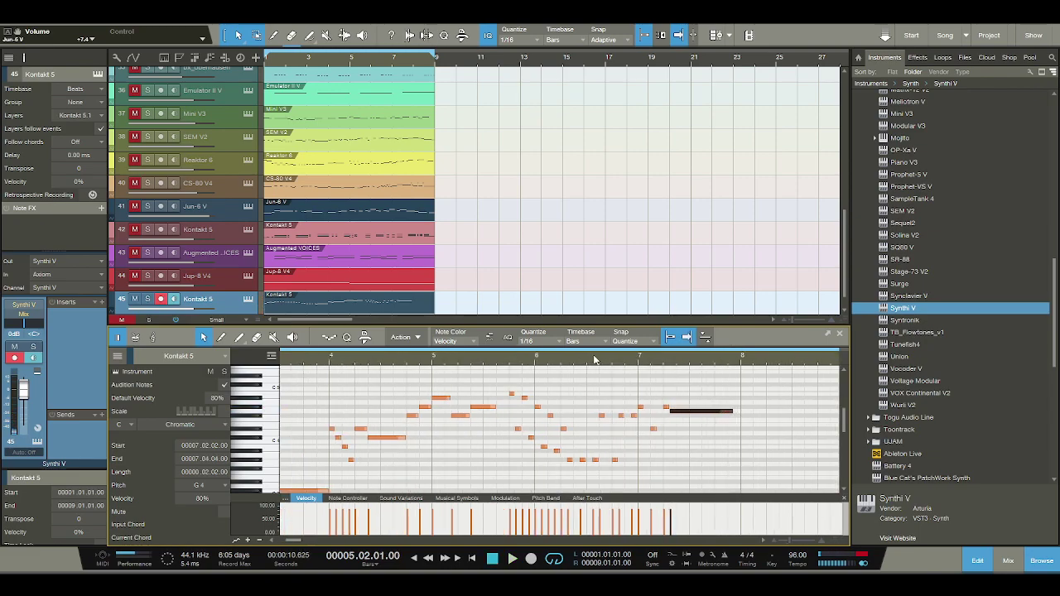
key("space")
key("space")
- Lengthen the D#4 in bar 7 to two sixteenths and move the long G4 to start on beat 3, then play back
left_click(656, 429)
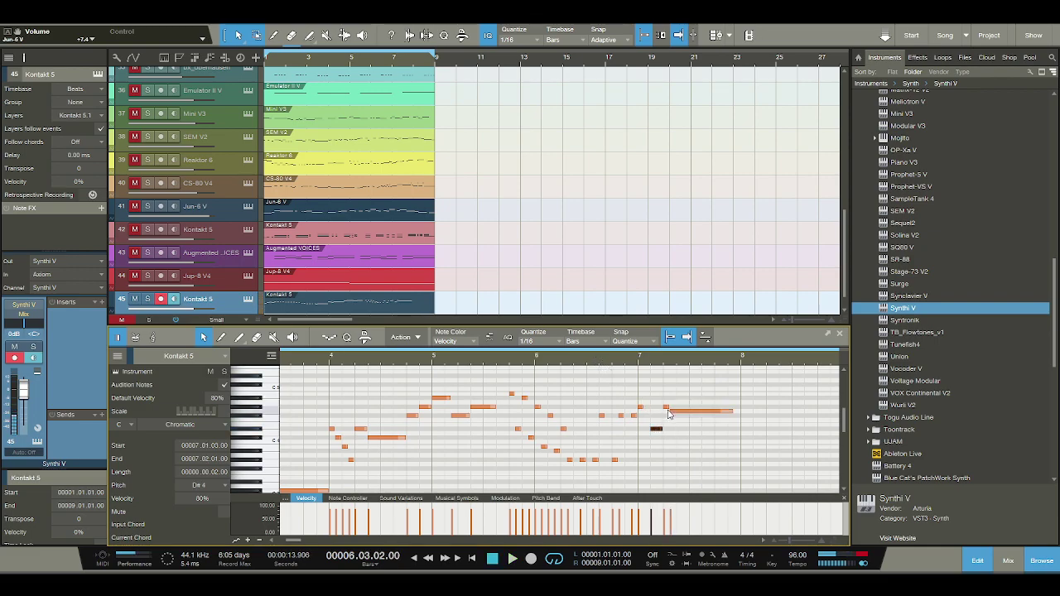
left_click(691, 410)
key("ctrl+z")
key("space")
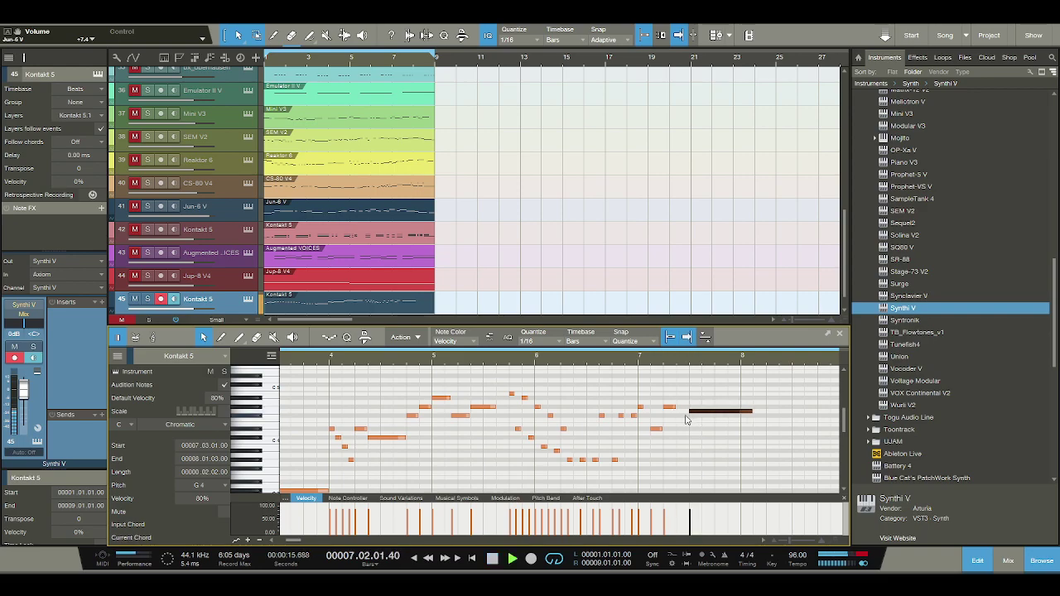
- Lengthen bar 7's beat 2 G#4 to one beat and its opening G#4 to two sixteenths, and shorten the long G4 to end with the bar
key("space")
left_click_drag(675, 407, 688, 407)
key("space")
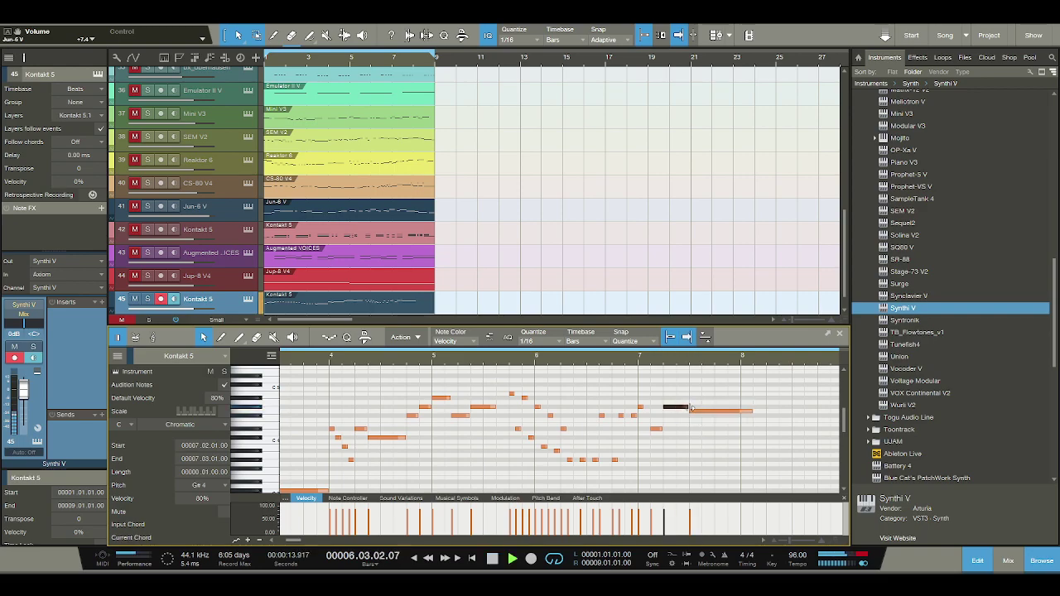
left_click(648, 408)
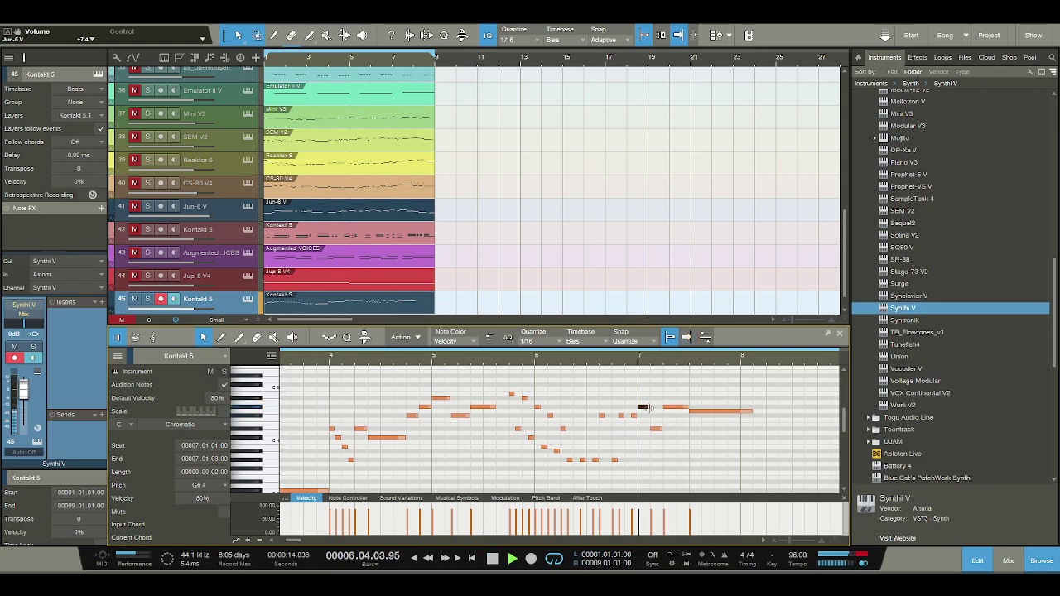
left_click_drag(716, 360, 691, 364)
key("space")
left_click_drag(719, 411, 707, 411)
- Fill beat 1 of bar 8 with sixteenths C#5, G4, D#5 and G4, and place an F#5 sixteenth at the start of beat 2
left_click(711, 385)
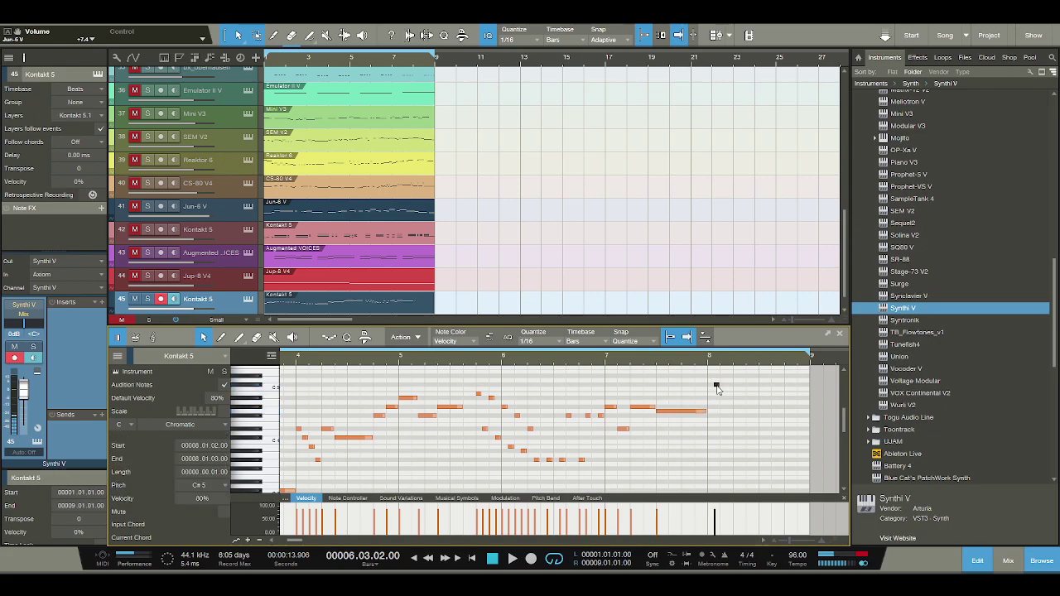
left_click(717, 411)
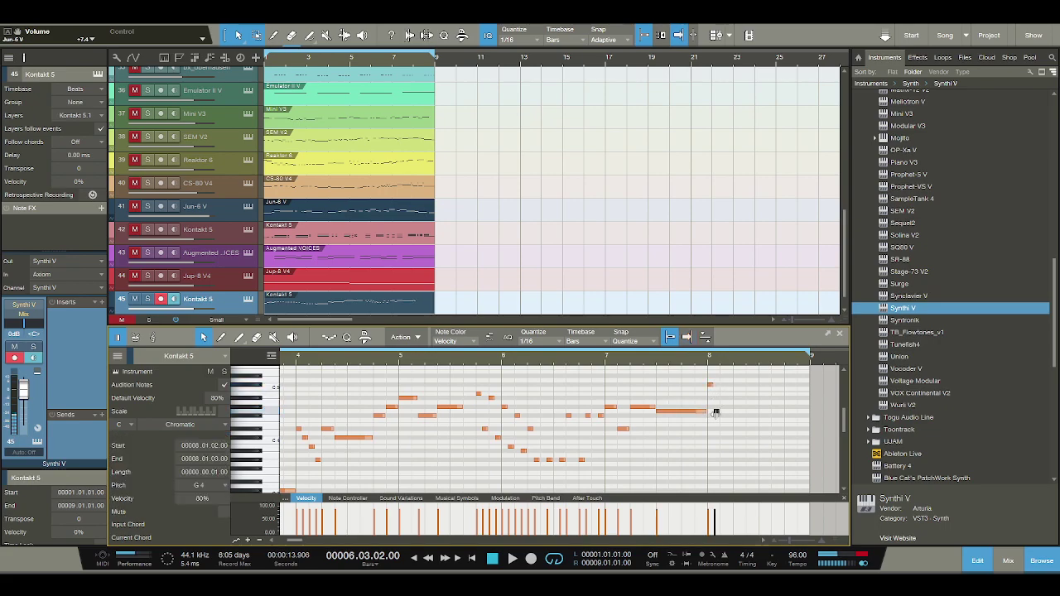
left_click(722, 376)
left_click(729, 411)
left_click(736, 367)
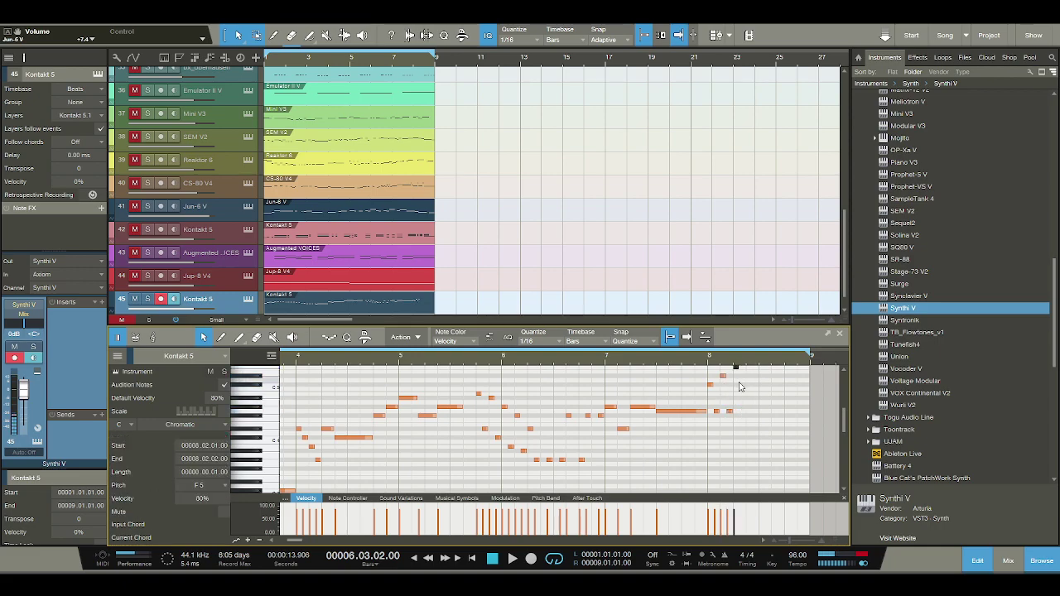
scroll(741, 382, "up", 1)
left_click_drag(736, 380, 735, 375)
- Complete beat 2 of bar 8 with sixteenth notes G4, C#5 and G4, then play back the ending
left_click(742, 425)
left_click(748, 390)
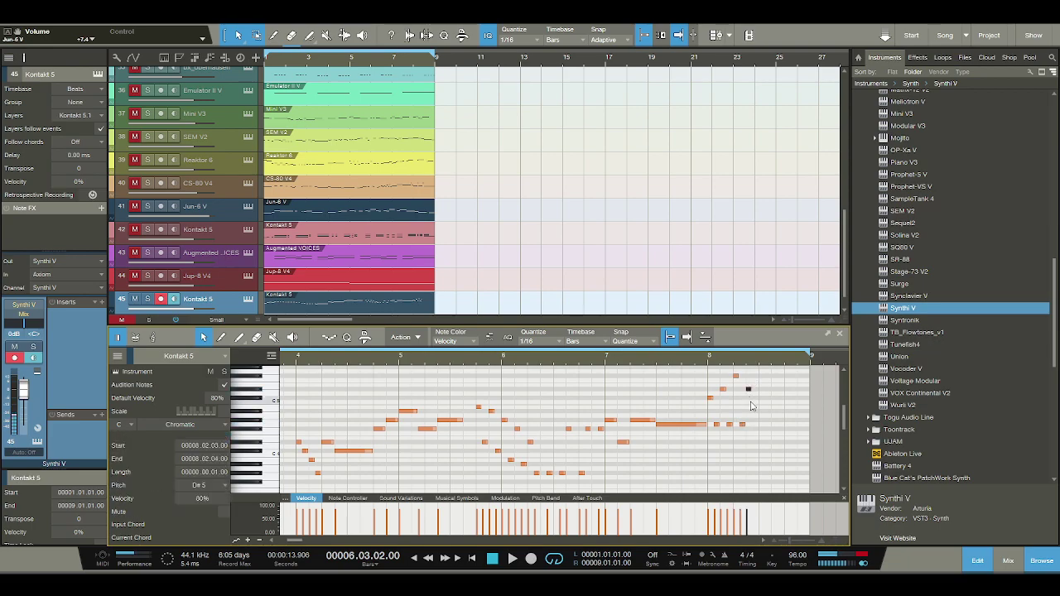
left_click_drag(750, 395, 751, 403)
double_click(755, 425)
left_click(666, 358)
key("space")
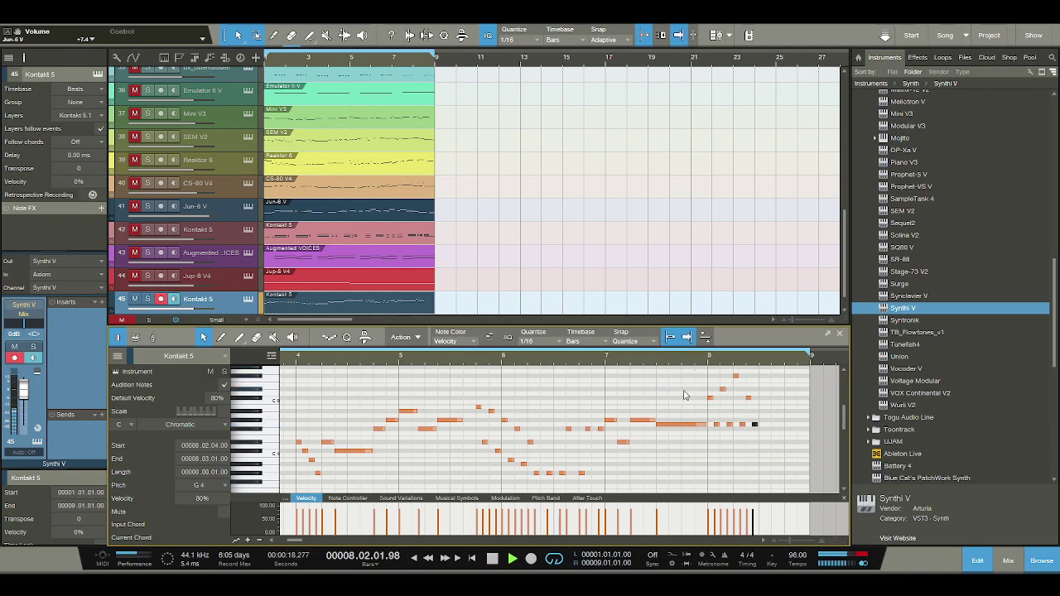
- Finish bar 8 with a B4 on beat 3 and a C#5 held from beat 3's third sixteenth to the bar's end, then play back
left_click_drag(755, 424, 805, 399)
key("space")
key("space")
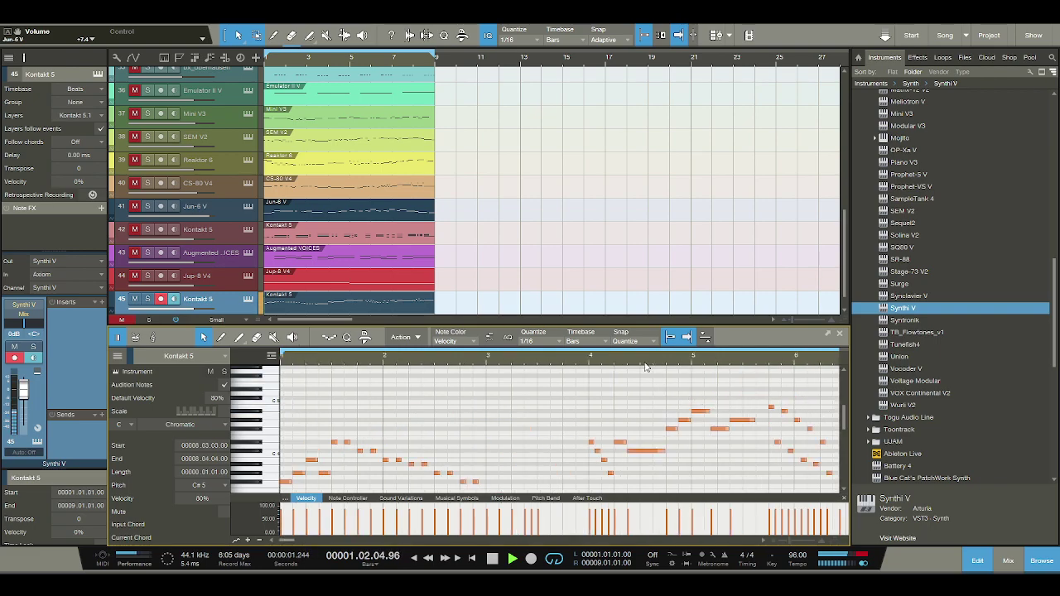
key("space")
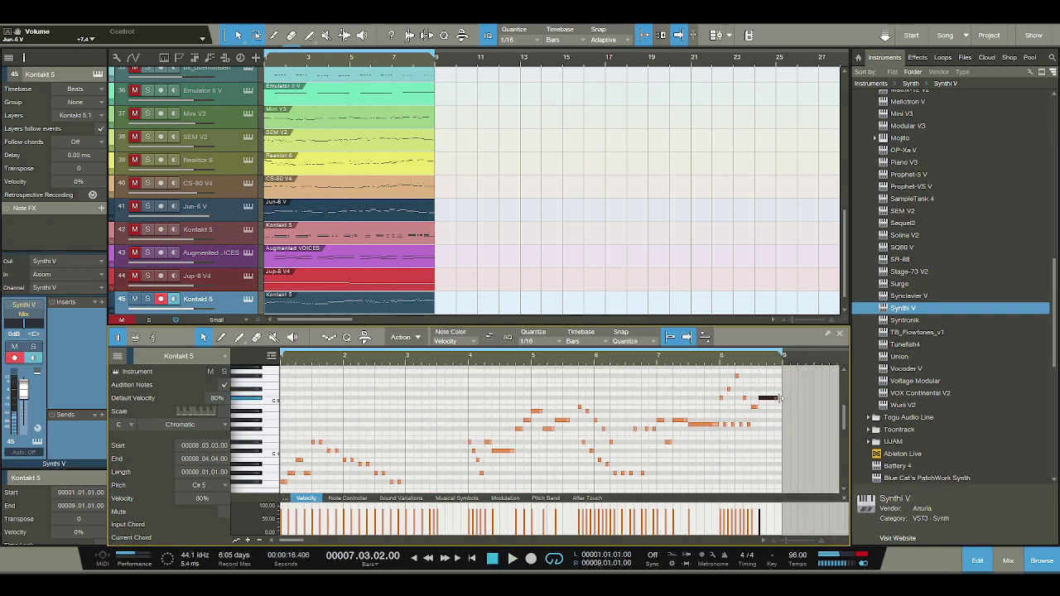
key("space")
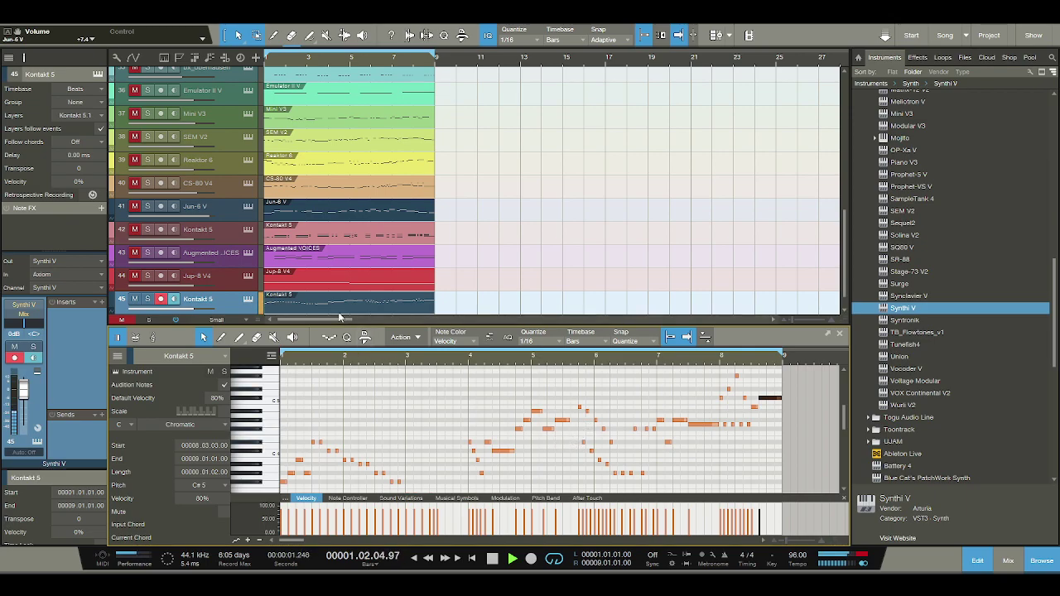
key("space")
- Open the Synthi V instrument of the newest track and start playback to hear the melody
left_click(249, 300)
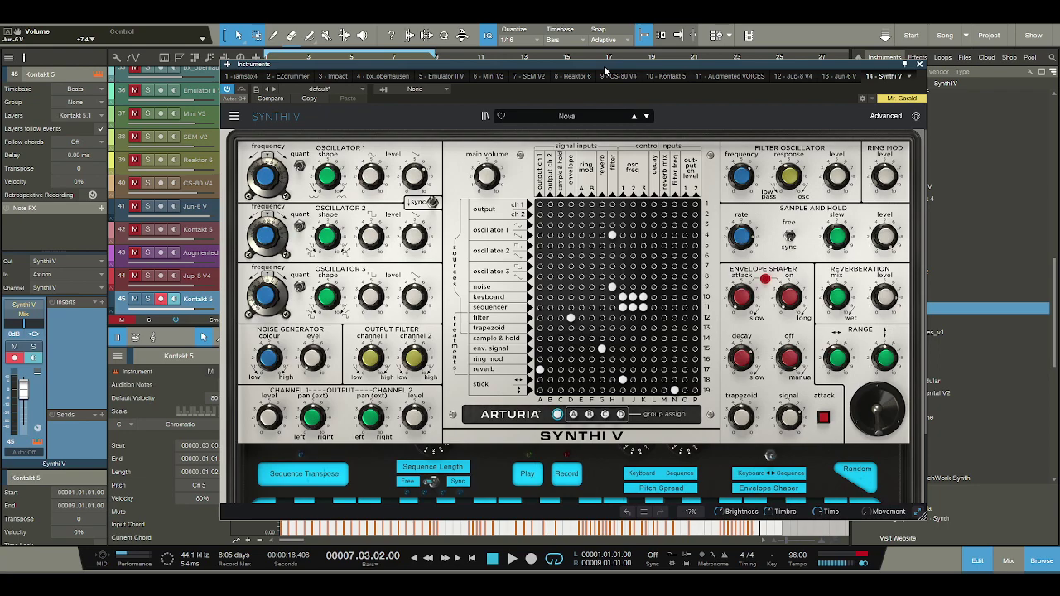
left_click(492, 560)
left_click(513, 560)
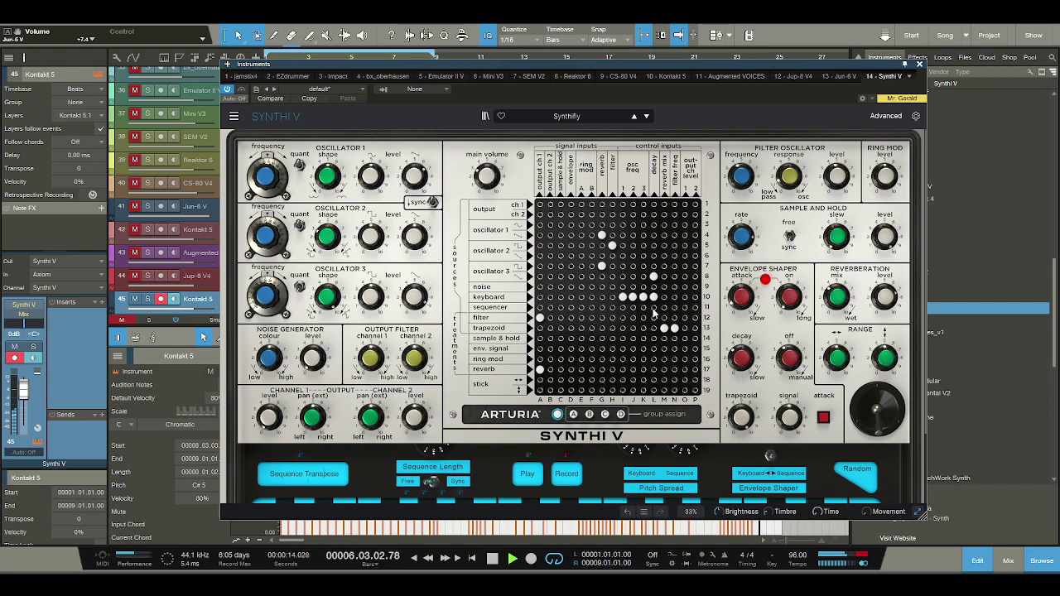
- Audition the Synthi V presets Jarre Oxygene1 Vox, Donalis, Centaurs, Boards of Synthia and Big Sync Lead during playback
scroll(562, 121, "down", 2)
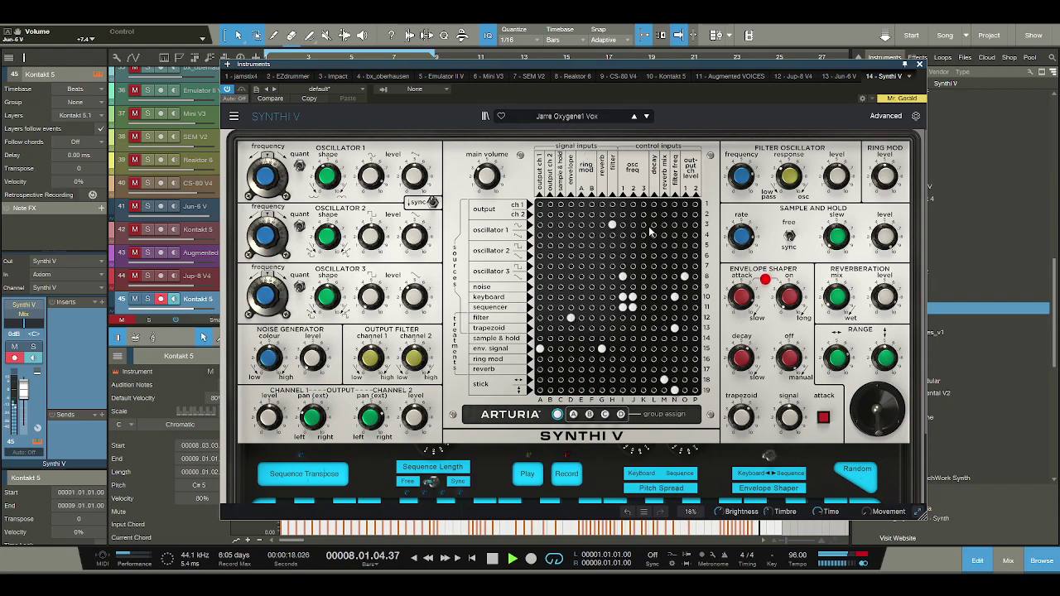
scroll(598, 120, "down", 2)
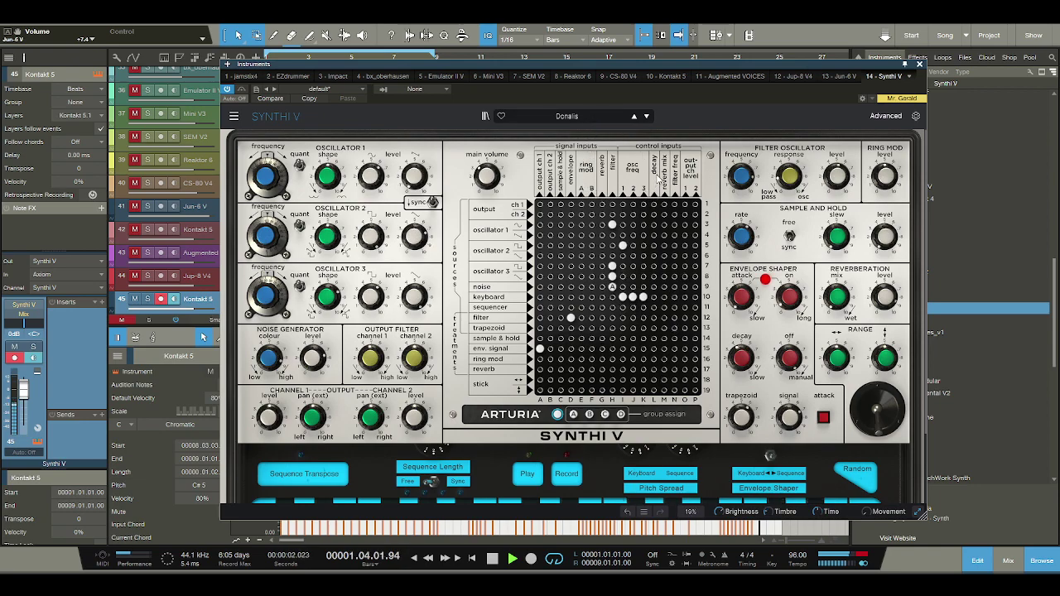
scroll(573, 120, "down", 1)
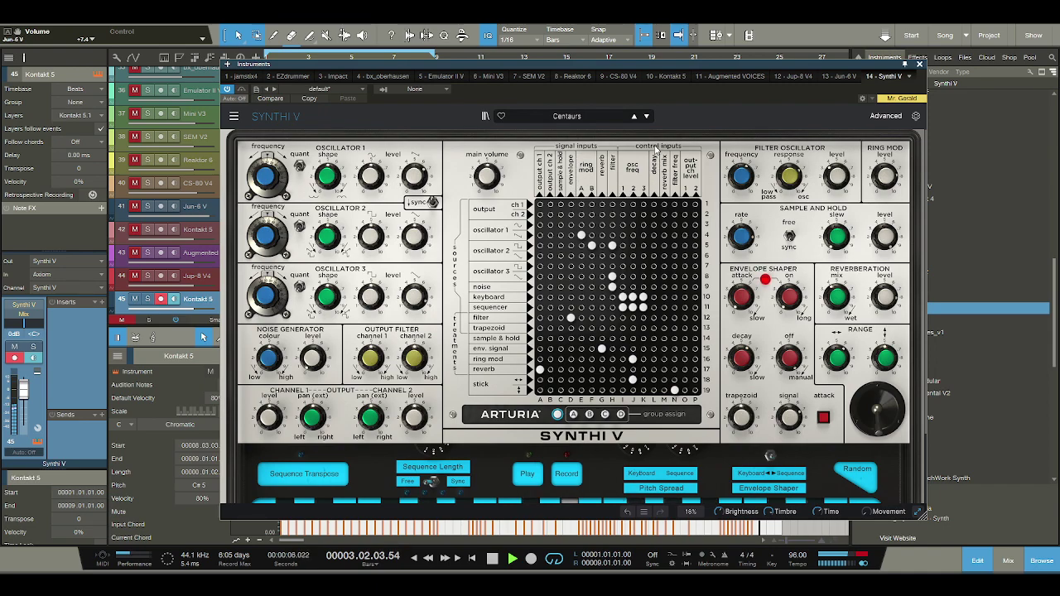
scroll(571, 116, "down", 2)
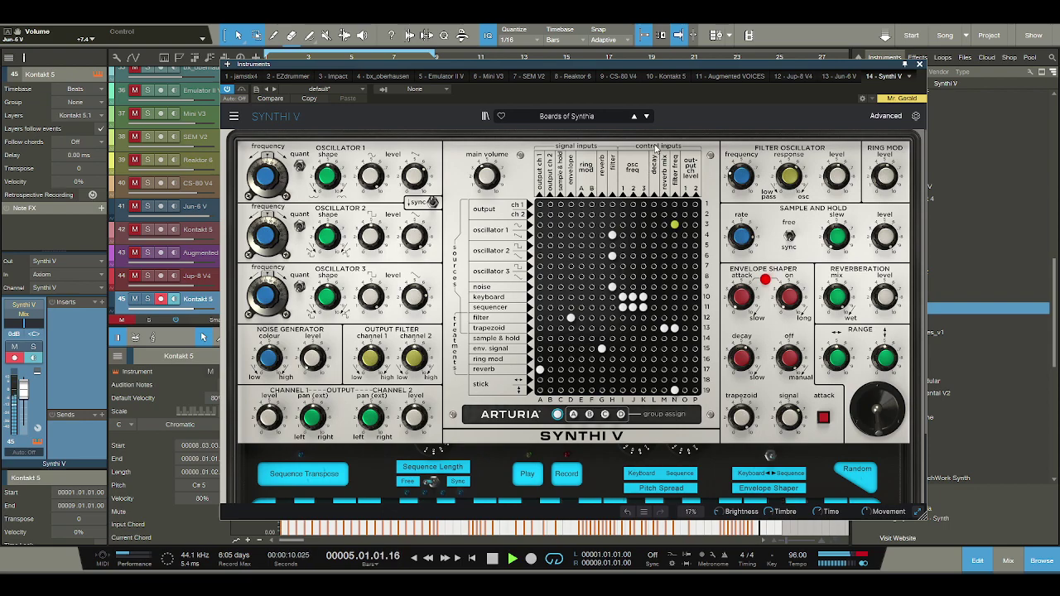
scroll(575, 118, "down", 2)
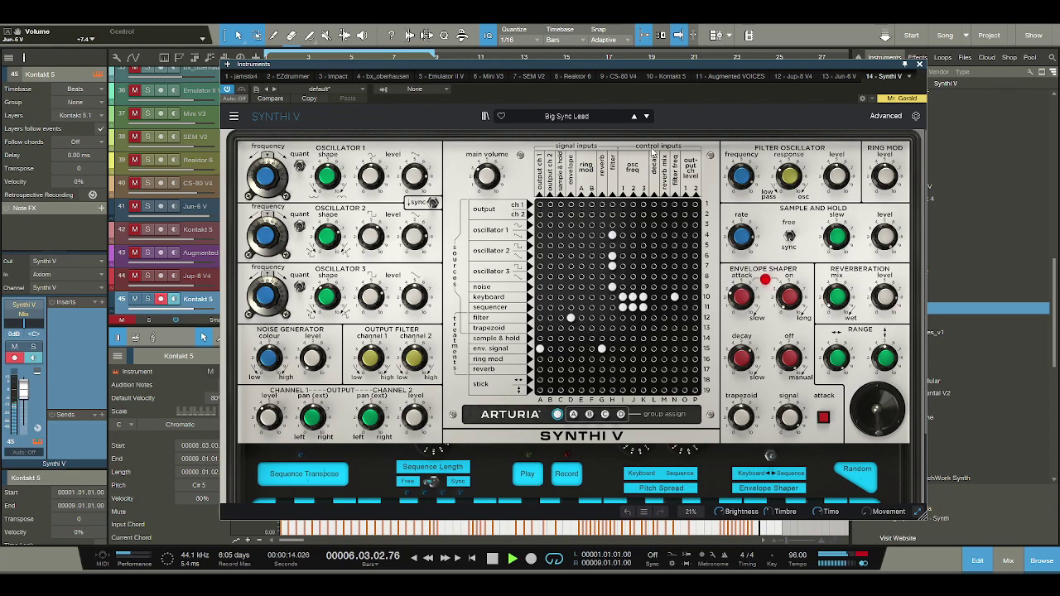
- Audition the Synthi V presets Bellepelle, Allearm, Afex, 3 Synth'Osc, Lead of War and Mindoux against the arrangement
left_click(647, 119)
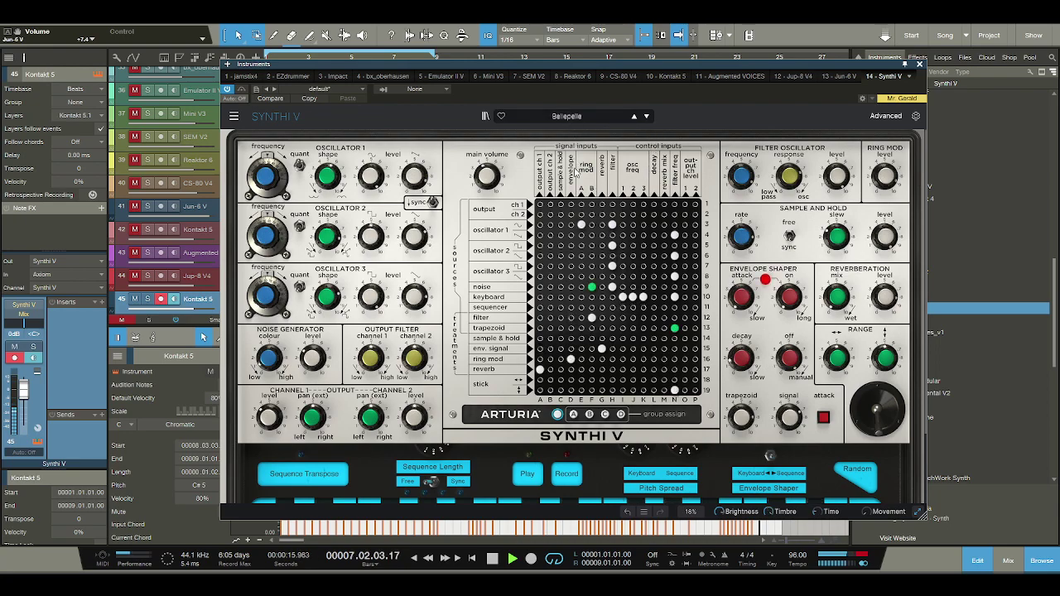
left_click(652, 116)
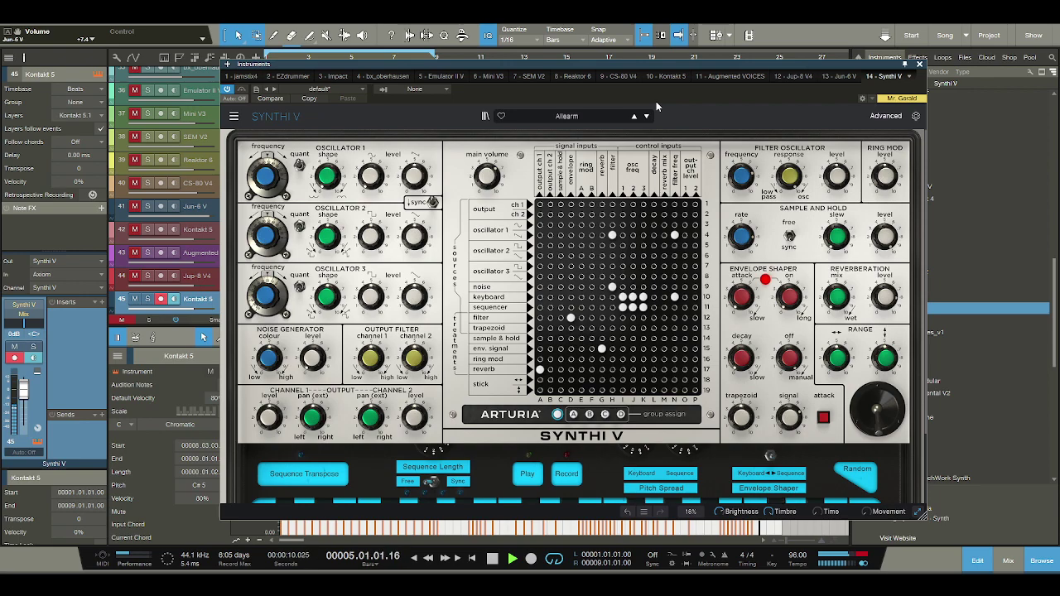
left_click(634, 116)
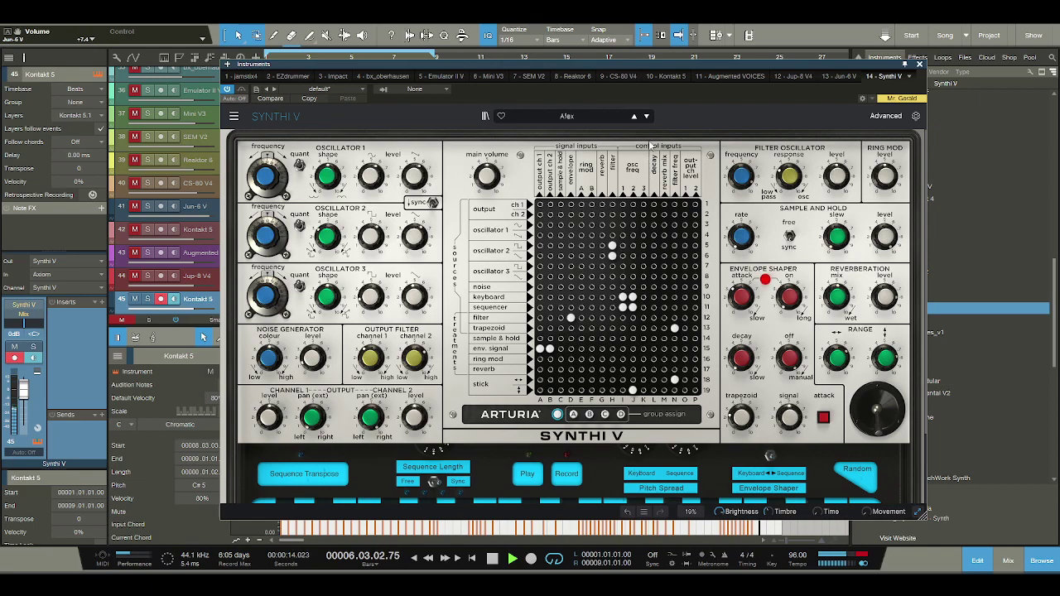
left_click(635, 116)
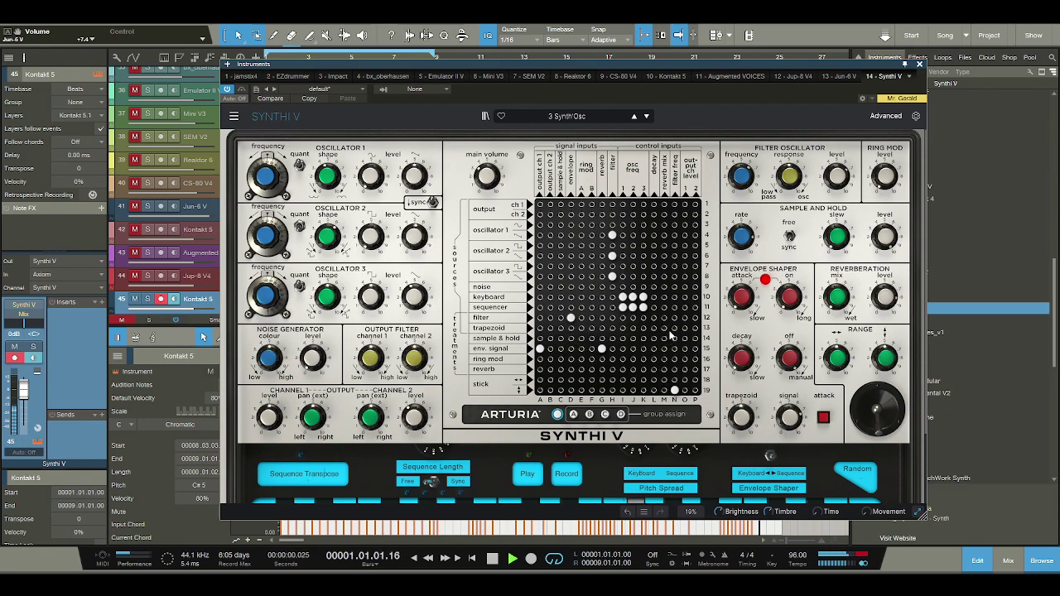
left_click(635, 116)
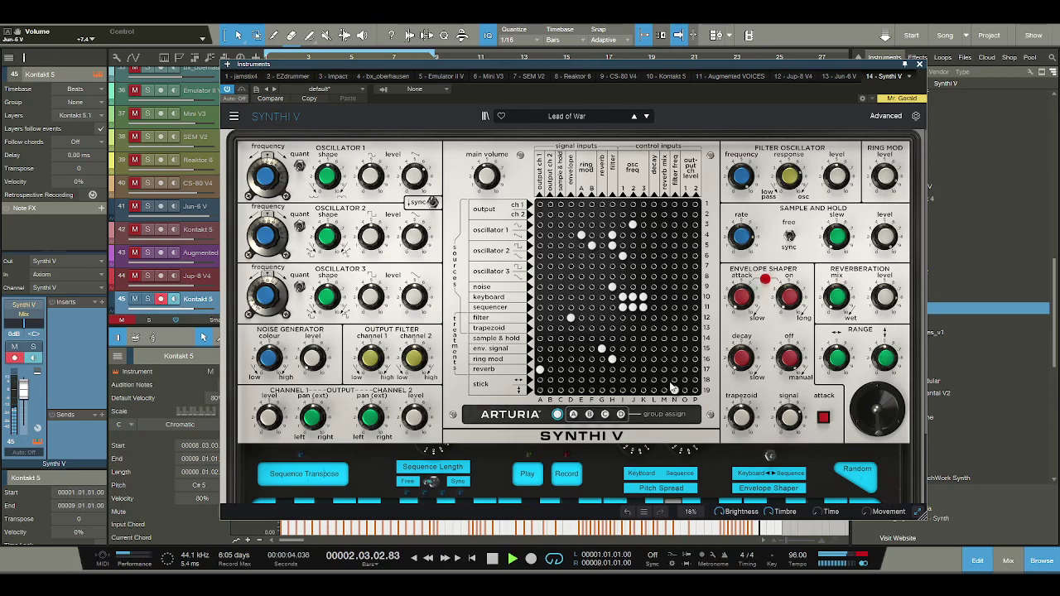
left_click(646, 116)
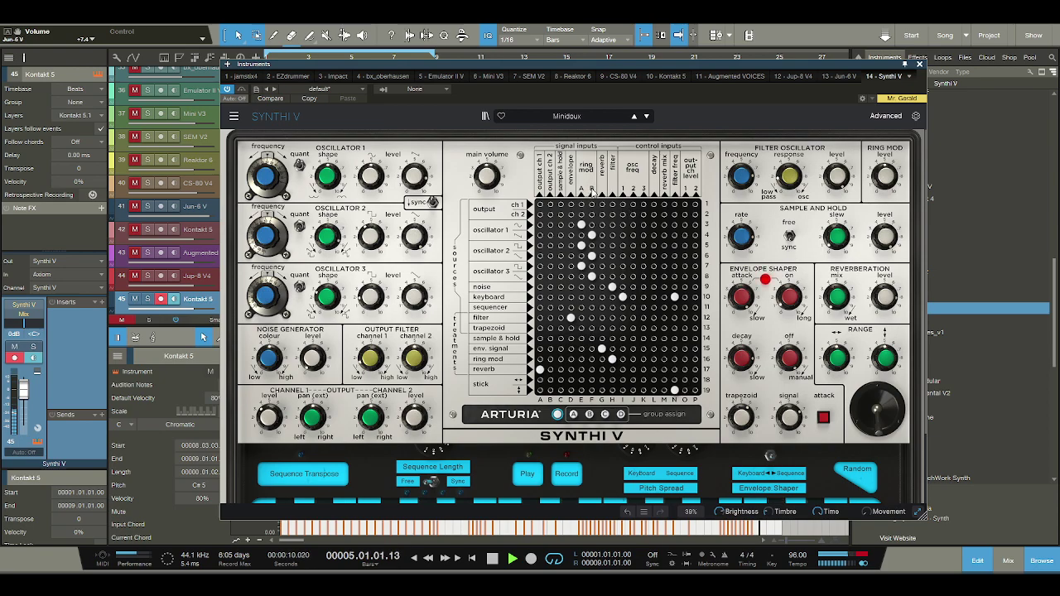
- Load the Sequoia preset, compare it with Simplet, return to Sequoia and close the instrument window
left_click(577, 119)
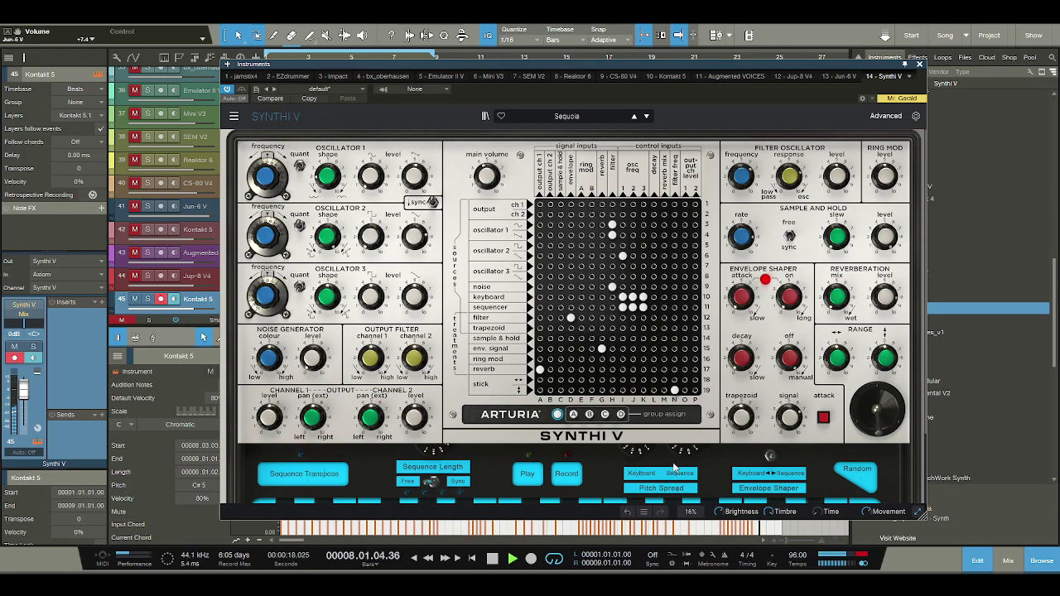
left_click(584, 118)
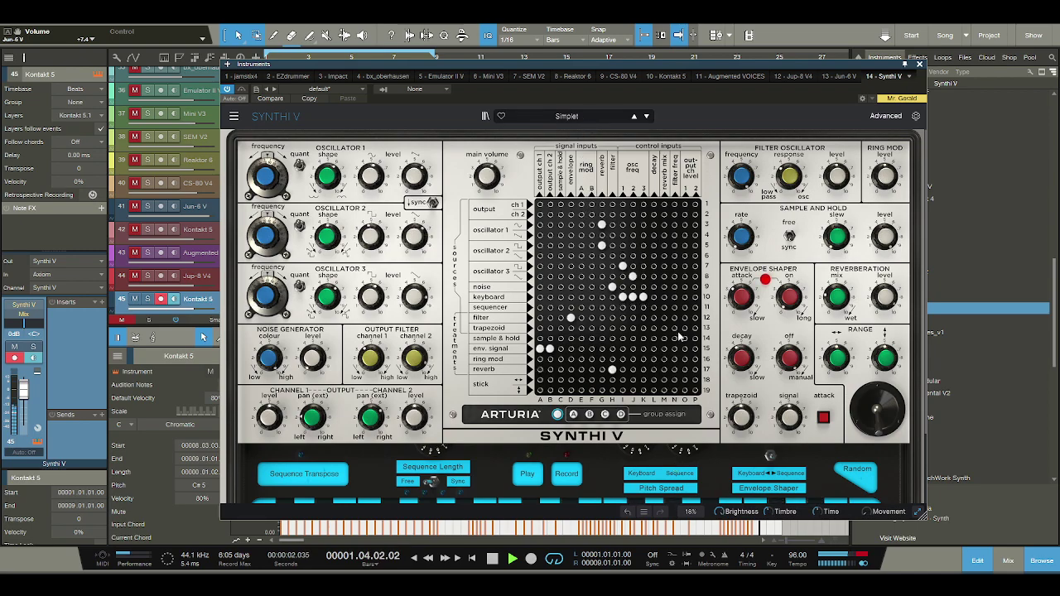
key("Down")
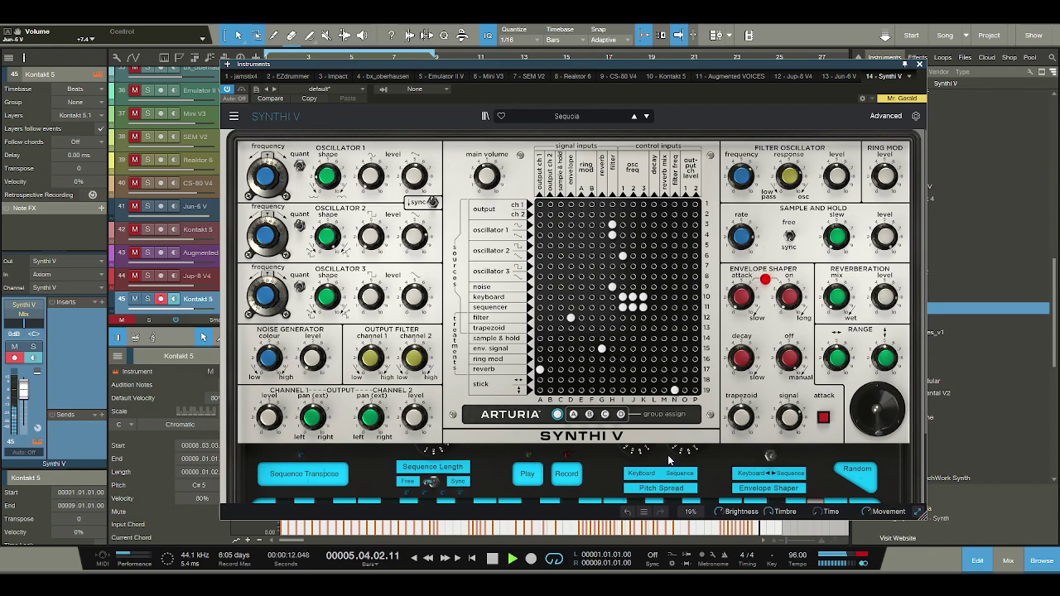
left_click(635, 117)
left_click(919, 65)
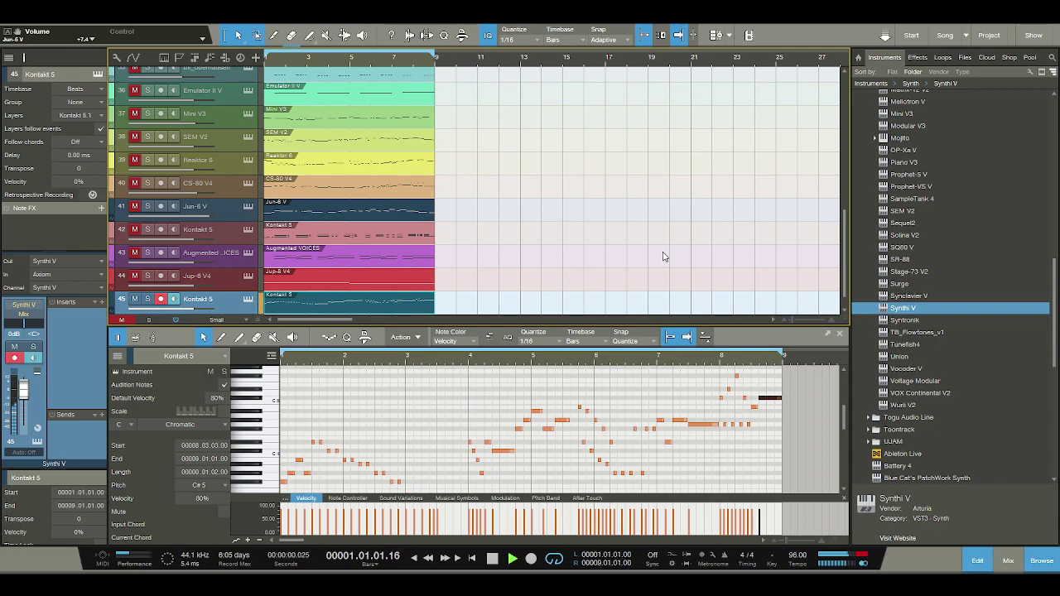
- Stop playback, move the newest track directly below Jun-6 V and rename it Synthi
left_click(492, 559)
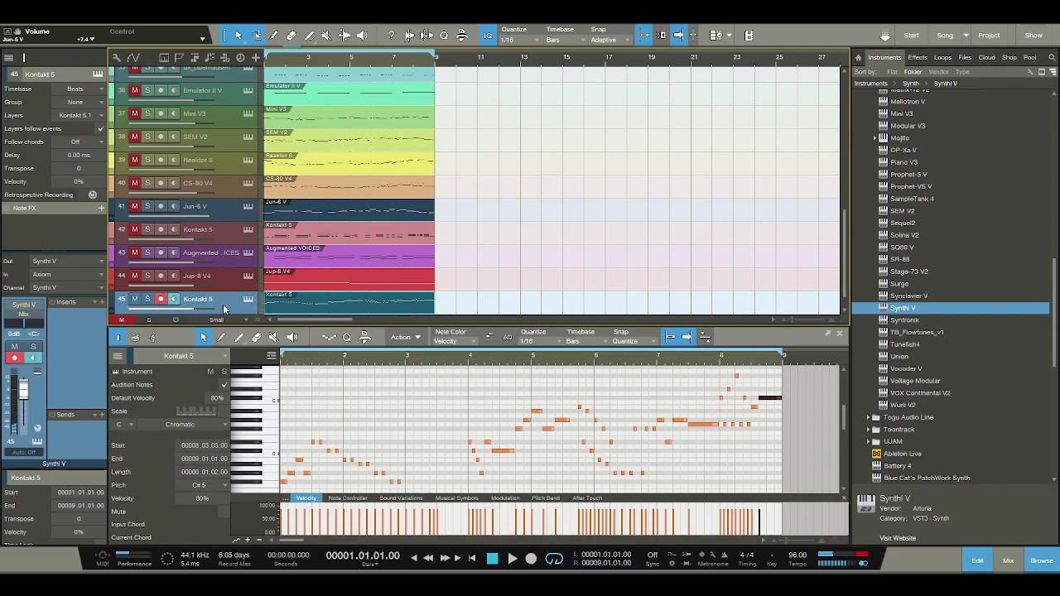
left_click_drag(220, 227, 220, 229)
double_click(202, 232)
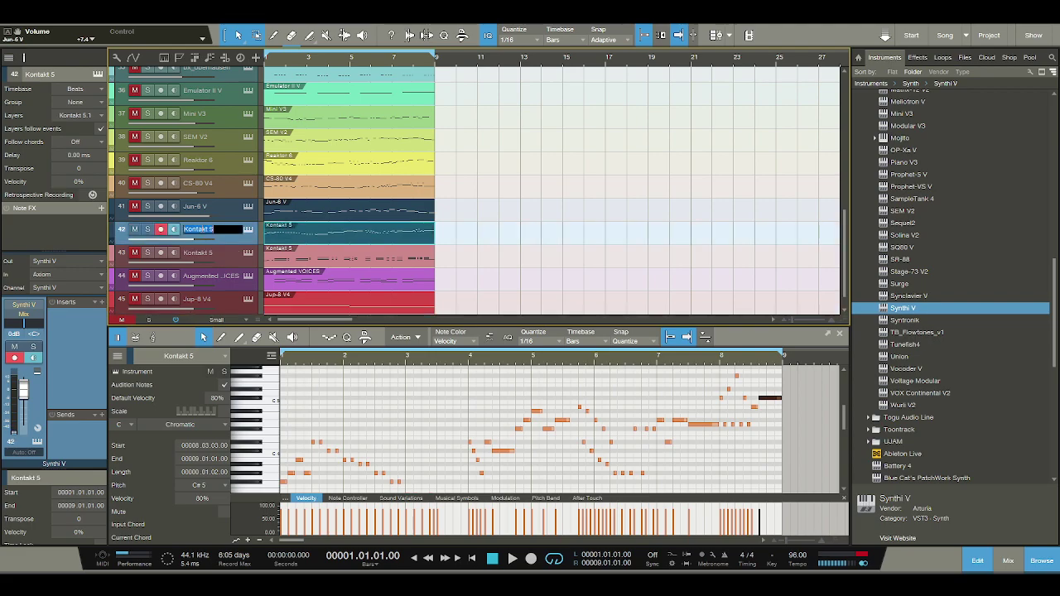
left_click(249, 229)
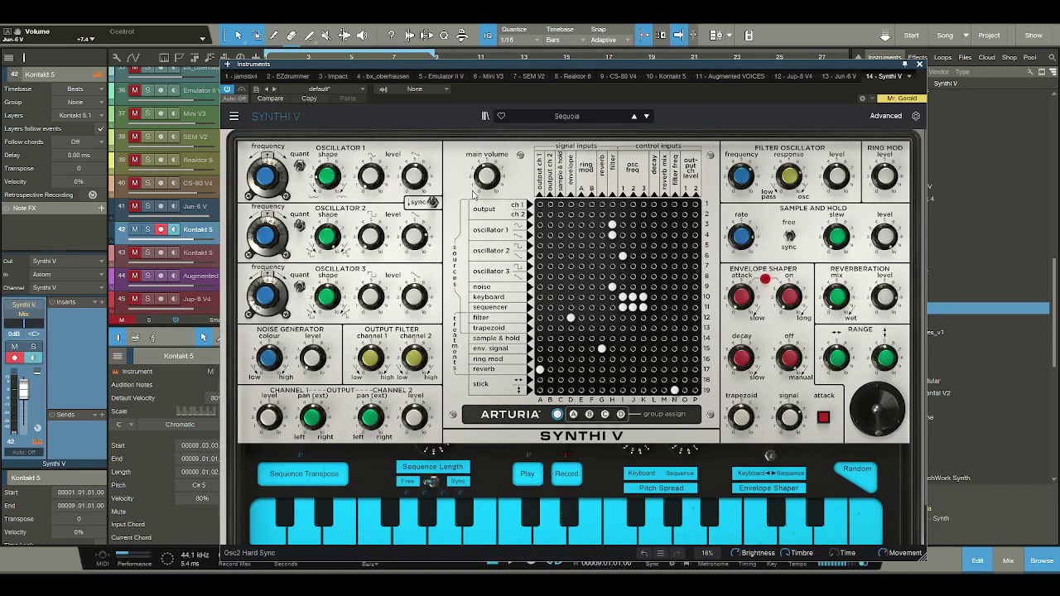
left_click(920, 64)
double_click(213, 236)
type("Synthi")
key("Return")
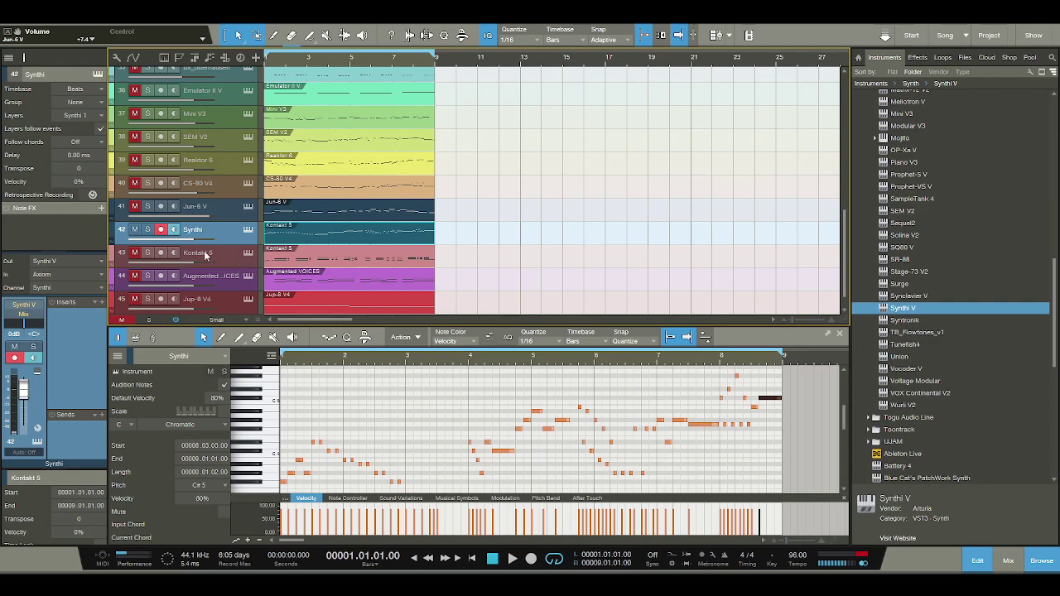
- Rename the Kontakt 5 track directly below Synthi as Clavinet
double_click(205, 254)
type("Clavinet")
key("Return")
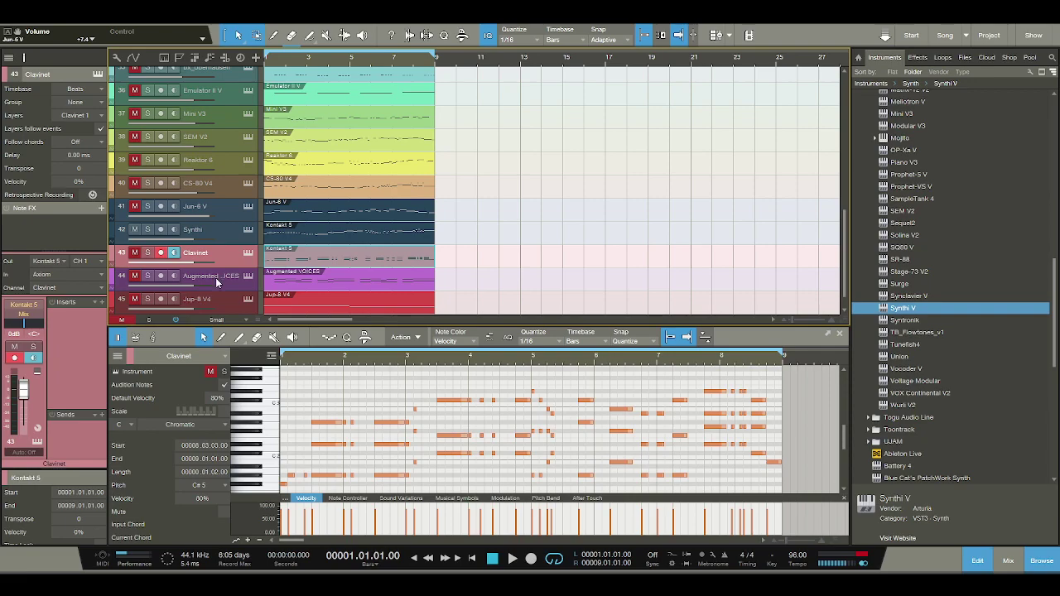
- Hide the note editor, search the instruments for labs and add LABS as a new track below Jup-8 V4
scroll(215, 278, "up", 2)
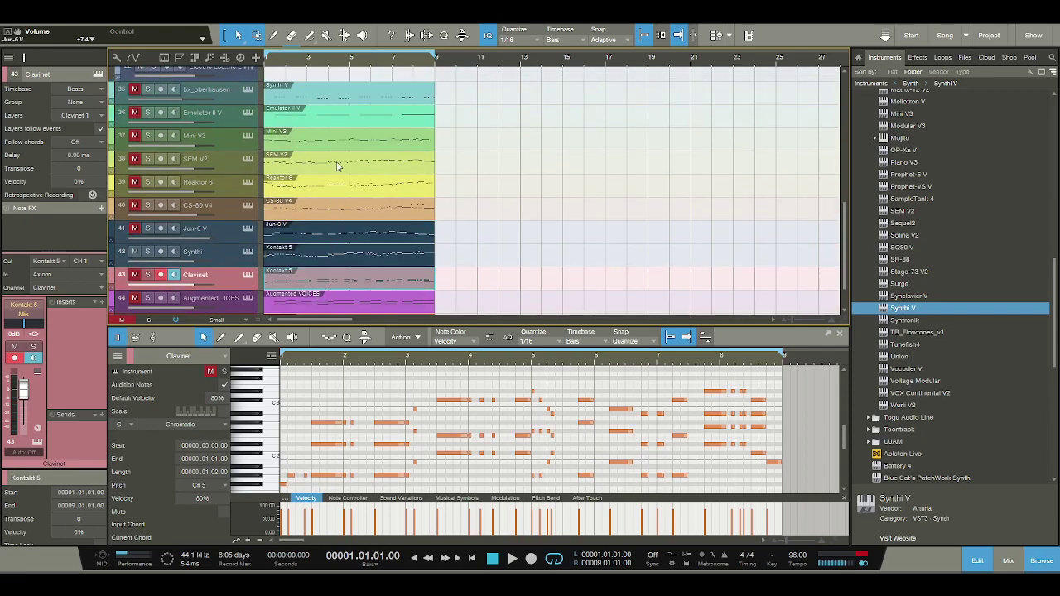
scroll(348, 108, "down", 2)
scroll(349, 122, "up", 2)
scroll(350, 65, "down", 3)
scroll(322, 136, "down", 2)
scroll(319, 138, "up", 1)
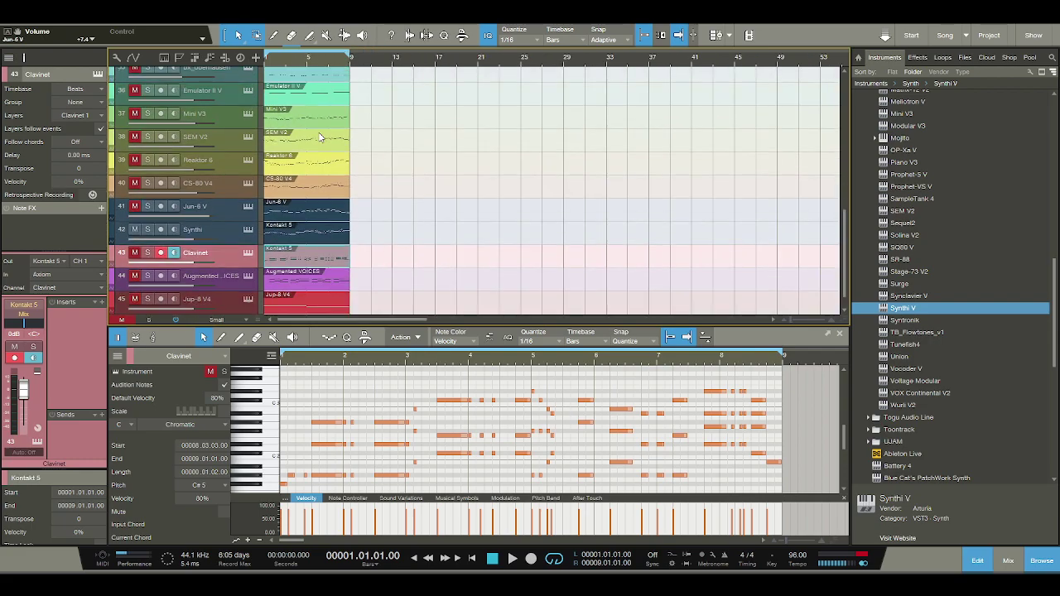
left_click(978, 561)
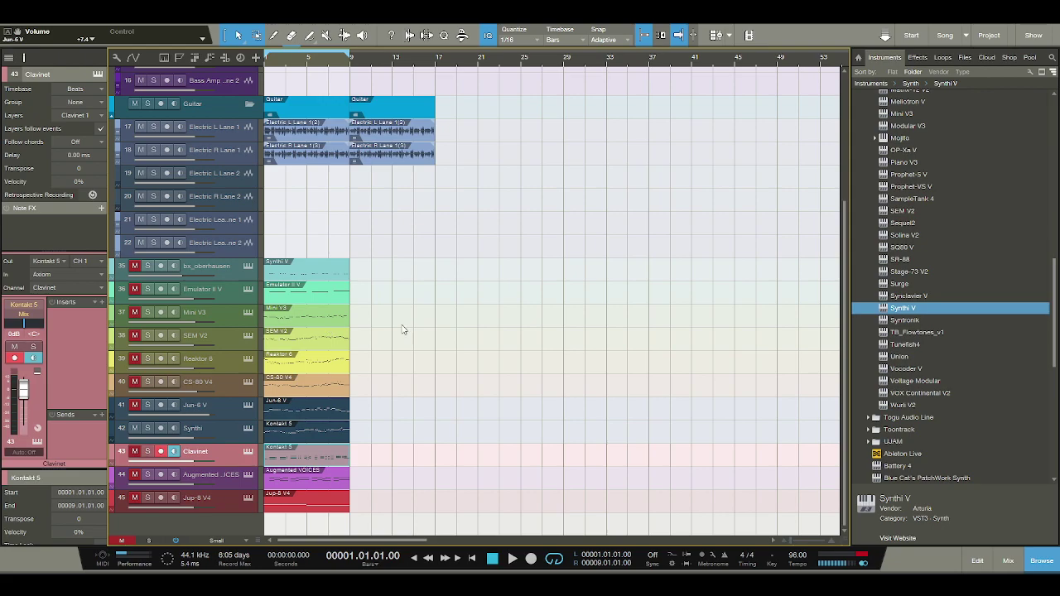
left_click(1052, 57)
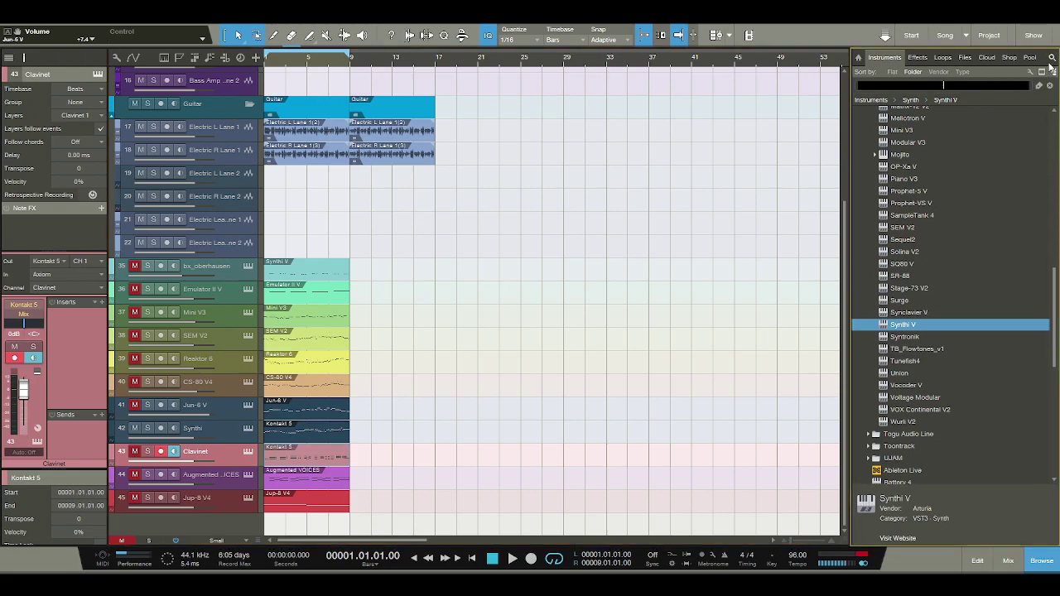
type("labs")
left_click_drag(885, 124, 232, 537)
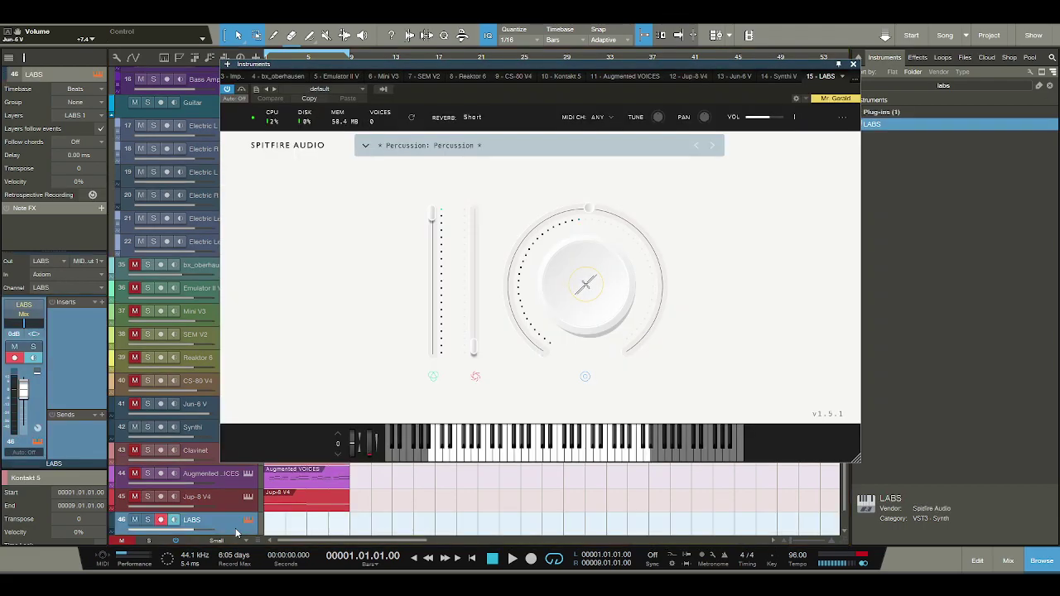
- Look through the LABS preset categories and filter the library by Warp
left_click(373, 147)
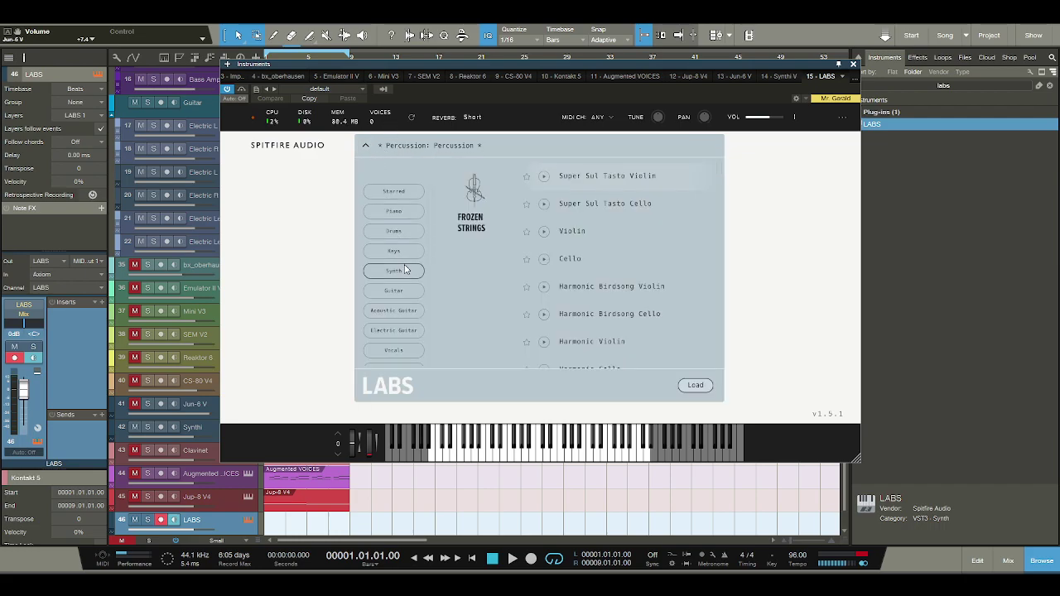
scroll(407, 274, "down", 3)
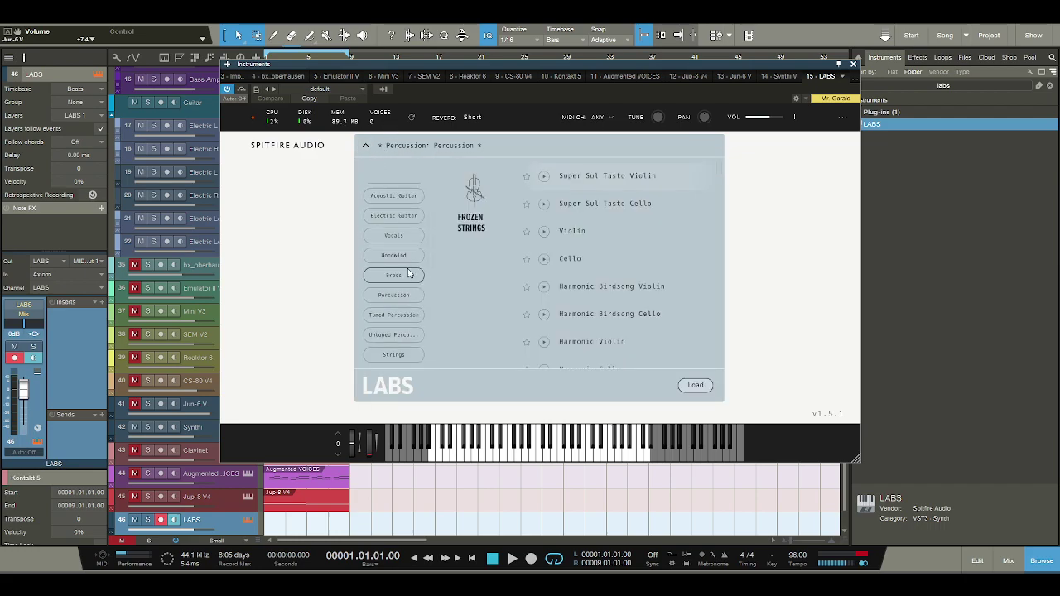
scroll(408, 273, "down", 2)
scroll(408, 277, "up", 4)
scroll(409, 277, "down", 4)
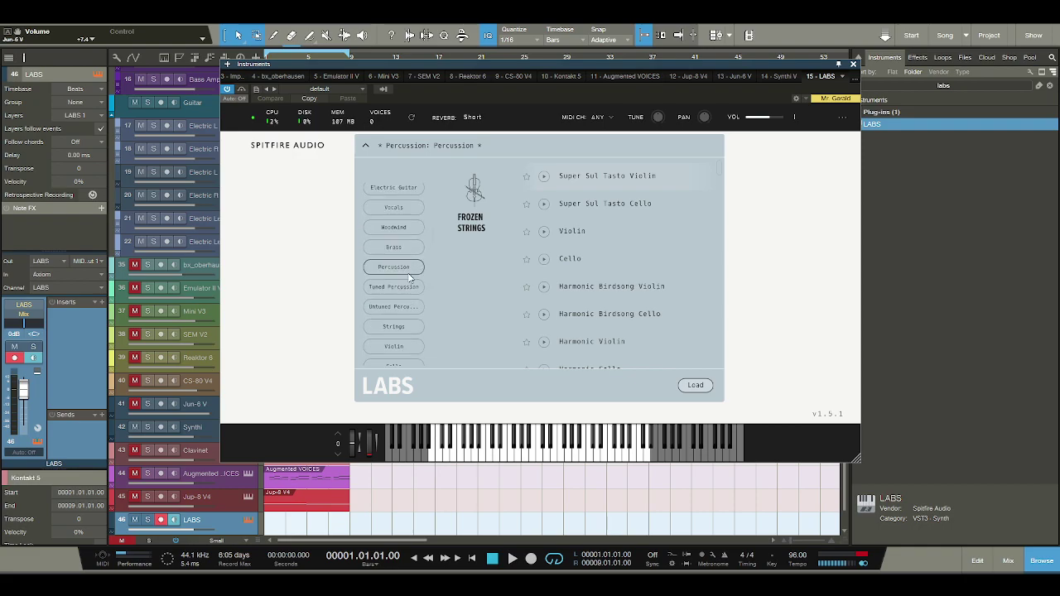
scroll(405, 346, "down", 6)
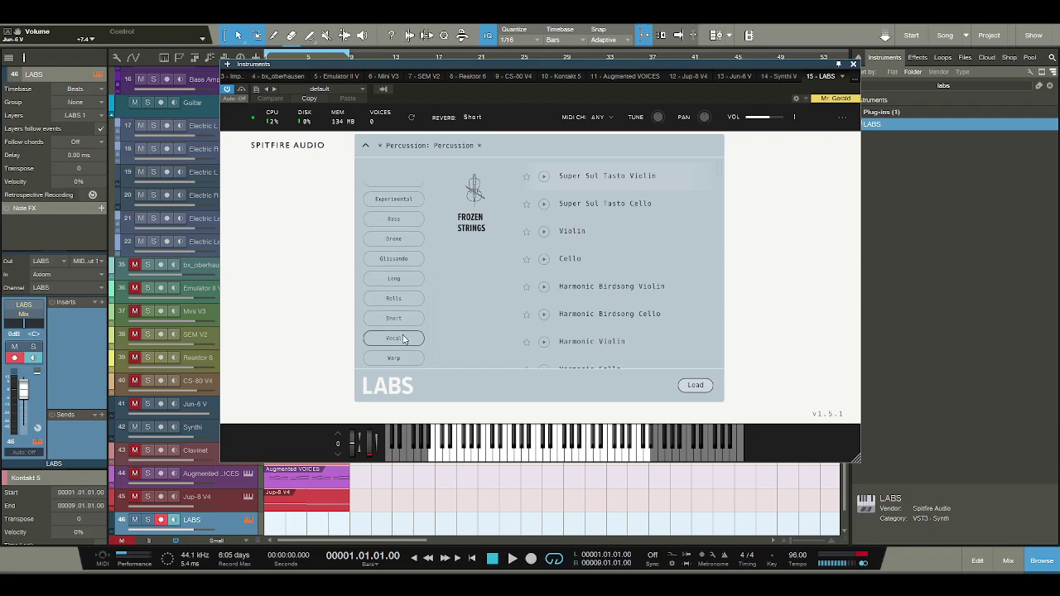
left_click(394, 358)
- Preview Sage's Pad, load the Harmonic Flights preset Esrever and close the LABS window
scroll(540, 257, "down", 5)
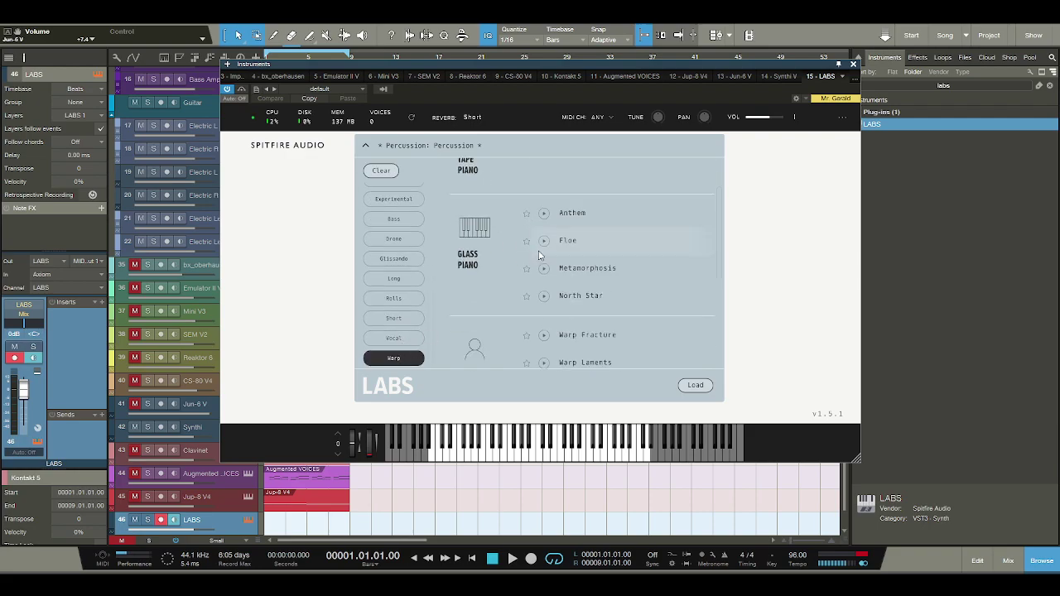
scroll(539, 259, "up", 2)
scroll(540, 261, "down", 2)
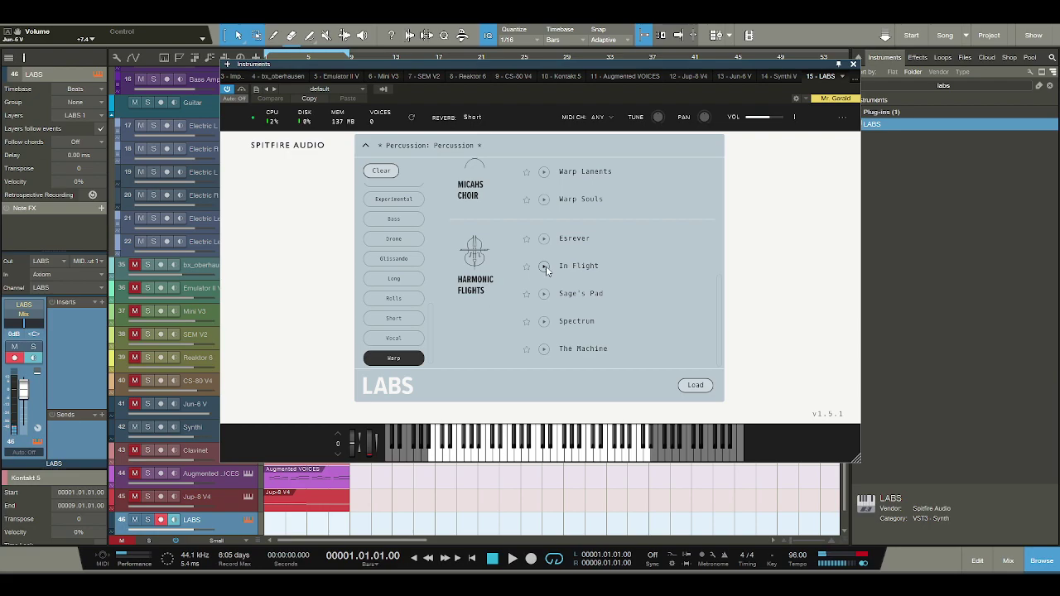
left_click(543, 295)
double_click(583, 243)
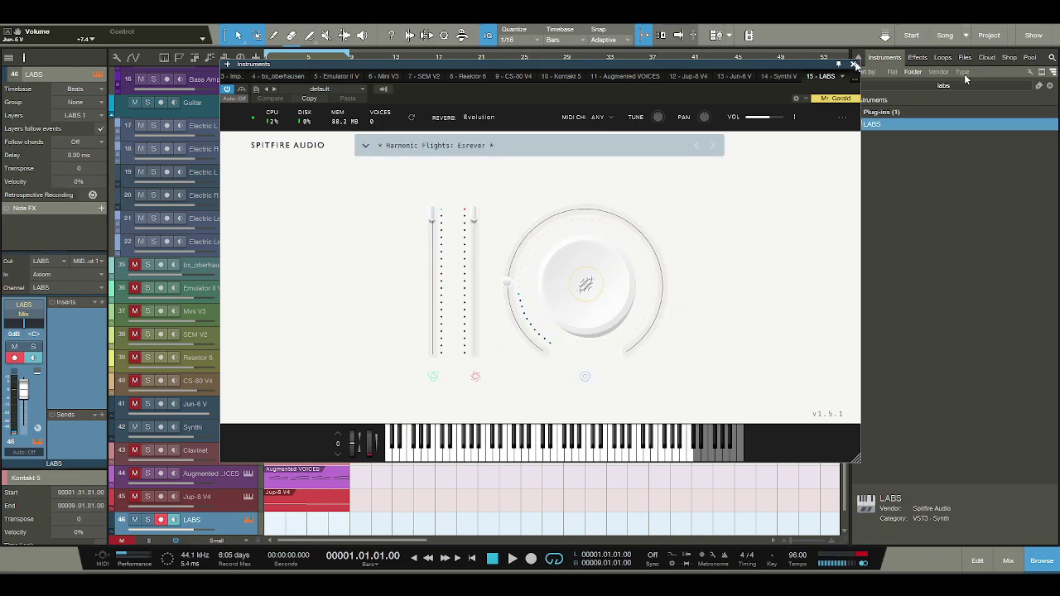
key("F11")
- Create an empty eight-bar part on the LABS track, open it in the note editor and audition some low notes
double_click(274, 523)
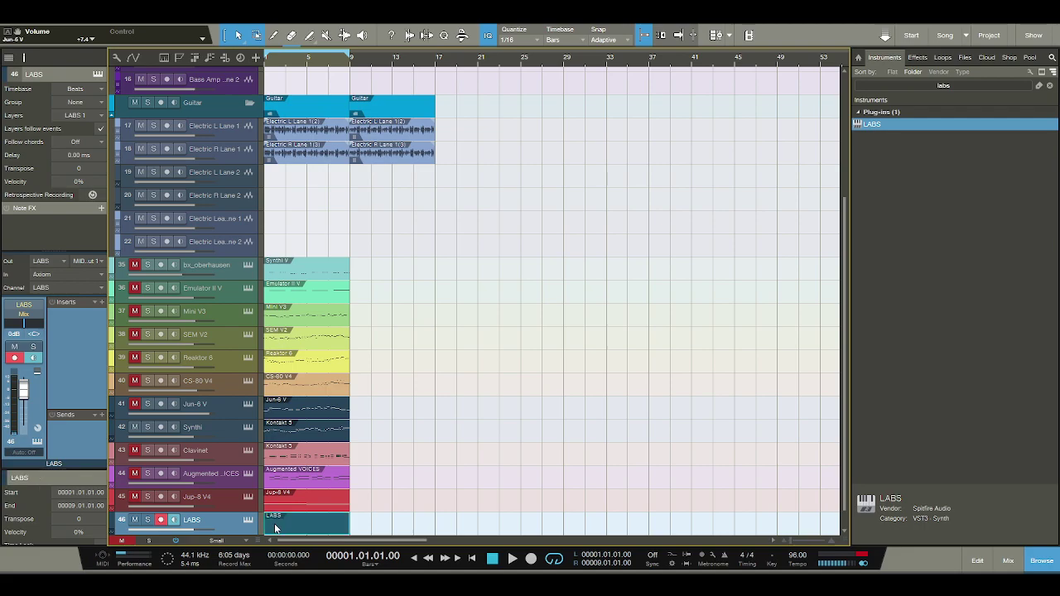
double_click(274, 523)
left_click(257, 460)
left_click(253, 451)
scroll(258, 466, "down", 2)
left_click(256, 465)
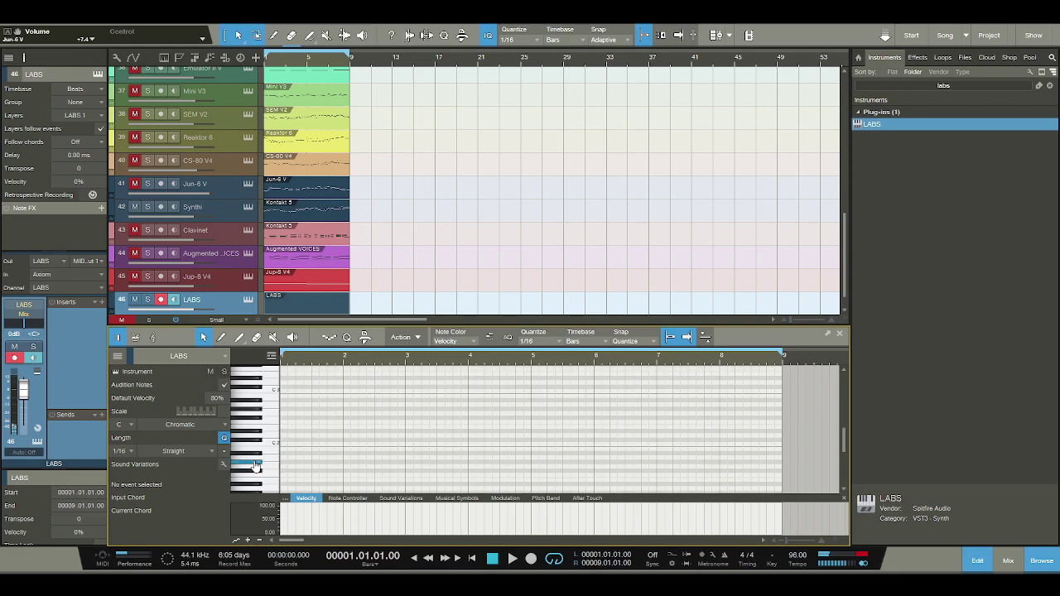
- Copy the Jup-8 V4 part onto the LABS track in place of its empty part
left_click(278, 281)
scroll(326, 414, "down", 3)
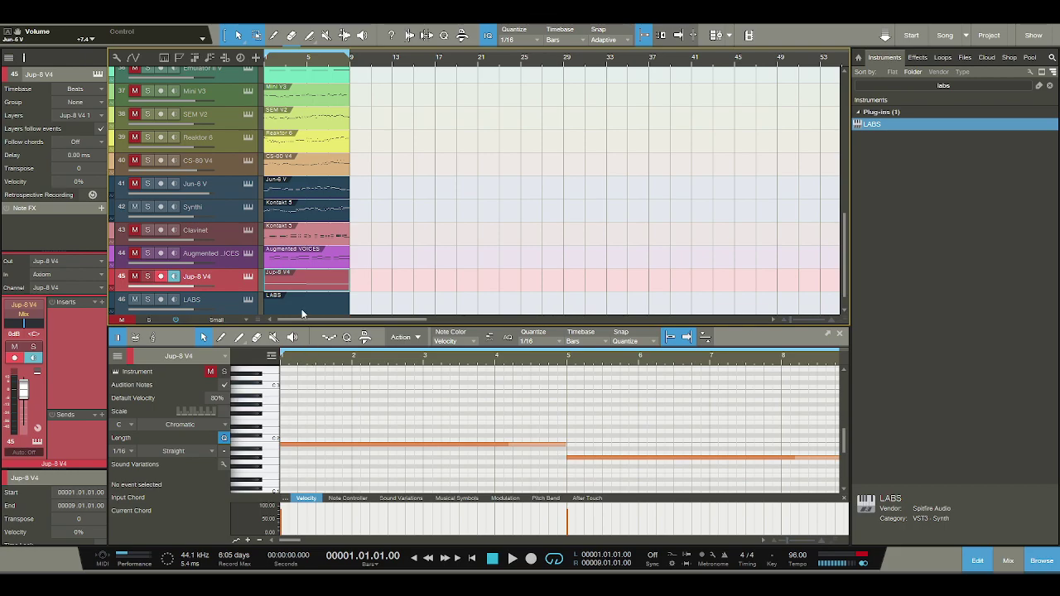
left_click(300, 308)
left_click(305, 288)
key("d")
left_click_drag(317, 305, 284, 307)
- Play the loop with the LABS part, toggling the mutes of Jun-6 V and CS-80 V4, and stop playback
left_click(512, 559)
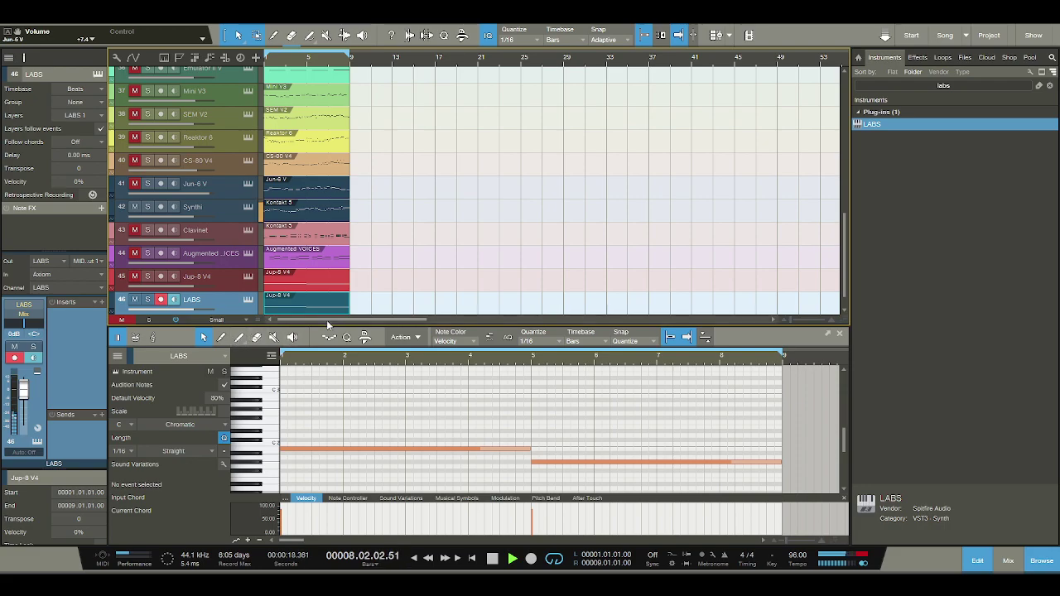
scroll(360, 310, "up", 3)
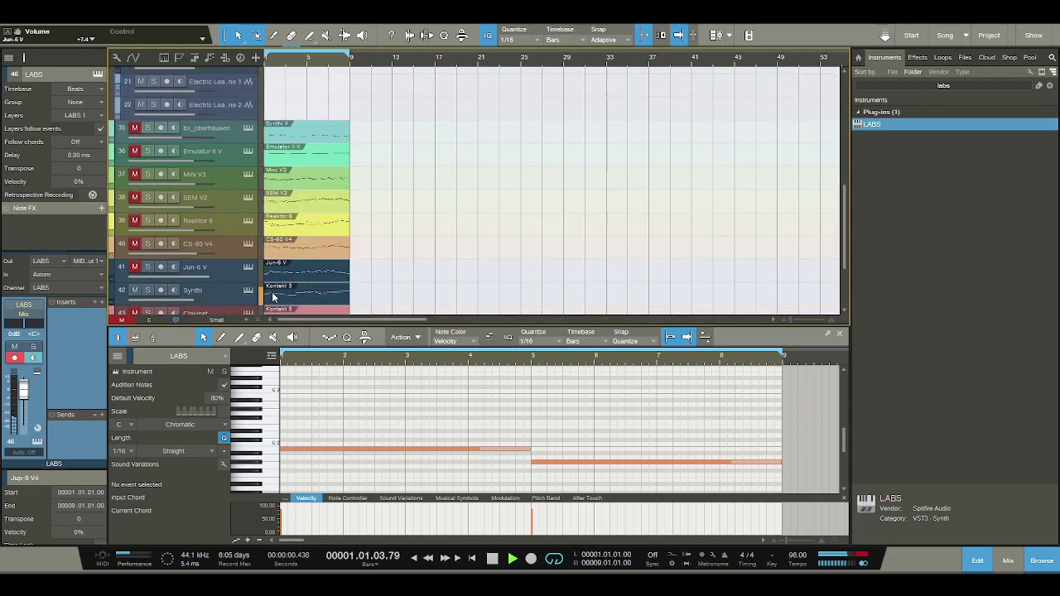
left_click(135, 267)
left_click(137, 268)
left_click(139, 245)
left_click(493, 558)
- Delete the copied part from the LABS track and undo the deletion
scroll(392, 246, "down", 3)
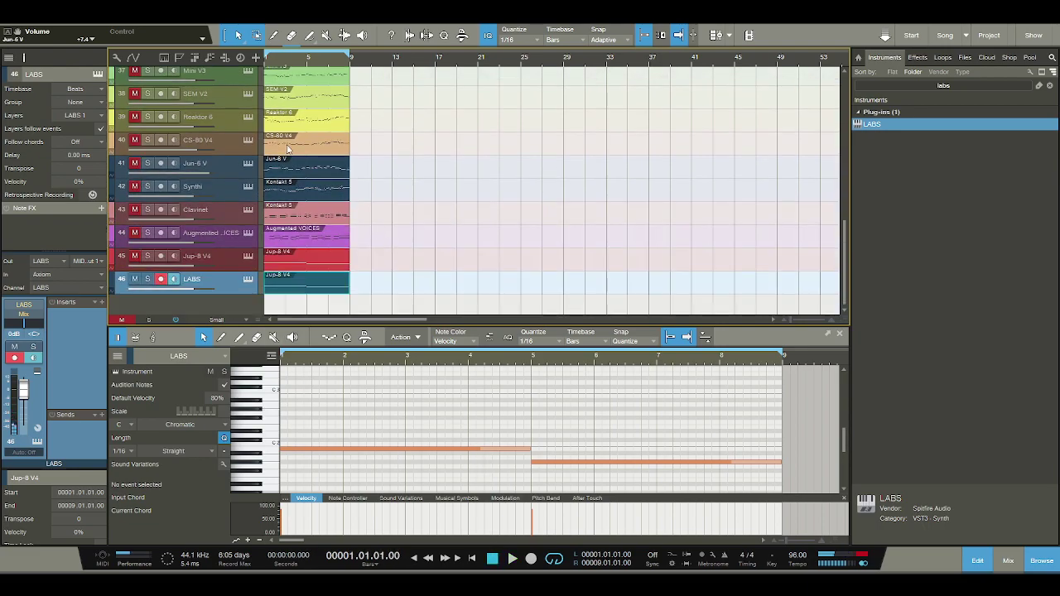
scroll(316, 253, "down", 2)
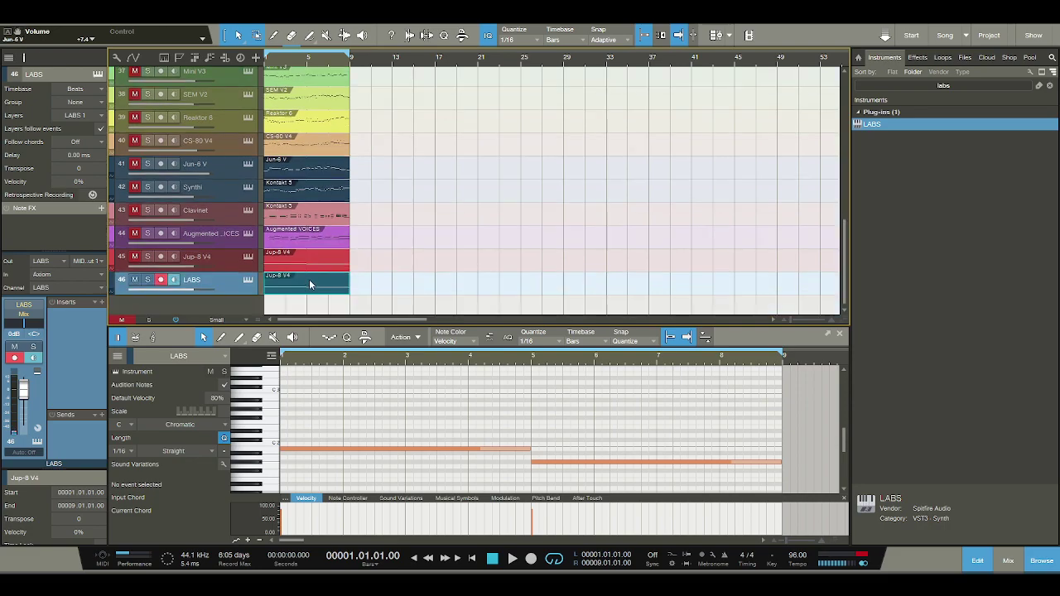
key("Delete")
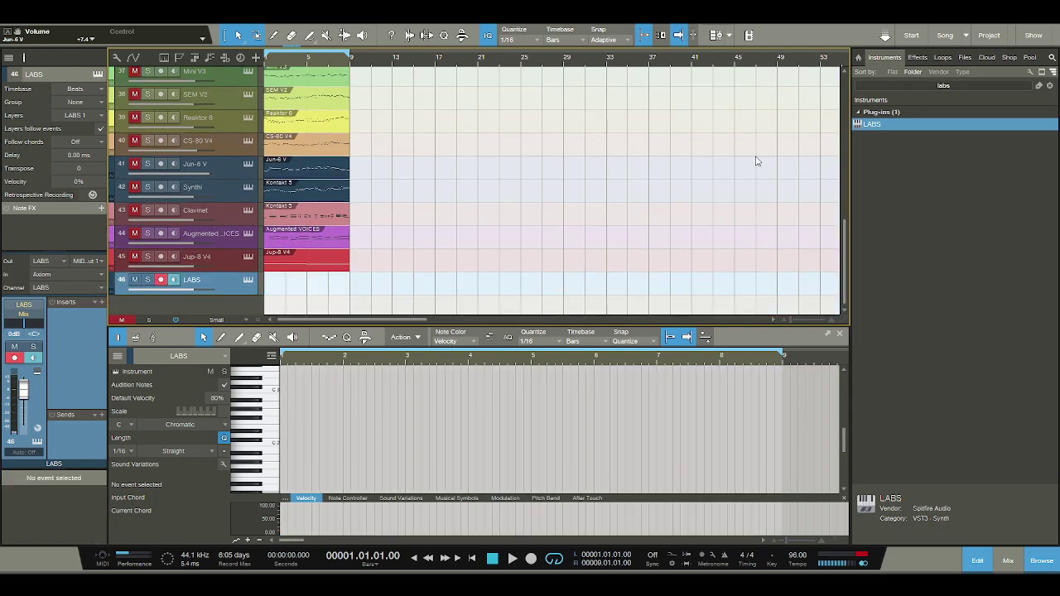
left_click(910, 86)
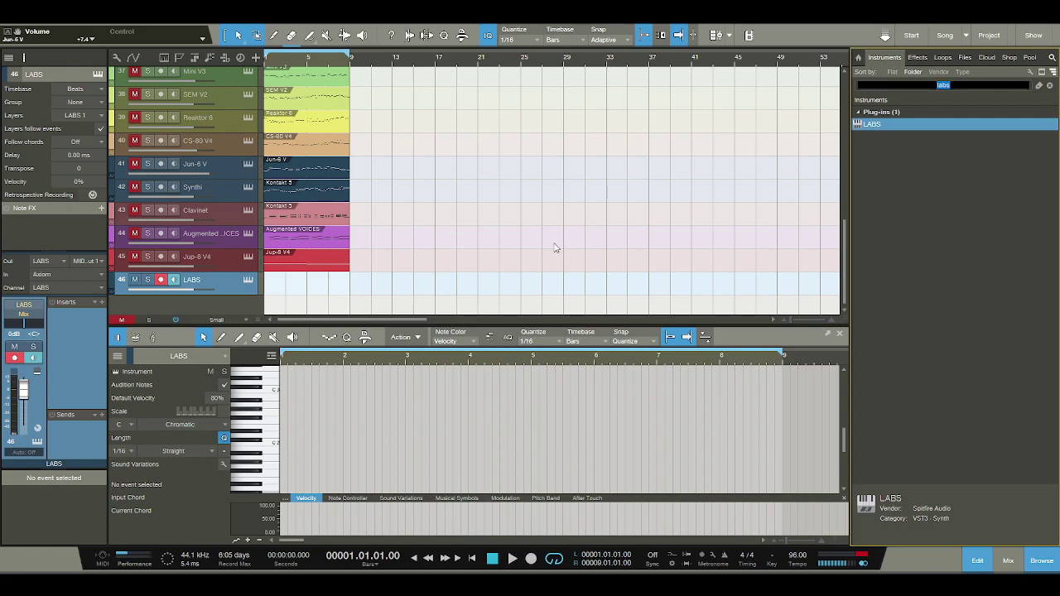
key("ctrl+z")
- Search the instruments for kontakt and add Kontakt 5 as a new track below LABS
left_click(929, 84)
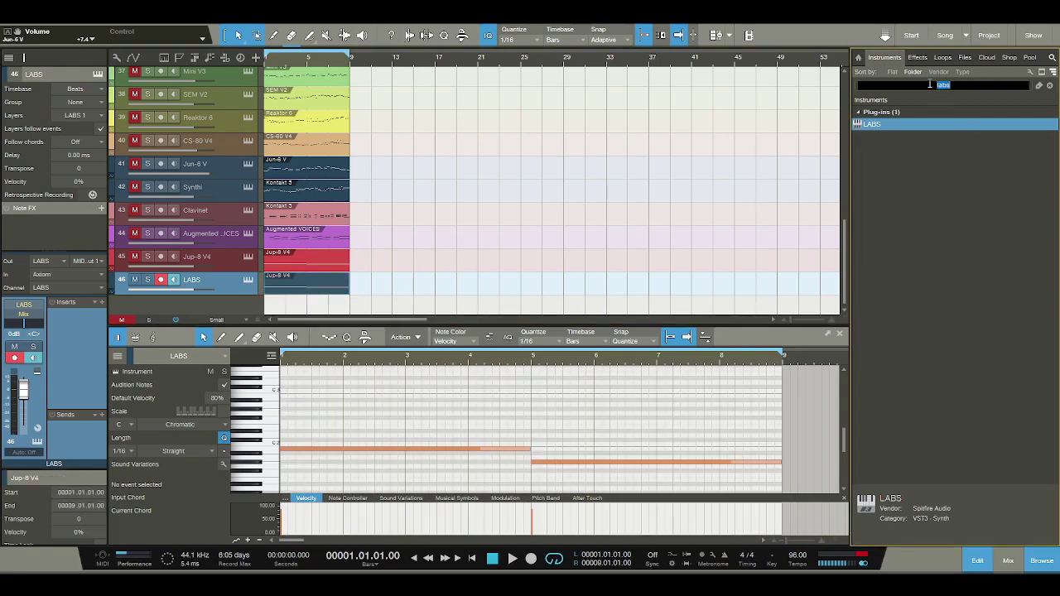
type("kontakt")
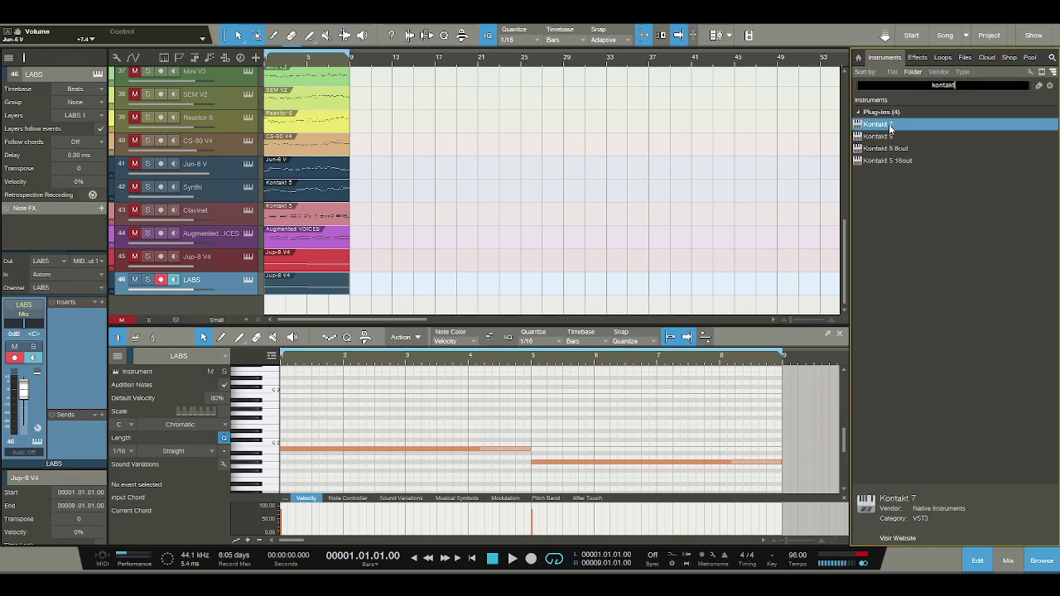
left_click_drag(889, 135, 202, 308)
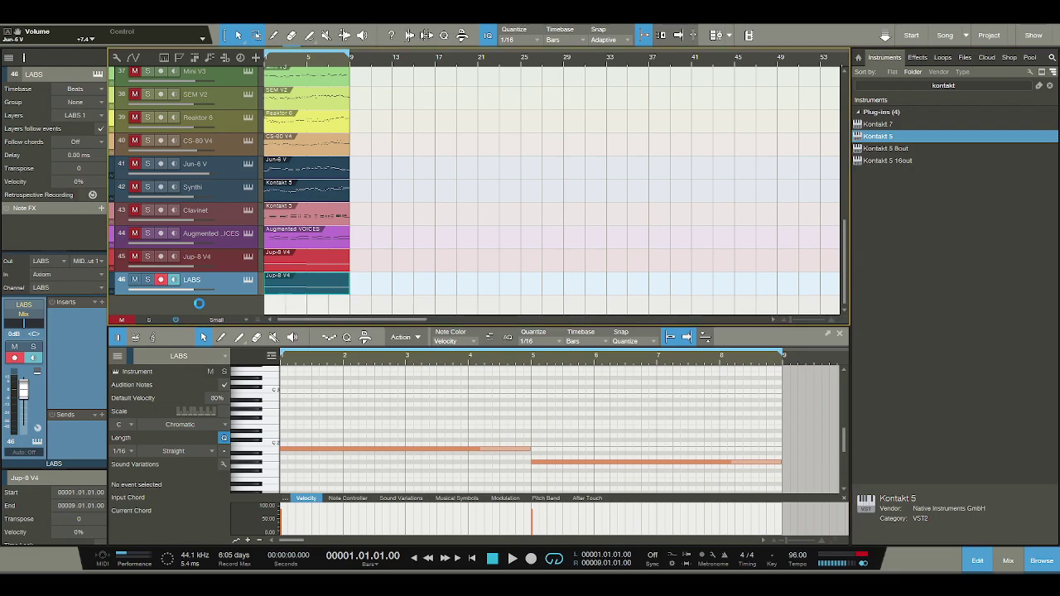
- Load Session Horns - Performance.nki from the Session Horns library into the new Kontakt instance
scroll(425, 269, "down", 3)
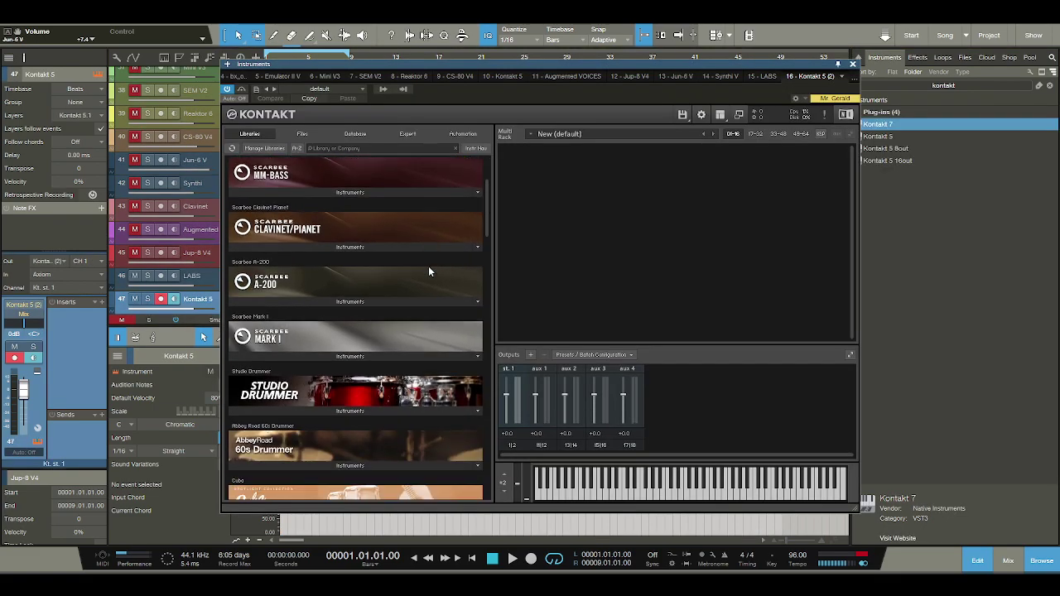
left_click_drag(490, 234, 490, 467)
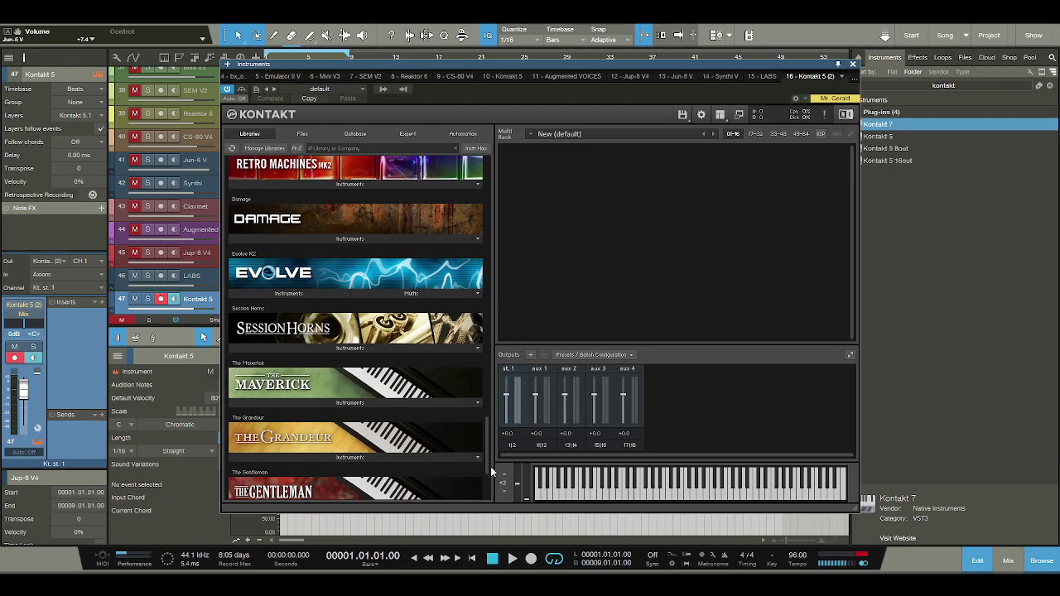
left_click(392, 349)
left_click_drag(315, 361, 559, 303)
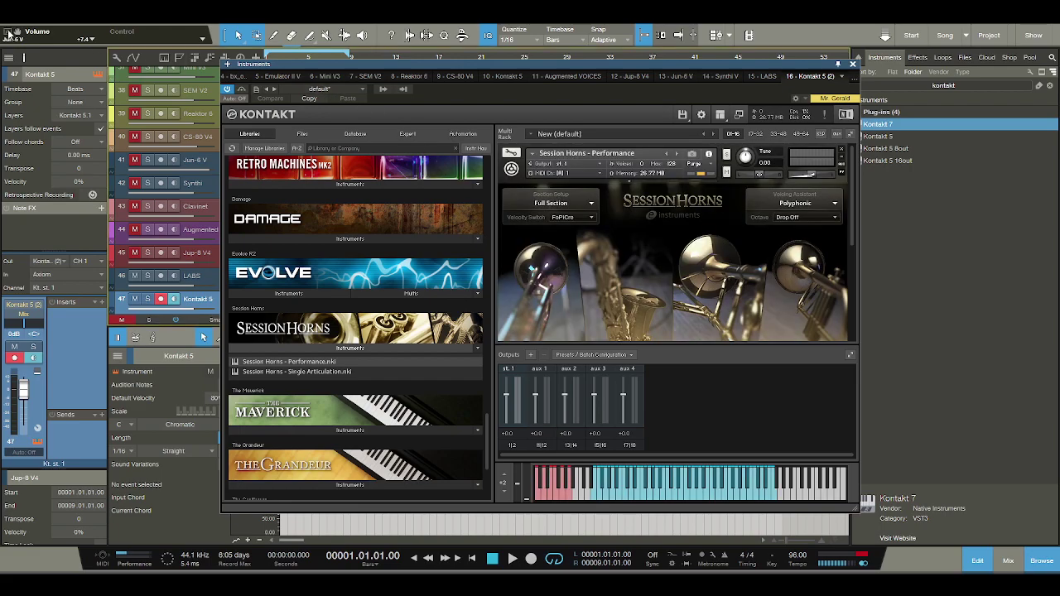
- Choose a velocity curve in the Dynamic Control settings of Session Horns and close the instrument window
scroll(722, 292, "down", 3)
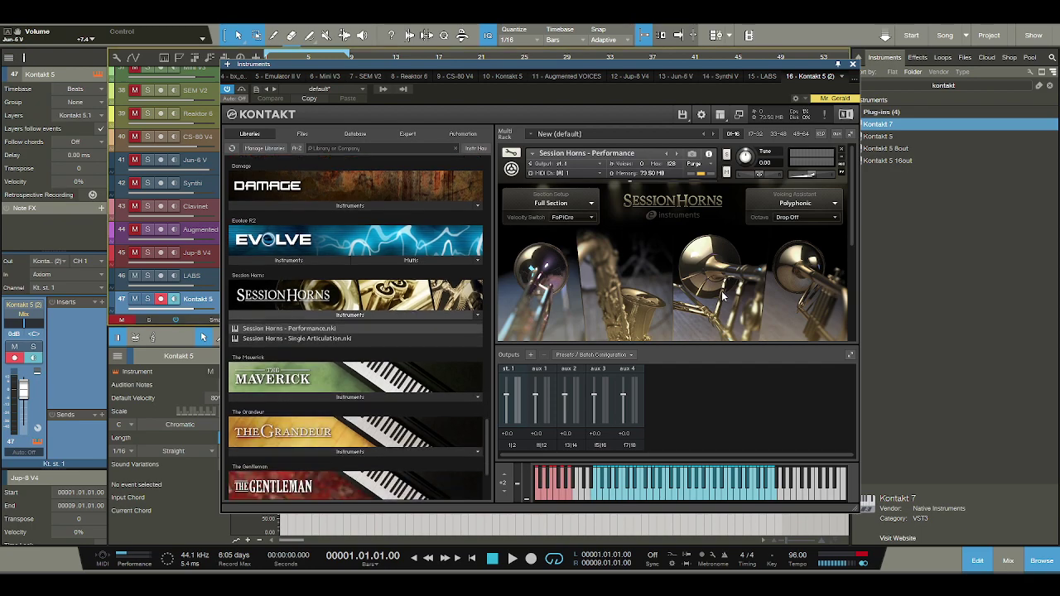
left_click_drag(854, 245, 849, 327)
left_click(660, 319)
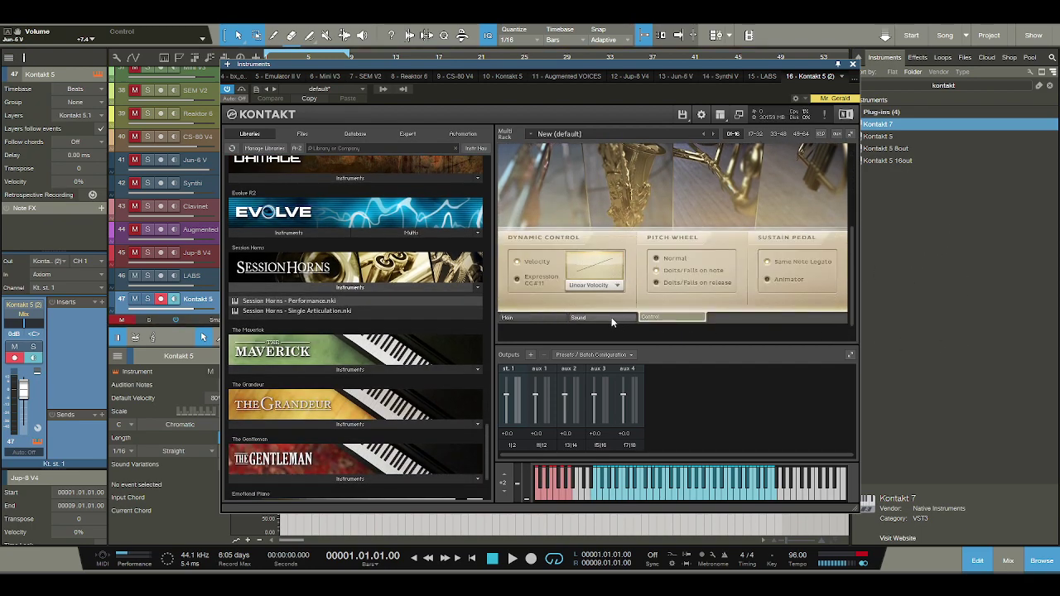
left_click(603, 285)
left_click(609, 297)
left_click(853, 65)
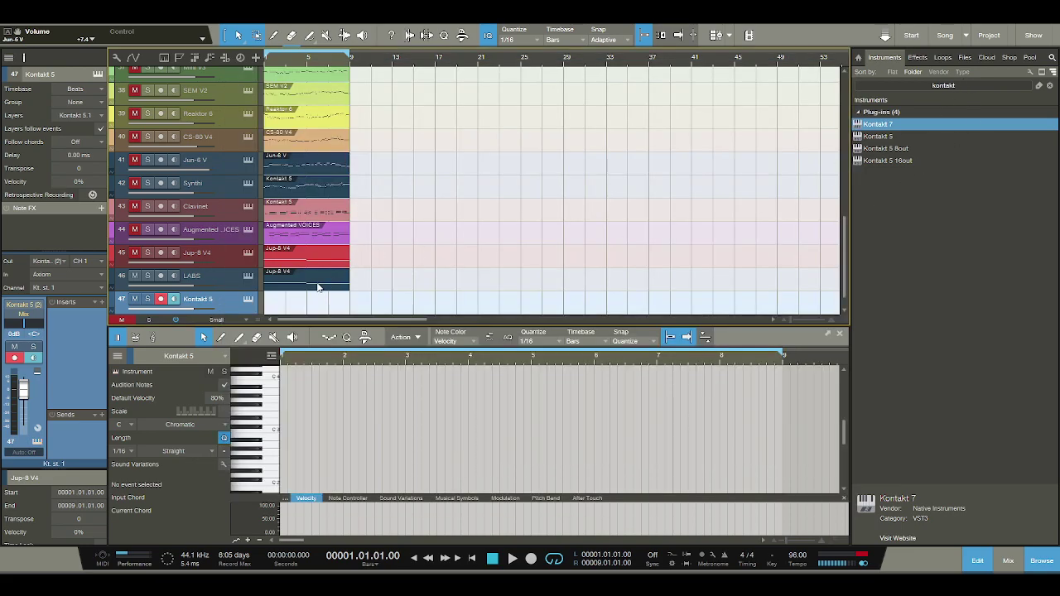
- Create an eight-bar part on the new Kontakt 5 track and add a one-bar G#3 note starting at beat 1.3
double_click(285, 298)
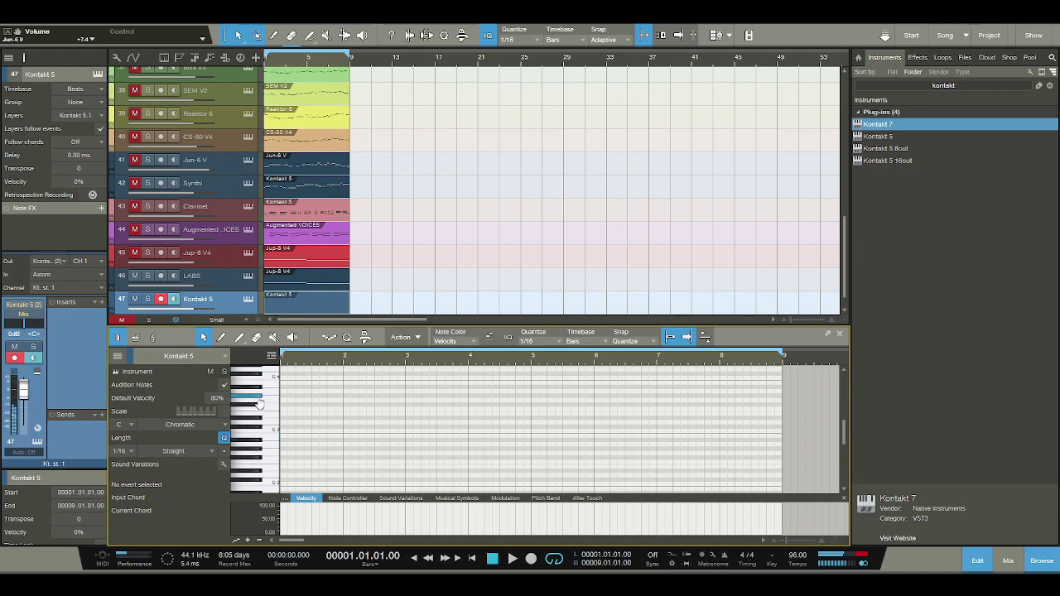
key("space")
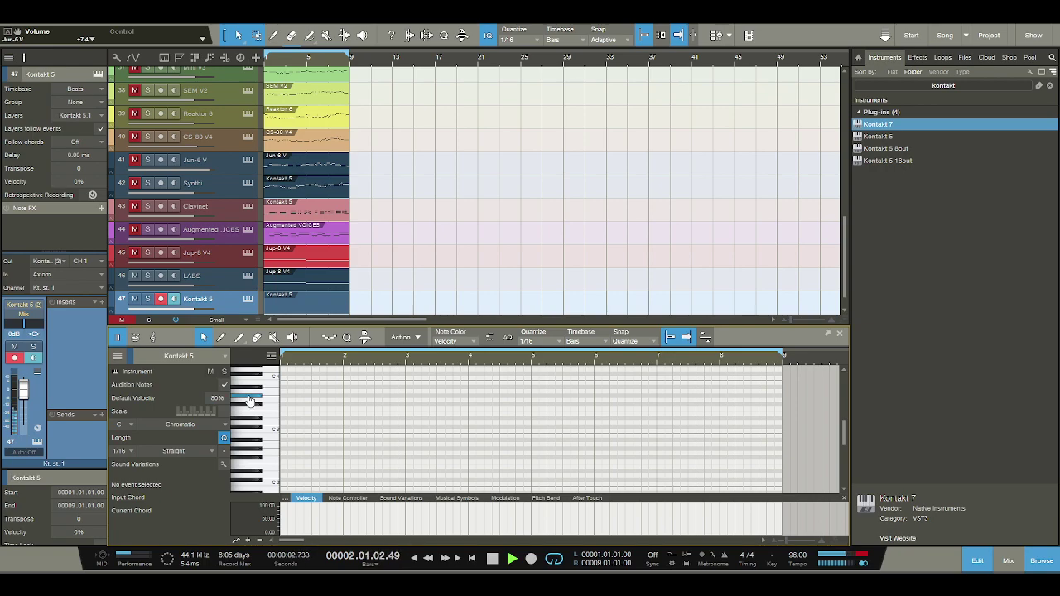
key("space")
double_click(316, 397)
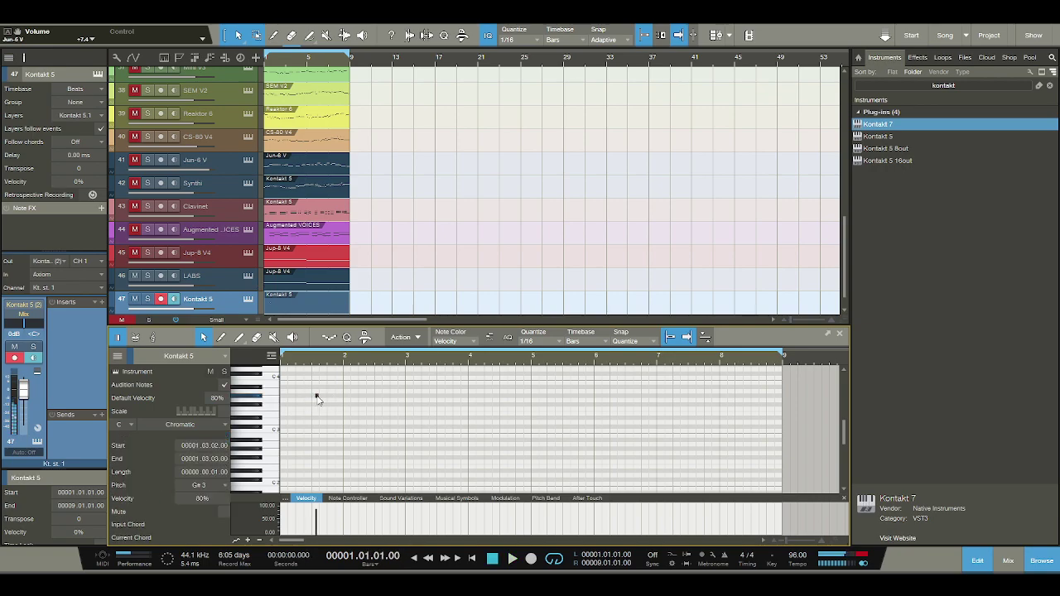
left_click_drag(317, 397, 367, 397)
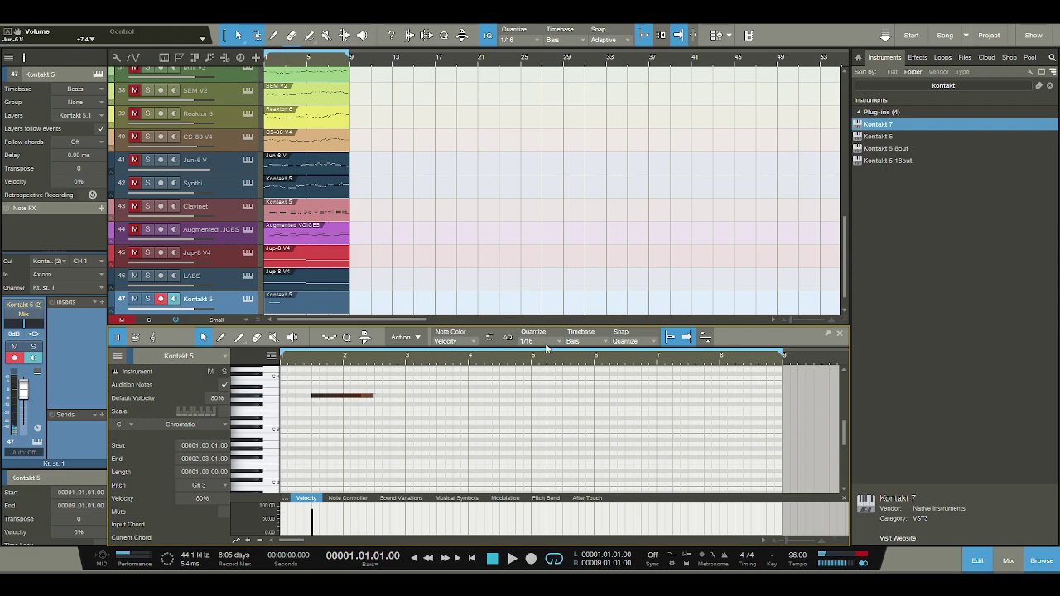
- Set the note editor's quantize to 1/8 and double the G#3 note an octave lower with a one-bar G#2 note
key("alt+4")
left_click_drag(384, 364, 395, 368)
left_click(248, 451)
left_click(287, 451)
left_click_drag(287, 451, 382, 450)
left_click(492, 558)
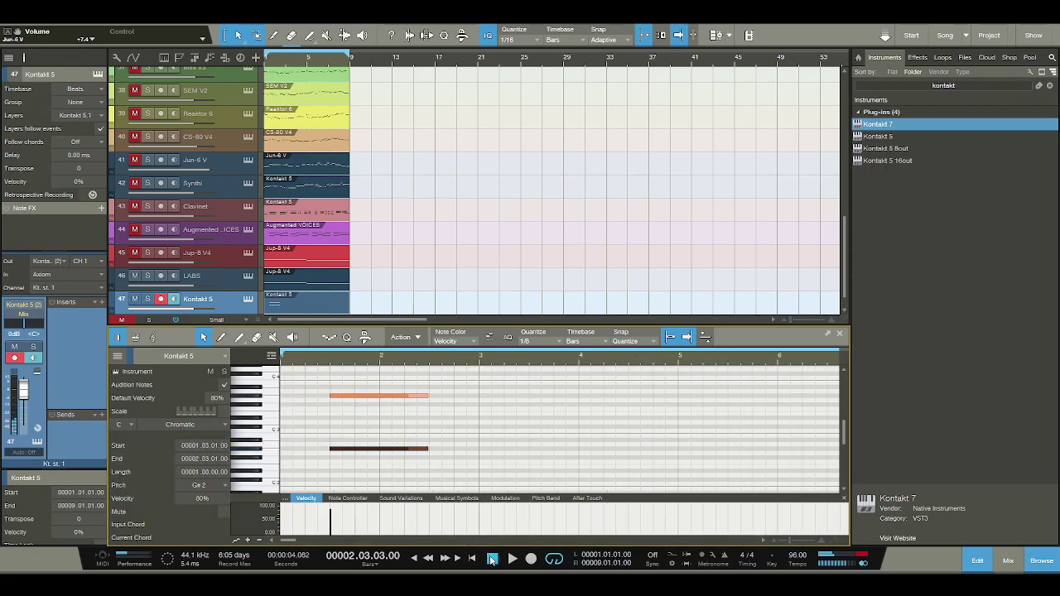
- Shorten the G#3 and G#2 notes to three beats, ending at beat 2.2, and listen to the result
left_click(512, 559)
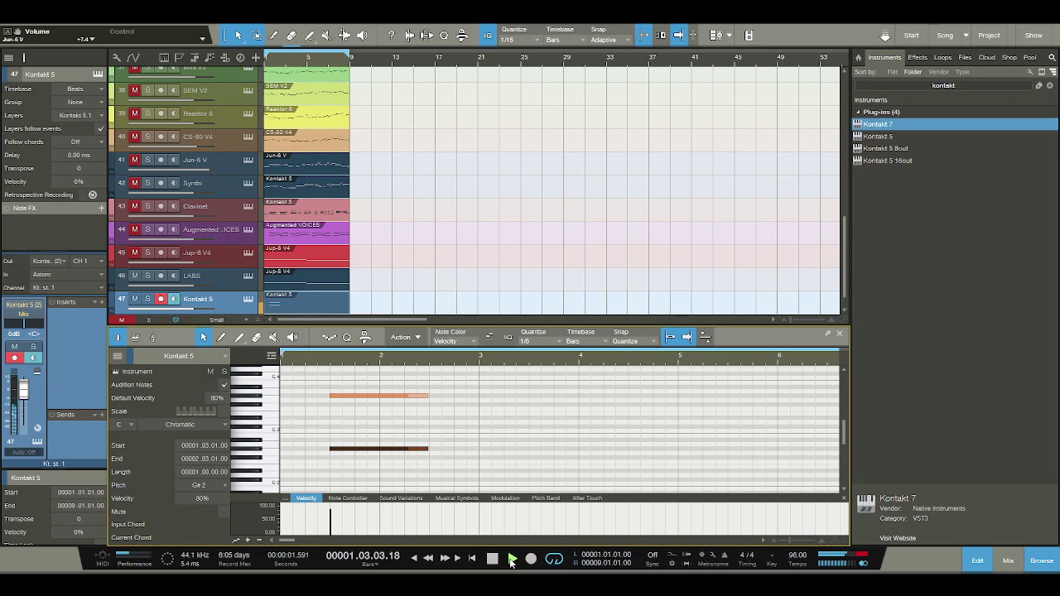
left_click(492, 558)
left_click_drag(427, 396, 406, 396)
left_click_drag(428, 448, 403, 448)
key("space")
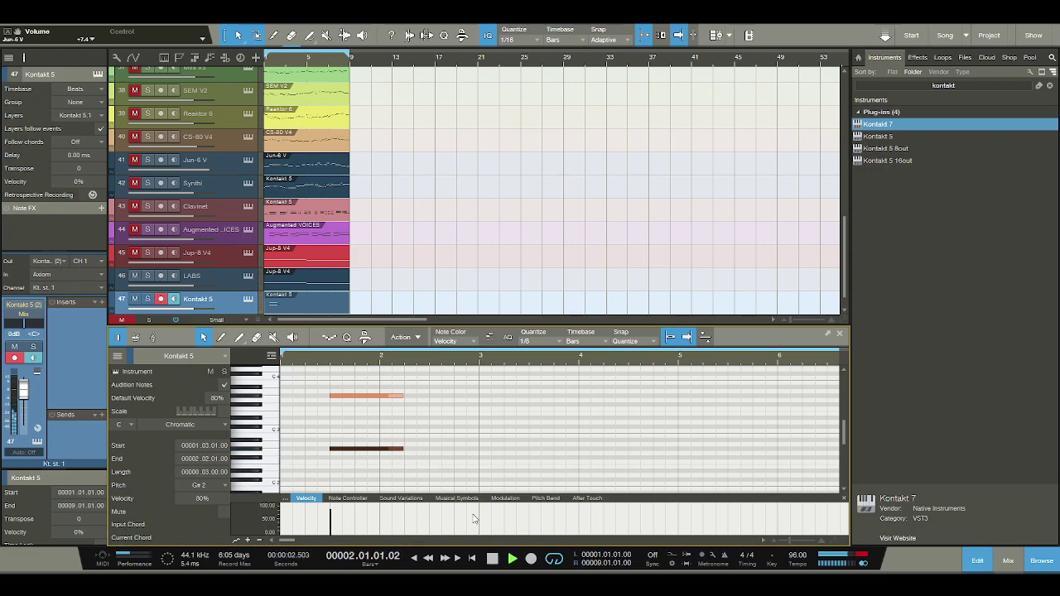
key("space")
key("space")
key("space")
- Add an eighth-note A#3 just before beat 2.3 and a two-beat G#3 starting at beat 2.3, and audition them
scroll(422, 419, "up", 1)
double_click(422, 397)
left_click_drag(430, 410, 477, 409)
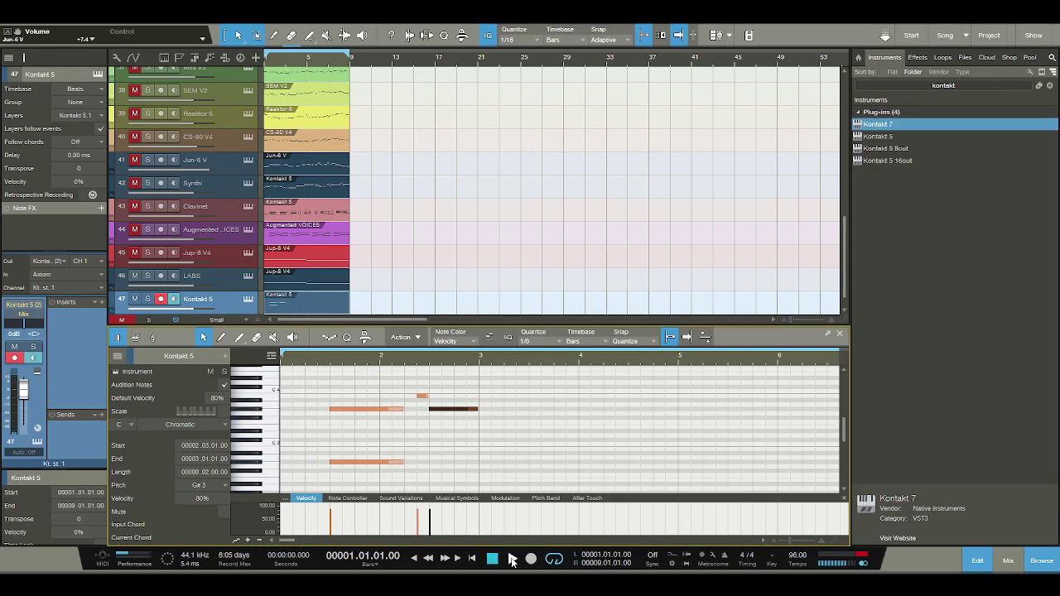
left_click(512, 560)
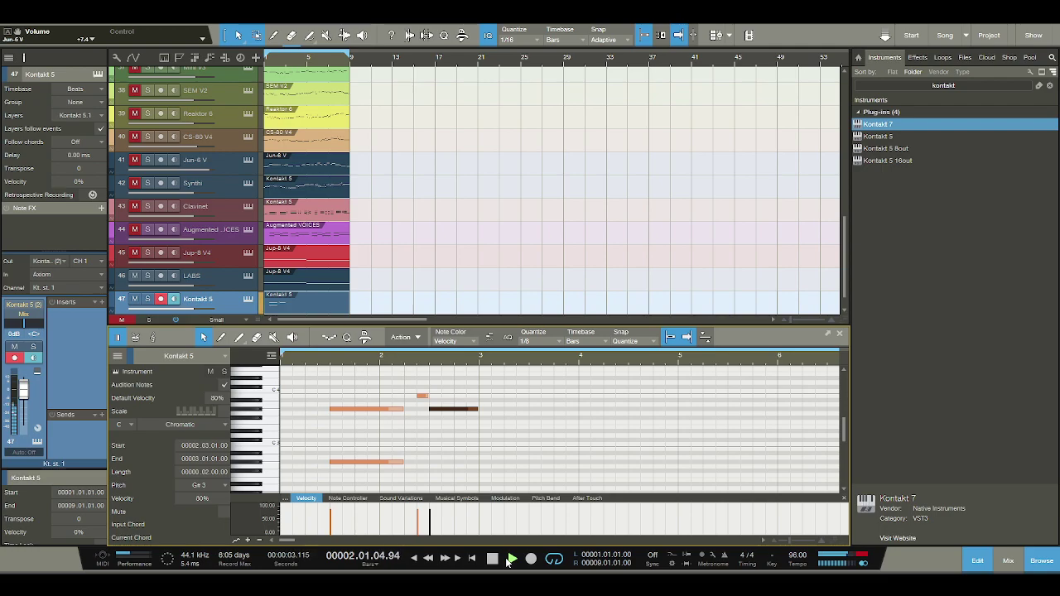
left_click(492, 559)
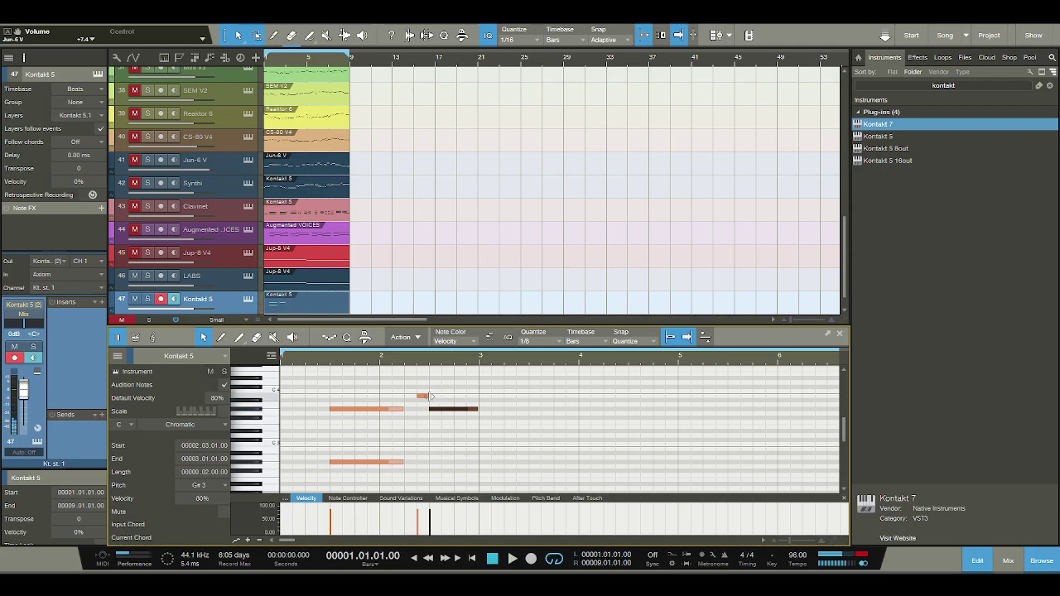
- Double the two new notes an octave lower with a two-beat G#2 and an eighth-note A#2
left_click_drag(429, 462, 475, 463)
key("space")
left_click(422, 454)
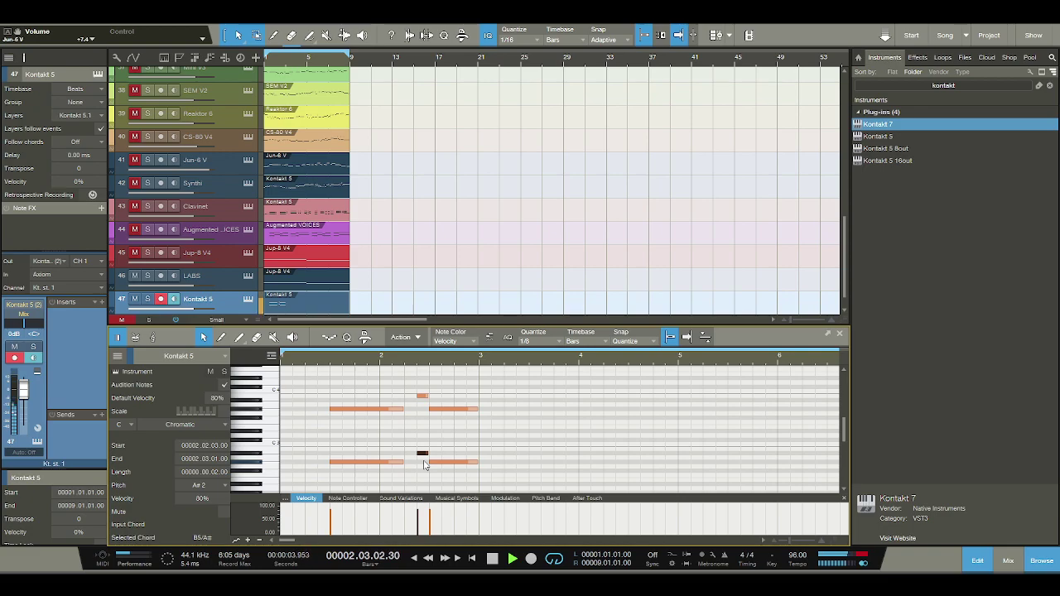
key("space")
- Delete the short A#3 and A#2 notes before beat 2.3 and play the part
left_click_drag(426, 468, 416, 371)
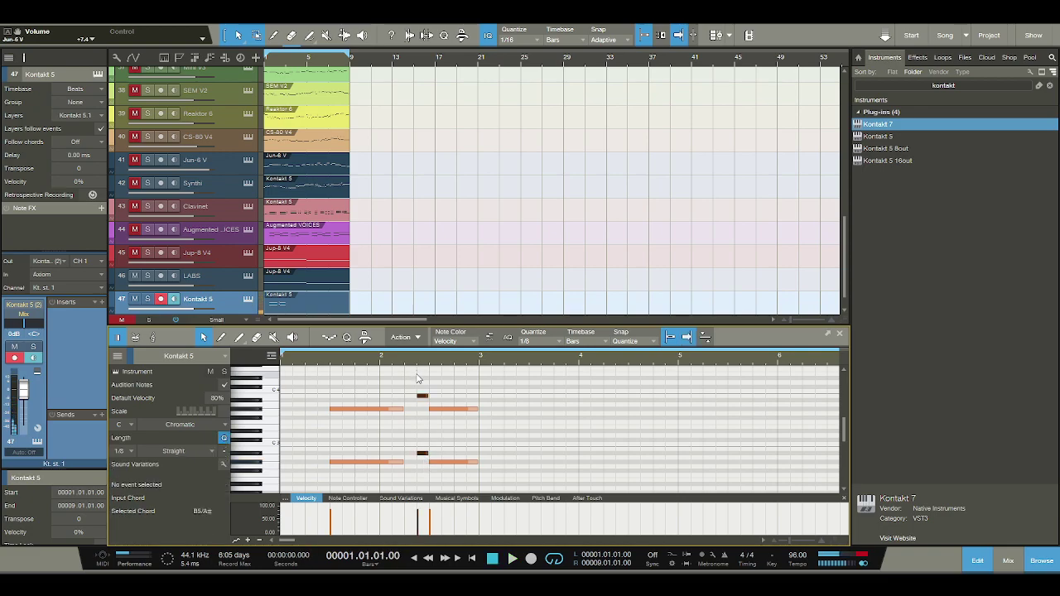
key("Delete")
key("space")
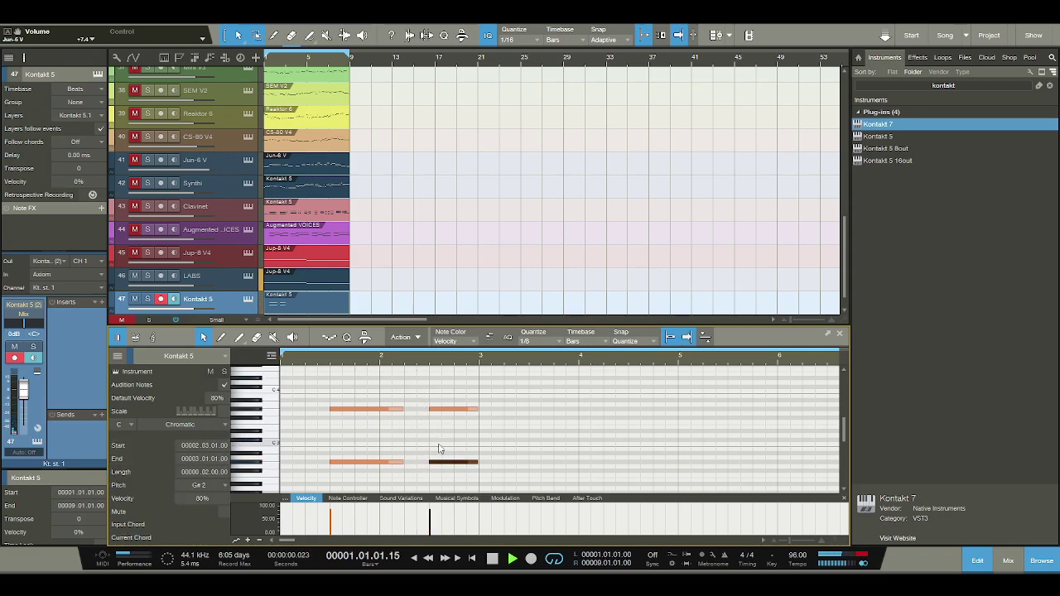
left_click(491, 560)
- Shorten the G# notes at beat 2.3 to eighth notes, add eighth-note G#3 and G#2 just before bar 3, and audition
left_click_drag(482, 470, 440, 410)
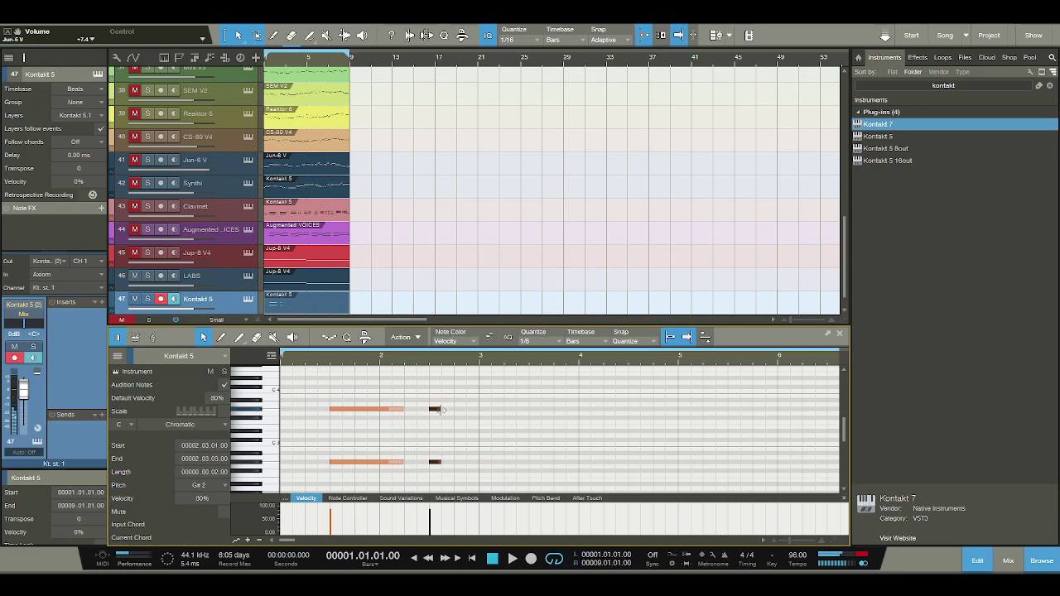
double_click(470, 410)
double_click(471, 462)
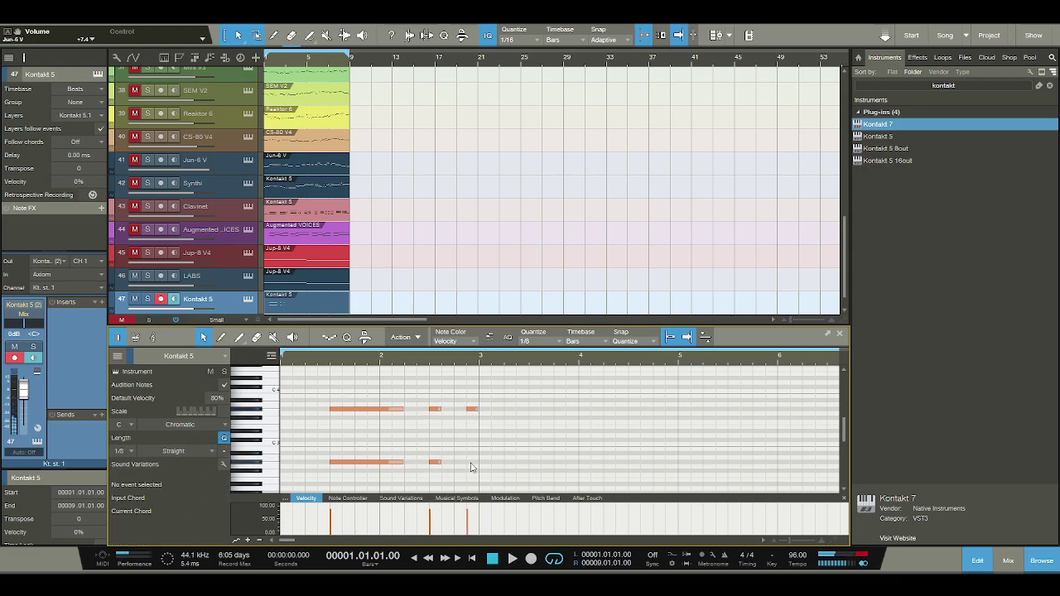
left_click(508, 559)
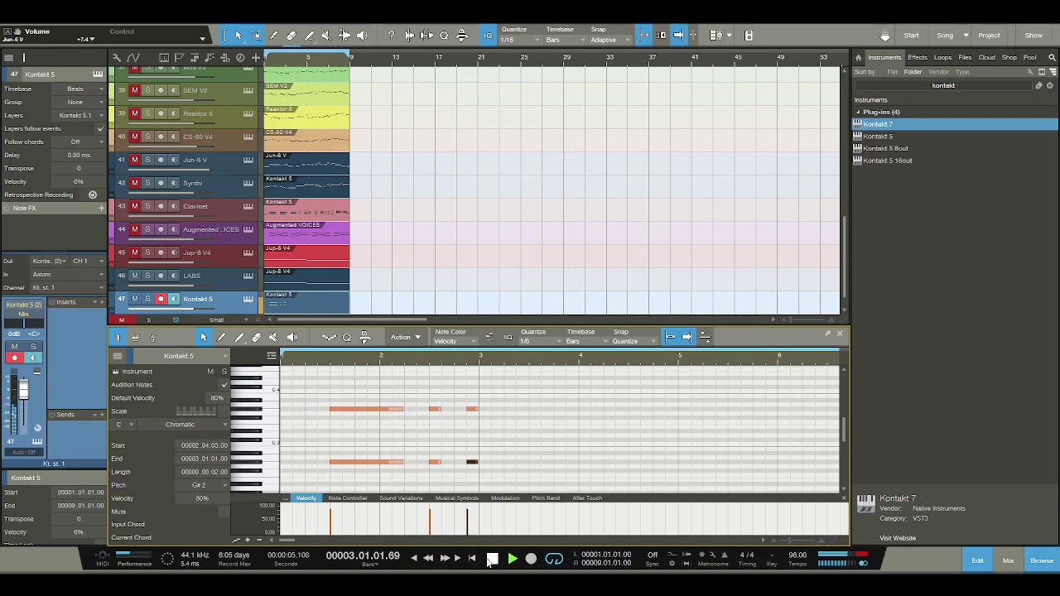
left_click(490, 559)
- Add three-beat F3 and F2 notes starting at beat 3.3 and play back the part
double_click(535, 418)
left_click_drag(536, 423, 544, 423)
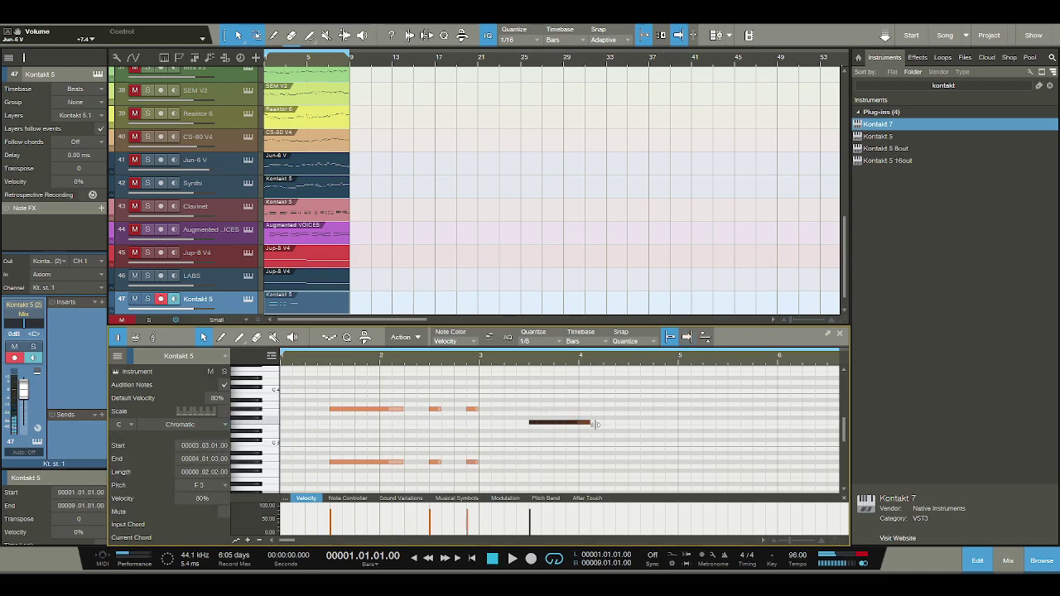
left_click_drag(594, 429, 603, 428)
left_click(533, 483)
left_click_drag(532, 476, 602, 478)
left_click(509, 558)
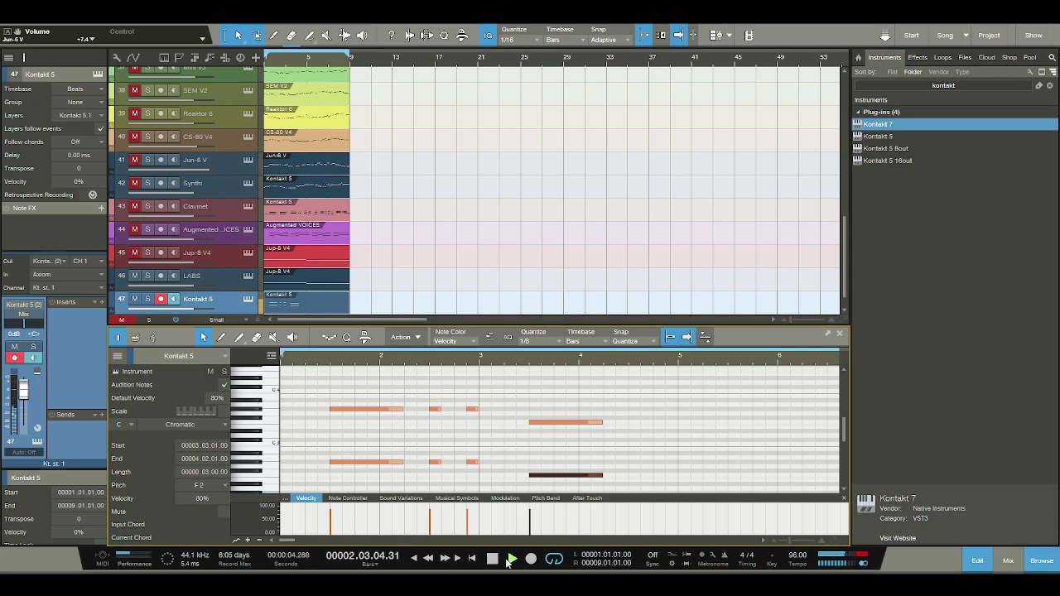
key("space")
- Add eighth-note F3 and F2 pairs at beats 4.3, 4.4 and 5.1, and listen to the phrase
left_click(636, 418)
left_click(631, 422, "ctrl")
left_click(629, 475, "ctrl")
left_click(661, 426)
left_click(659, 423)
left_click(659, 475)
left_click(684, 476)
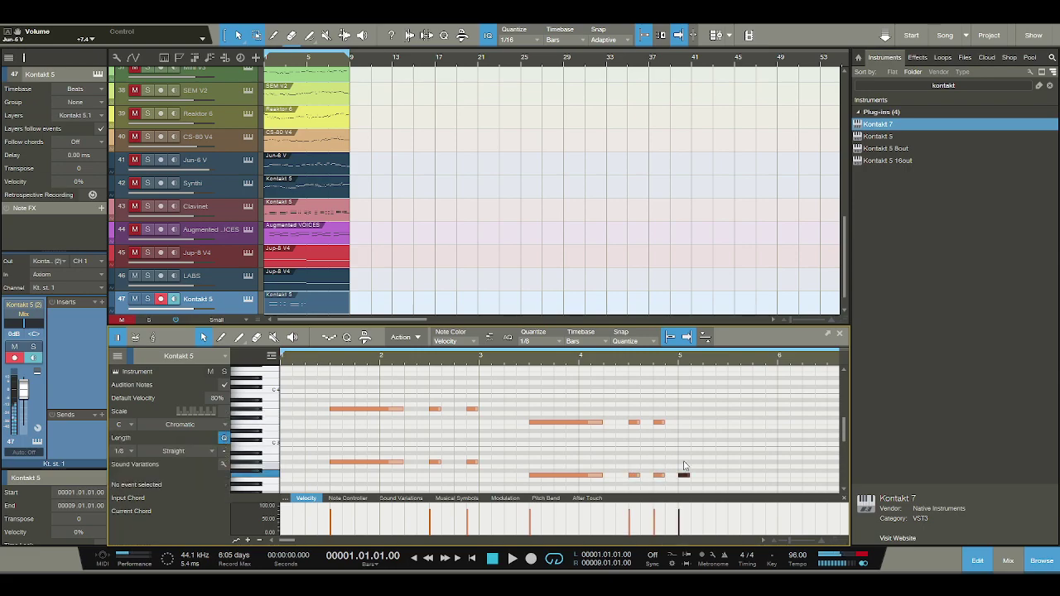
left_click(684, 422)
key("space")
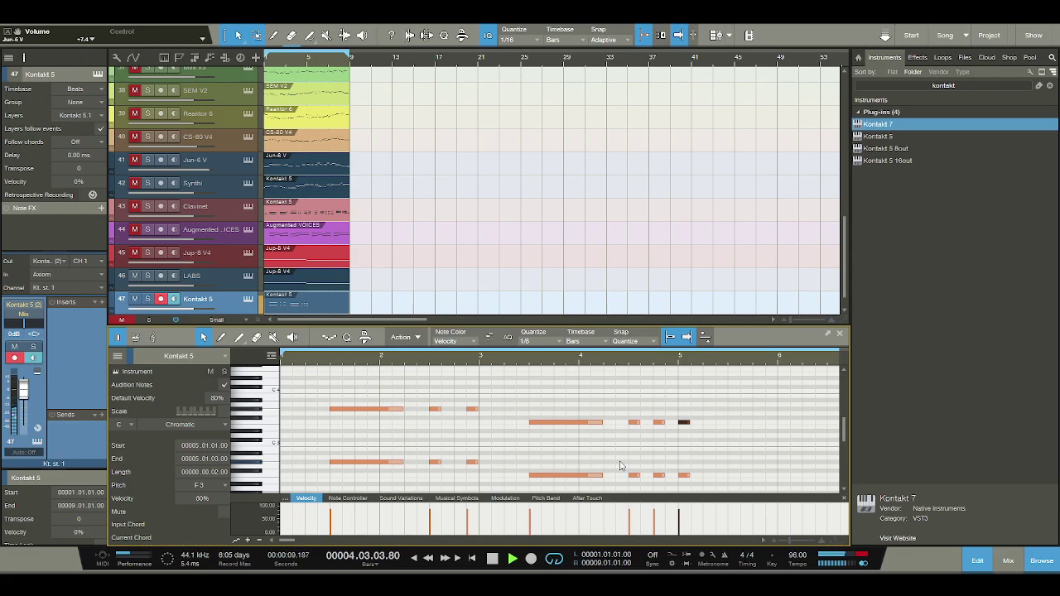
key("space")
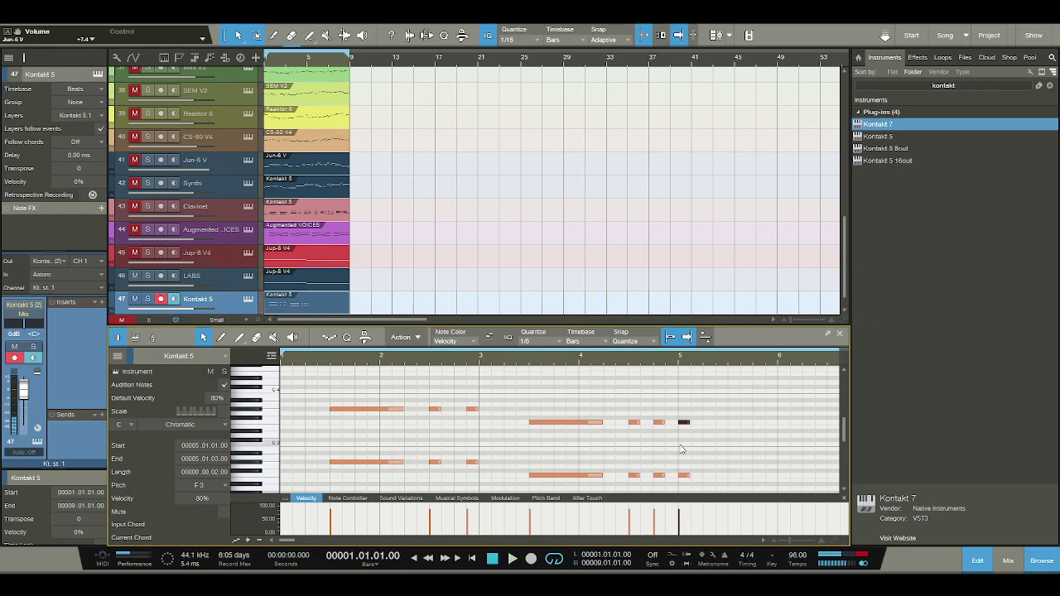
- Add eighth-note D#3 and D#2 at beat 5.2 and play the phrase
double_click(709, 431)
left_click_drag(709, 479, 709, 483)
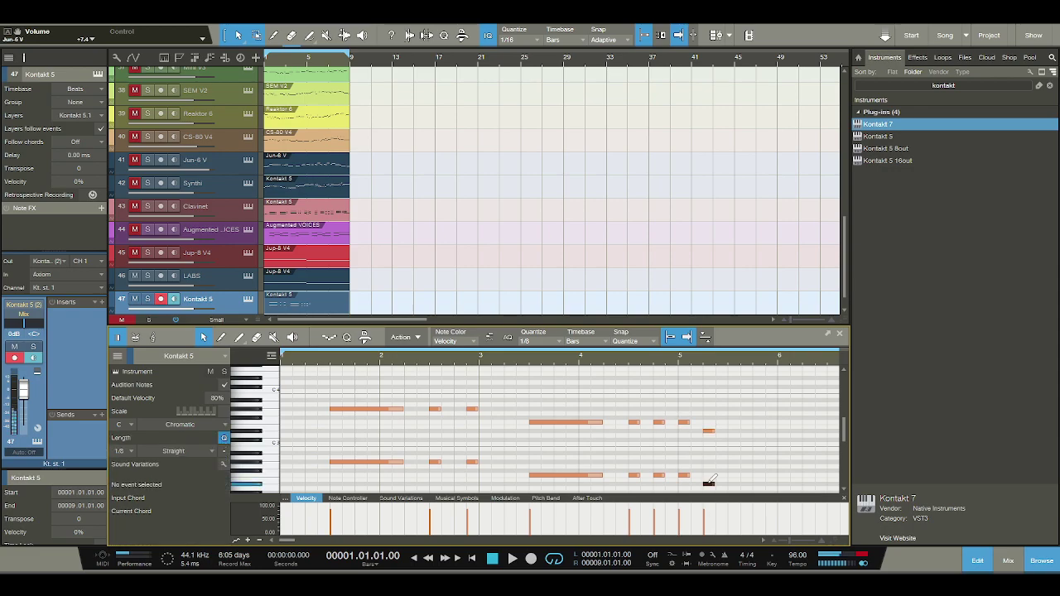
left_click(507, 561)
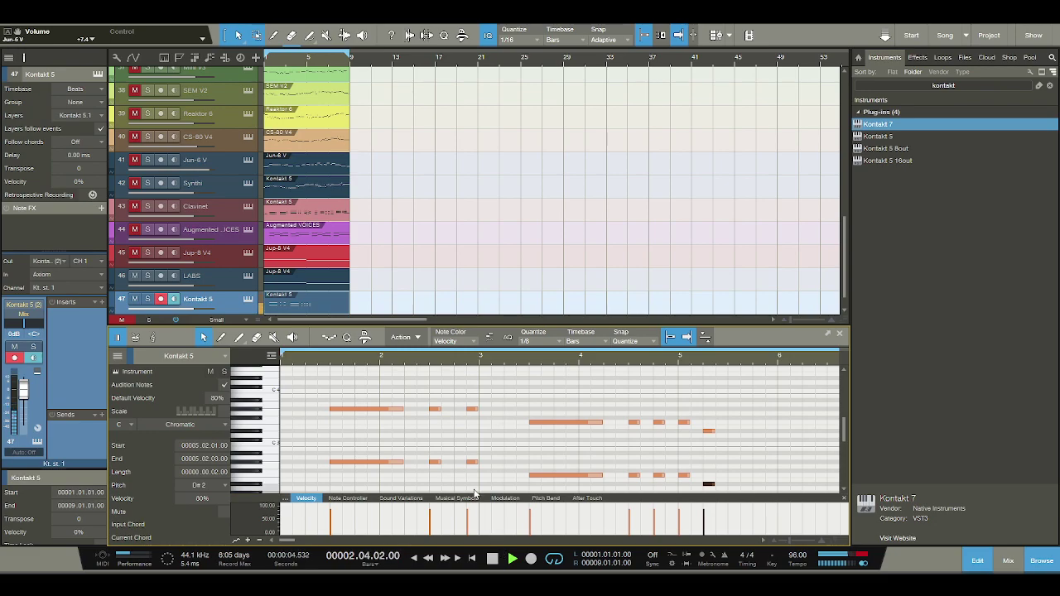
key("space")
- Add eighth-note G#3 and G#2 at beat 3.2 and play the phrase
left_click(509, 408)
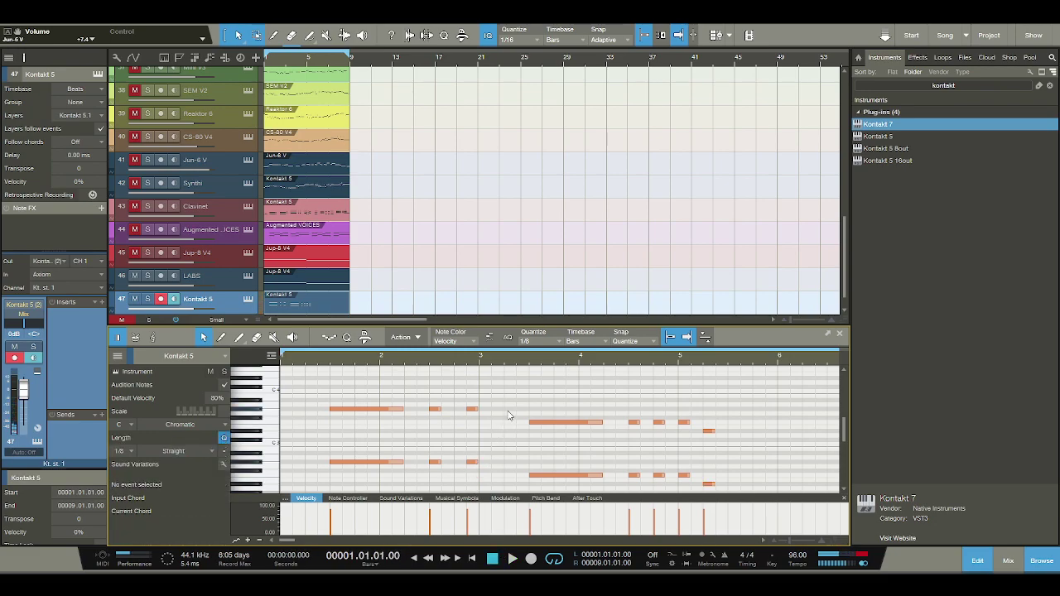
left_click(504, 462)
left_click(511, 560)
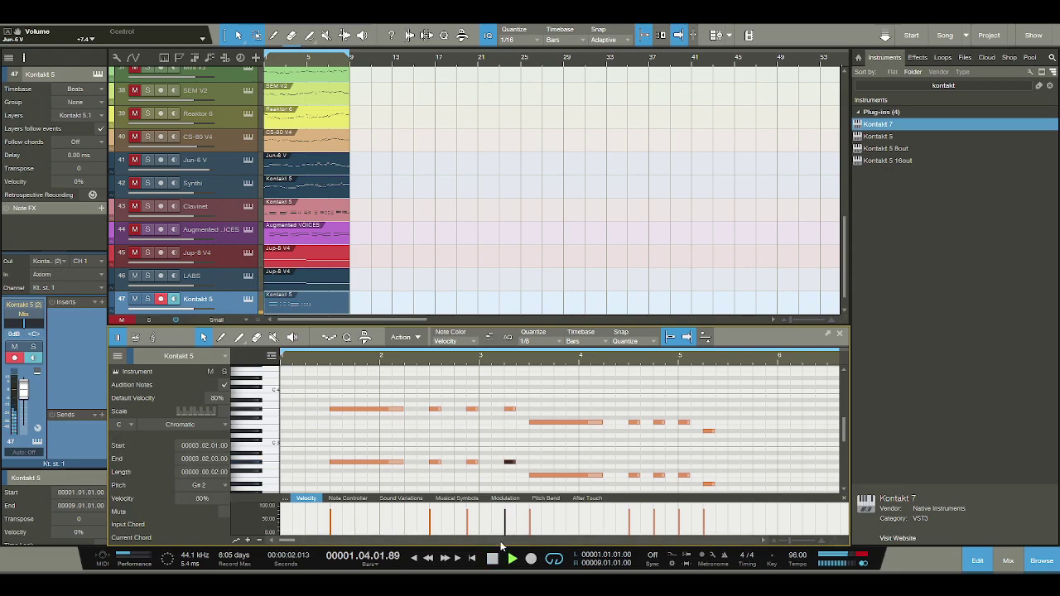
key("space")
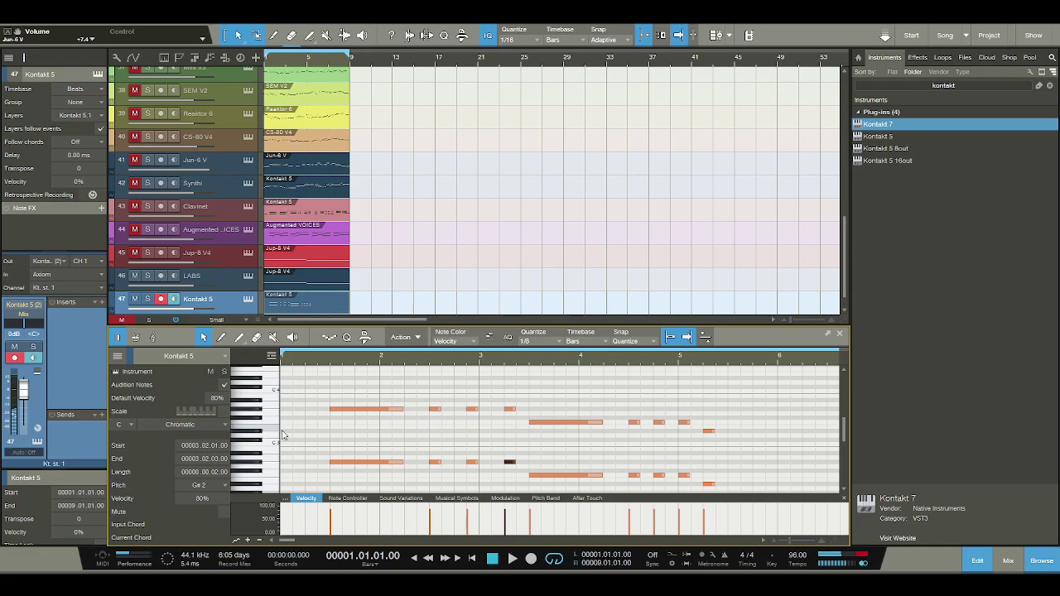
- Harmonise the G# notes with D#3 at beats 1.3, 2.3 and just before bar 3, plus C#3 at beat 3.2, and audition
left_click_drag(332, 431, 404, 439)
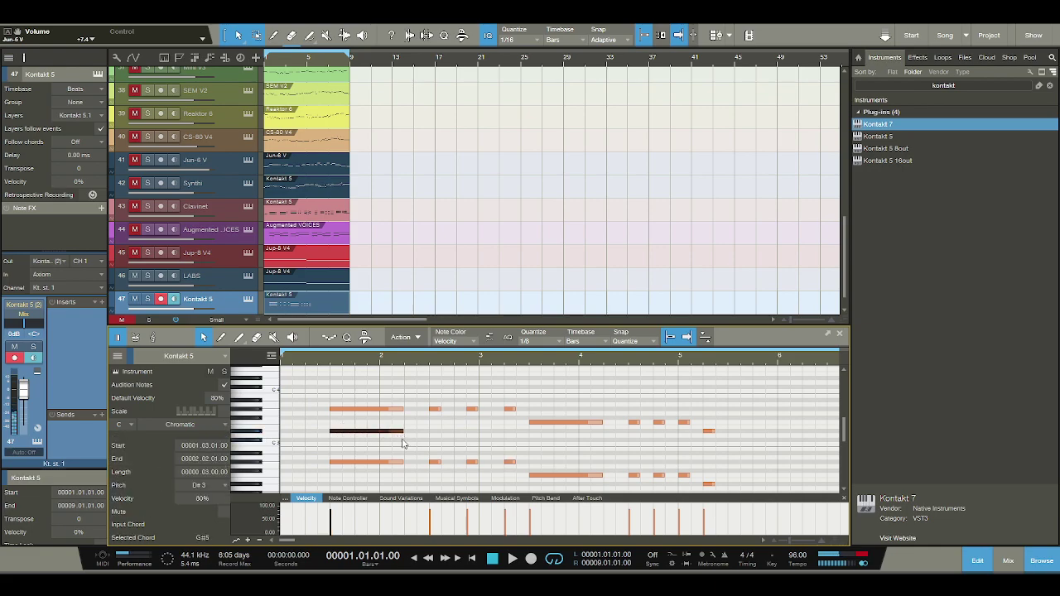
left_click(511, 560)
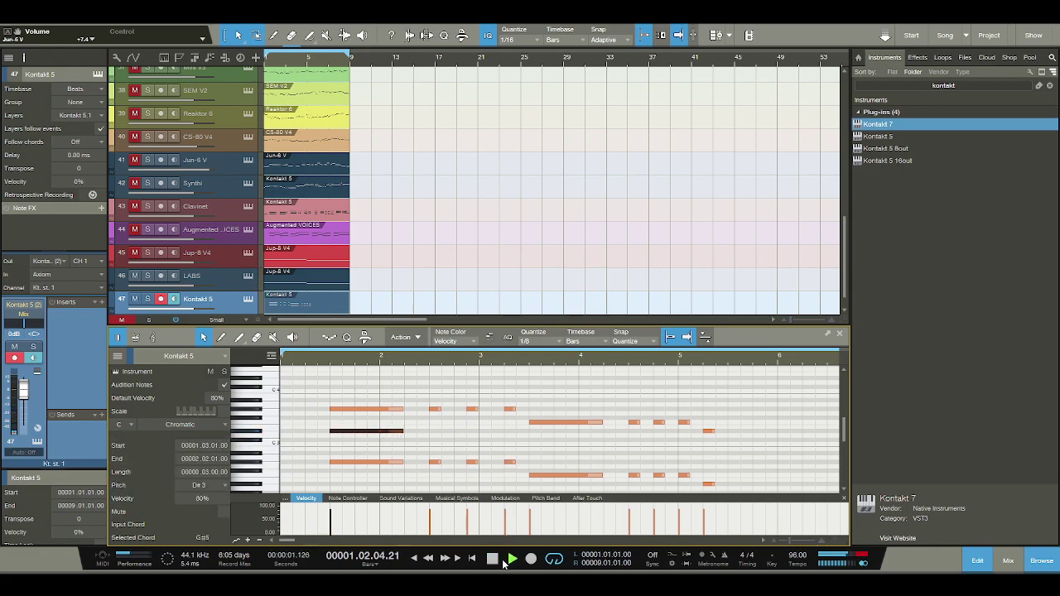
left_click(432, 430)
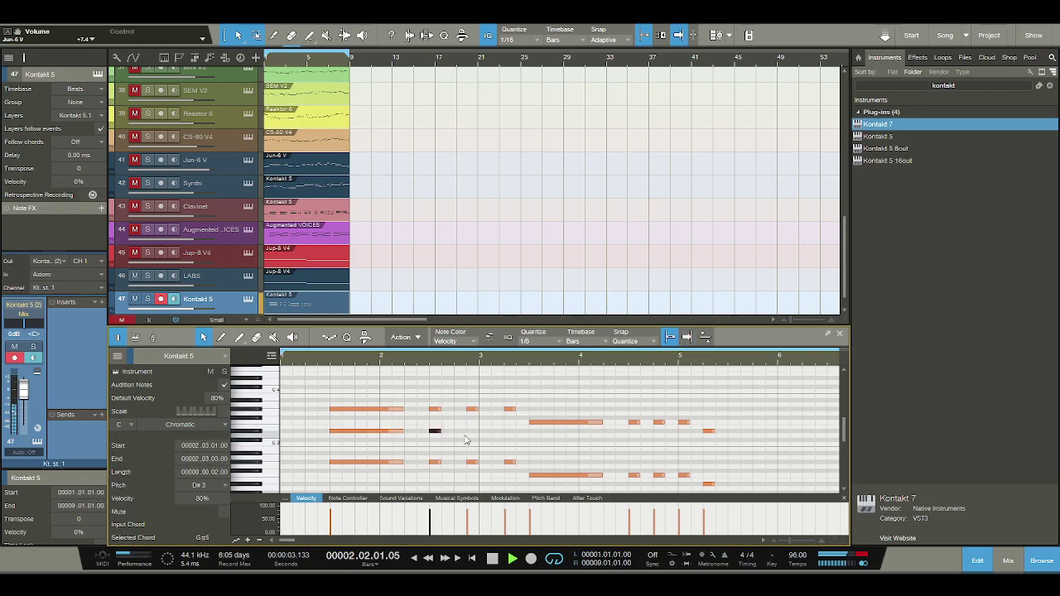
left_click(507, 444)
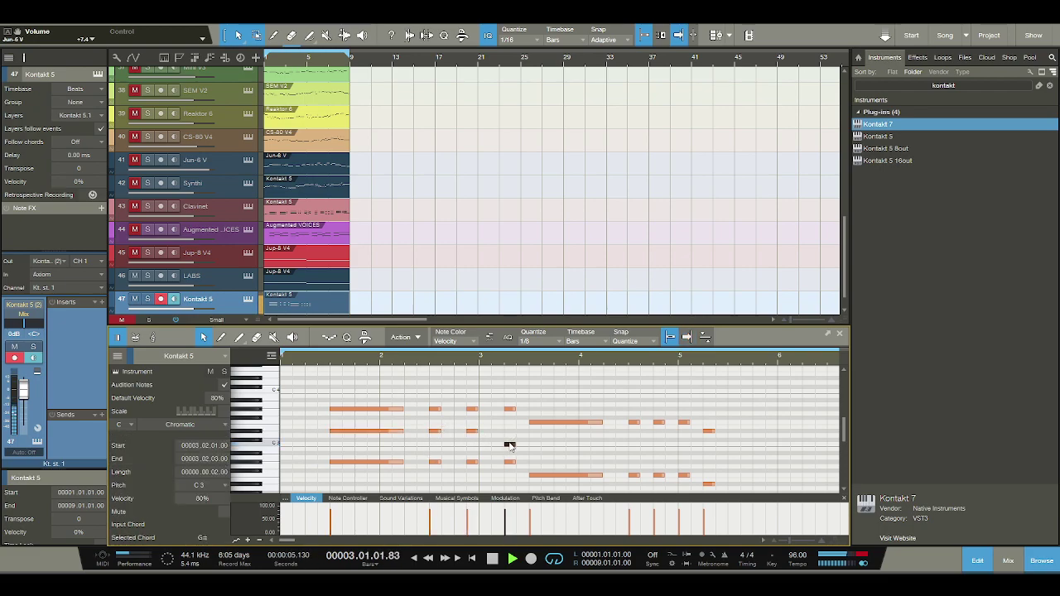
left_click(507, 442)
key("space")
left_click(512, 559)
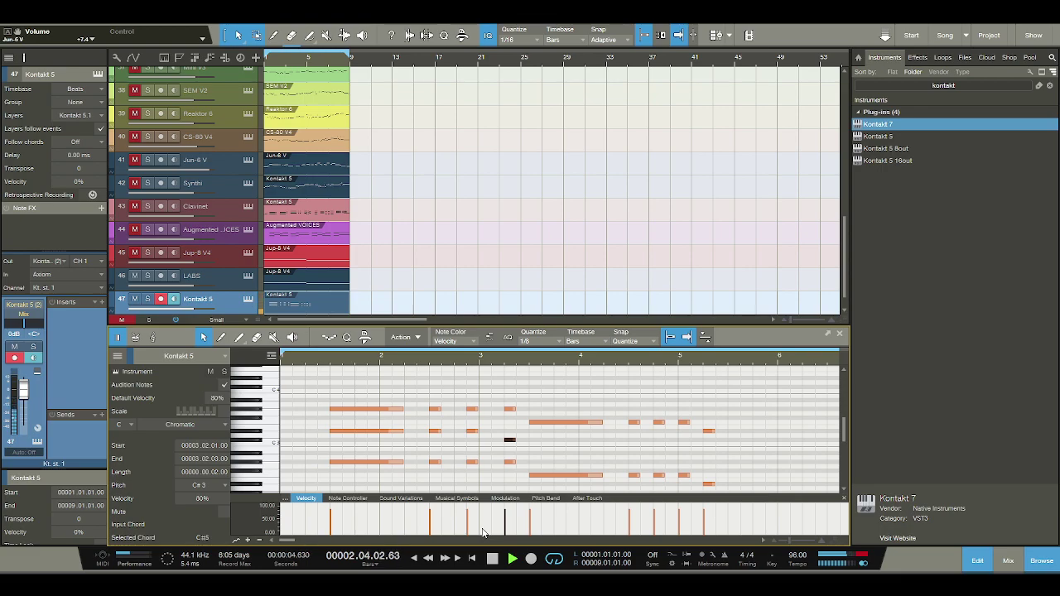
key("space")
- Add a three-beat C#3 note at beat 3.3 between the long F notes and listen to it
double_click(533, 449)
left_click_drag(534, 448, 600, 440)
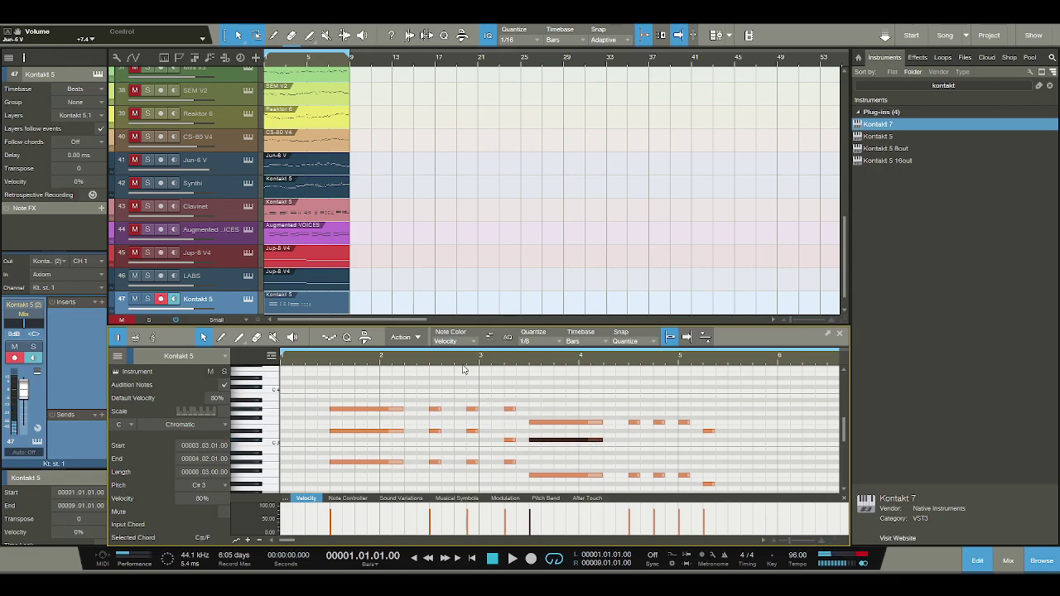
key("space")
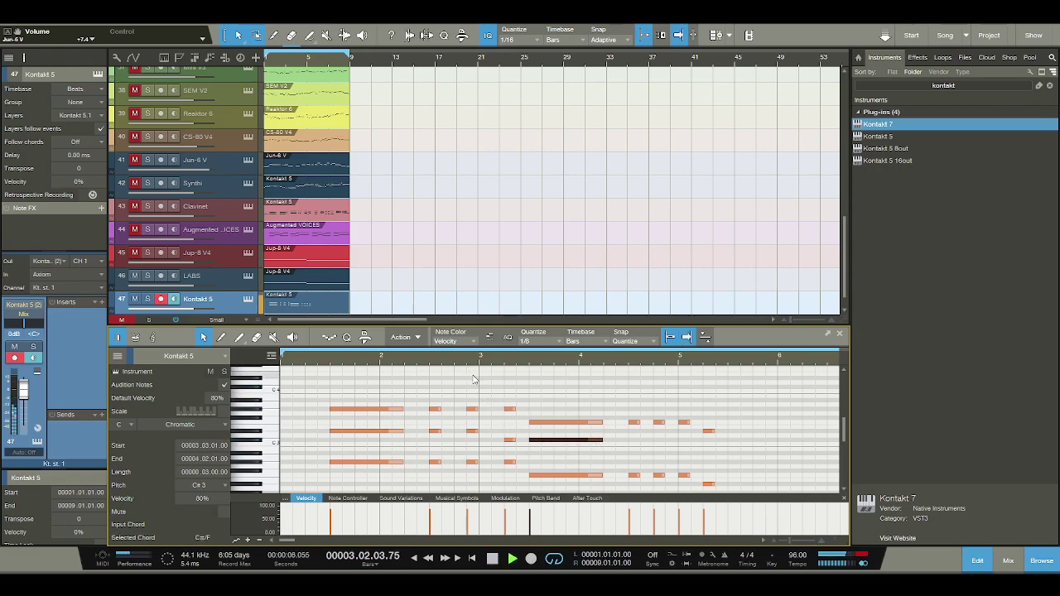
key("space")
- Add eighth-note C#3 at beats 4.3, 4.4 and 5.1 and A#2 at beat 5.2, and play the part
left_click(632, 444)
left_click(634, 440)
left_click(658, 440)
left_click(683, 440)
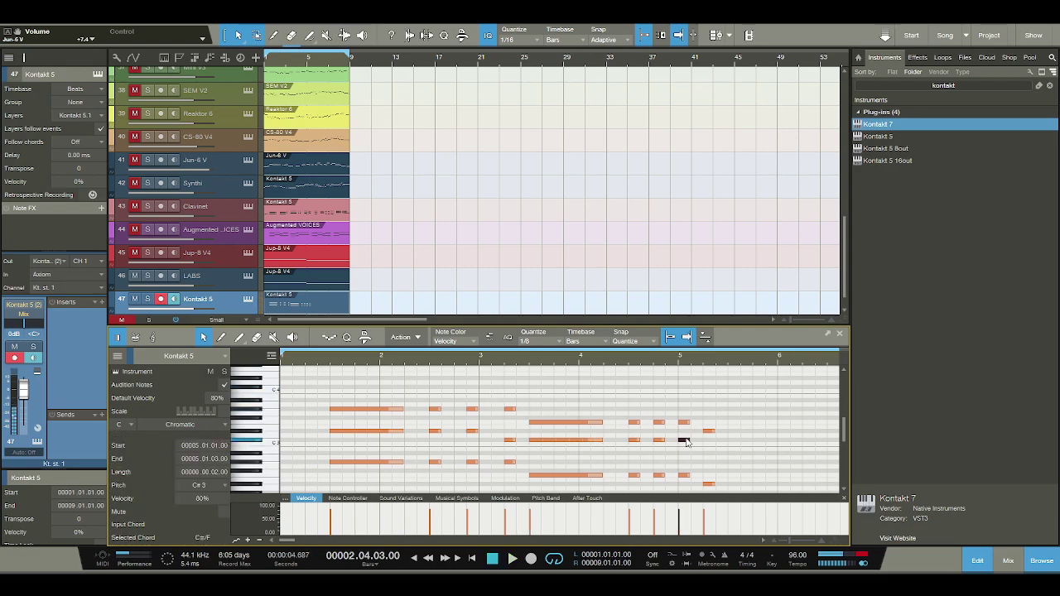
left_click(706, 453)
key("space")
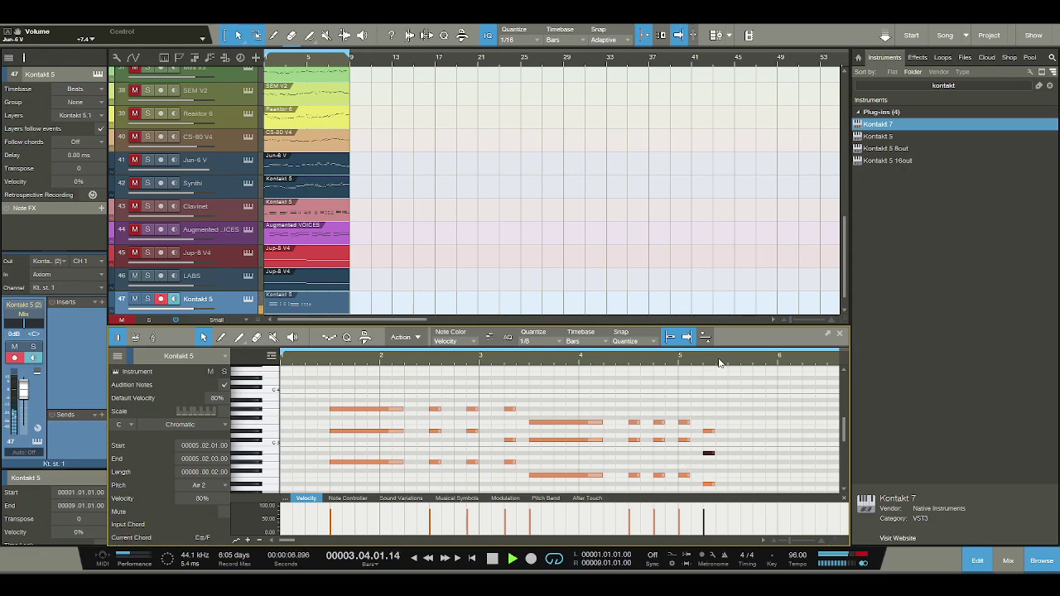
- Raise the A#2 note at beat 5.2 to B2 and play the part
left_click_drag(719, 362, 656, 358)
scroll(657, 358, "up", 2)
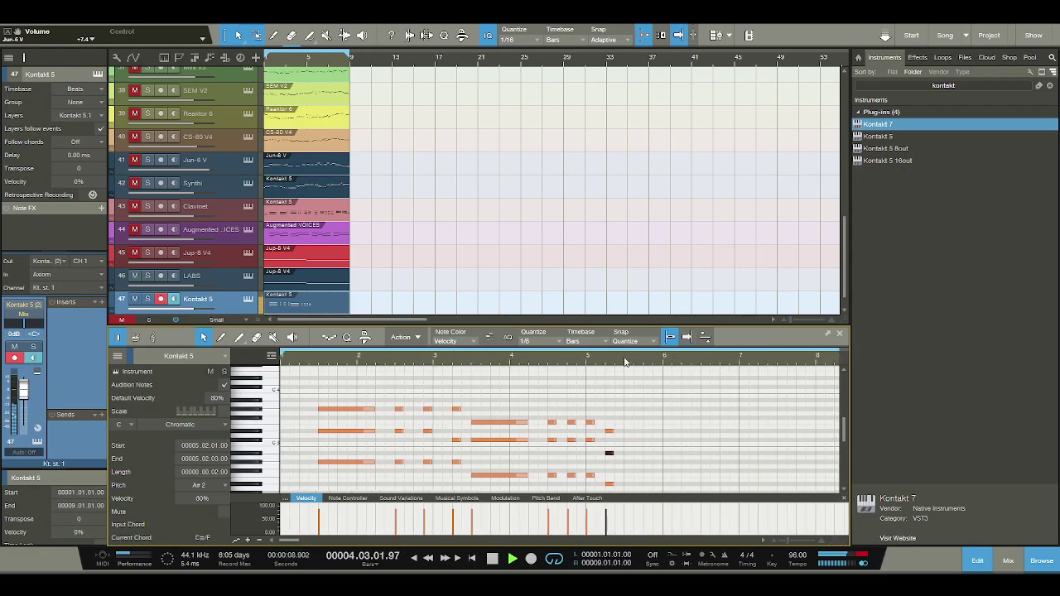
key("space")
left_click_drag(610, 453, 609, 448)
key("space")
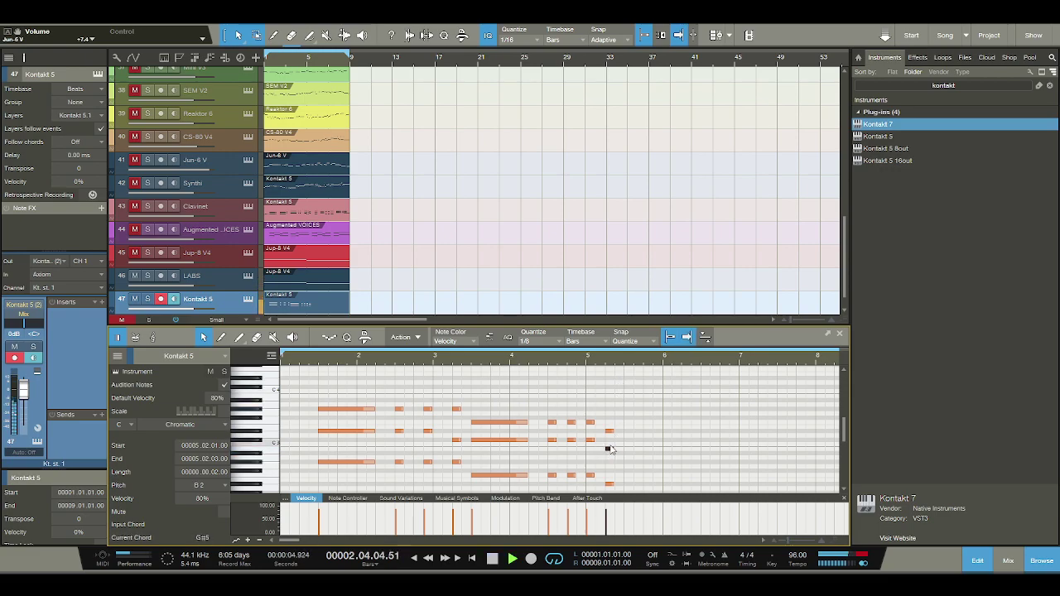
key("space")
- Copy the opening phrase from beats 1.3 to 3.2 so the copy starts at beat 5.3, and play it
left_click_drag(465, 476, 312, 390)
key("d")
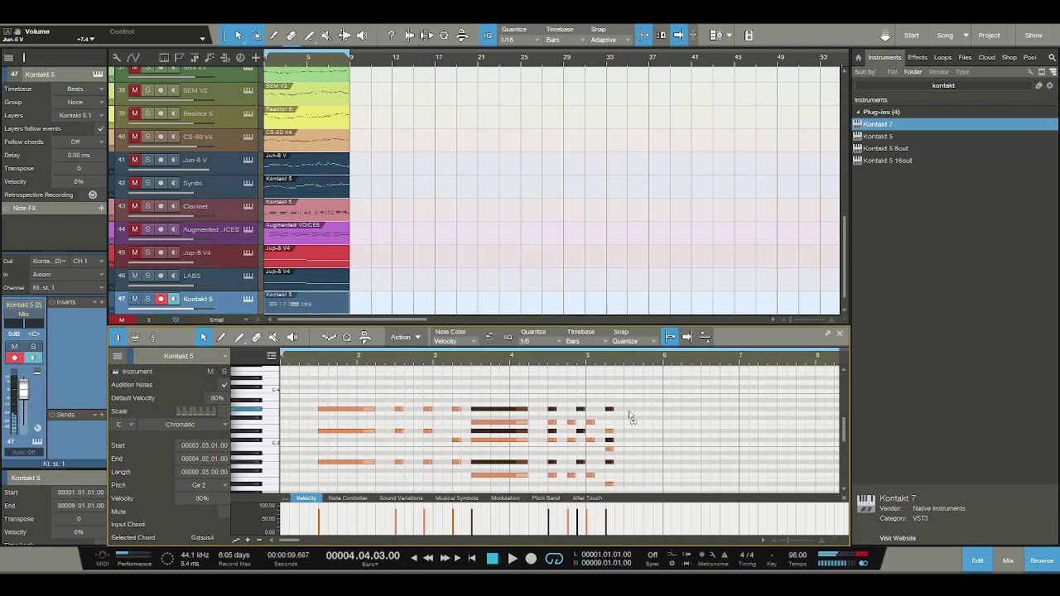
key("d")
key("space")
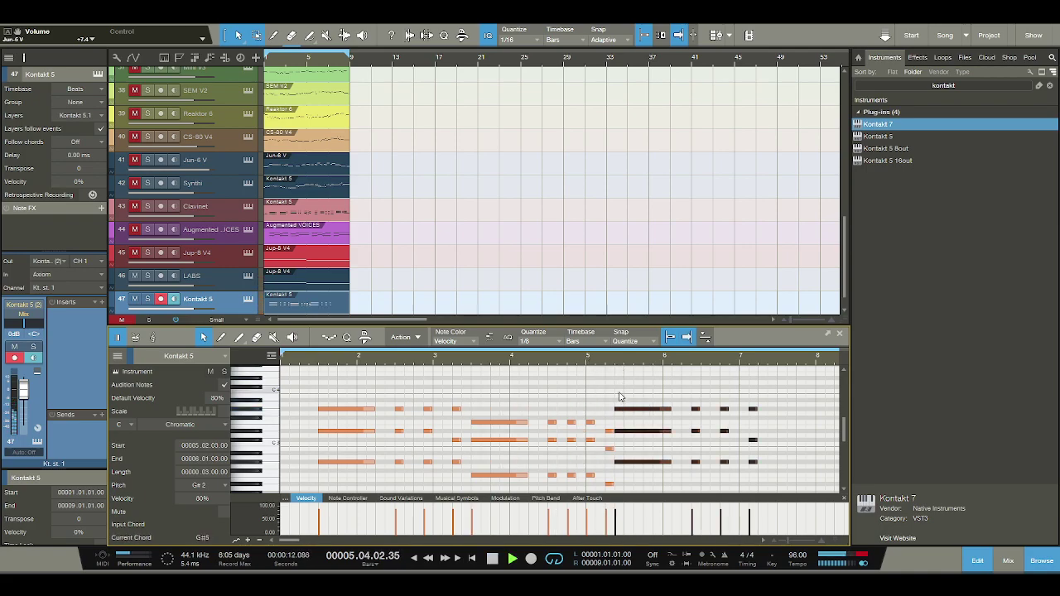
key("space")
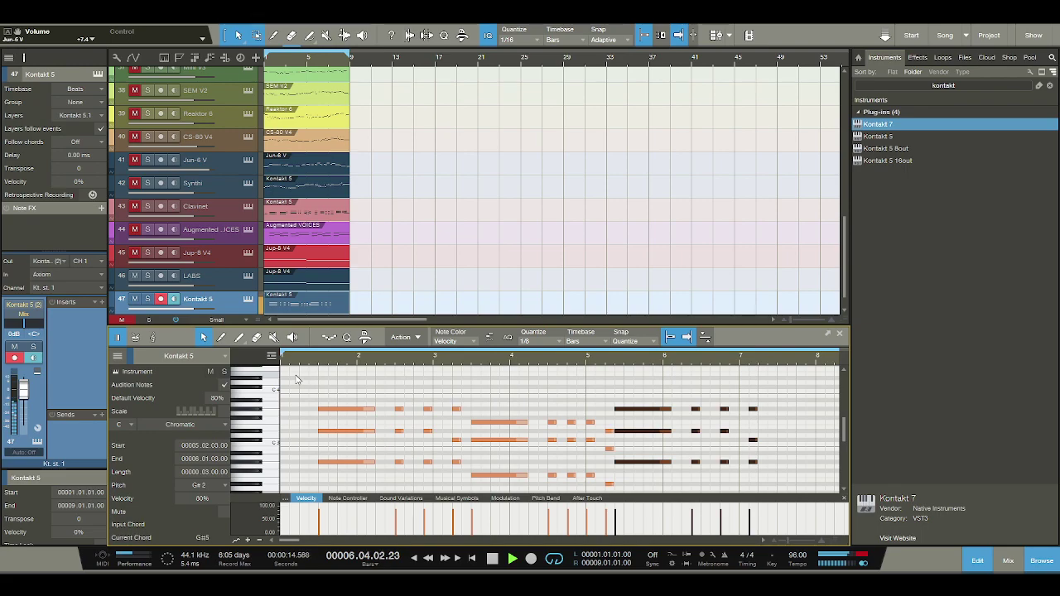
key("space")
left_click_drag(624, 409, 634, 412)
key("alt+2")
key("space")
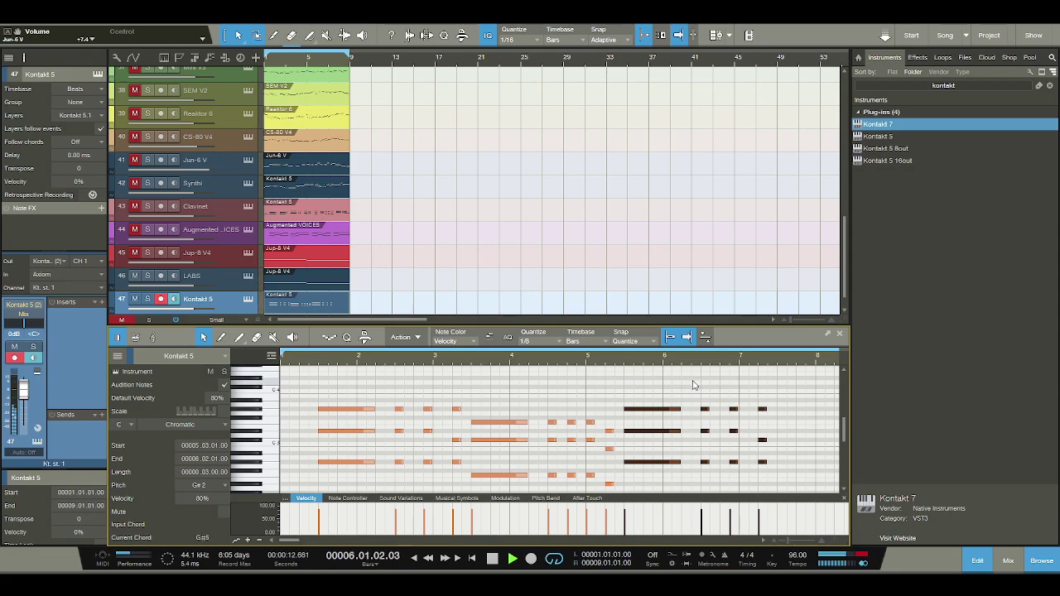
- Raise the chord notes at beat 7.2 from C#3 to F3, G#3 to A#3 and G#2 to A#2, and audition
left_click_drag(718, 362, 674, 361)
left_click(733, 432)
left_click_drag(719, 441, 719, 422)
key("space")
key("space")
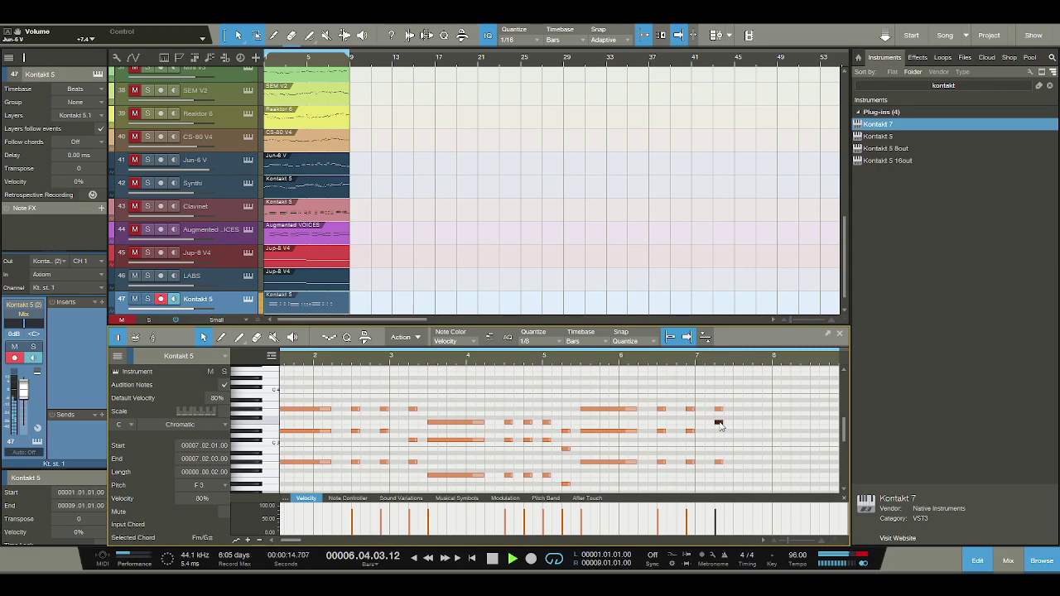
key("space")
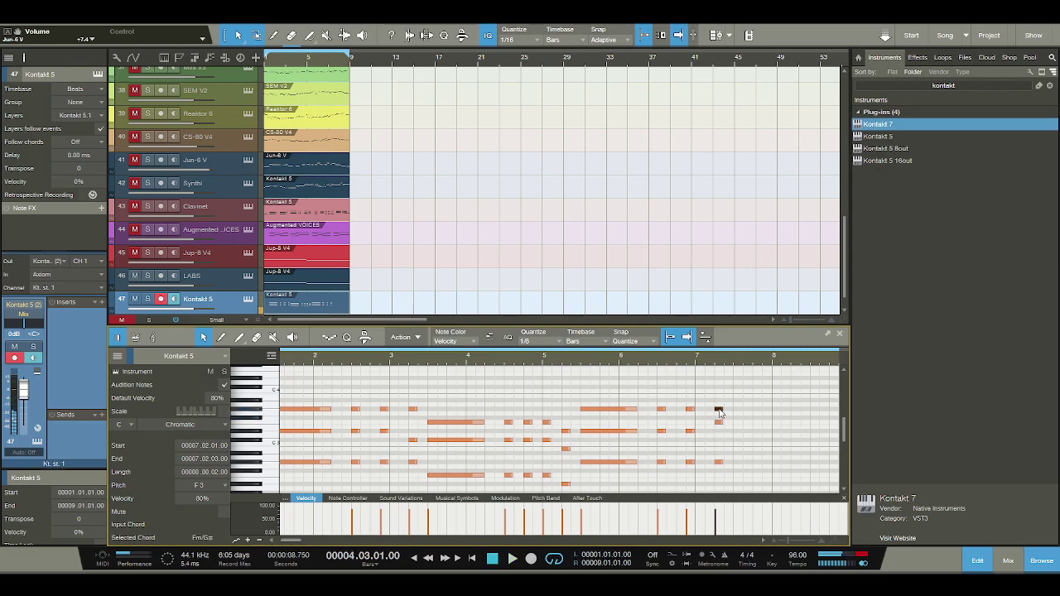
left_click_drag(720, 414, 719, 401)
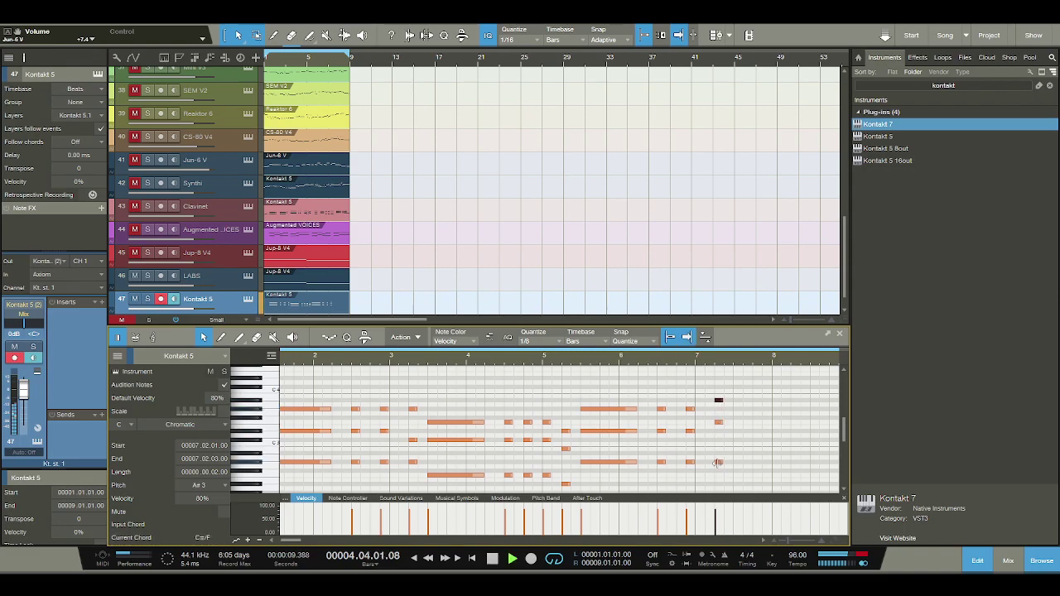
left_click_drag(718, 462, 721, 459)
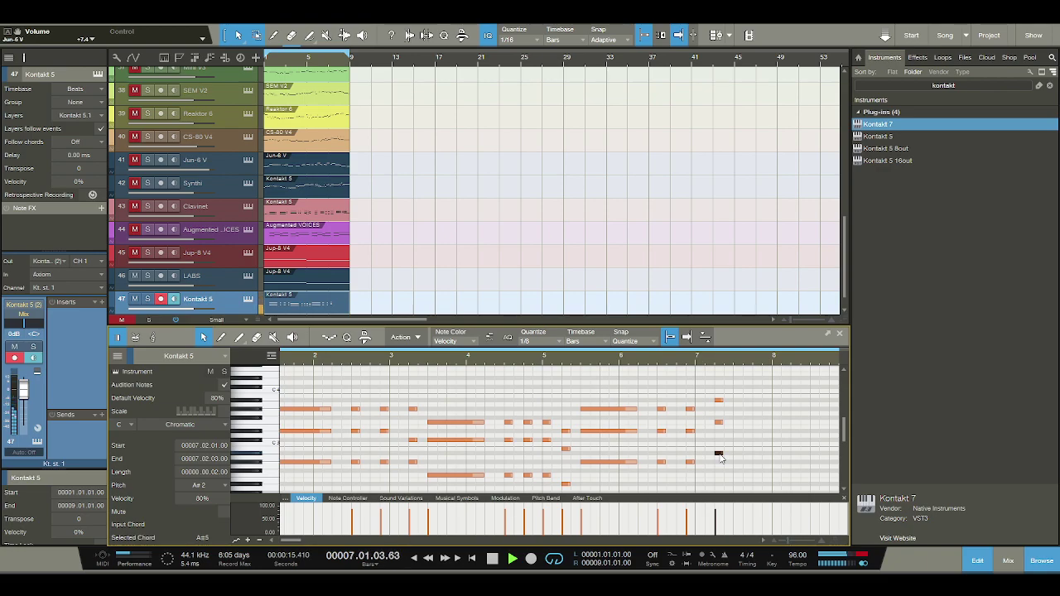
key("space")
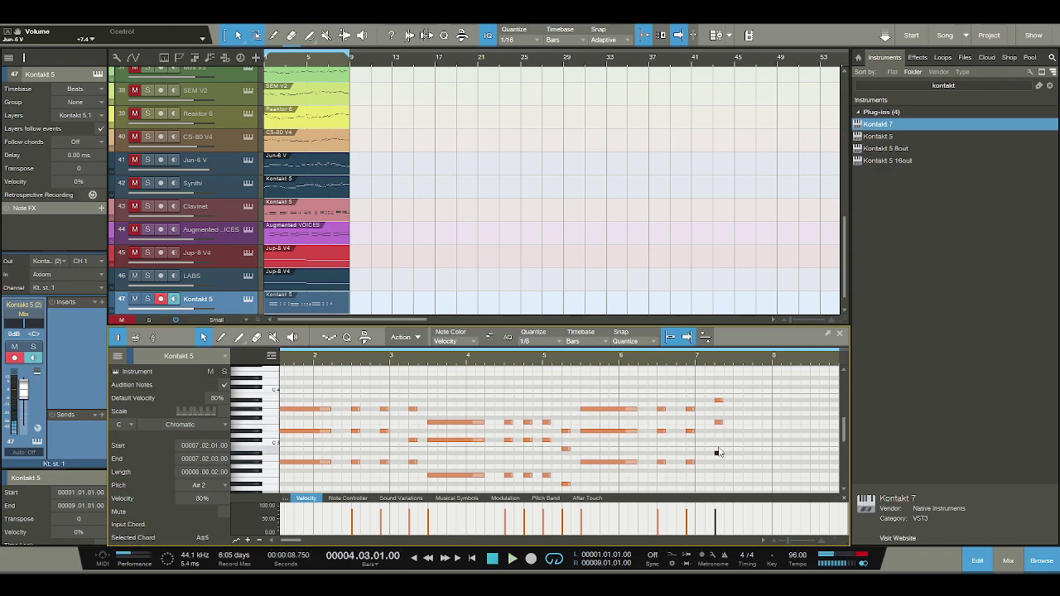
- Add a three-beat B3 note at beat 7.3 and listen to it
left_click(728, 393)
left_click(727, 399)
left_click_drag(728, 398, 740, 400)
left_click_drag(743, 397, 761, 397)
left_click(660, 357)
key("space")
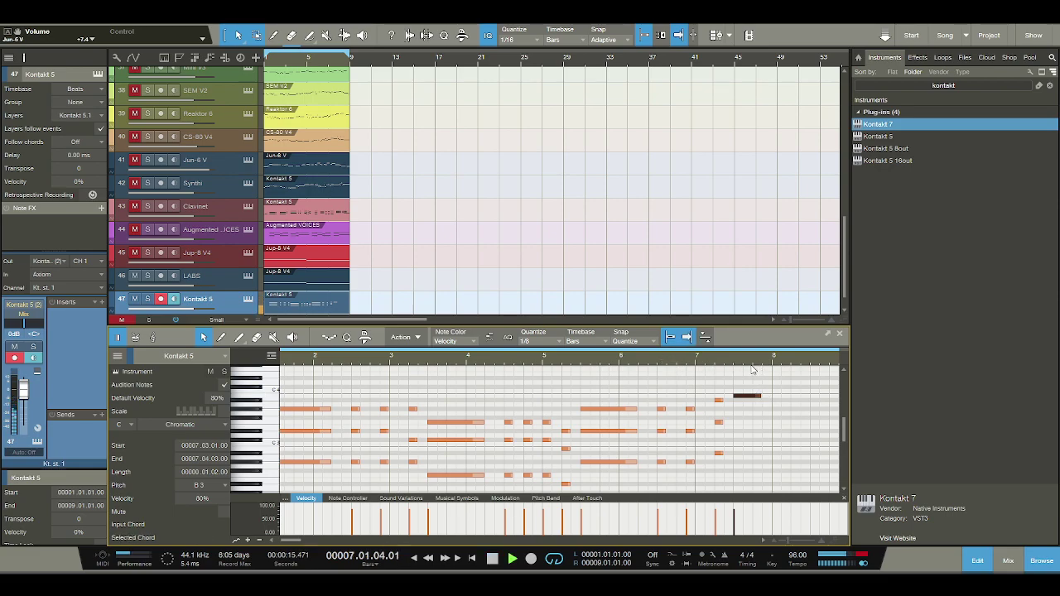
key("space")
left_click_drag(759, 396, 790, 398)
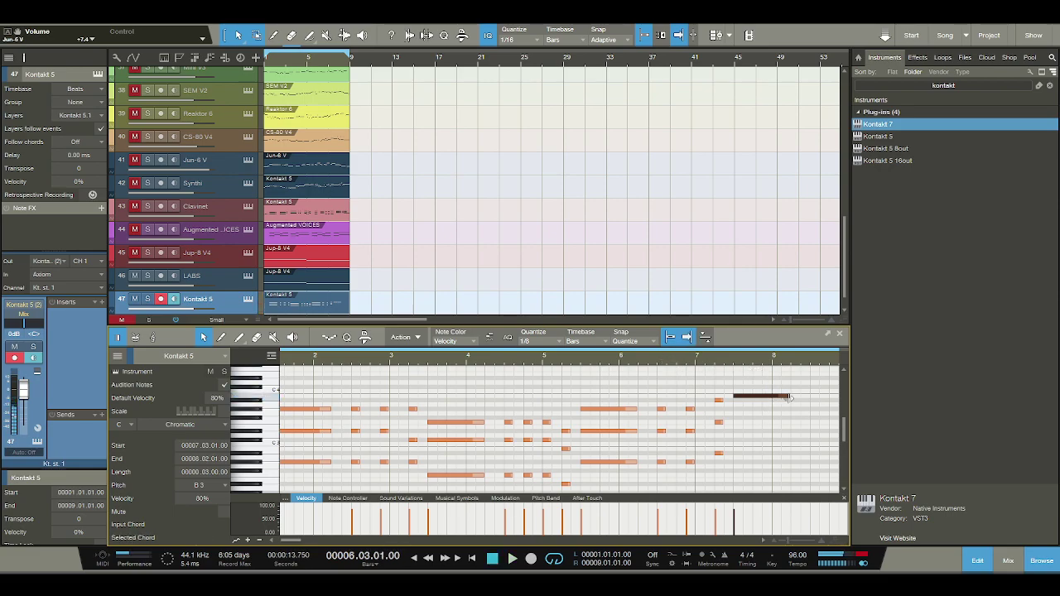
- Harmonise the long B3 at beat 7.3 with three-beat B2 and G3 notes, and play the passage
left_click(737, 451)
left_click_drag(736, 451, 778, 447)
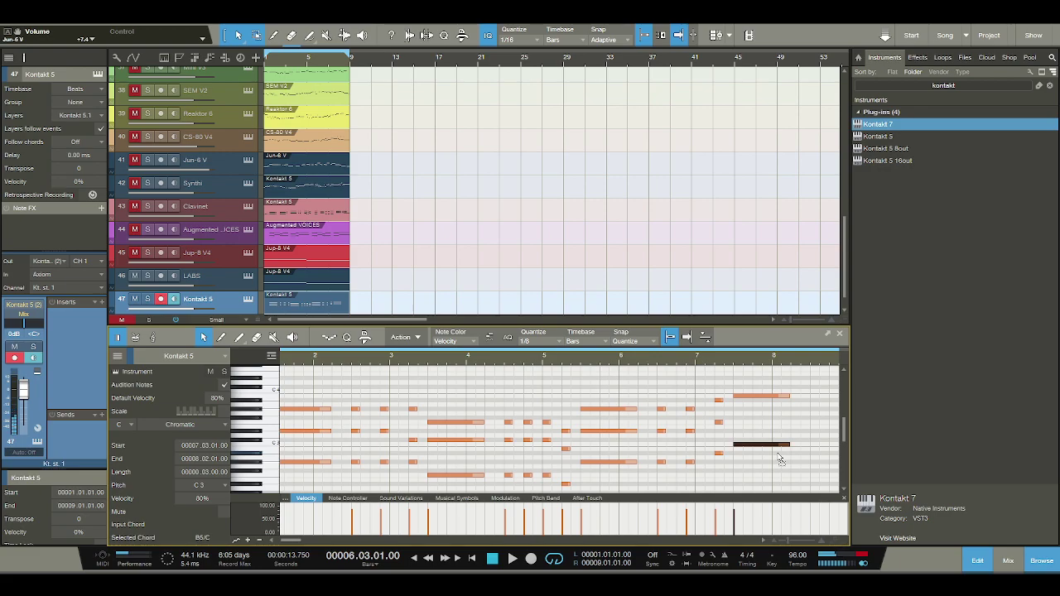
left_click(737, 420)
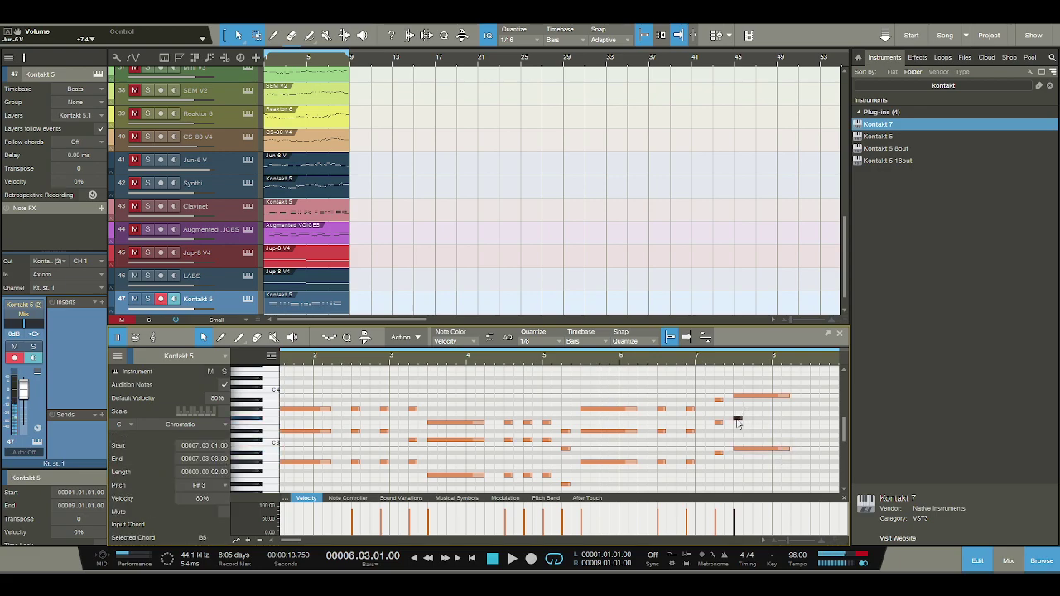
left_click_drag(779, 419, 790, 419)
left_click(686, 337)
key("space")
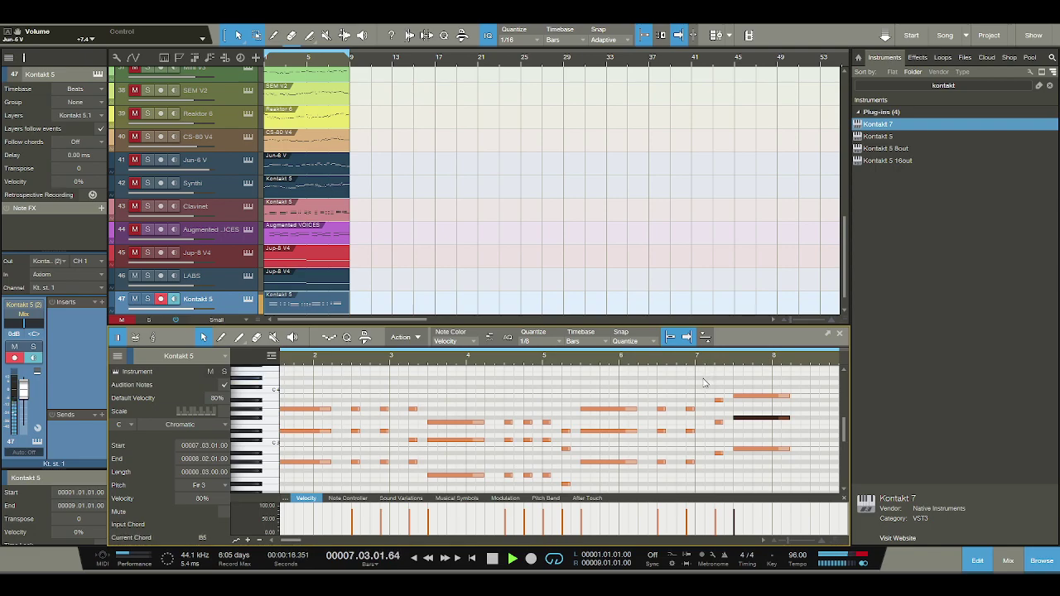
left_click_drag(753, 419, 754, 415)
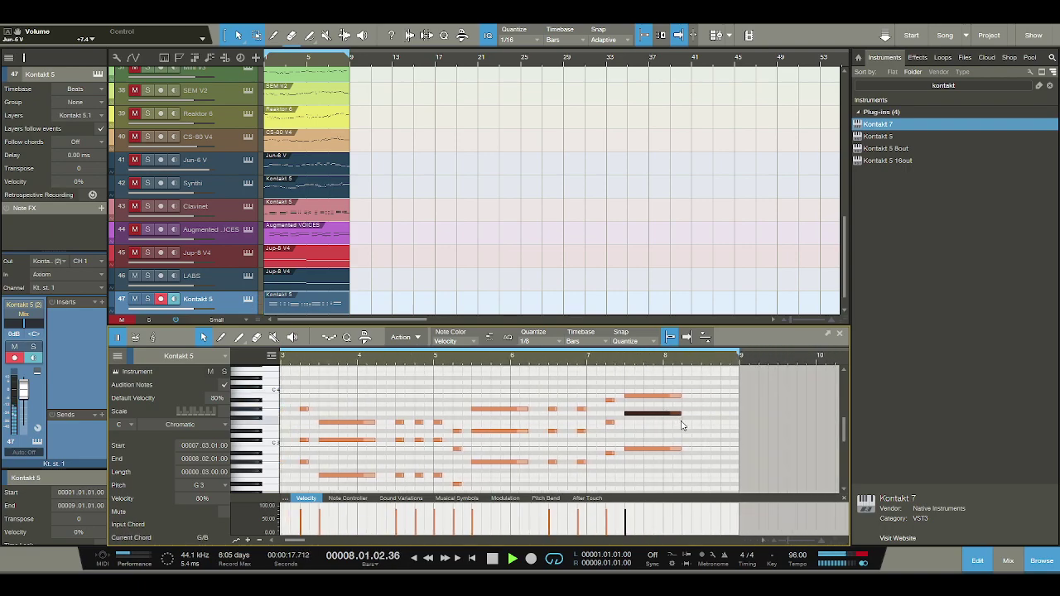
key("space")
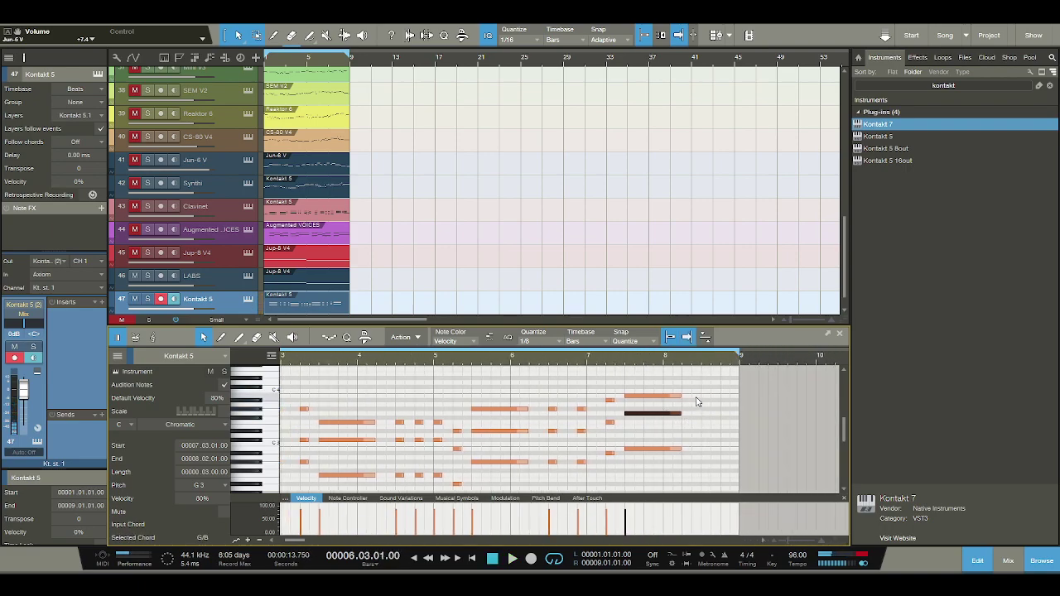
- Try a one-beat chord of B3, G3 and B2 at beat 8.3, play it, and delete it
left_click(702, 396)
double_click(704, 414)
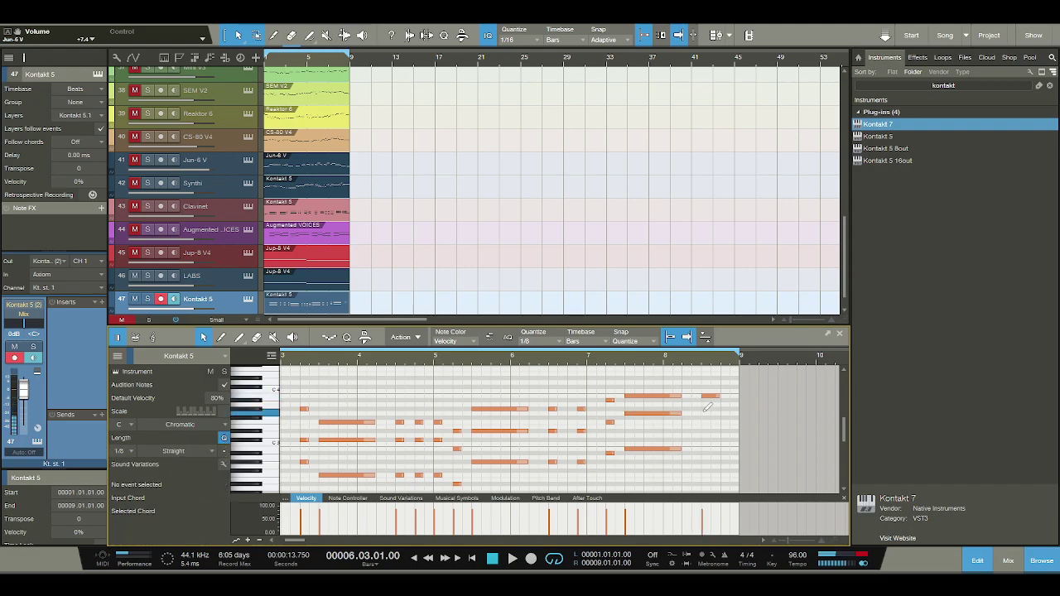
left_click(706, 449)
left_click(707, 453)
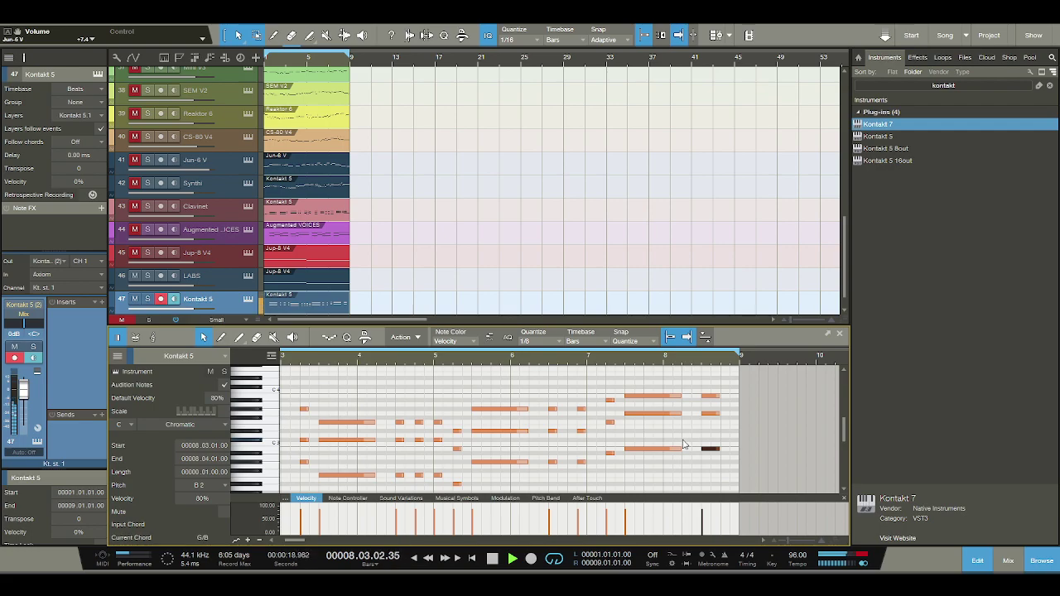
key("space")
mouse_move(718, 396)
left_mouse_down()
mouse_move(730, 396)
mouse_move(729, 413)
left_mouse_up()
left_click_drag(729, 466, 700, 385)
key("Delete")
- Try a rising run of staggered eighth notes B2, G3 and B3 from beat 8.3 to 8.4, and play it
double_click(704, 454)
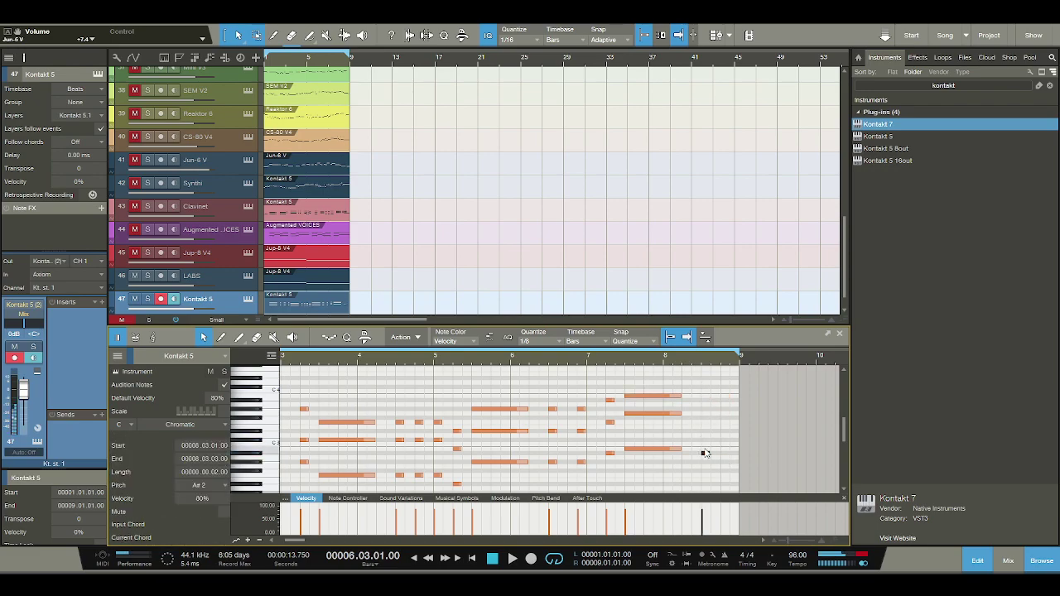
double_click(705, 454)
double_click(706, 449)
left_click(716, 413, "ctrl")
double_click(725, 396)
key("space")
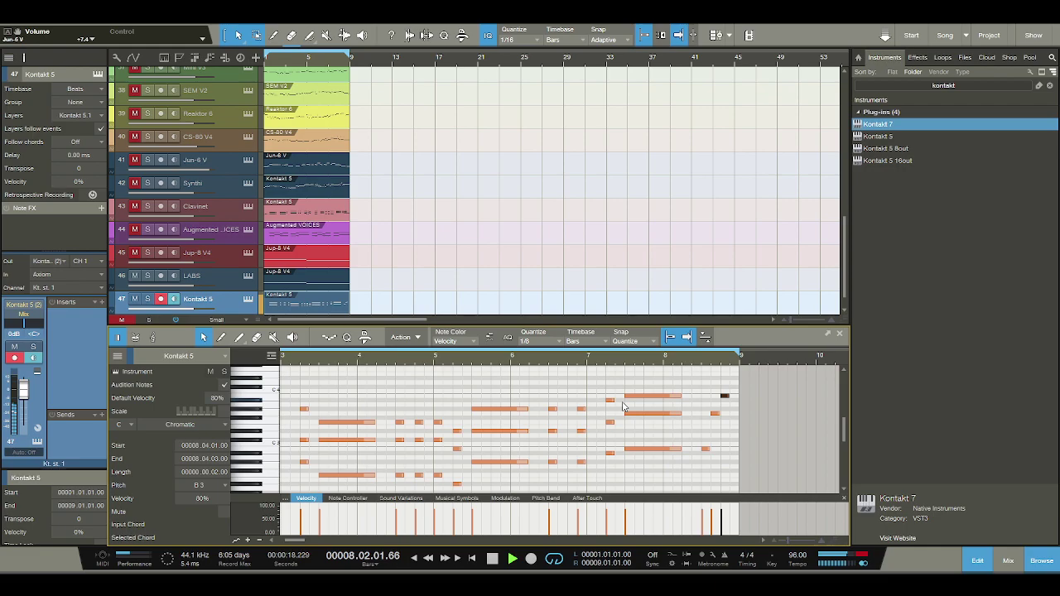
key("space")
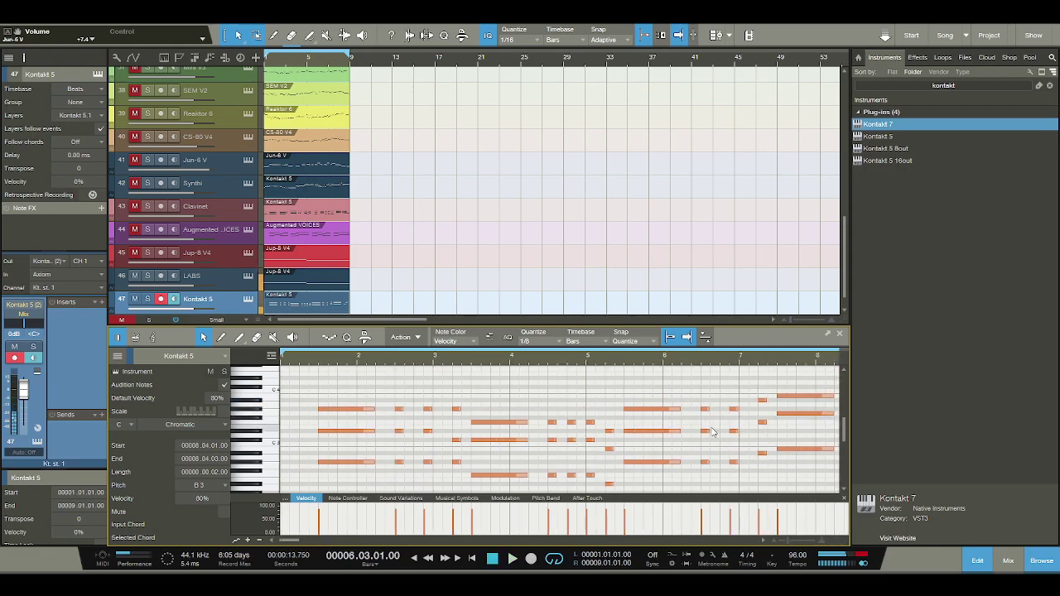
- Delete the three staggered eighth notes near the end of bar 8
left_click_drag(668, 359, 630, 344)
left_click(579, 448)
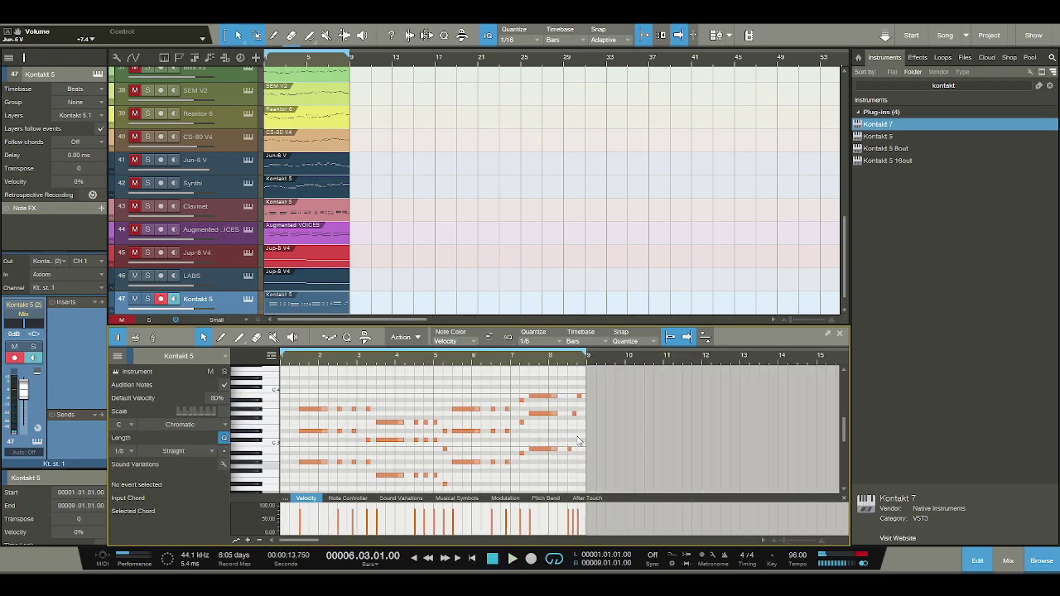
left_click_drag(570, 395, 565, 390)
key("Delete")
- Try extending the long chord at beat 7.3 to beat 8.4, play it, and shorten it back to beat 8.2
left_click_drag(572, 452, 579, 399)
left_click(520, 362)
key("space")
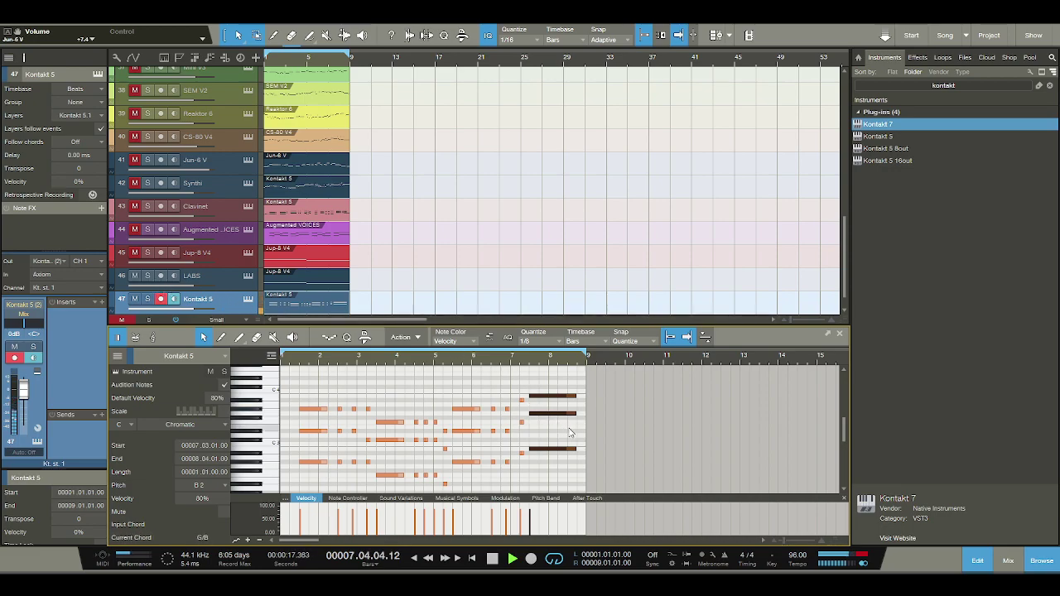
key("space")
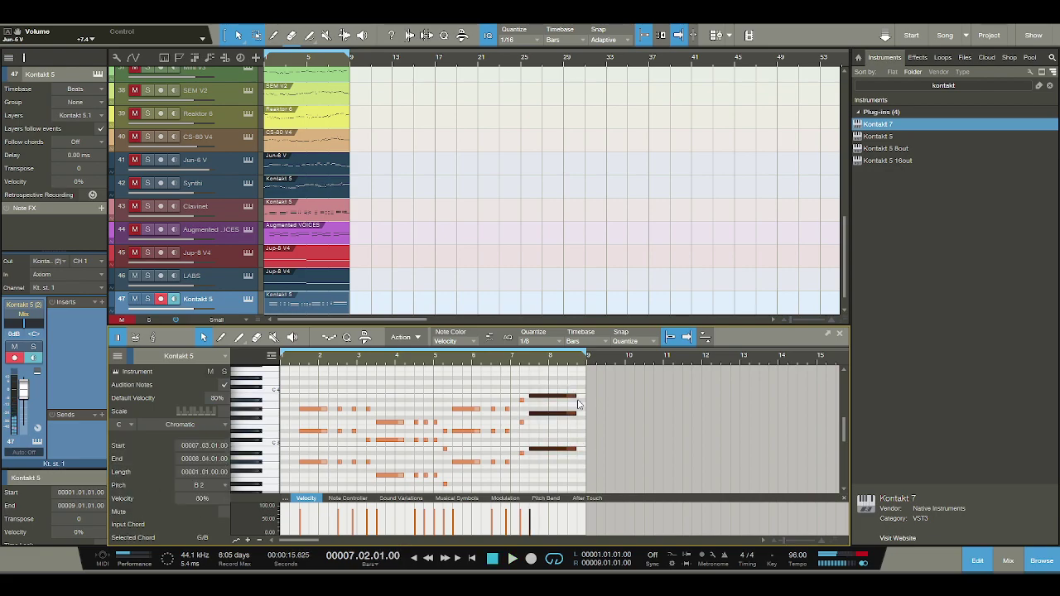
mouse_move(577, 397)
left_mouse_down()
mouse_move(559, 398)
mouse_move(576, 403)
left_mouse_up()
- Add a two-beat chord of D#4, G#3 and D#3 at beat 8.2 and play it
scroll(560, 401, "up", 2)
double_click(560, 392)
left_click_drag(564, 361, 598, 454)
double_click(554, 432)
double_click(554, 454)
key("space")
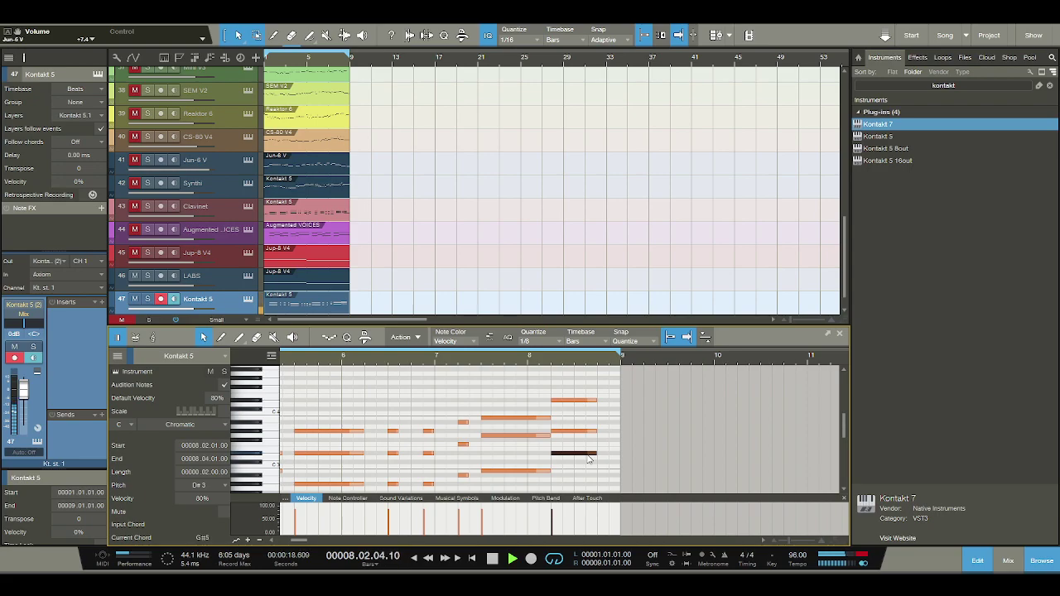
key("space")
- Extend the final chord at beat 8.2 to the start of bar 9 and play the part
left_click_drag(603, 461, 619, 402)
key("space")
key("w")
key("w")
key("w")
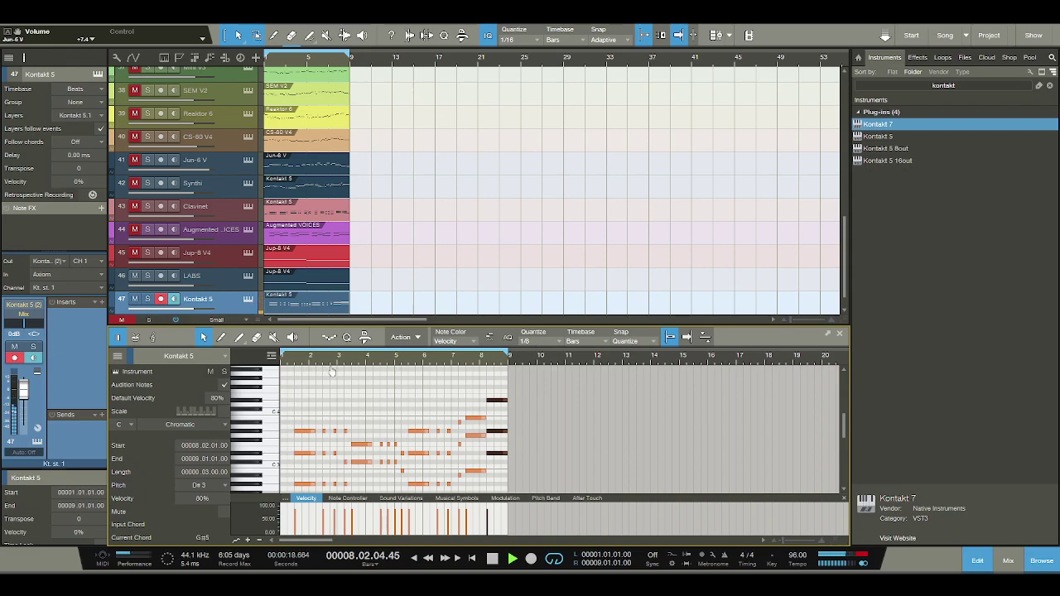
key("e")
key("e")
key("e")
key("space")
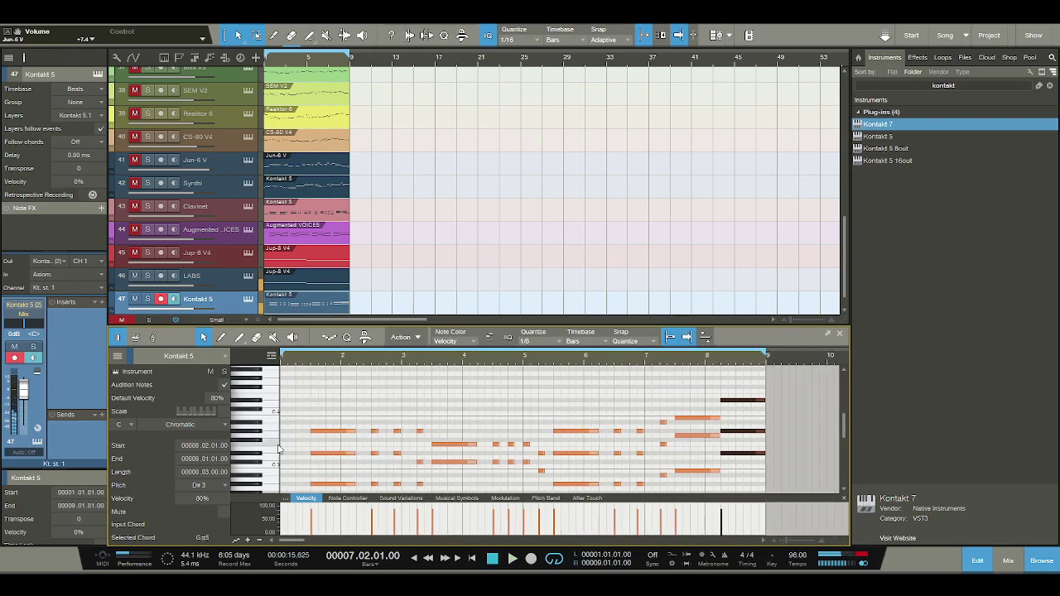
key("space")
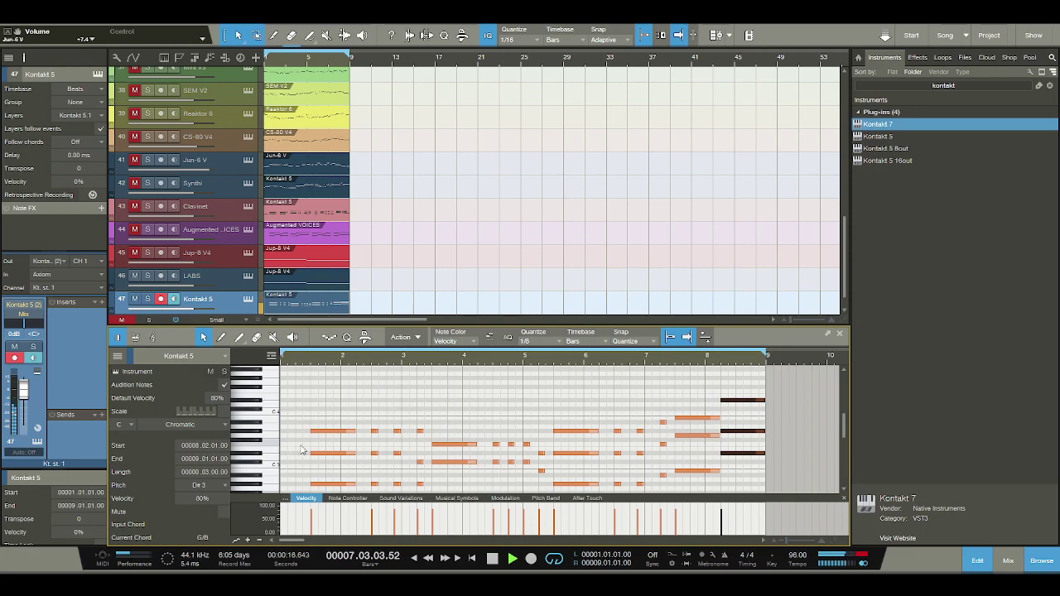
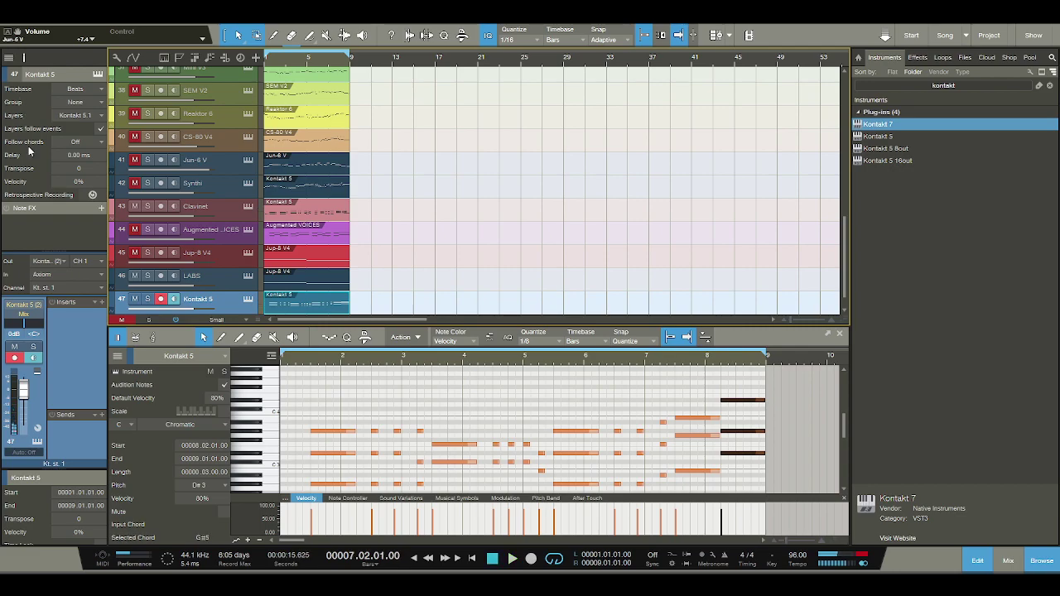
- Close the note editor and unmute all the muted instrument tracks
left_click(28, 151)
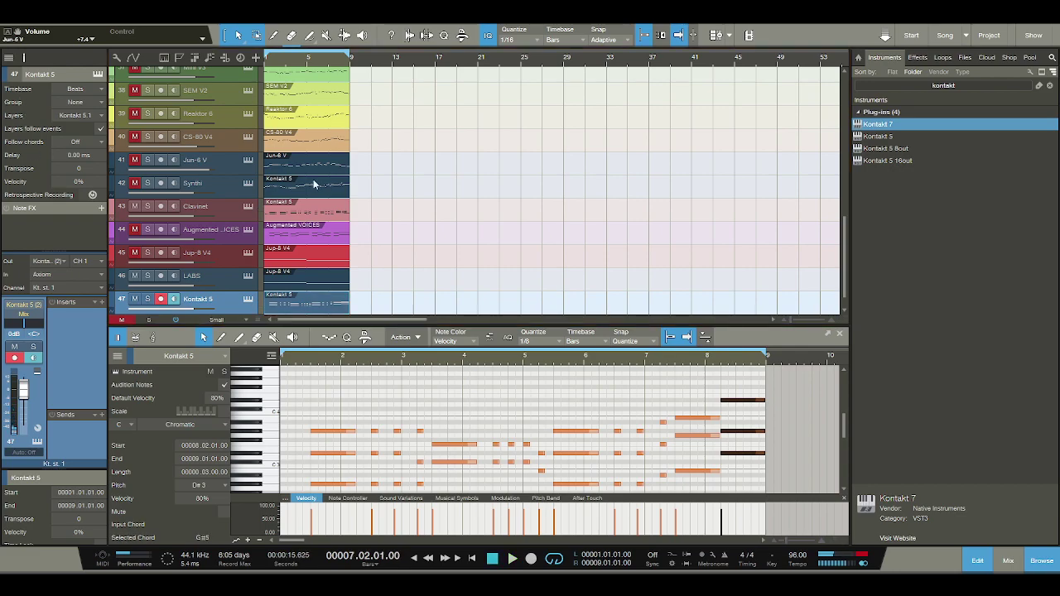
left_click(977, 561)
scroll(501, 399, "up", 2)
scroll(501, 398, "down", 2)
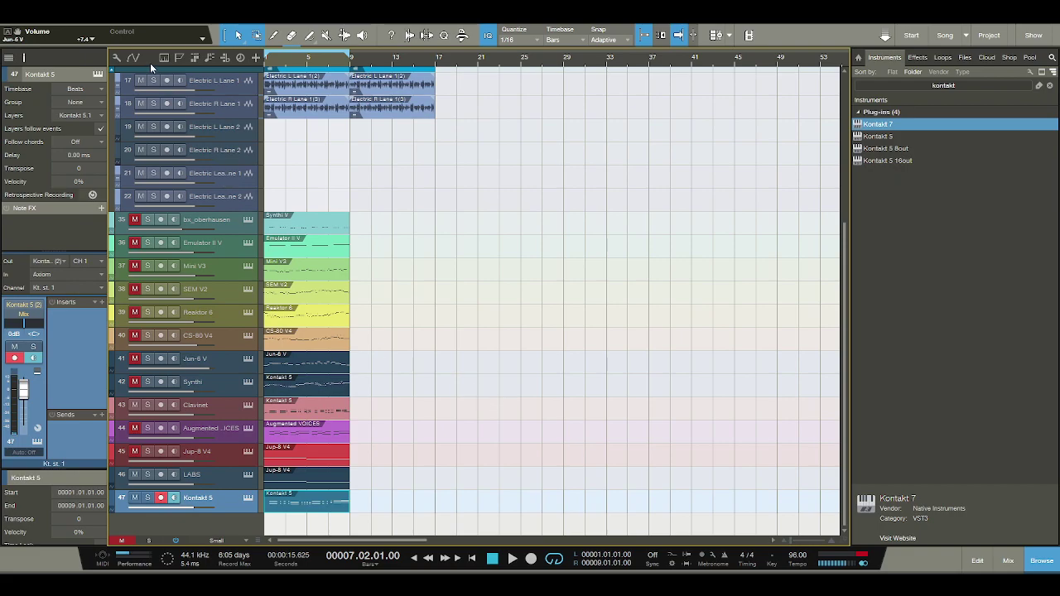
scroll(153, 182, "up", 3)
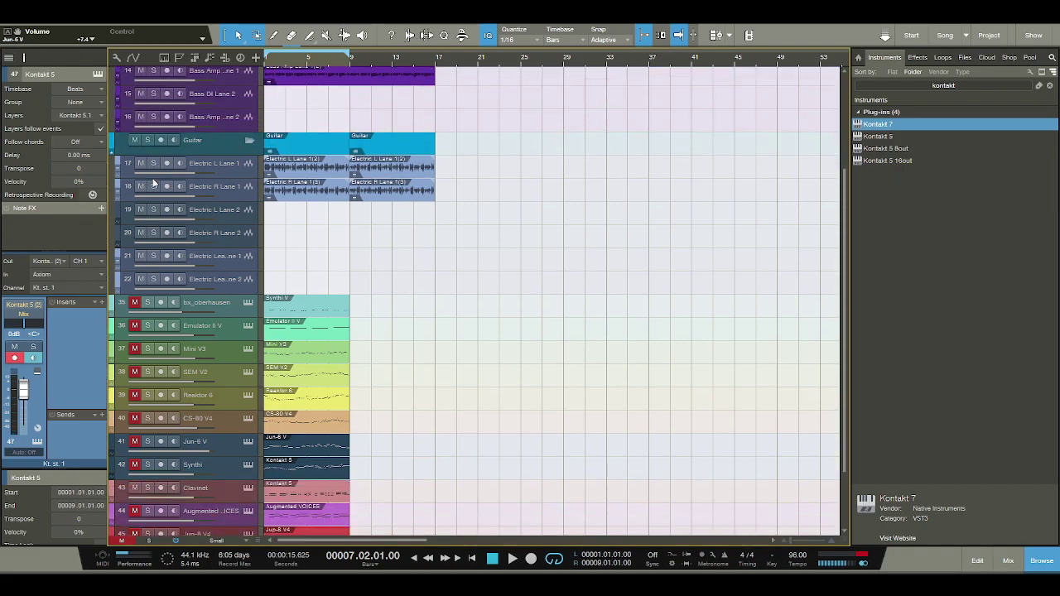
scroll(153, 182, "down", 3)
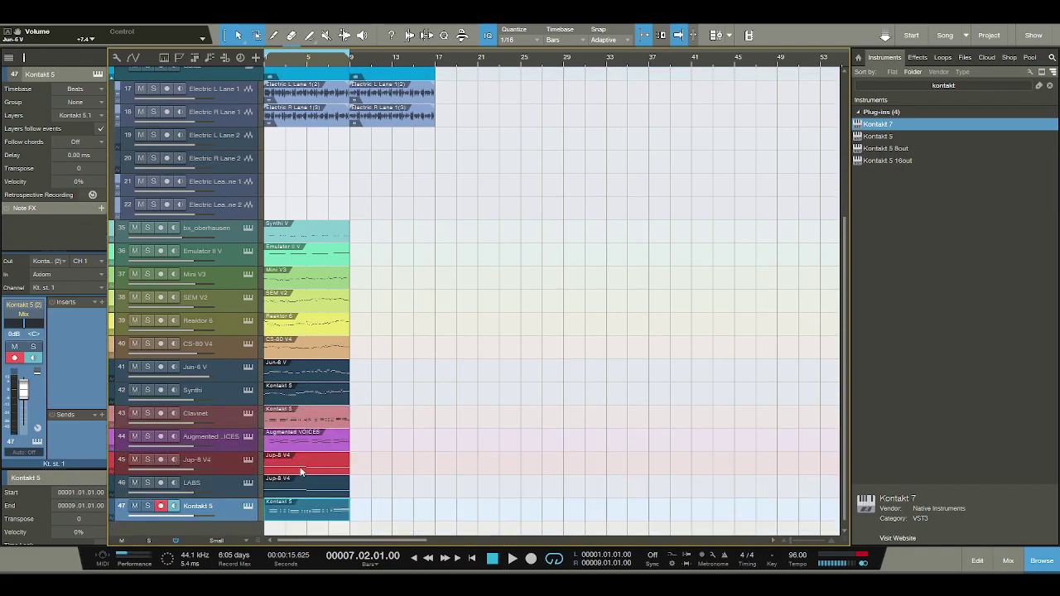
- Move the instrument parts on tracks 35 to 47 to bar 38 and the bass and rhythm guitar clips to bar 41
left_click_drag(309, 59, 312, 55)
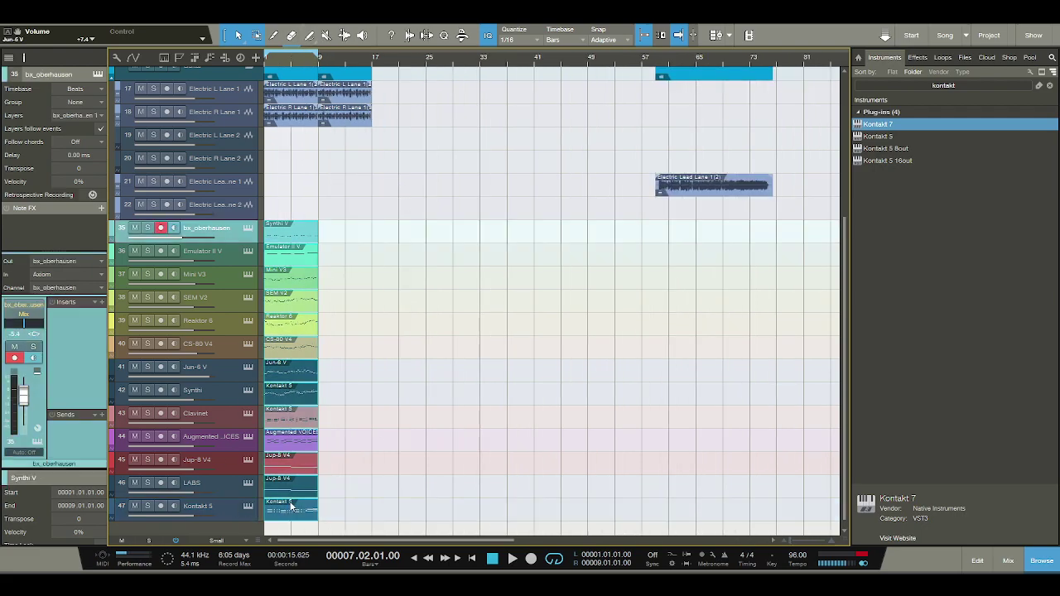
left_click_drag(519, 512, 542, 514)
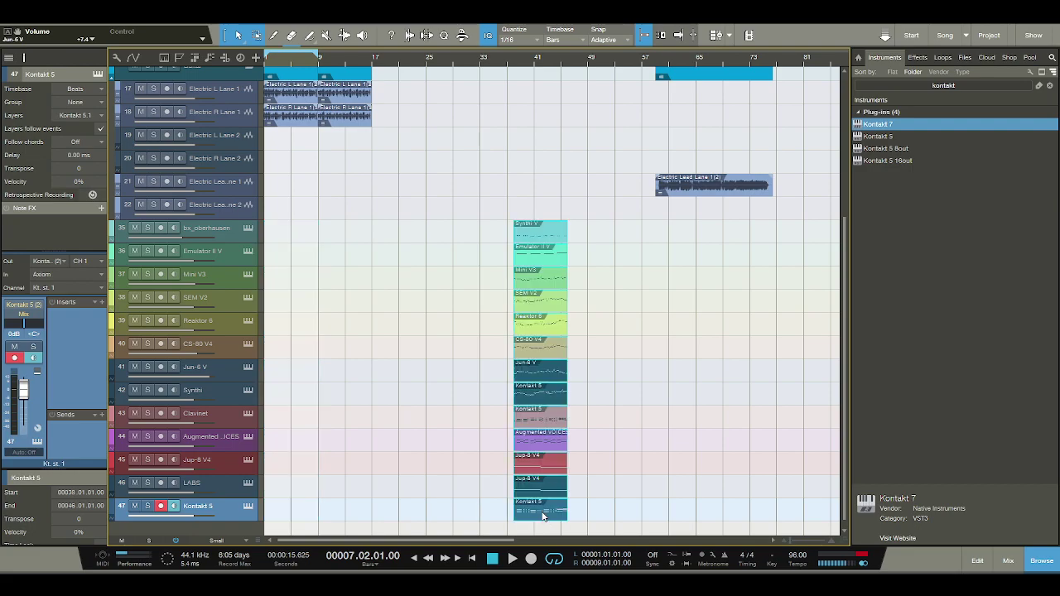
scroll(339, 196, "up", 4)
scroll(384, 240, "up", 2)
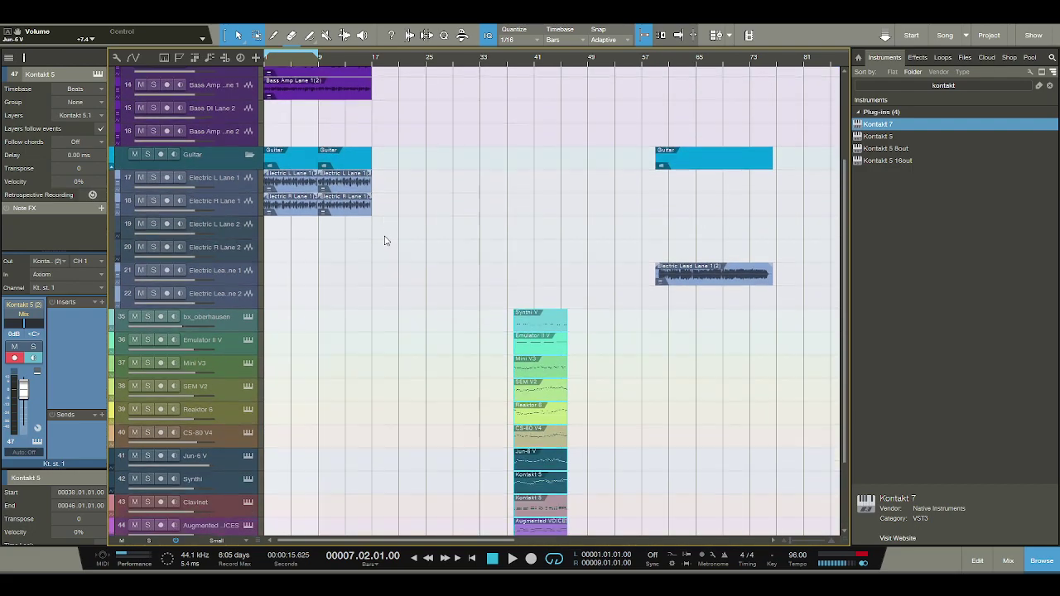
left_click(276, 134)
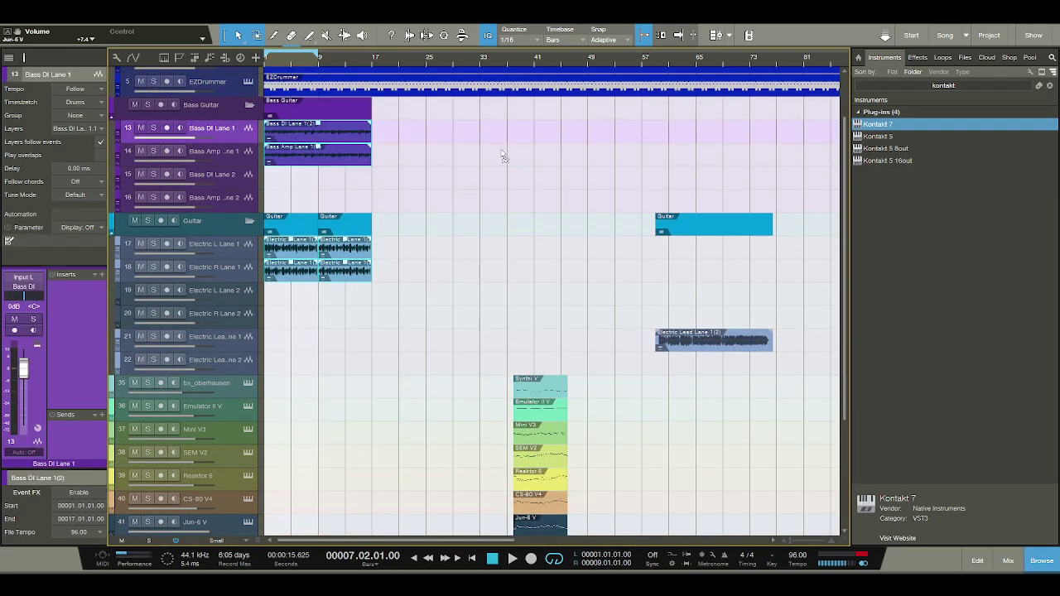
left_click_drag(544, 141, 543, 131)
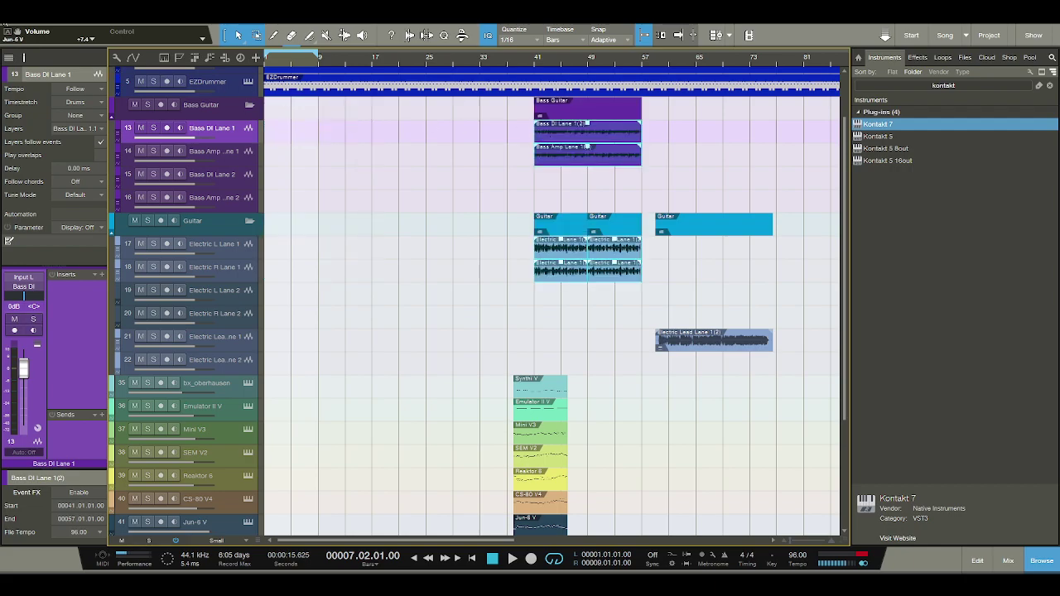
left_click(59, 152)
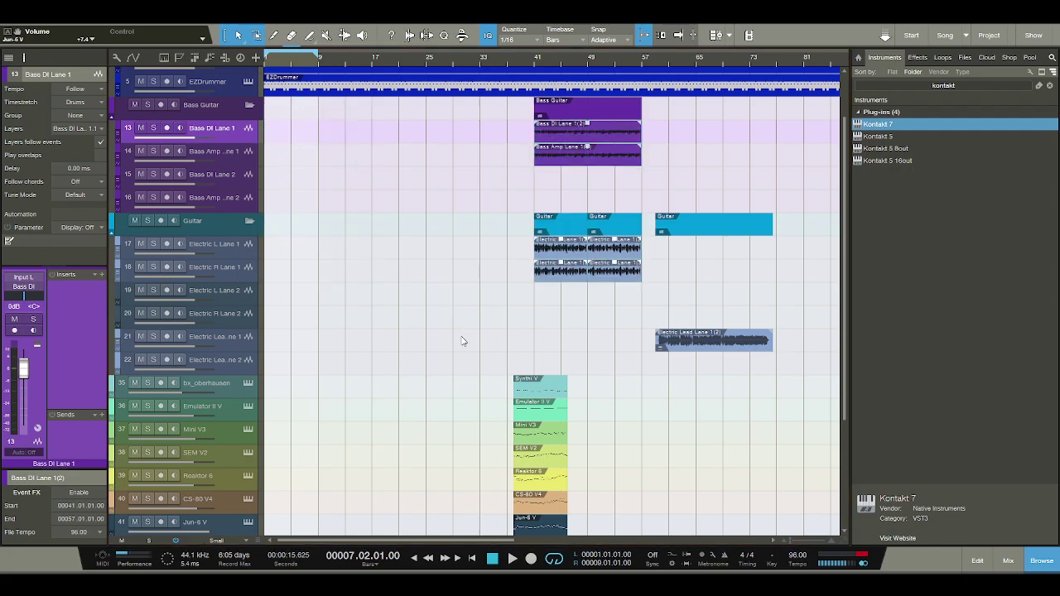
- Try the Mini V3 part at bar 1, play it with the drums, and return it to bar 38
scroll(460, 343, "down", 4)
left_click(476, 276)
left_click_drag(475, 270, 273, 270)
left_click(497, 561)
left_click(512, 562)
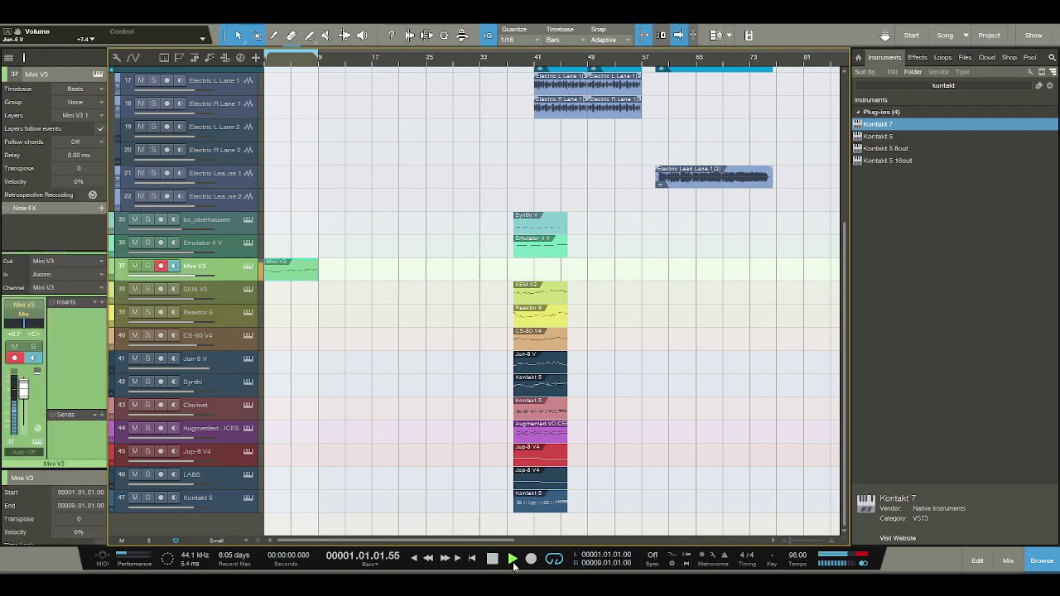
scroll(407, 443, "up", 2)
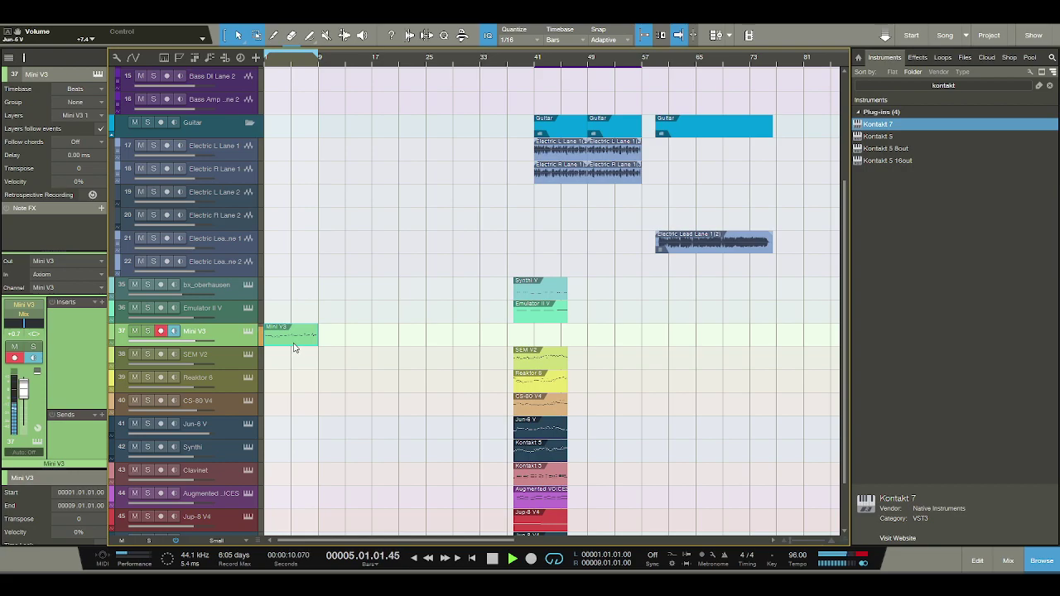
key("space")
left_click_drag(291, 339, 541, 341)
- Try the Clavinet part at bar 1, play it with the drums, and return it to bar 38
scroll(487, 369, "down", 2)
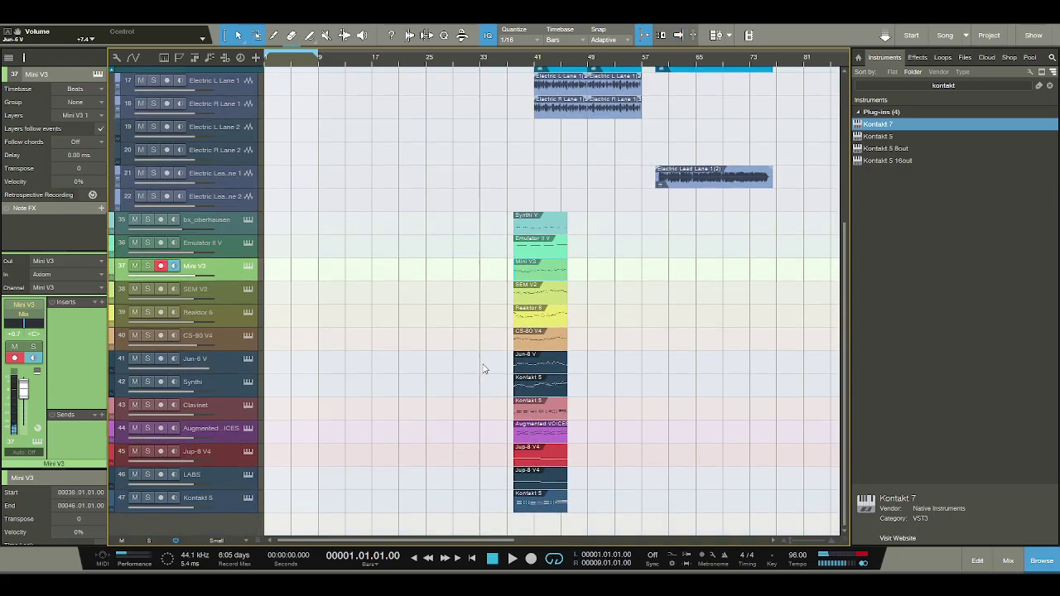
left_click(539, 434)
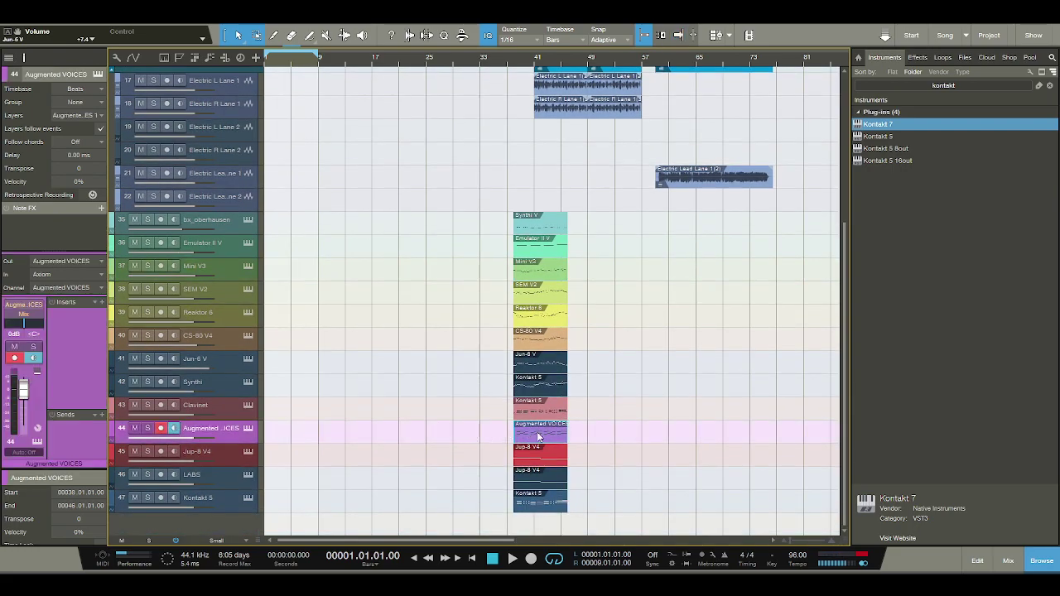
left_click_drag(540, 416, 292, 412)
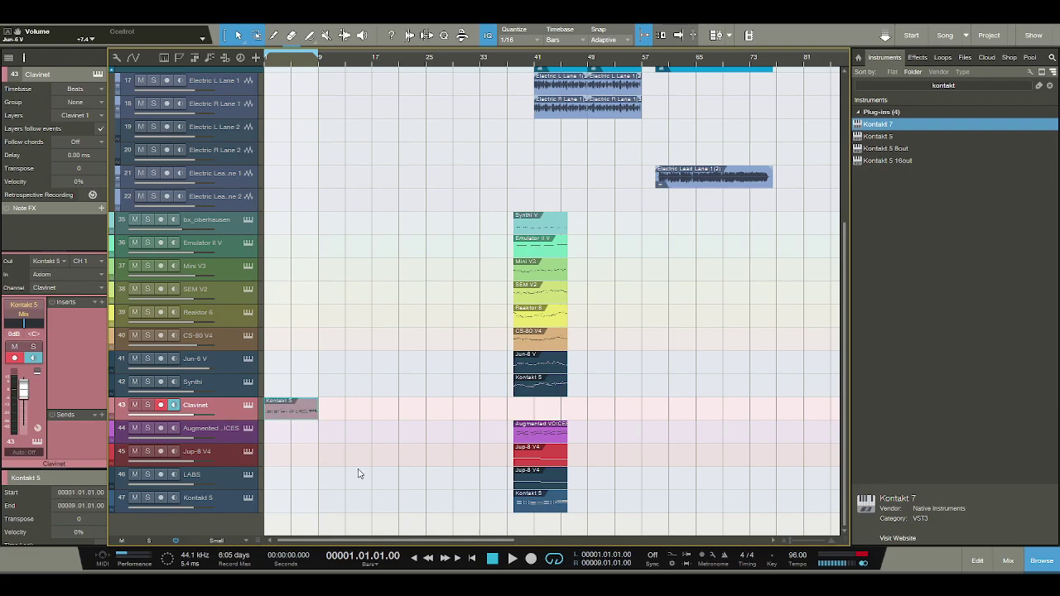
left_click(502, 560)
key("f")
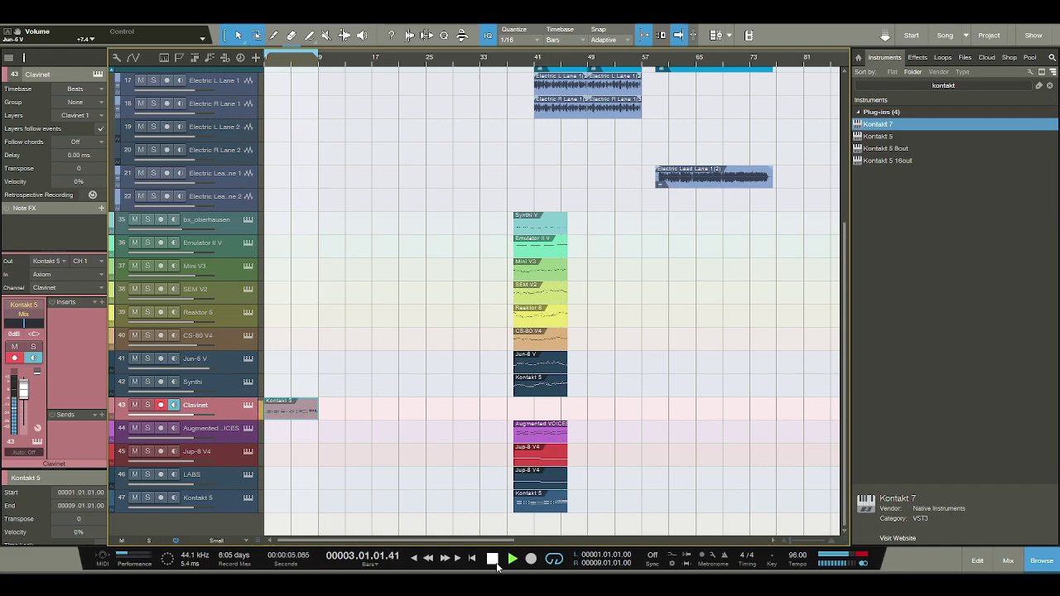
left_click(494, 561)
left_click_drag(421, 412, 543, 418)
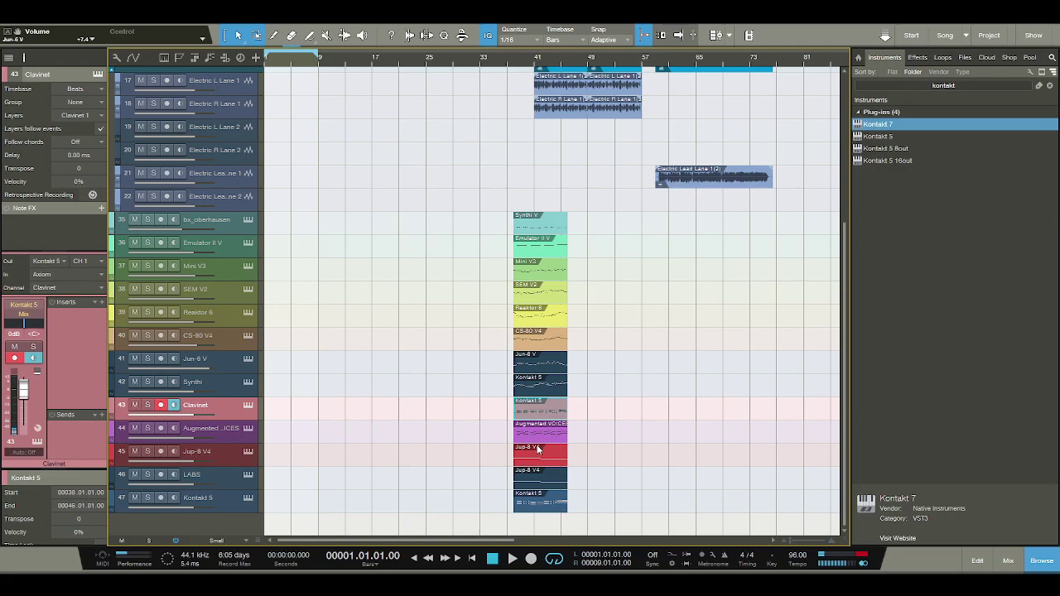
- Try the Kontakt 5 part of track 47 at bar 1, play it, and undo the move
scroll(536, 460, "up", 3)
scroll(535, 461, "down", 3)
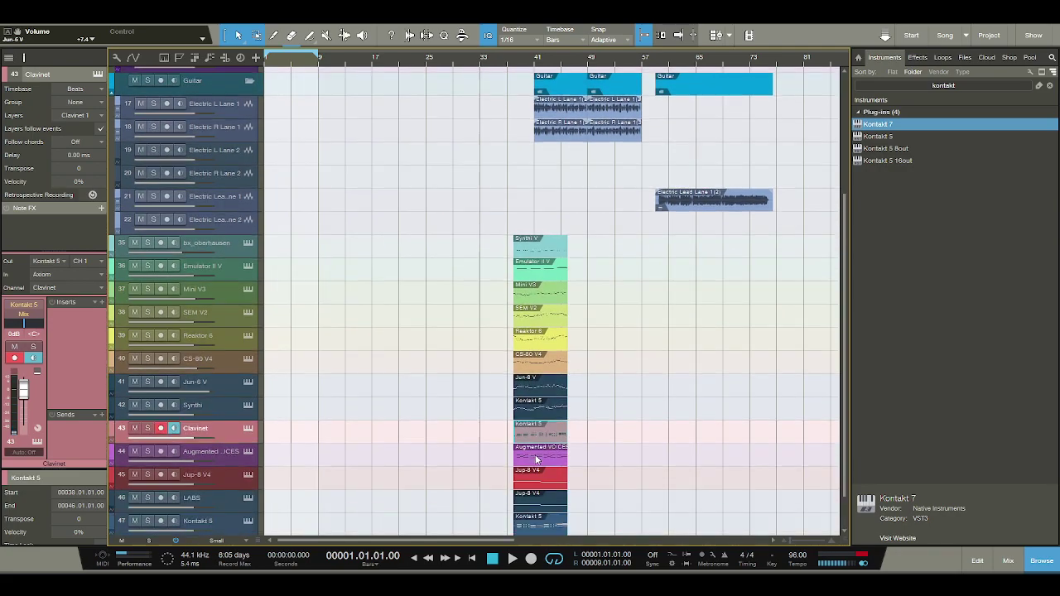
left_click_drag(534, 508, 286, 505)
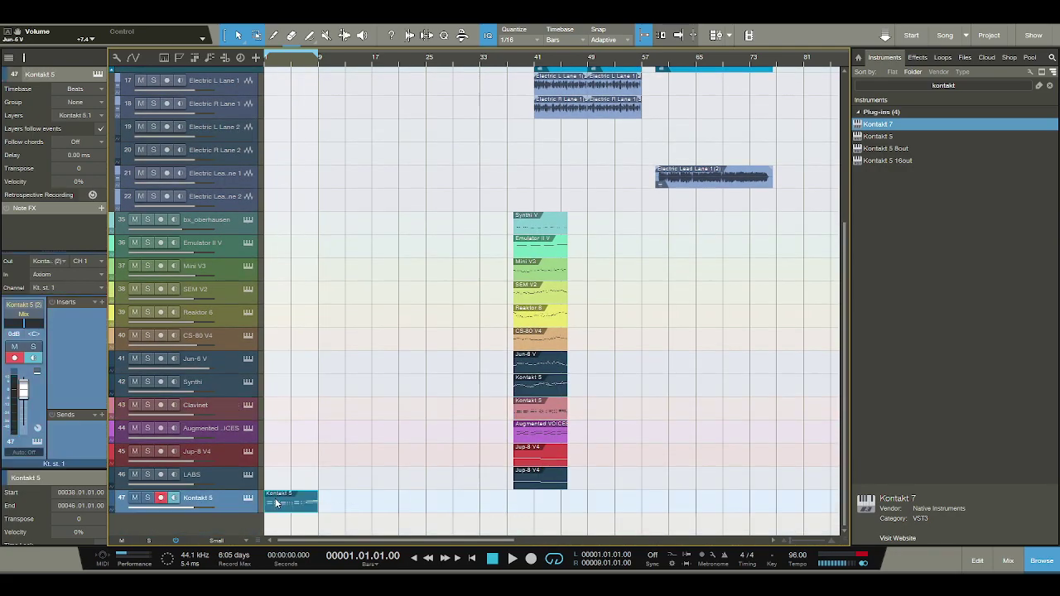
key("space")
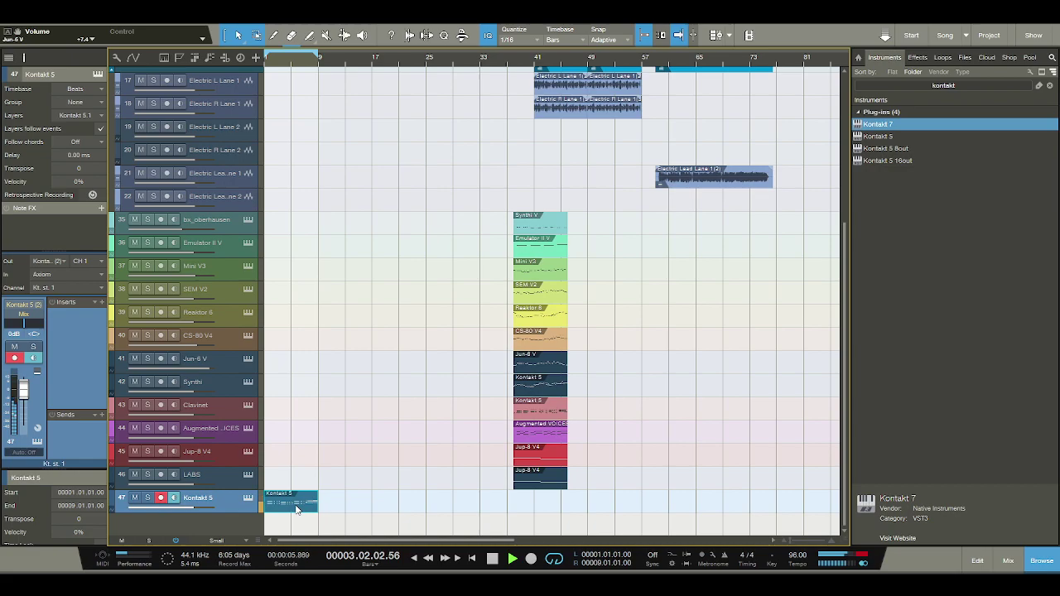
key("space")
key("ctrl+z")
- Move the Bass DI and Bass Amp clips to bar 1 and start playback
scroll(502, 482, "up", 4)
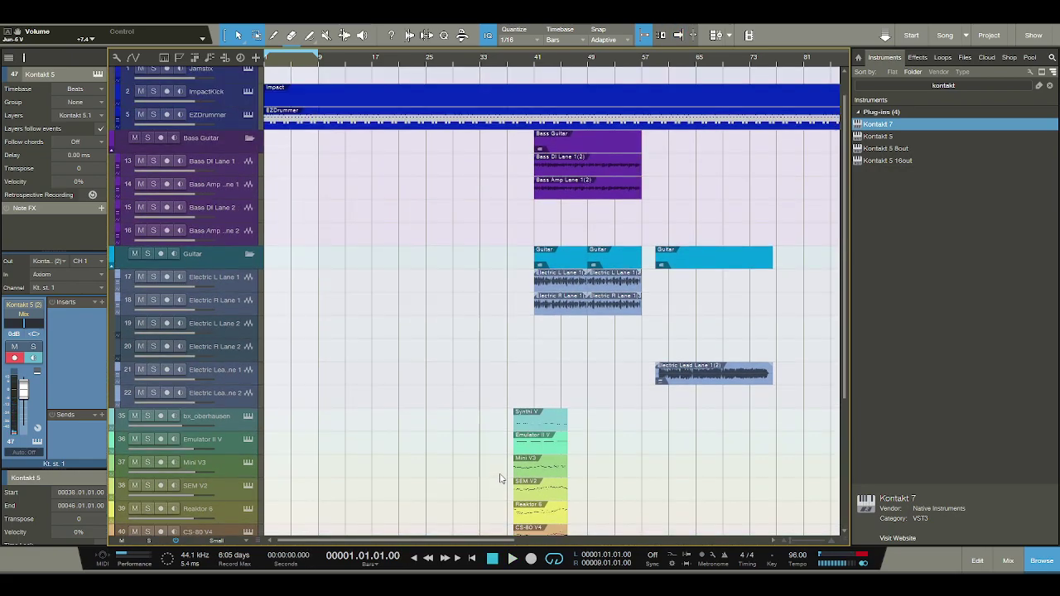
left_click(540, 156)
left_click_drag(314, 168, 291, 168)
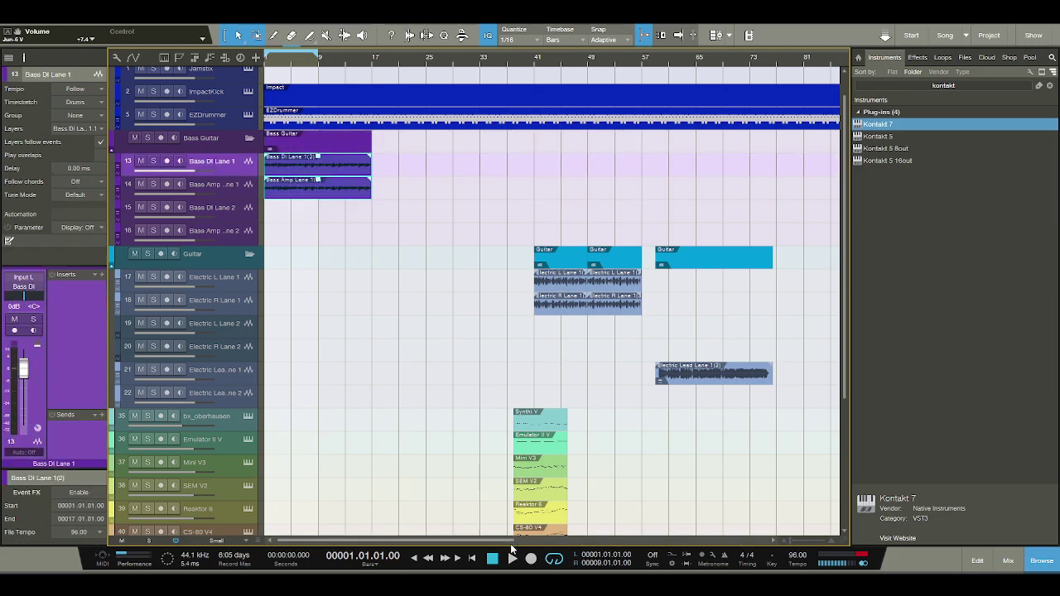
left_click(511, 561)
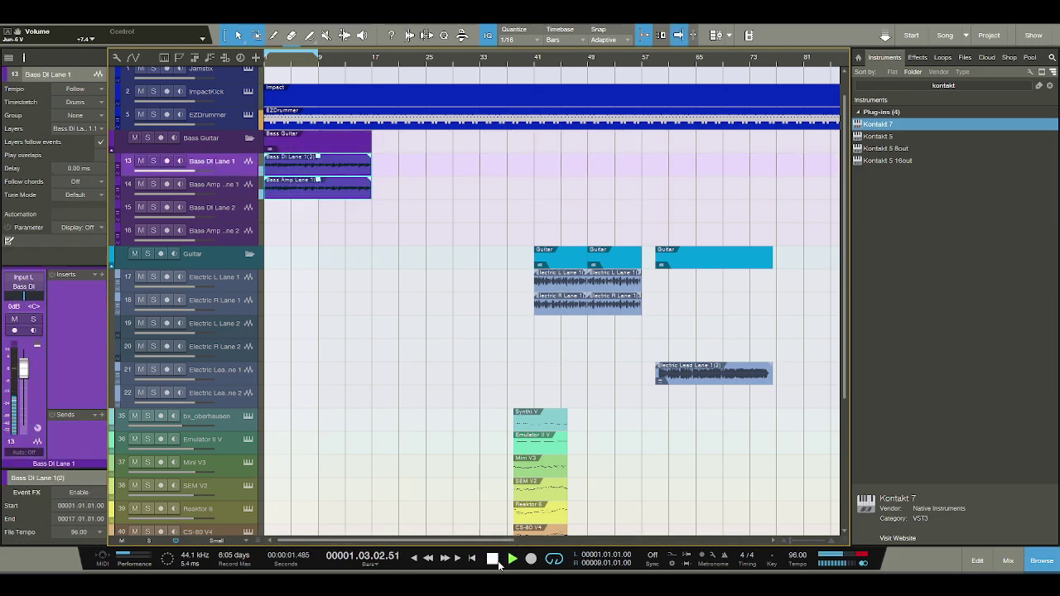
- Trim the EZDrummer part to start at bar 9 and move the four Electric L and R guitar clips to bar 9
left_click(288, 116)
left_click_drag(262, 117, 325, 118)
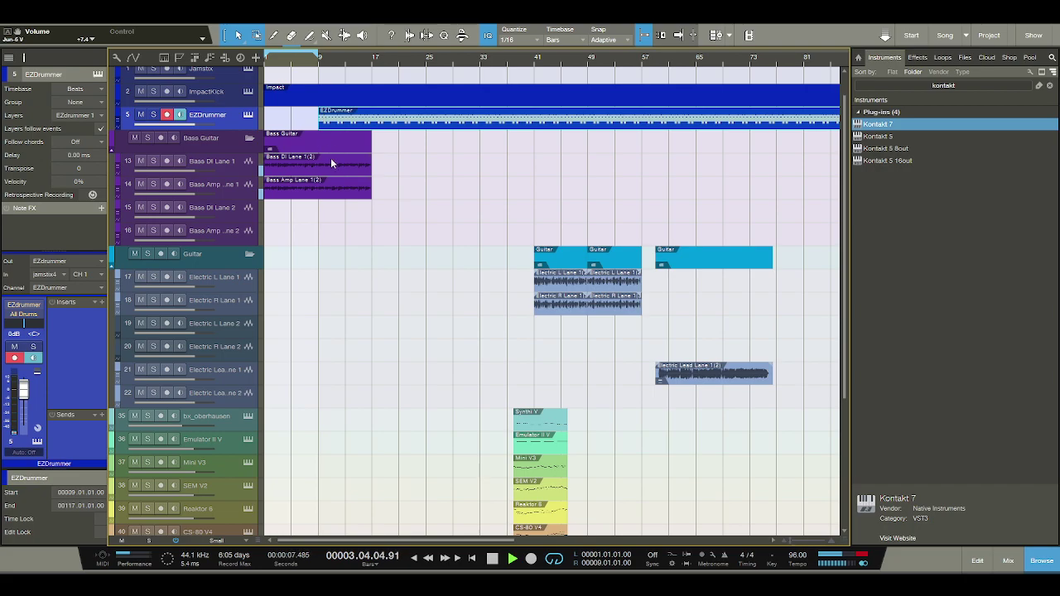
left_click(573, 304)
left_click(603, 302, "shift")
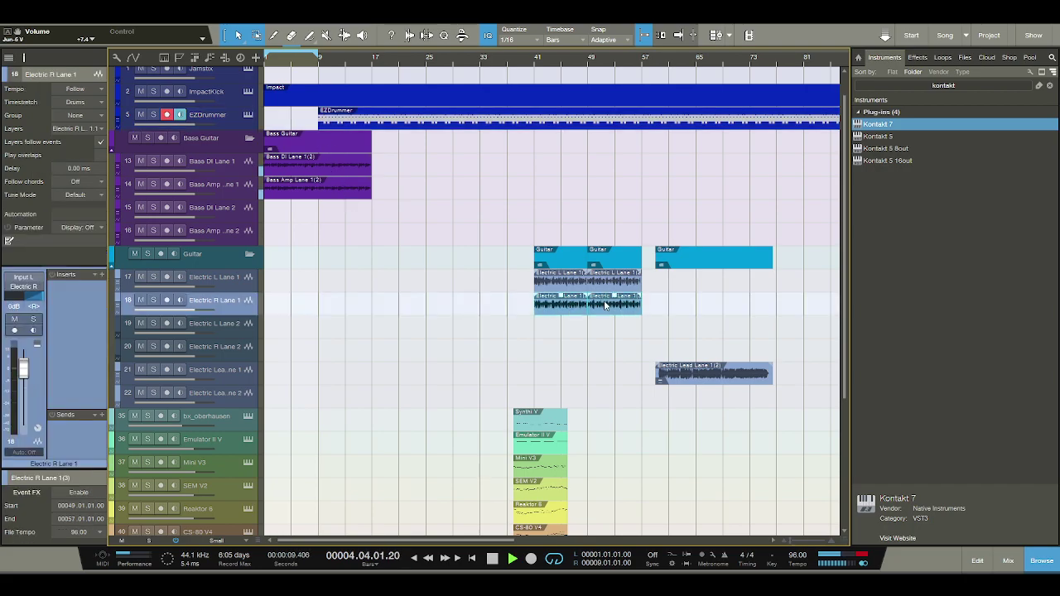
left_click(602, 283, "shift")
left_click(567, 280, "shift")
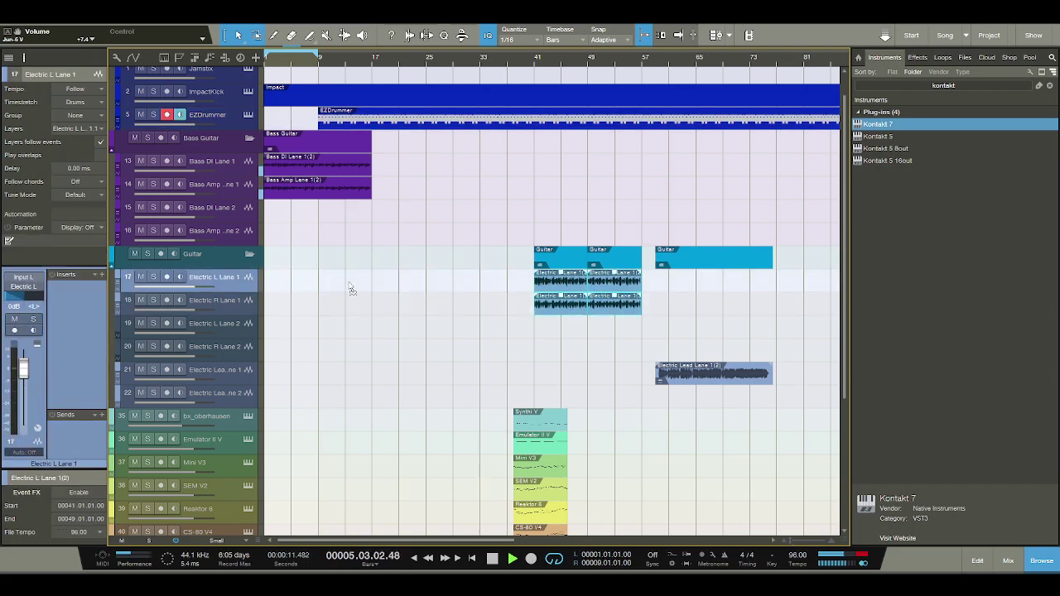
left_click_drag(564, 286, 348, 288)
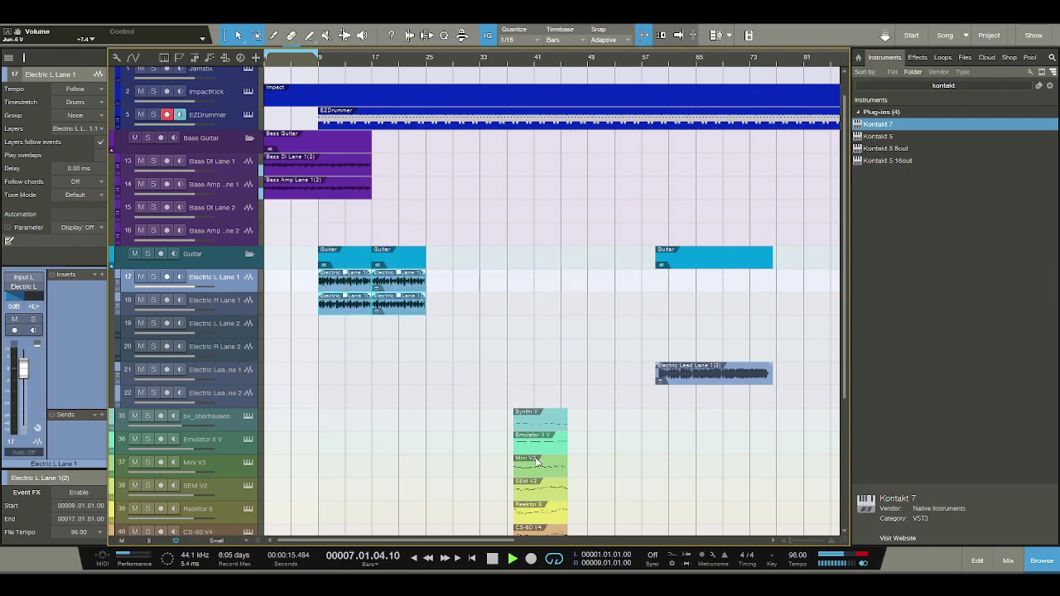
- Move the bx_oberhausen part to start at bar 9
left_click(536, 426)
left_click_drag(344, 418, 342, 419)
scroll(377, 425, "down", 2)
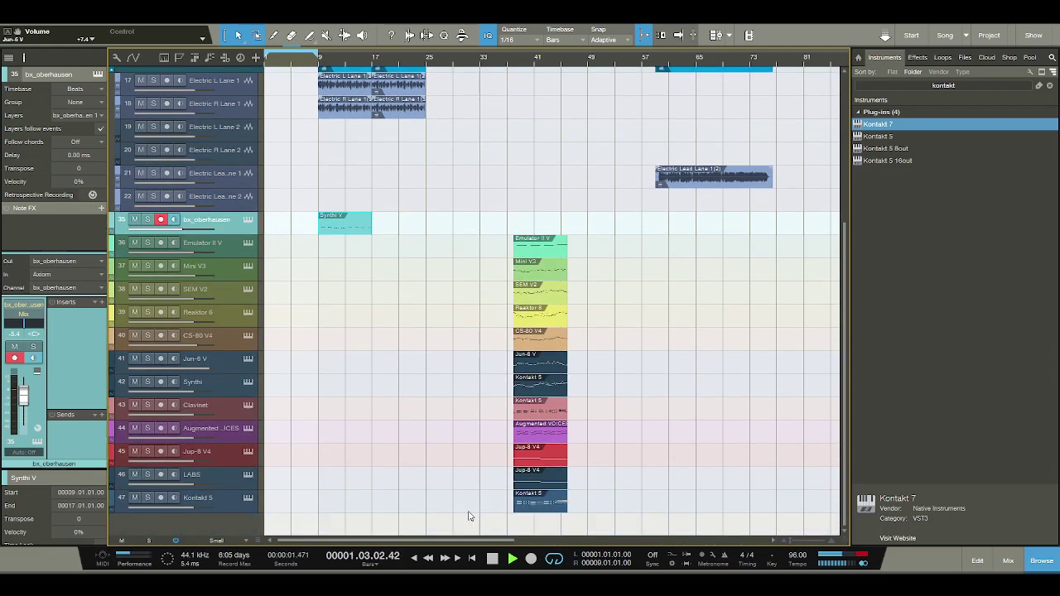
- Turn off looping, play from bar 8, and duplicate the bass clips to bar 17
scroll(421, 383, "up", 4)
left_click(308, 61)
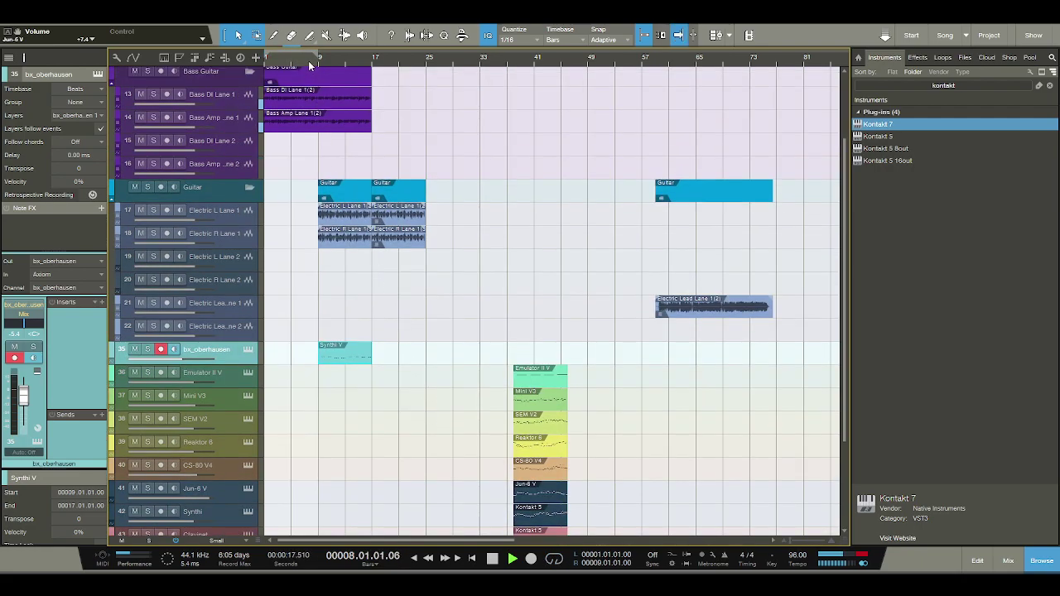
left_click_drag(371, 161, 311, 106)
key("d")
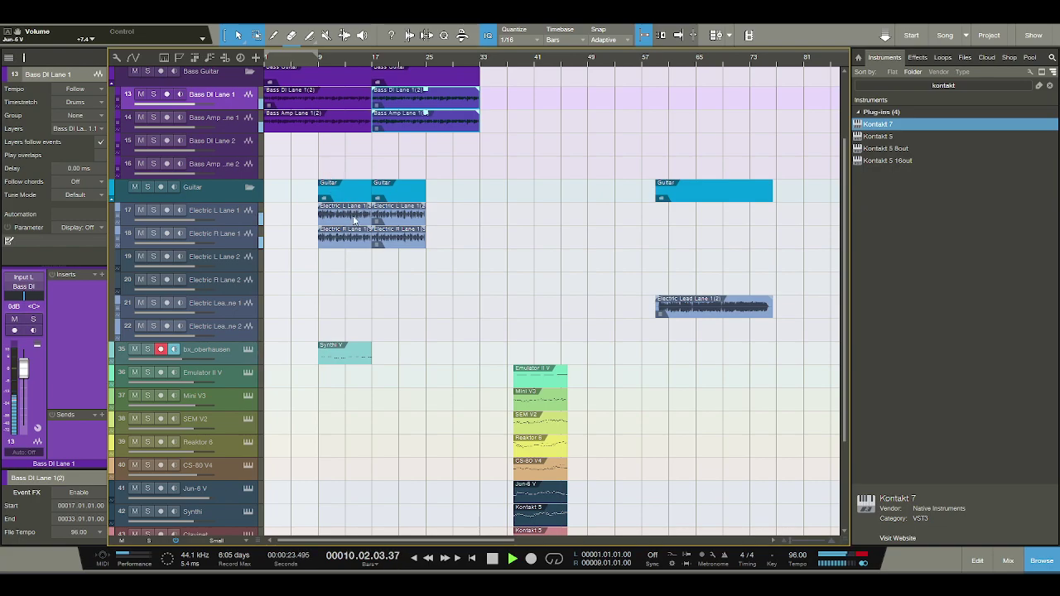
- Stop playback, move the Emulator II V part to bar 9, and play from bar 8
key("space")
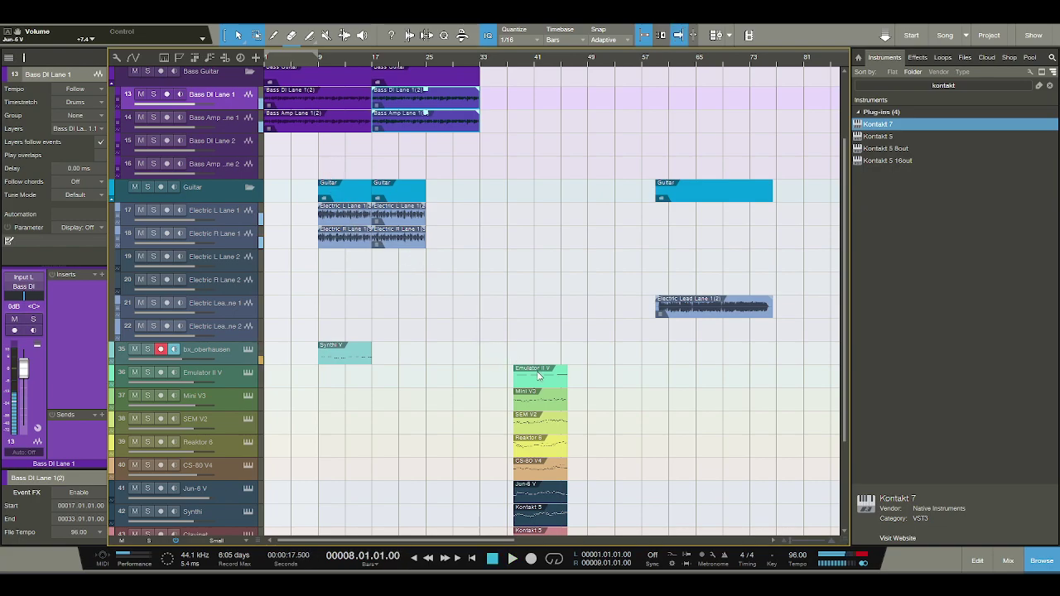
left_click(539, 376)
left_click_drag(346, 385, 348, 384)
key("space")
- Move the Jup-8 V4 part on track 45 to bar 9 and play the section from bar 9
scroll(430, 395, "down", 4)
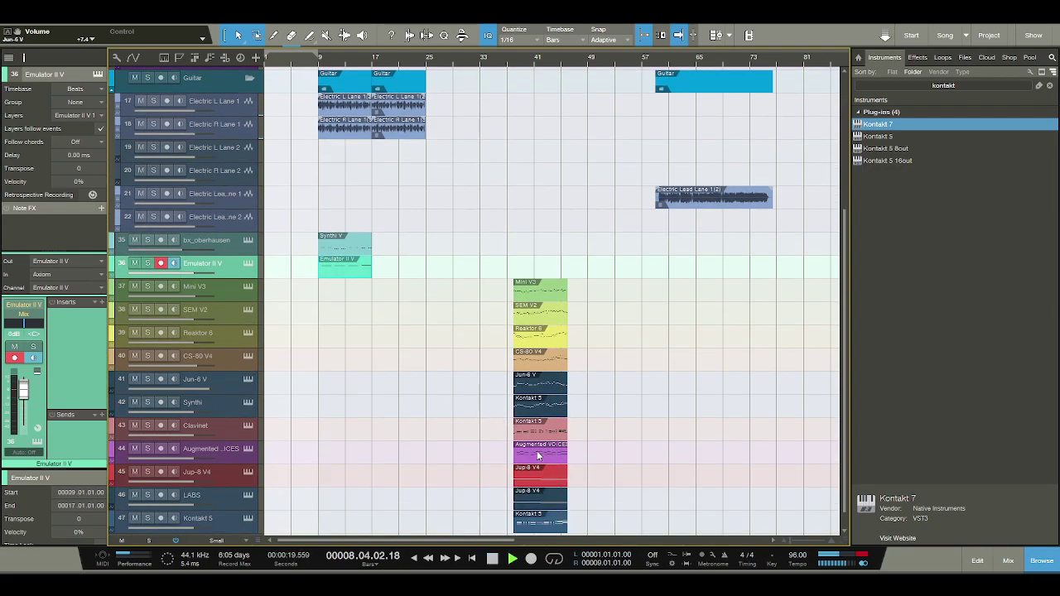
left_click(343, 474)
left_click_drag(343, 469, 335, 473)
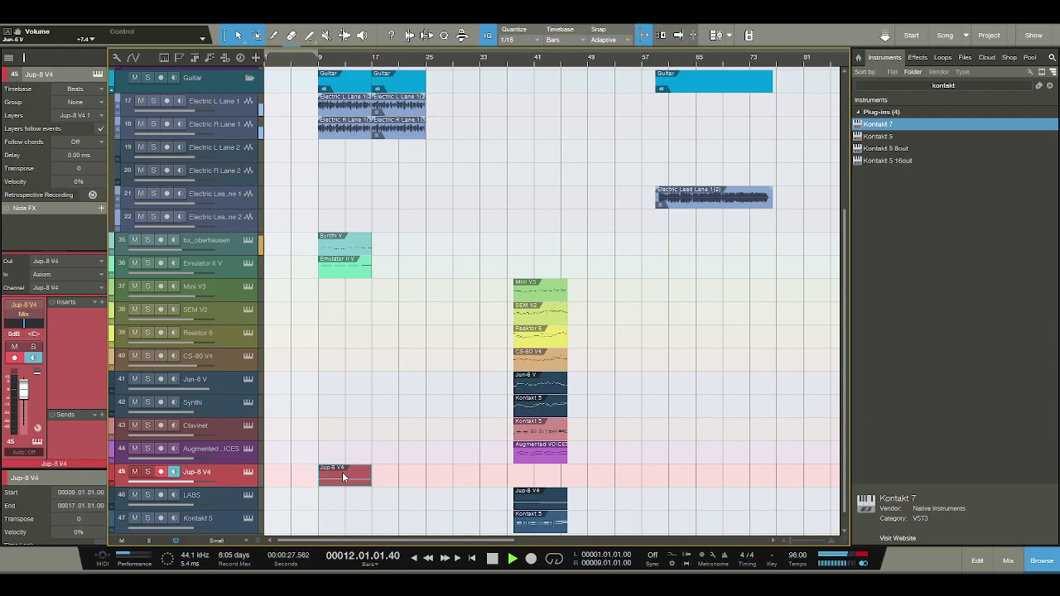
left_click(316, 59)
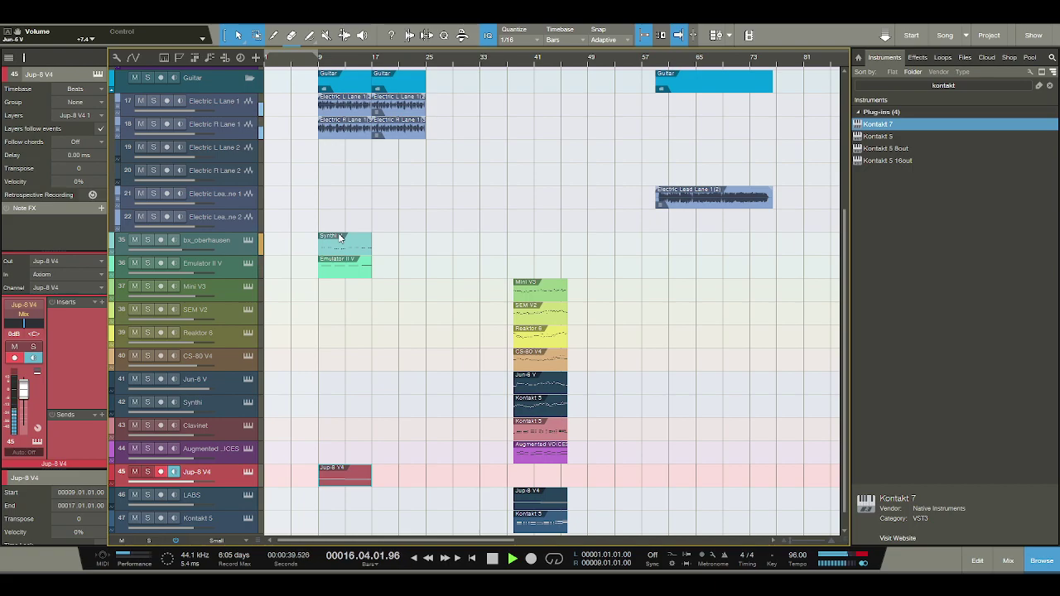
key("space")
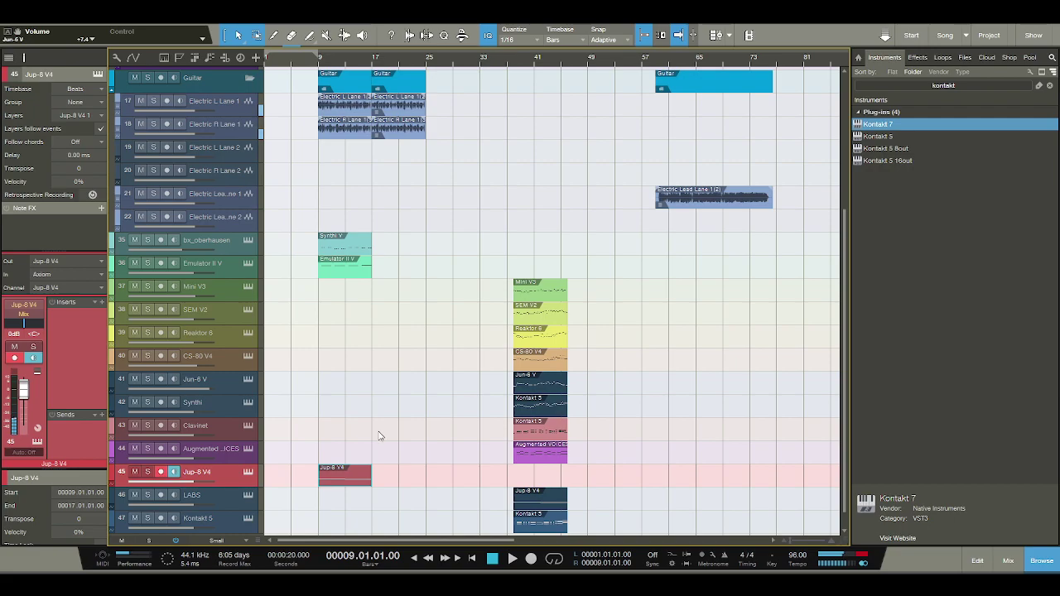
- Duplicate the Jup-8 V4 part to bar 17 and briefly play it
key("d")
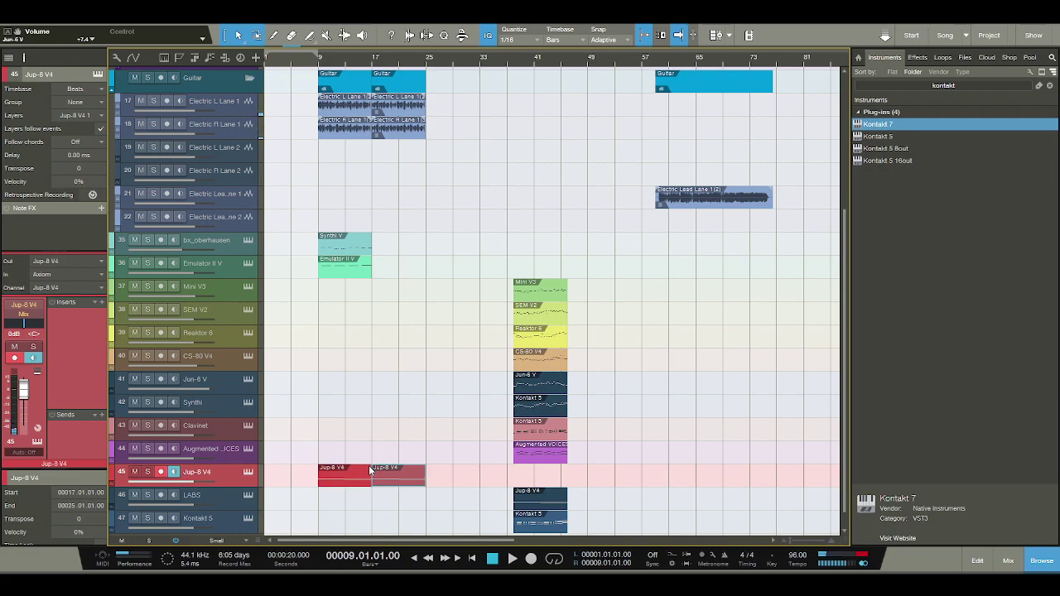
key("space")
key("space")
- Examine the notes of the Jup-8 V4 part on track 45 and the Emulator II V part in the note editor
double_click(349, 480)
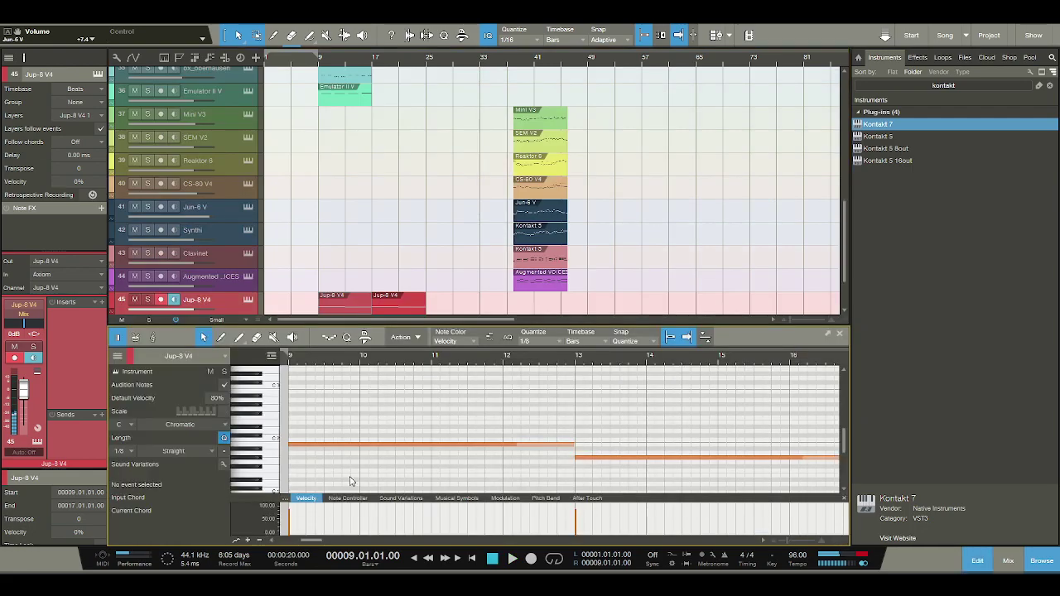
left_click(347, 100)
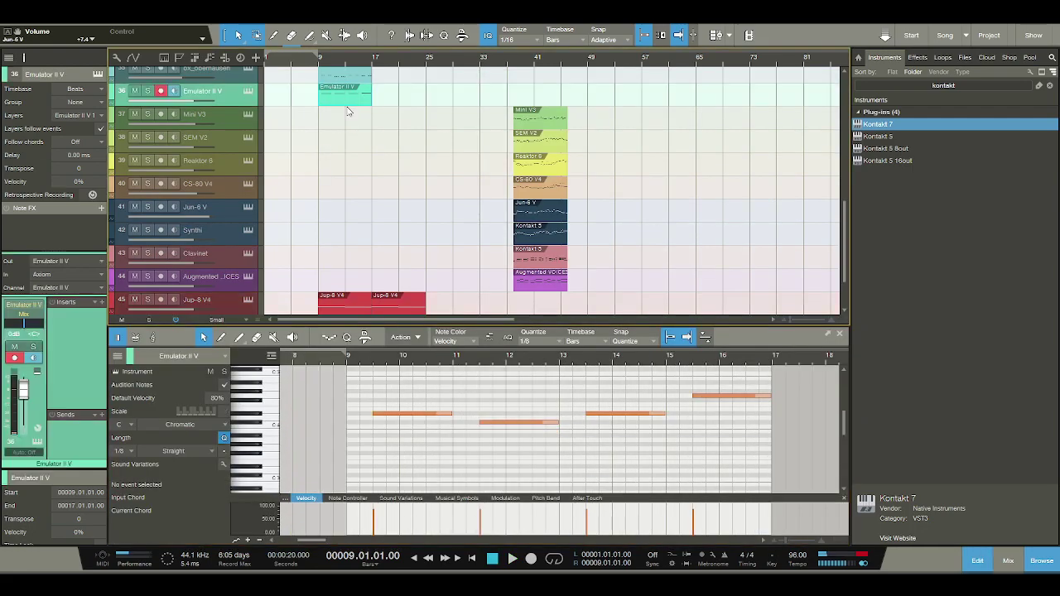
left_click(349, 296)
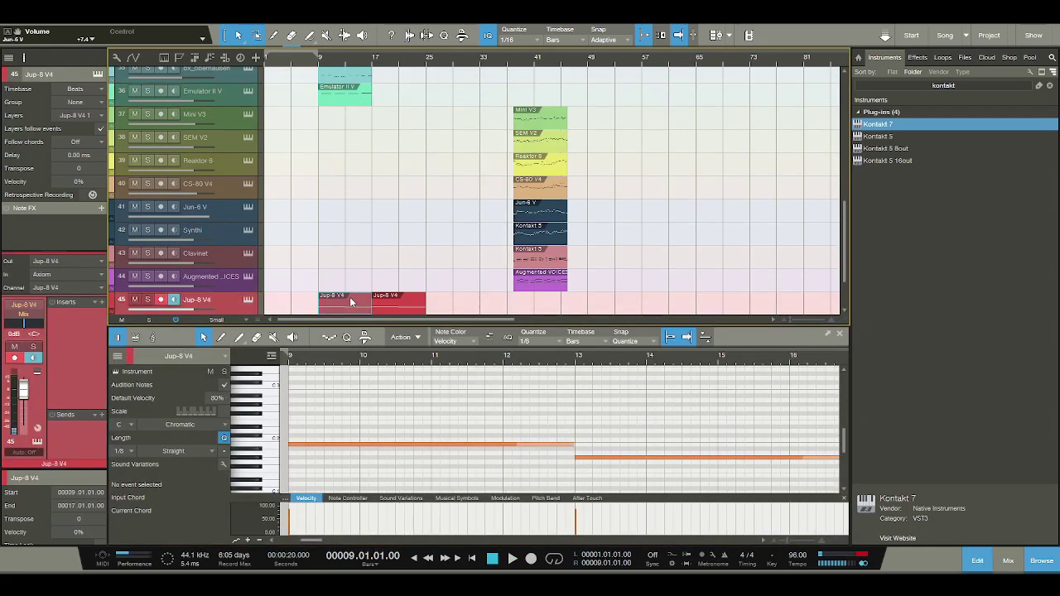
left_click(977, 561)
- Play from bar 9, move the LABS track's part to bar 9 and duplicate it to bar 17
key("space")
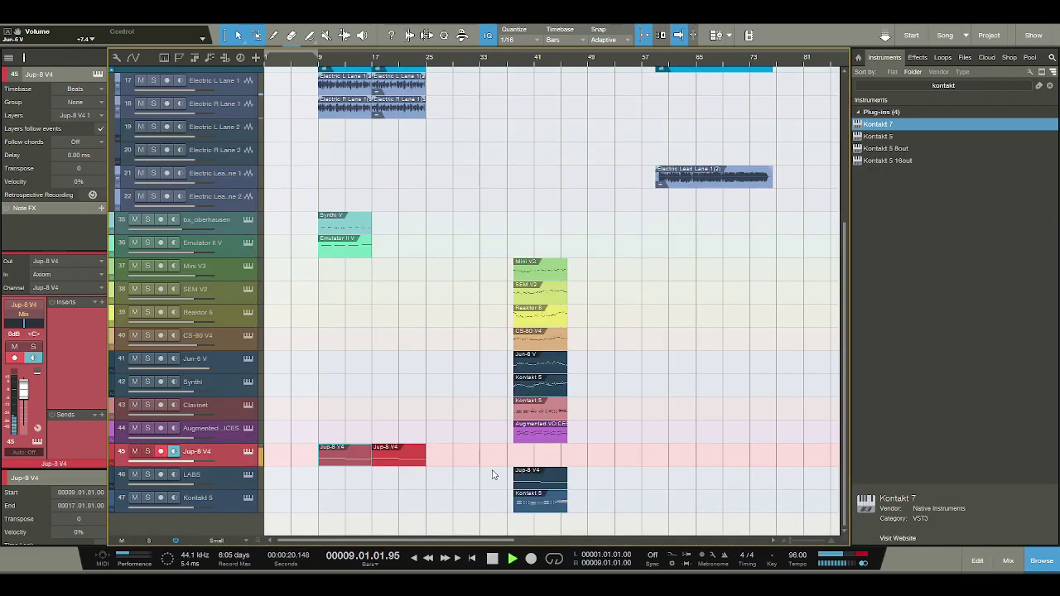
scroll(491, 475, "up", 6)
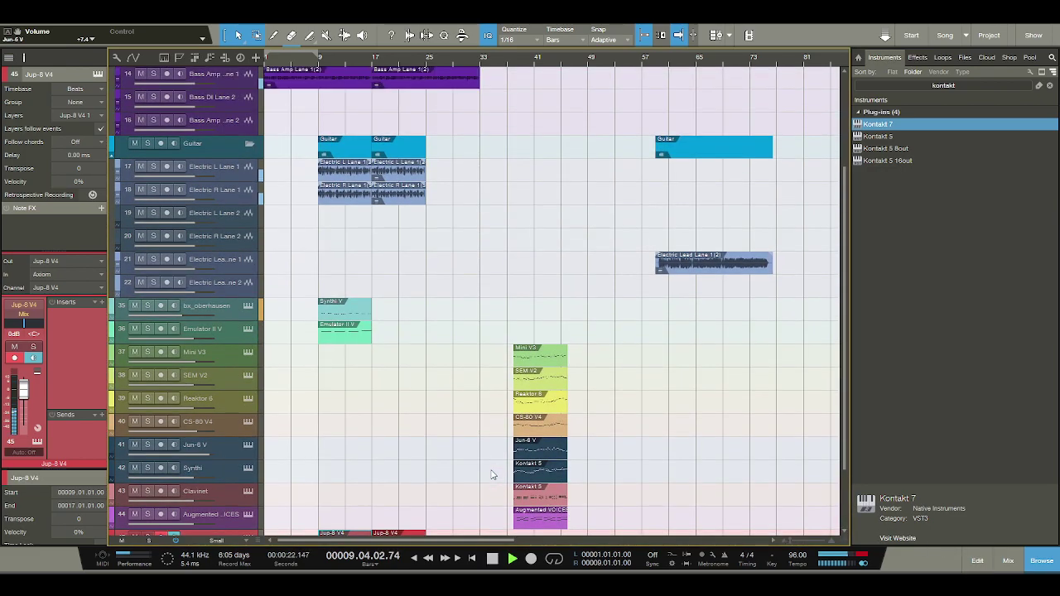
scroll(491, 474, "up", 3)
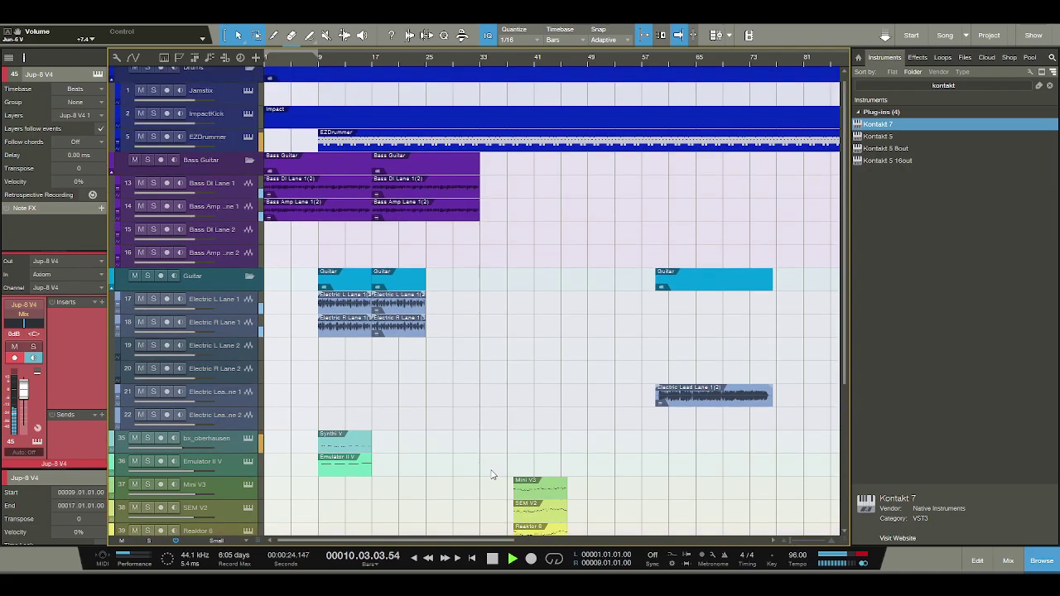
scroll(491, 475, "down", 9)
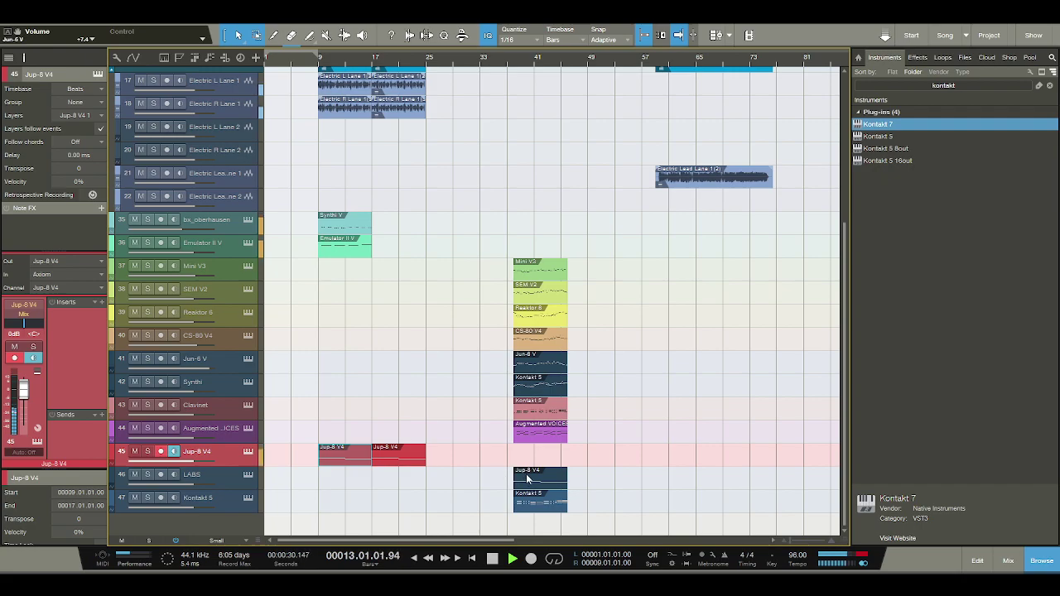
left_click_drag(527, 479, 331, 479)
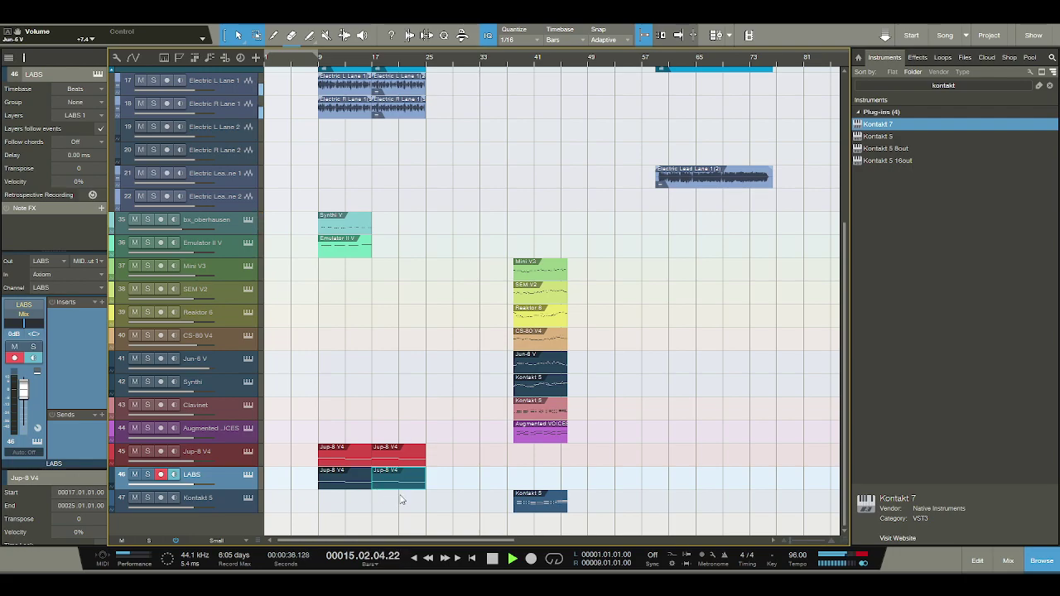
- Audition the Augmented VOICES part at bar 9, replaying from there, and move it to bar 17
scroll(510, 474, "up", 1)
scroll(510, 475, "up", 1)
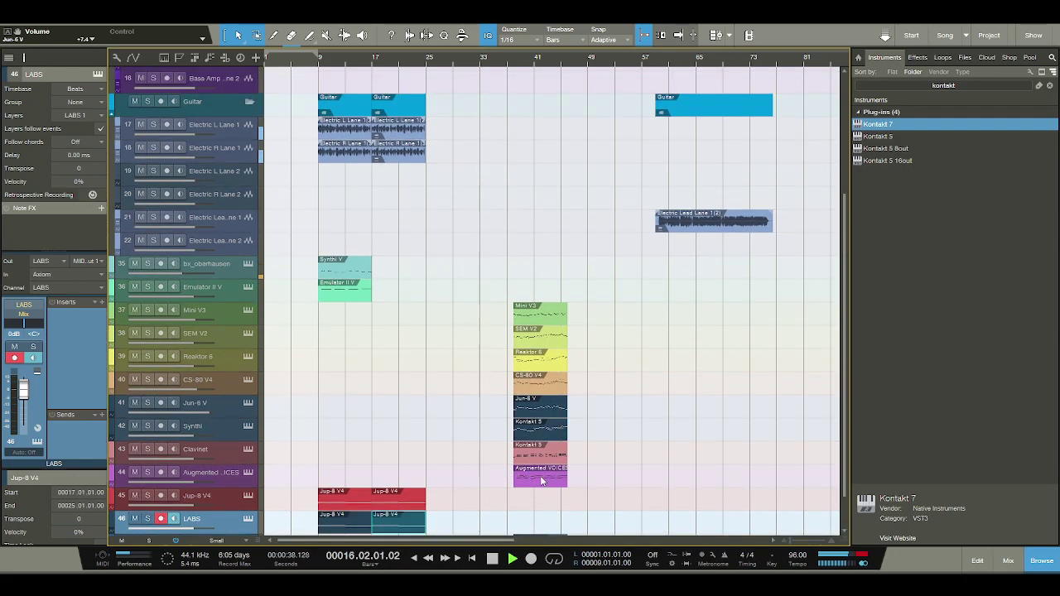
left_click(346, 479)
left_click_drag(345, 476, 345, 482)
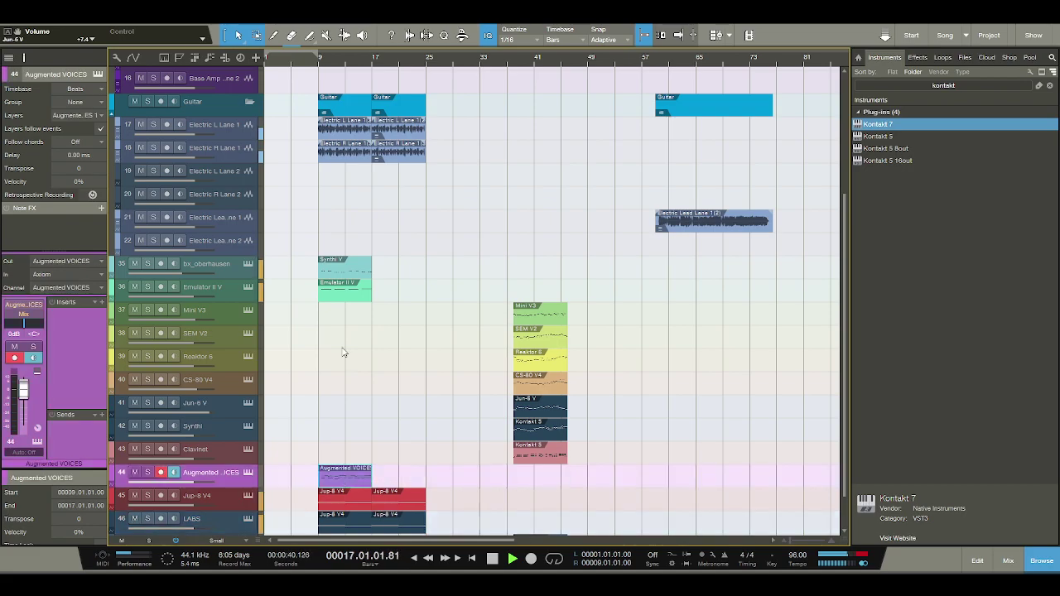
left_click(319, 59)
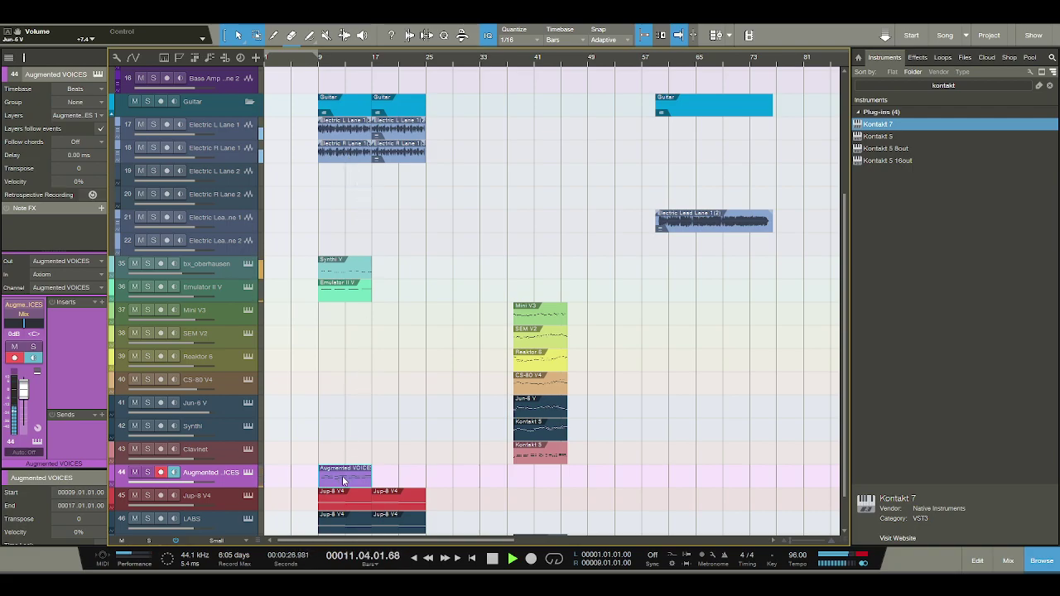
left_click_drag(397, 479, 396, 473)
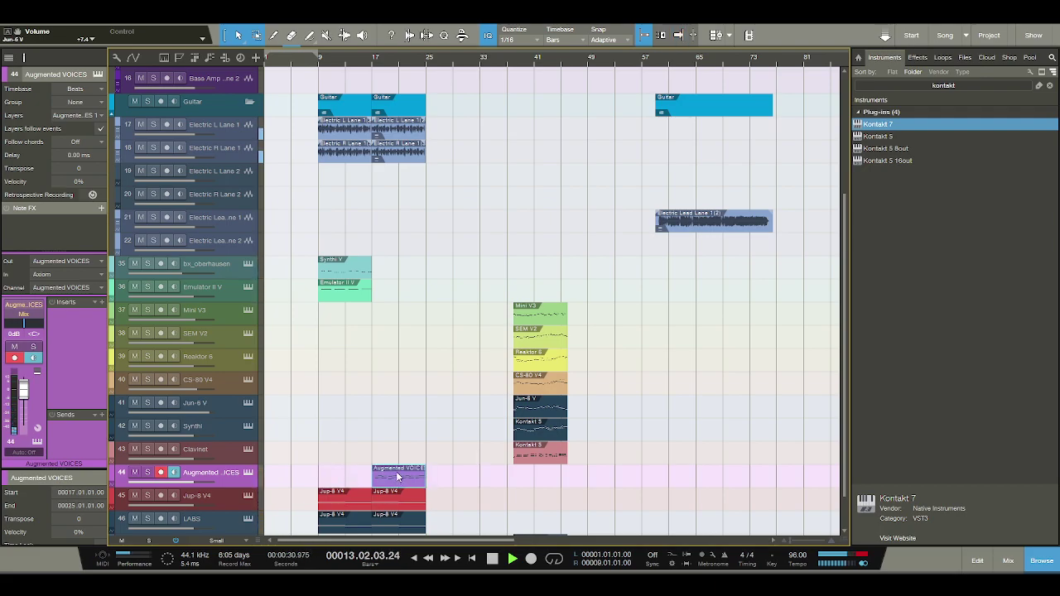
scroll(459, 453, "down", 2)
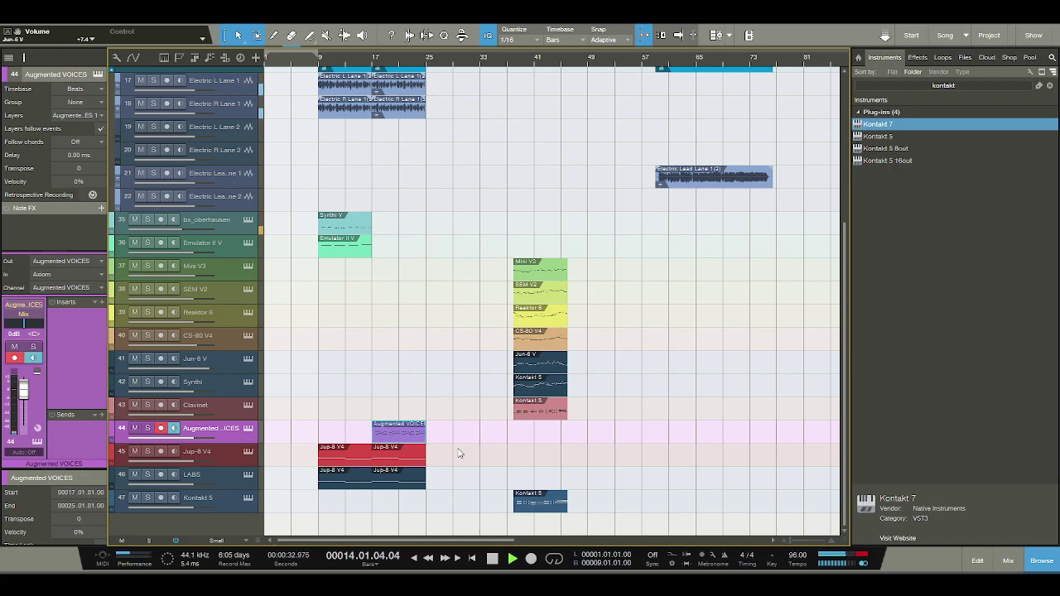
- Duplicate the electric guitar left and right clips repeatedly so they run on past bar 81
scroll(458, 453, "up", 6)
left_click(339, 225)
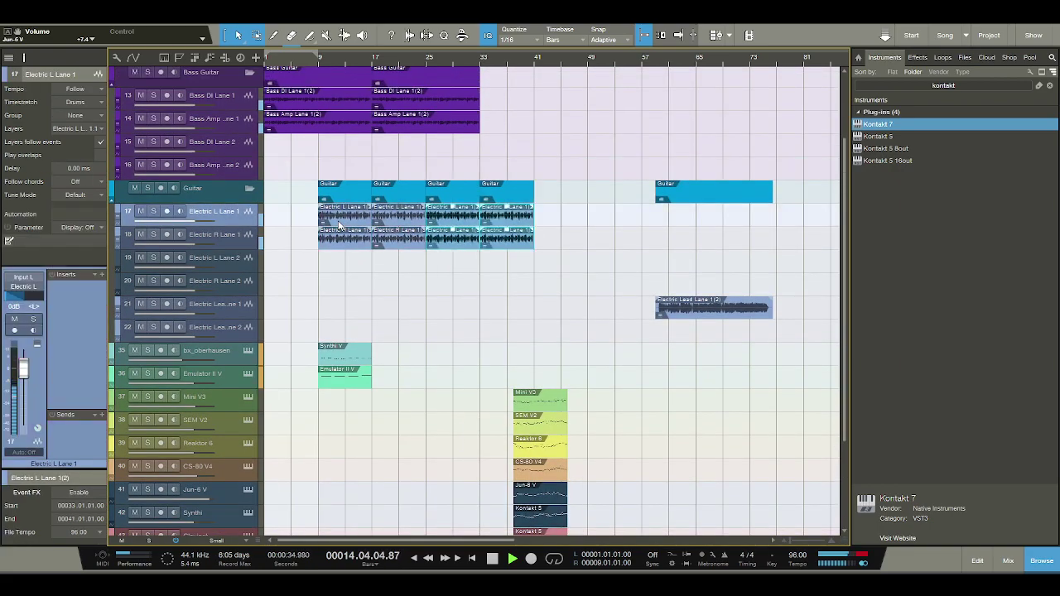
key("d")
key("d")
key("d")
key("d")
key("d")
key("d")
- Duplicate the Bass DI and Bass Amp clips repeatedly so the bass runs on past bar 81
left_click(429, 104)
key("d")
key("d")
key("d")
key("d")
- Duplicate the Synthi V part on the bx_oberhausen track repeatedly up to bar 73 and stop playback
left_click(368, 352)
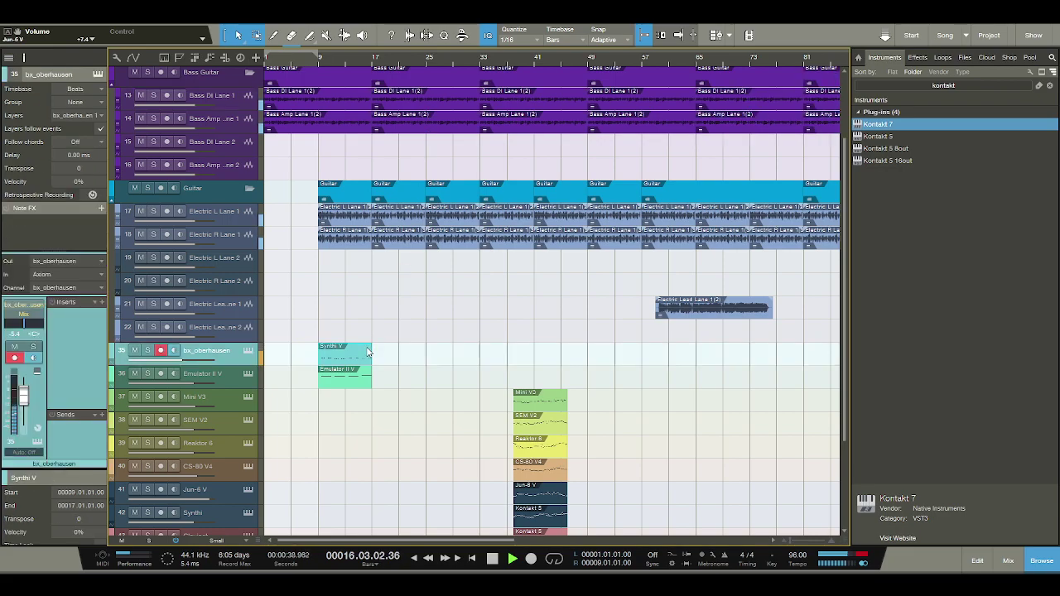
key("d")
key("d")
key("d")
key("d")
key("d")
key("d")
key("d")
scroll(469, 390, "down", 4)
key("space")
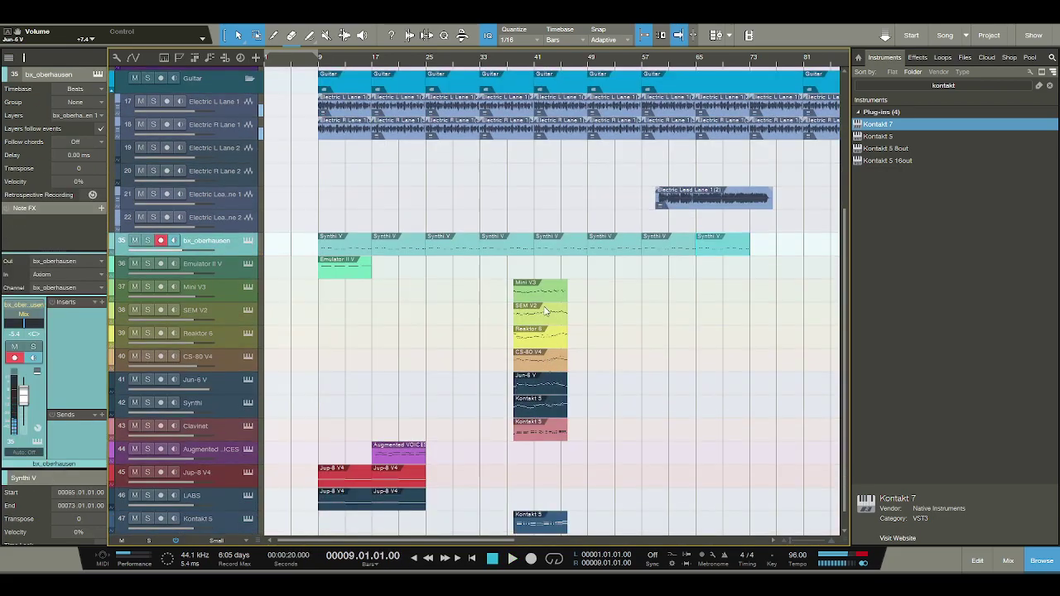
- Move the Mini V3 and Clavinet parts to bar 17 while playing from bar 9
left_click(520, 296)
left_click_drag(484, 295, 401, 291)
key("space")
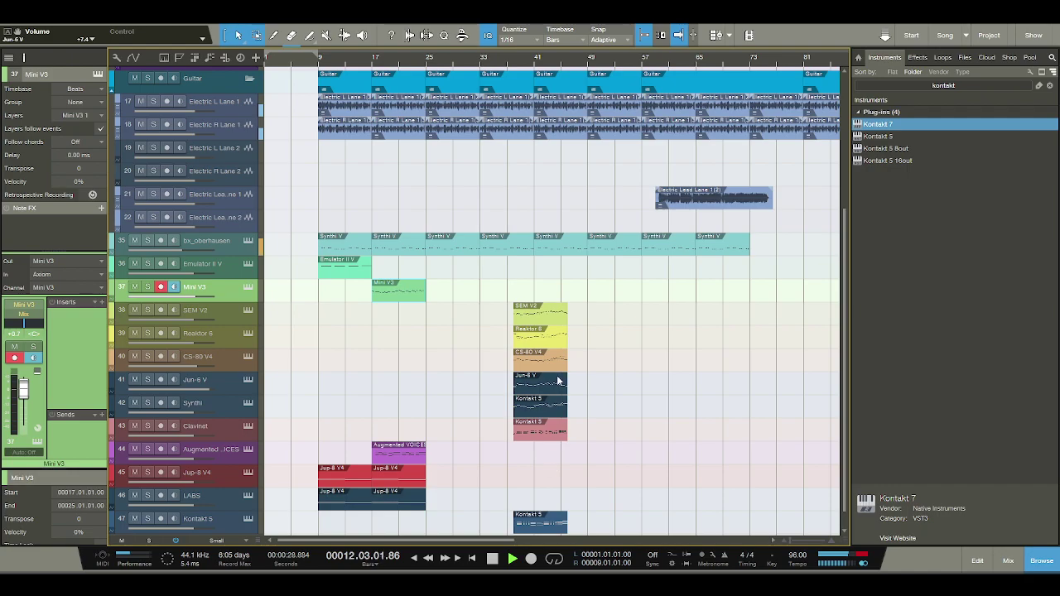
left_click(543, 437)
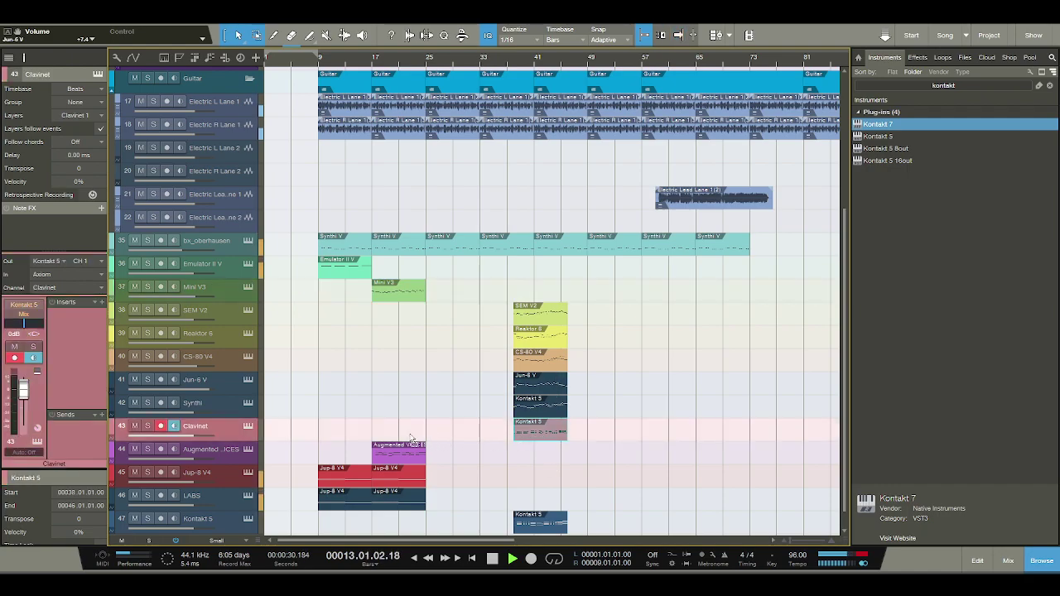
left_click_drag(400, 432, 399, 434)
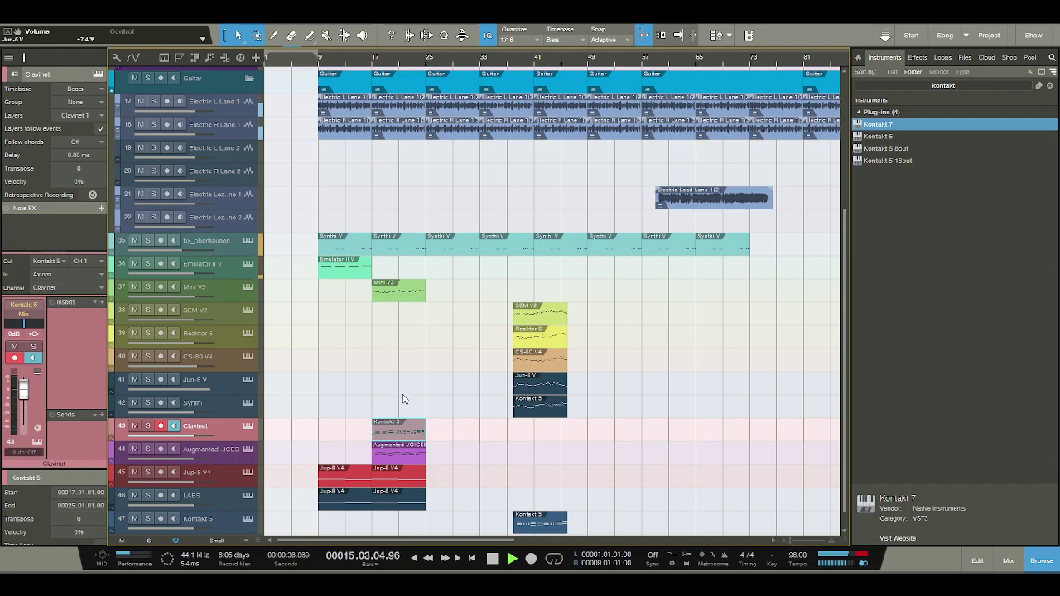
- Replay the arrangement from bar 9 and lower the Mini V3 track's volume to -3.4 dB
left_click(398, 450)
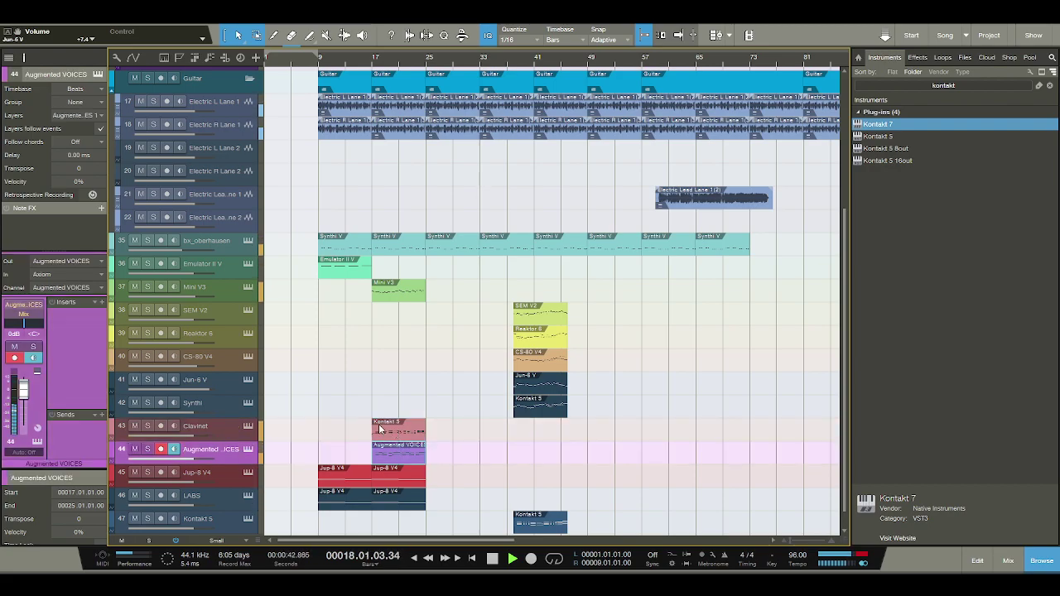
key("space")
left_click(226, 427)
key("space")
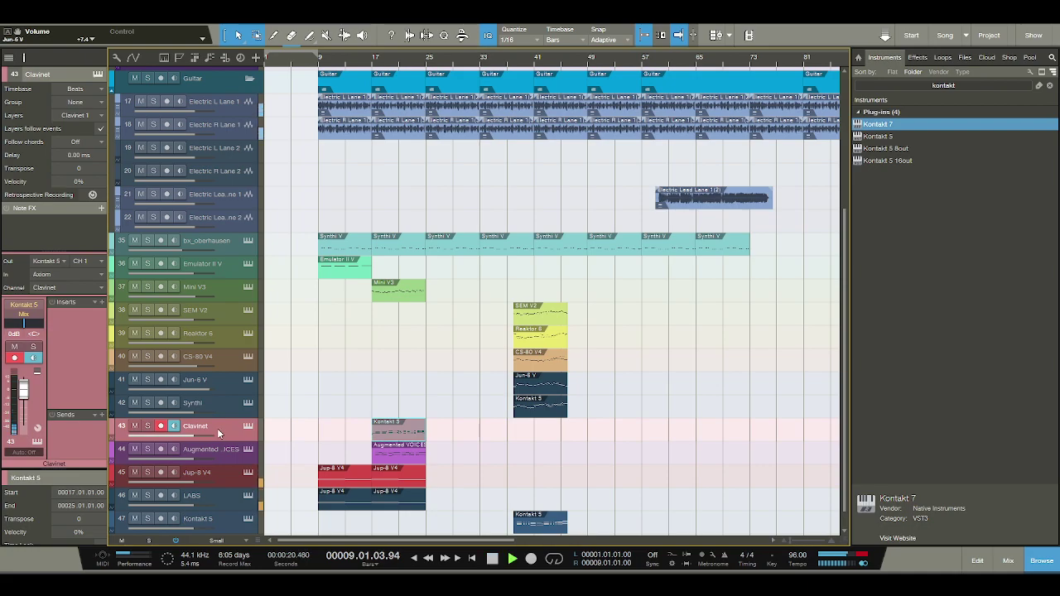
left_click(217, 293)
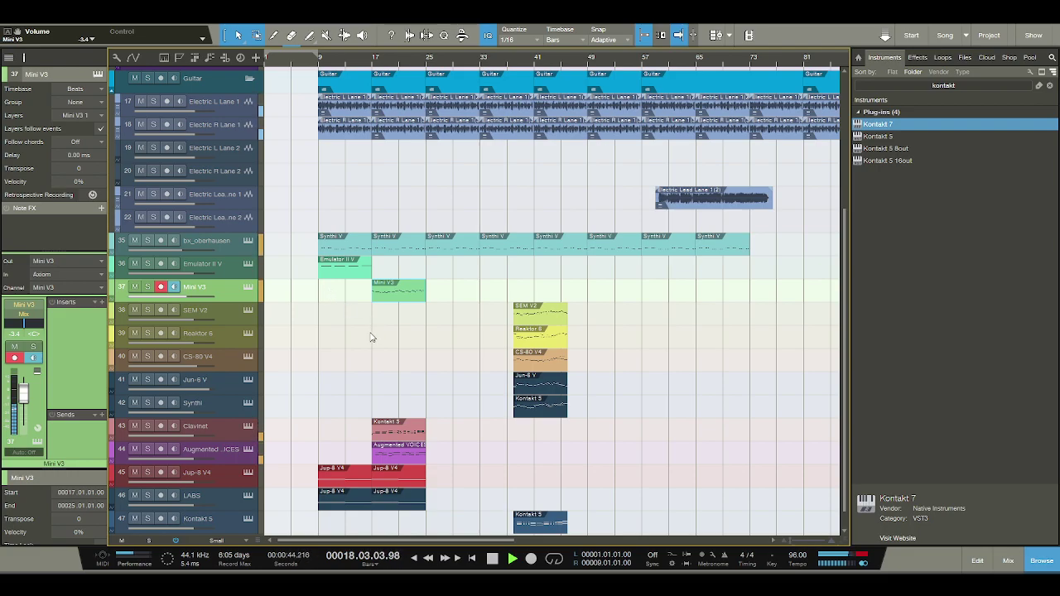
- Move the Clavinet part to bar 25 and the Kontakt 5 part on track 47 to bar 33
left_click_drag(405, 428, 449, 435)
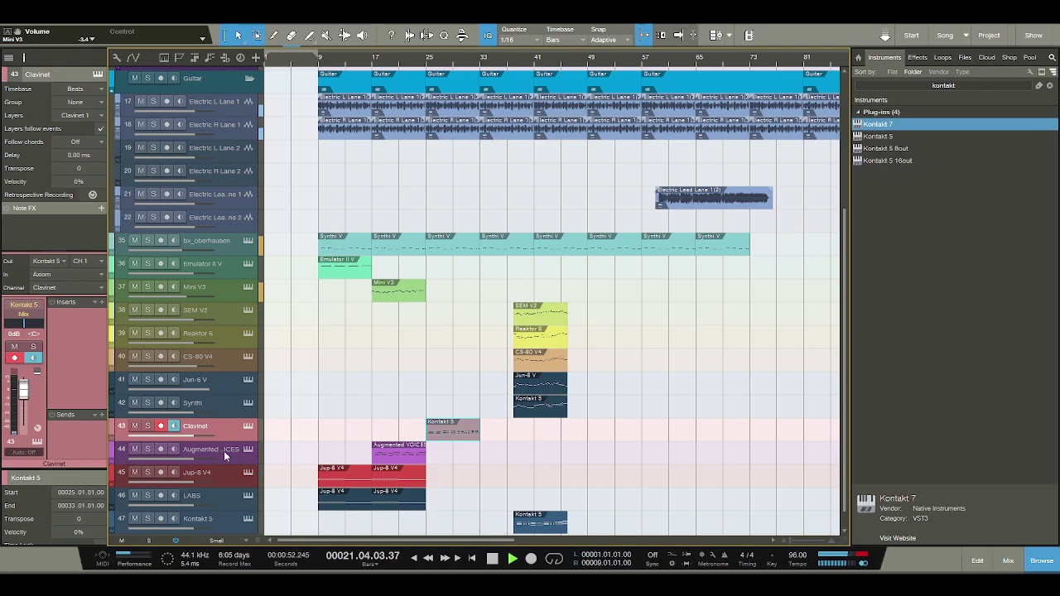
left_click(524, 522)
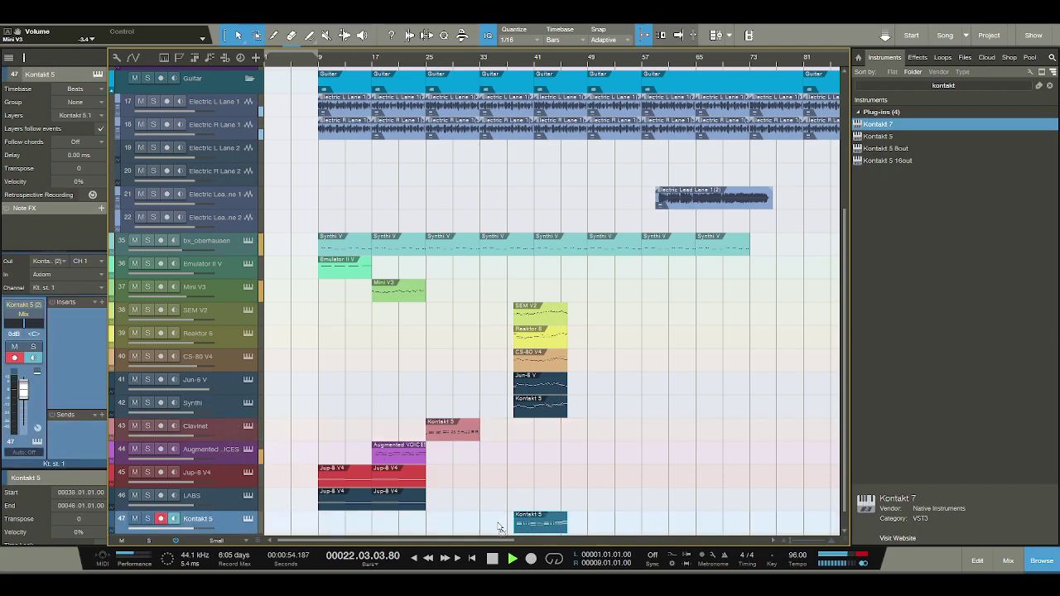
left_click_drag(498, 525, 490, 523)
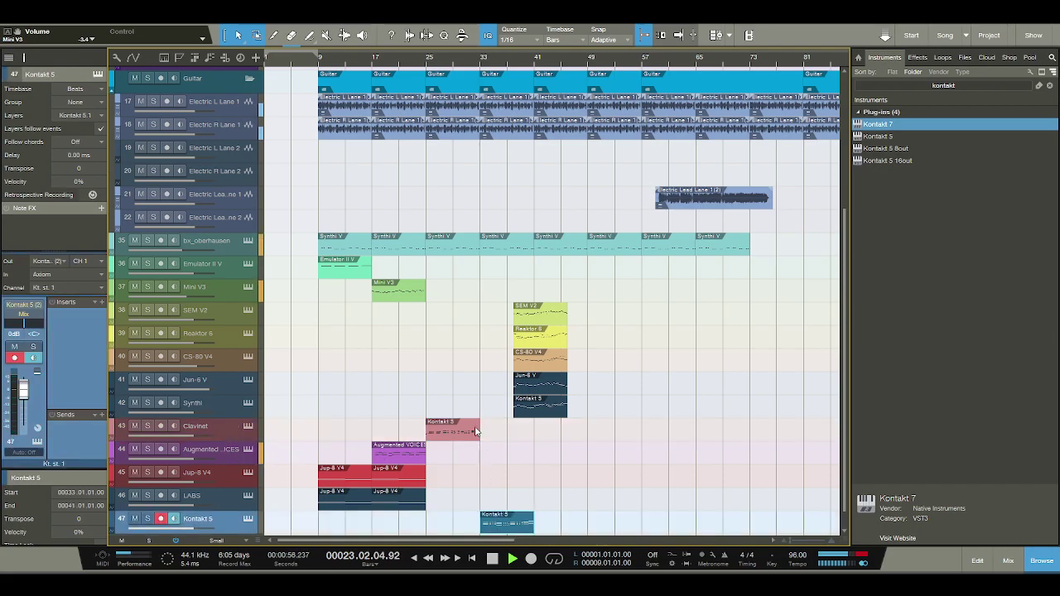
- Stagger the SEM V2, Reaktor 6, CS-80 V4, Jun-6 V and Synthi track parts to start at bars 25, 33, 41, 49 and 57
left_click_drag(530, 318, 441, 317)
left_click_drag(530, 333, 500, 342)
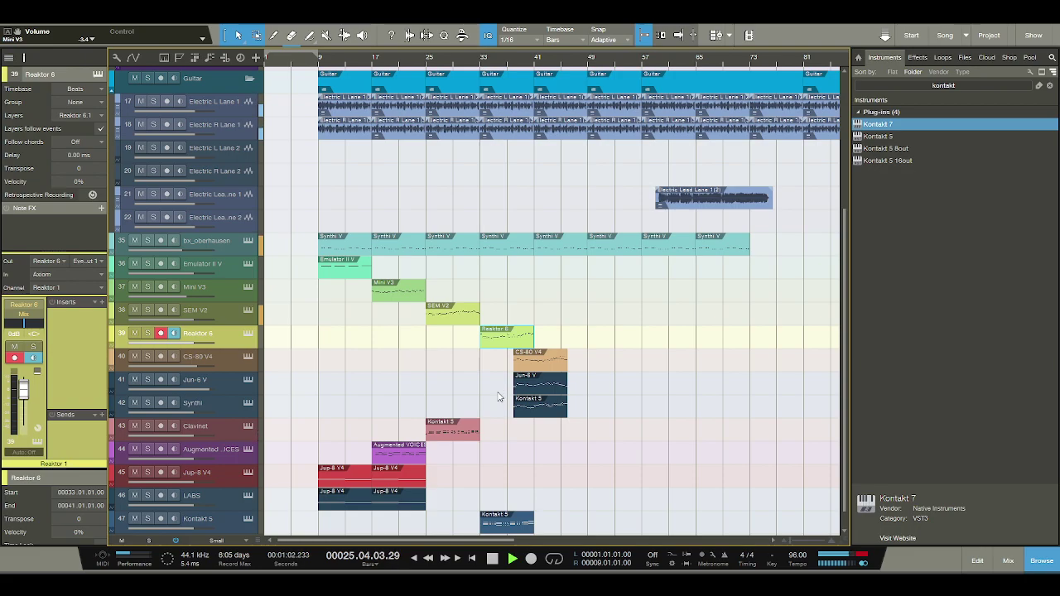
left_click(545, 364)
left_click_drag(553, 363, 598, 390)
left_click(535, 393)
left_click(604, 414)
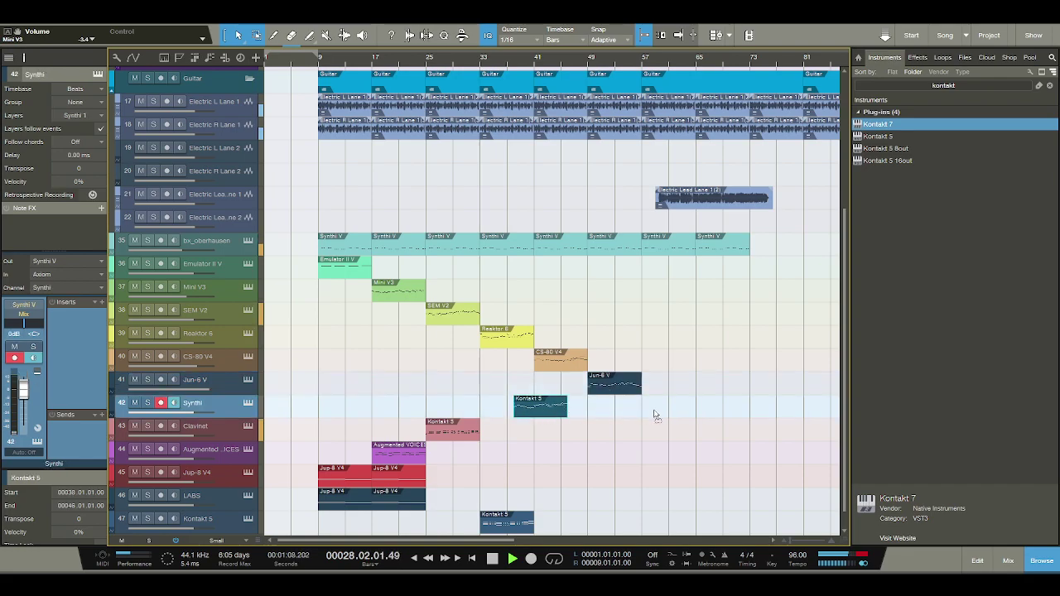
left_click_drag(663, 409, 660, 411)
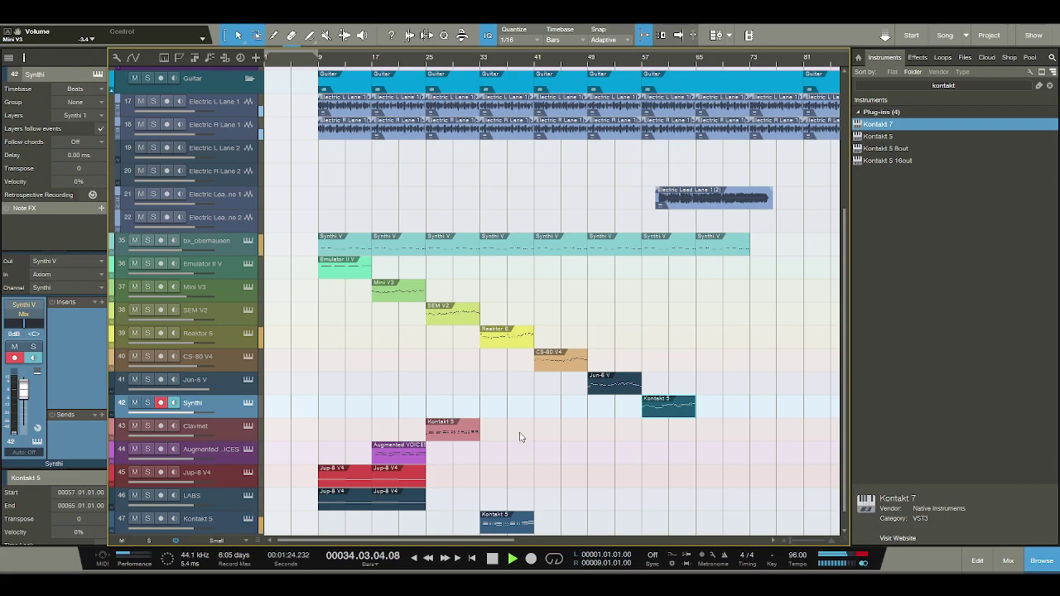
- Duplicate the Clavinet part to bar 33 and raise the Kontakt 5 track 47 volume to +4.9 dB
left_click(469, 432)
key("d")
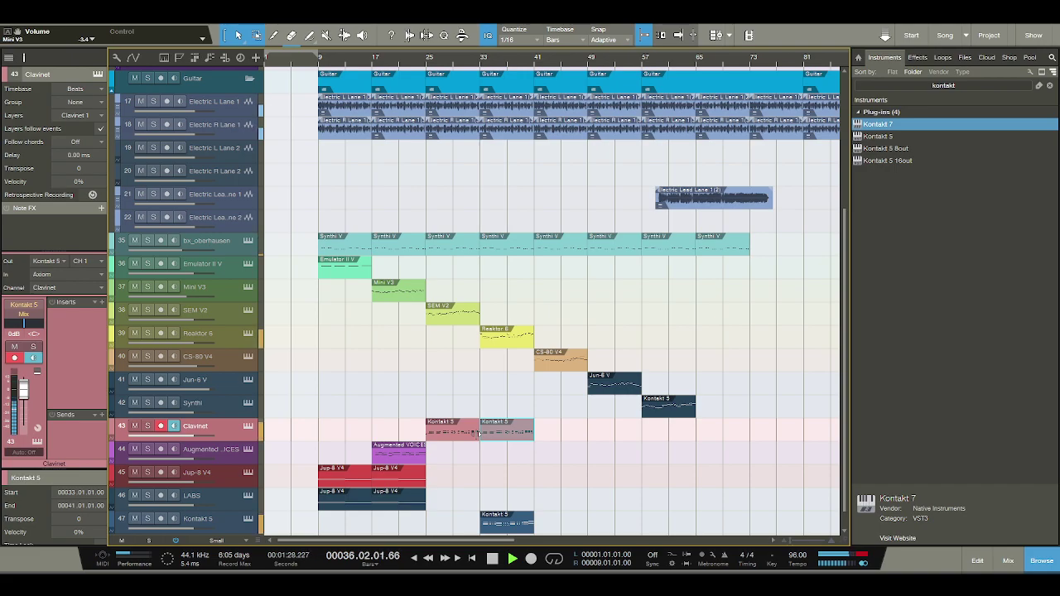
left_click(233, 522)
left_click_drag(25, 392, 26, 386)
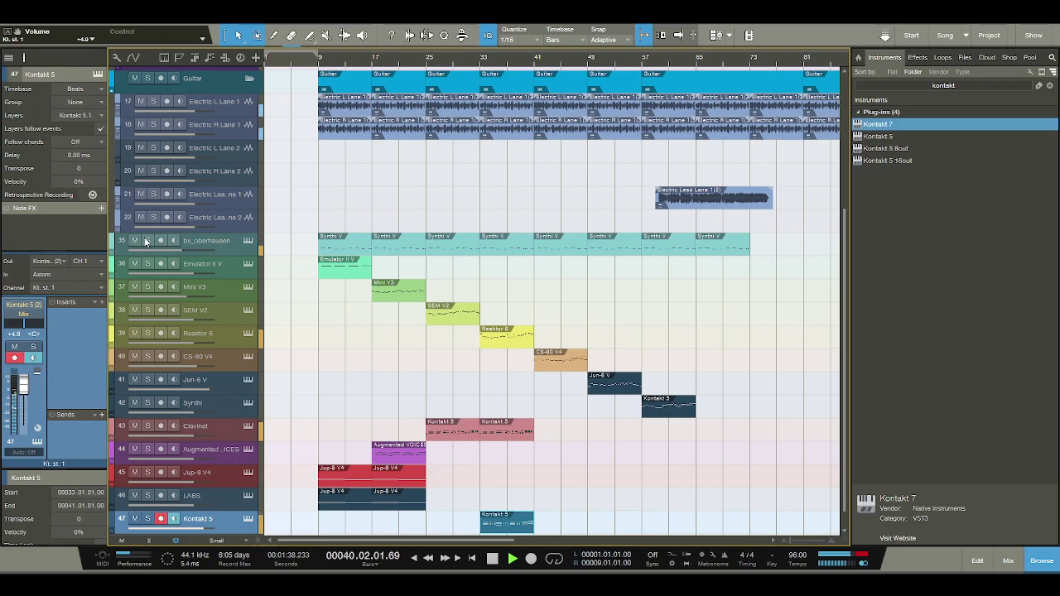
- Send the Kontakt 5 track 47 to the Room effect channel and raise the Room channel's level to -15.9 dB
left_click(1013, 565)
left_click(1009, 561)
scroll(450, 538, "left", 10)
scroll(450, 538, "left", 8)
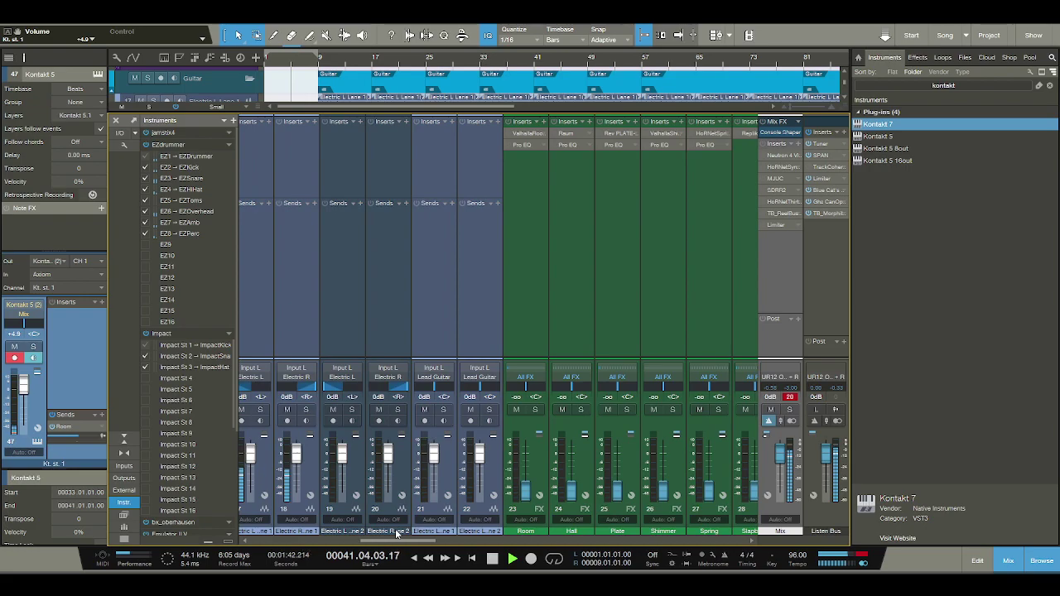
left_click_drag(465, 492, 466, 469)
left_click(1009, 564)
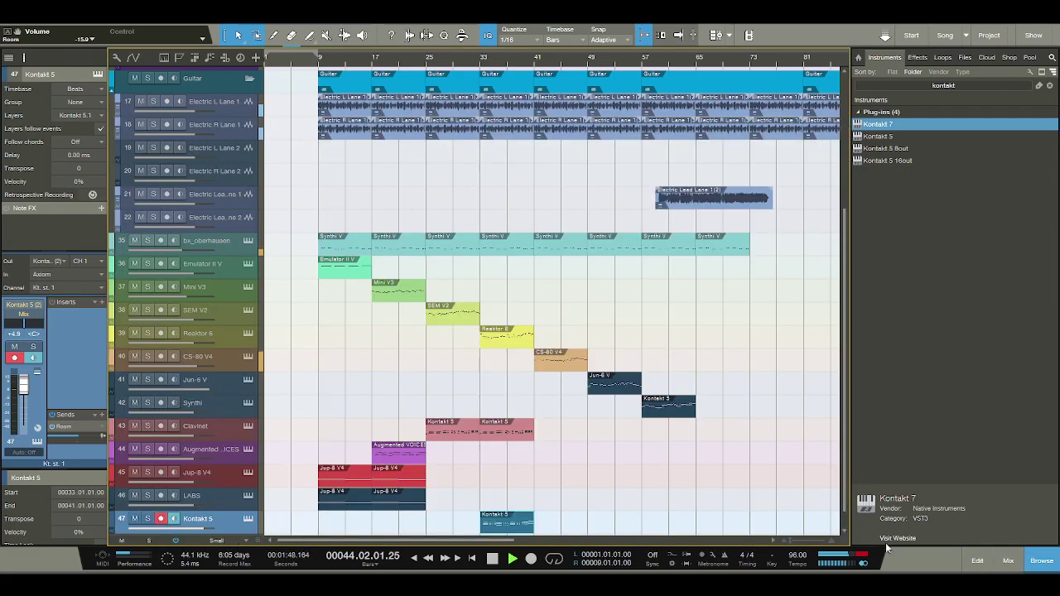
- Route the bx_oberhausen track to the All Bass bus and the Emulator II V track to the All Pads bus
left_click(218, 286)
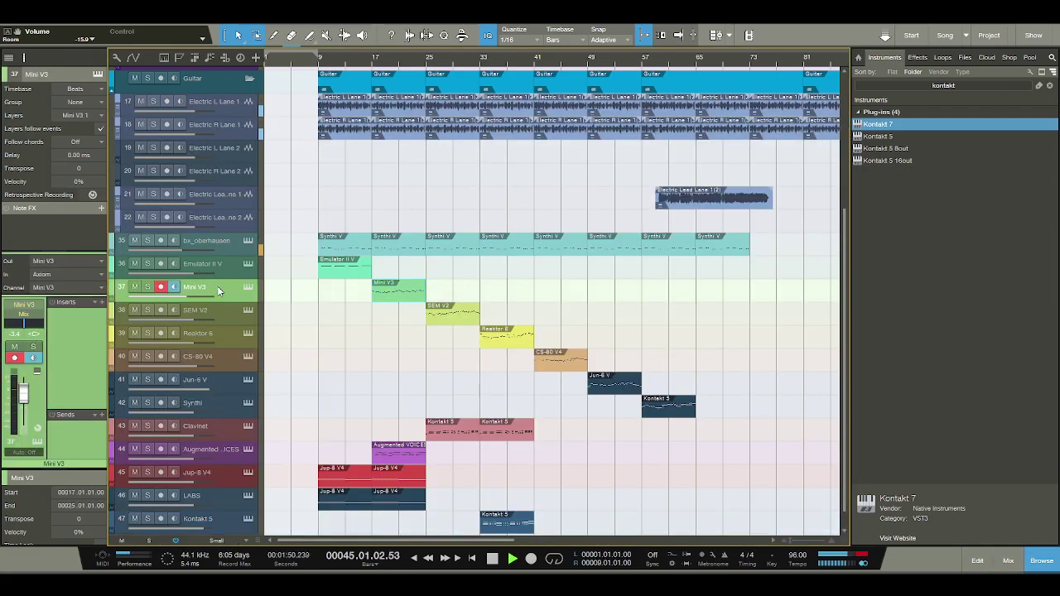
left_click(217, 265)
left_click(220, 245)
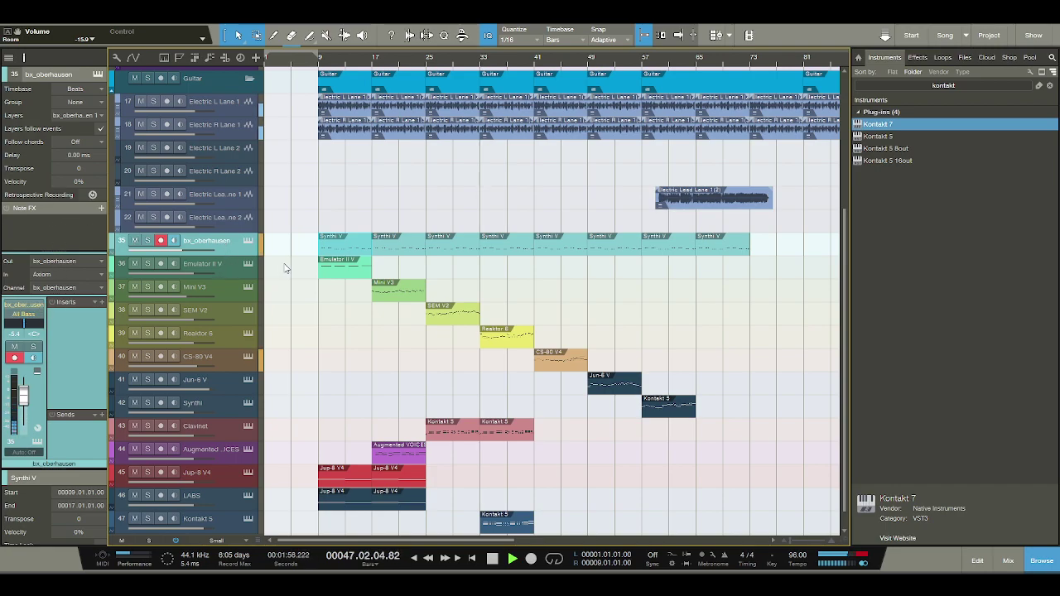
key("Down")
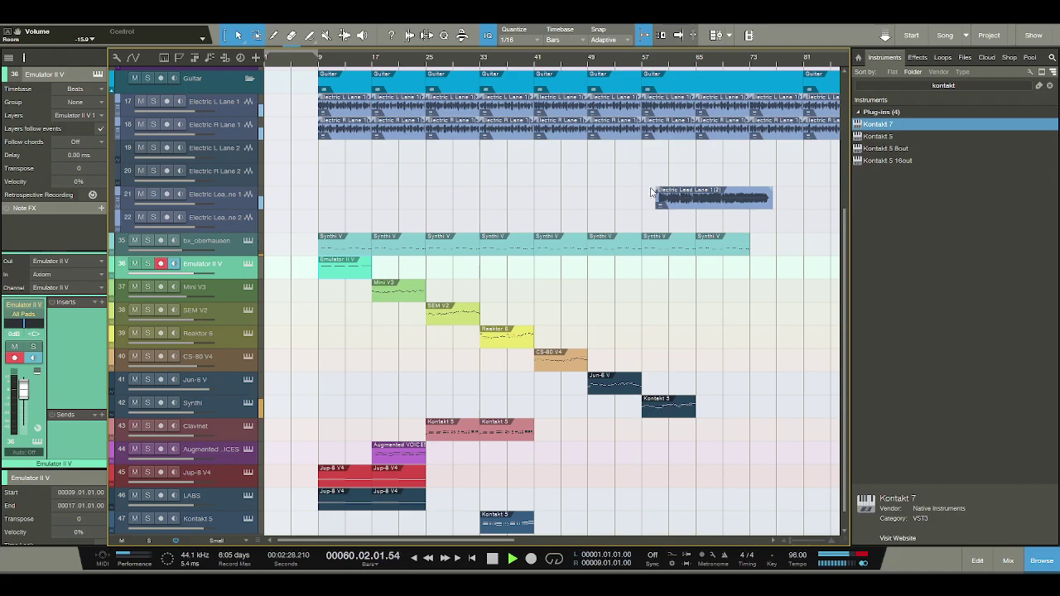
- Move the Electric Lead Lane 1 recording to start at bar 78, clear of the synth arrangement
left_click_drag(669, 201, 794, 206)
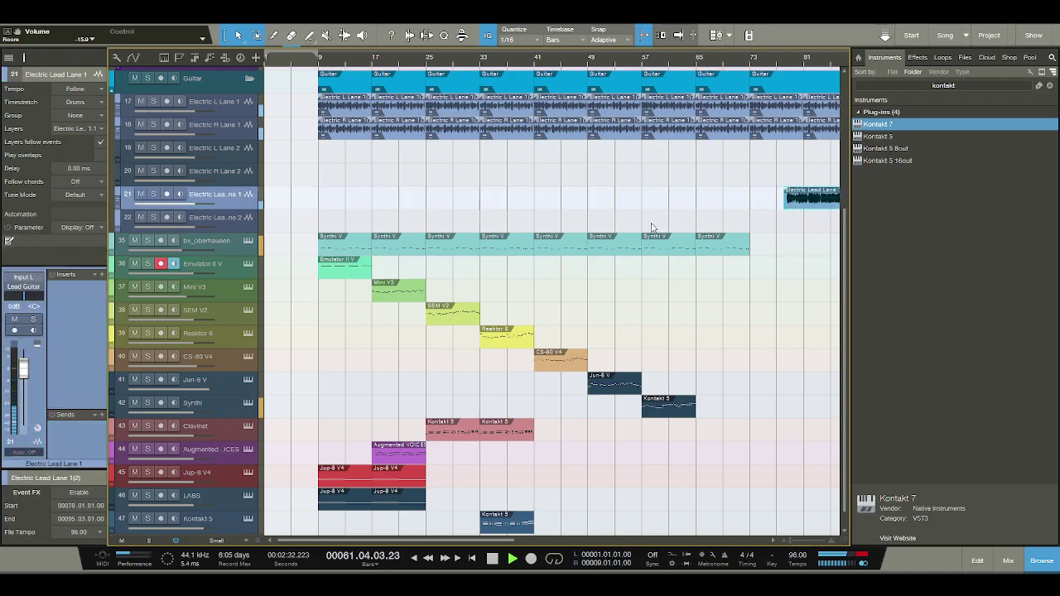
- Play the arrangement from bar 17 to check the section where the Mini V3 part enters
scroll(554, 252, "down", 1)
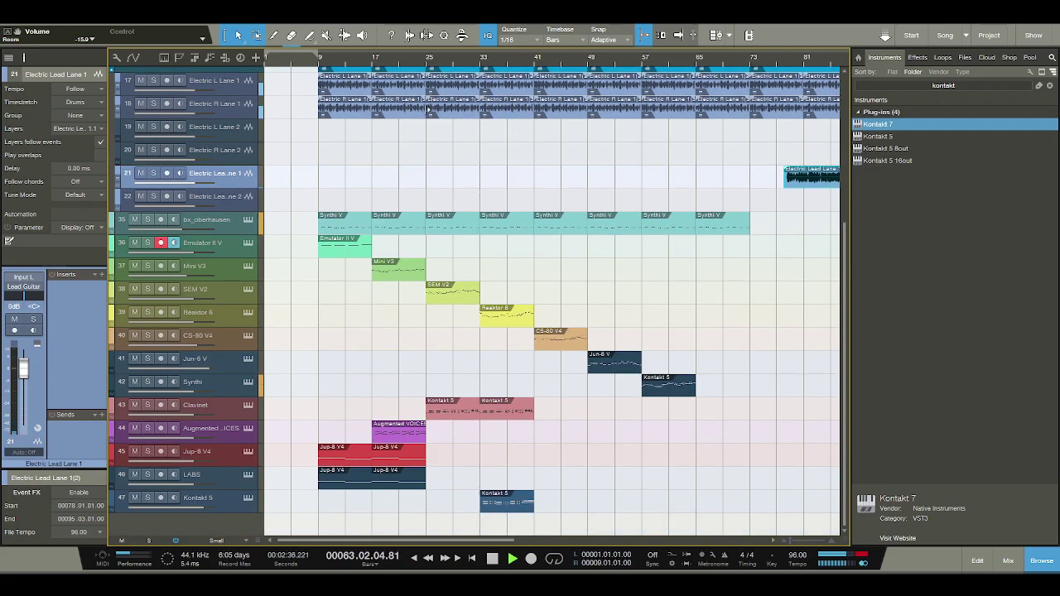
left_click(372, 65)
key("space")
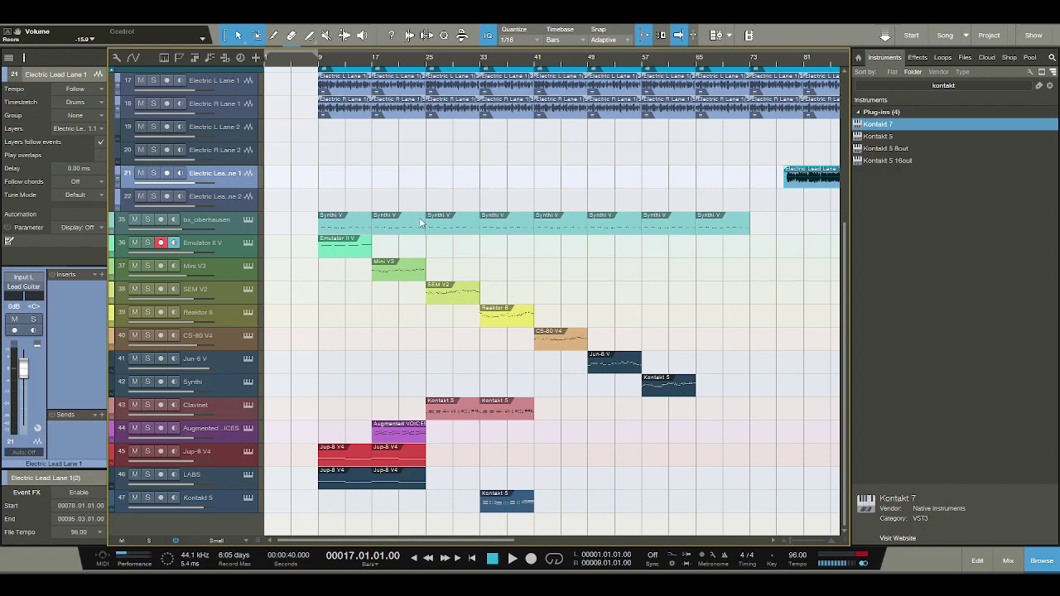
left_click(698, 61)
left_click(375, 59)
key("space")
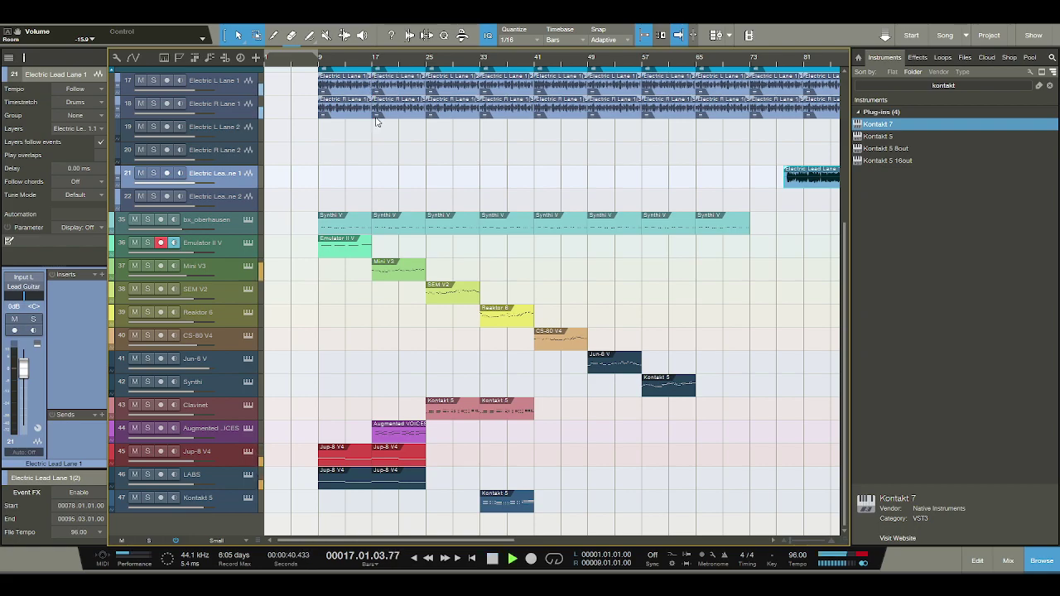
key("space")
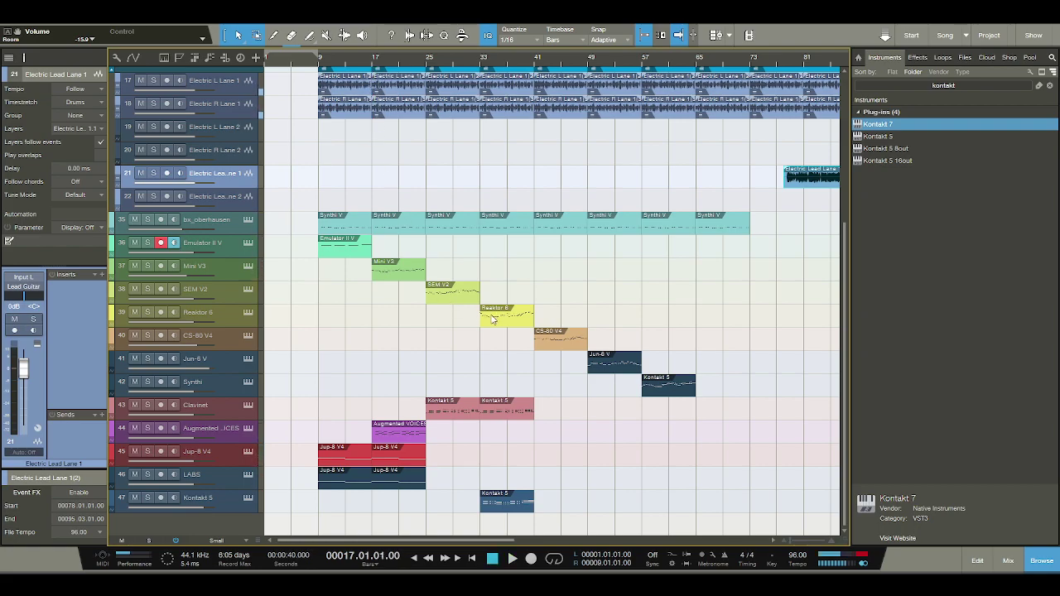
- Solo the Mini V3 track and select the Reaktor 6 part at bar 33
left_click(148, 266)
left_click(407, 317)
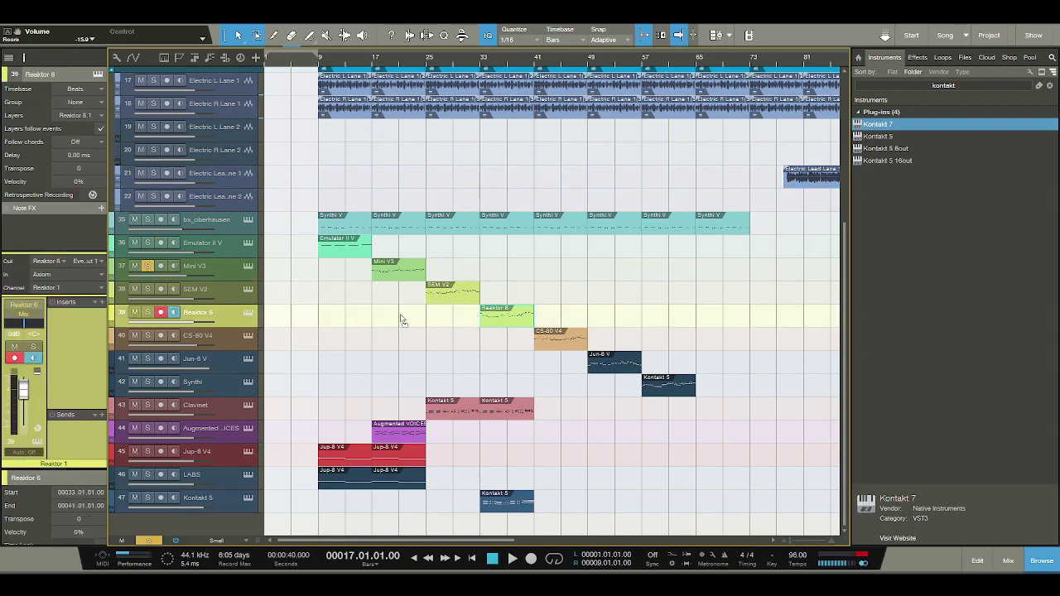
- Move the Reaktor 6 clip to bar 17 and solo its track while playing the song
left_click_drag(385, 318, 386, 319)
key("space")
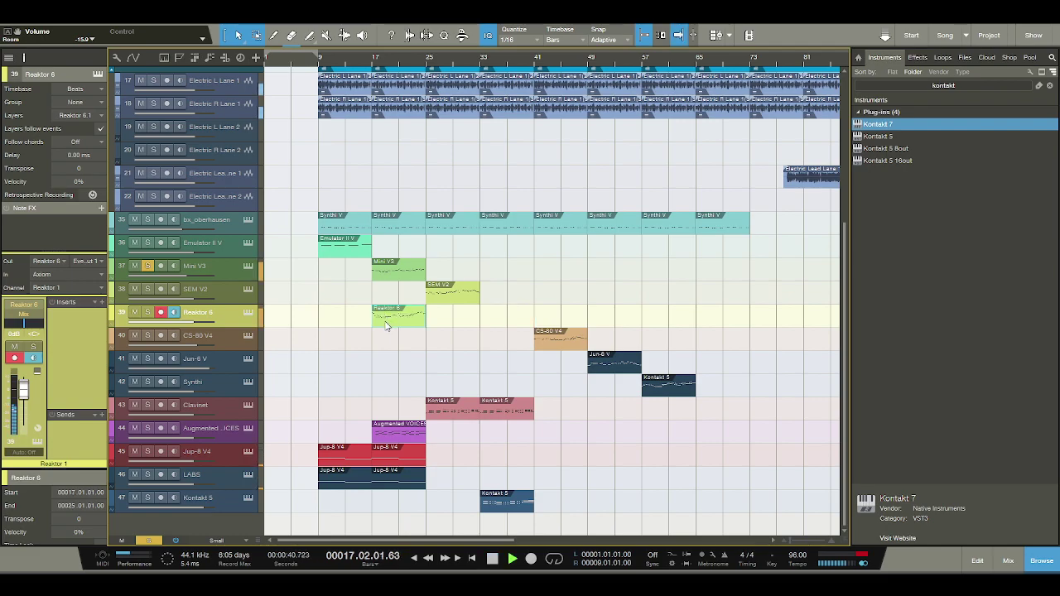
left_click(148, 313)
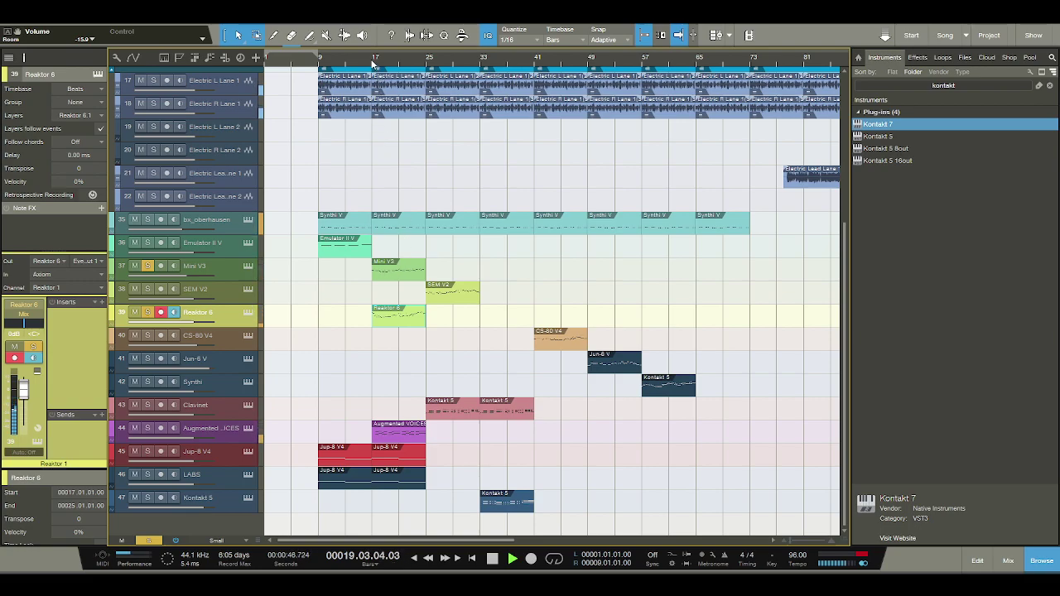
- Move the CS-80 V4 clip to bar 25 and solo the SEM V2 and CS-80 V4 tracks
left_click_drag(563, 340, 442, 341)
left_click(146, 290)
left_click(148, 335)
- Move the Jun-6 V and Synthi clips to bar 33 and solo both of their tracks
left_click_drag(621, 367, 511, 368)
left_click_drag(650, 383, 507, 385)
left_click(148, 359)
left_click(148, 382)
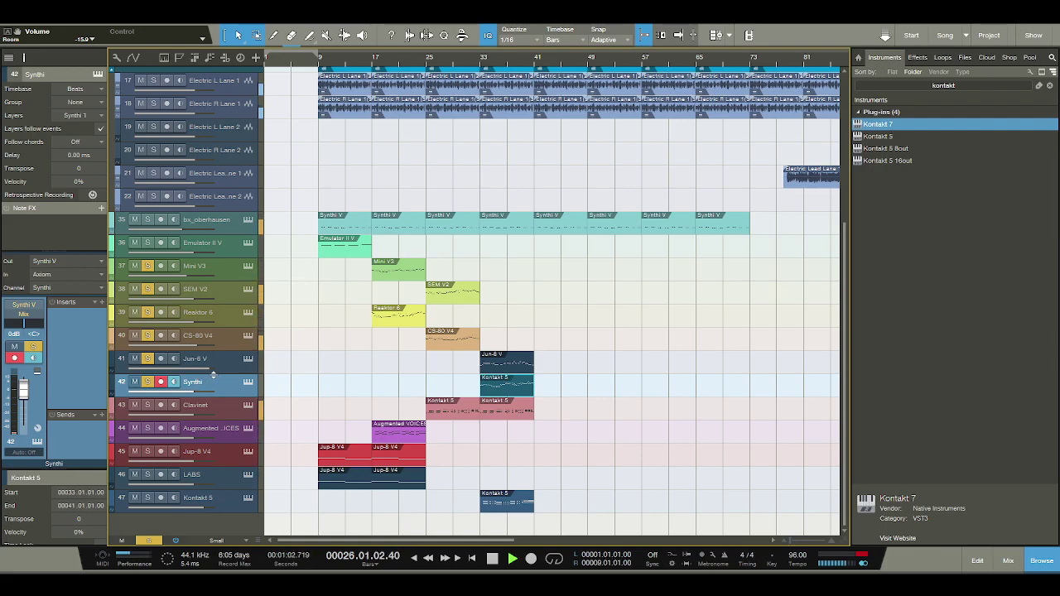
key("space")
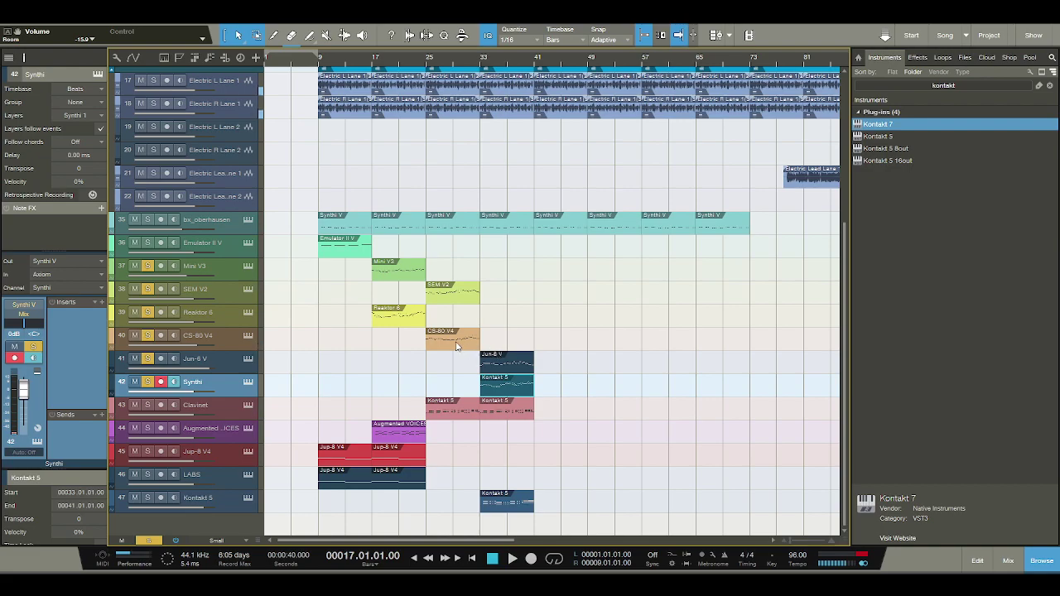
- Swap the layering by moving the Jun-6 V clip to bar 25 and the CS-80 V4 clip to bar 33, auditioning from bar 25
left_click(489, 344)
left_click_drag(509, 344, 451, 364)
key("space")
left_click(427, 66)
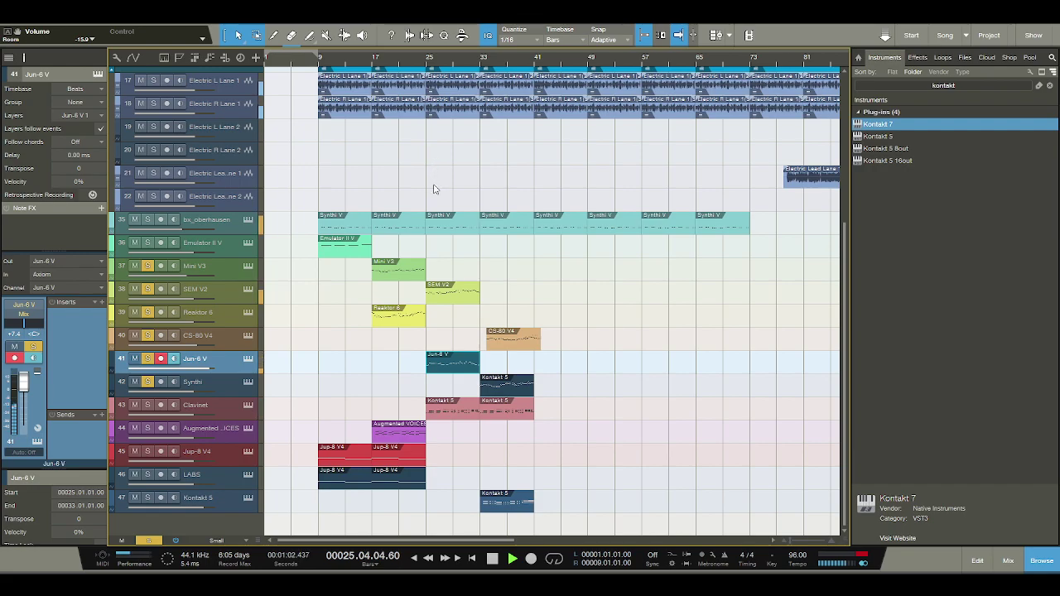
left_click_drag(501, 338, 497, 340)
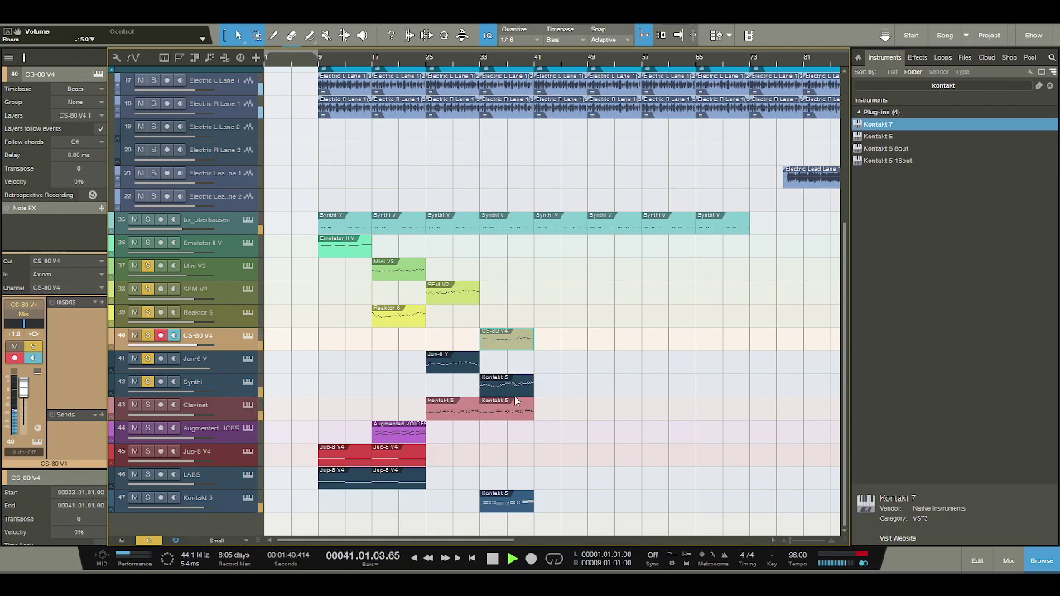
- Place the Clavinet, Kontakt 5 and Augmented VOICES clips at bar 41
key("space")
left_click(514, 415)
left_click_drag(514, 417, 550, 418)
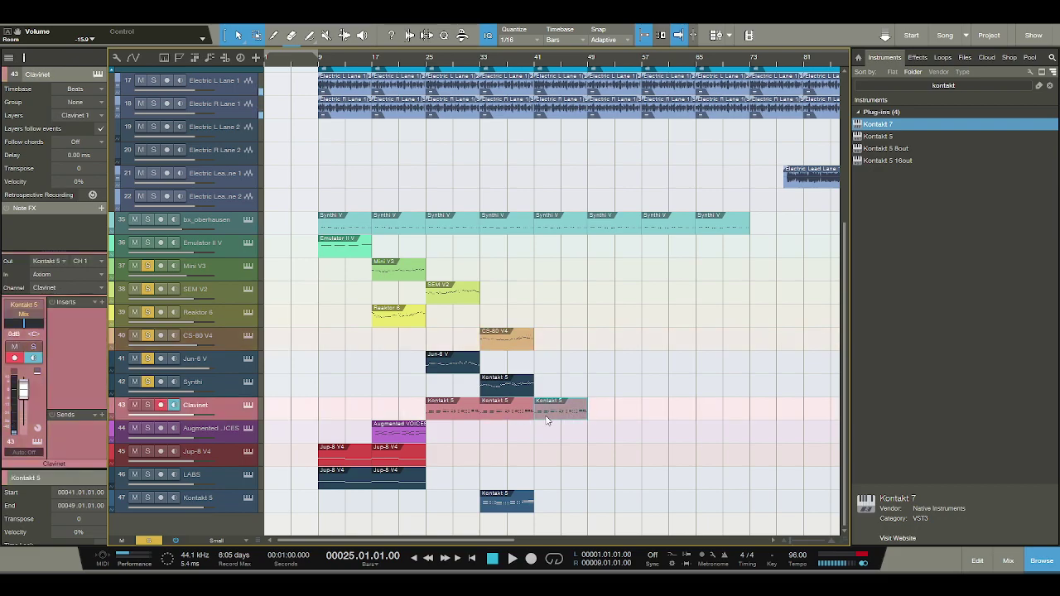
left_click_drag(503, 503, 558, 509)
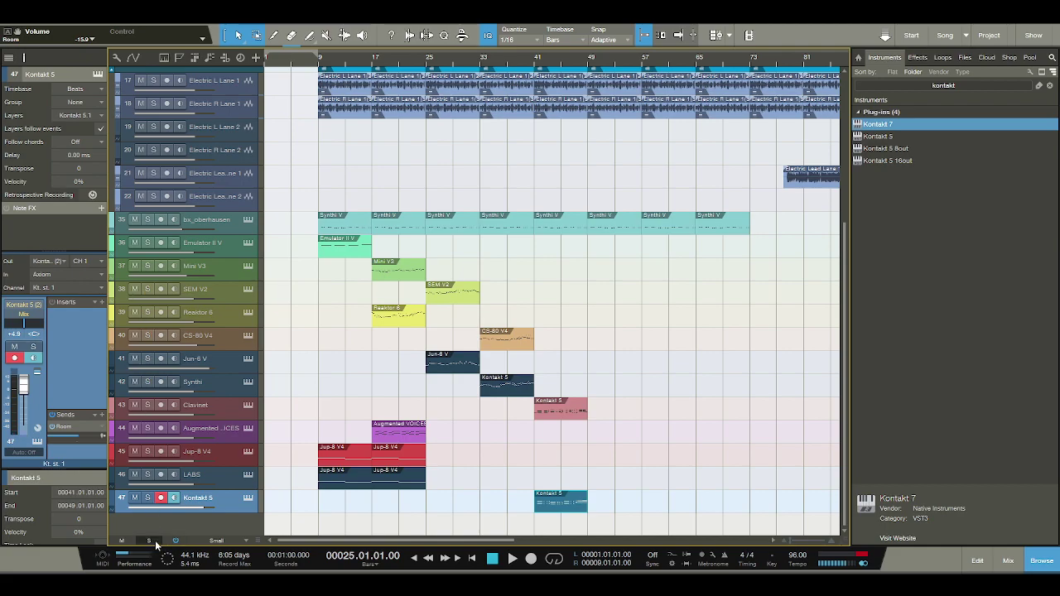
left_click_drag(414, 433, 555, 439)
- Duplicate the last Jup-8 V4 and LABS clips twice each up to bar 41, and play the arrangement from bar 9
left_click(415, 458)
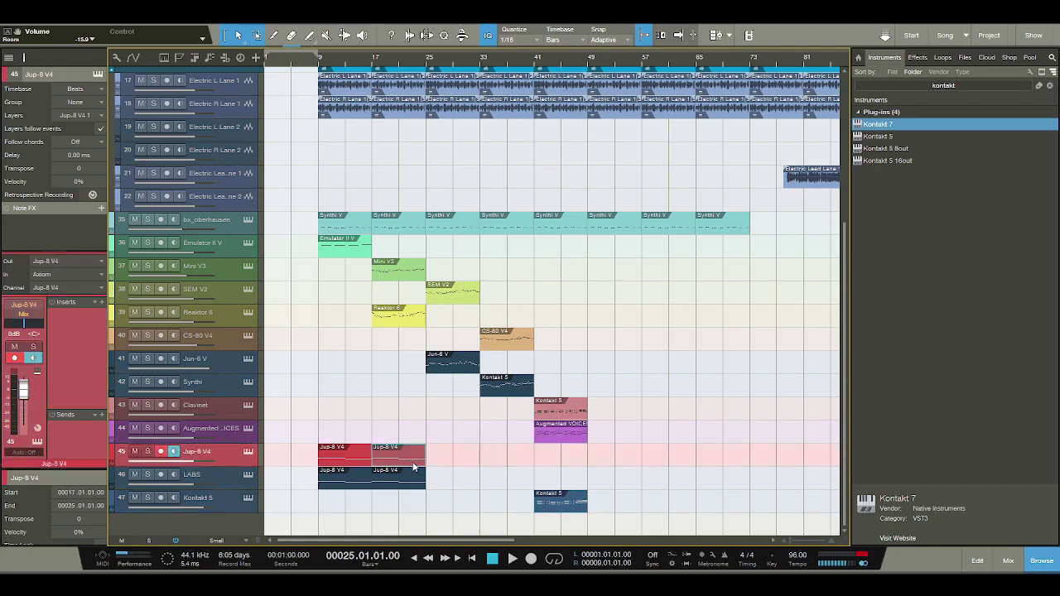
key("d")
key("d")
left_click(404, 482)
key("d")
key("d")
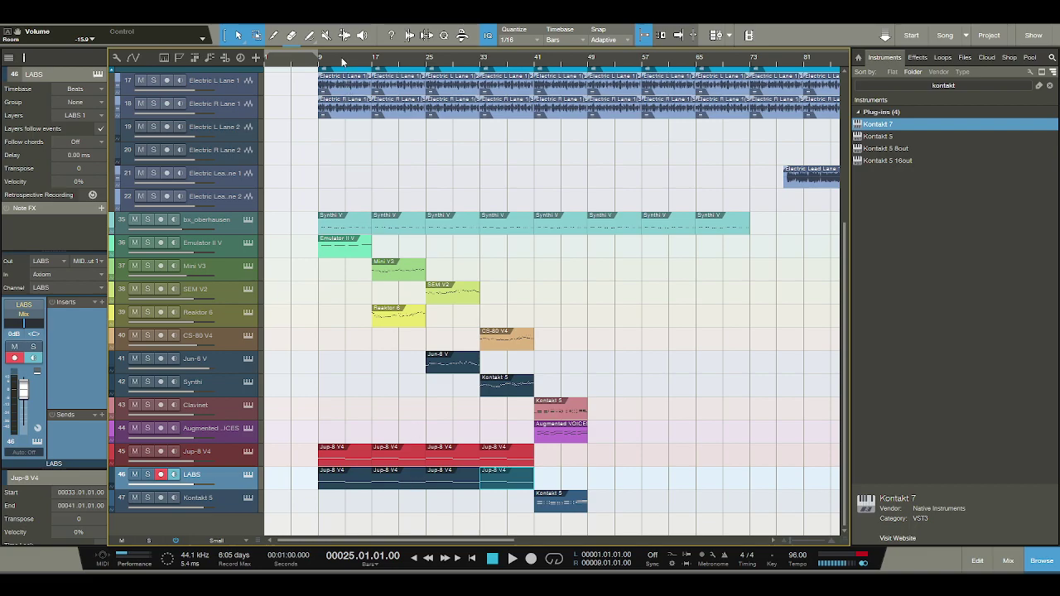
left_click(318, 63)
key("space")
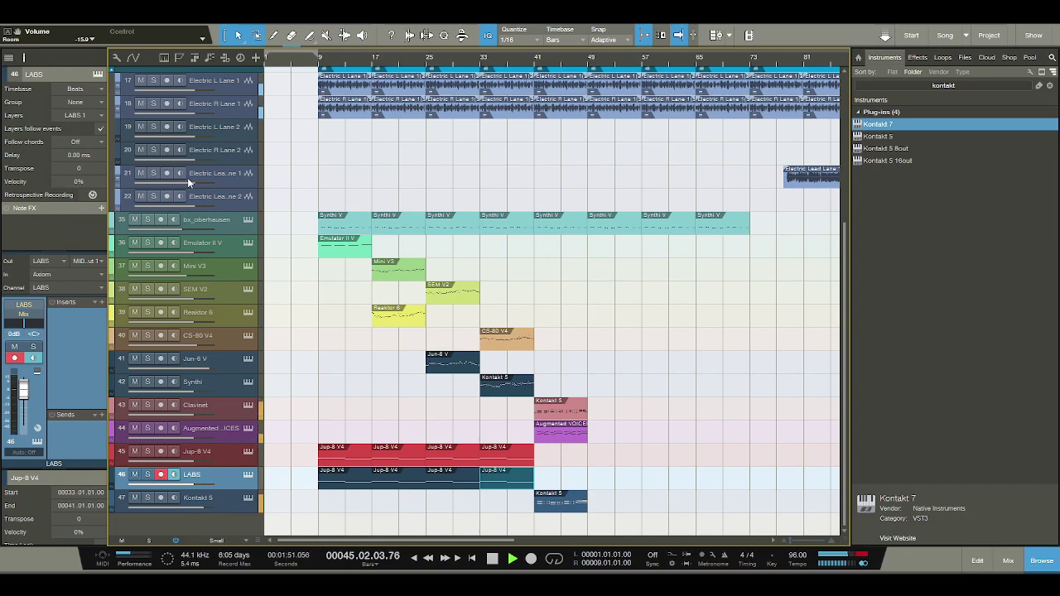
- Duplicate the Emulator II V clip and place the copy at bar 41
left_click(343, 248)
key("d")
left_click_drag(469, 250, 550, 248)
- Duplicate the bar 41 clips on the Emulator II V, Clavinet, Augmented VOICES and Kontakt 5 tracks to bar 49
key("d")
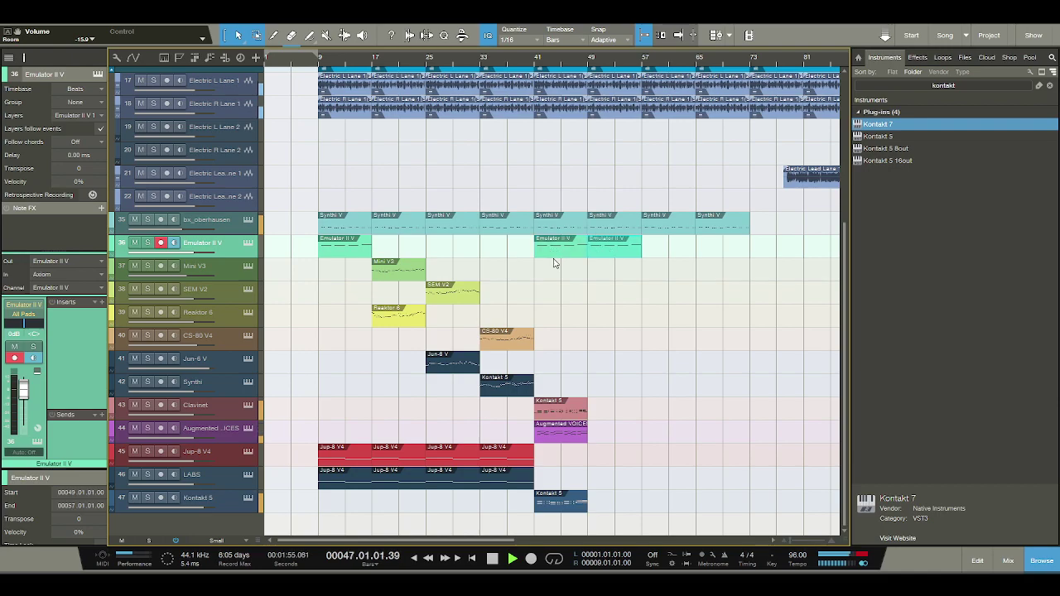
left_click(564, 409)
key("d")
left_click(563, 430)
key("d")
left_click(561, 505)
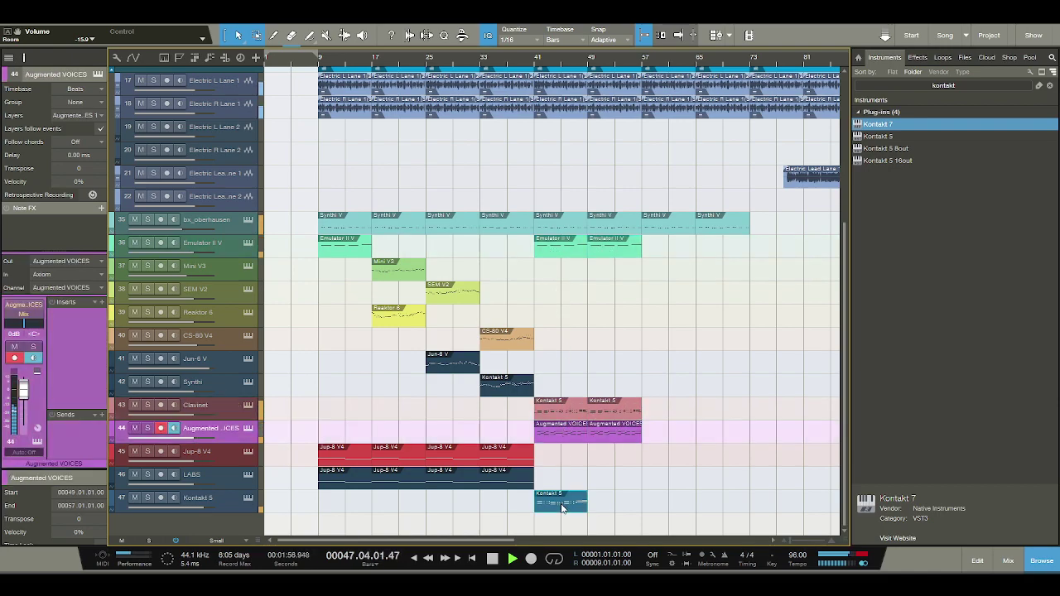
left_click(563, 508)
key("d")
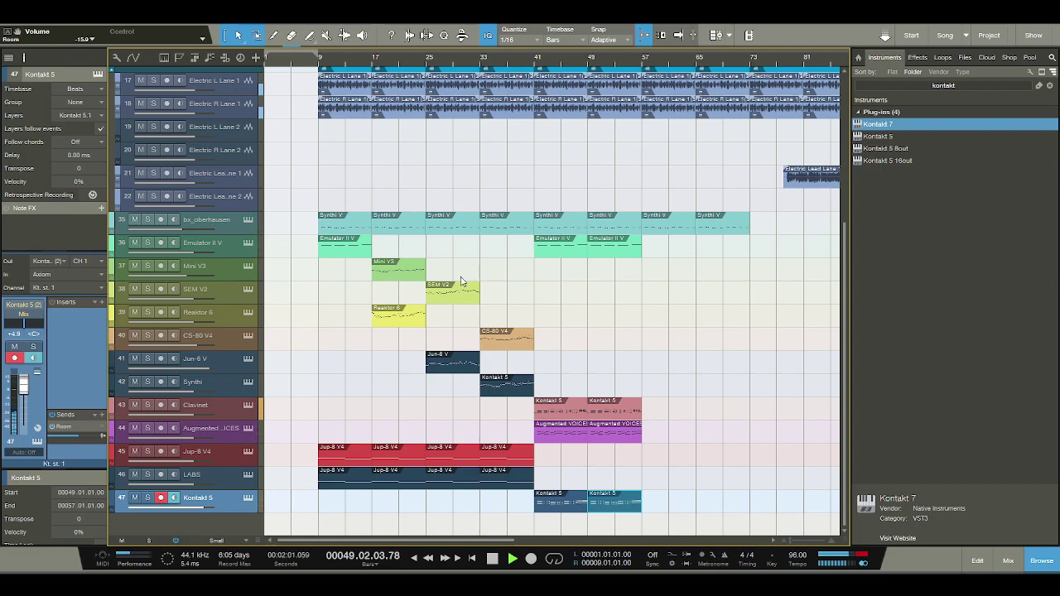
- Move the Electric Lead Lane 1 clip to start at bar 49, auditioning its placement against the other tracks
scroll(654, 317, "up", 3)
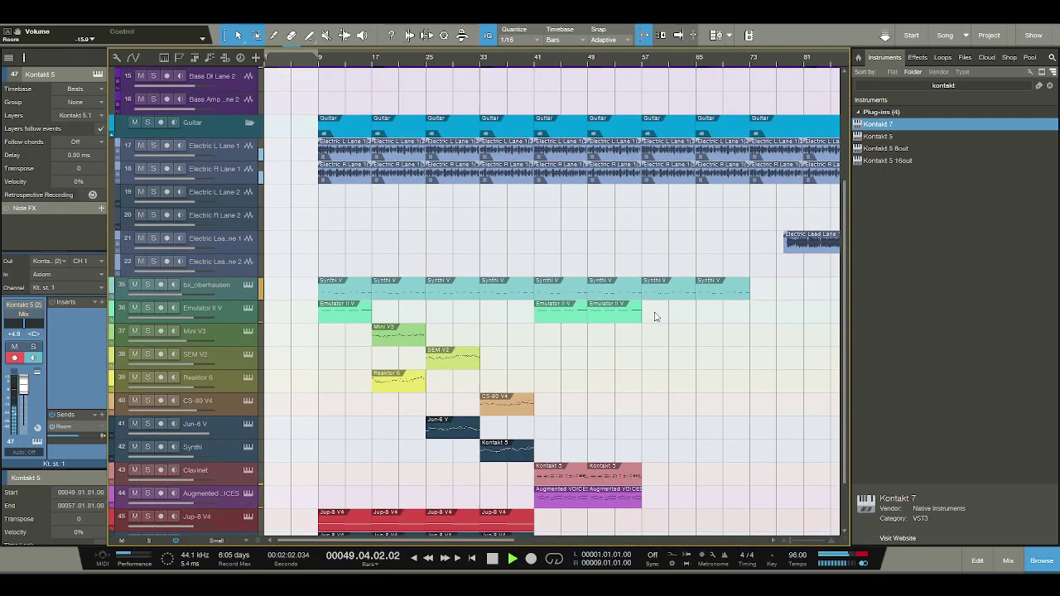
left_click(788, 250)
left_click_drag(595, 251, 604, 252)
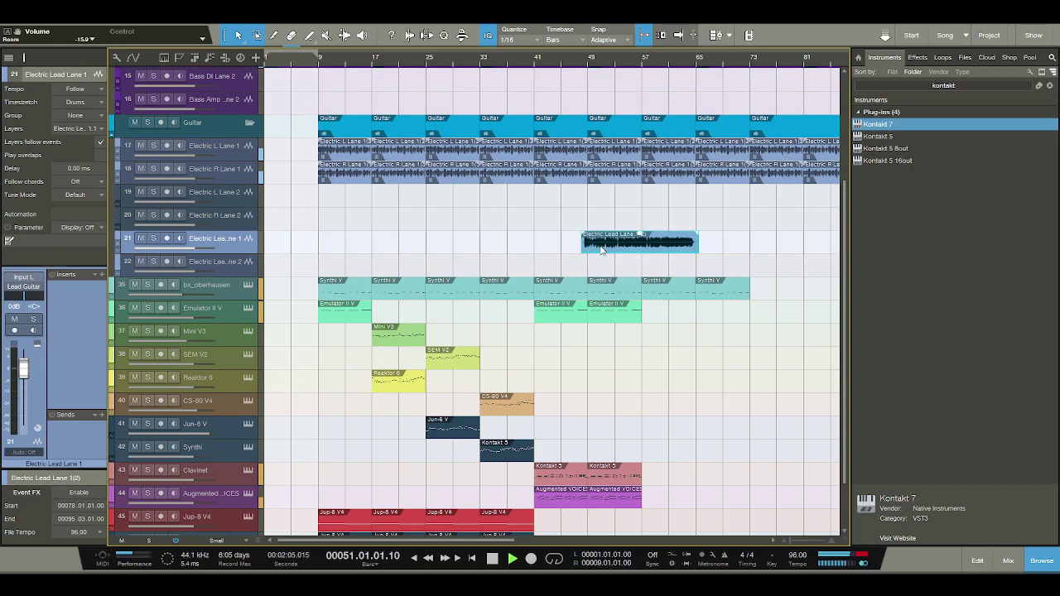
key("space")
left_click(578, 61)
key("space")
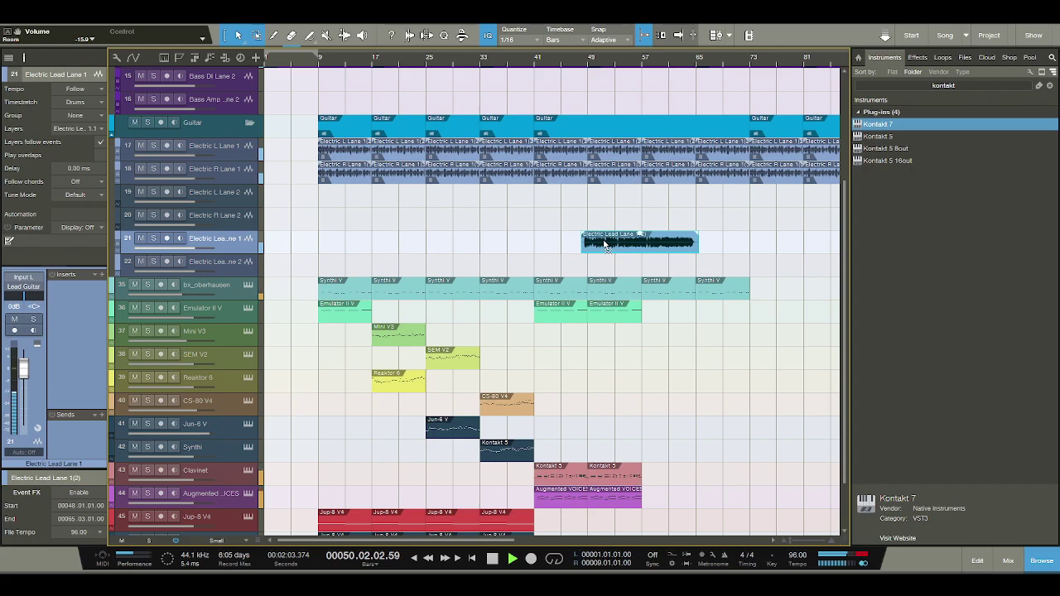
left_click_drag(605, 243, 611, 242)
left_click_drag(604, 63, 602, 96)
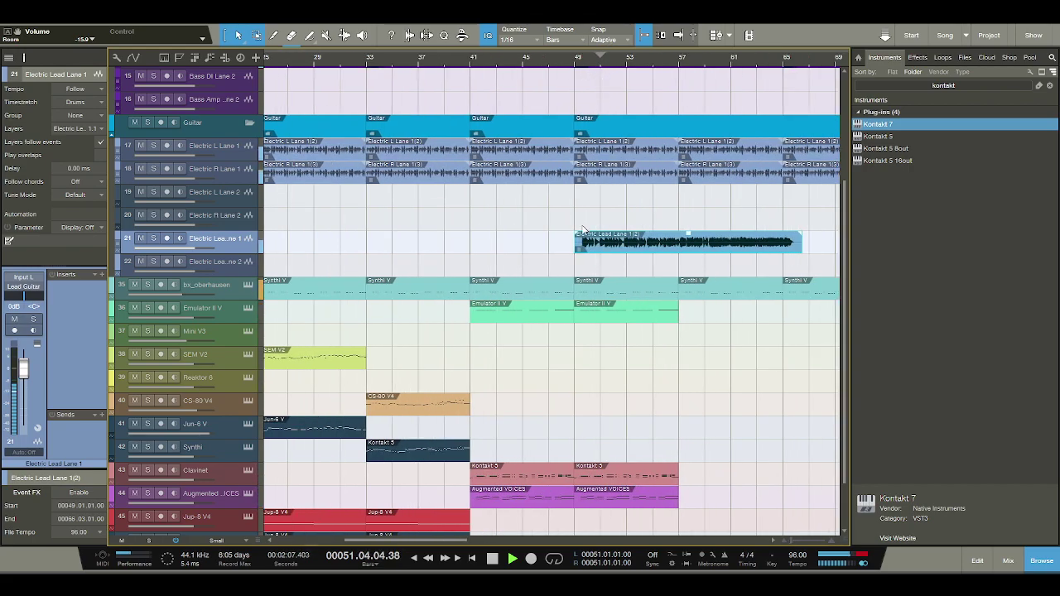
- Delete the bar 49 copies on the Clavinet, Augmented VOICES, Kontakt 5 and Emulator II V tracks
scroll(587, 206, "down", 2)
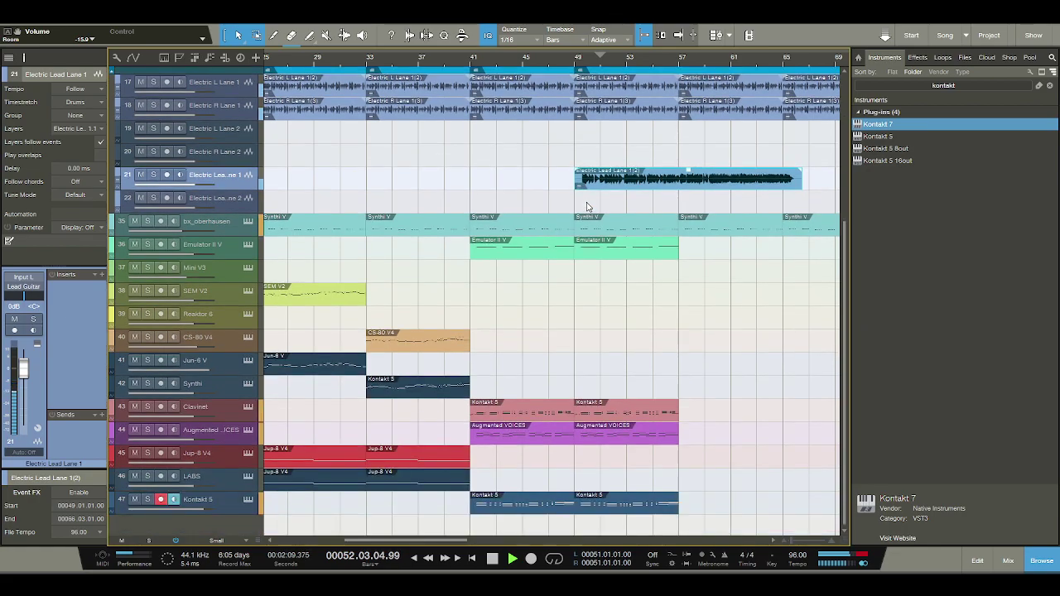
key("space")
left_click(623, 450)
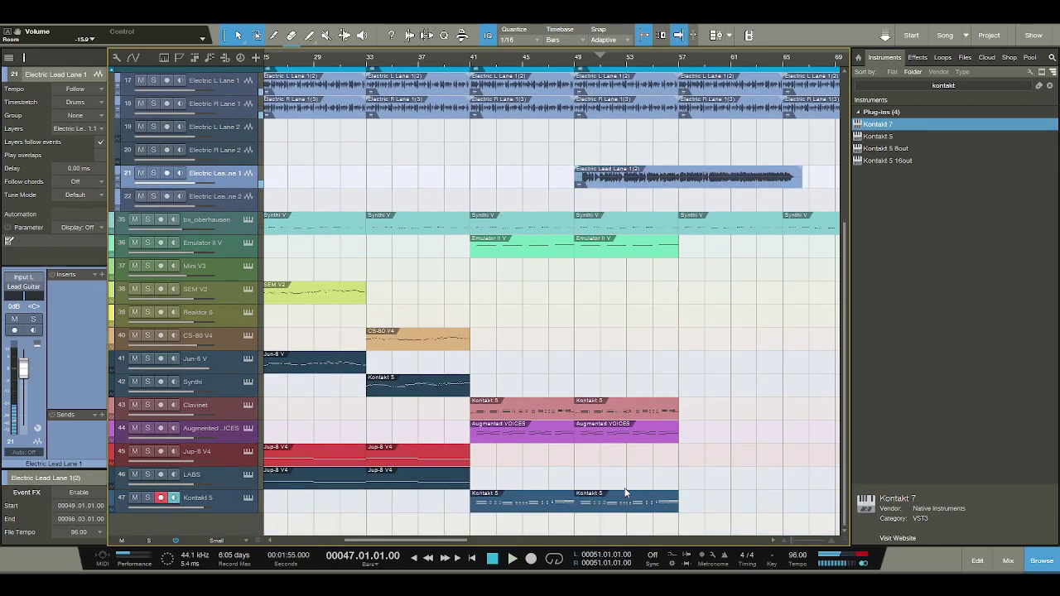
left_click_drag(639, 518, 640, 386)
key("Delete")
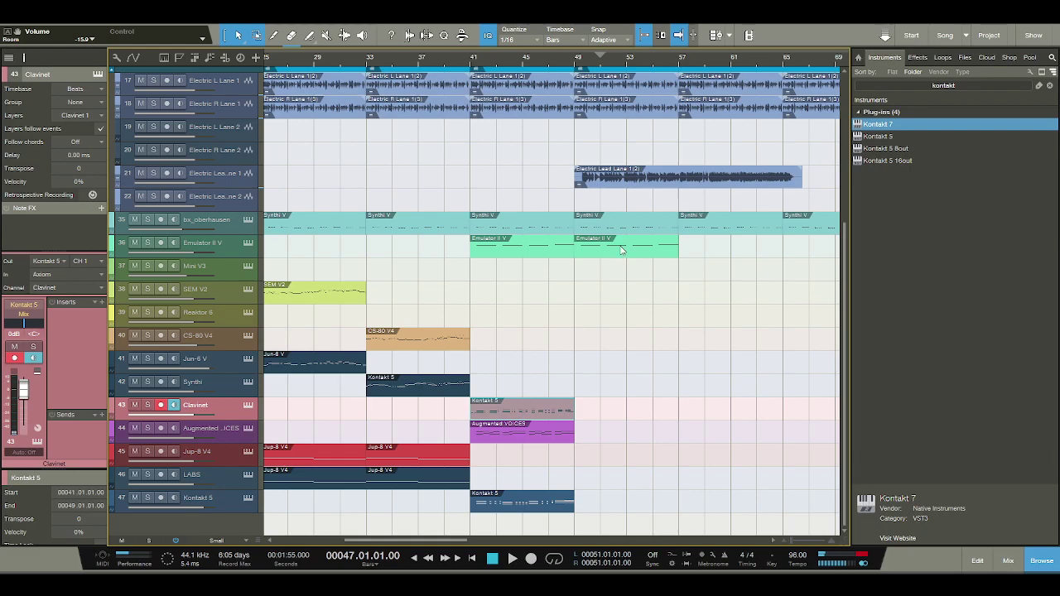
left_click(610, 247)
key("Delete")
- Copy the last Jup-8 V4 and LABS clips to bar 49, keeping bars 41 to 49 empty, and play the transition
left_click(458, 450)
left_click(456, 476, "shift")
key("d")
left_click(527, 462)
left_click(534, 471, "shift")
left_click(527, 462)
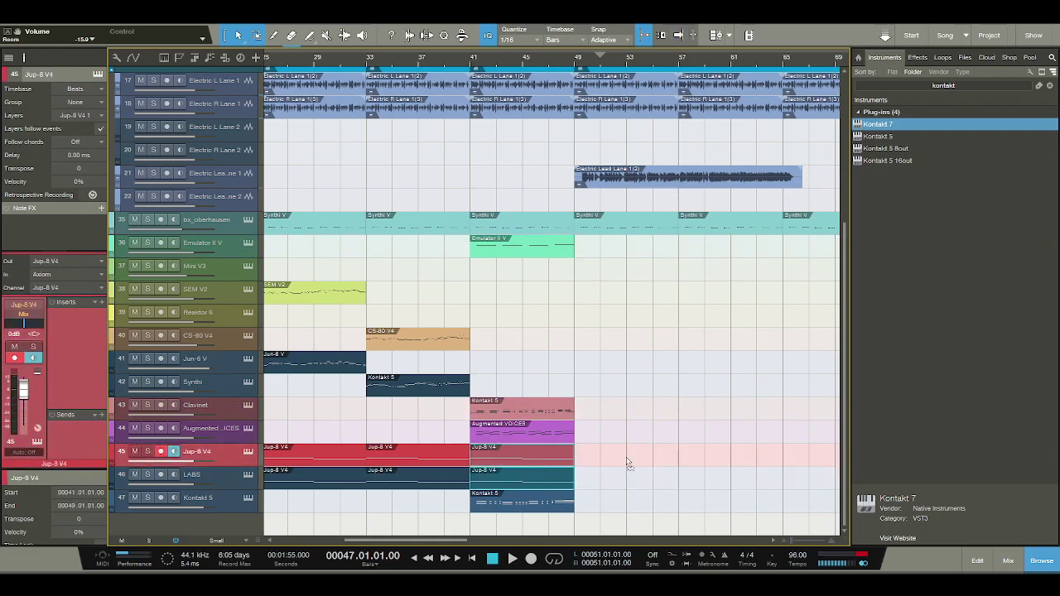
key("d")
left_click(558, 248)
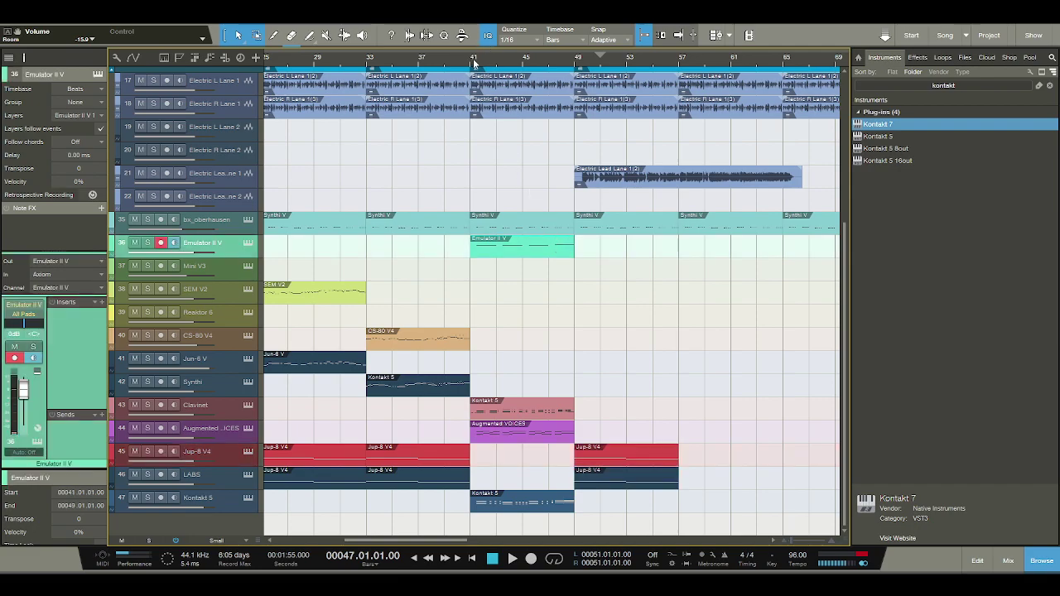
key("space")
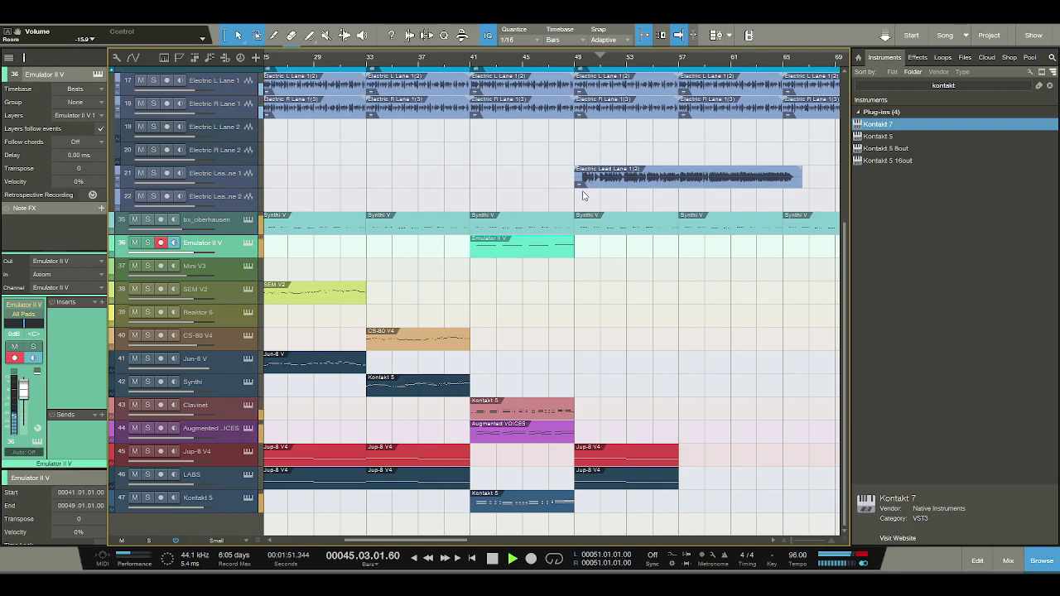
- Add a Room send to the Augmented VOICES channel, matching the one on the Kontakt 5 track
left_click(222, 502)
left_click(215, 436)
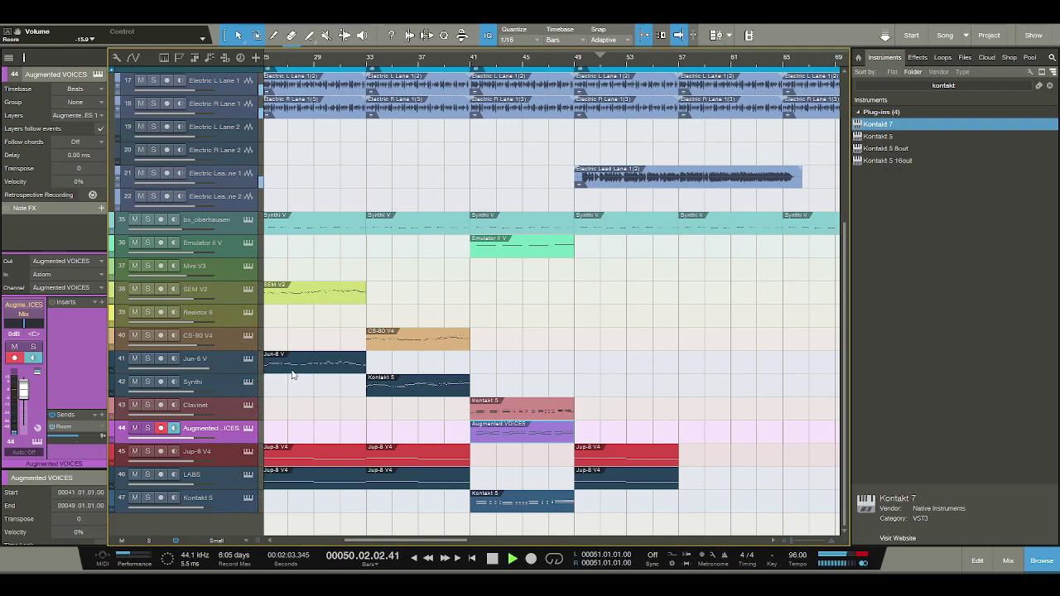
- Duplicate the bar 49 Jup-8 V4 and LABS clips to bar 57
left_click(623, 460)
key("d")
left_click(623, 477)
key("d")
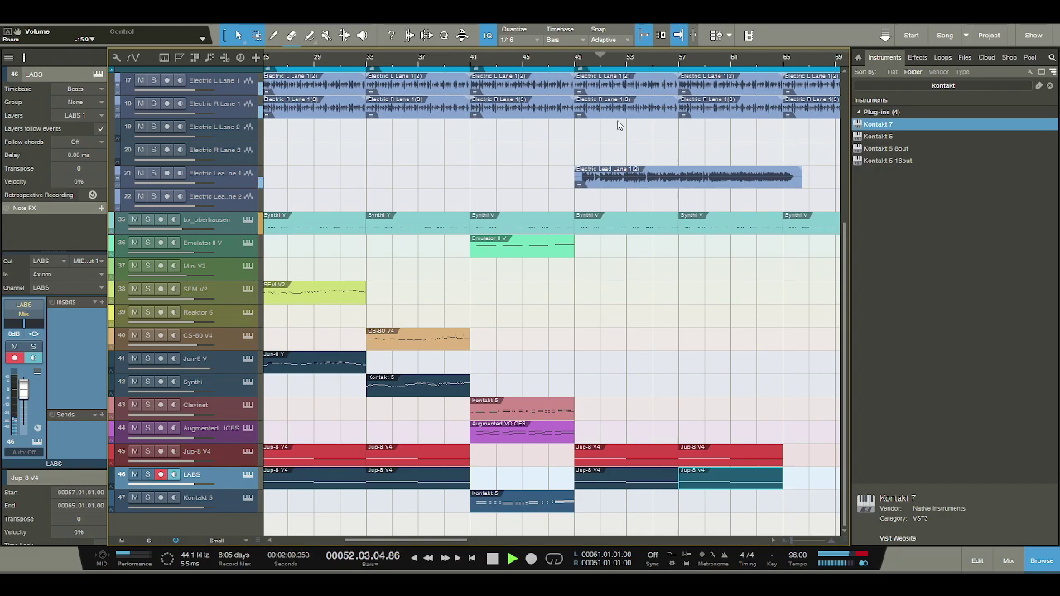
- Duplicate the last bx_oberhausen clip to bar 73 and stop playback after listening through
left_click_drag(644, 61, 631, 57)
scroll(631, 56, "down", 1)
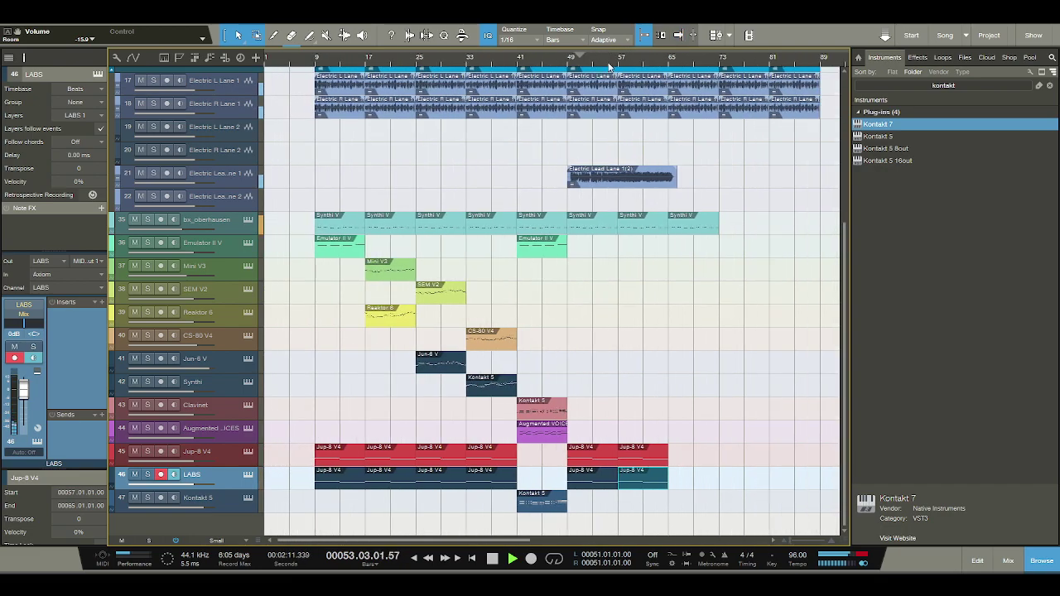
left_click(693, 219)
key("d")
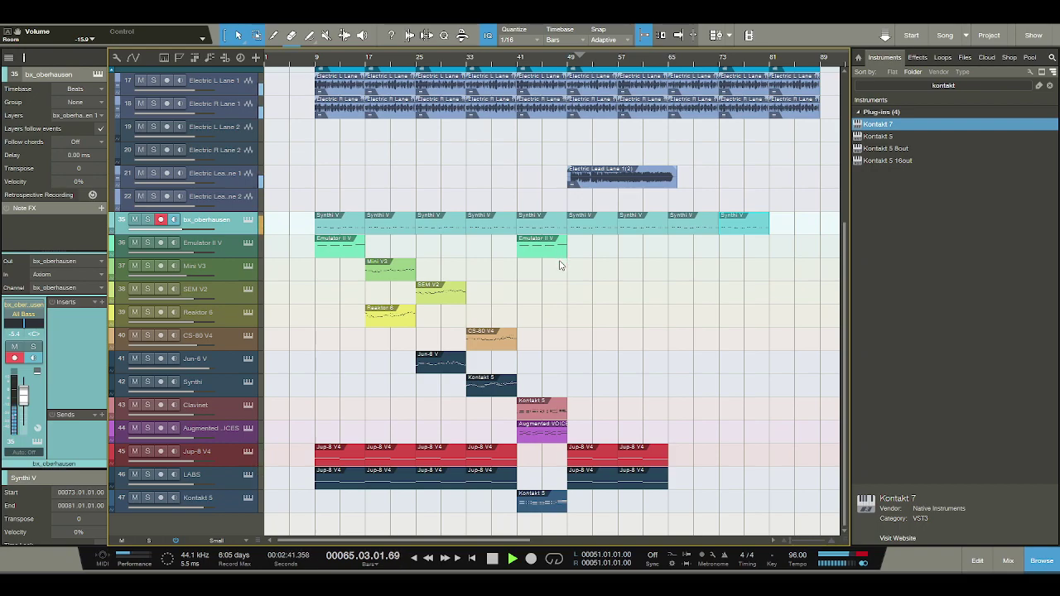
key("space")
- Duplicate the SEM V2 clip and place the copy at bar 65
left_click(406, 277)
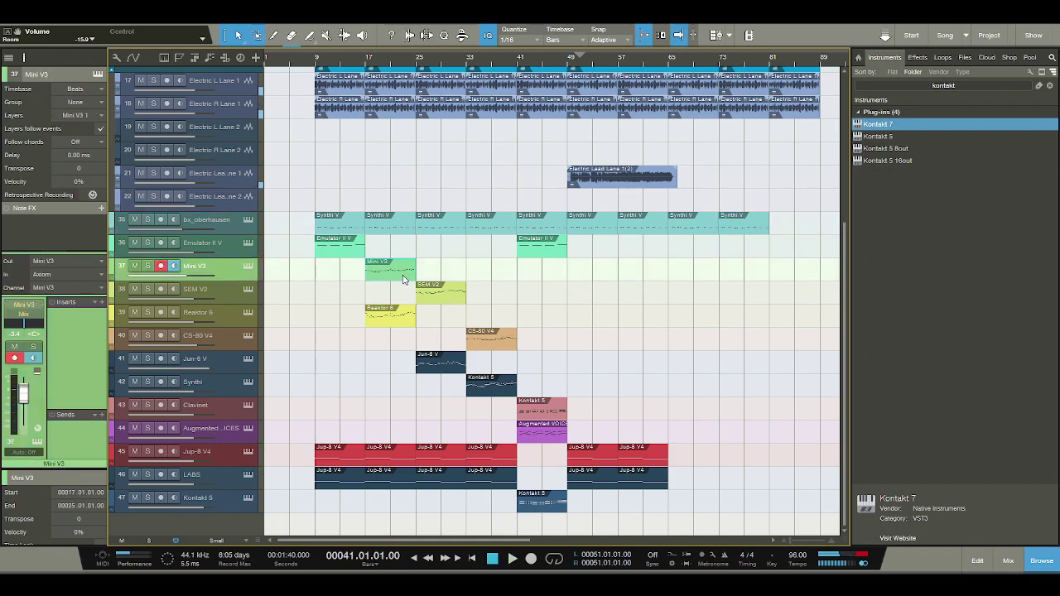
left_click(442, 297)
key("d")
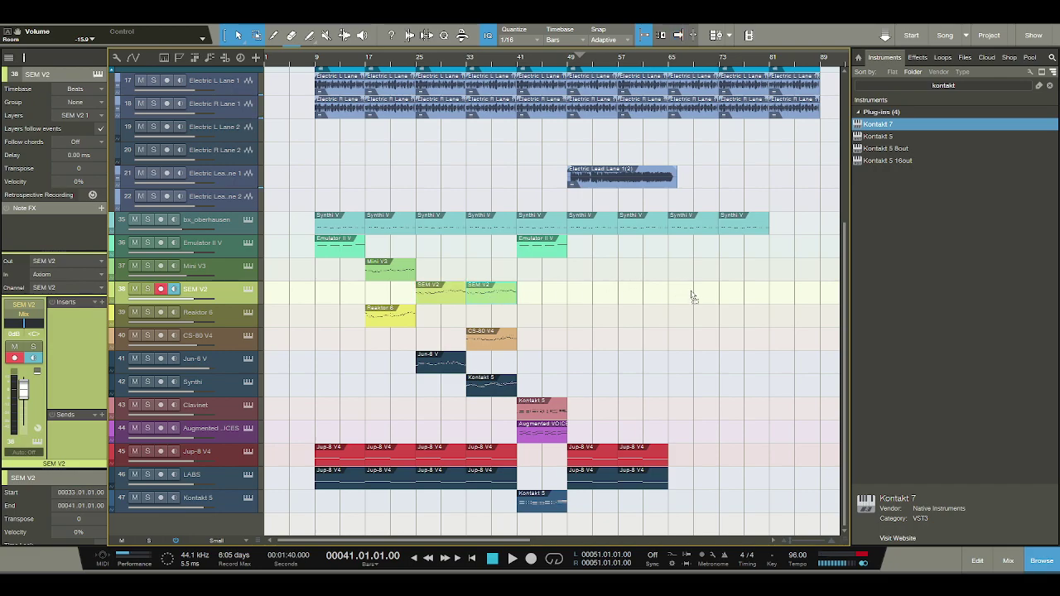
left_click_drag(695, 296, 694, 296)
- Duplicate the CS-80 V4 clip, place the copy at bar 65, and play from there
left_click(492, 341)
key("d")
left_click_drag(536, 340, 684, 343)
left_click(670, 63)
key("space")
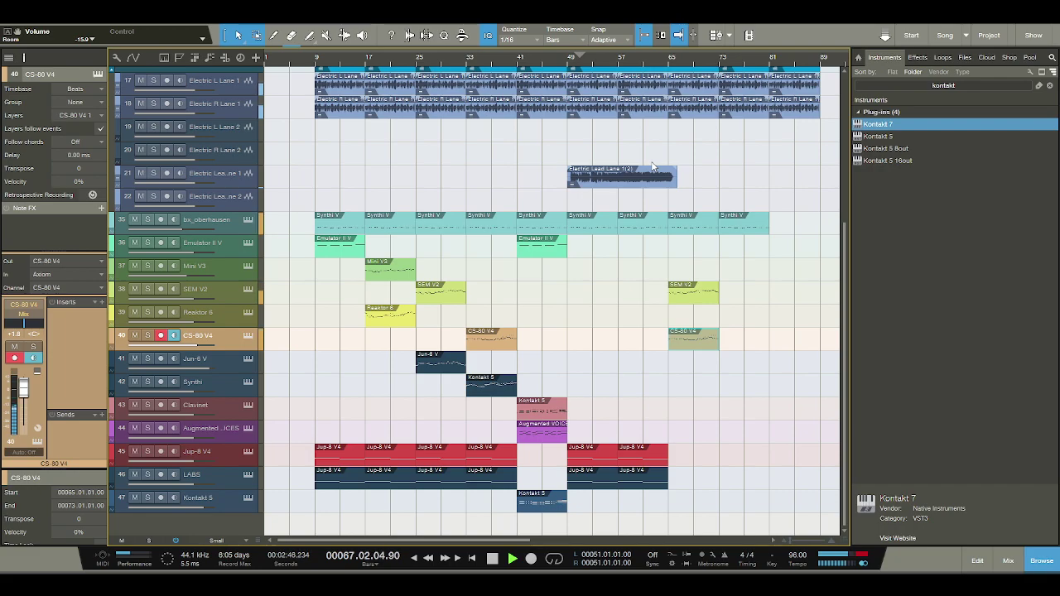
- Copy the Synthi and Reaktor 6 clips to bar 73 and the Mini V3 and Jun-6 V clips to bar 81
left_click_drag(486, 386, 739, 388)
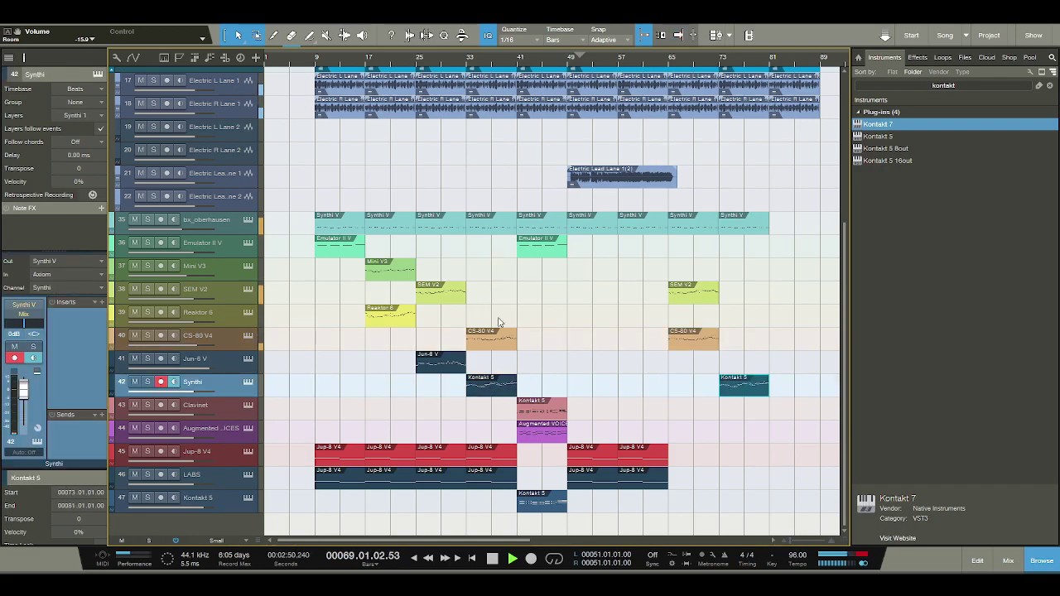
left_click_drag(406, 312, 446, 320)
left_click_drag(567, 316, 749, 320)
left_click_drag(401, 268, 797, 273)
left_click_drag(458, 362, 804, 362)
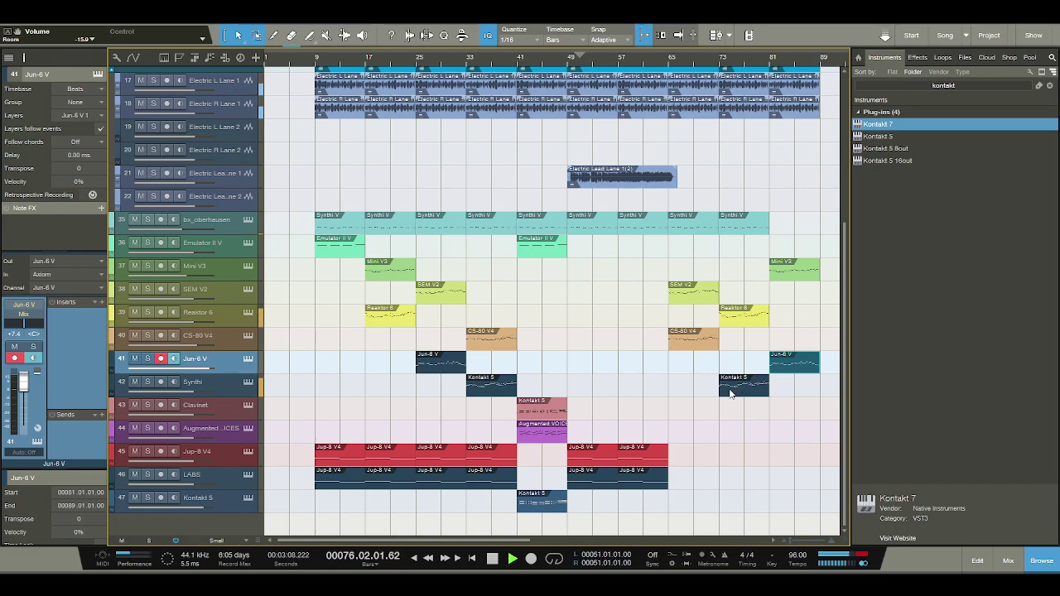
- Duplicate the last Jup-8 V4 clip three times to fill bars 65 to 89
left_click(656, 456)
key("d")
key("d")
key("d")
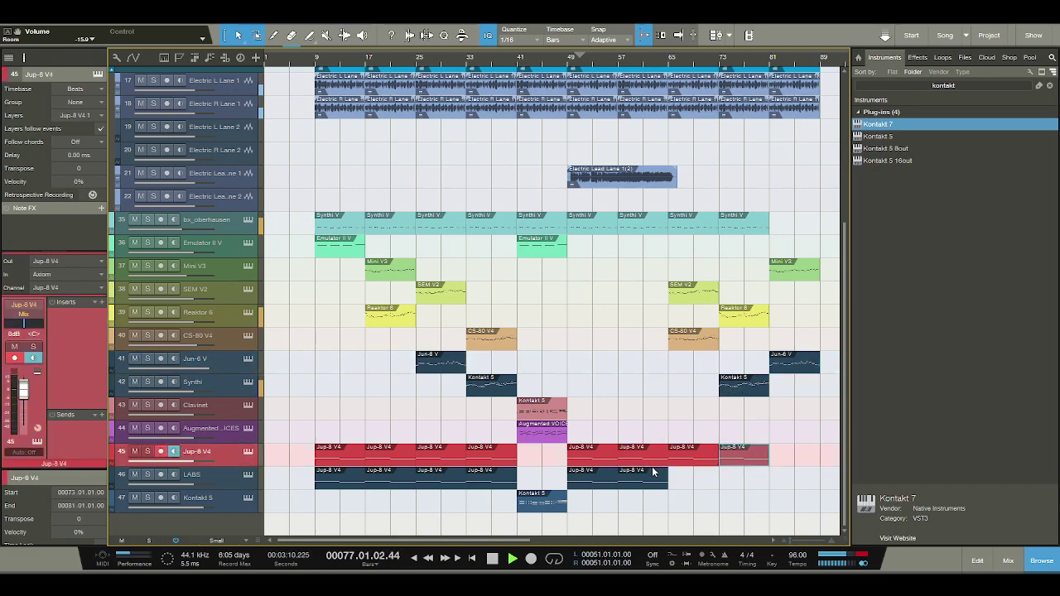
- Duplicate the last LABS clip five times to fill bars 65 to 105
left_click(647, 478)
key("d")
key("d")
key("d")
key("d")
key("d")
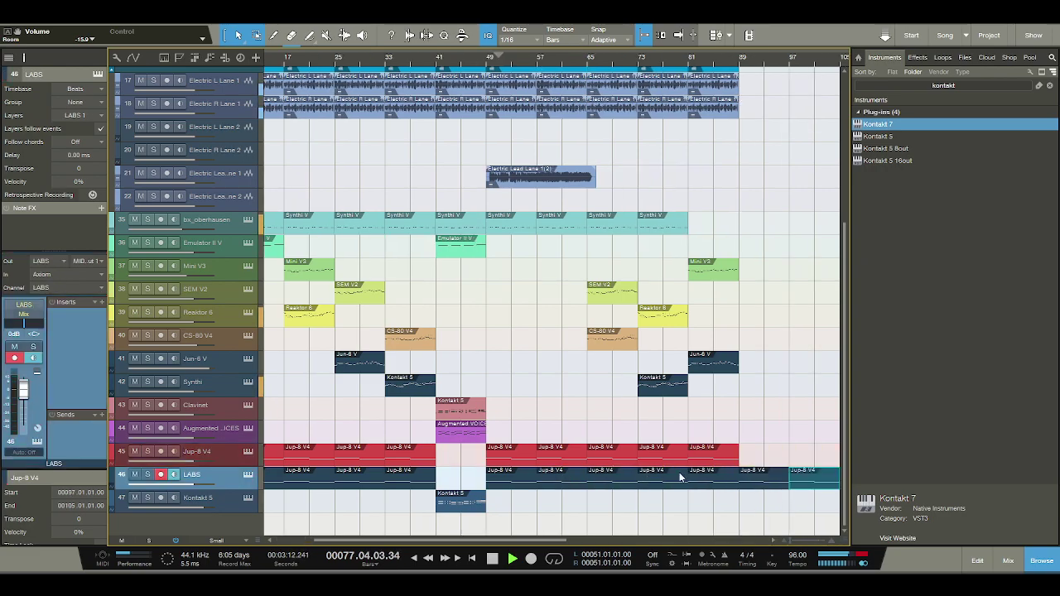
- Undo the last two LABS clip duplicates
left_click(759, 488)
key("ctrl+z")
key("ctrl+z")
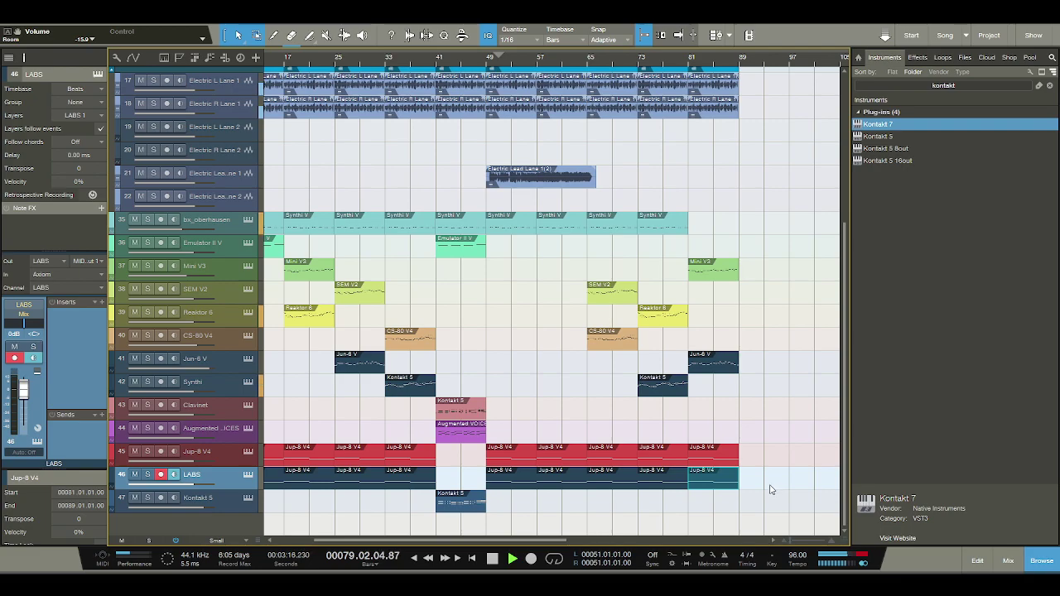
- Duplicate the last Synthi V clip on the bx_oberhausen track three times to fill bars 81 to 105
left_click(679, 229)
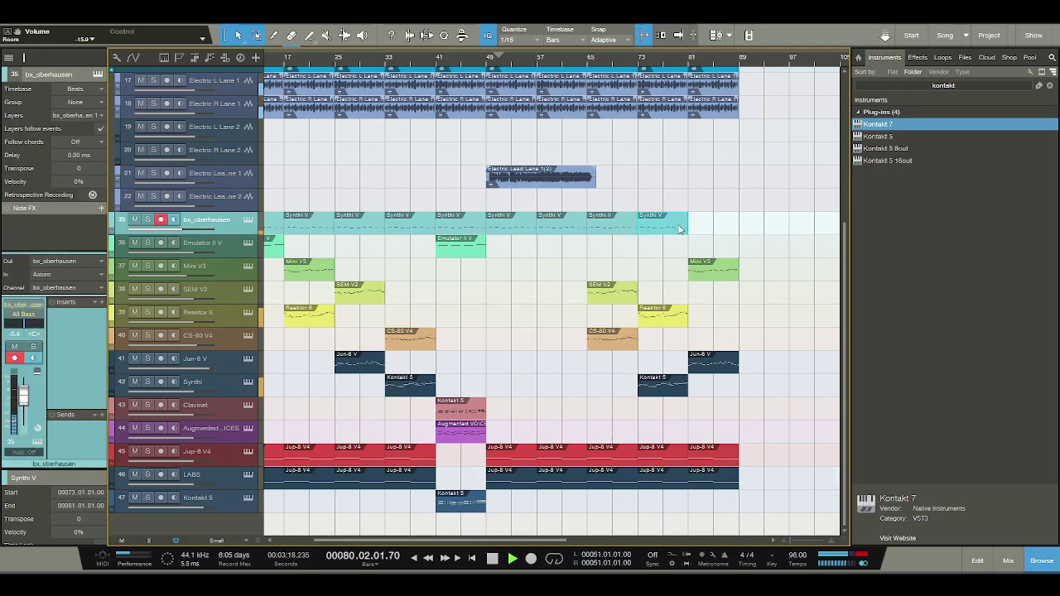
key("d")
key("d")
key("d")
- Duplicate the last Electric L and R clips twice up to bar 105 and the last bass clips once up to bar 113
scroll(749, 318, "up", 3)
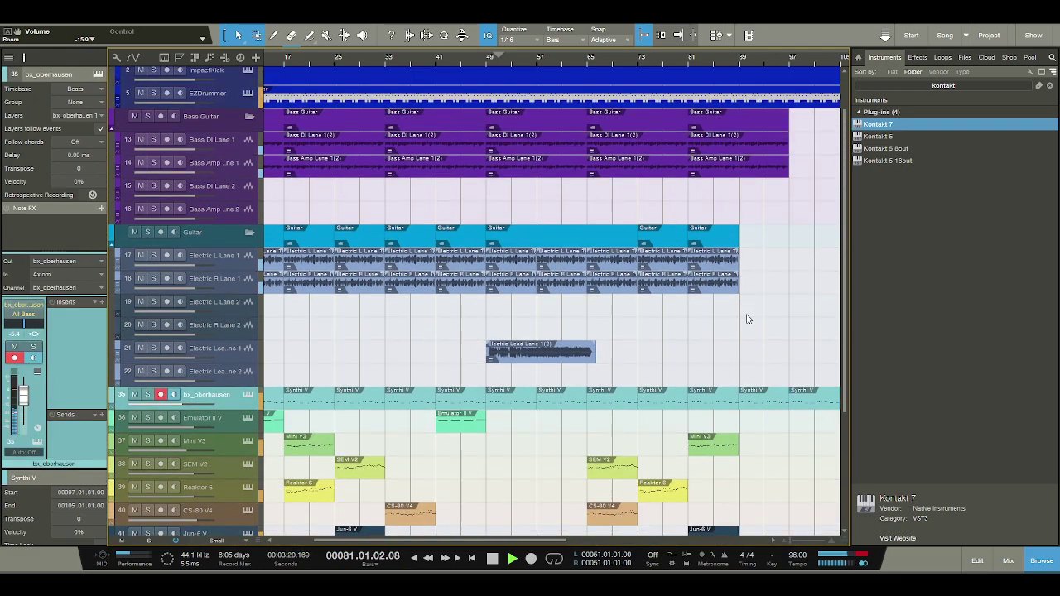
left_click(699, 259)
key("d")
key("ctrl+d")
left_click(731, 133)
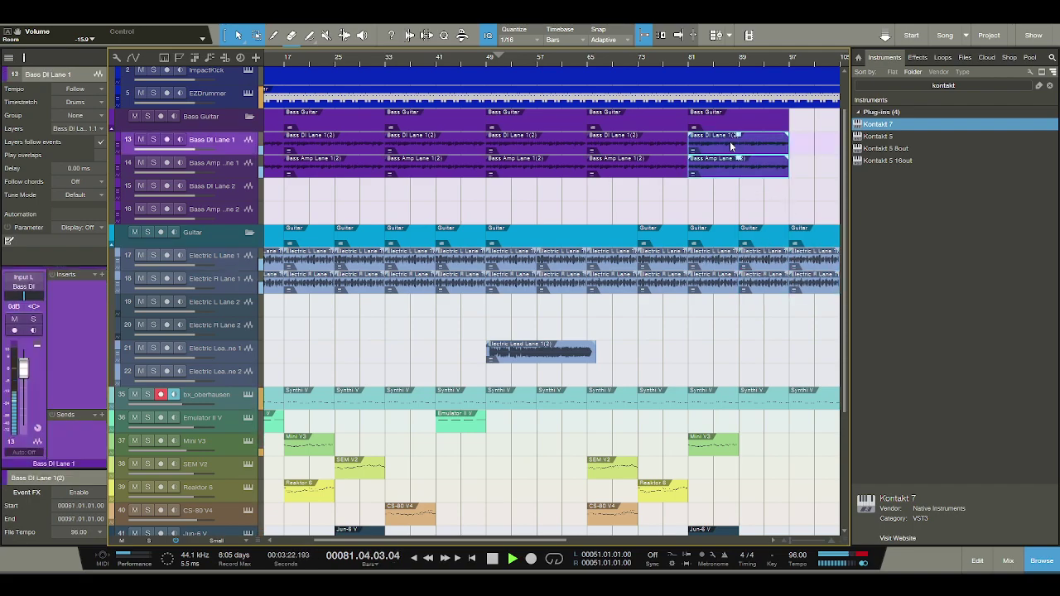
scroll(729, 165, "down", 5)
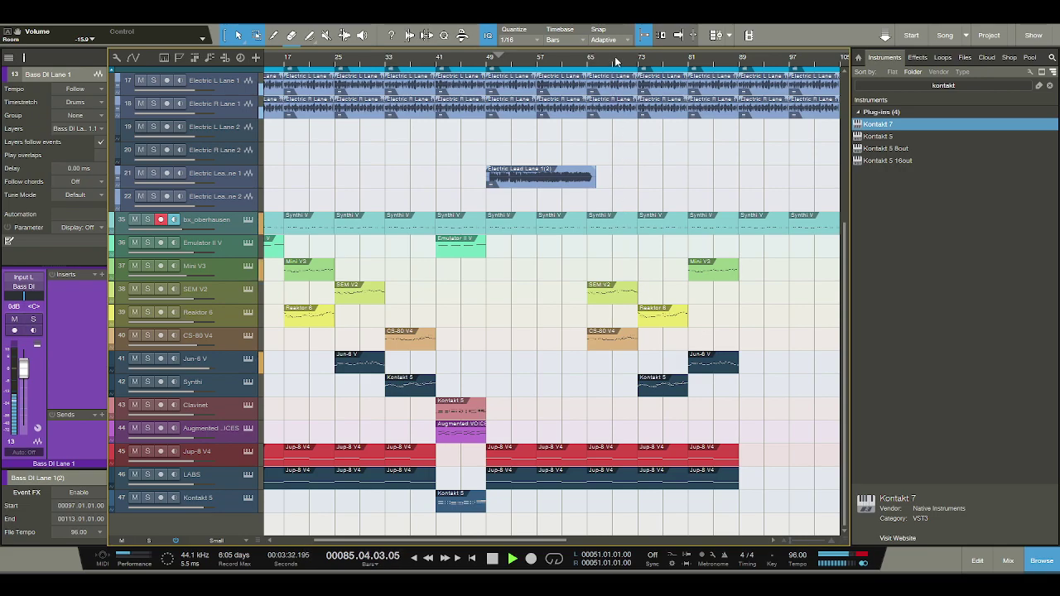
- Copy the bar 41 clips of Emulator II V, Clavinet, Augmented Voices and Kontakt 5 to bar 89
left_click_drag(615, 62, 614, 53)
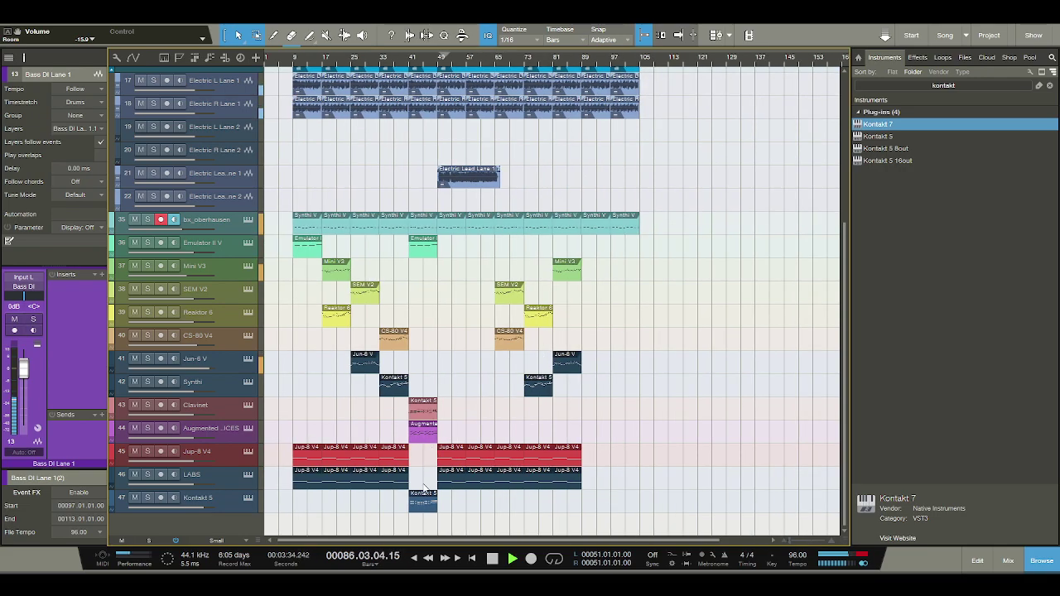
left_click(424, 255)
key("d")
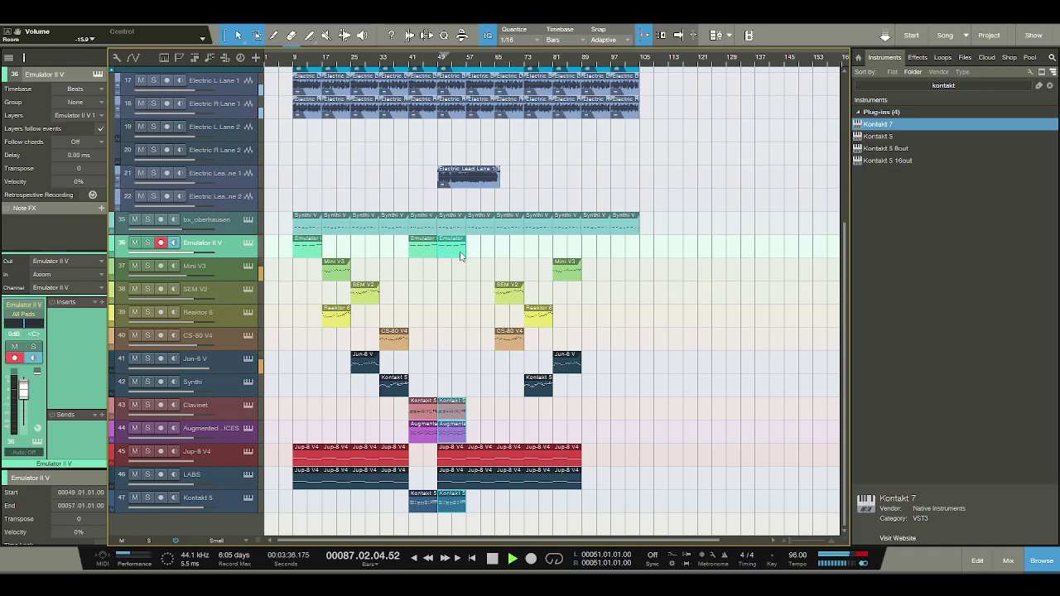
left_click_drag(447, 253, 591, 260)
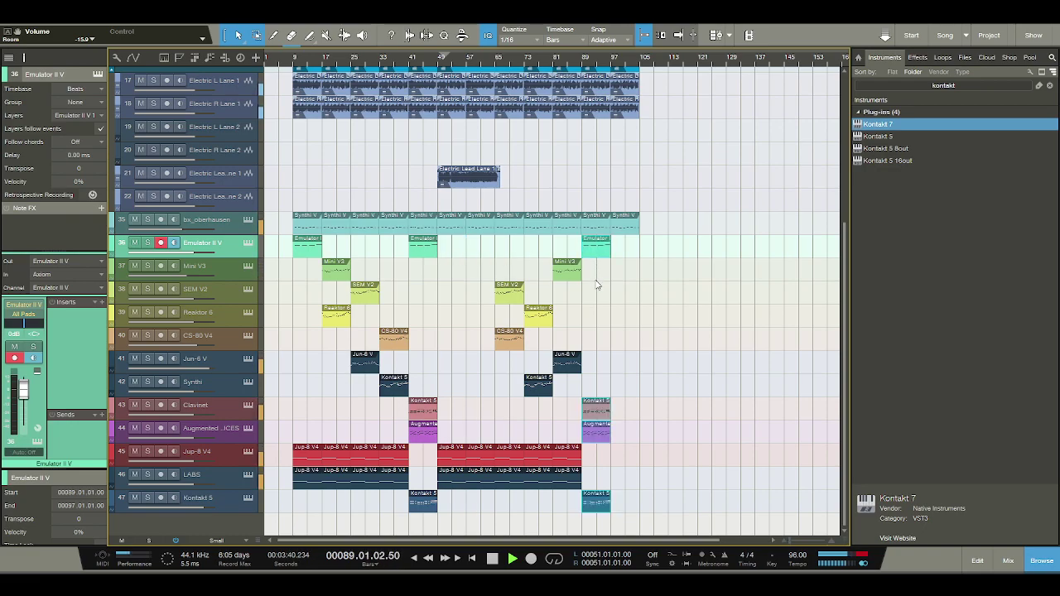
- Duplicate the Emulator II V, Clavinet, Augmented Voices and Kontakt 5 clips three times to fill bars 97 to 121
key("d")
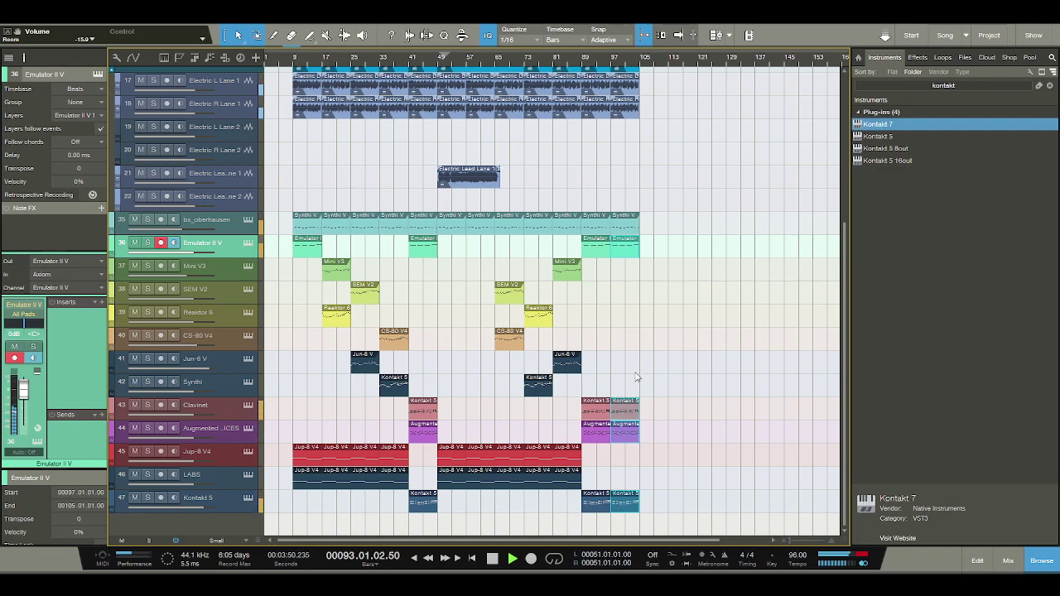
key("d")
key("d")
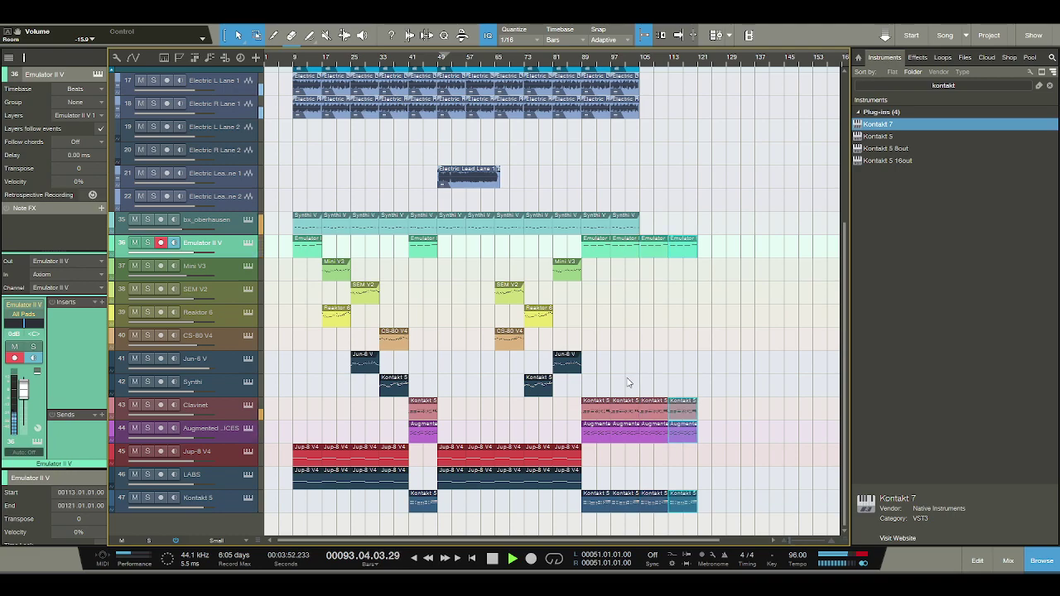
- Duplicate the last Electric L and R clips three times and the last bass clips once, extending both to bar 129
scroll(628, 382, "up", 3)
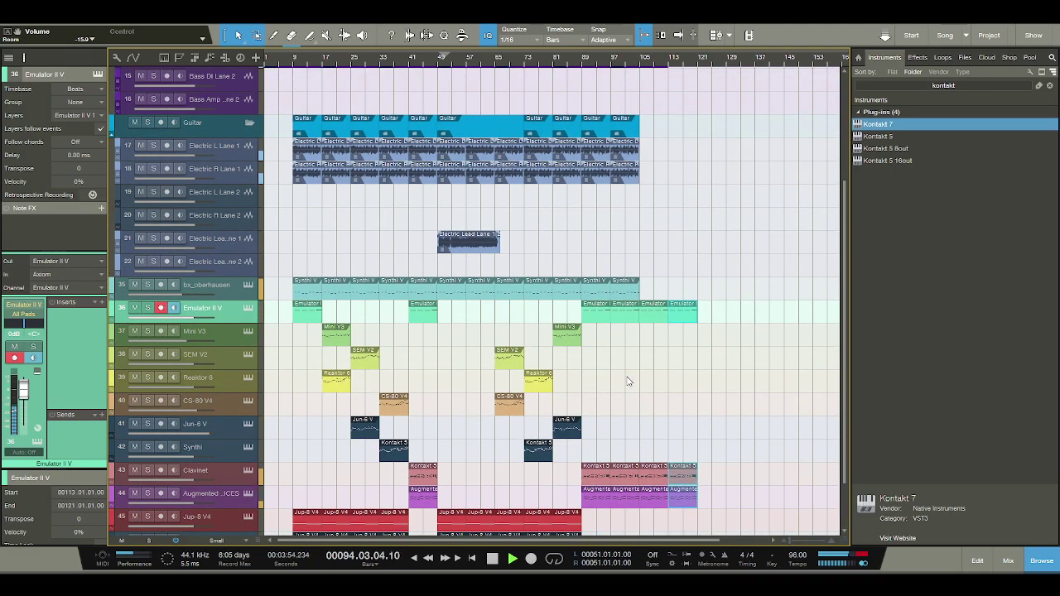
scroll(628, 381, "up", 2)
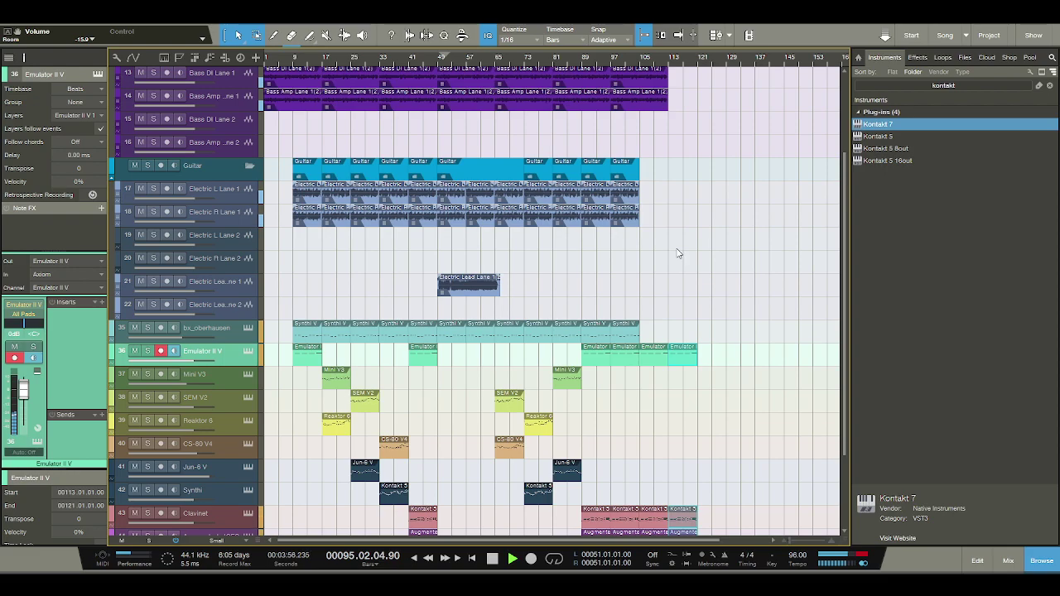
left_click(563, 192)
left_click_drag(682, 132, 634, 86)
key("d")
scroll(622, 354, "down", 2)
scroll(623, 355, "down", 3)
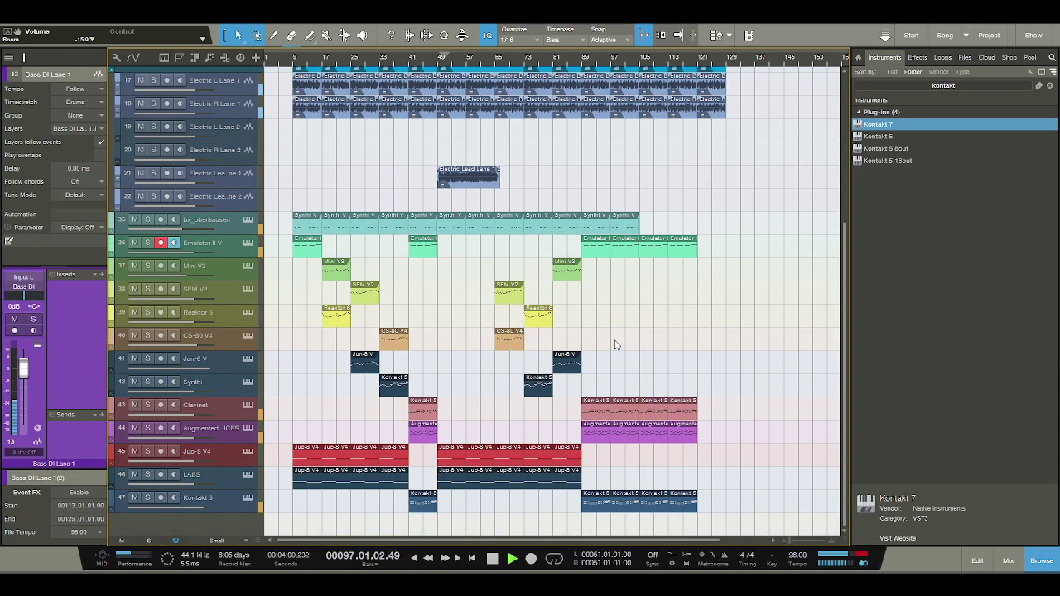
- Stop playback and shorten the EZDrummer clip so it ends at bar 97
key("space")
scroll(611, 311, "up", 10)
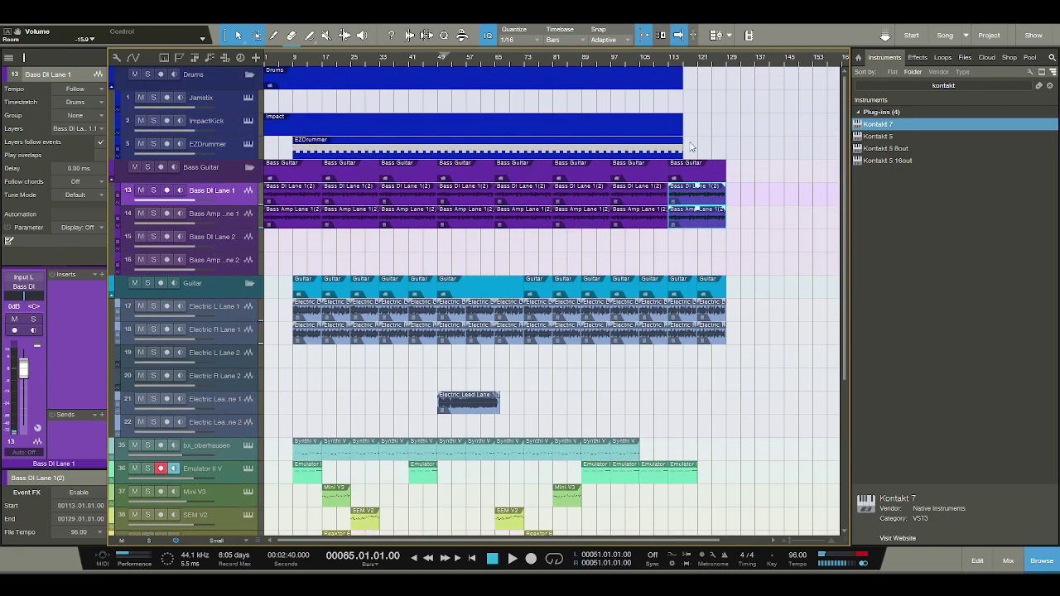
left_click_drag(690, 147, 612, 145)
scroll(611, 133, "down", 7)
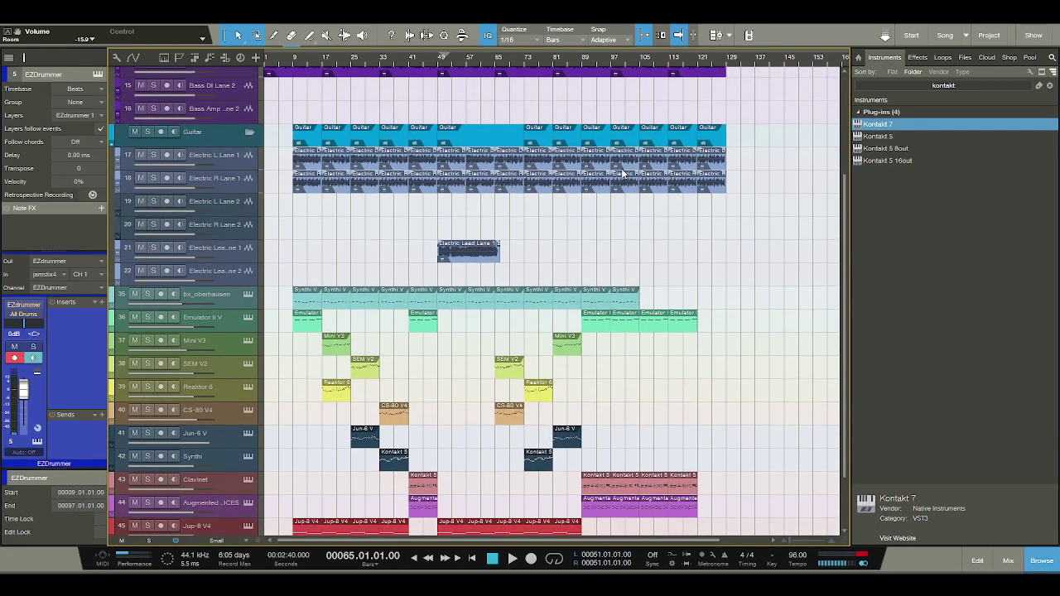
scroll(610, 108, "up", 6)
scroll(635, 151, "down", 8)
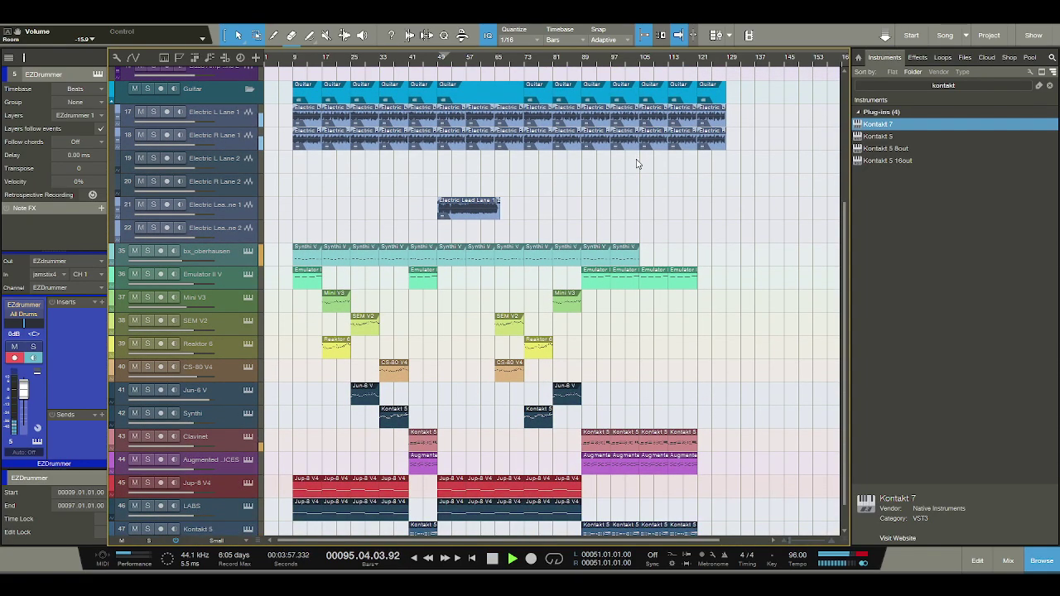
- Duplicate the last Synthi V clip on the bx_oberhausen track twice to fill bars 105 to 121, and stop playback
left_click(629, 254)
key("d")
key("d")
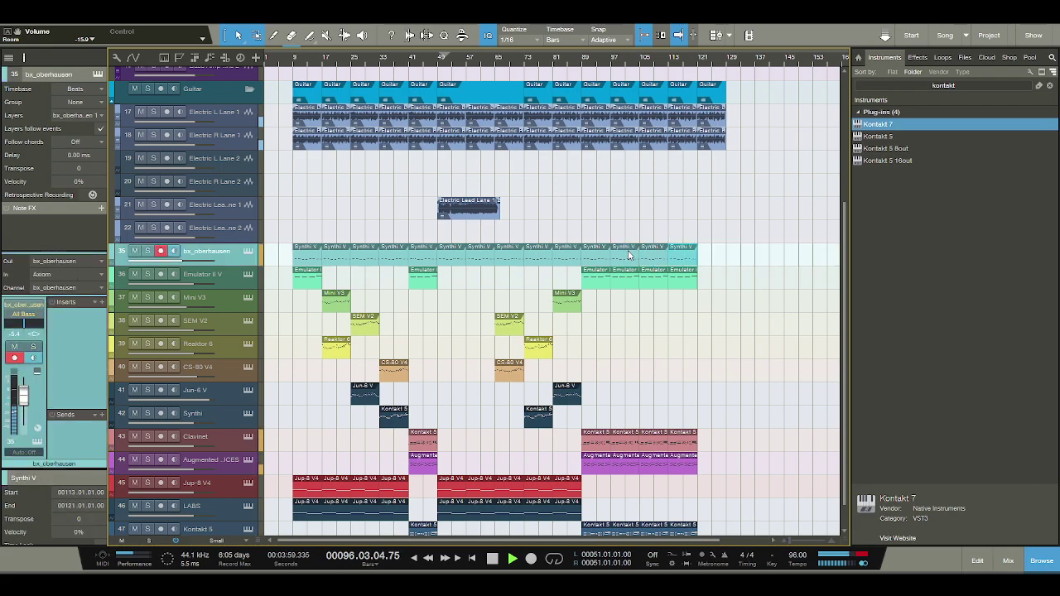
key("space")
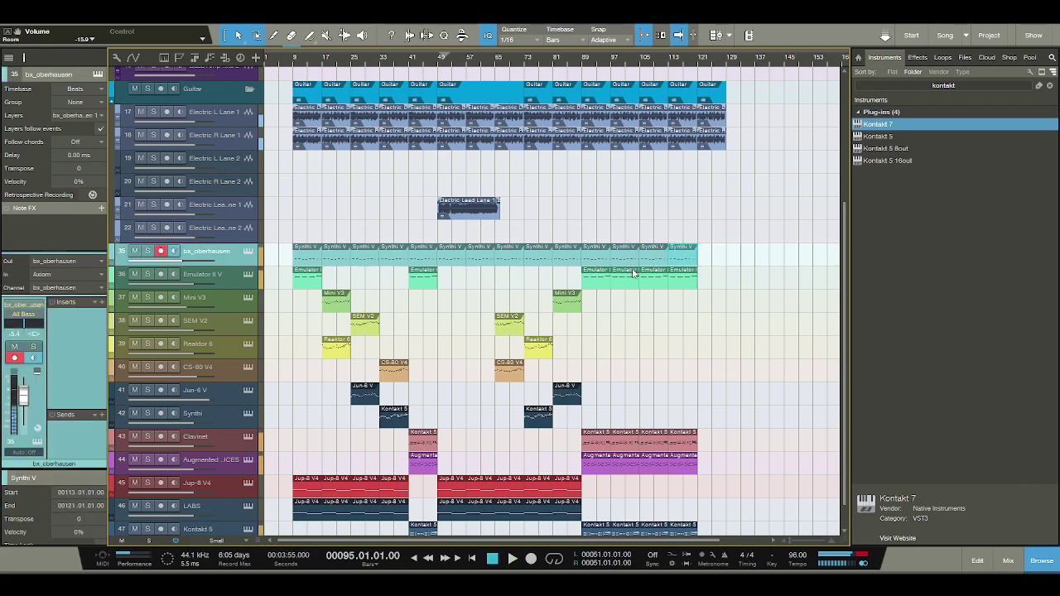
- Delete the electric guitar and bass clips from bar 97 onward
scroll(627, 293, "down", 1)
scroll(628, 290, "up", 6)
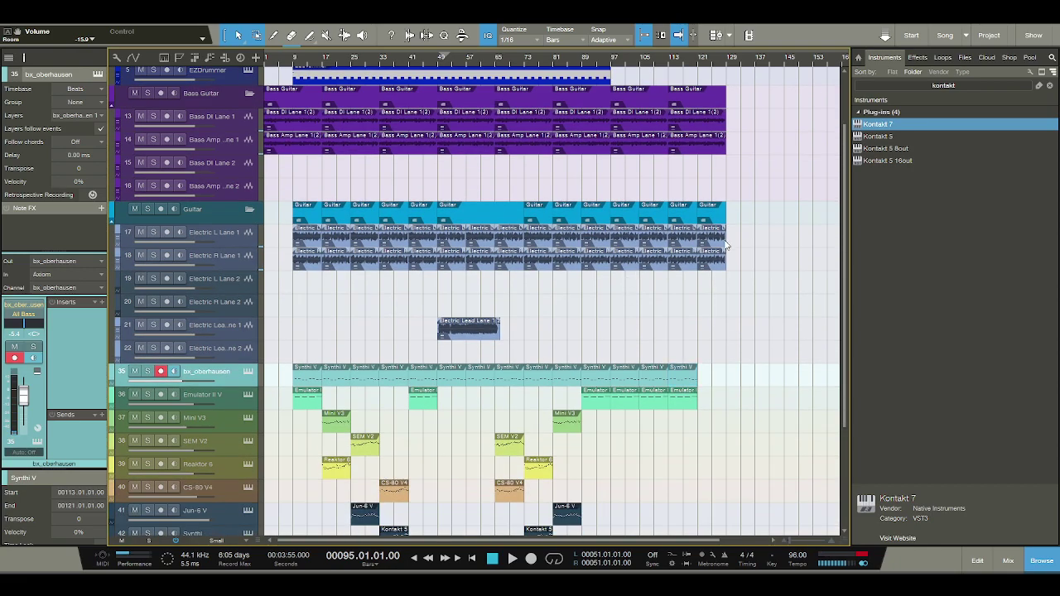
left_click(726, 245)
key("Delete")
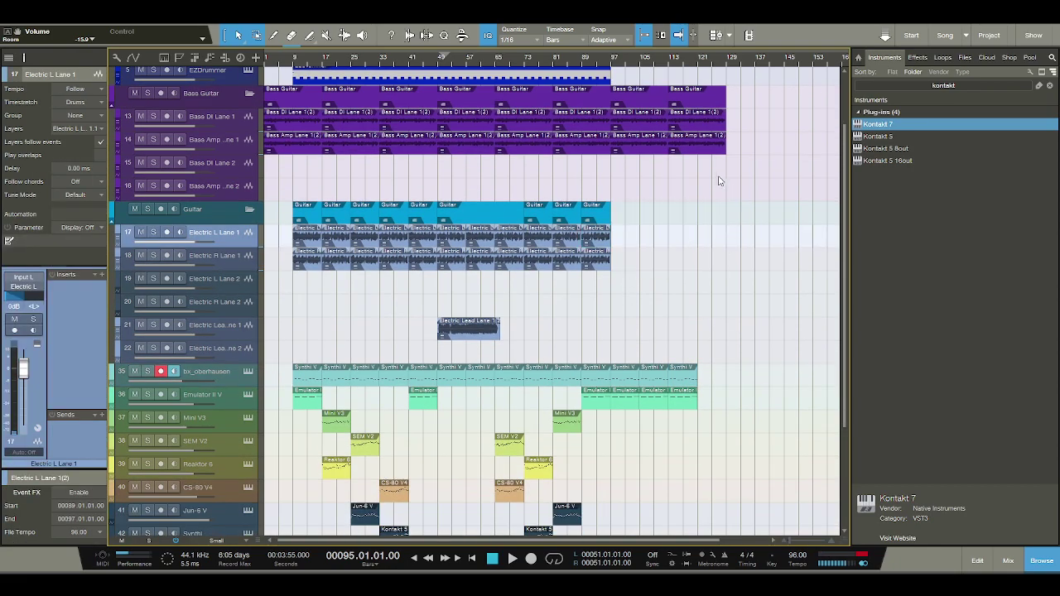
left_click(630, 122)
key("Delete")
- Delete the Clavinet, Augmented Voices, Kontakt 5 and Emulator II V clips from bar 97 onward
scroll(627, 207, "down", 6)
key("space")
left_click_drag(617, 321, 714, 509)
key("Delete")
left_click_drag(674, 273, 622, 253)
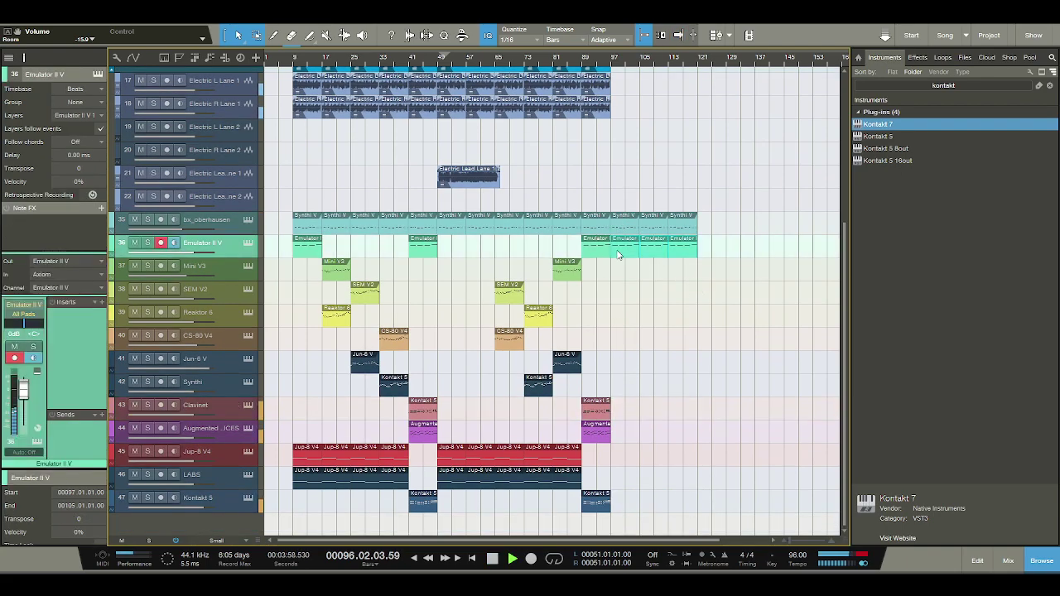
key("Delete")
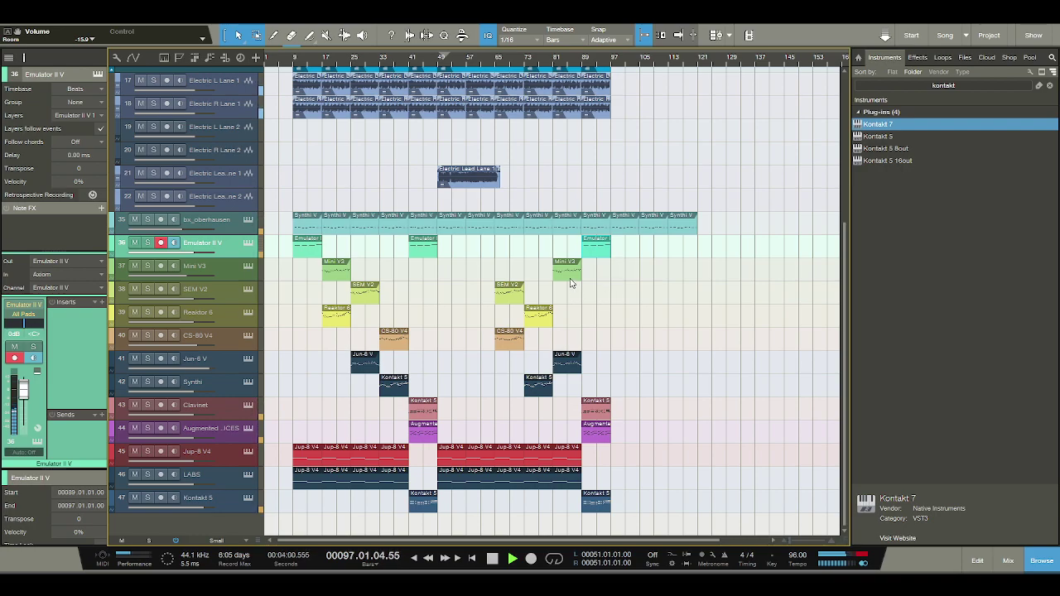
- Duplicate the last Mini V3 clip, place the copy at bar 97, and stop playback
left_click(572, 278)
key("d")
left_click_drag(591, 280, 628, 278)
key("space")
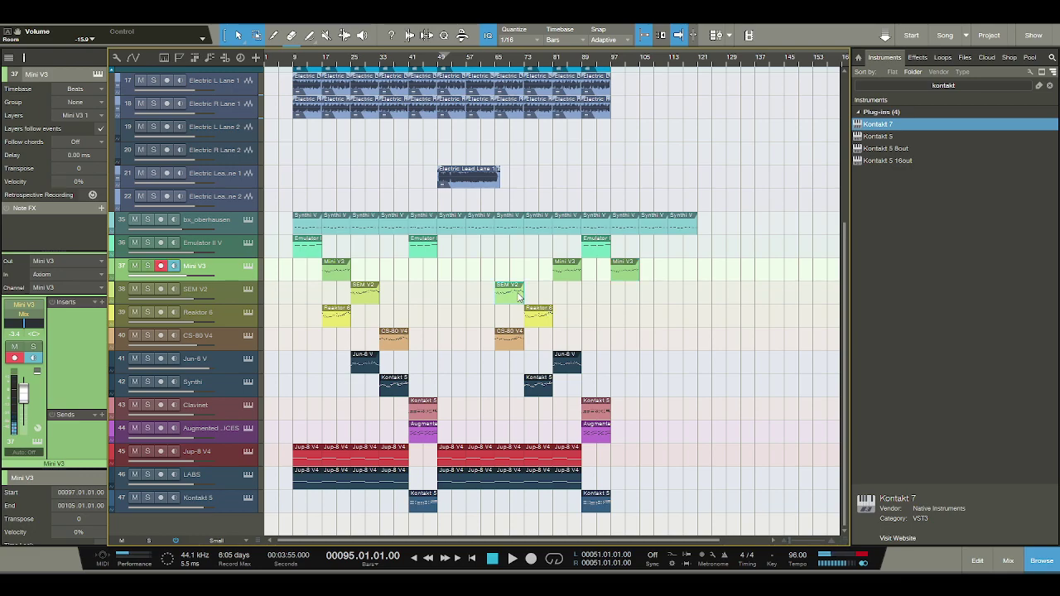
- Copy the last SEM V2, Reaktor 6, CS-80 V4, Jun-6 V and Synthi clips to bar 97 and play the section
left_click_drag(510, 292, 538, 292, "alt")
left_click_drag(634, 300, 631, 295)
left_click_drag(538, 315, 624, 317, "alt")
left_click_drag(511, 338, 538, 340, "alt")
left_click_drag(623, 348, 627, 372)
left_click_drag(538, 386, 626, 395, "alt")
key("space")
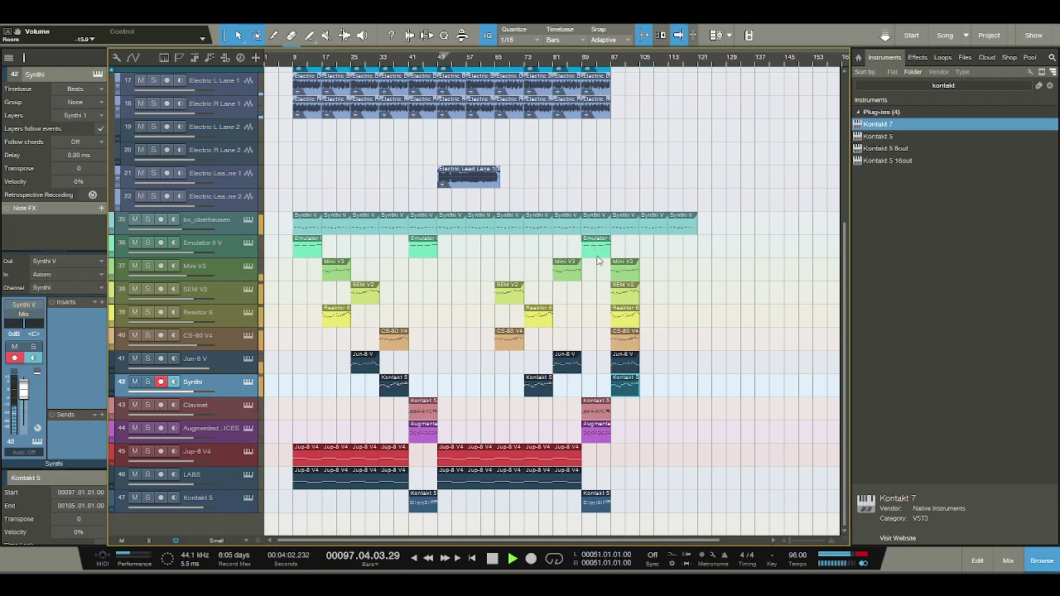
- Copy the EZDrummer clip to bar 105 and stop playback
left_click(627, 263)
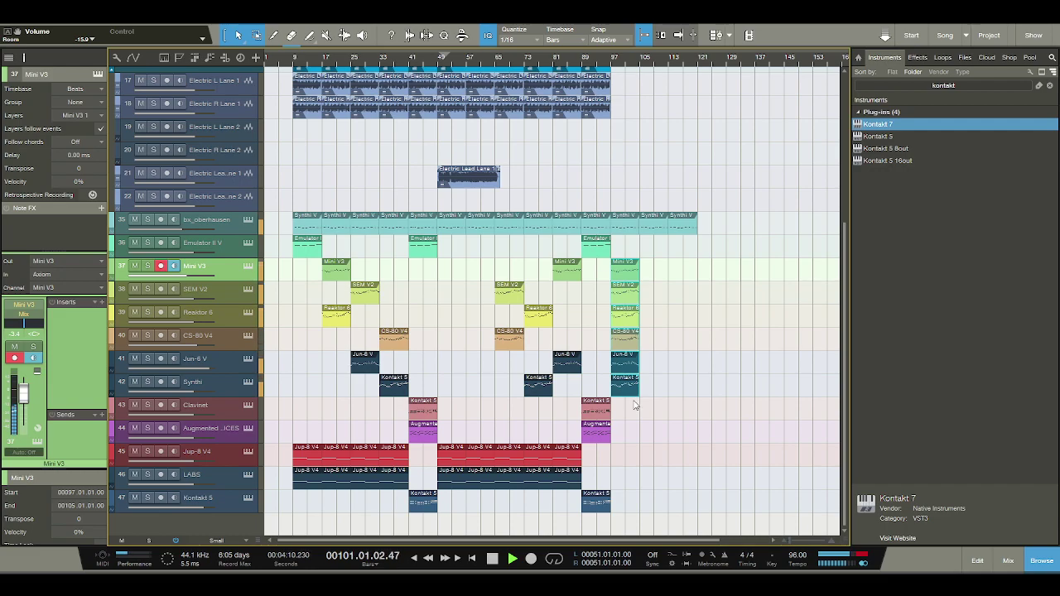
scroll(636, 405, "up", 9)
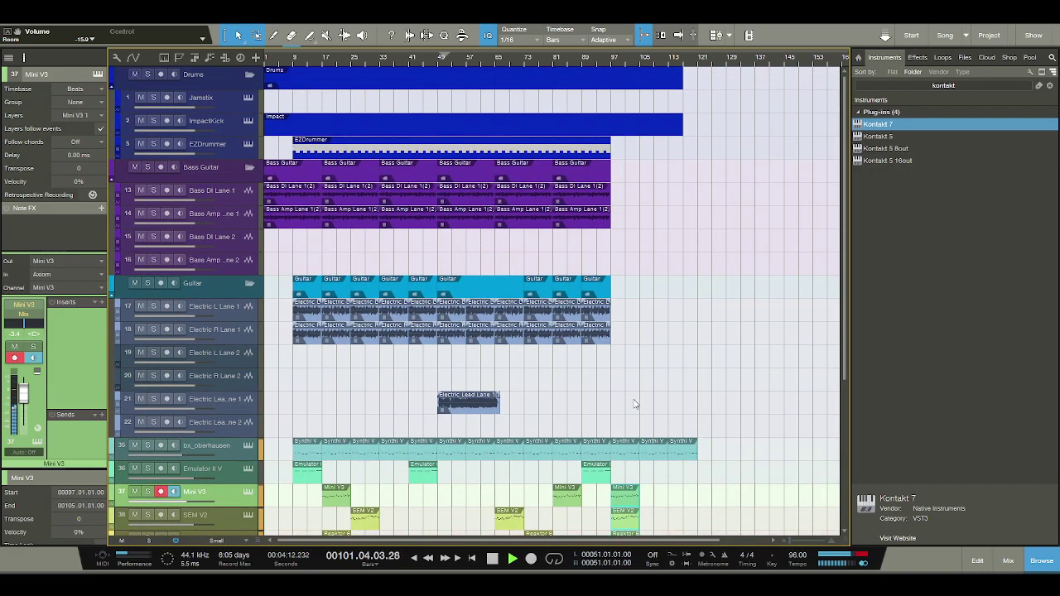
left_click(605, 146)
key("shift+d")
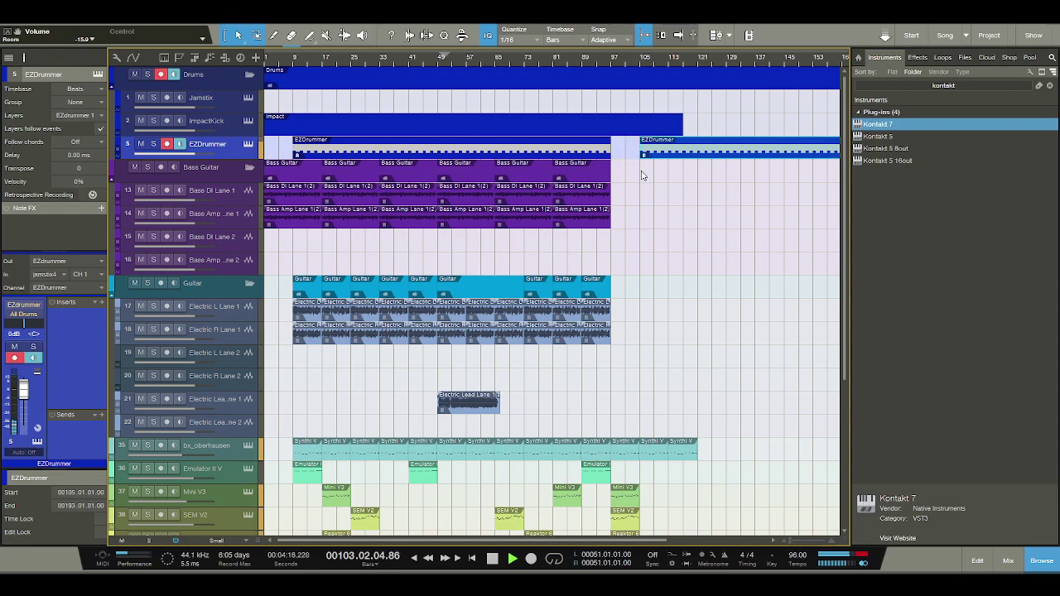
scroll(641, 174, "down", 7)
scroll(641, 176, "down", 1)
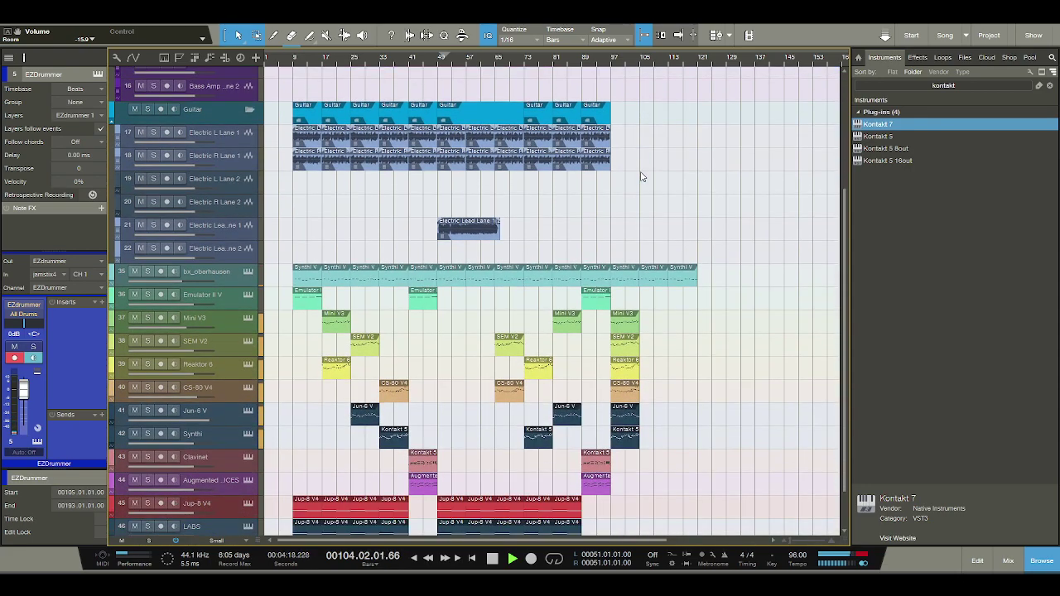
scroll(640, 175, "up", 2)
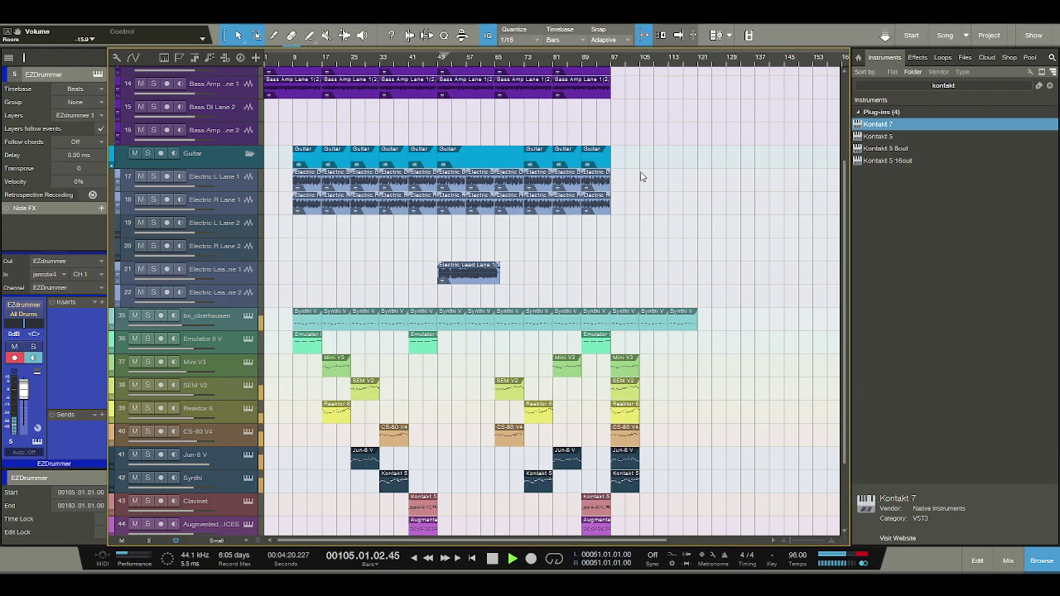
key("f")
key("space")
- Duplicate the six synth clips at bar 97, from Mini V3 to Synthi, to bar 105
scroll(641, 178, "up", 2)
scroll(640, 178, "down", 5)
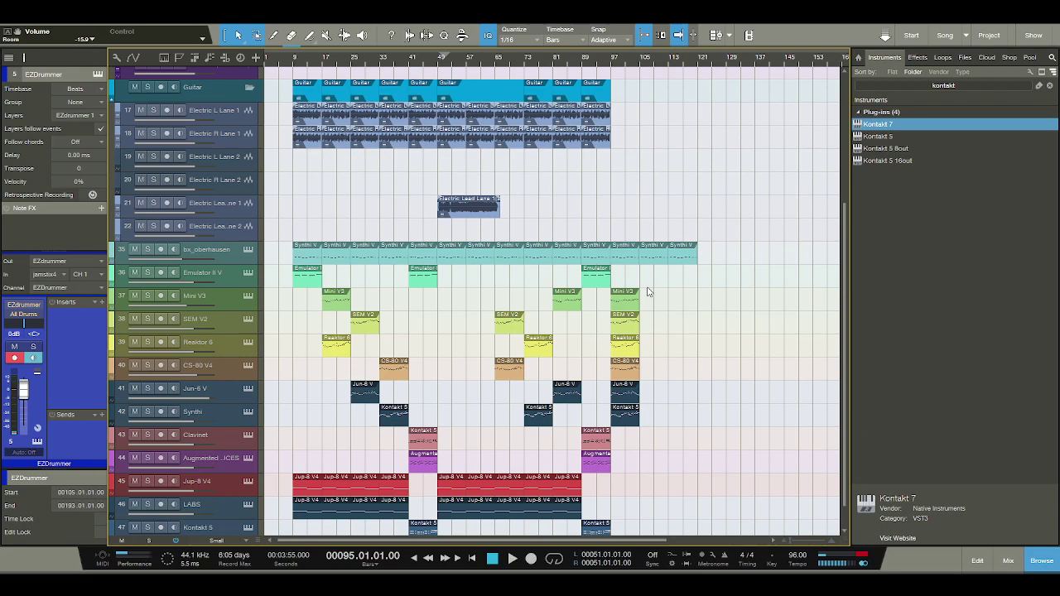
key("d")
scroll(642, 403, "down", 2)
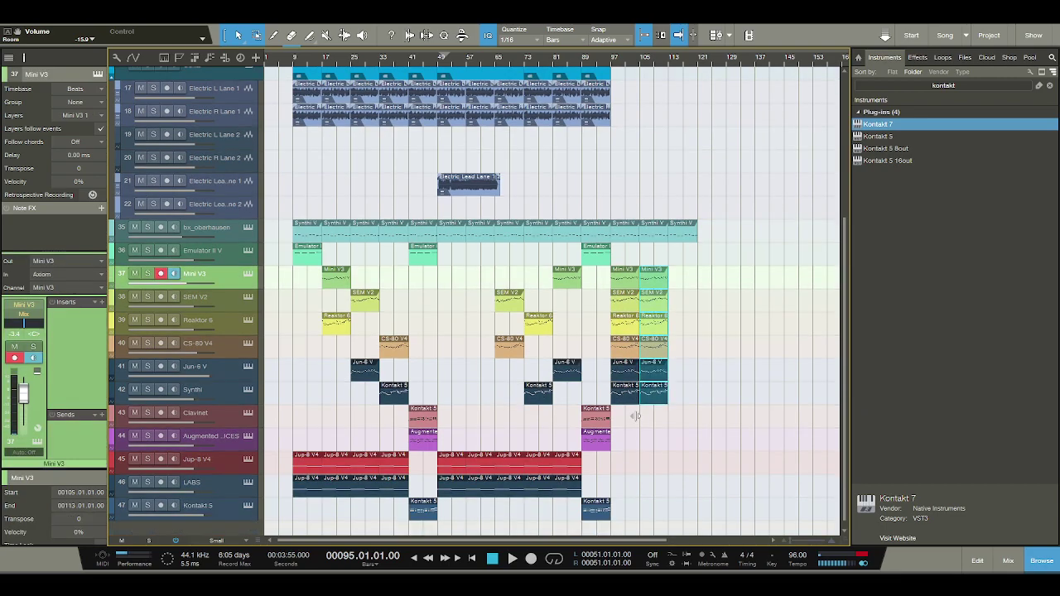
- Copy the bar 89 clips of Clavinet, Augmented Voices, Kontakt 5 and Emulator II V to bar 105
left_click_drag(627, 414, 598, 490)
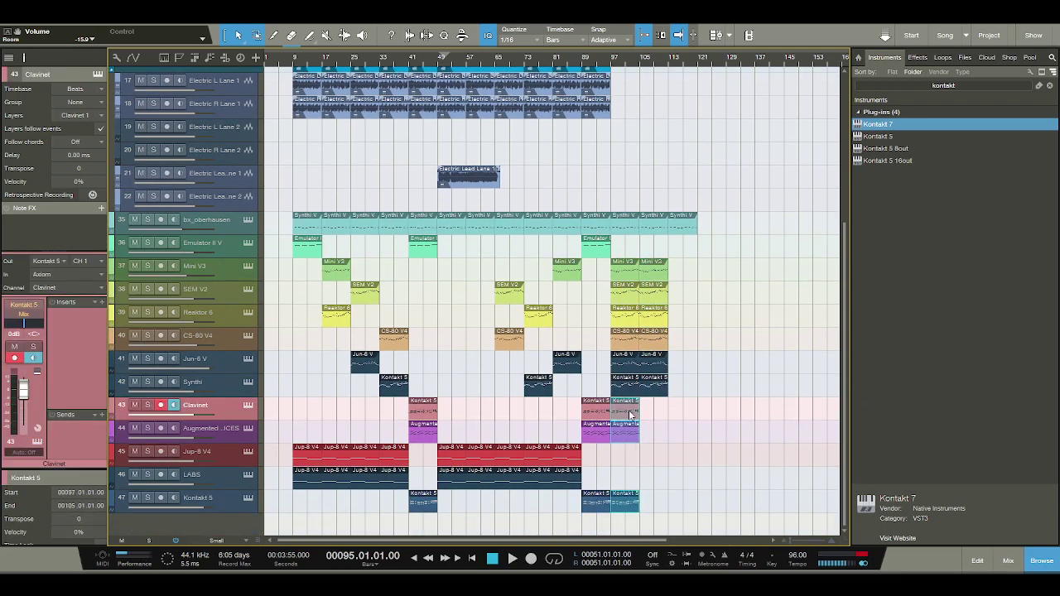
key("d")
left_click(594, 245)
key("d")
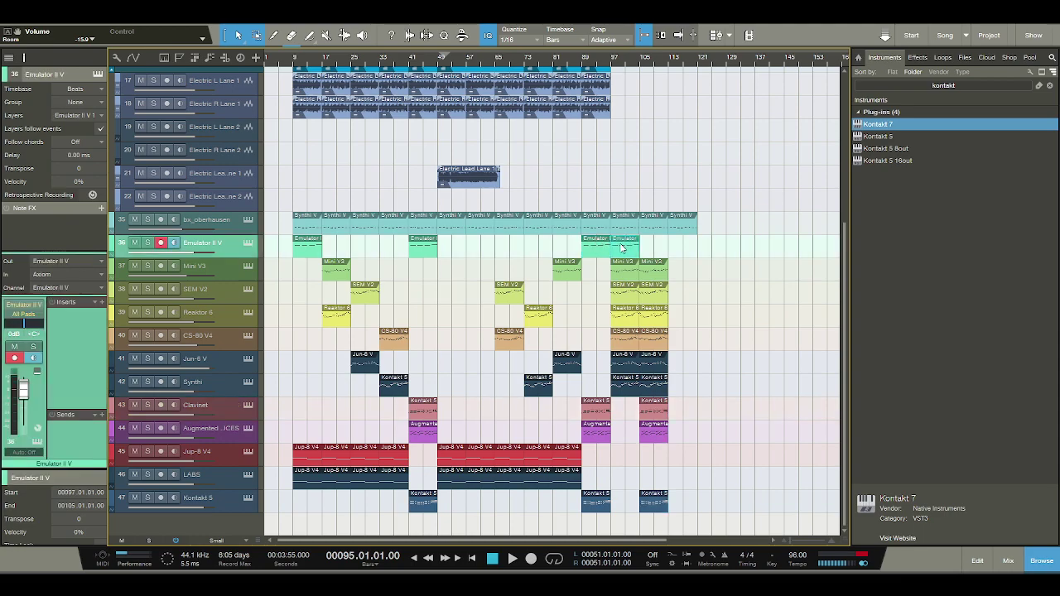
left_click_drag(625, 252, 651, 252)
- Duplicate the last clip on the Jup-8 V4 track and place the copy at bar 97
left_click(571, 463)
key("d")
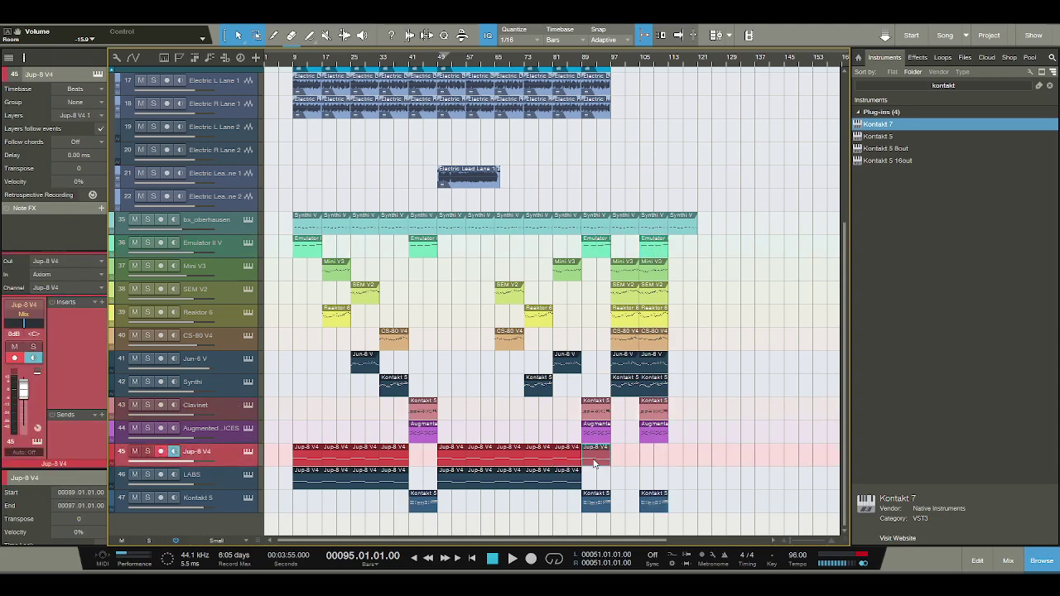
left_click_drag(598, 458, 625, 464)
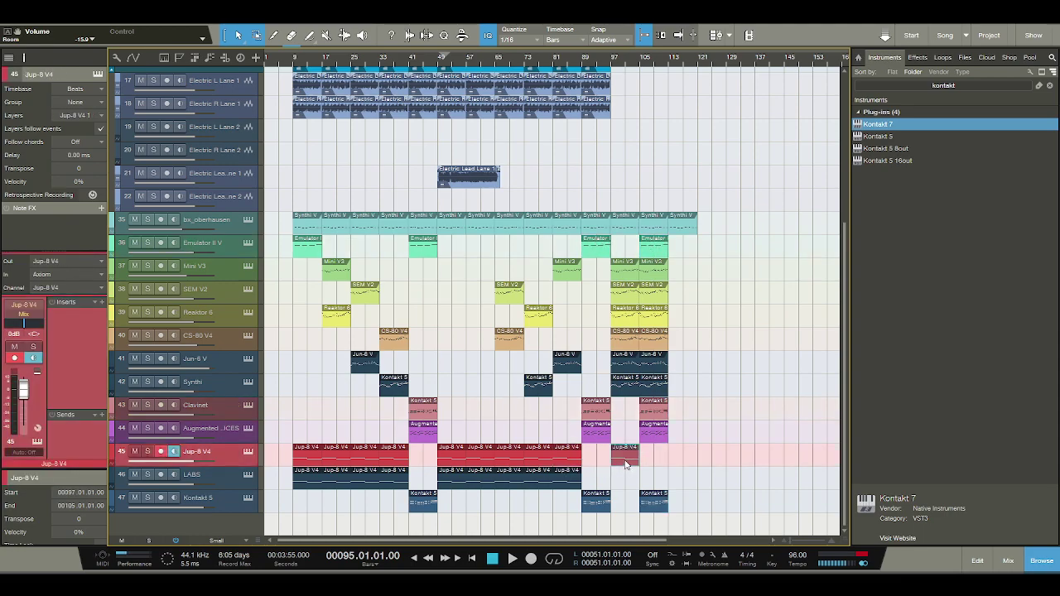
- Undo the Jup-8 V4 clip copy at bar 97 and the preceding copy edit, and play from bar 105
key("ctrl+z")
key("ctrl+z")
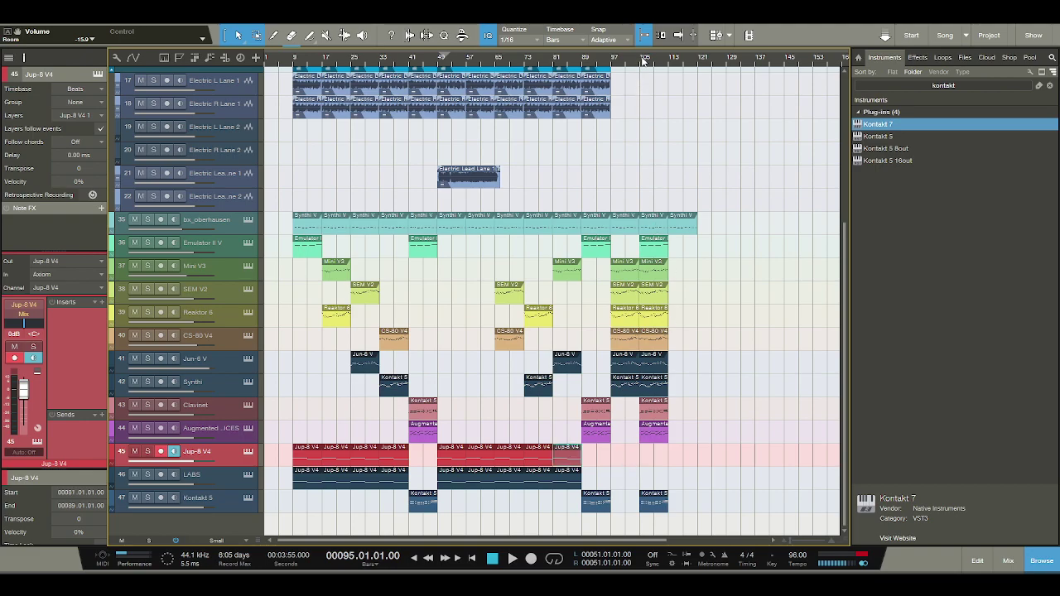
key("space")
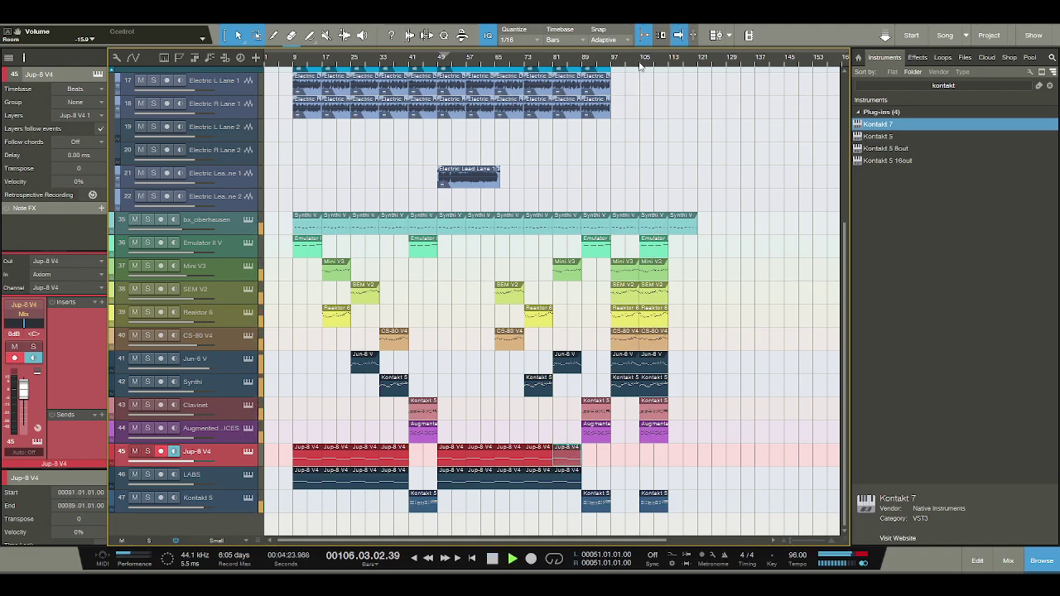
- Copy the Electric L and Electric R Lane 1 guitar clips from bar 89 to bars 105 and 113
scroll(621, 204, "up", 3)
scroll(621, 208, "up", 1)
left_click_drag(591, 199, 653, 196)
left_click(600, 195)
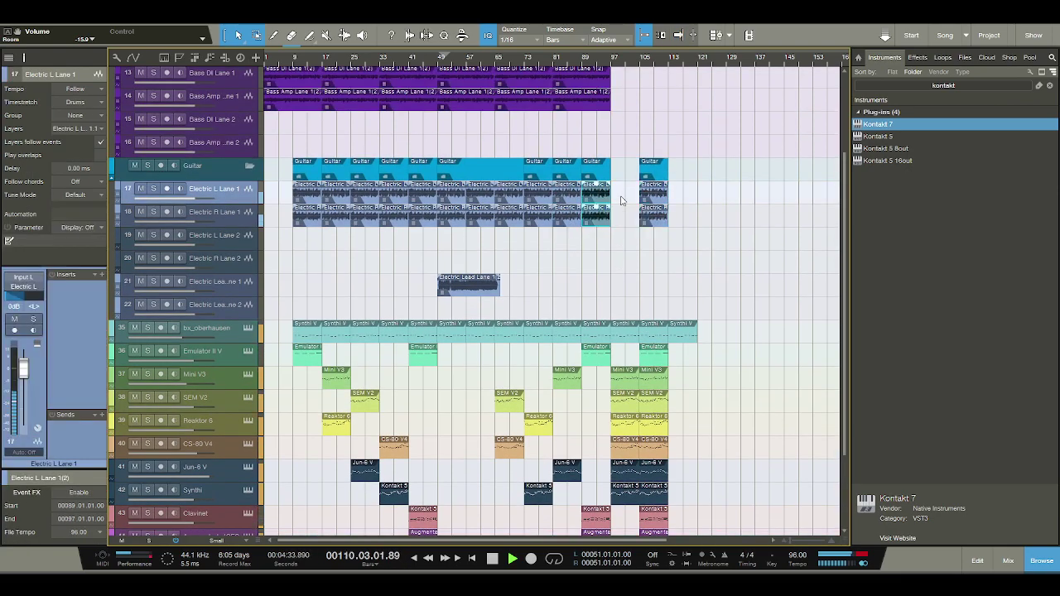
left_click_drag(637, 197, 687, 199)
- Copy the last Bass DI Lane 1 and Bass Amp Lane 1 clips to bar 105
scroll(631, 182, "up", 1)
scroll(631, 186, "up", 4)
left_click_drag(597, 191, 682, 191)
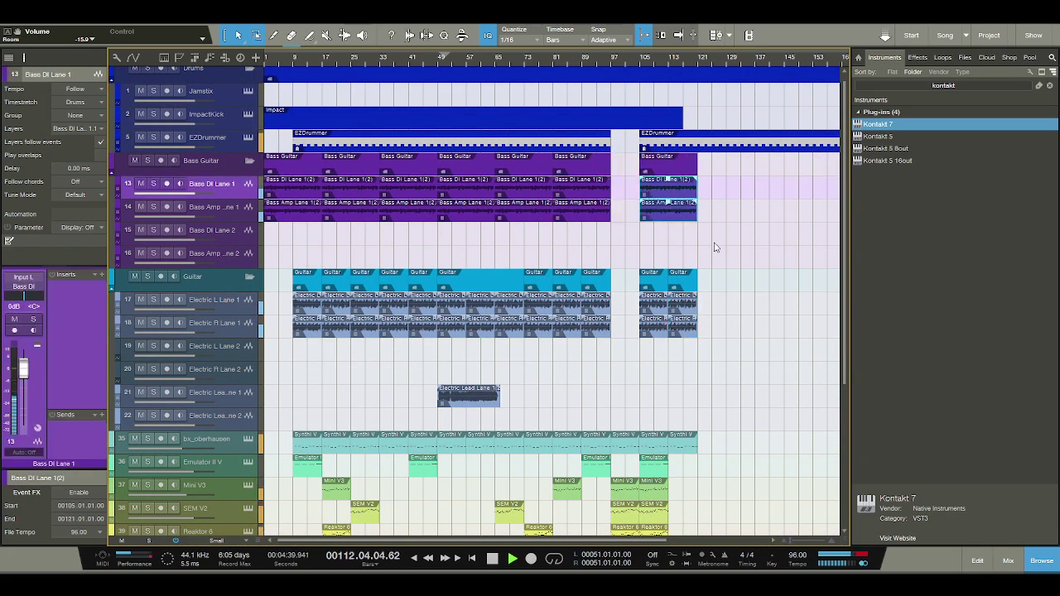
- Review the extended arrangement across the tracks and audition the section from bar 97
scroll(714, 248, "down", 10)
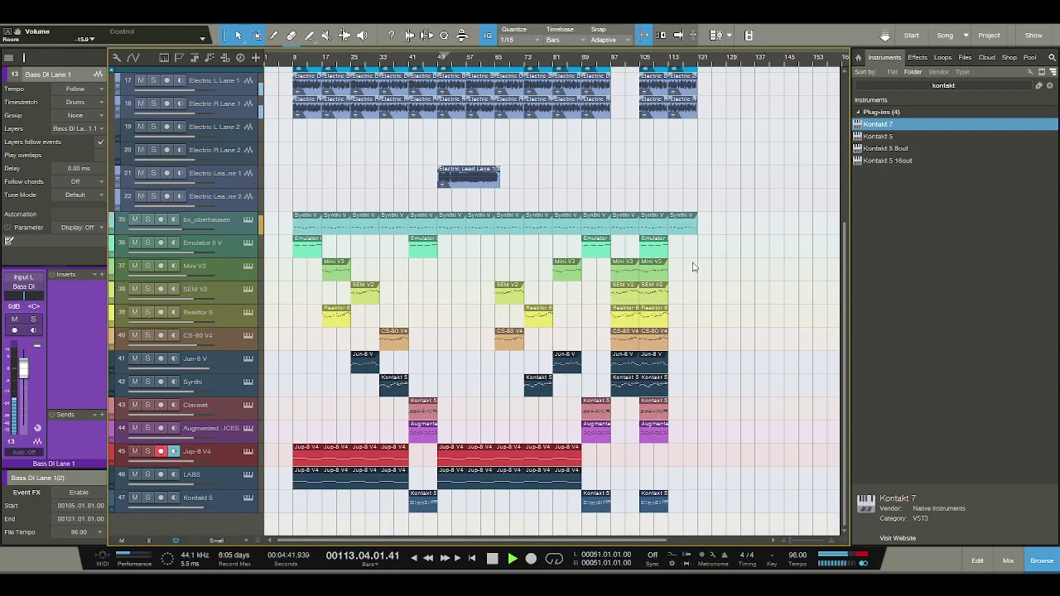
scroll(694, 270, "up", 5)
scroll(693, 270, "down", 3)
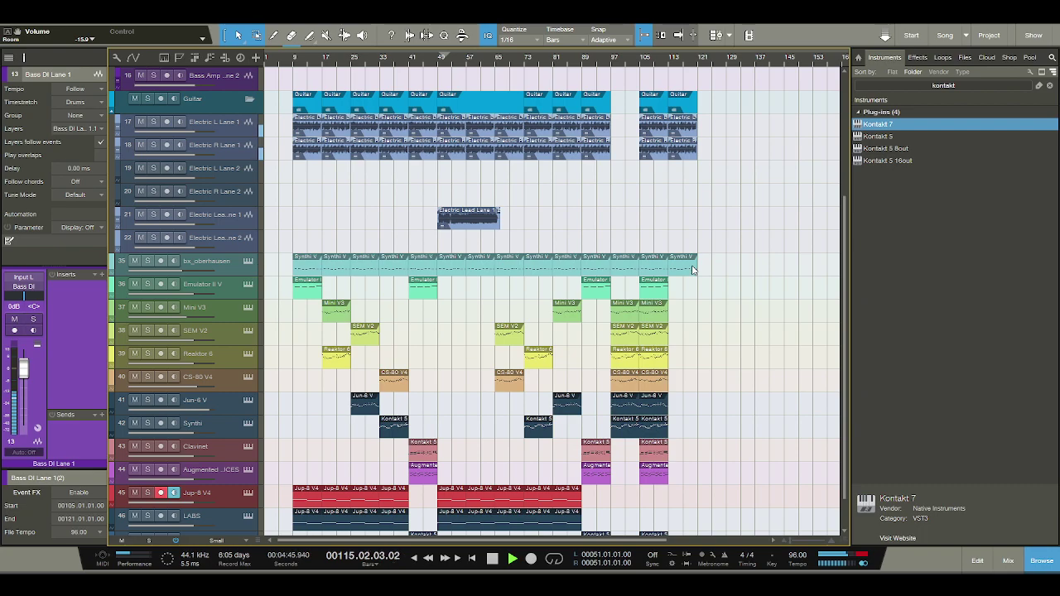
key("space")
key("space")
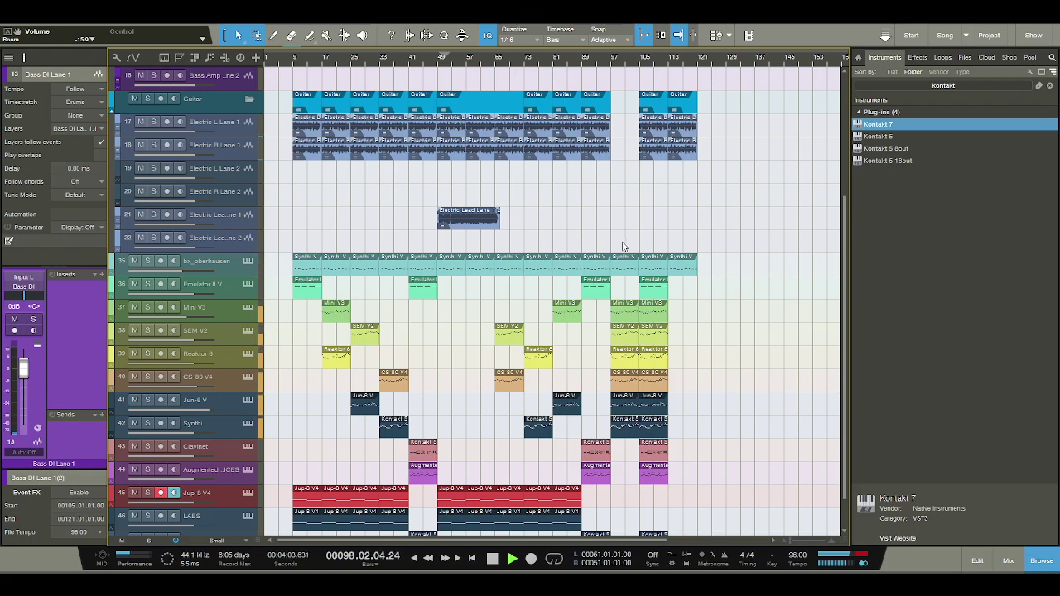
scroll(625, 246, "down", 1)
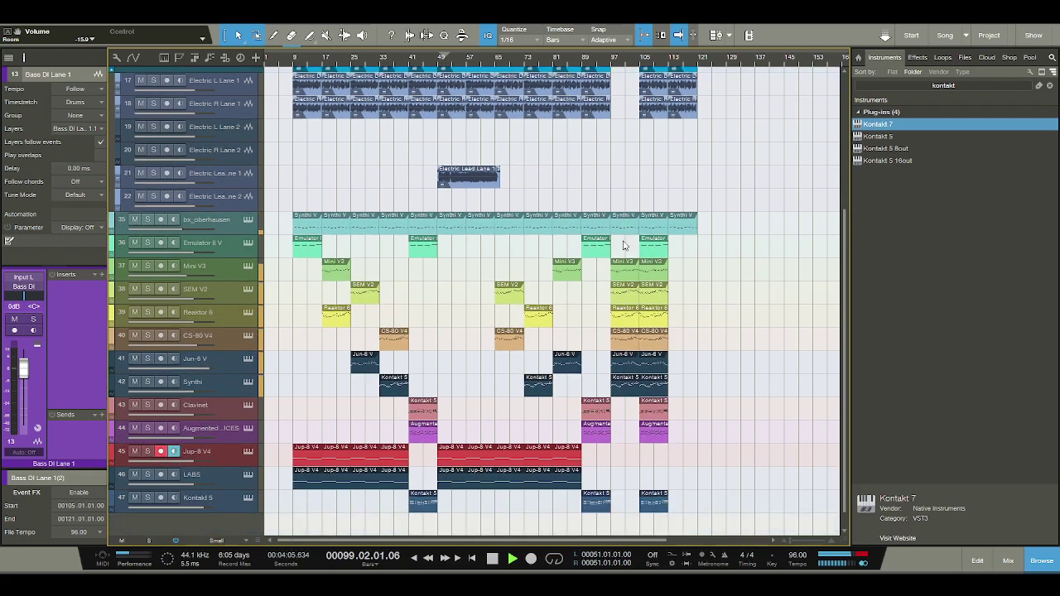
scroll(625, 246, "up", 5)
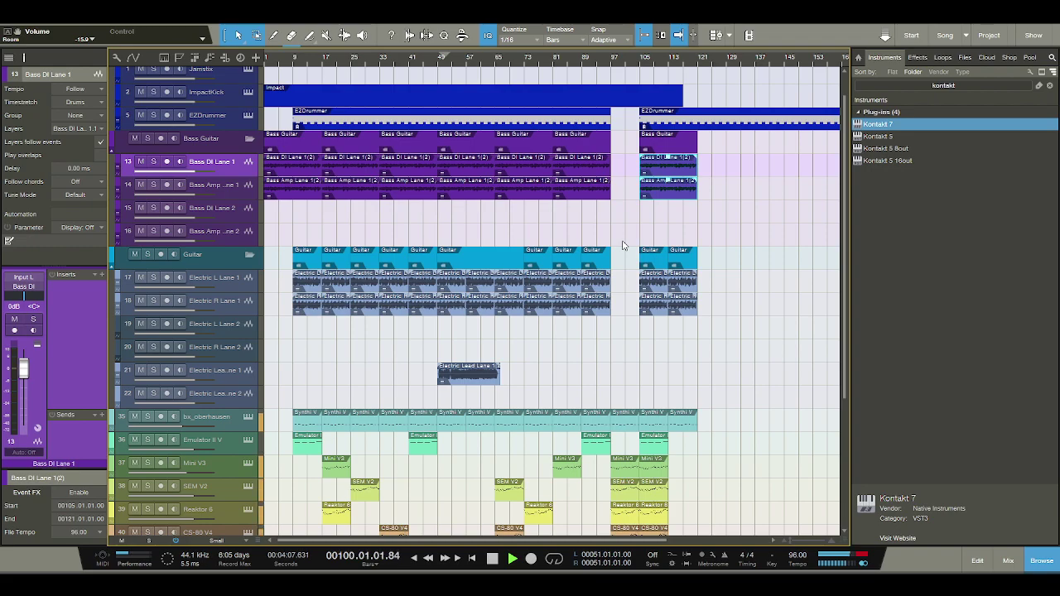
key("space")
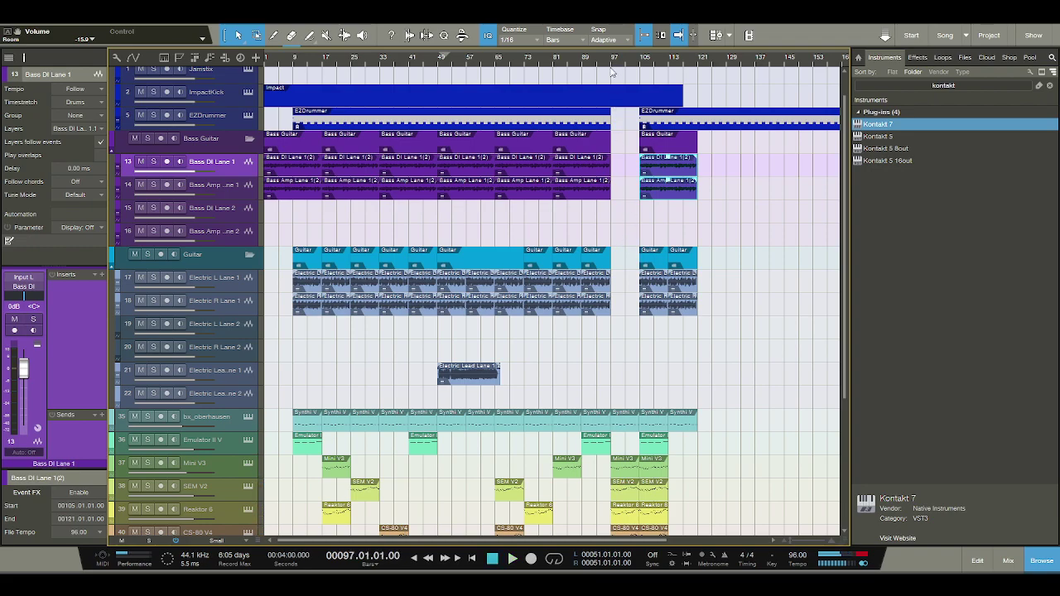
- Insert a pattern on the EZDrummer track at bar 97 and extend it to bar 105
left_click(224, 116)
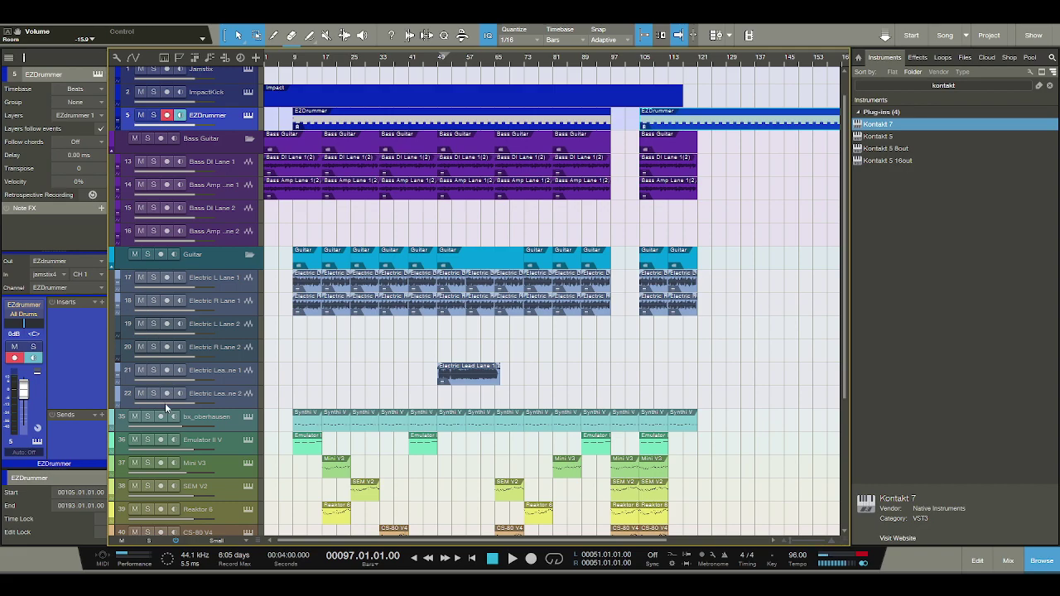
key("ctrl+shift+p")
left_click_drag(617, 127, 639, 129)
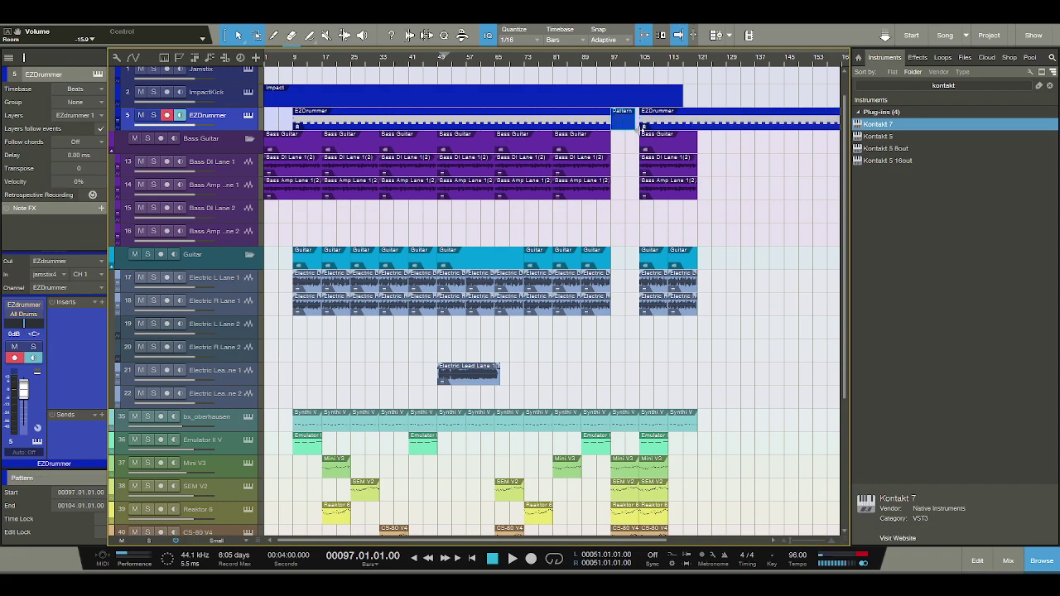
- Open the new EZDrummer pattern and place kick hits on steps 1, 5, 7, 10 and 13
double_click(624, 122)
left_click(293, 373)
left_click(360, 373)
left_click(392, 373)
left_click(442, 374)
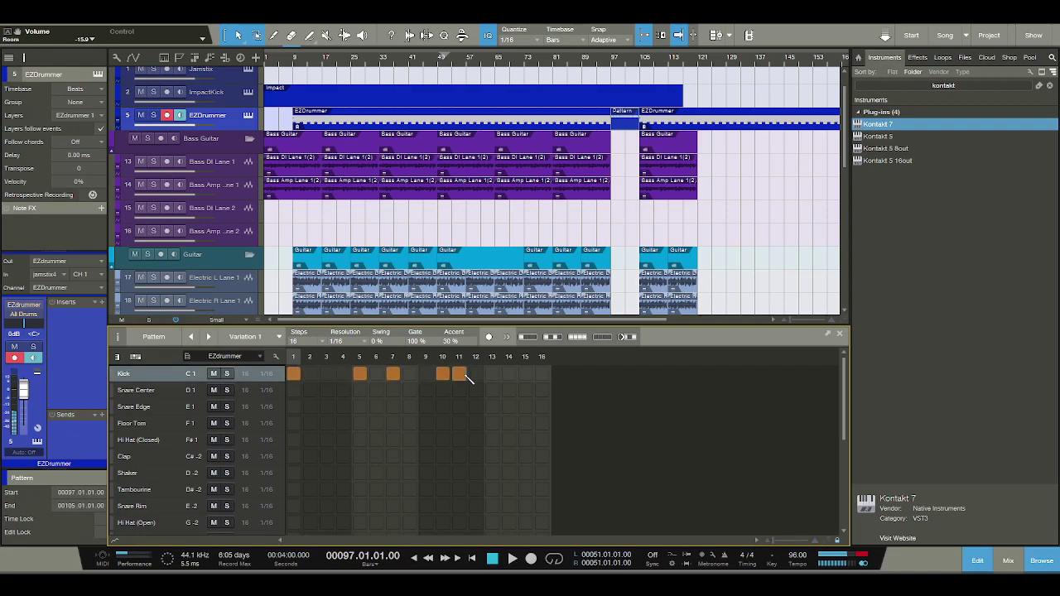
left_click(492, 374)
- Audition the kick pattern from bar 97, first in the mix and again with the EZDrummer track soloed
left_click(493, 560)
left_click(511, 558)
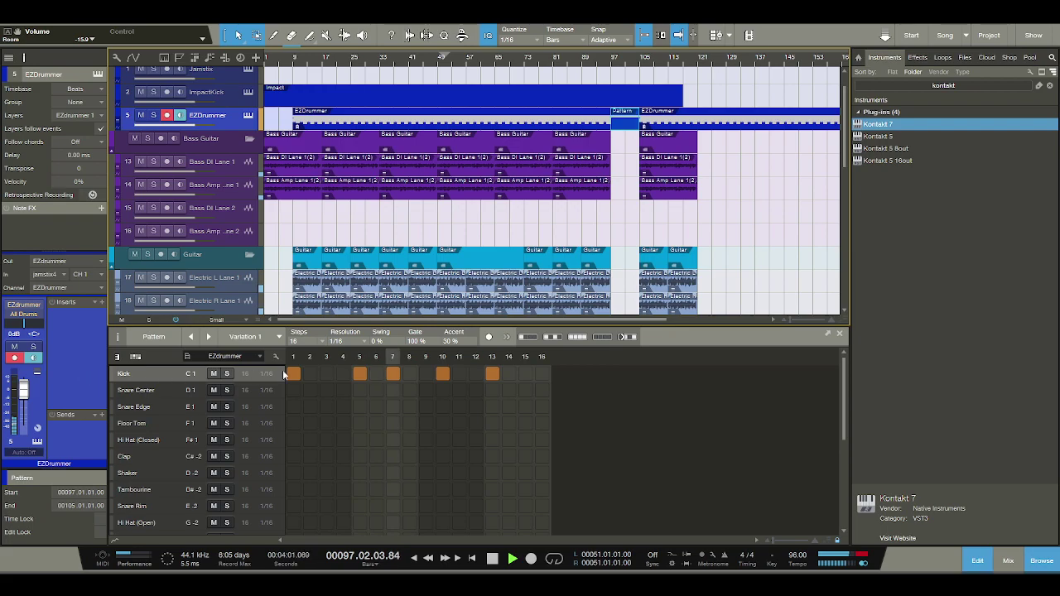
key("space")
left_click_drag(384, 371, 356, 379)
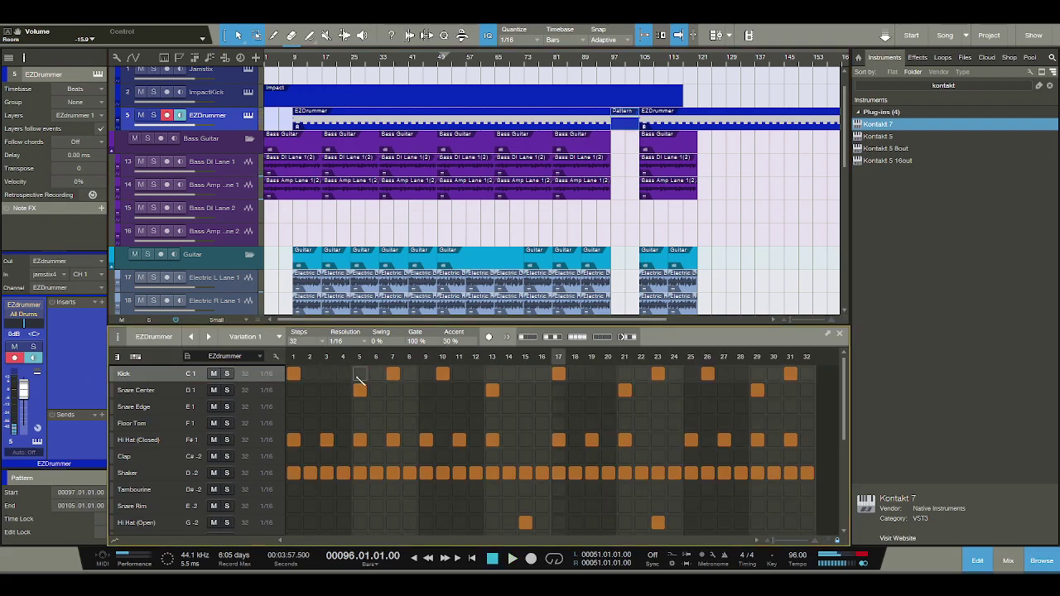
left_click(611, 61)
left_click(154, 115)
key("space")
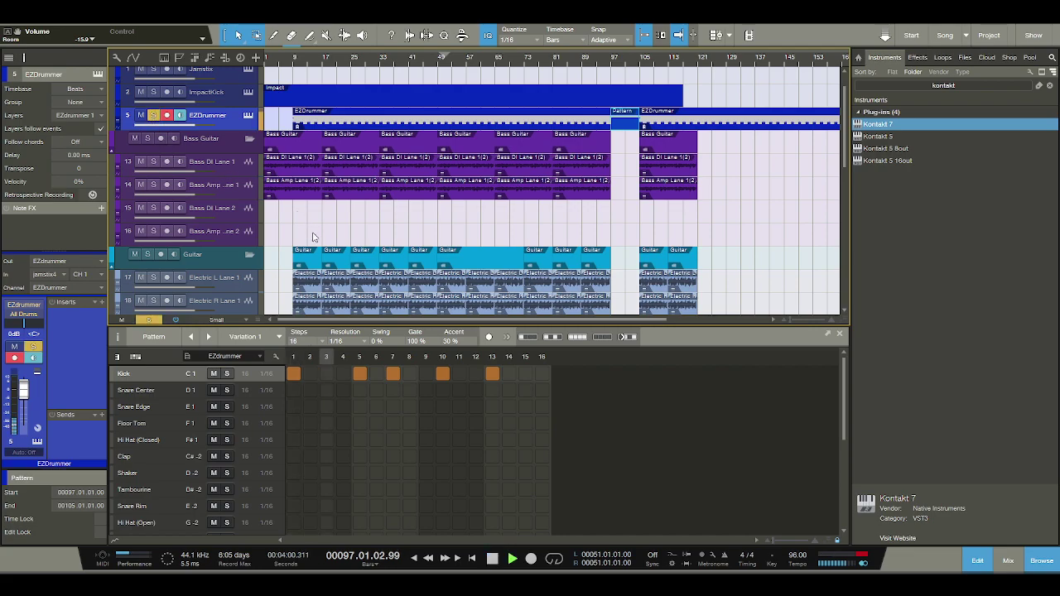
- Rework the kick hits in the first eight steps so only steps 1, 4 and 5 are active, checking by playback
key("space")
left_click(359, 374)
left_click(327, 373)
left_click(376, 374)
left_click(393, 374)
key("space")
left_click(327, 373)
left_click(343, 373)
left_click(376, 373)
left_click(360, 373)
key("space")
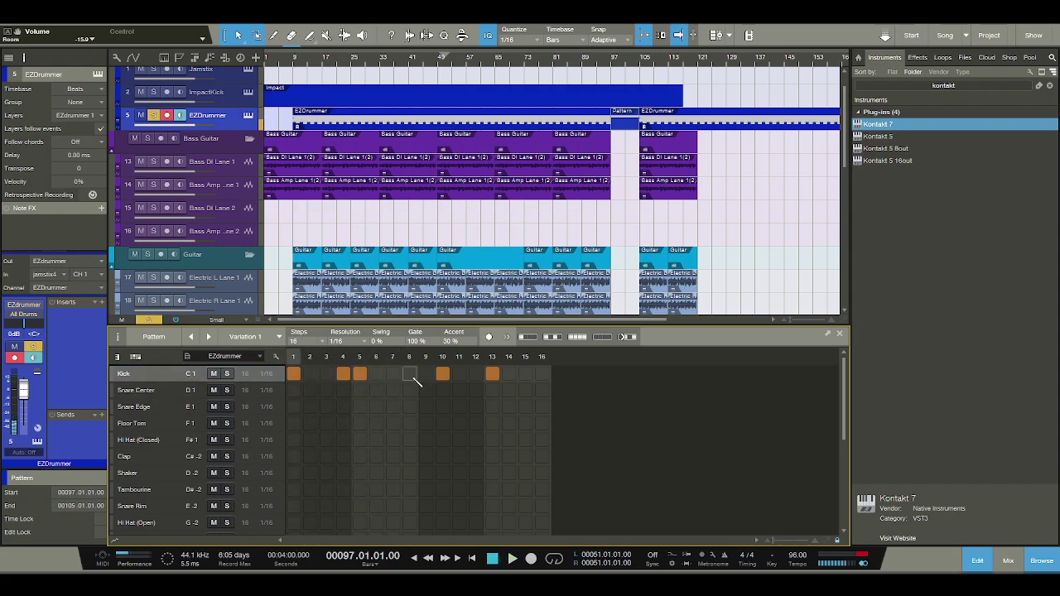
- Add kick hits on steps 8, 9, 12 and 16, remove the one on step 10, and play the pattern
key("space")
key("space")
left_click(409, 373)
left_click(425, 373)
left_click(443, 374)
left_click(475, 373)
key("space")
left_click(540, 375)
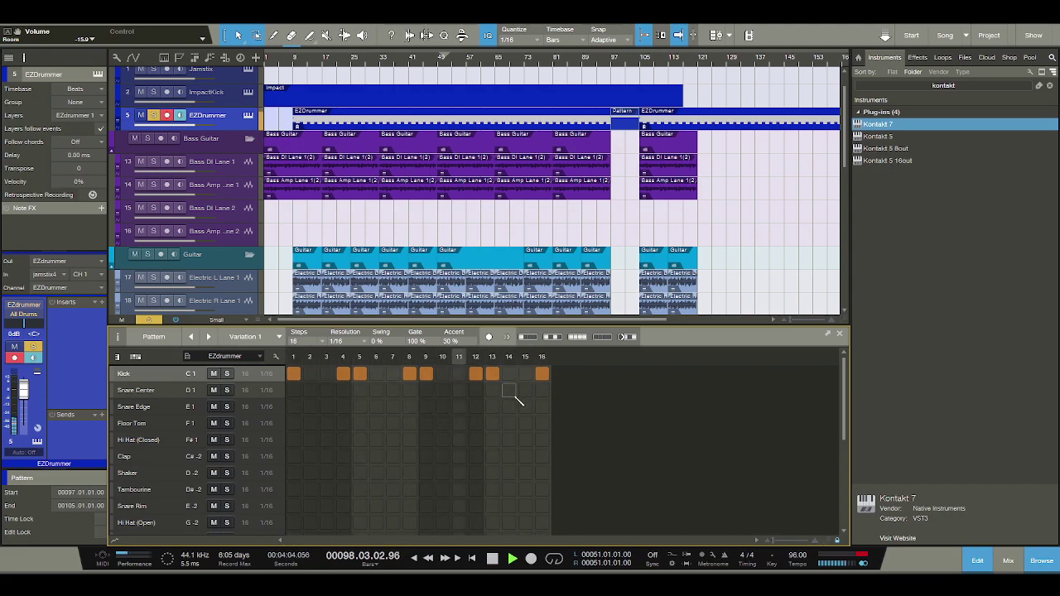
key("space")
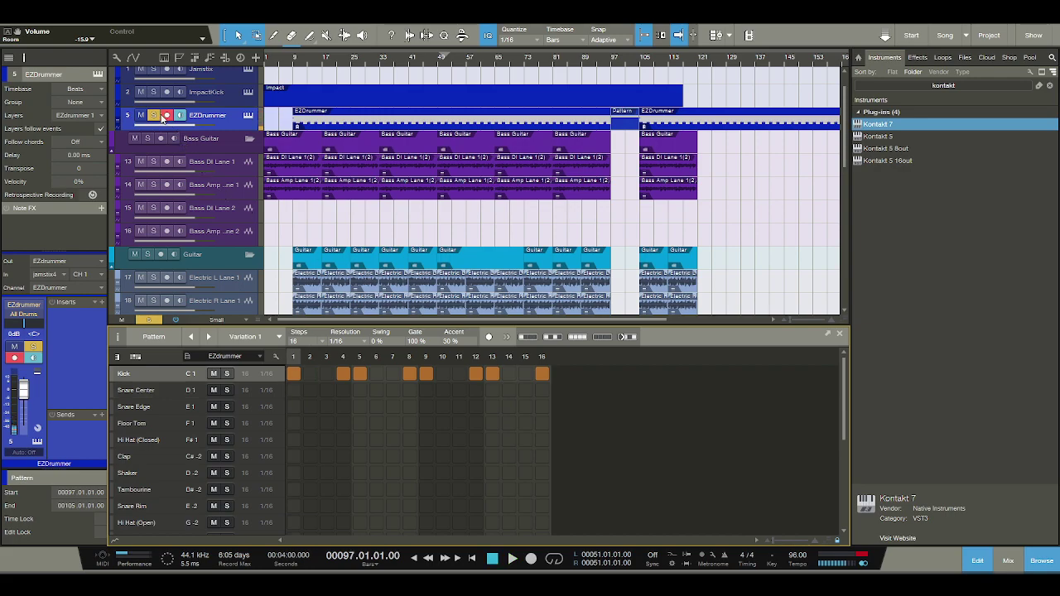
- Turn off solo and record arm on the EZDrummer track, play the full mix and close the pattern editor
left_click(165, 115)
key("space")
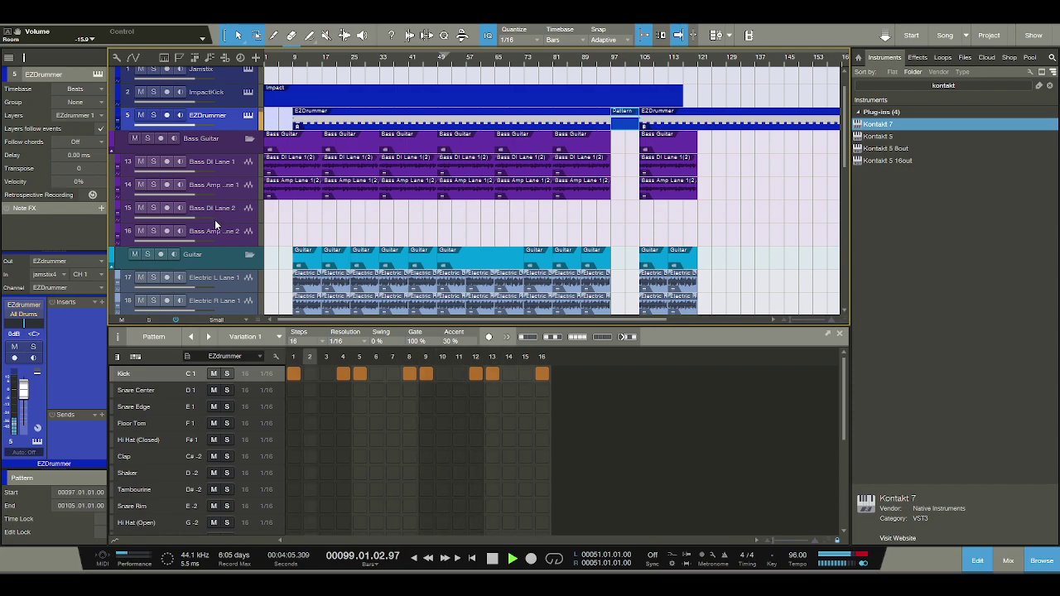
scroll(538, 234, "down", 2)
scroll(538, 235, "down", 20)
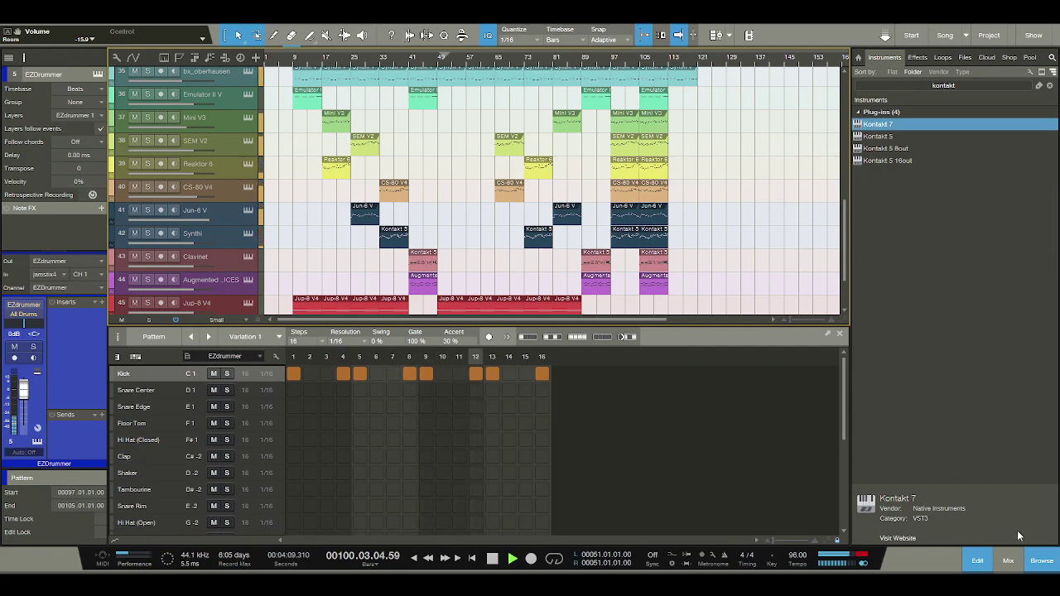
left_click(977, 561)
- Audition the arrangement from bar 97 and again from bar 105 while reviewing all the tracks
scroll(779, 460, "up", 3)
scroll(769, 457, "down", 1)
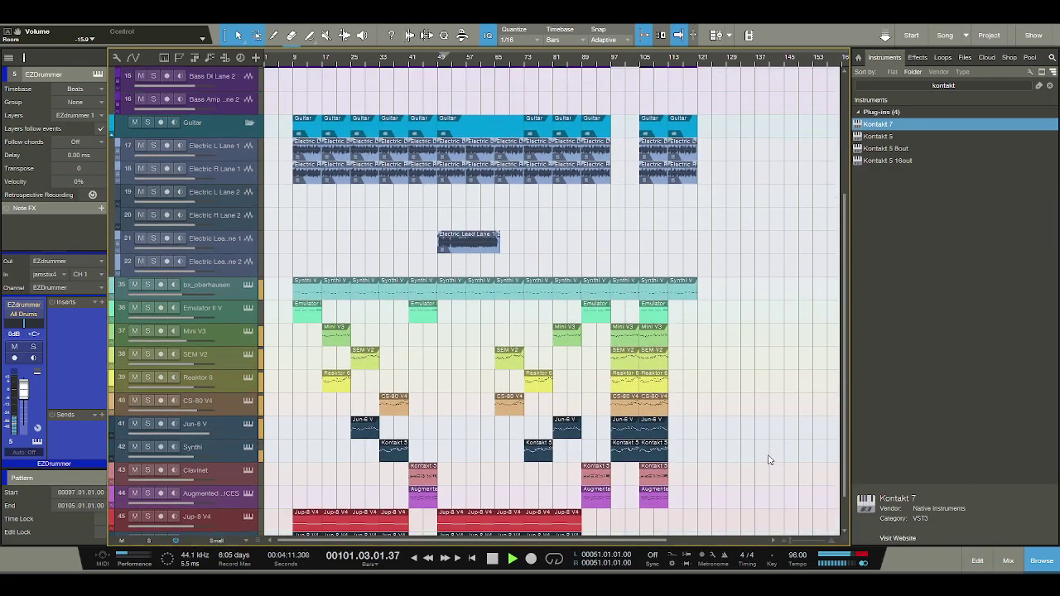
scroll(769, 460, "up", 5)
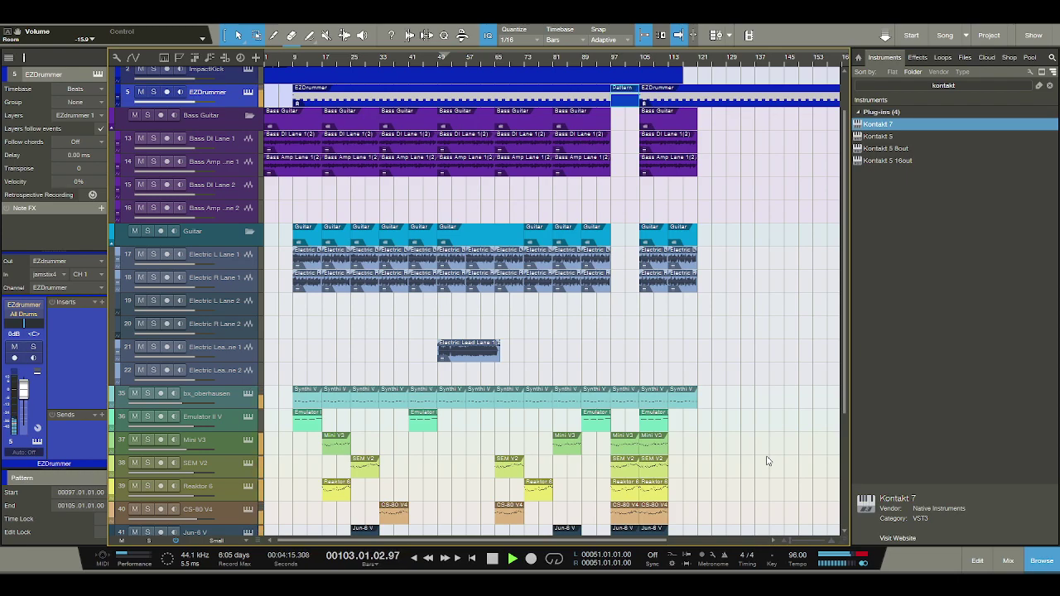
scroll(767, 461, "down", 5)
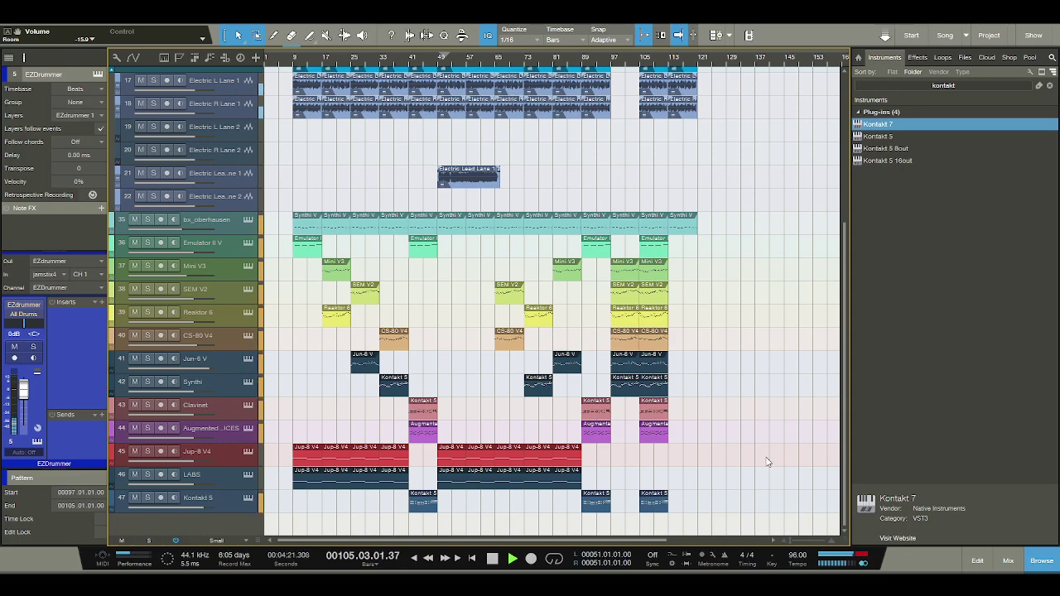
scroll(767, 462, "up", 6)
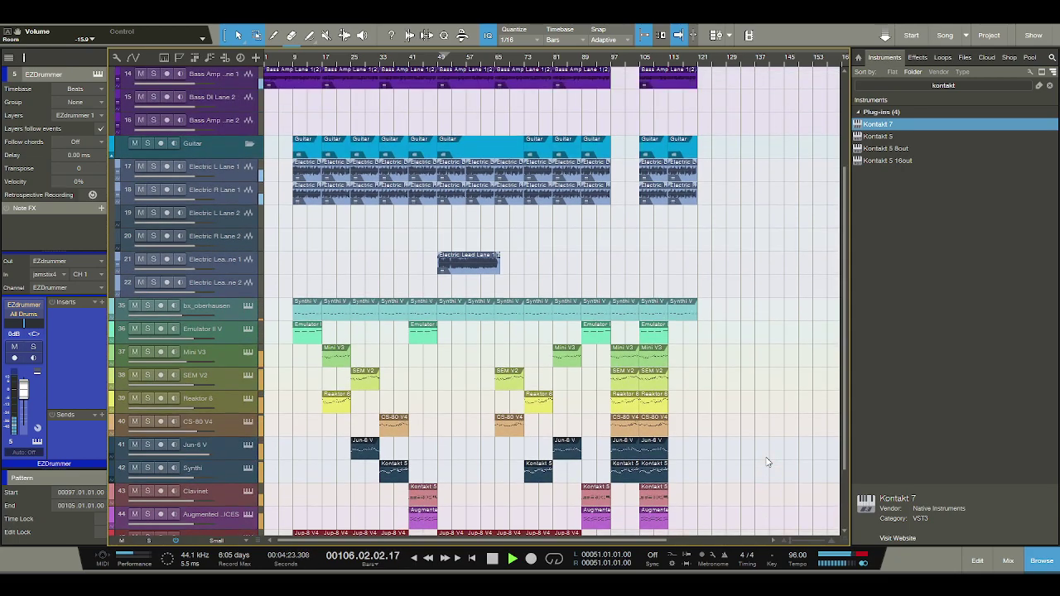
scroll(767, 462, "down", 6)
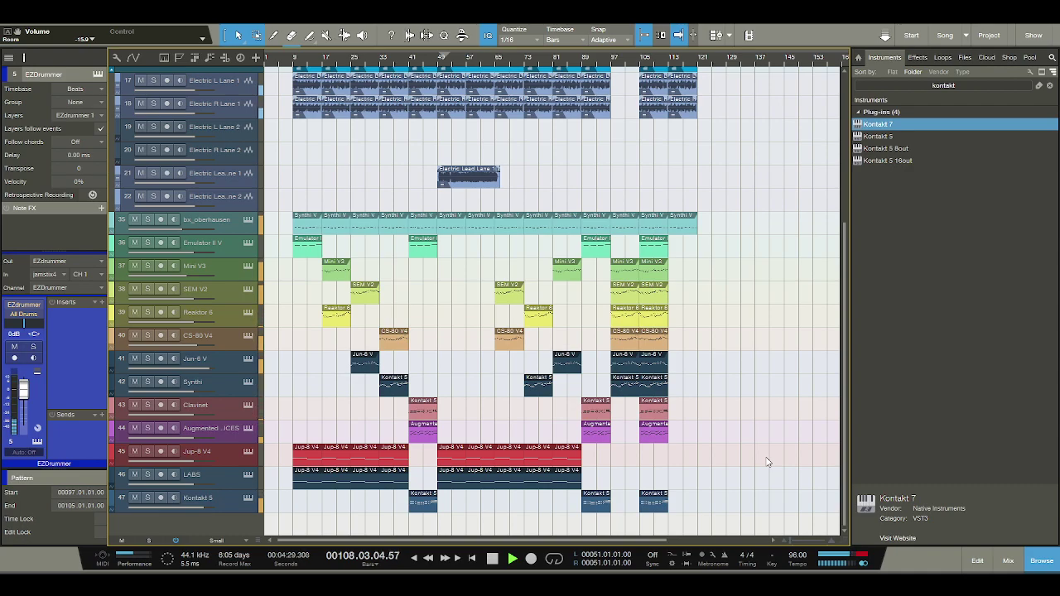
scroll(767, 462, "up", 7)
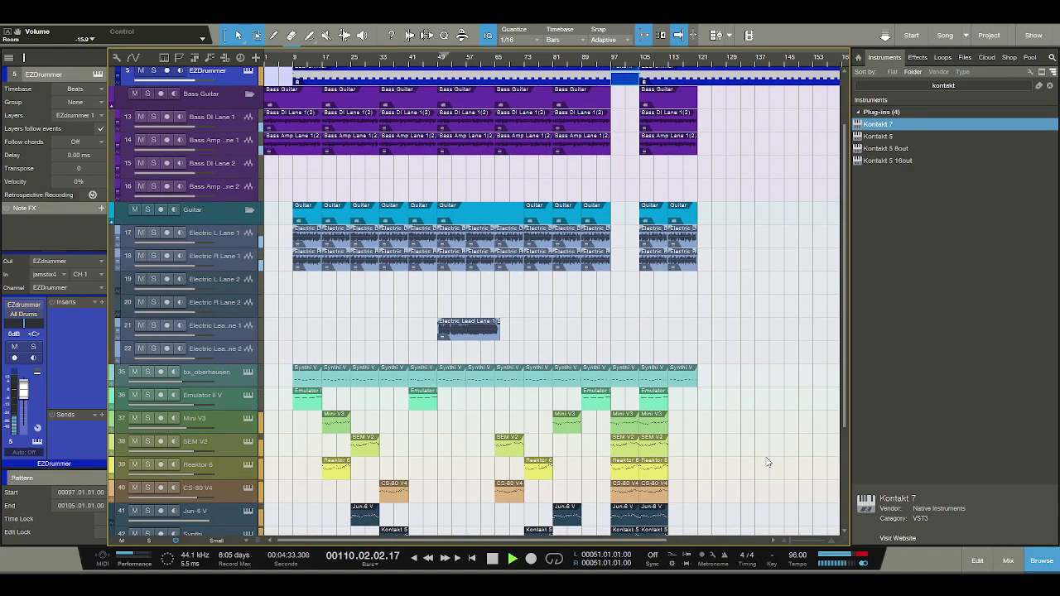
scroll(767, 462, "down", 7)
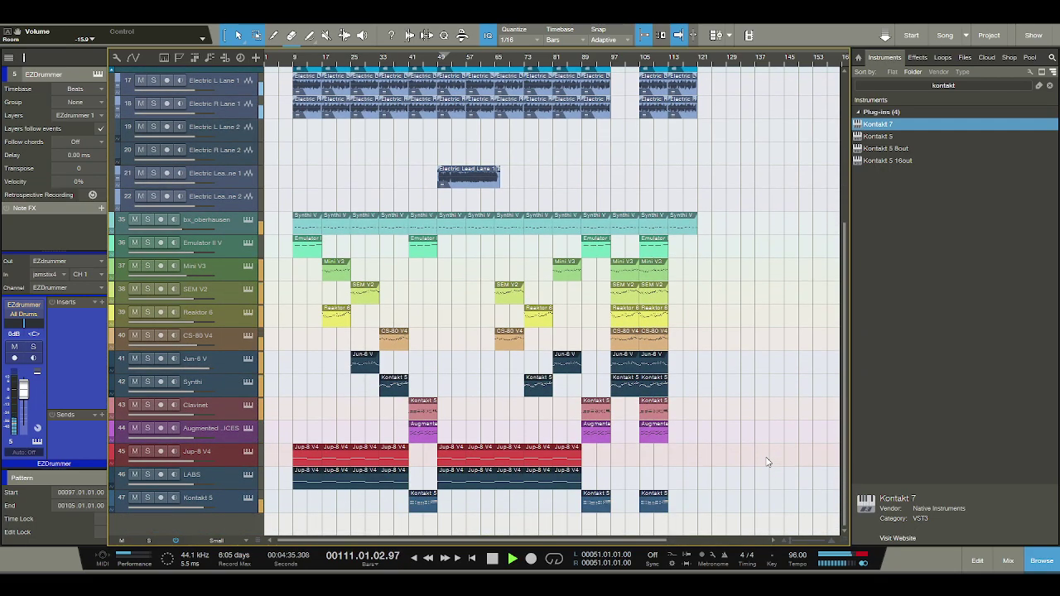
key("space")
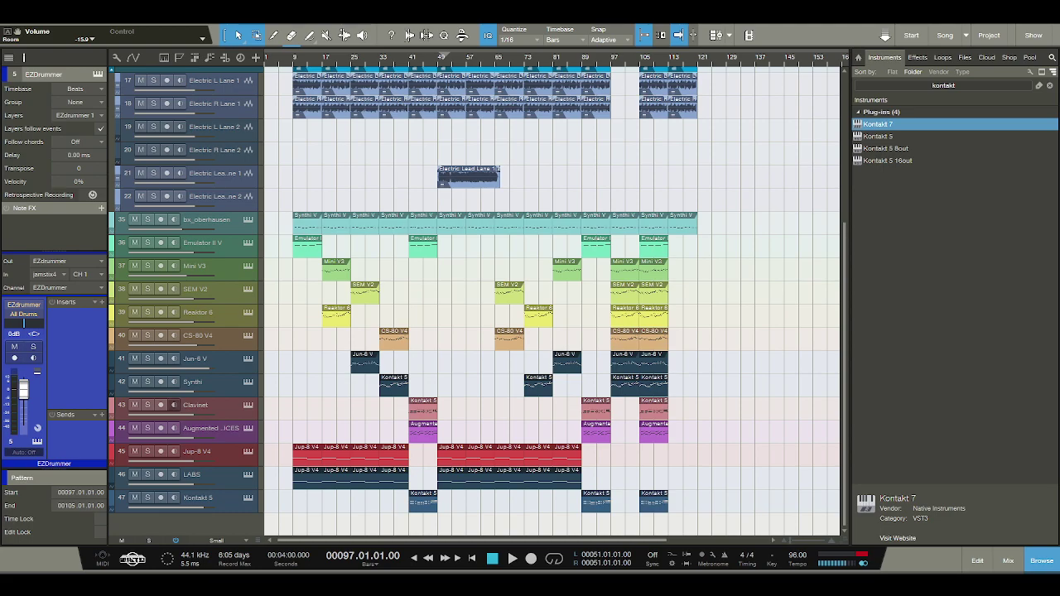
key("space")
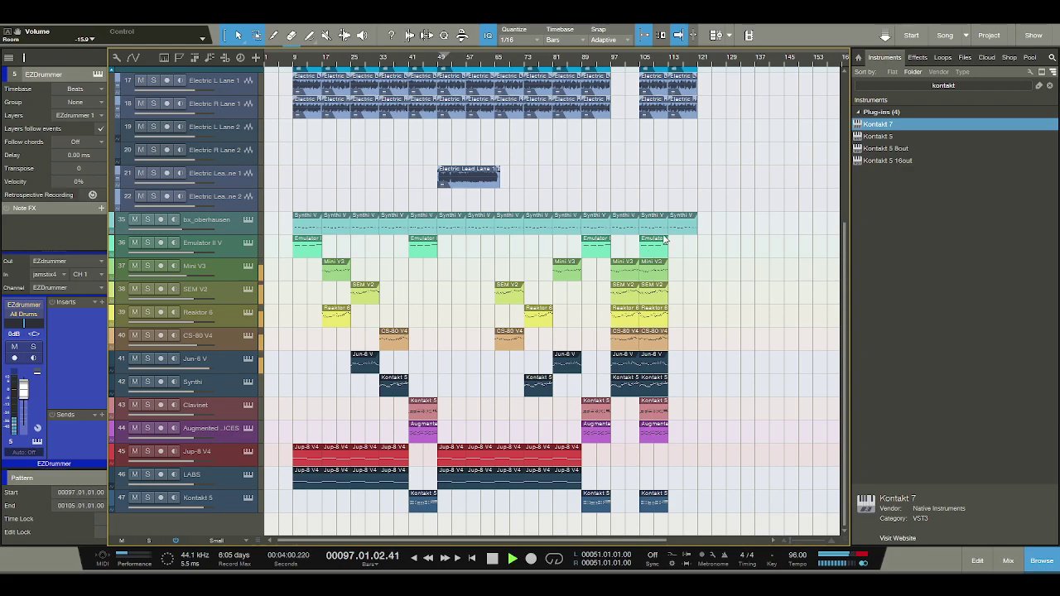
left_click(642, 65)
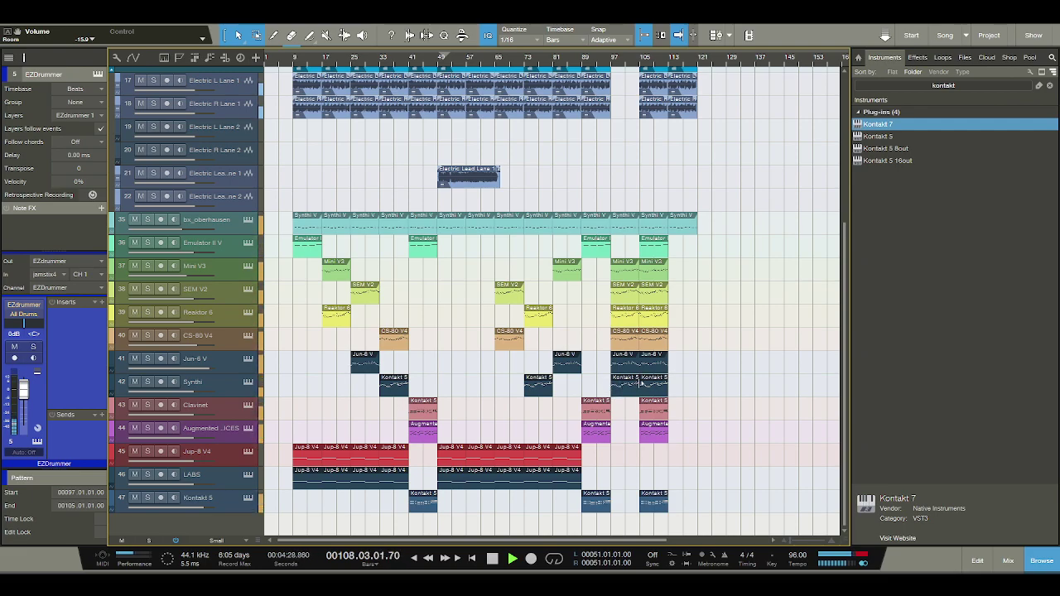
- Remove the bx_oberhausen clip at bar 113
scroll(684, 379, "up", 5)
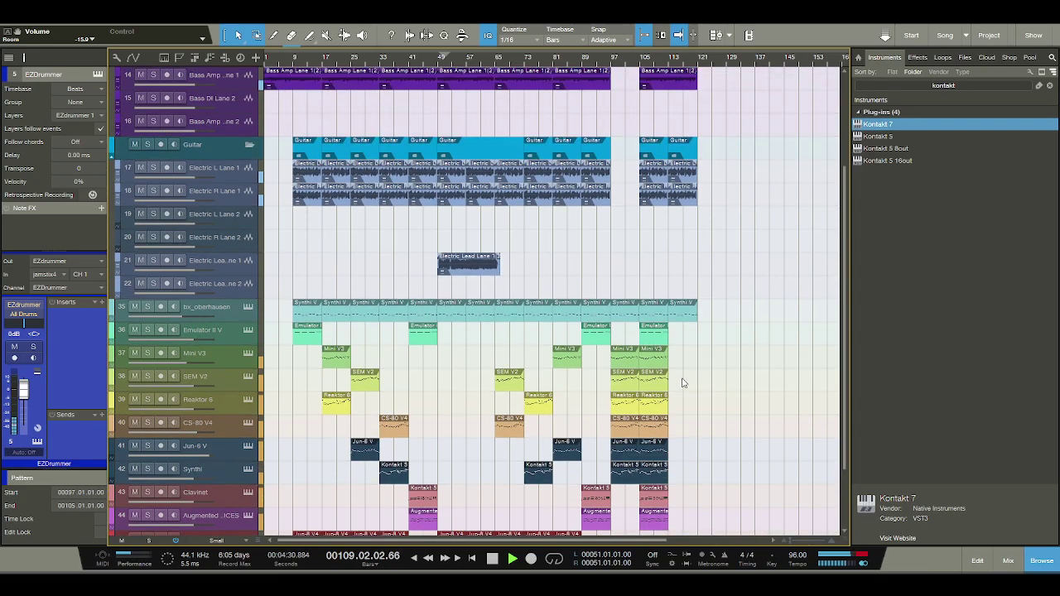
left_click(693, 338)
key("ctrl+z")
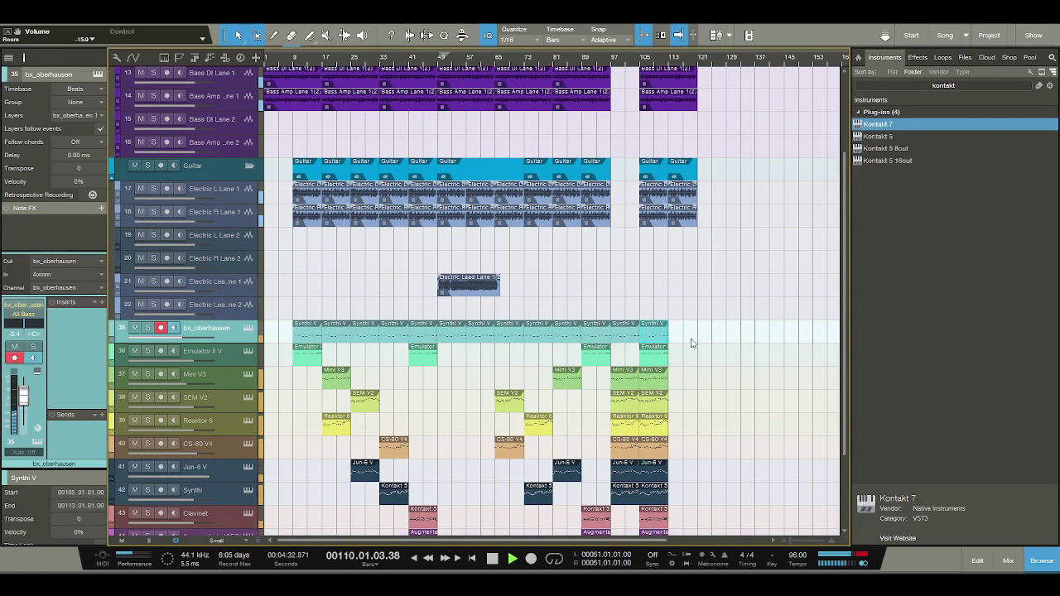
- Undo the empty Bass DI Lane 2 clip and the bass and guitar additions past bar 113
scroll(692, 339, "up", 4)
left_click(682, 169)
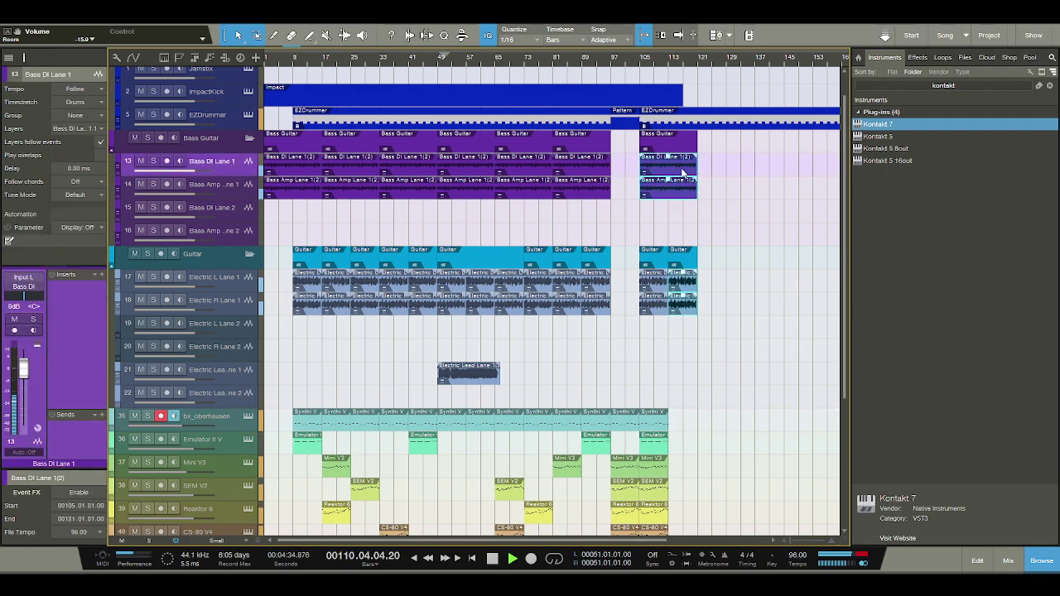
double_click(711, 215)
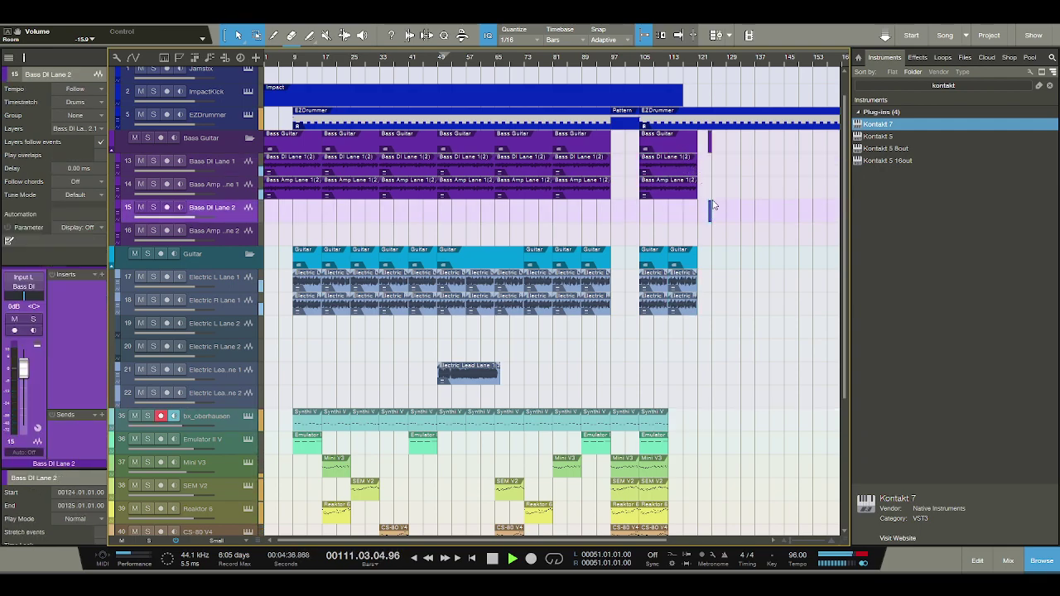
key("ctrl+z")
key("ctrl+z")
key("ctrl+z")
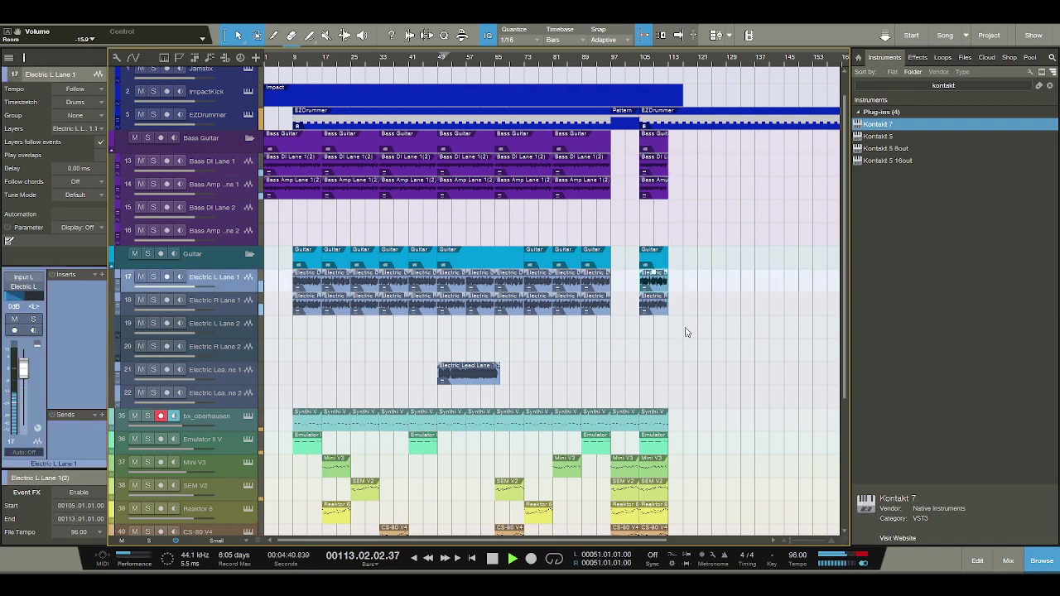
key("ctrl+z")
- Stop playback and trim the last EZDrummer clip to end at bar 113
scroll(694, 327, "up", 1)
key("space")
left_click_drag(726, 58, 705, 48)
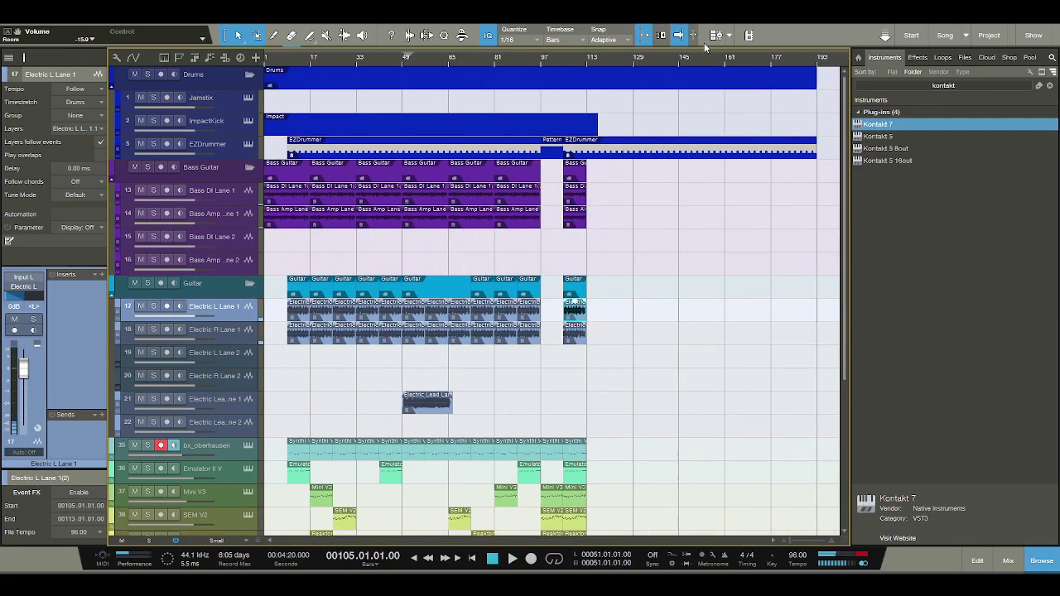
left_click_drag(826, 148, 587, 147)
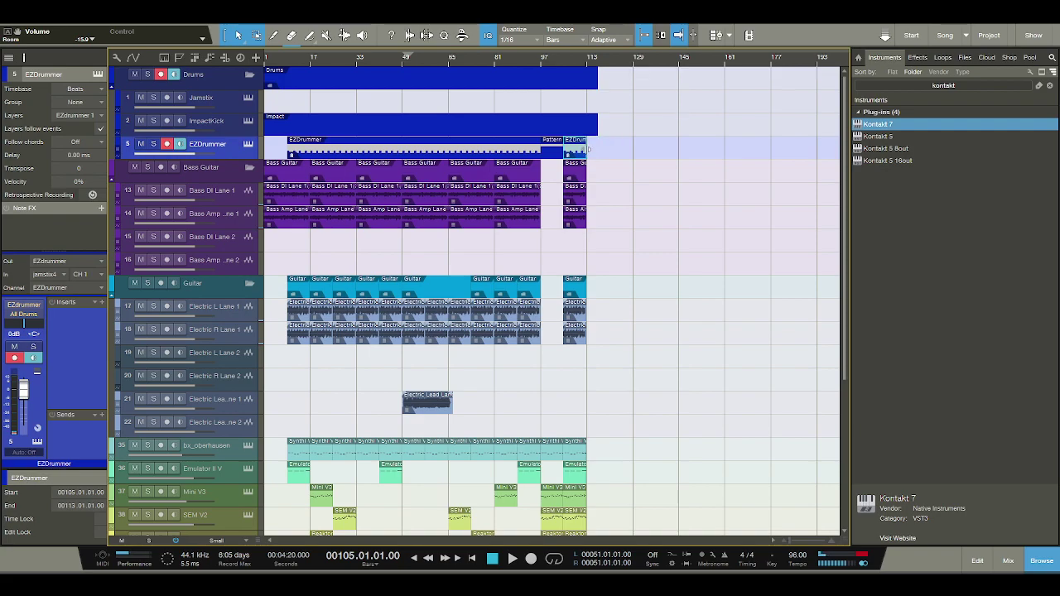
- Audition the song from the start while reviewing the arrangement across all tracks
scroll(558, 306, "down", 3)
scroll(475, 521, "down", 3)
left_click(490, 557)
left_click(508, 559)
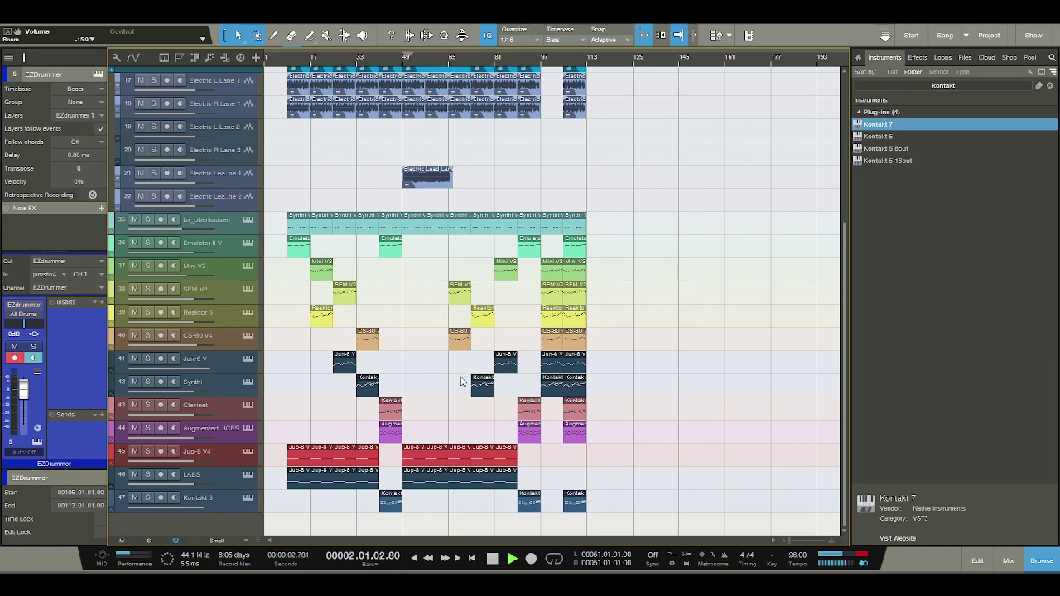
scroll(267, 238, "up", 5)
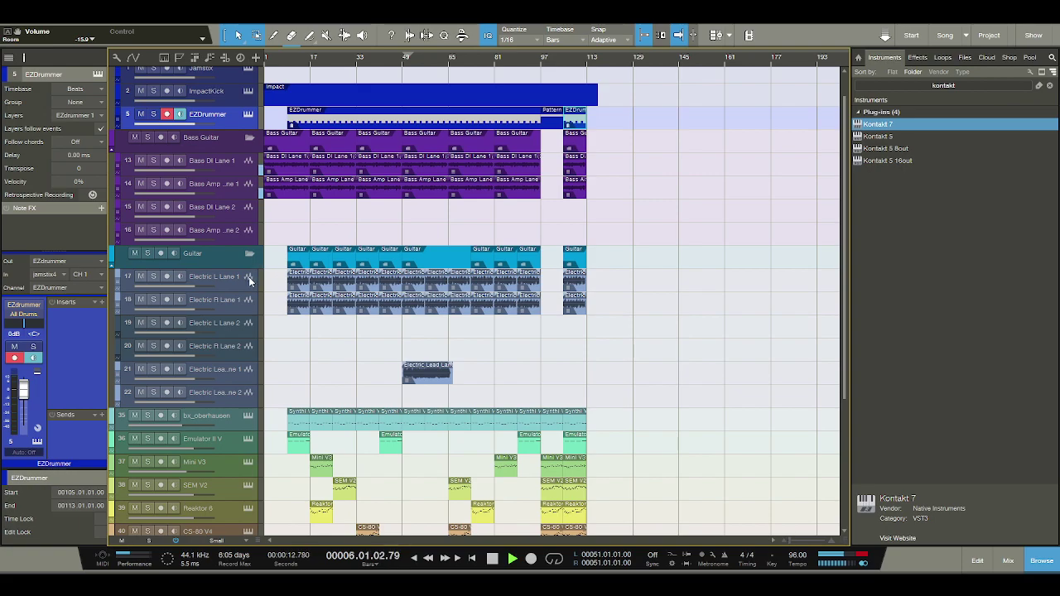
scroll(354, 281, "down", 5)
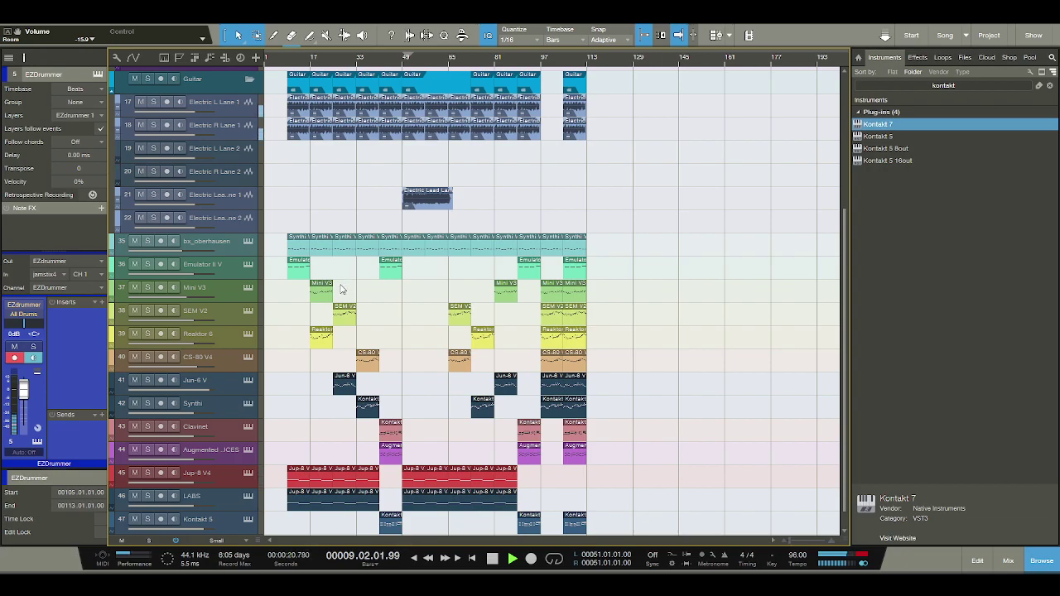
- Delete the Jup-8 V4 and LABS clips at bar 9 while auditioning that section
left_click(492, 559)
left_click(512, 559)
left_click(296, 482)
key("Delete")
left_click(295, 501)
key("Delete")
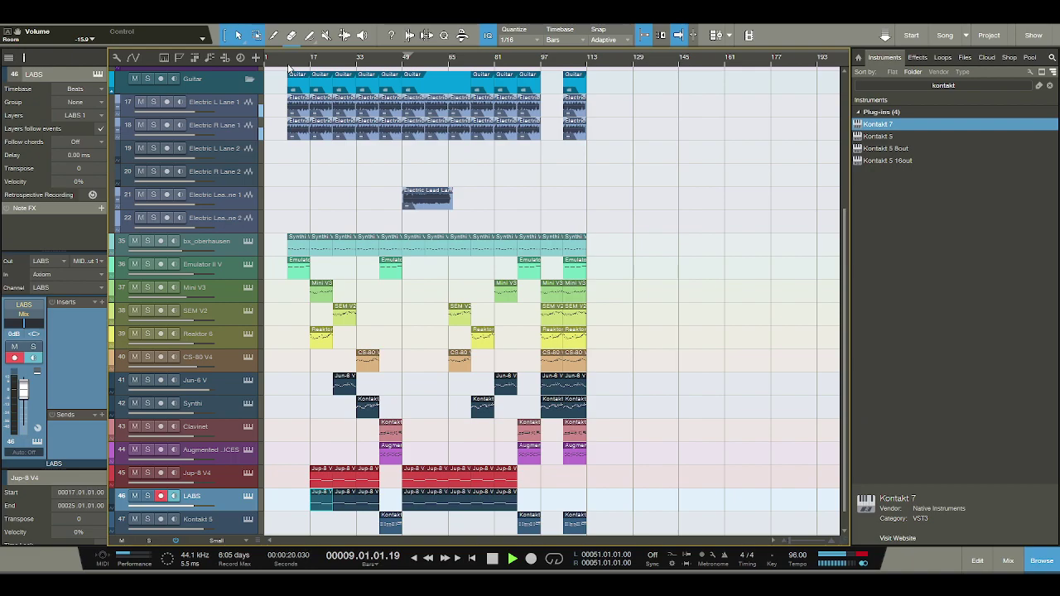
key("space")
- Insert a one-bar pattern at bar 8 on the EZDrummer track and play from bar 4
scroll(280, 91, "up", 5)
left_click(224, 141)
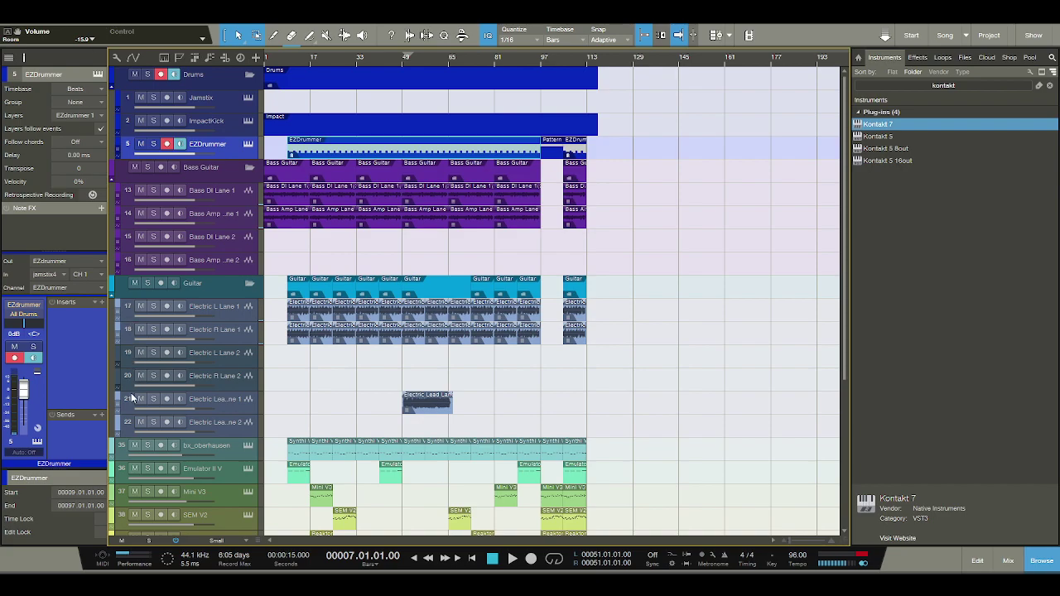
key("ctrl+shift+p")
left_click_drag(278, 59, 312, 148)
left_click(274, 62)
key("space")
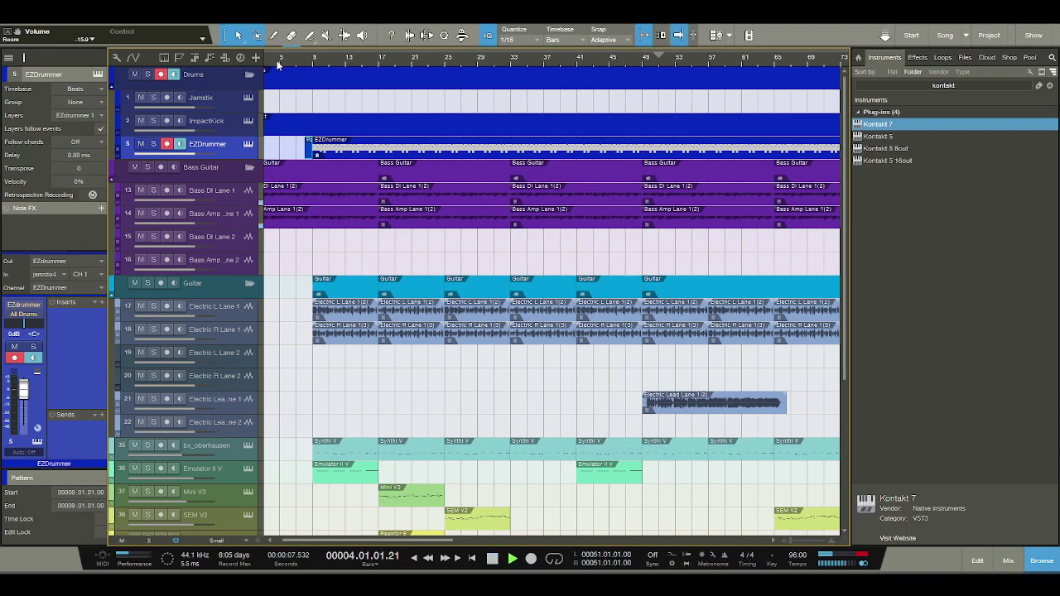
- Program the bar 8 pattern with kicks on steps 1 and 10 and center snares on 4, 7, 13 and 15, and play it
key("space")
double_click(310, 157)
left_click(293, 374)
left_click(343, 390)
left_click(393, 390)
left_click(442, 374)
left_click(492, 390)
left_click(525, 390)
key("space")
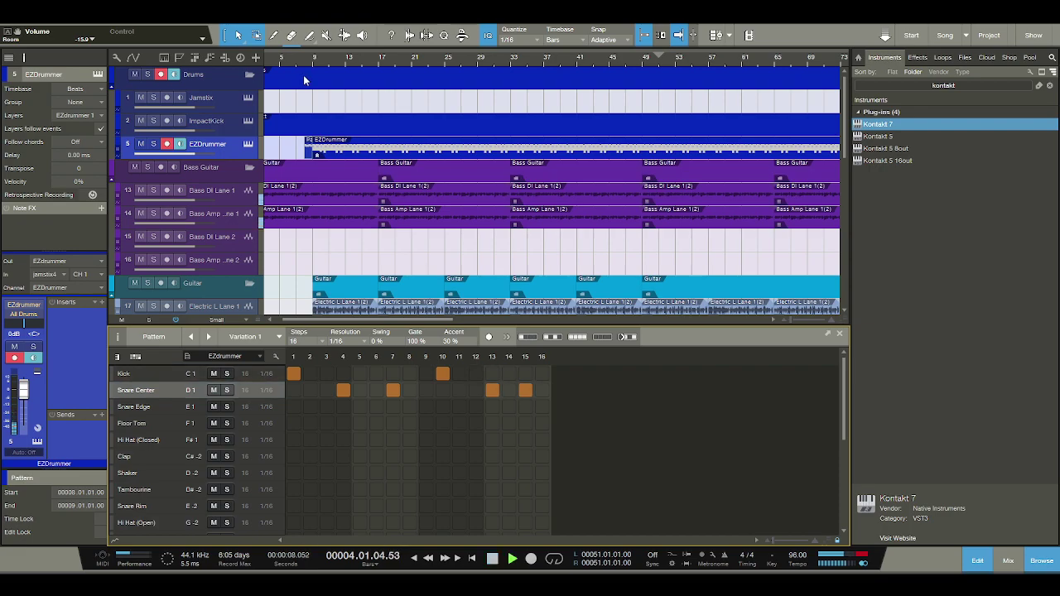
- Audition the drum fill repeatedly from bar 7
left_click(299, 62)
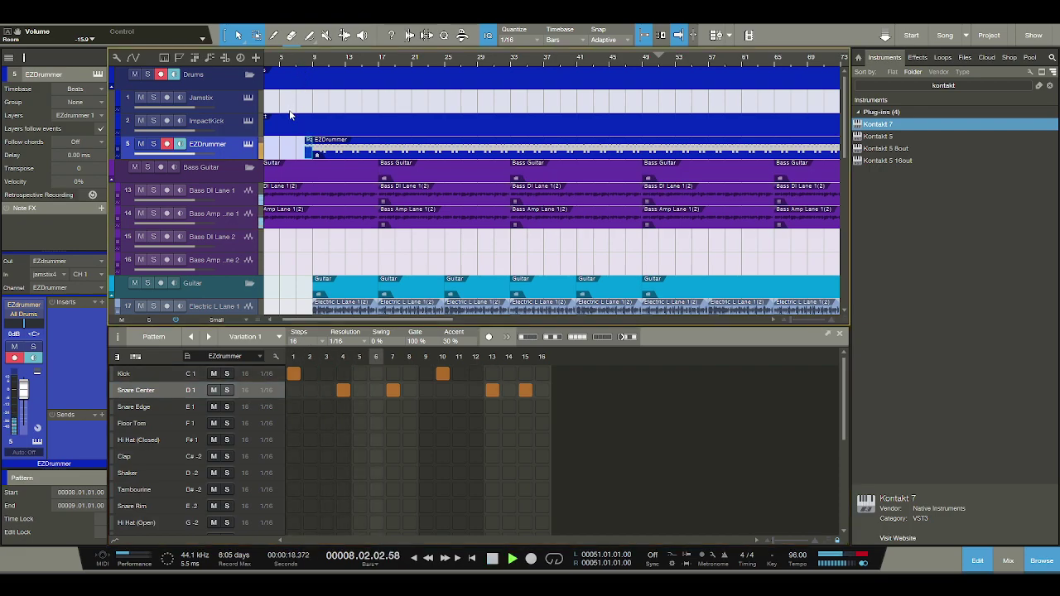
key("space")
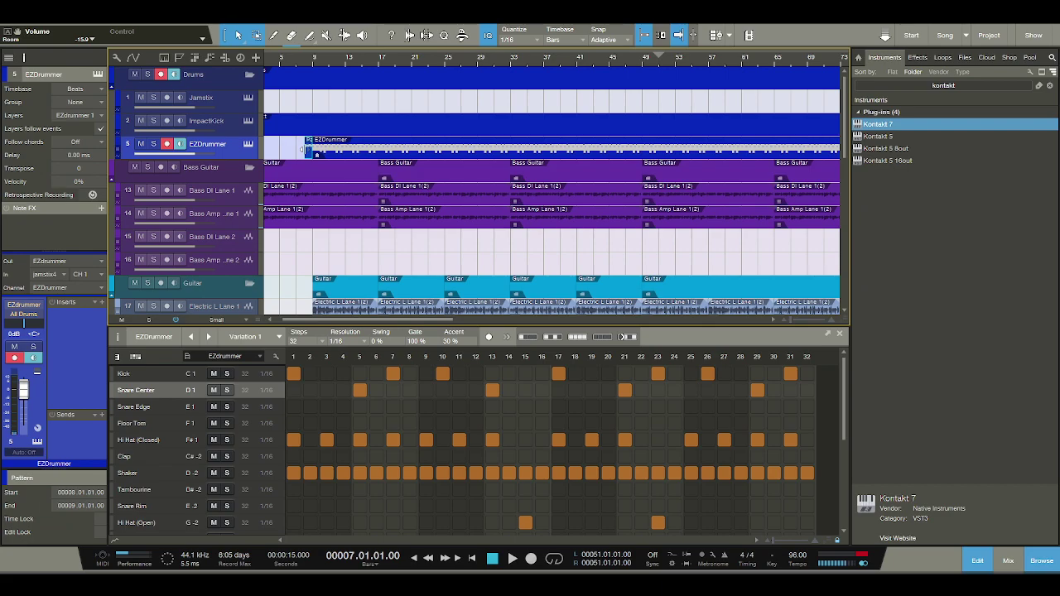
key("space")
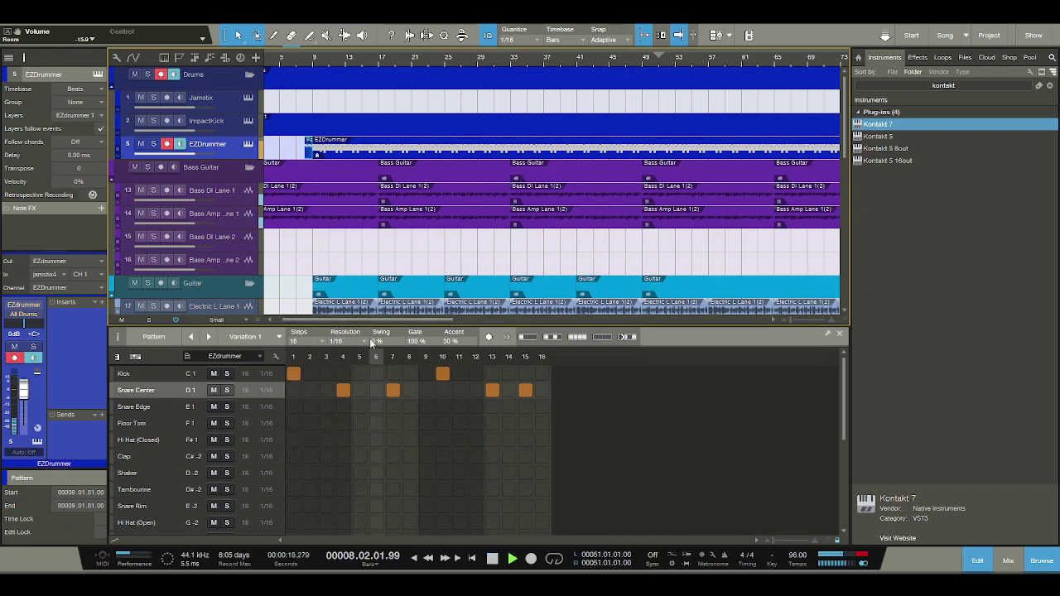
key("space")
- Move the fill's step 10 kick to 9, add a kick on 14 and a snare on 11, and move the step 15 snare to 16
left_click(442, 373)
left_click(426, 374)
left_click(459, 390)
left_click(492, 390)
key("space")
left_click(492, 390)
left_click(509, 374)
left_click(525, 390)
left_click(542, 390)
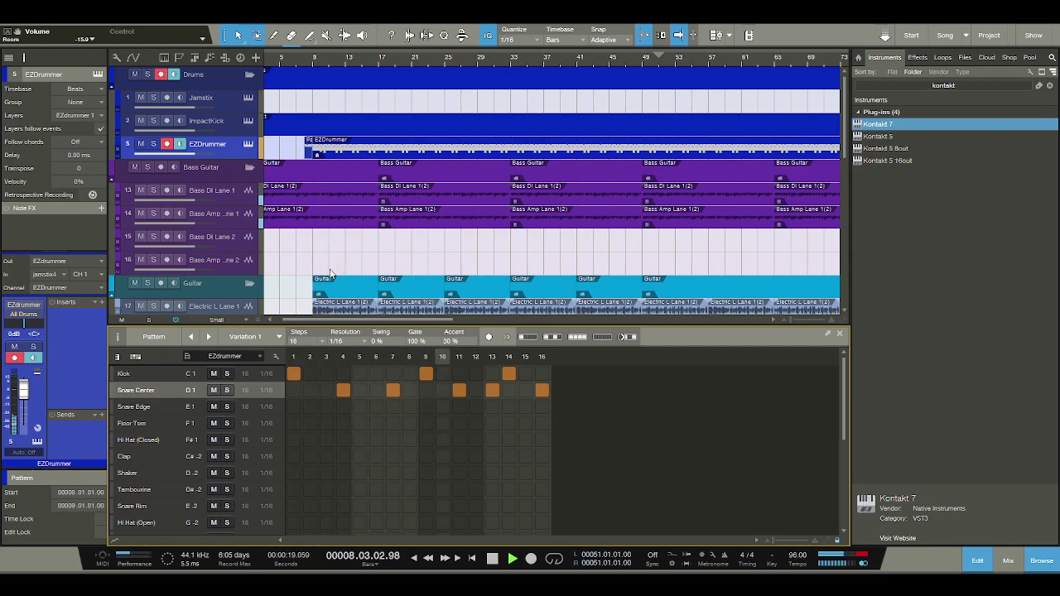
- Extend the fill pattern back to start at bar 7 and audition it
key("space")
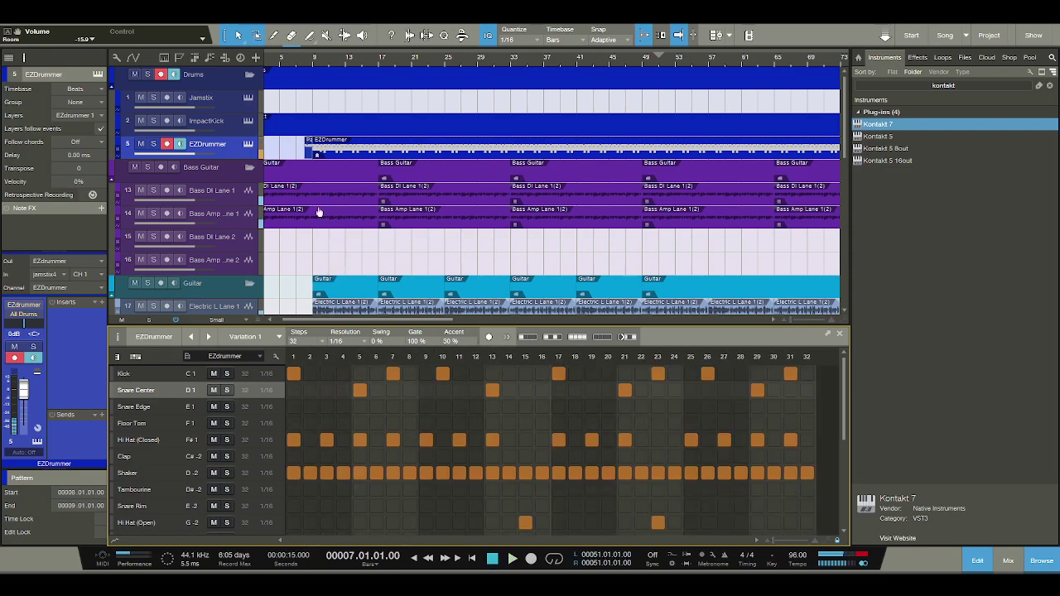
left_click(303, 148)
key("space")
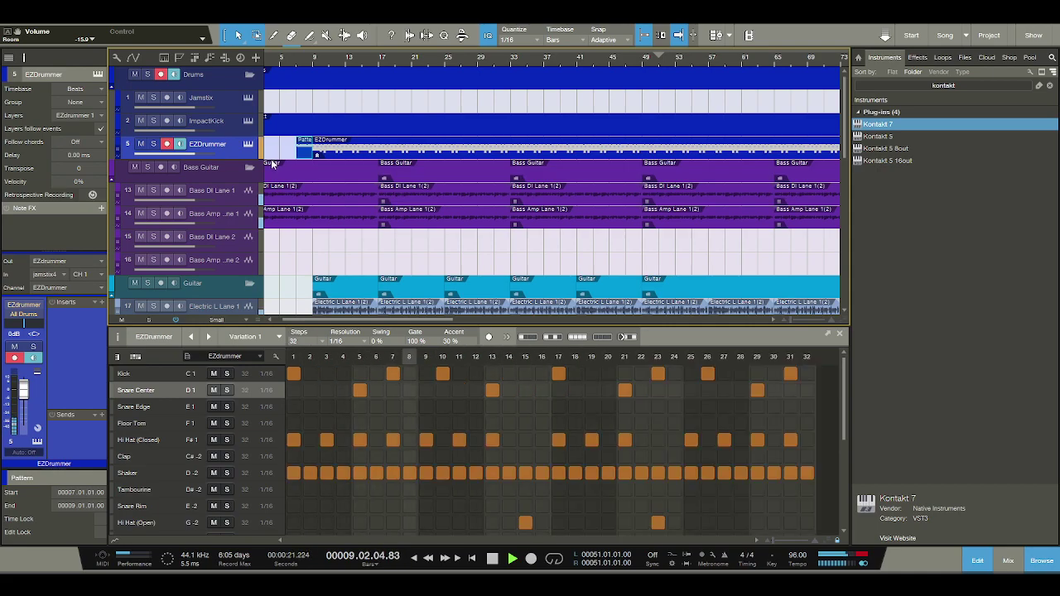
- Search the instruments for "riser" and add theRiser_x64 as a new track below Kontakt 5
scroll(314, 173, "down", 10)
scroll(314, 173, "down", 5)
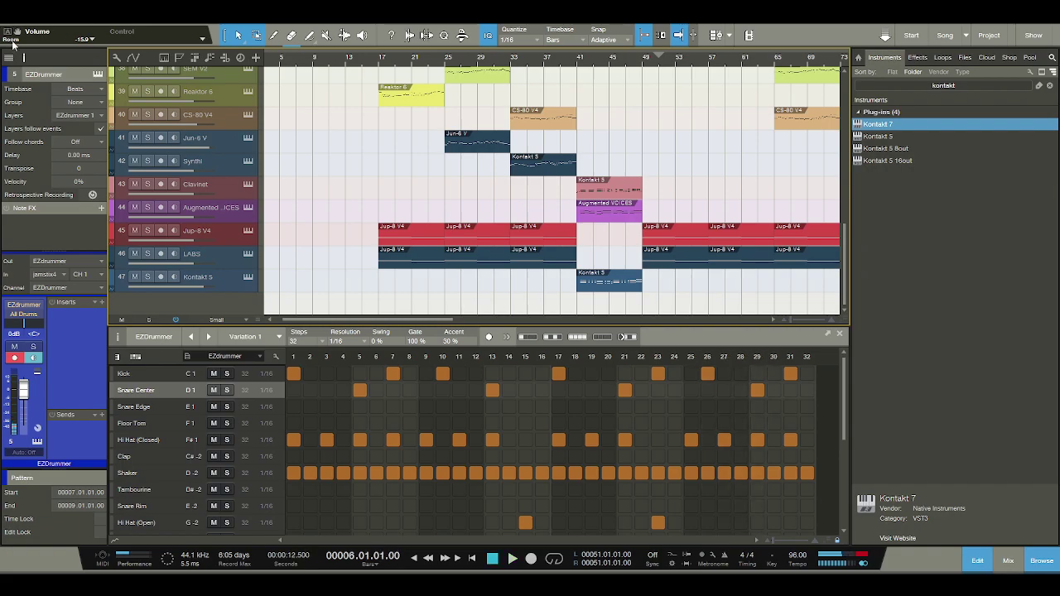
left_click(944, 86)
type("riser")
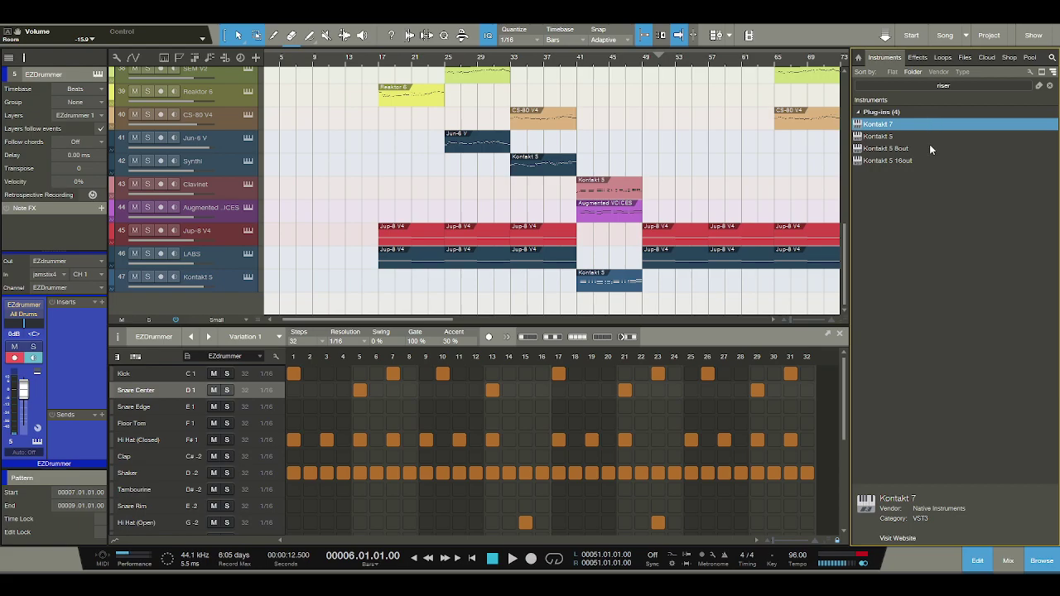
left_click(941, 84)
key("Return")
left_click_drag(898, 131, 236, 302)
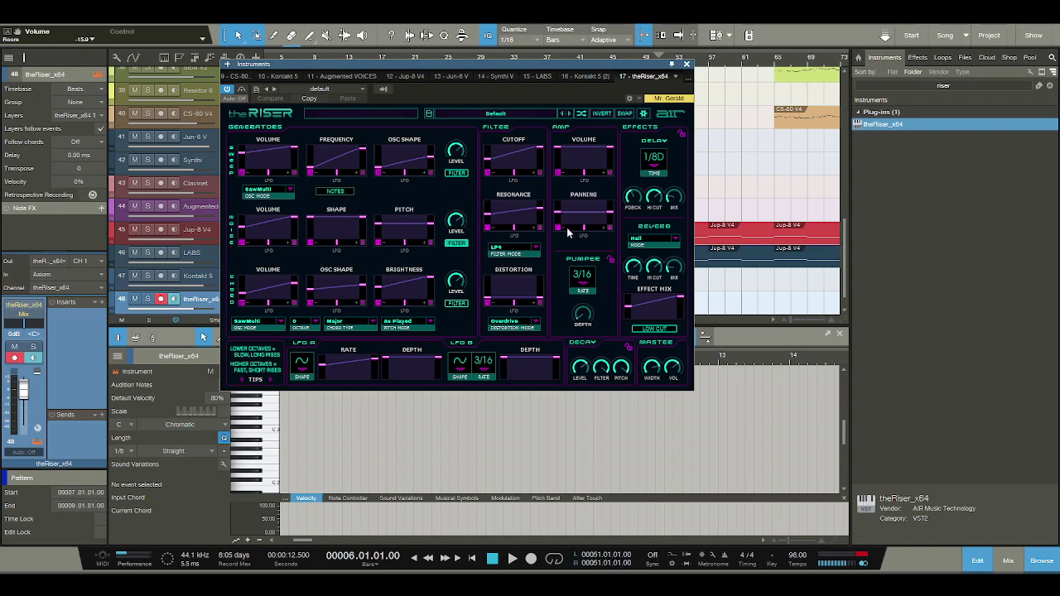
left_click(686, 65)
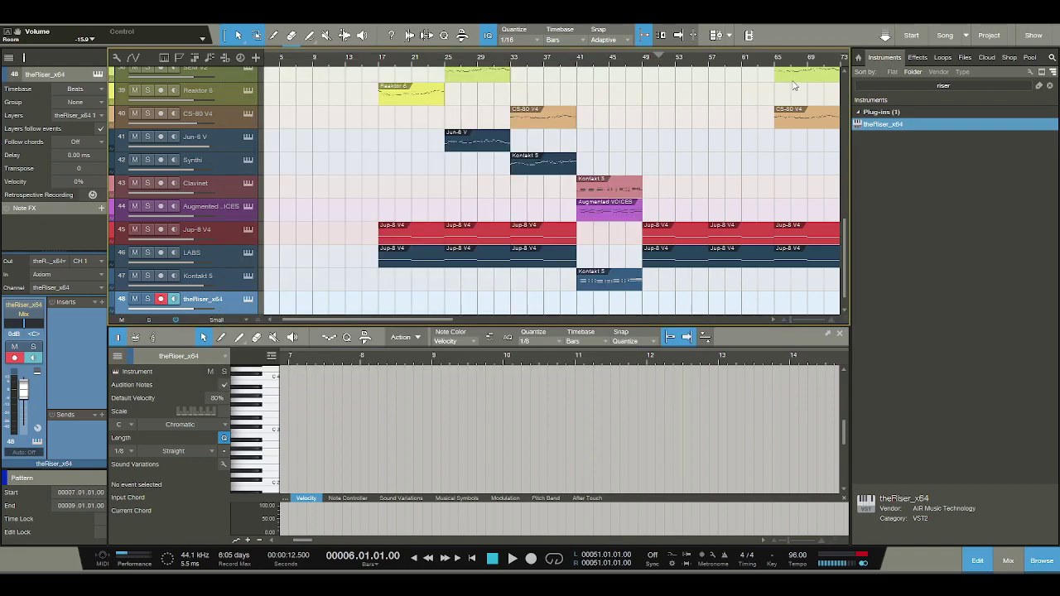
- Create a one-bar clip at bar 16 on theRiser_x64 track and fill it with an F#4 note
double_click(367, 310)
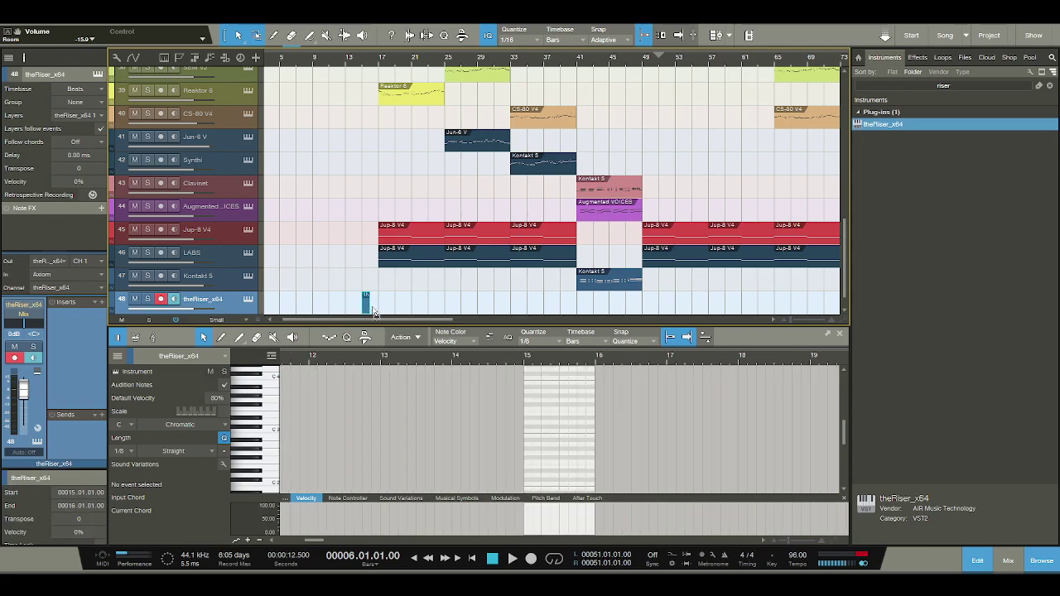
left_click_drag(374, 312, 373, 307)
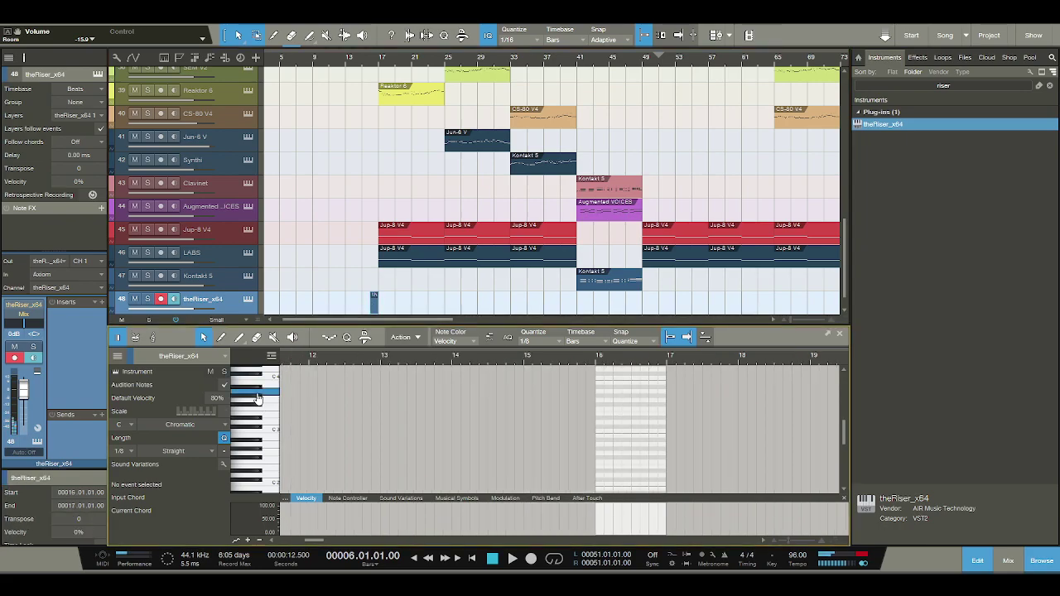
scroll(256, 396, "up", 1)
scroll(257, 389, "up", 1)
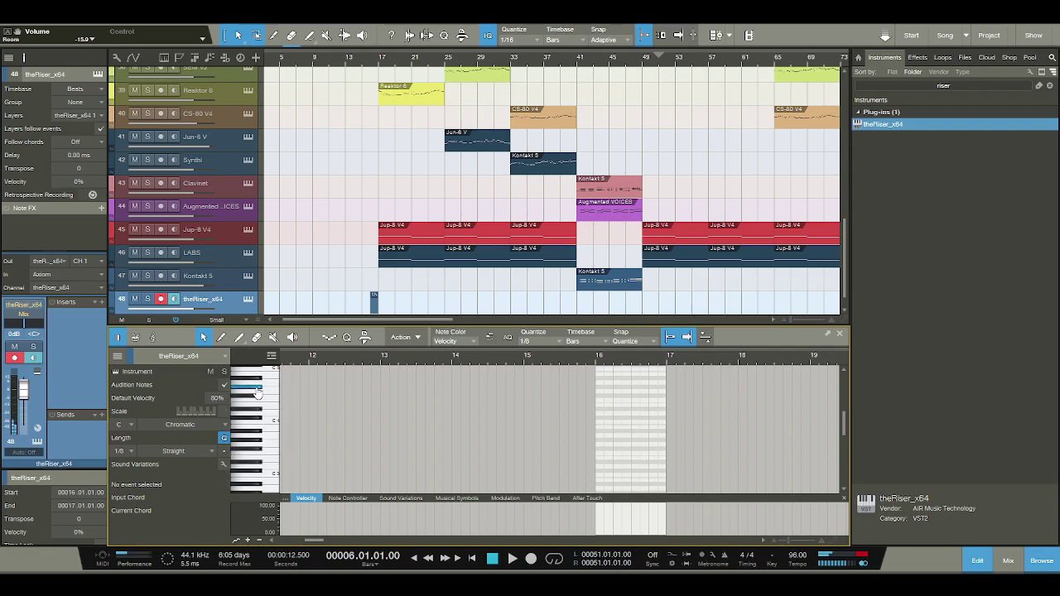
left_click(600, 396)
left_click_drag(644, 399, 667, 395)
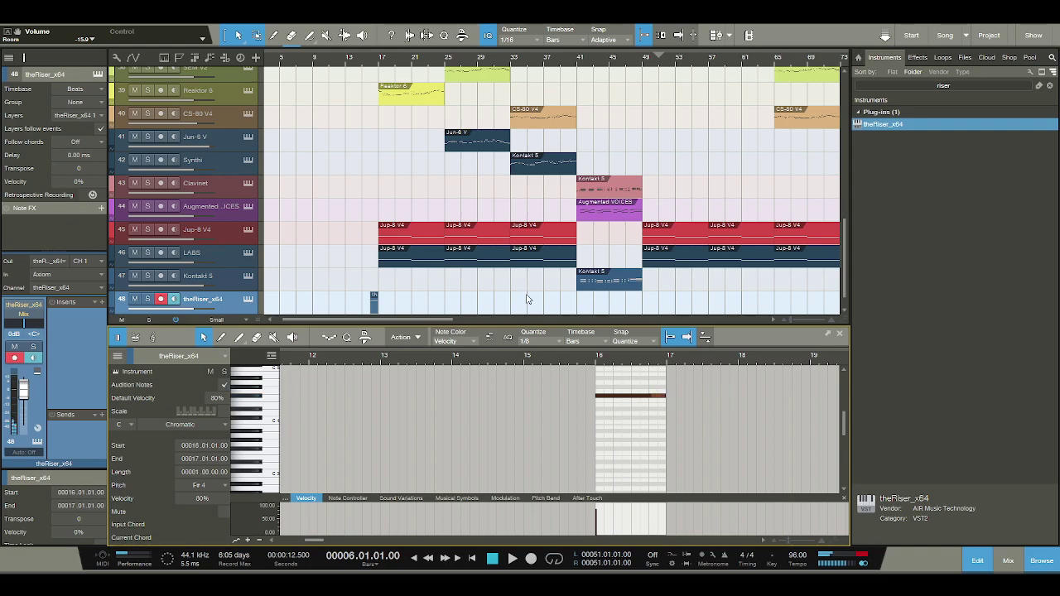
- Play the riser from bar 15 and raise its track volume to +3.8 dB
left_click(361, 64)
key("space")
left_click_drag(23, 394, 23, 390)
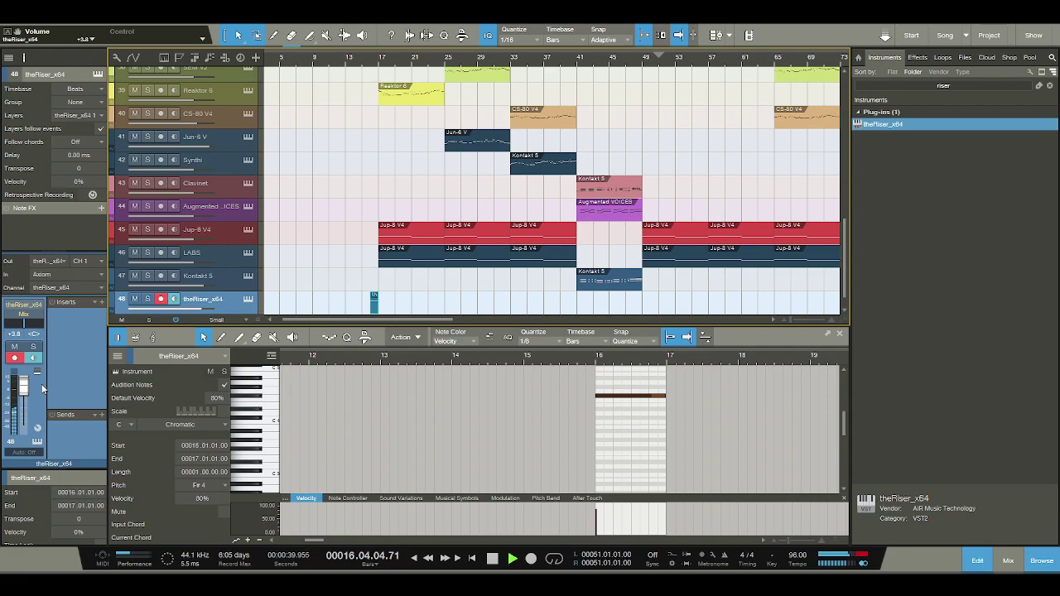
scroll(364, 290, "up", 3)
scroll(397, 286, "down", 4)
key("space")
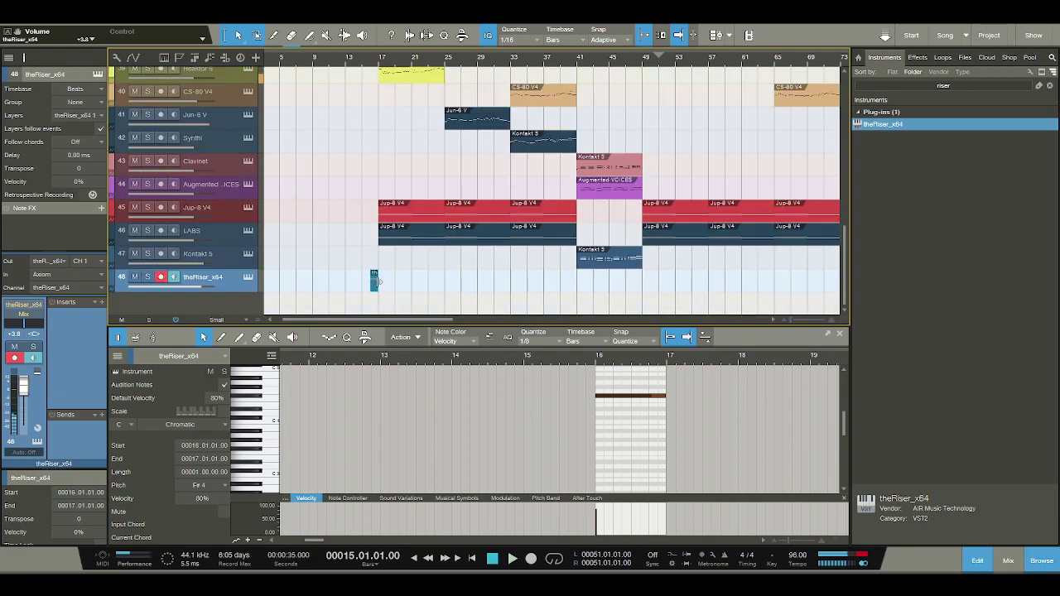
- Move the riser clip to bar 8
left_click_drag(375, 283, 305, 280)
scroll(321, 262, "up", 3)
scroll(322, 266, "down", 3)
left_click_drag(286, 320, 280, 322)
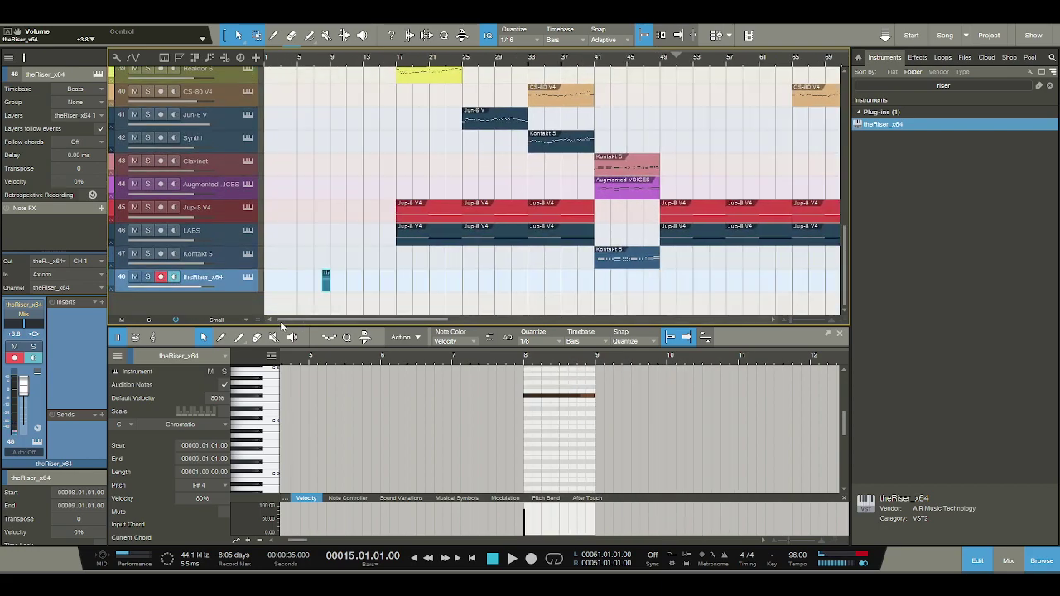
- Audition the riser transition from bar 7 while reviewing the tracks above
key("space")
key("f")
scroll(331, 139, "up", 6)
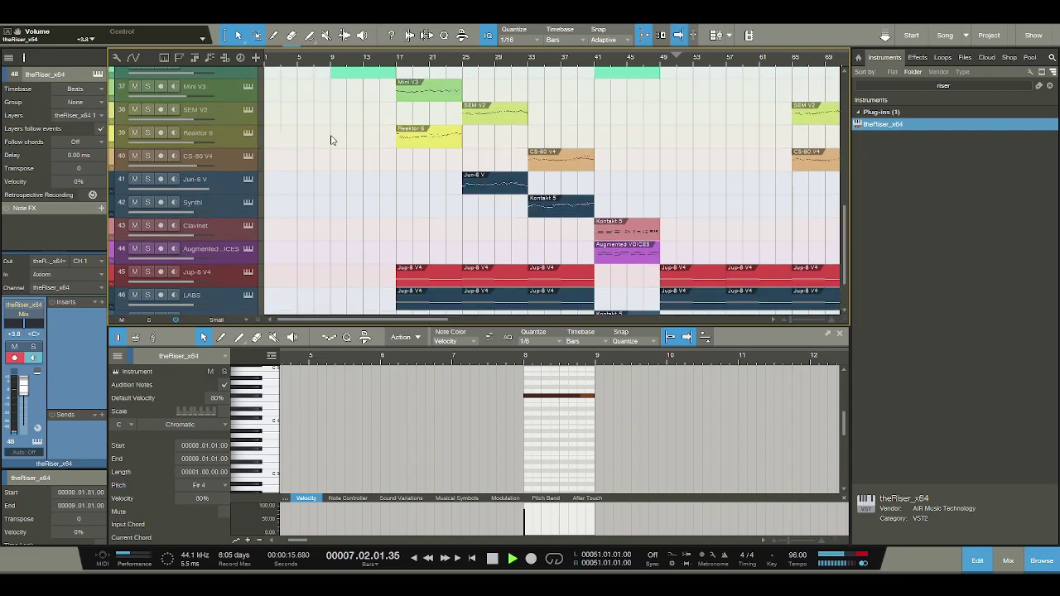
scroll(332, 139, "up", 3)
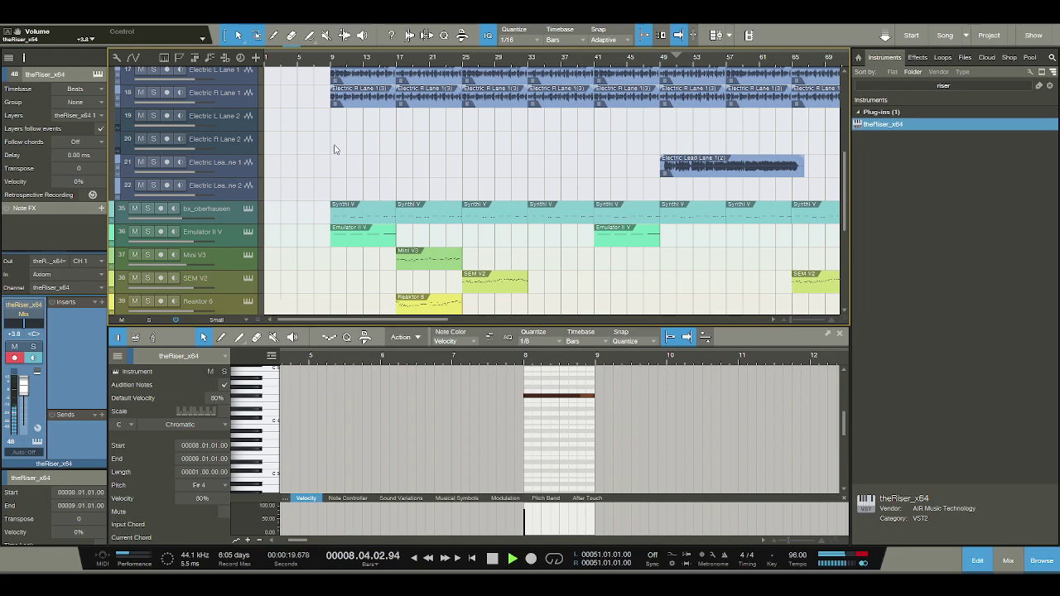
scroll(334, 149, "down", 10)
key("space")
- Find the Paiste 18 Full Crash Pop.Rock 5.wav sample and place it on a new track at bar 9, beat 2
left_click(965, 57)
scroll(960, 187, "down", 10)
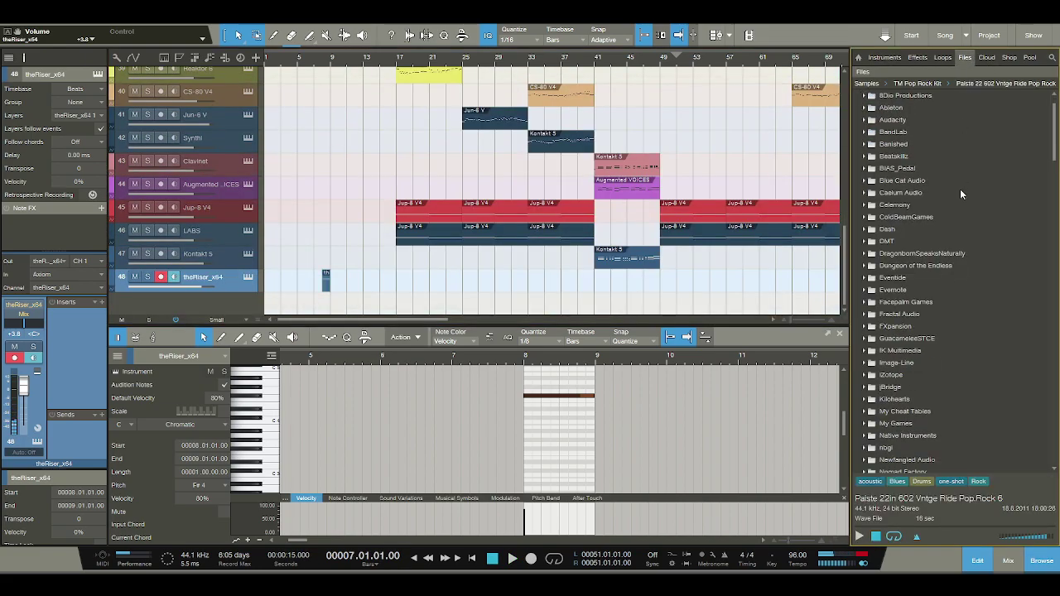
left_click_drag(1056, 146, 1056, 282)
left_click(970, 304)
left_click(961, 196)
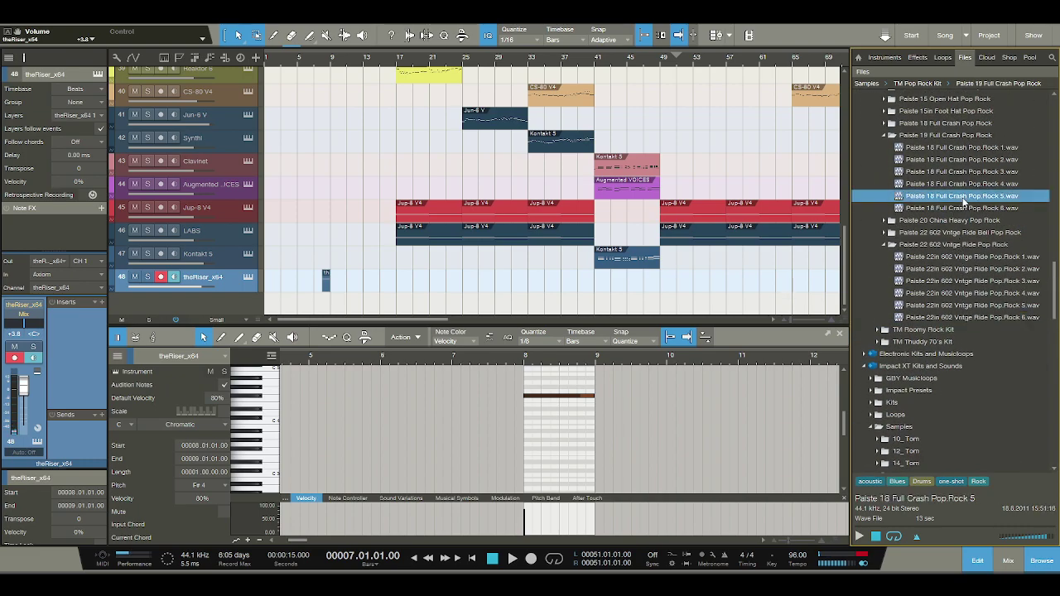
left_click_drag(917, 206, 375, 306)
- Play the transition from bar 7 and lower the crash track's volume to -7.2 dB
scroll(340, 125, "up", 3)
key("space")
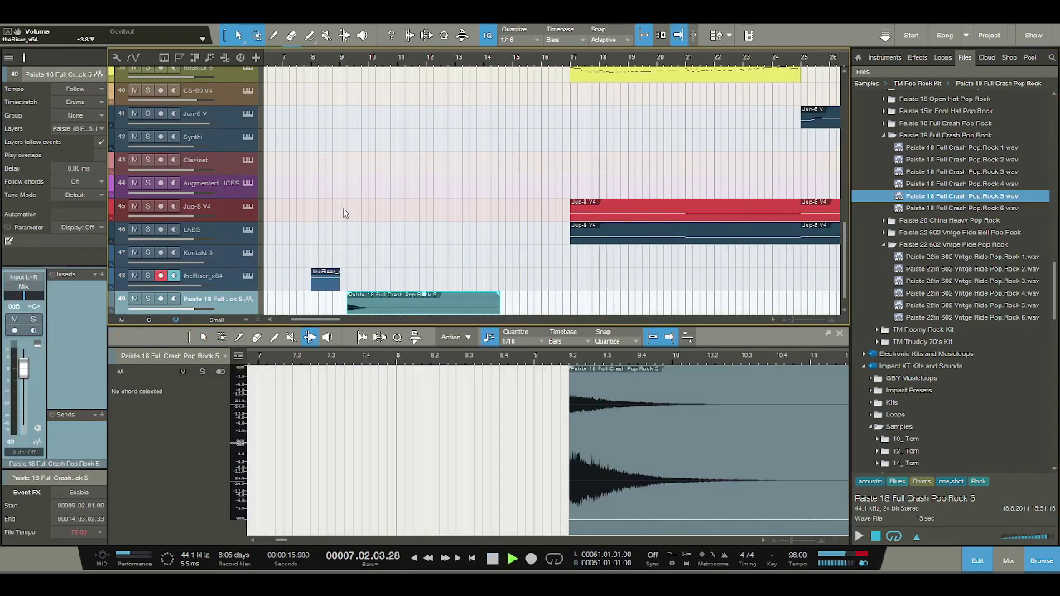
left_click_drag(24, 365, 25, 383)
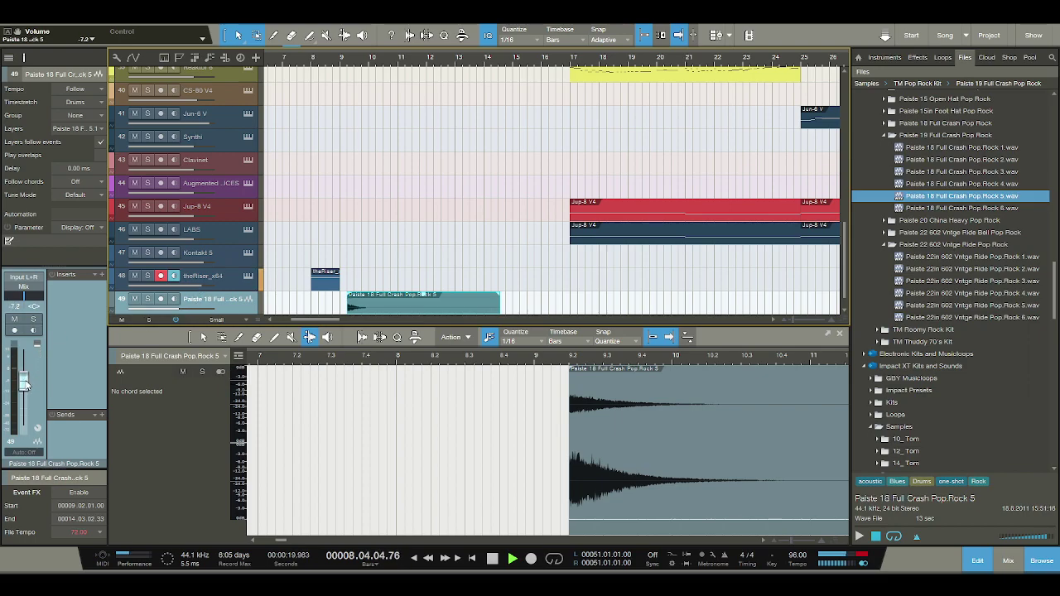
- Raise the crash track's volume to -6.5 dB, move its clip to the start of bar 9 and audition it
left_click_drag(24, 382, 24, 379)
left_click_drag(364, 300, 357, 301)
left_click(305, 65)
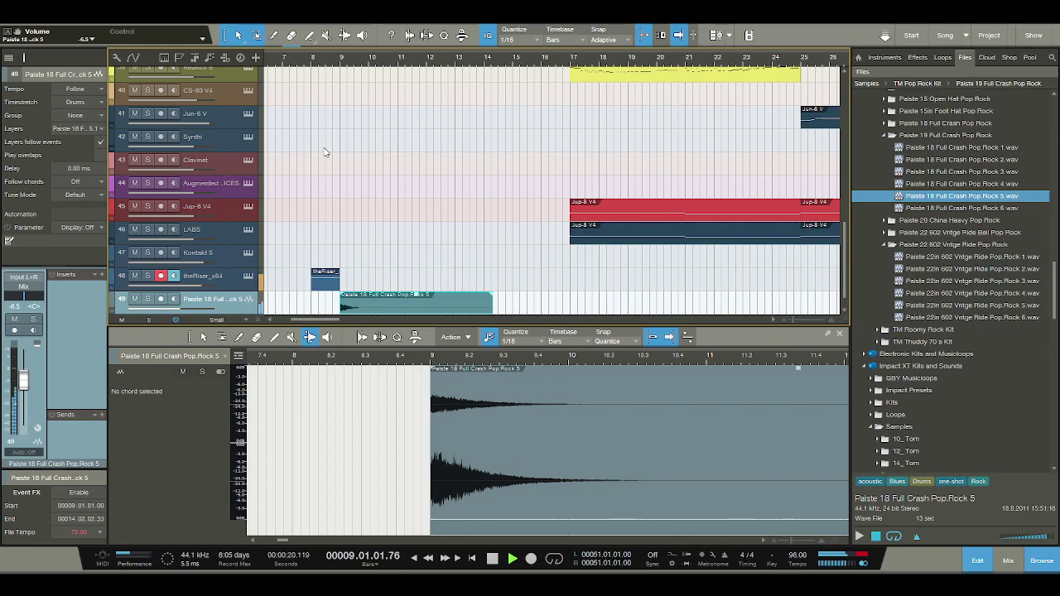
scroll(324, 152, "up", 10)
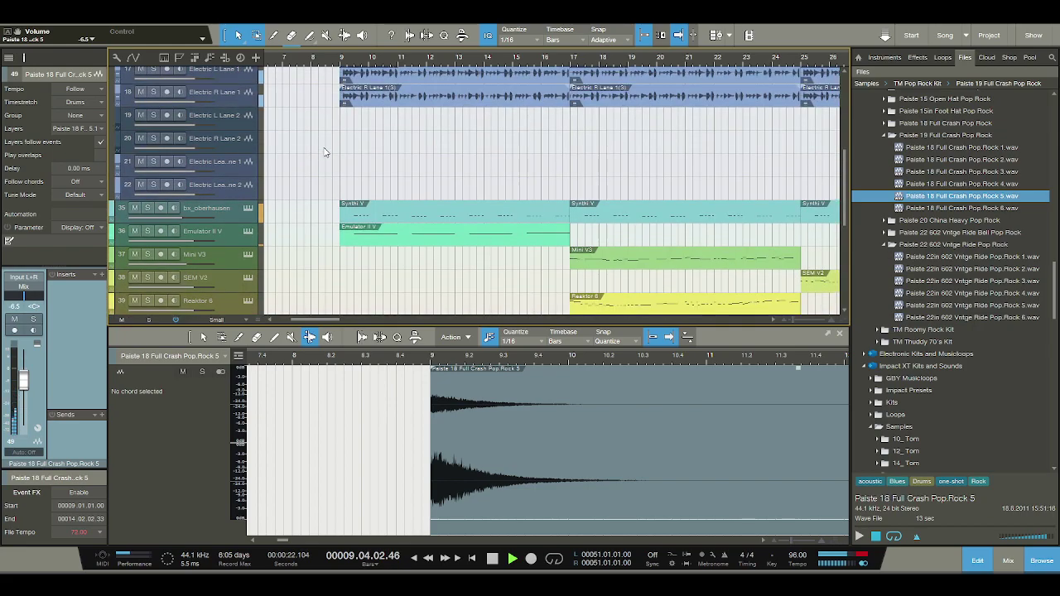
scroll(325, 151, "down", 10)
key("space")
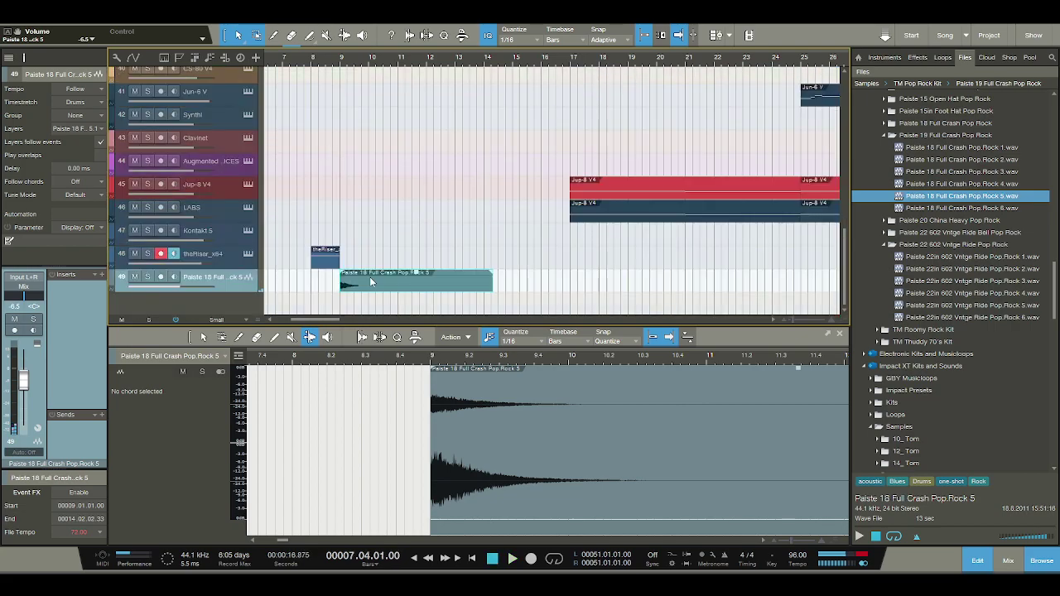
- Move the crash clip to bar 9, beat 4, and the riser clip to bar 8, beat 4
key("ctrl+alt+Right")
key("space")
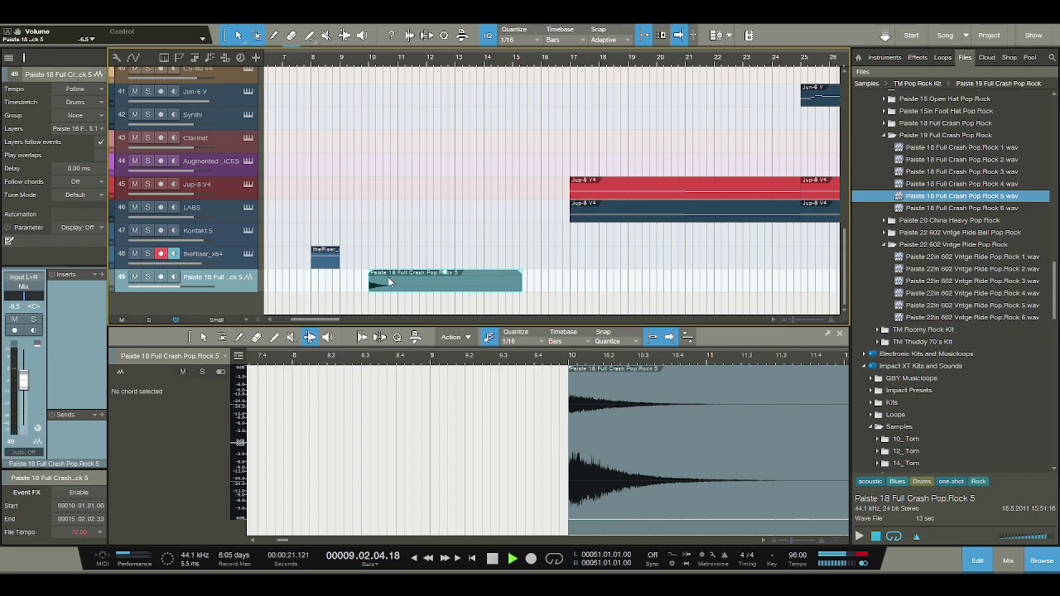
key("alt+Left")
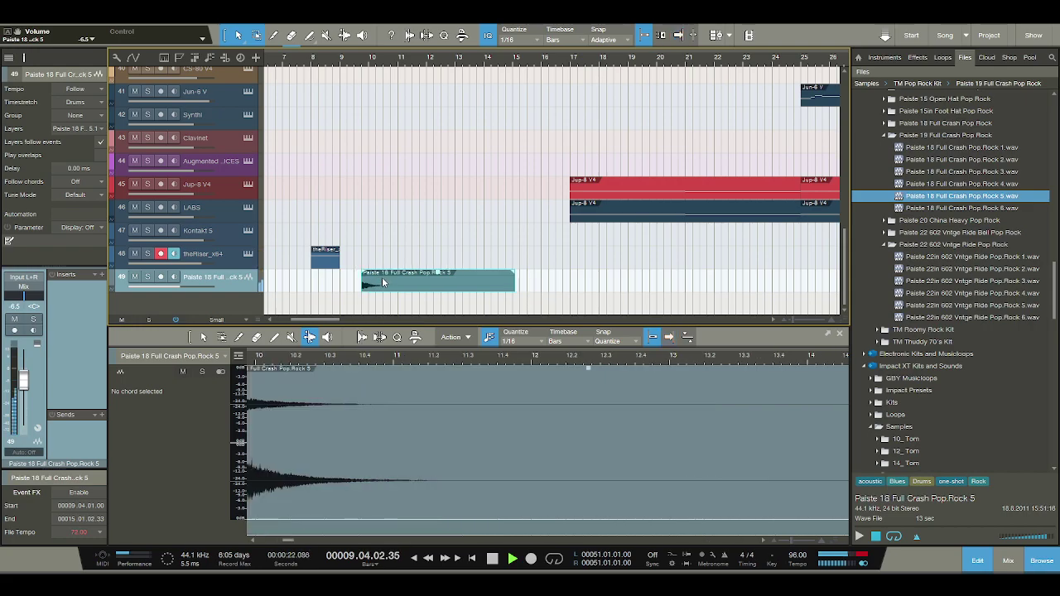
left_click(332, 264)
key("space")
- Start the EZDrummer part at bar 9, beat 4, with the fill pattern placed at bar 9, and play the transition
scroll(348, 245, "up", 12)
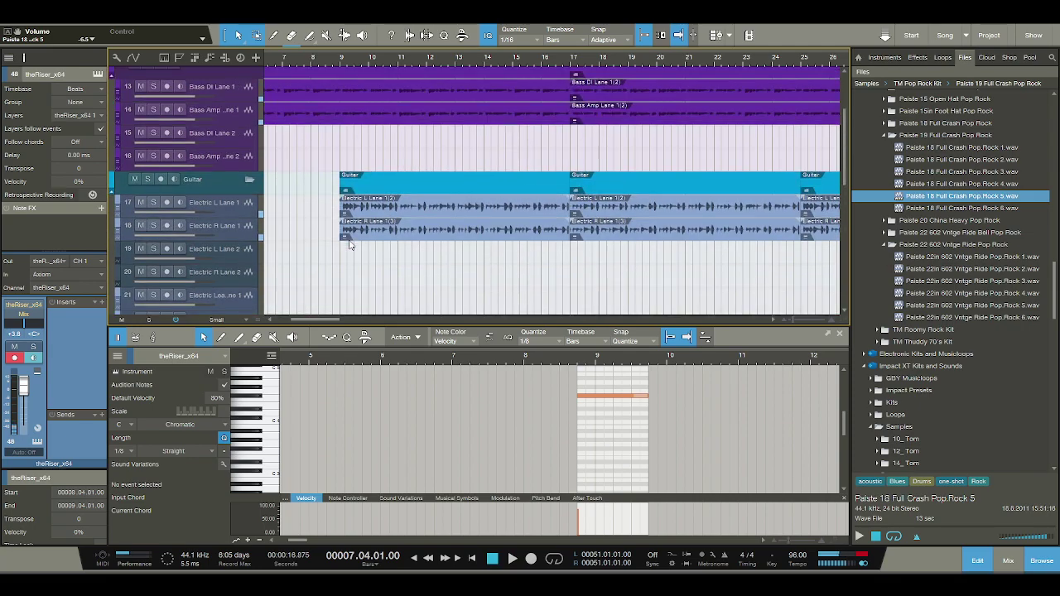
scroll(353, 198, "up", 3)
left_click(353, 112)
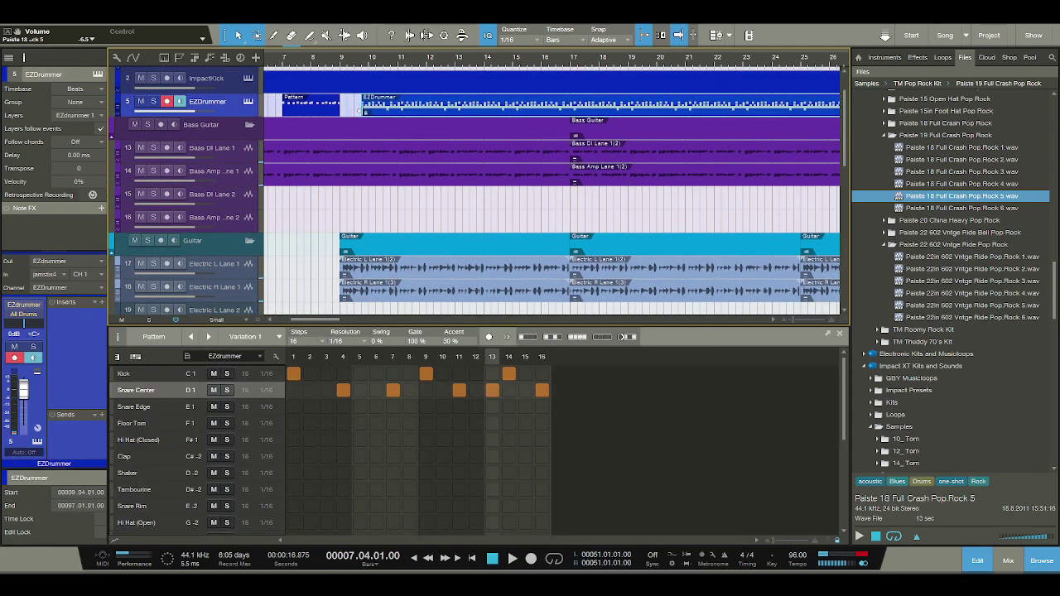
mouse_move(328, 113)
left_mouse_down()
mouse_move(348, 112)
mouse_move(334, 108)
left_mouse_up()
key("space")
key("f")
scroll(349, 150, "down", 10)
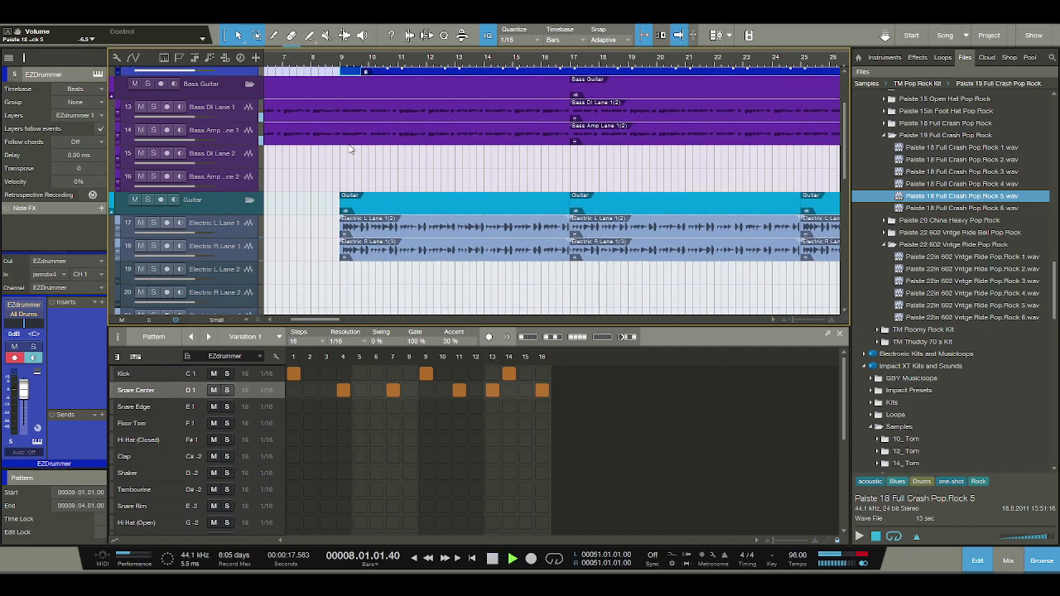
scroll(349, 149, "down", 5)
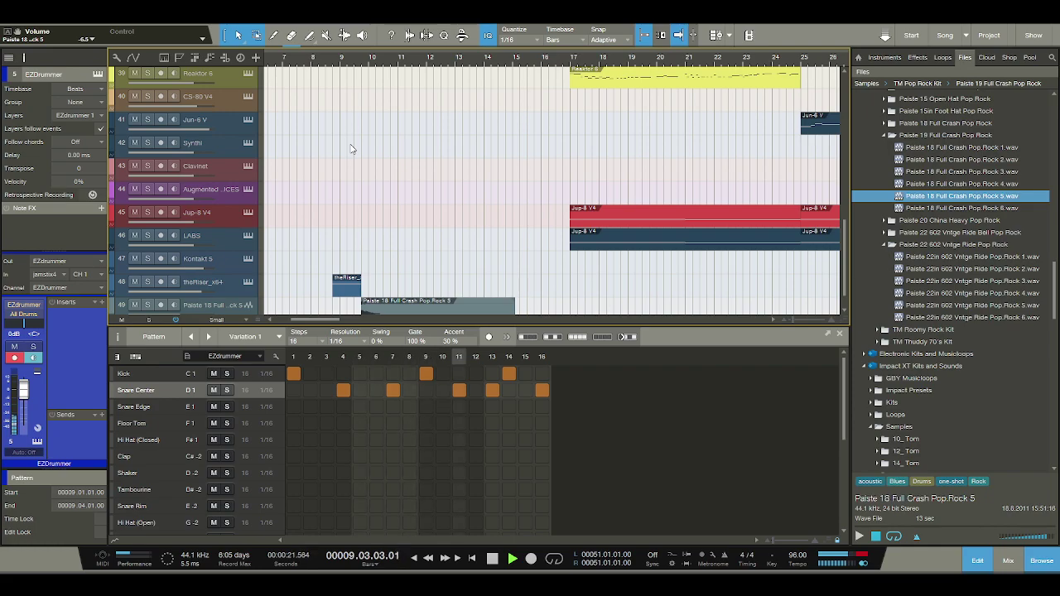
scroll(351, 149, "up", 3)
scroll(351, 149, "up", 10)
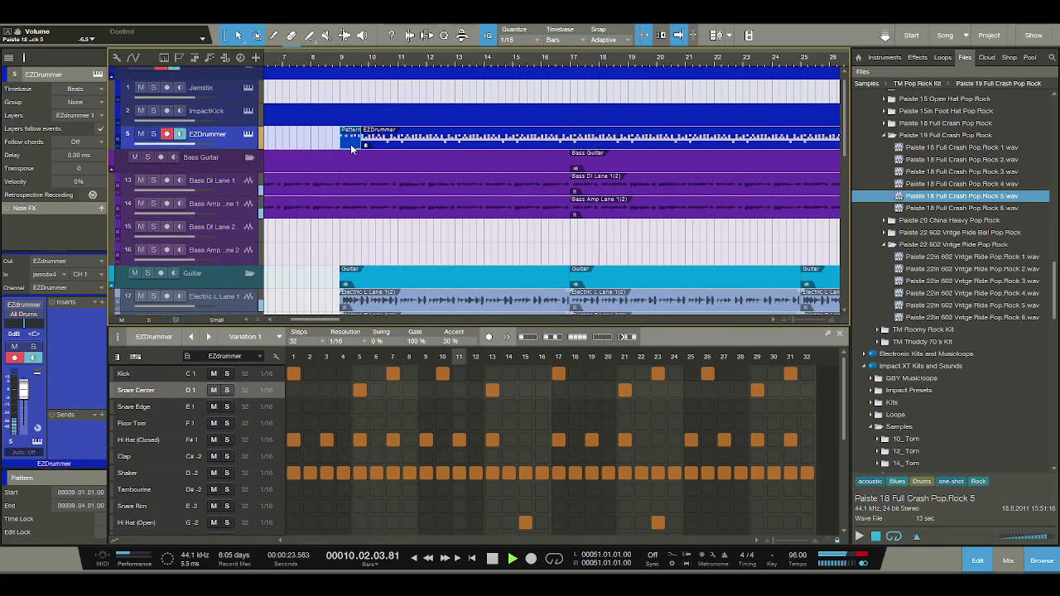
- Delete the fill pattern, extend the EZDrummer part back to bar 9 and replay the transition from bar 8
left_click(351, 149)
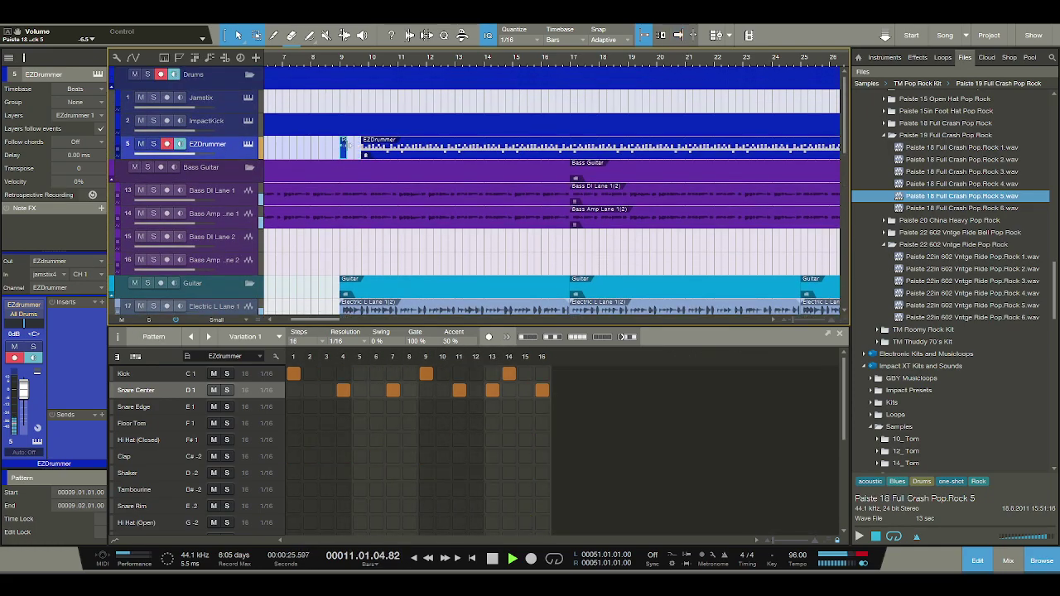
key("Delete")
left_click_drag(360, 151, 341, 151)
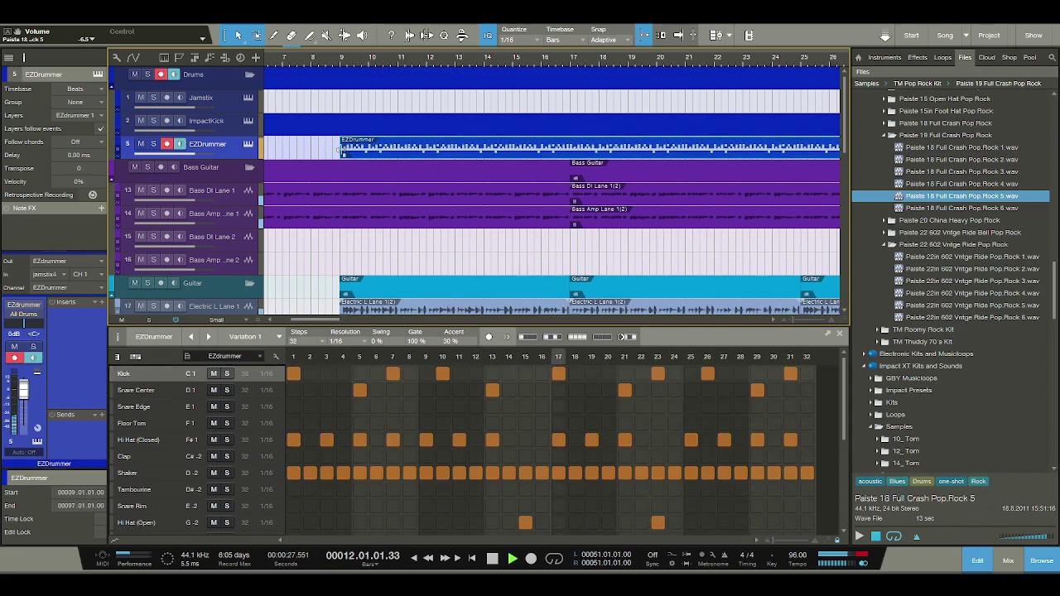
left_click(323, 62)
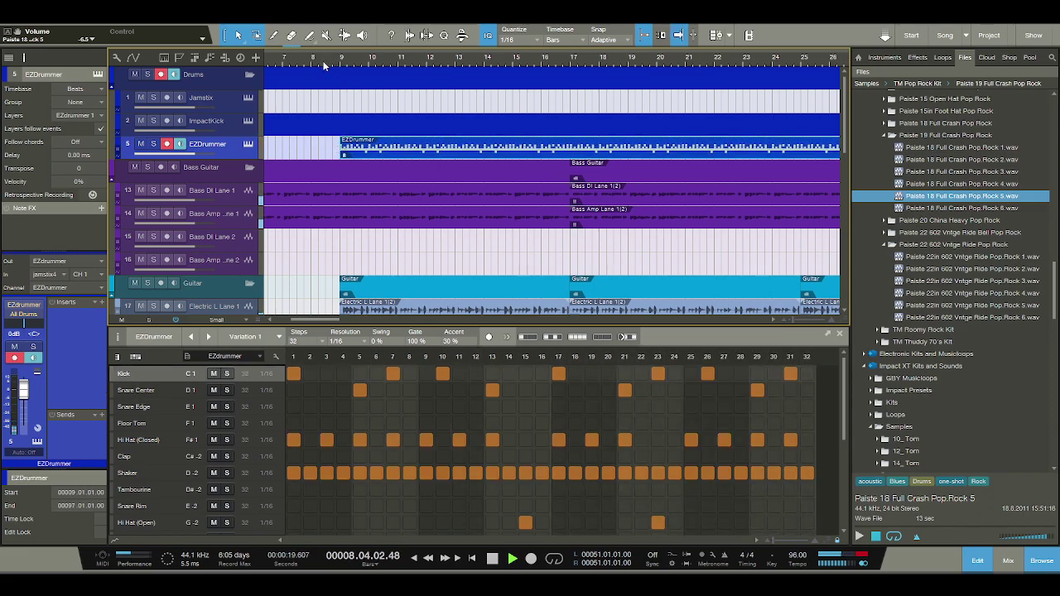
scroll(351, 111, "down", 3)
scroll(351, 111, "down", 4)
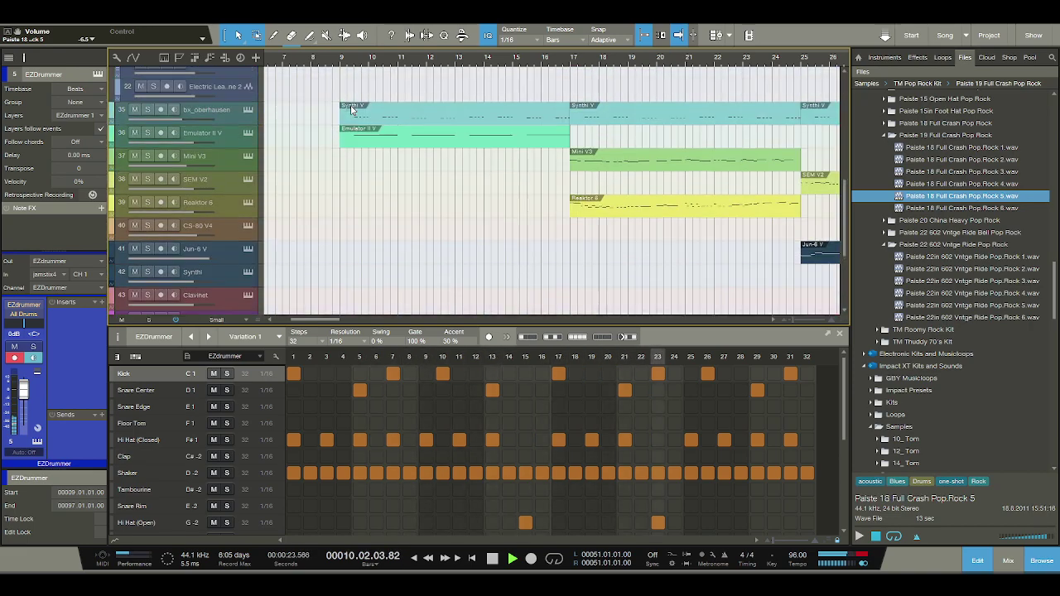
scroll(351, 111, "up", 8)
key("space")
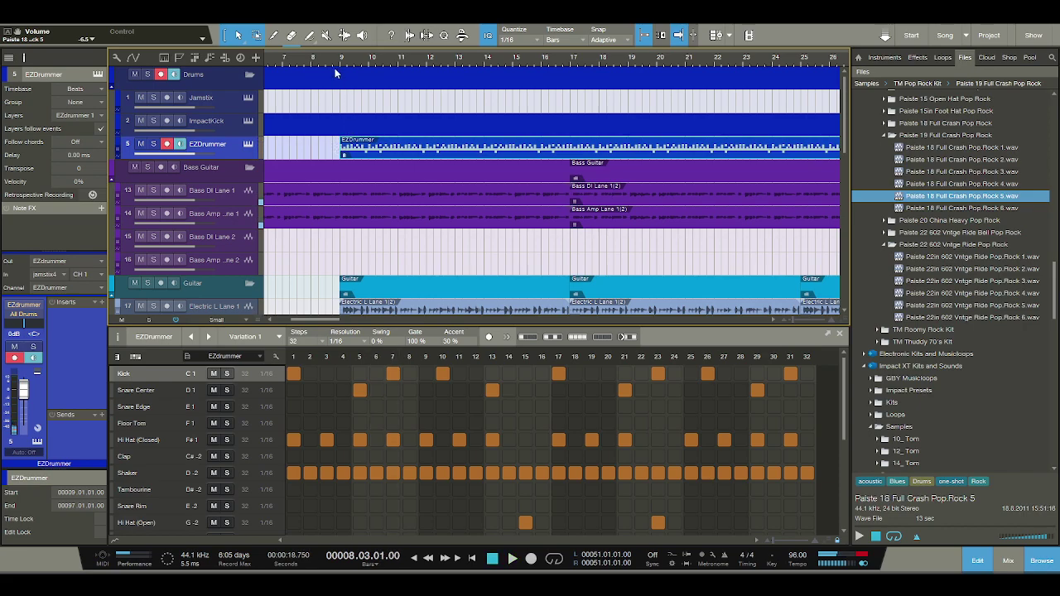
- Split the EZDrummer part at bar 10, delete the bar 9 piece and play the transition
left_click(274, 35)
left_click(370, 141)
left_click(237, 35)
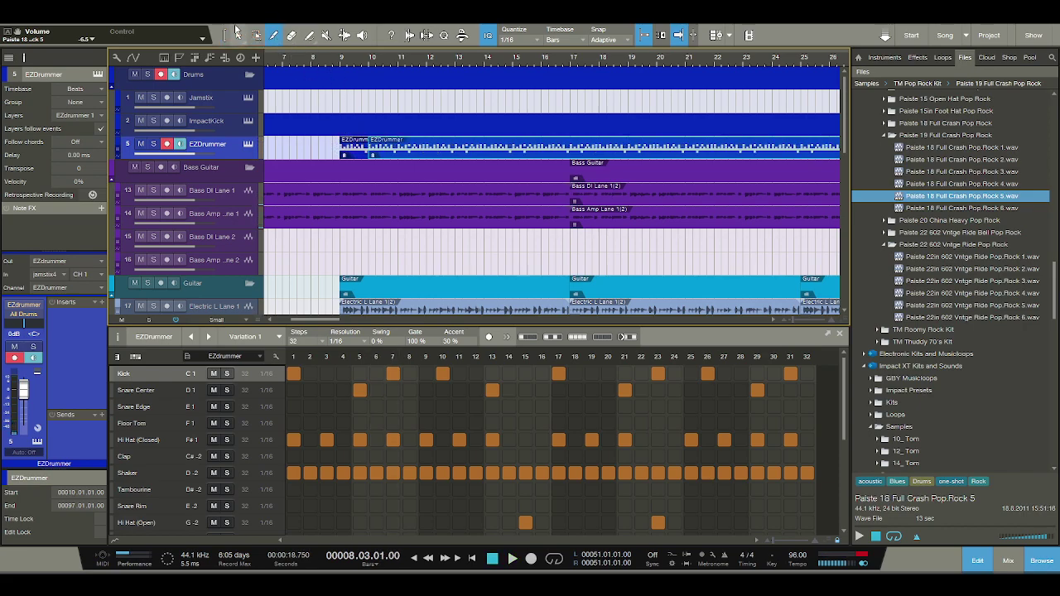
left_click(351, 146)
key("Delete")
key("space")
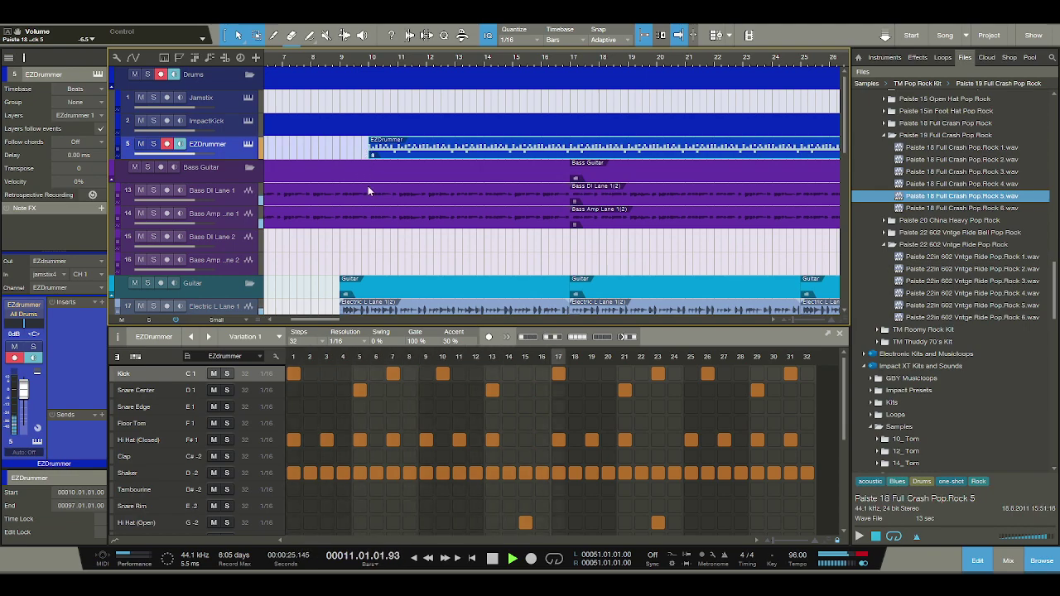
scroll(368, 186, "down", 5)
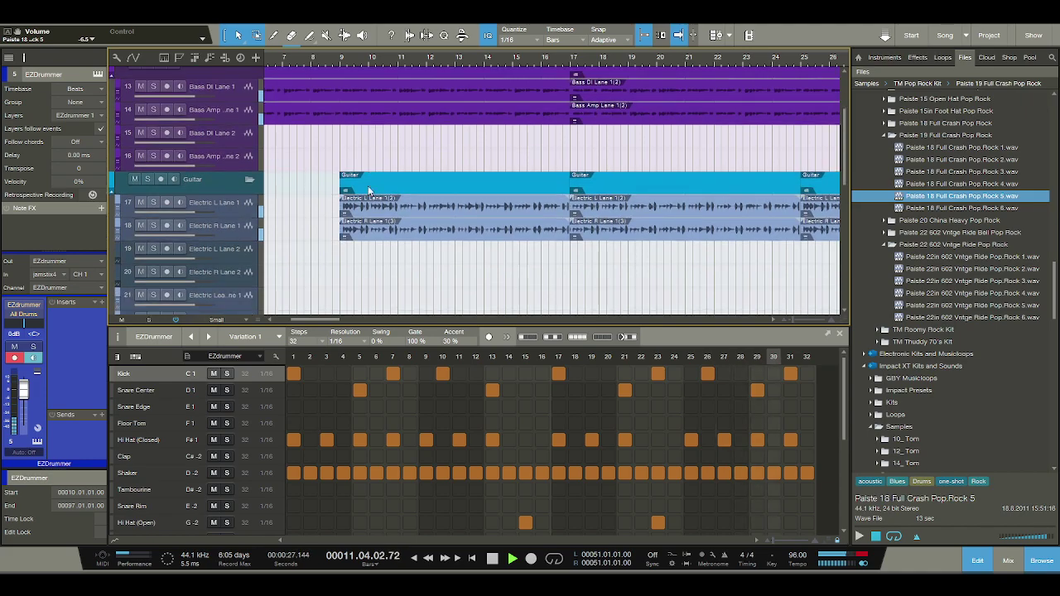
scroll(368, 190, "up", 10)
scroll(367, 189, "down", 8)
scroll(367, 189, "up", 6)
- Play the song from the start and close the pattern editor to show more of the arrangement
left_click(493, 559)
left_click(513, 558)
scroll(441, 291, "up", 3)
left_click_drag(470, 63, 463, 33)
scroll(417, 117, "down", 3)
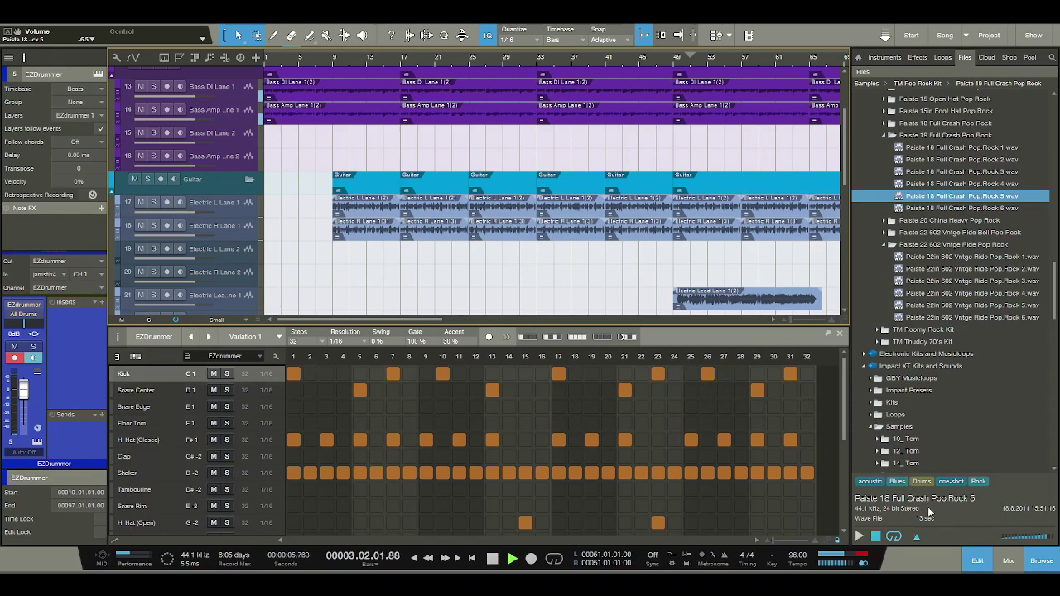
left_click(966, 563)
scroll(432, 164, "up", 3)
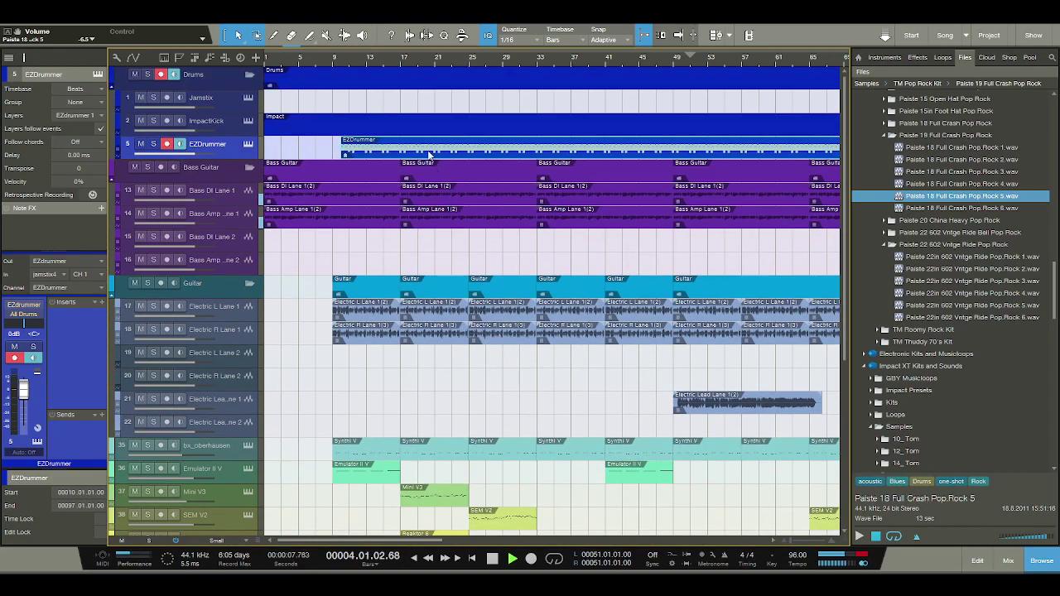
left_click_drag(324, 68, 338, 71)
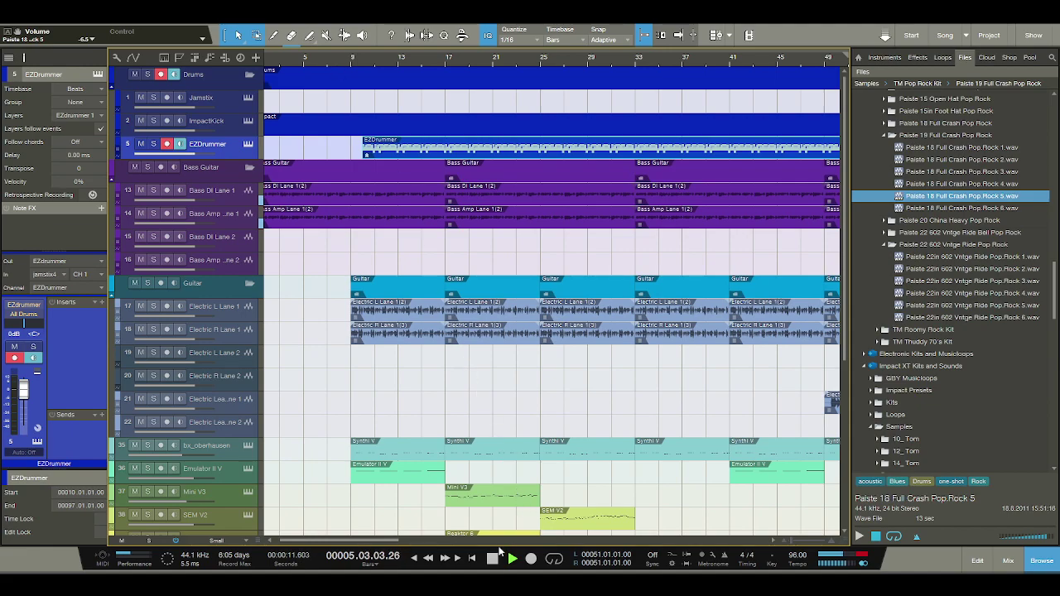
- Try a copy of the bar 105 EZDrummer pattern across bars 1 to 9, play it from the start and delete it
left_click_drag(725, 60, 675, 43)
left_click(691, 154)
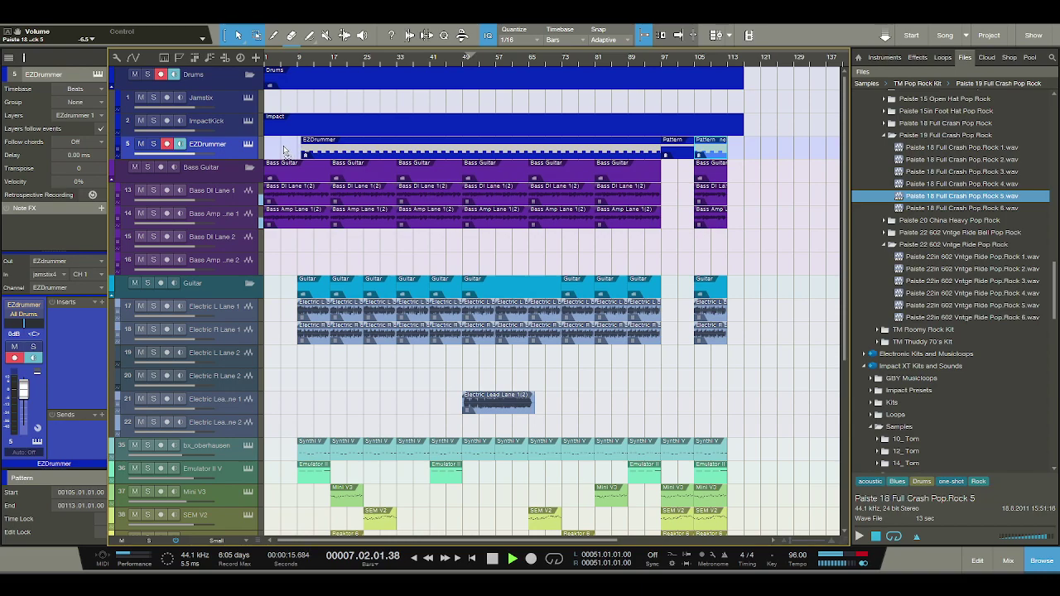
left_click_drag(285, 151, 289, 150)
left_click_drag(292, 60, 391, 79)
left_click_drag(329, 153, 367, 150)
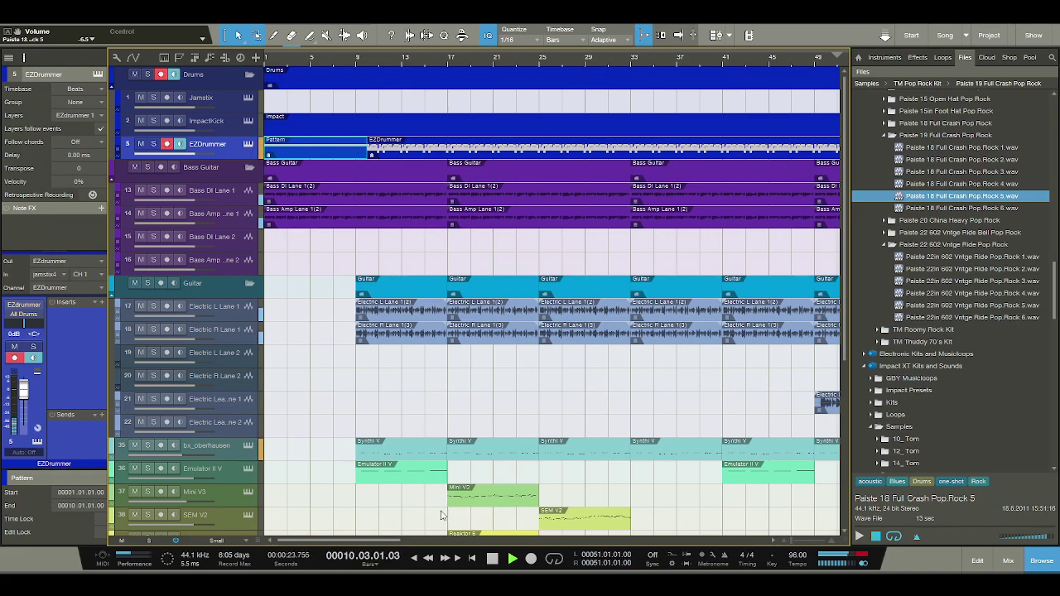
left_click(493, 559)
left_click(511, 560)
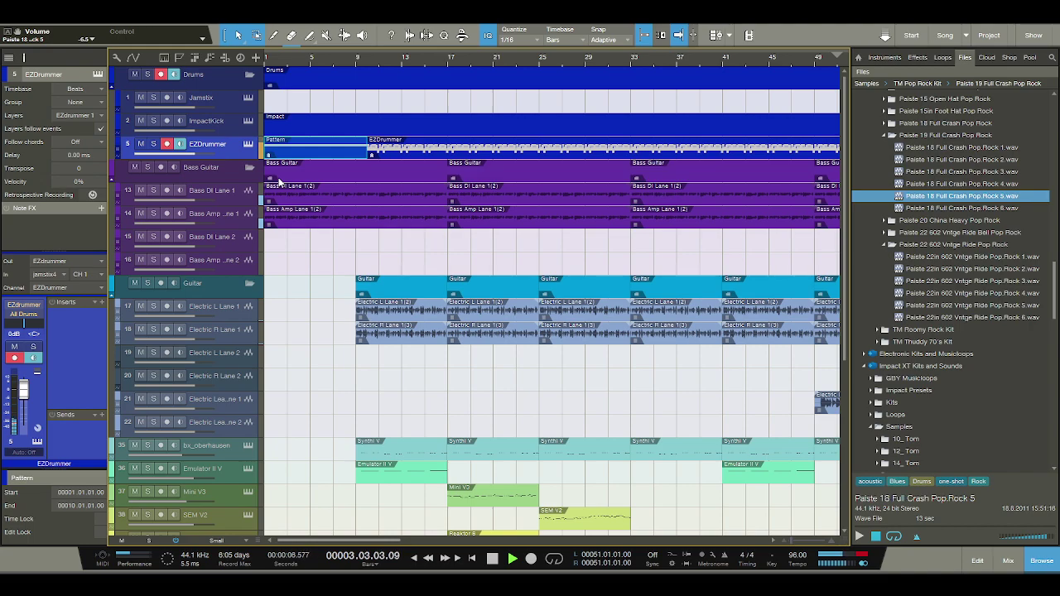
key("Delete")
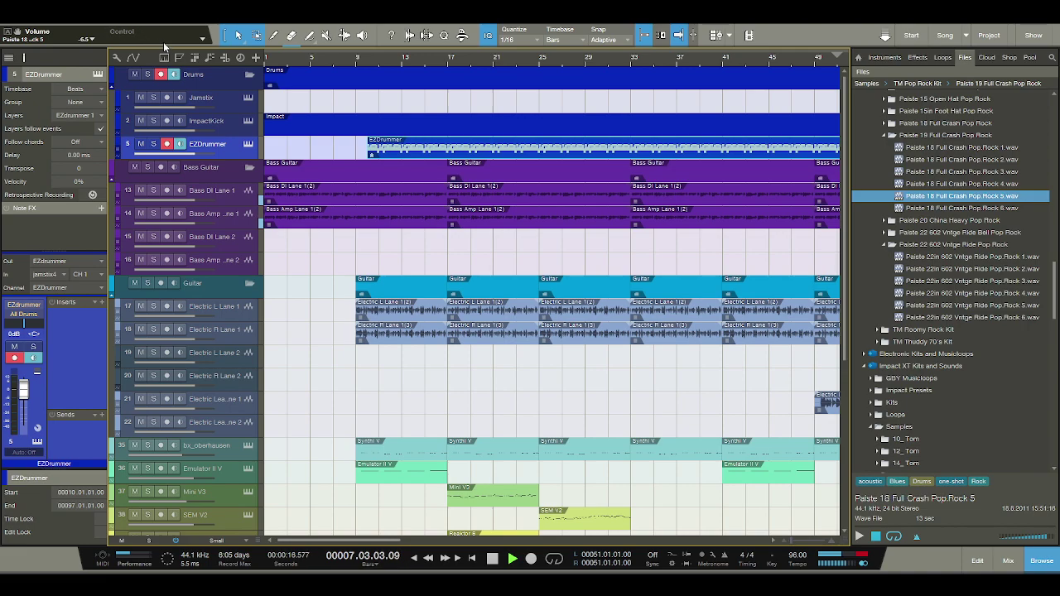
- Place the Paiste 22in 602 Vntge Ride Pop.Rock 5.wav sample on a new track at bar 5 and play the lead-in
scroll(338, 189, "down", 3)
key("space")
scroll(919, 324, "down", 2)
scroll(925, 319, "down", 1)
left_click(953, 222)
scroll(820, 222, "down", 3)
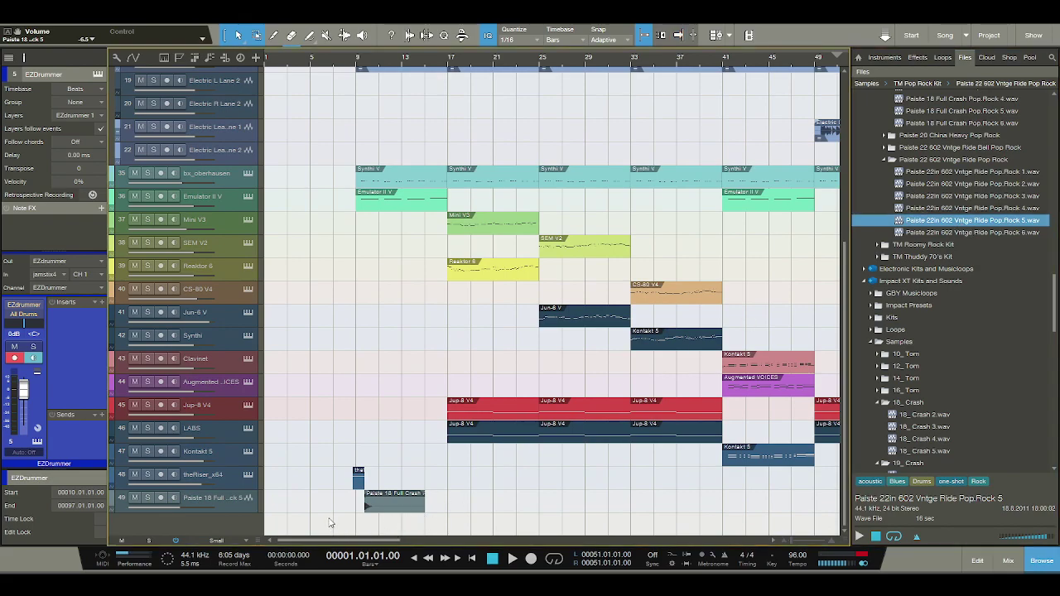
left_click_drag(329, 522, 329, 522)
double_click(301, 63)
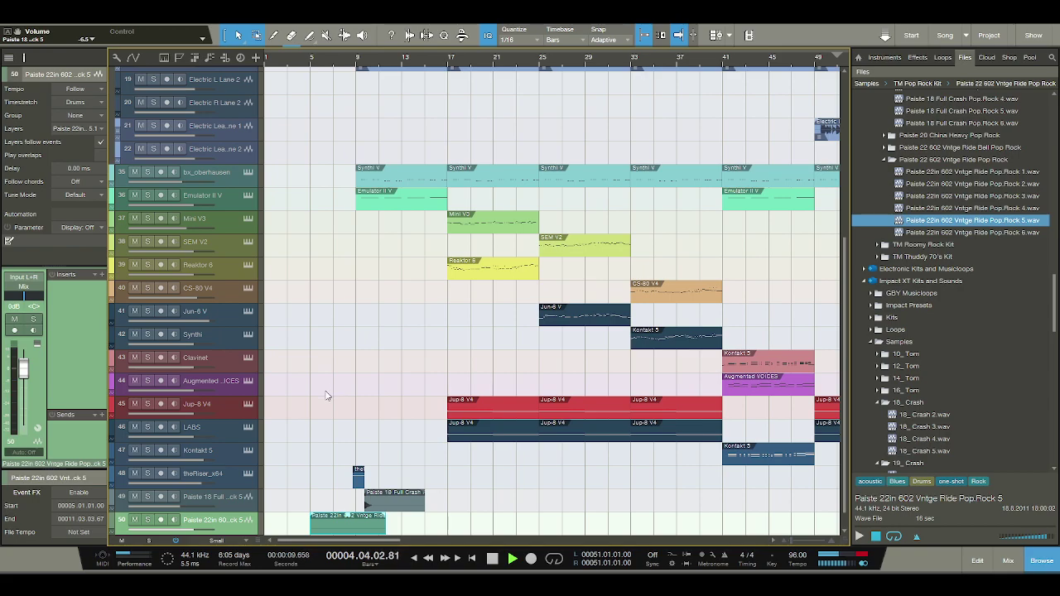
- Try the ride clip at the start of bar 6 and at bar 5, beat 4, during playback
left_click_drag(328, 527, 344, 524)
left_click(311, 65)
left_click_drag(336, 64, 338, 76)
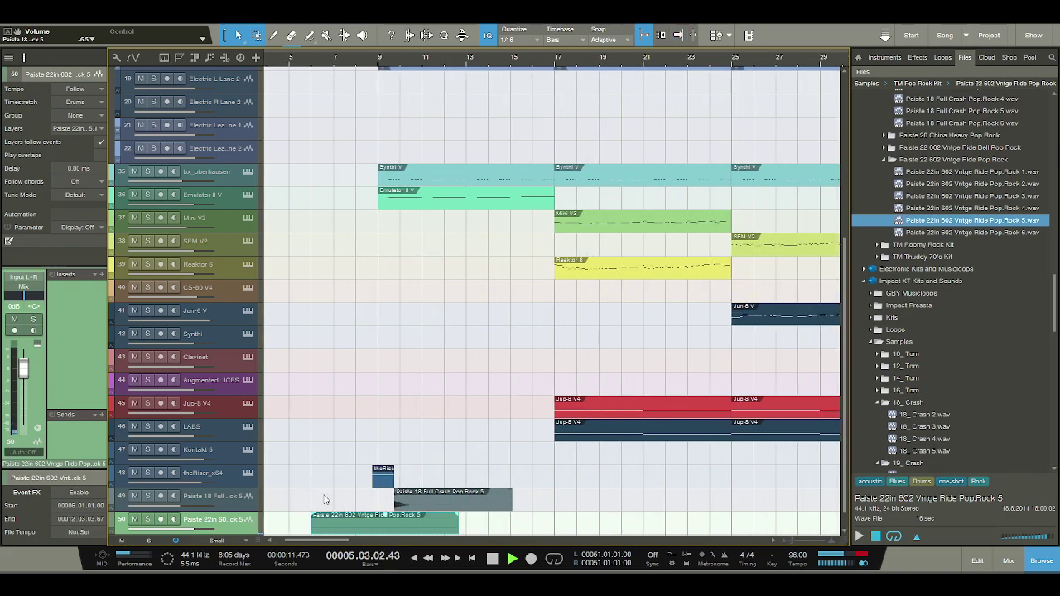
left_click_drag(320, 534, 315, 534)
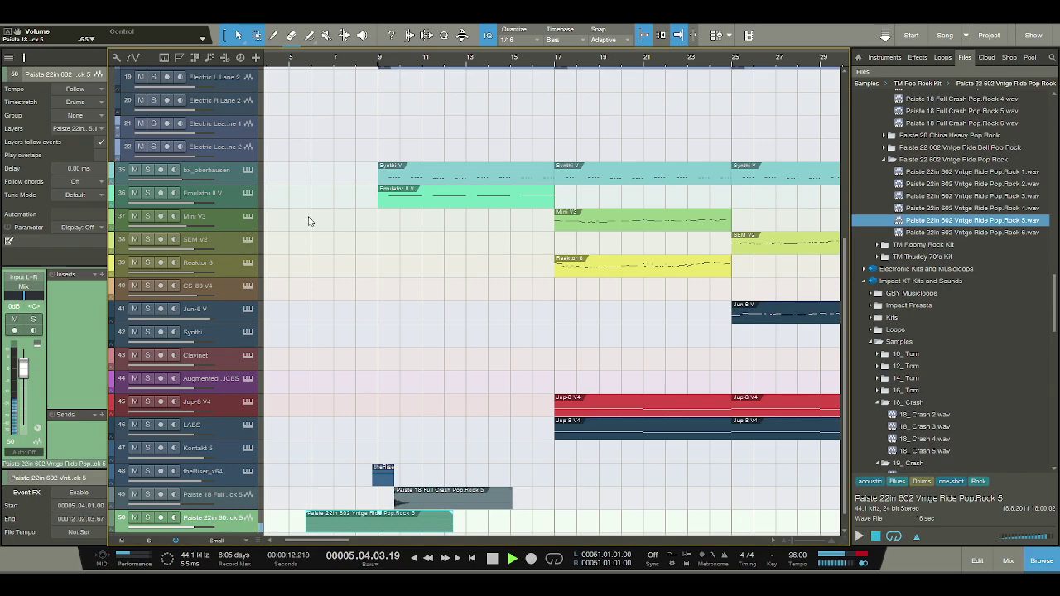
- Play the song from the start and review the full arrangement up to the drum tracks
scroll(284, 68, "down", 3)
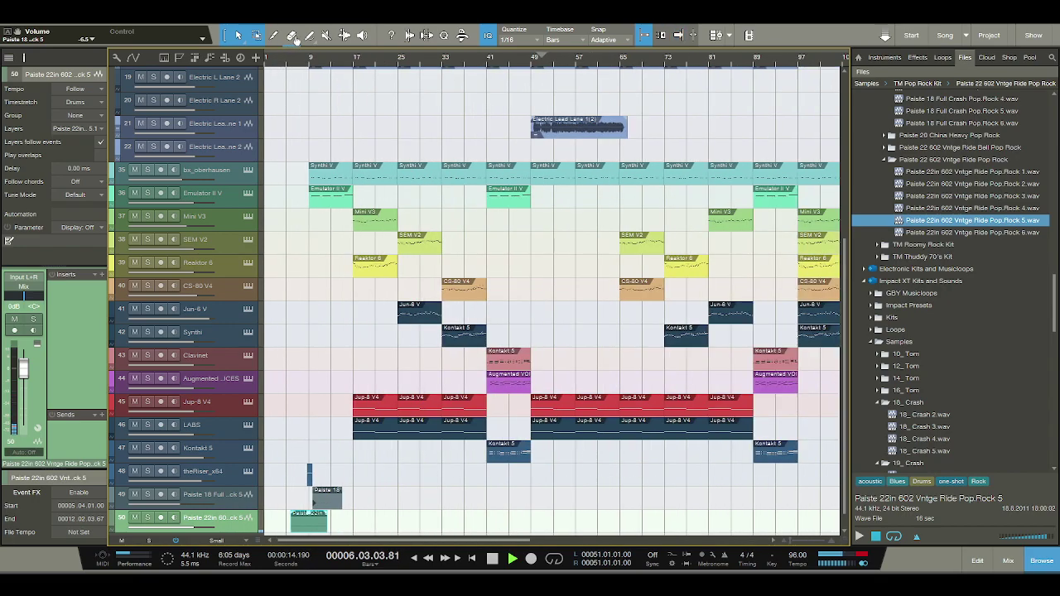
left_click(493, 560)
left_click(511, 560)
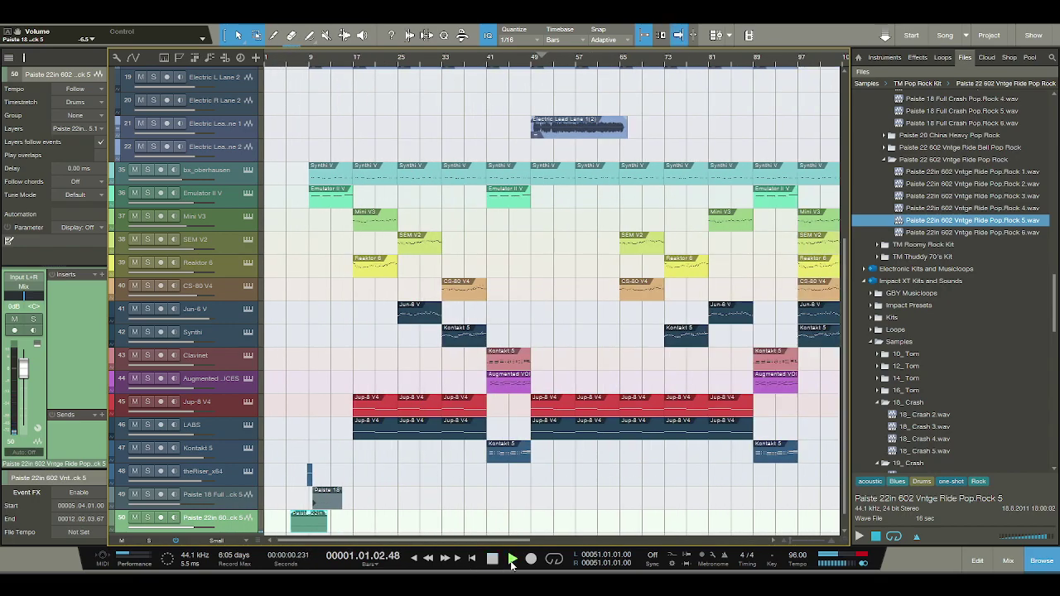
scroll(419, 450, "up", 4)
scroll(406, 446, "up", 4)
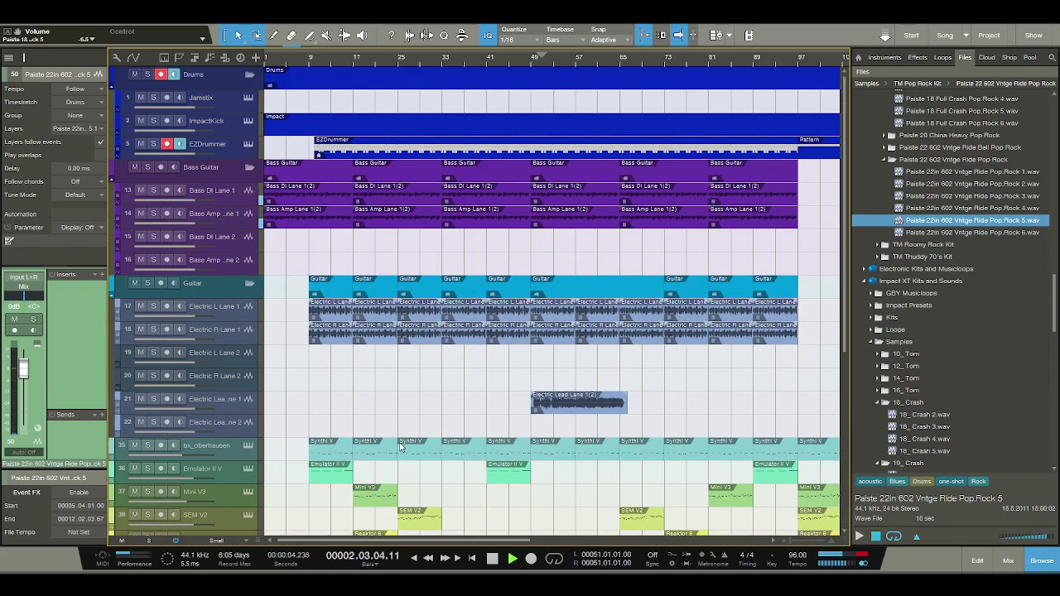
- Move the ride clip to the start of bar 6 and replay the section around it from bar 5
scroll(400, 445, "down", 8)
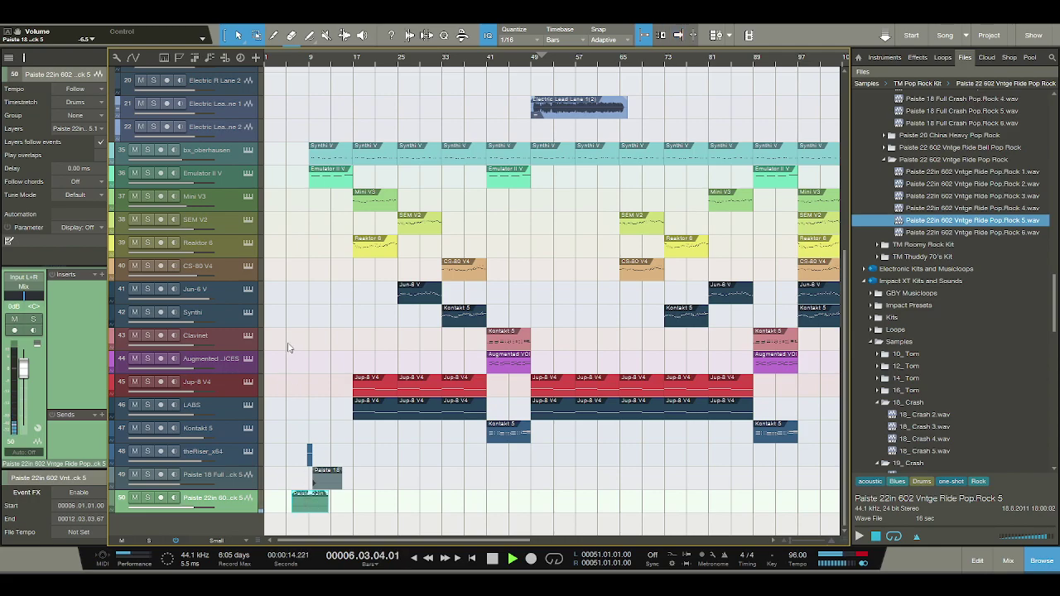
left_click_drag(296, 62, 297, 72)
left_click(289, 65)
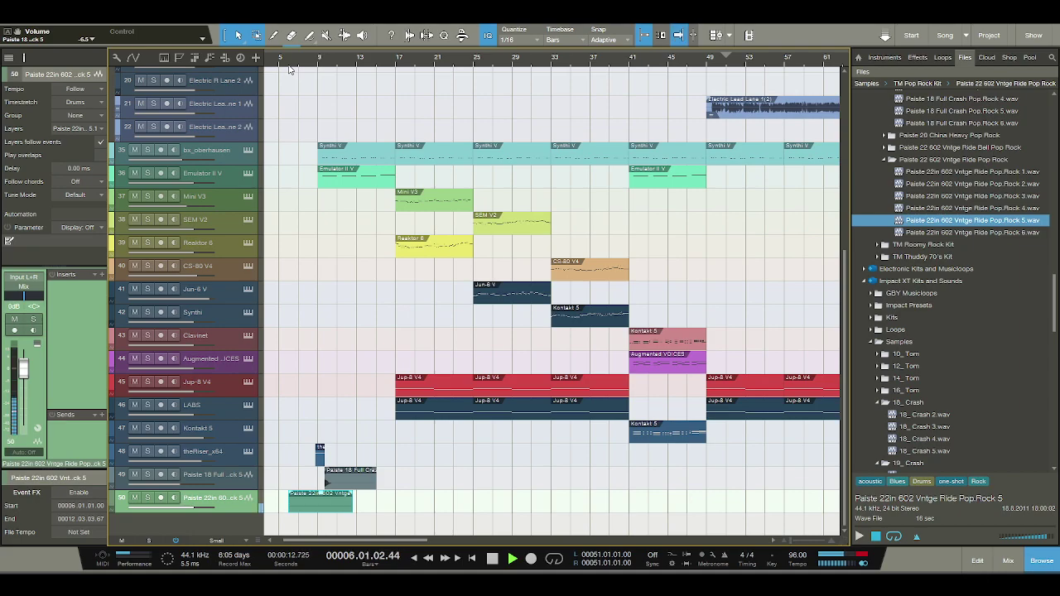
left_click(284, 70)
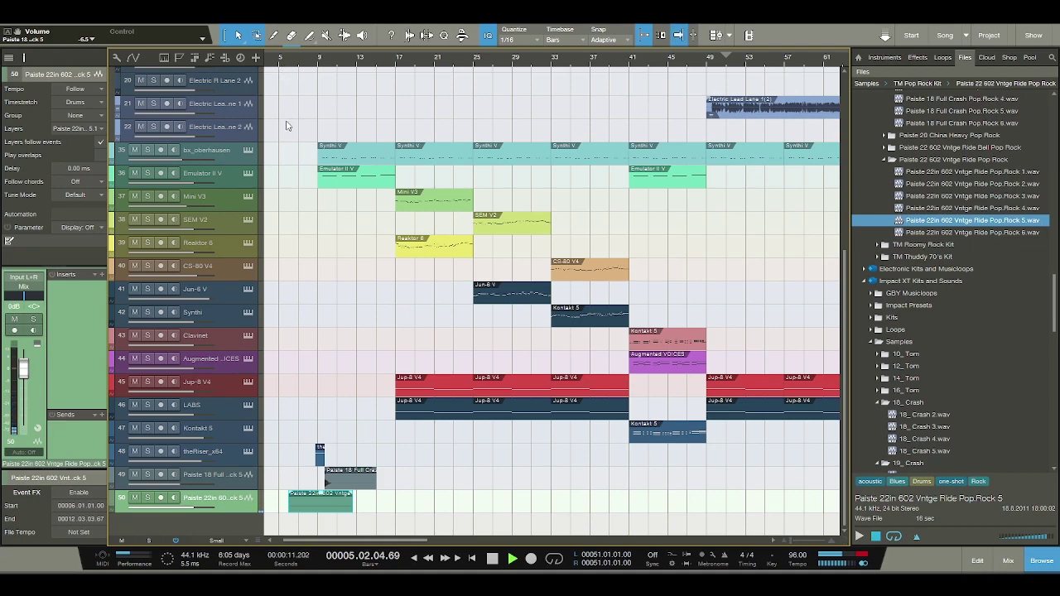
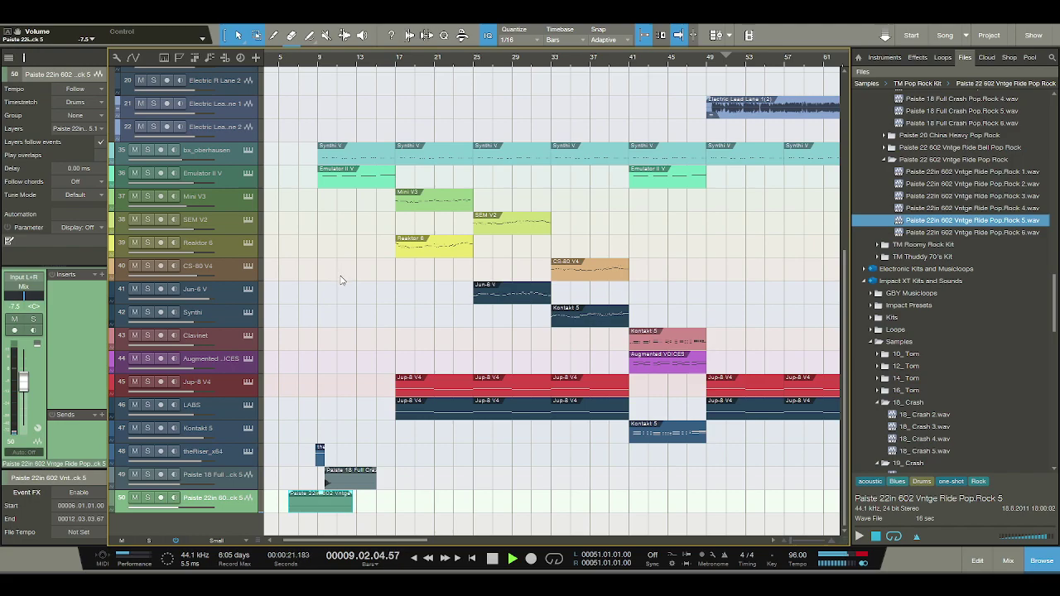
- Raise the All Drums bus fader to +10 dB in the mixer
scroll(341, 282, "up", 5)
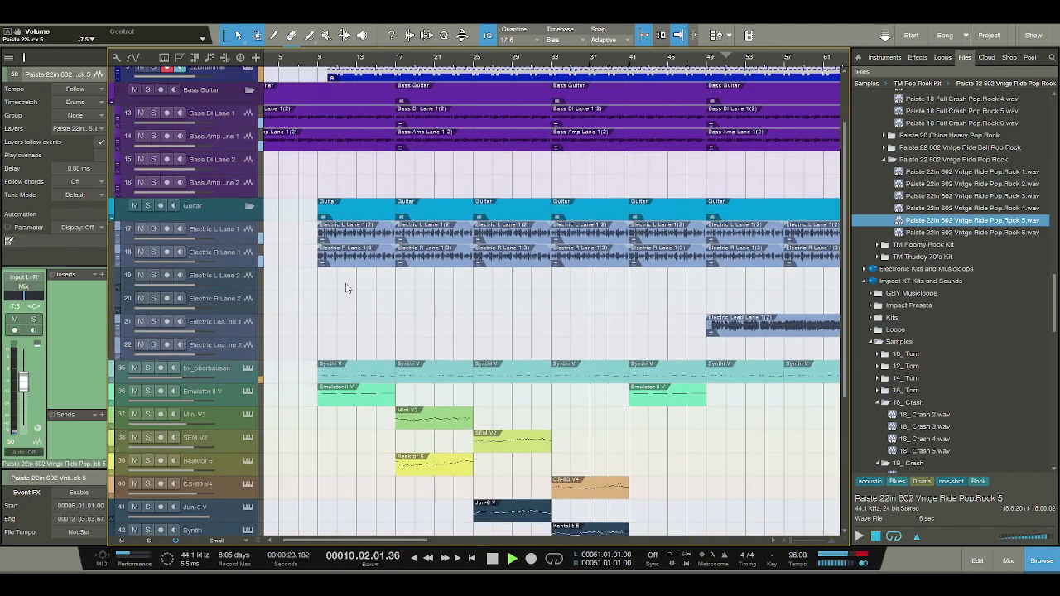
scroll(345, 282, "up", 2)
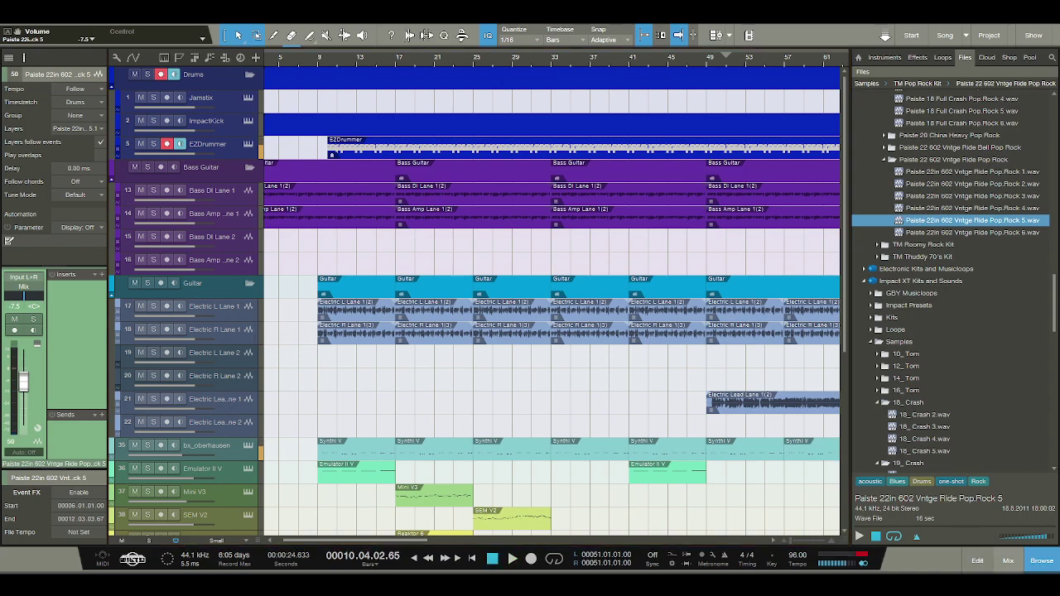
key("F3")
left_click_drag(562, 540, 663, 542)
left_click_drag(394, 457, 395, 439)
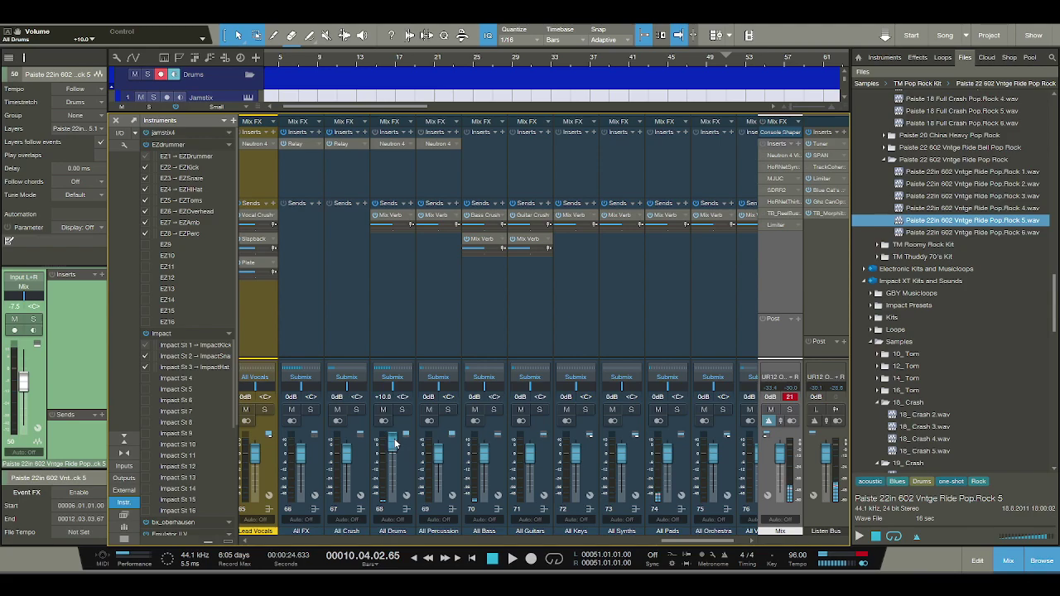
key("F3")
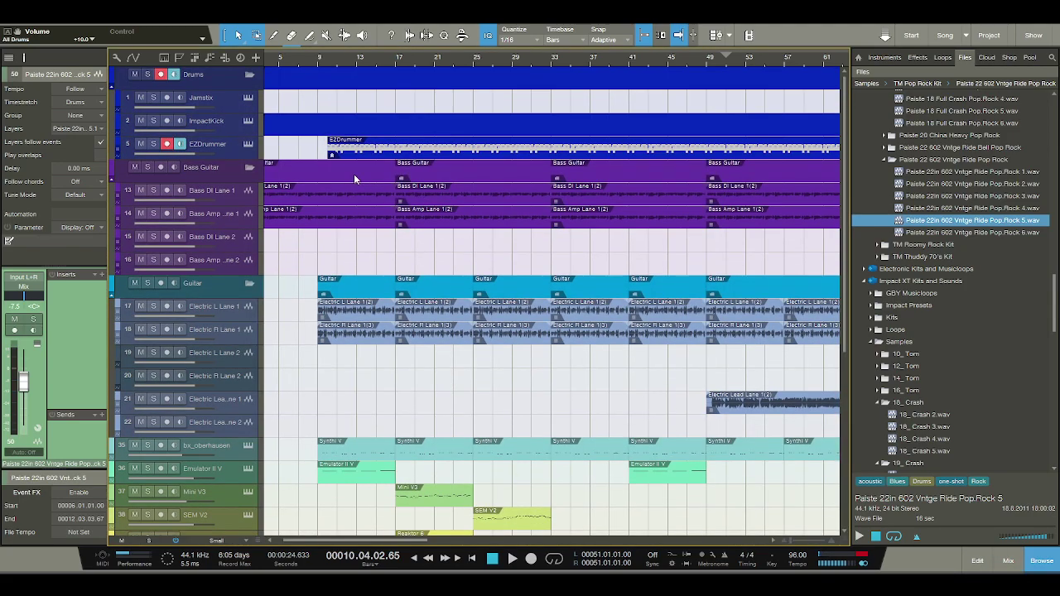
- Replace the long ImpactKick clip with a new pattern running from bar 10 to bar 13
left_click(293, 131)
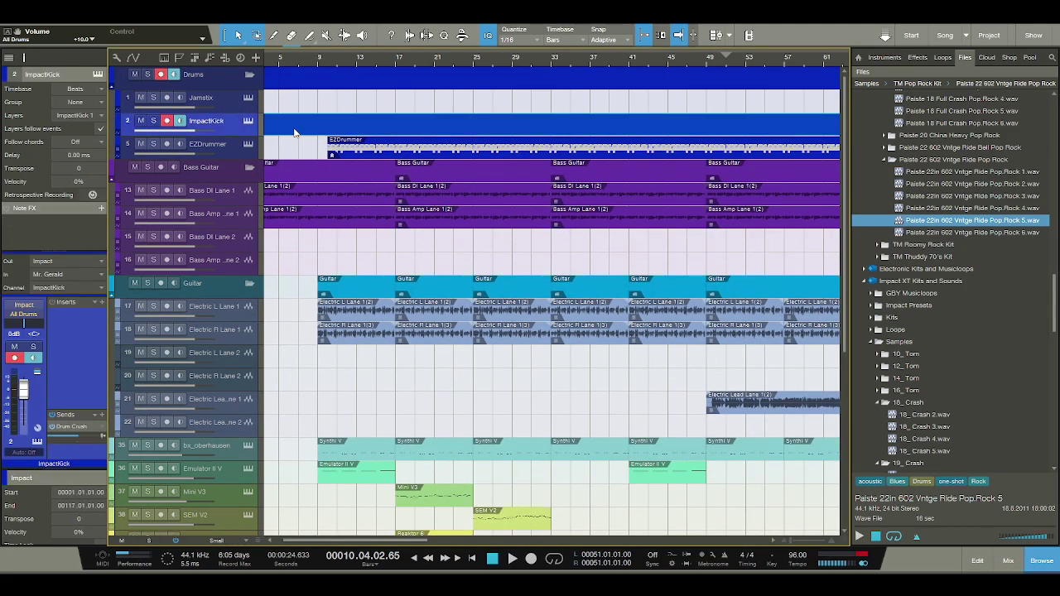
left_click(294, 131)
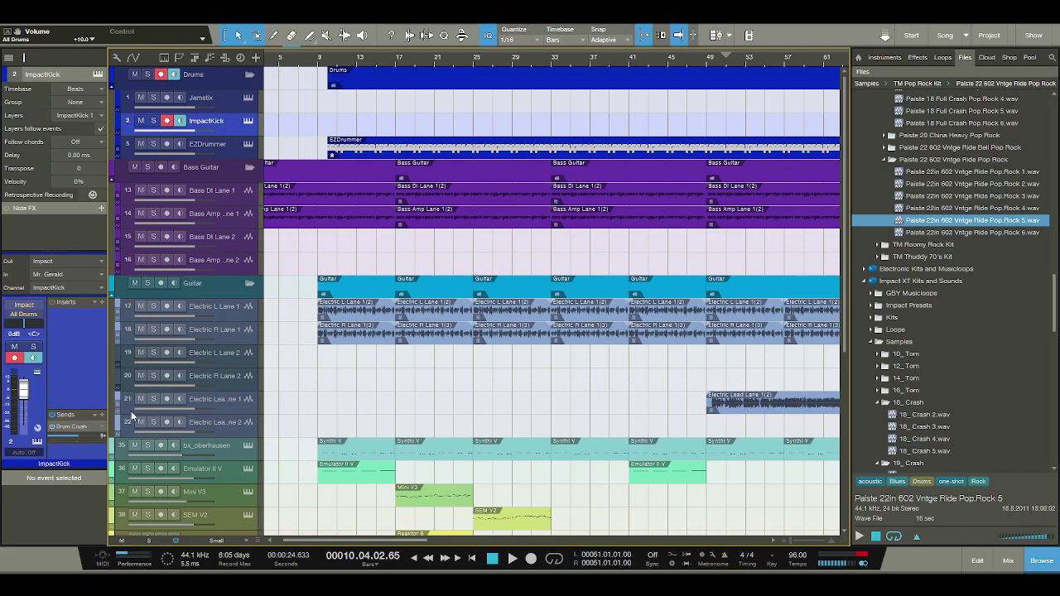
key("ctrl+shift+p")
left_click_drag(334, 124, 357, 124)
- In the new ImpactKick pattern, place a BD2-LNDRUM kick on step 1 and an SD2-LNDRUM snare on step 5
left_click(344, 141)
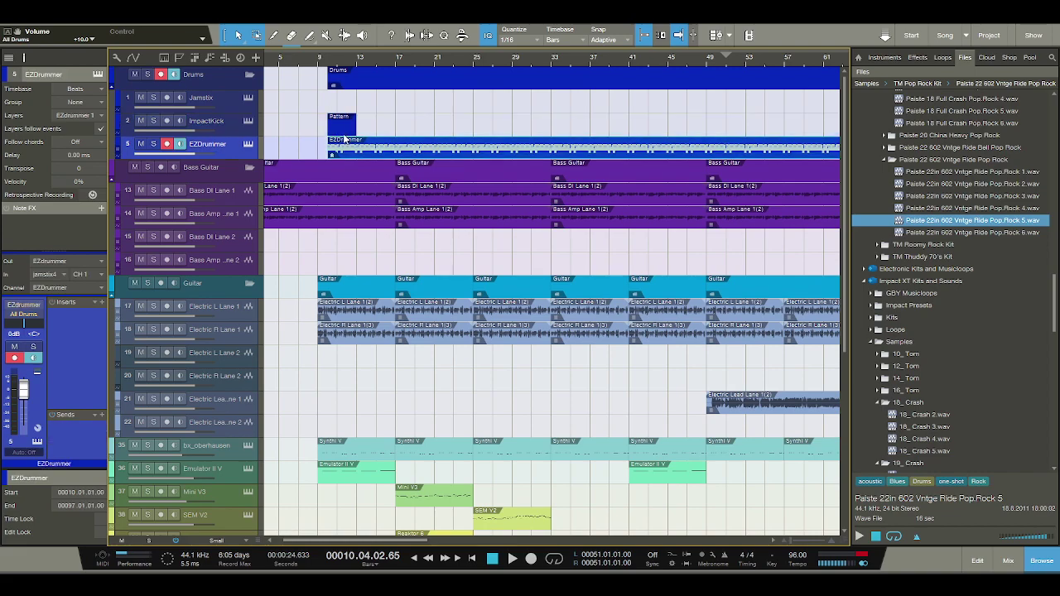
double_click(340, 149)
left_click(345, 131)
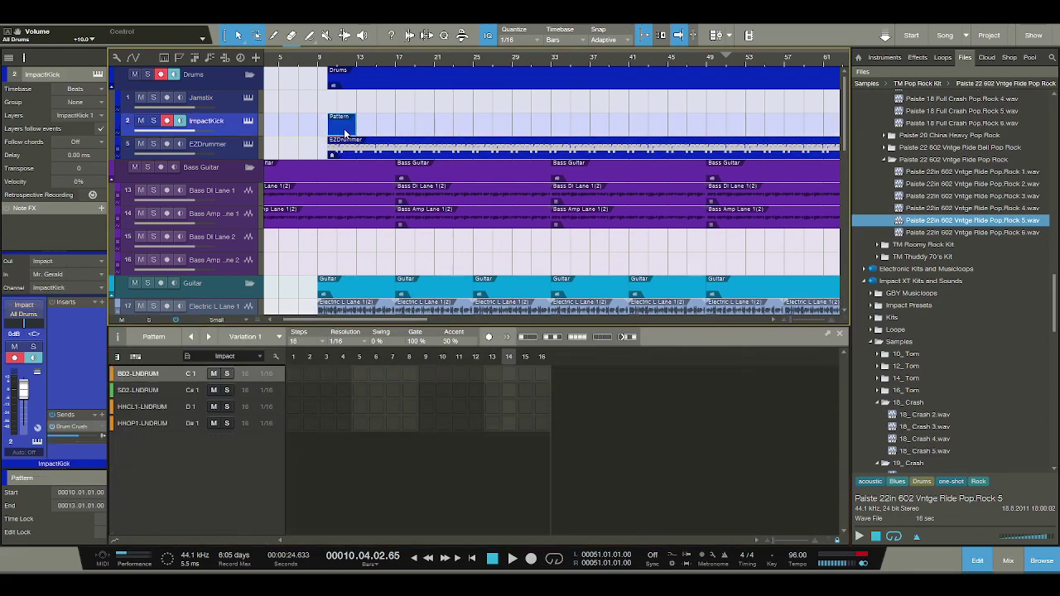
left_click(293, 373)
left_click(360, 390)
left_click(360, 407)
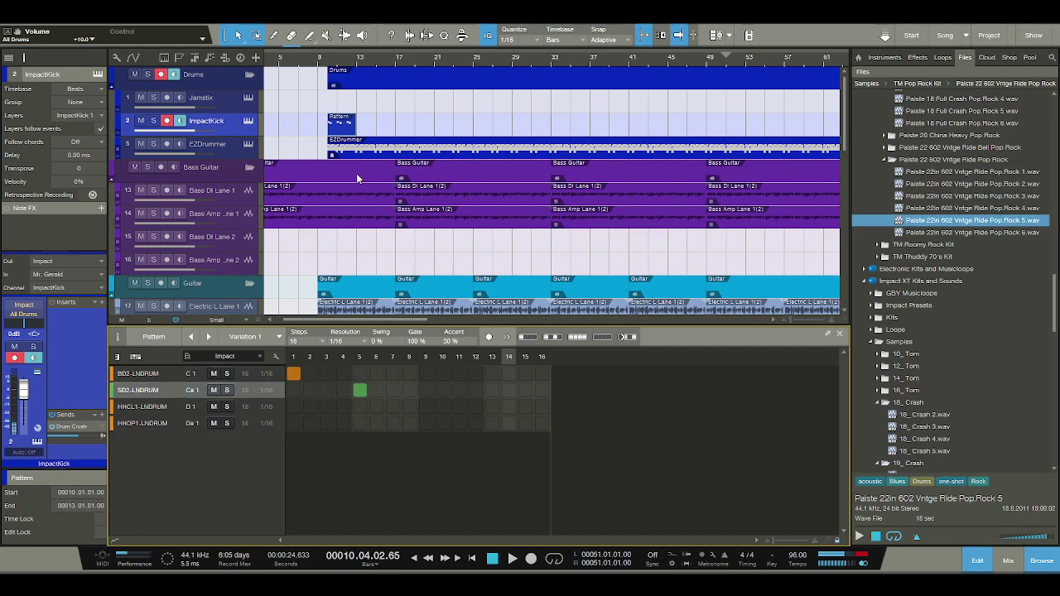
- Match the EZDrummer groove in the ImpactKick pattern: 32 steps, kicks on steps 7 and 10, snare on step 13
left_click(352, 147)
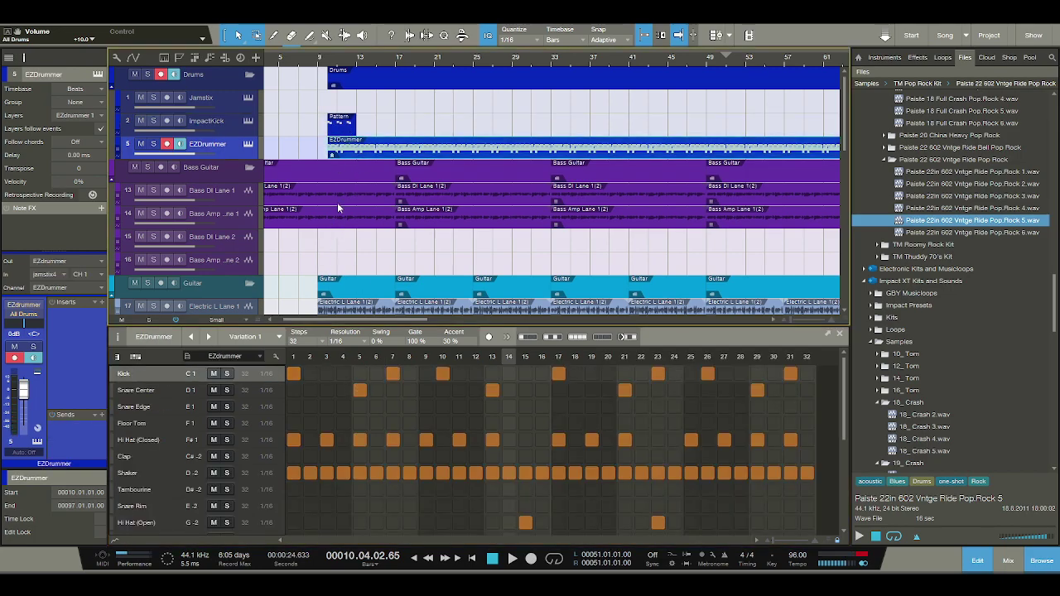
left_click(343, 130)
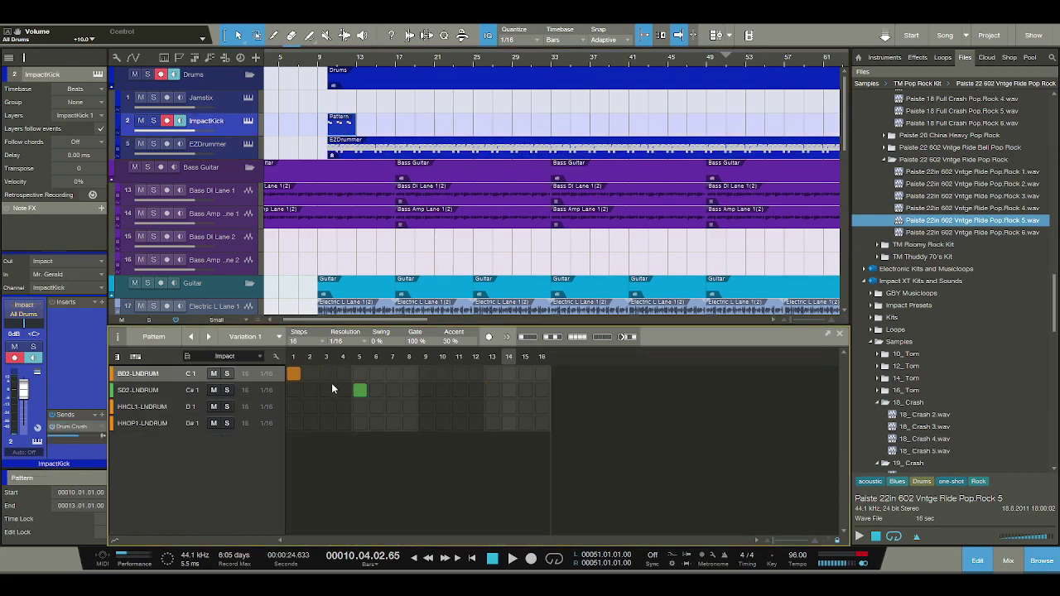
left_click(336, 405)
left_click(345, 149)
left_click(348, 129)
left_click(348, 146)
left_click(346, 126)
left_click(393, 374)
left_click(442, 374)
left_click(492, 390)
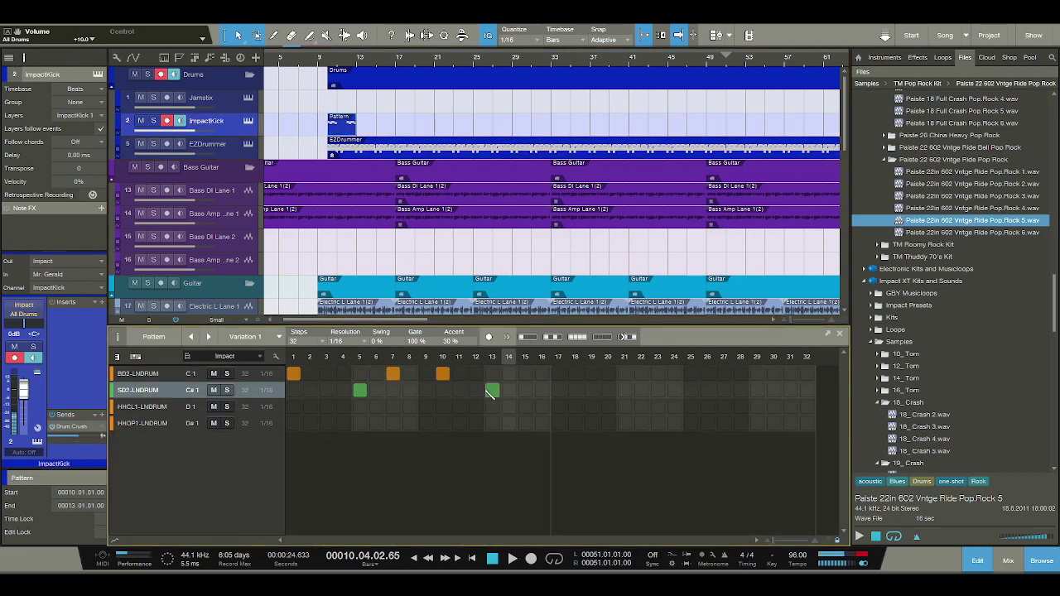
- Complete the ImpactKick pattern's second half with kicks on steps 17, 23, 26 and 31 and snares on steps 21 and 29
left_click(348, 147)
left_click(347, 127)
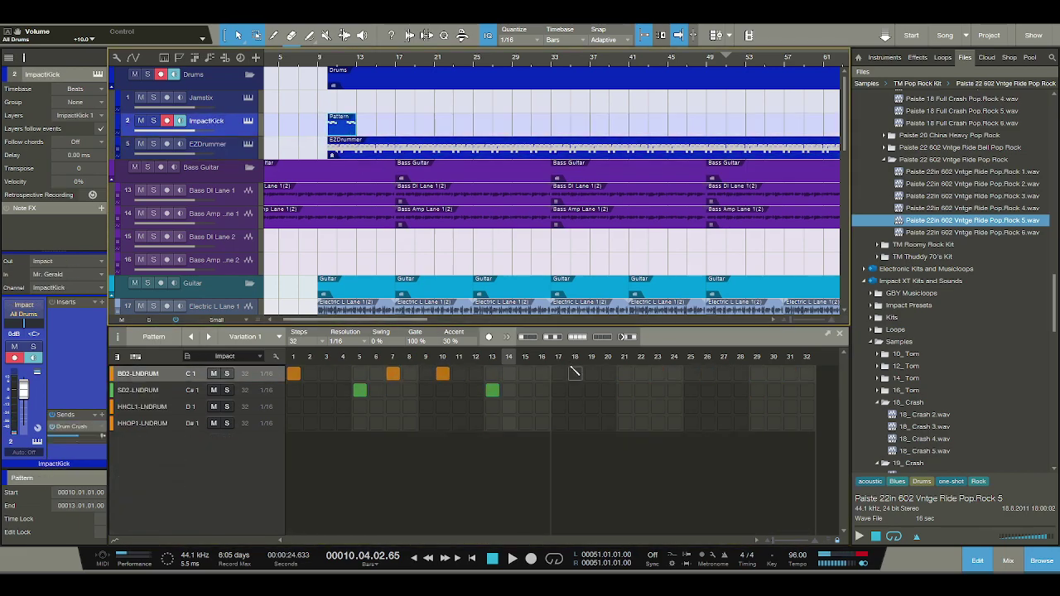
left_click(347, 146)
left_click(342, 126)
left_click(339, 142)
left_click(340, 128)
left_click(757, 390)
left_click(790, 373)
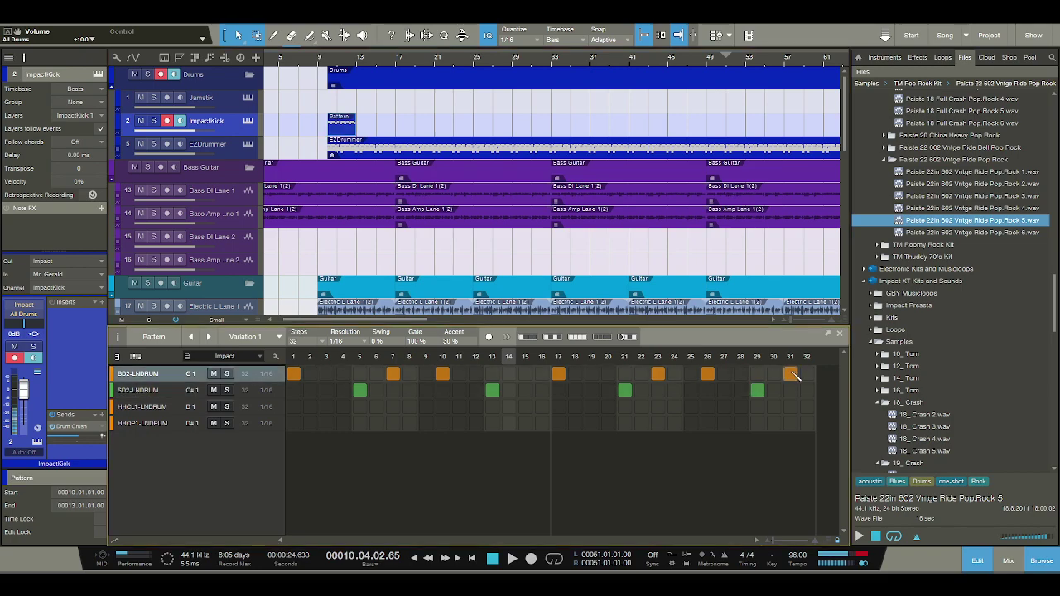
- Extend the ImpactKick pattern to the start of bar 97
left_click_drag(362, 130, 800, 107)
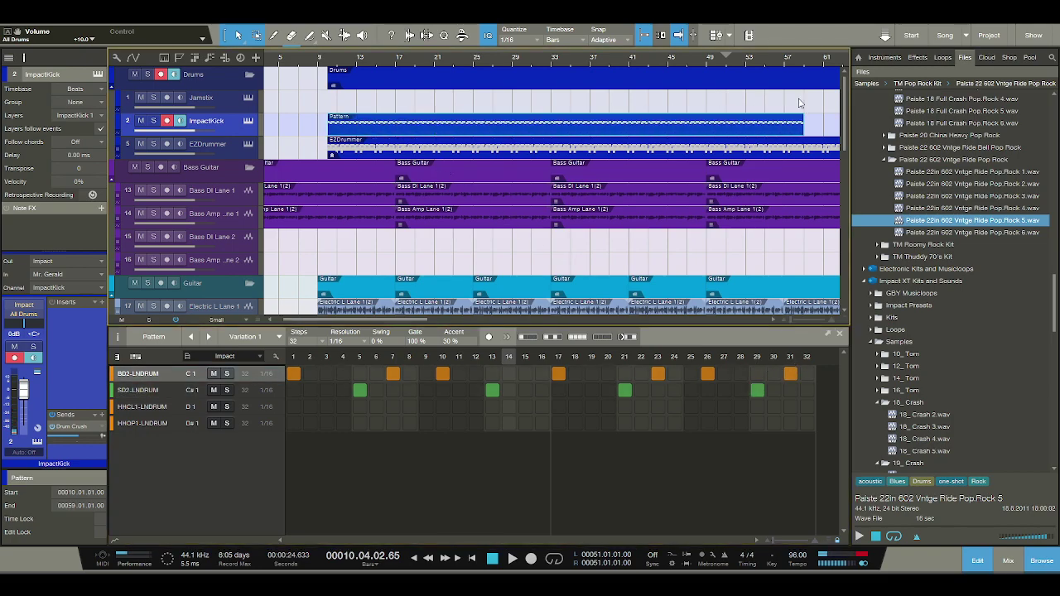
left_click_drag(787, 60, 692, 41)
left_click_drag(515, 124, 690, 126)
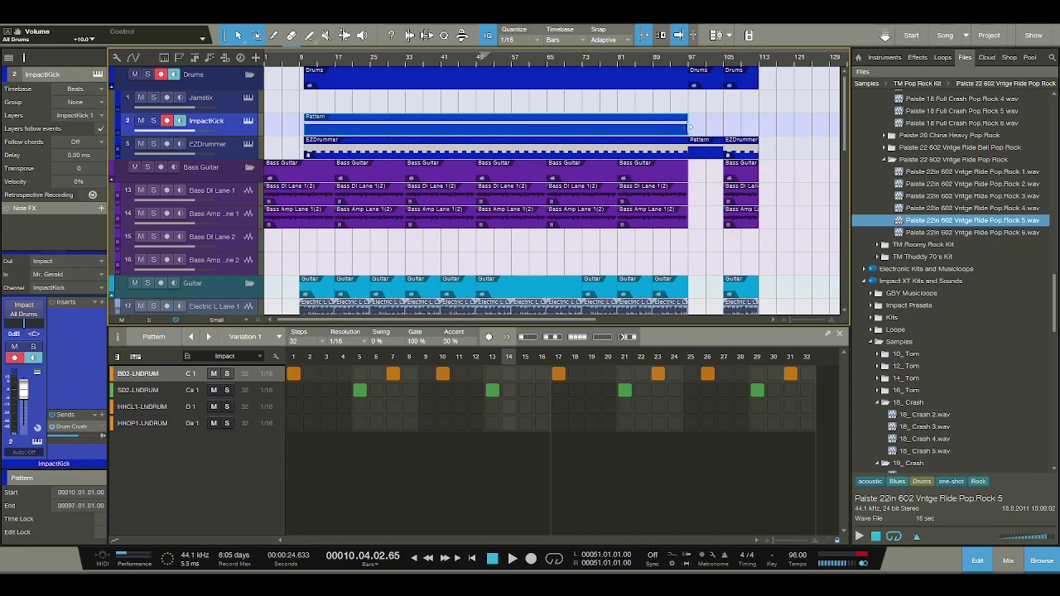
- Duplicate the ImpactKick pattern to bar 105 and shorten the copy to end at bar 113
key("d")
key("alt+Right")
mouse_move(753, 63)
left_mouse_down()
mouse_move(736, 59)
mouse_move(750, 41)
mouse_move(770, 53)
left_mouse_up()
left_click_drag(815, 122, 588, 124)
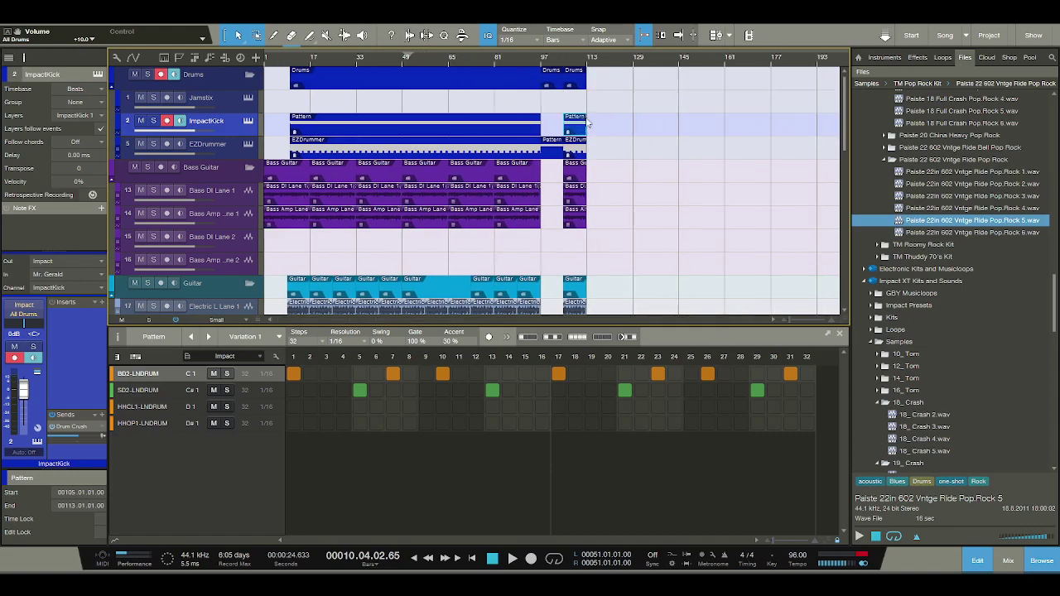
- Insert a new ImpactKick pattern filling the gap from bar 97 to bar 105
left_click(539, 61)
key("e")
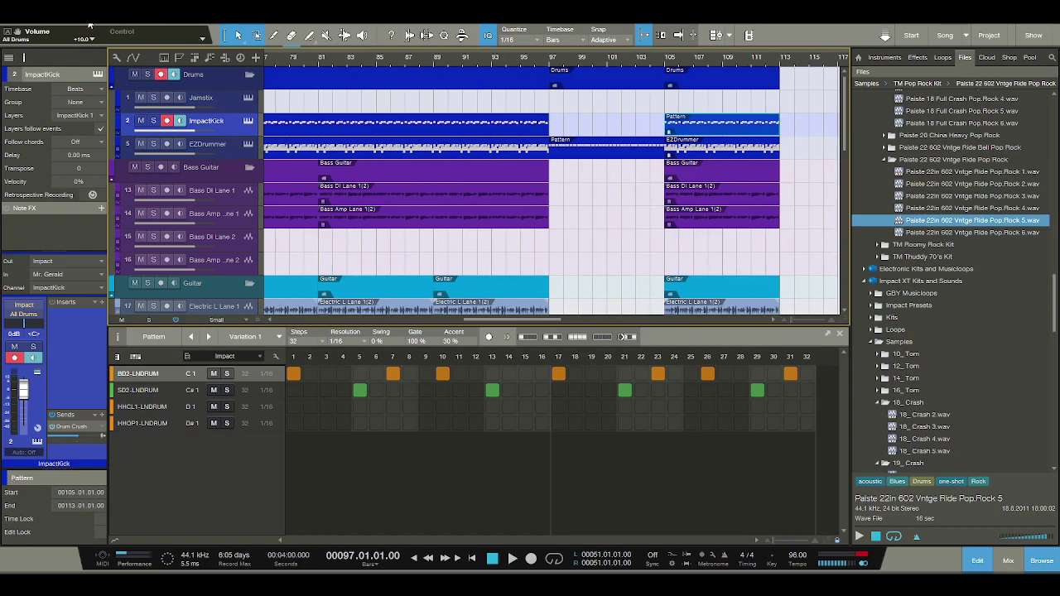
key("ctrl+shift+p")
left_click_drag(565, 128, 658, 130)
- Copy the EZDrummer kick rhythm into the bar 97 ImpactKick pattern, with kicks on steps 1, 4, 5, 8, 9, 12, 13 and 16
left_click(620, 155)
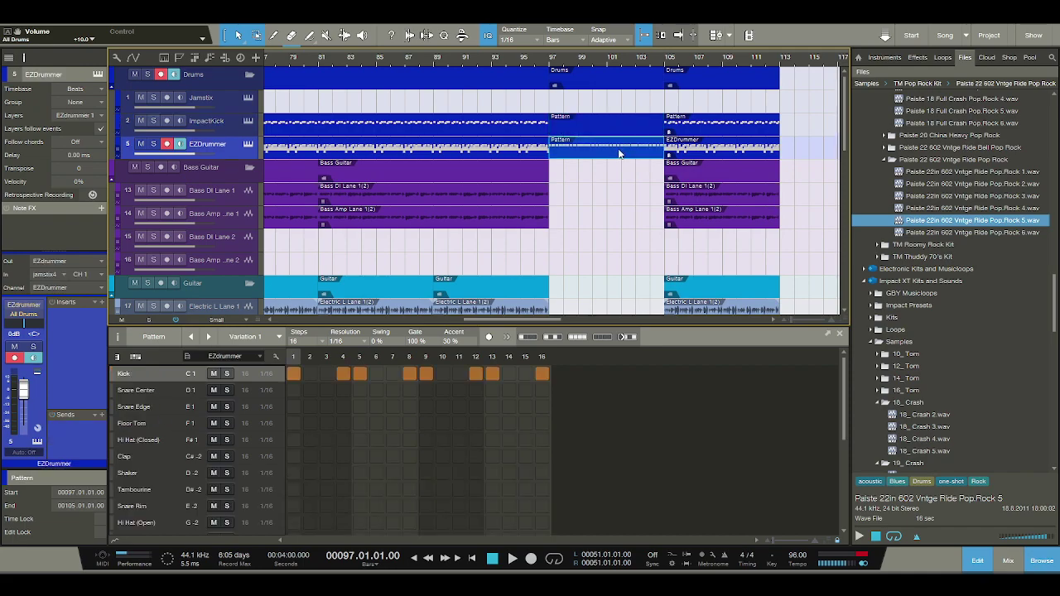
left_click(614, 130)
left_click(294, 373)
left_click(343, 373)
left_click(360, 373)
left_click(583, 152)
left_click(590, 128)
left_click(409, 373)
left_click(426, 373)
left_click(475, 373)
left_click(492, 374)
left_click(542, 374)
- Play the song from the start and delete the Paiste 22in ride clip on track 50
left_click_drag(540, 64, 536, 41)
left_click(290, 64)
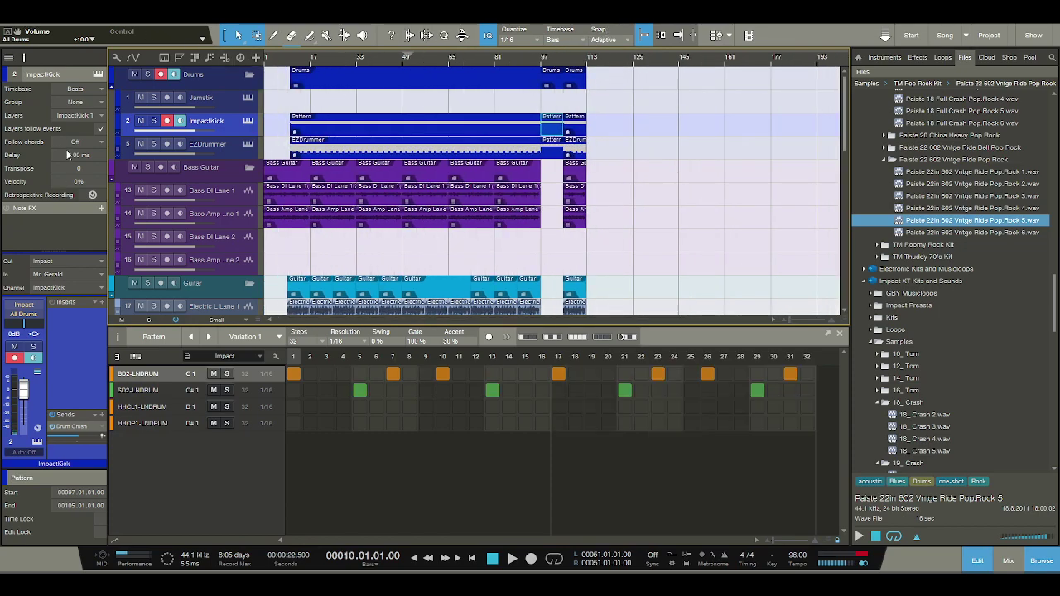
left_click(493, 556)
left_click(512, 559)
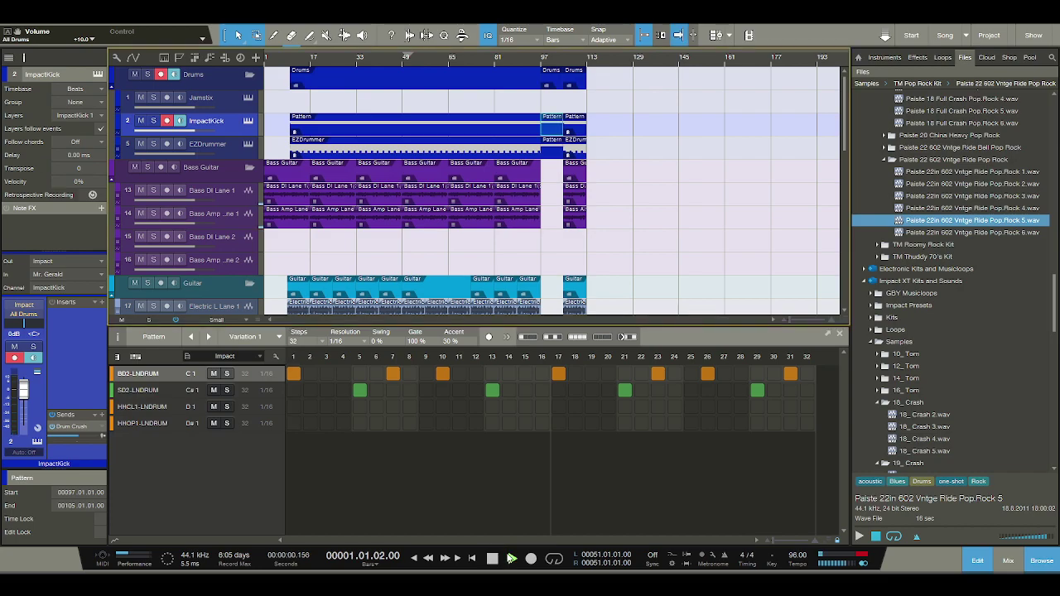
scroll(400, 222, "down", 15)
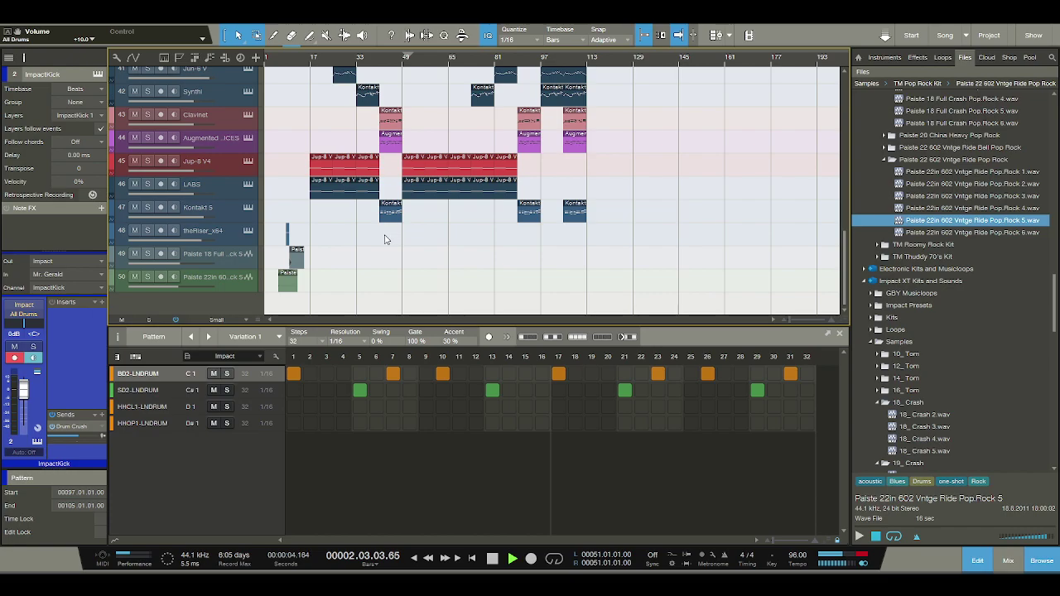
scroll(385, 239, "up", 8)
scroll(342, 250, "up", 5)
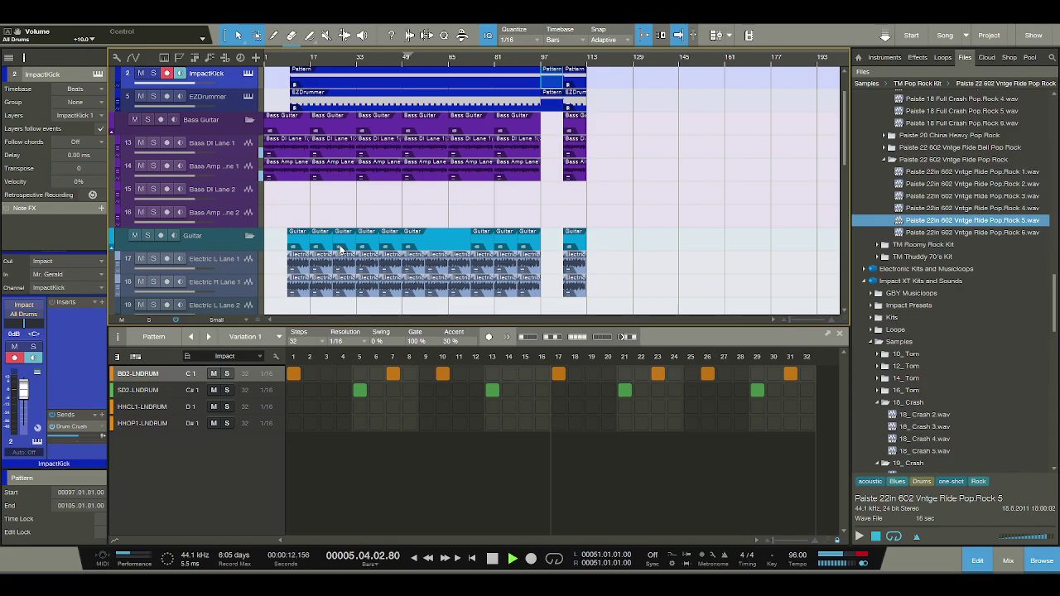
scroll(340, 249, "down", 12)
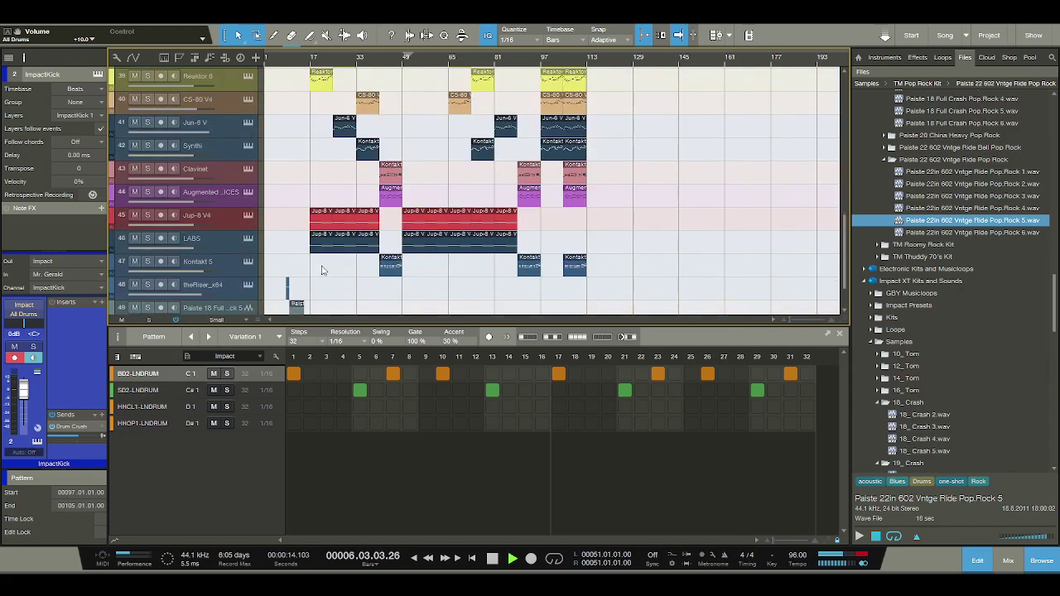
double_click(285, 314)
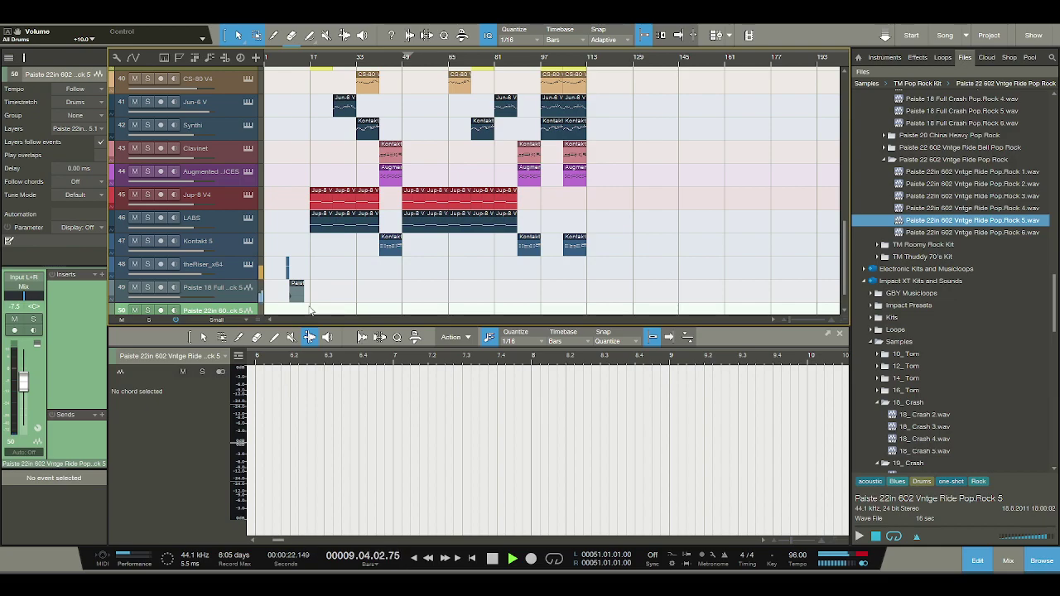
- Listen to the drum entry, stop playback and insert a one-bar pattern at bar 9 on the EZDrummer track
scroll(311, 310, "up", 6)
scroll(310, 308, "up", 5)
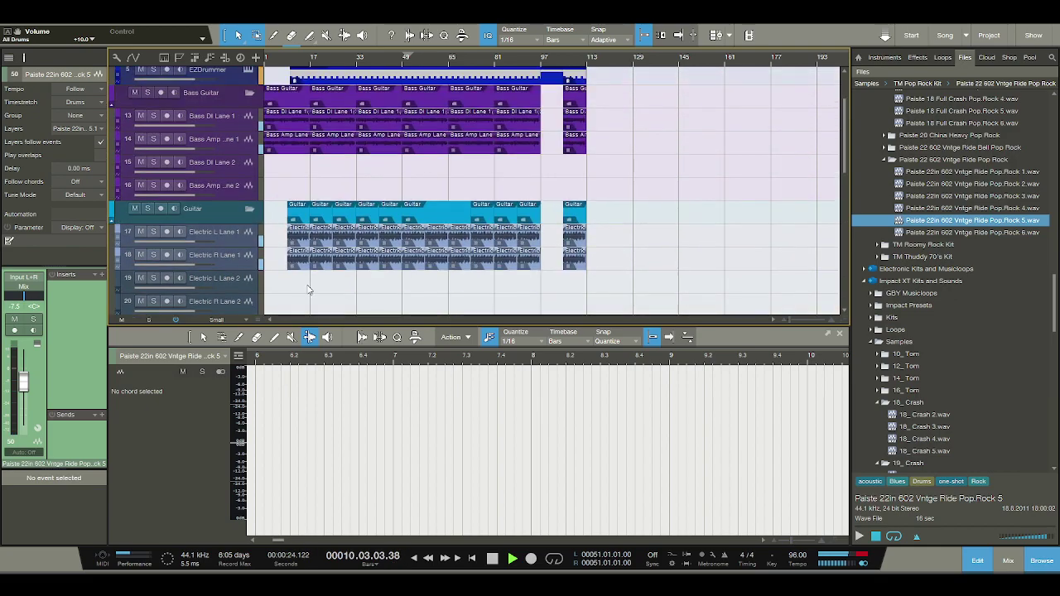
left_click_drag(290, 61, 329, 93)
scroll(329, 93, "up", 2)
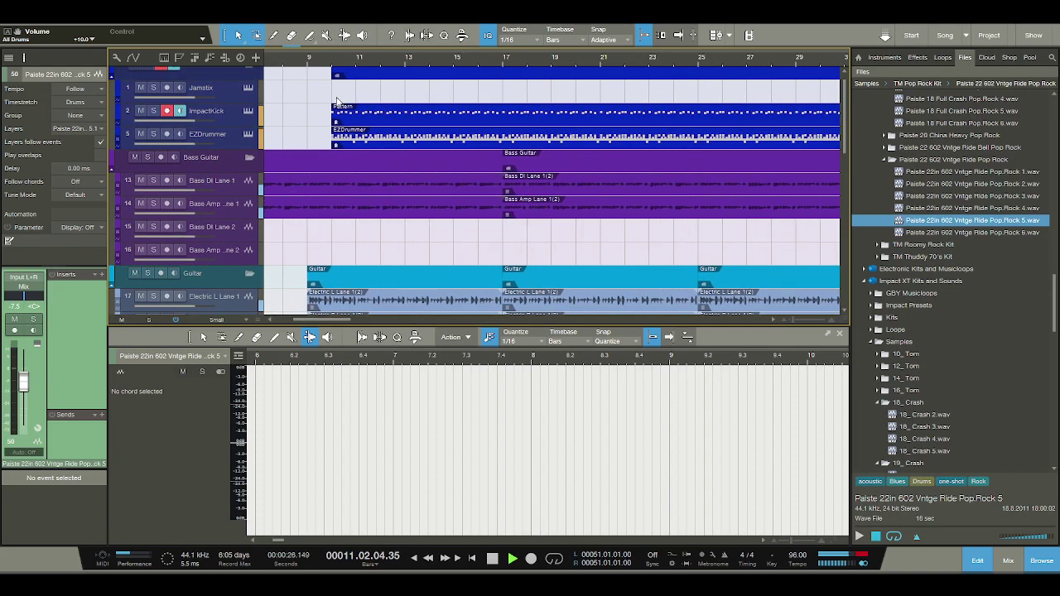
key("space")
left_click(216, 139)
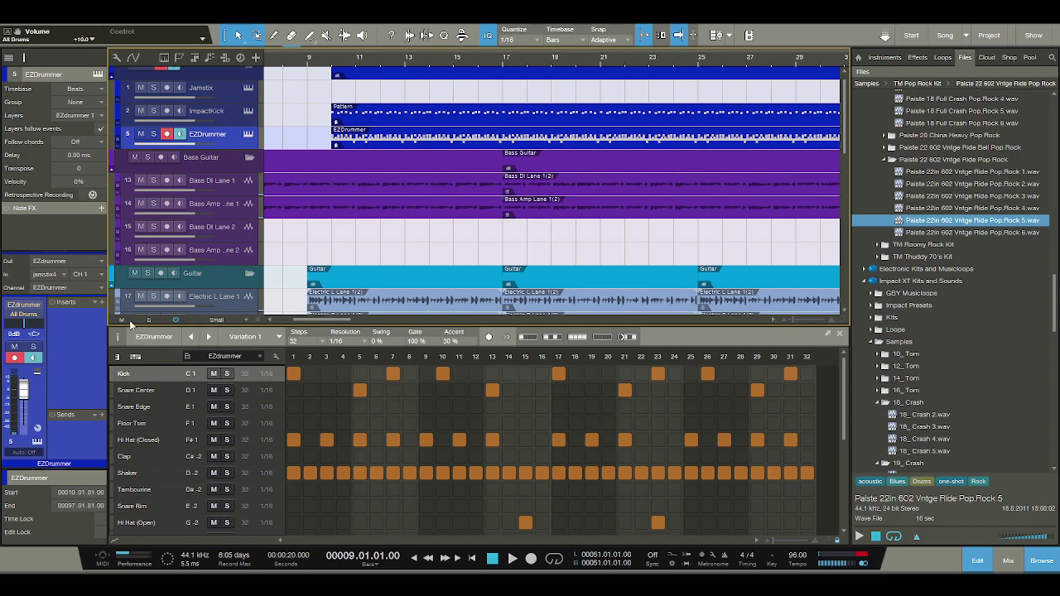
key("ctrl+shift+p")
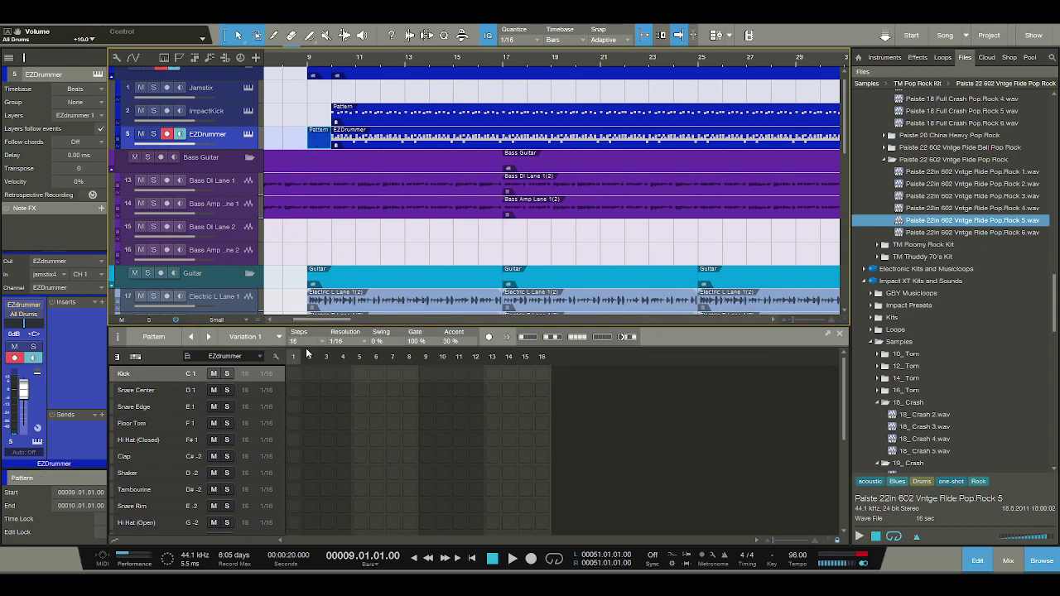
- Enter a fill in the bar 9 pattern with kicks on steps 1, 8 and 13 and Snare Center on 5, 11 and 14, and audition it
left_click(293, 373)
left_click(360, 390)
left_click(409, 374)
left_click(458, 390)
left_click(492, 374)
left_click(508, 391)
key("space")
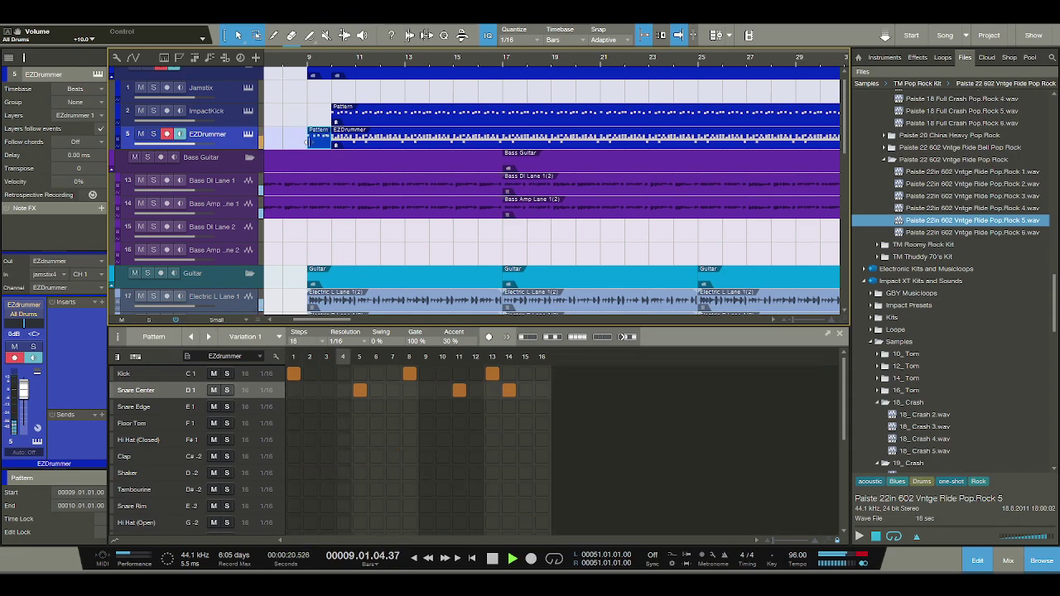
key("space")
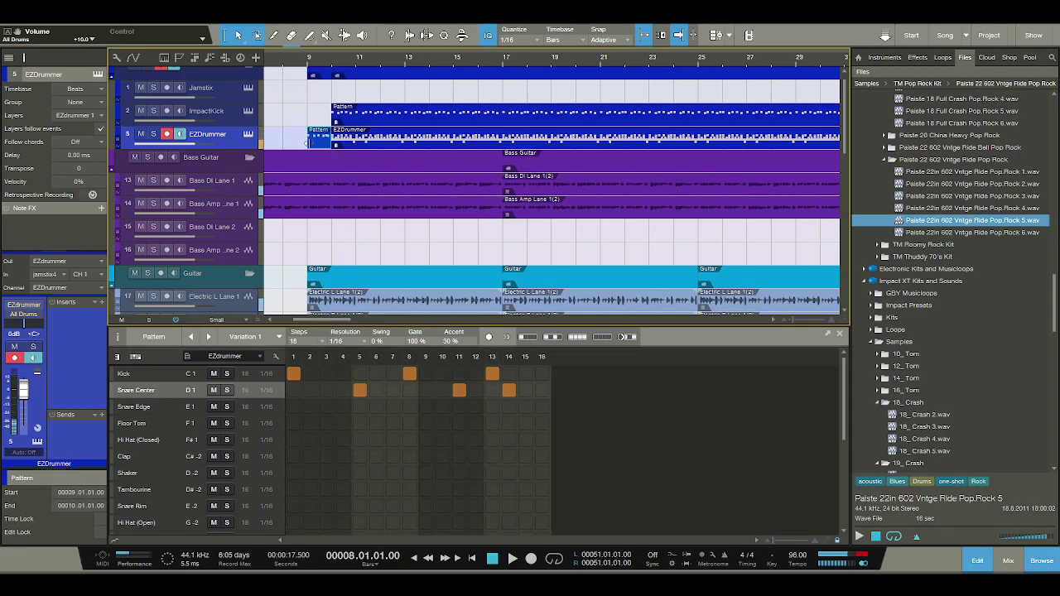
- Move the fill's snare from step 5 to step 3, add a snare on step 6 and a kick on step 9, and play from bar 8
left_click(361, 391)
left_click(327, 390)
left_click(376, 390)
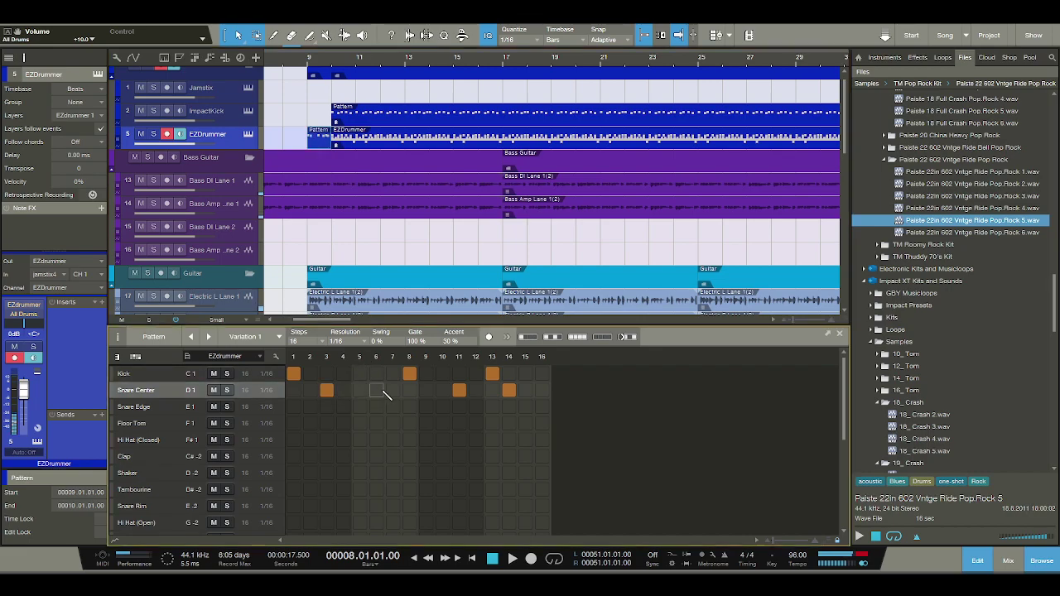
left_click(426, 373)
key("space")
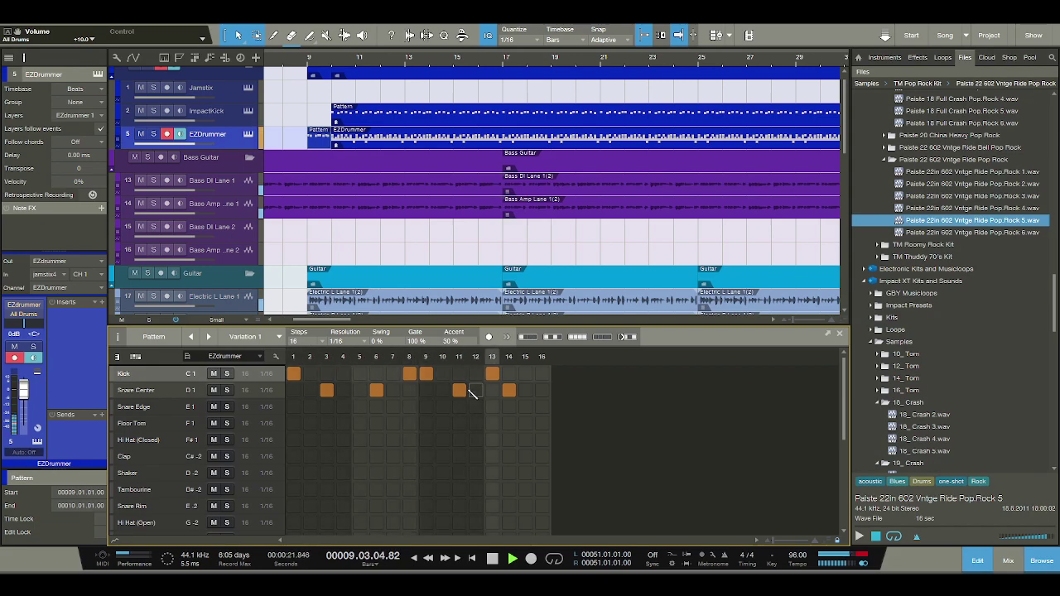
key("space")
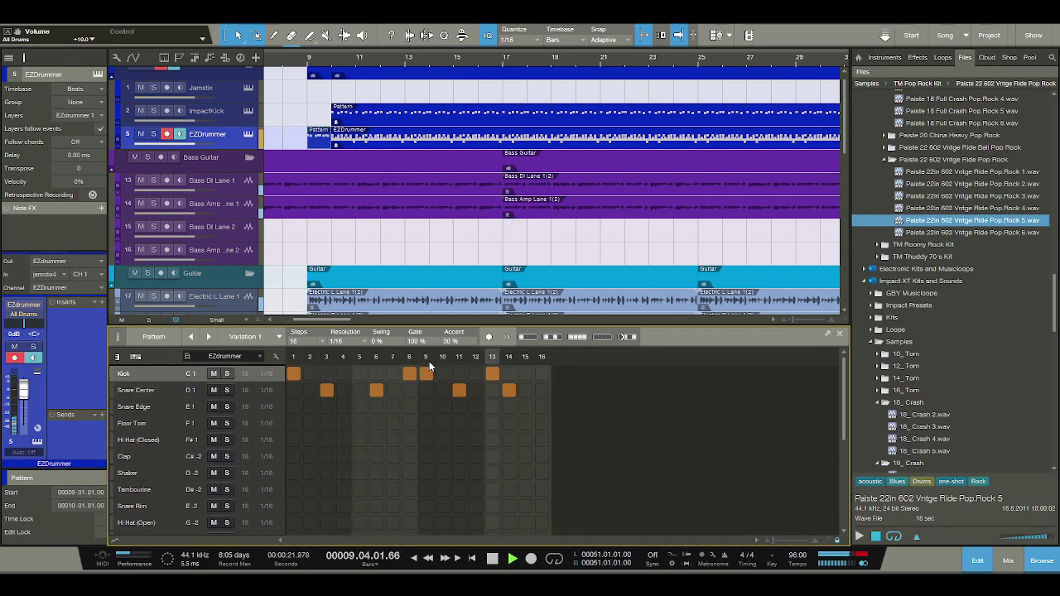
- Move the last Snare Center hit of the bar 9 fill from step 14 to step 15
left_click(509, 390)
left_click(525, 390)
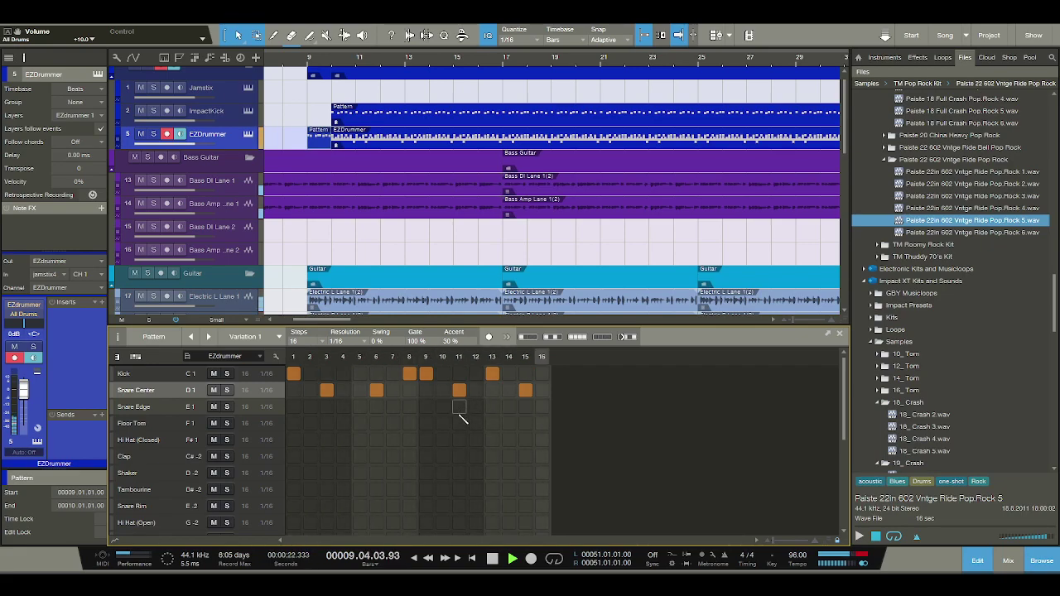
- Delete the bar 9 fill pattern, extend the start of the EZDrummer clip back to bar 9, and play from there
left_click(318, 142)
left_click(307, 63)
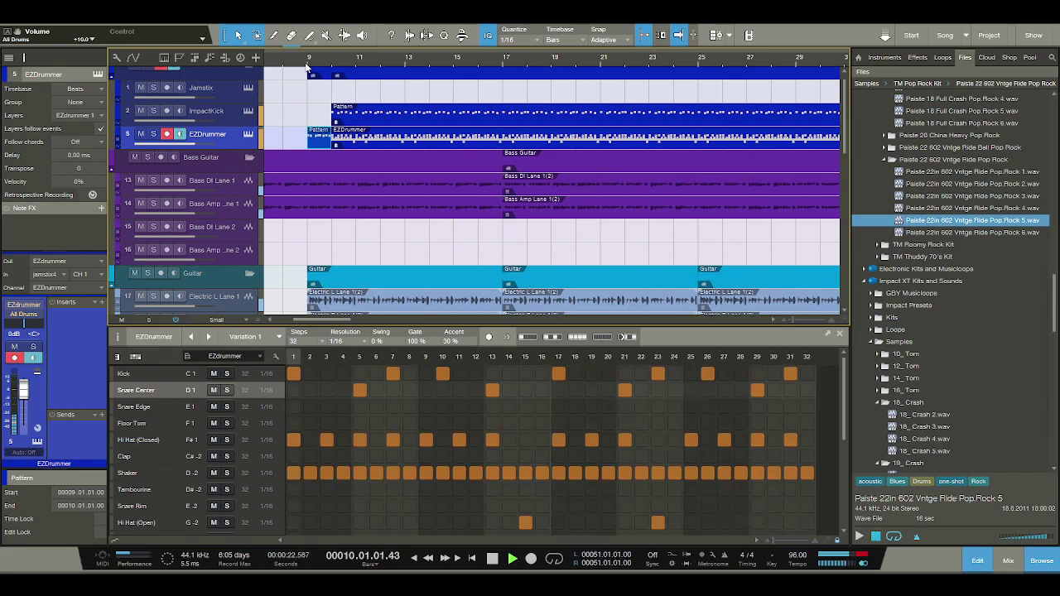
key("space")
key("Delete")
left_click_drag(332, 143, 306, 143)
key("space")
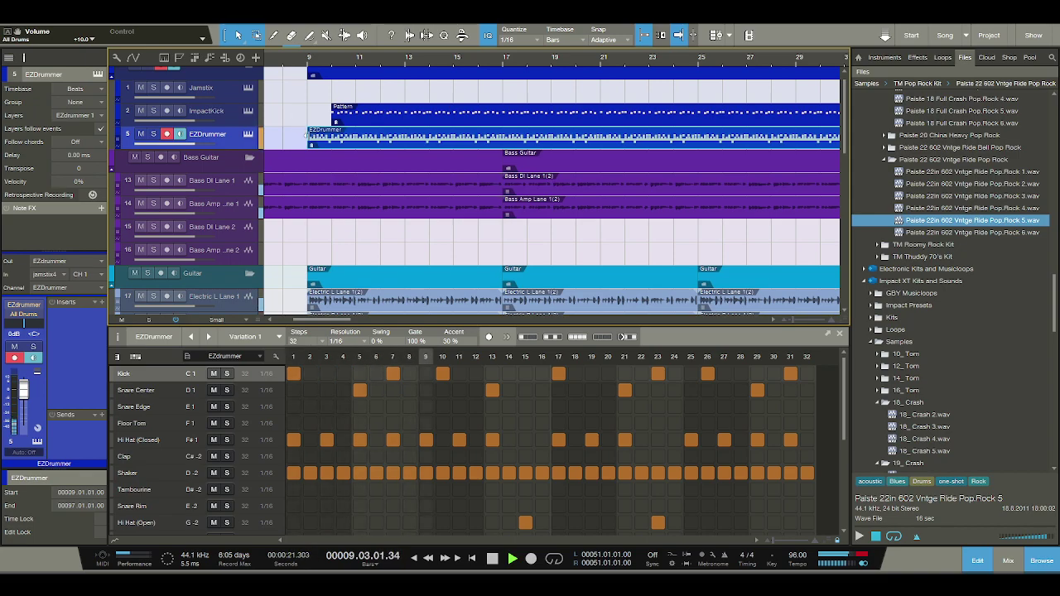
- Extend the start of the ImpactKick pattern back to bar 9 and play from just before bar 8
left_click_drag(332, 117, 307, 118)
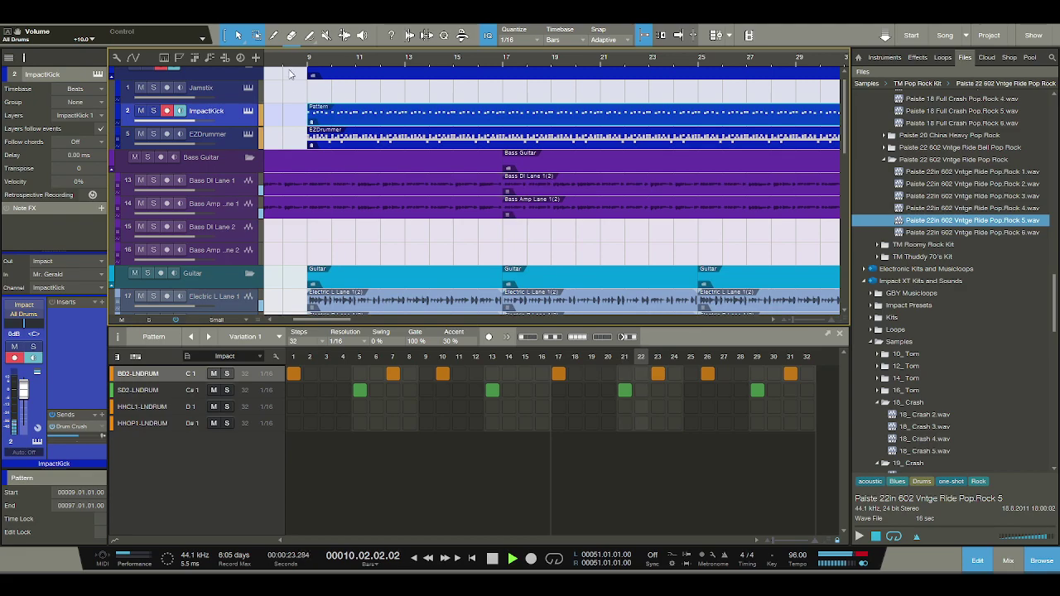
left_click_drag(291, 65, 380, 65)
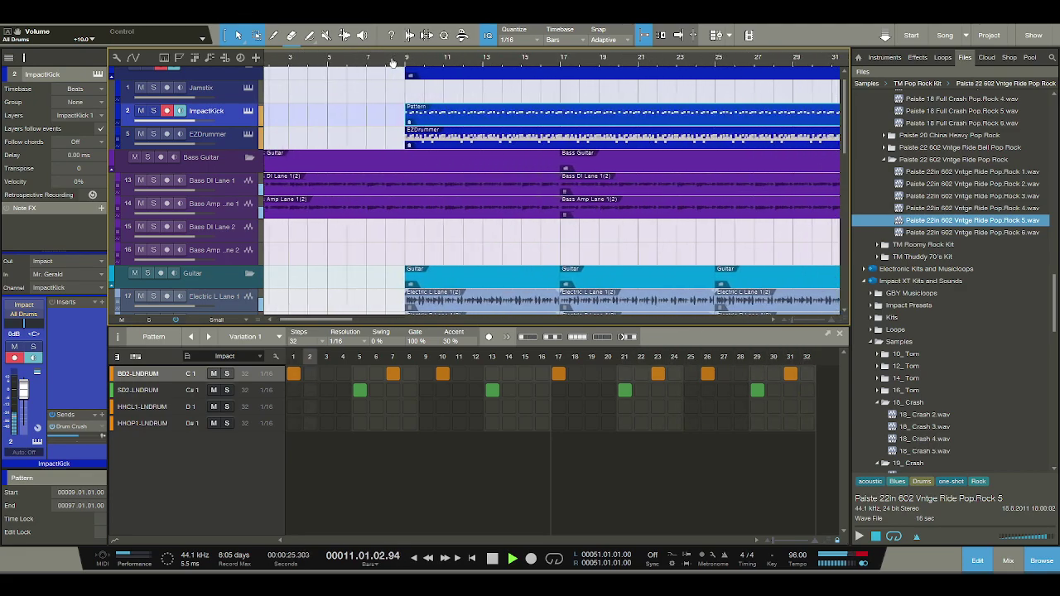
left_click(380, 65)
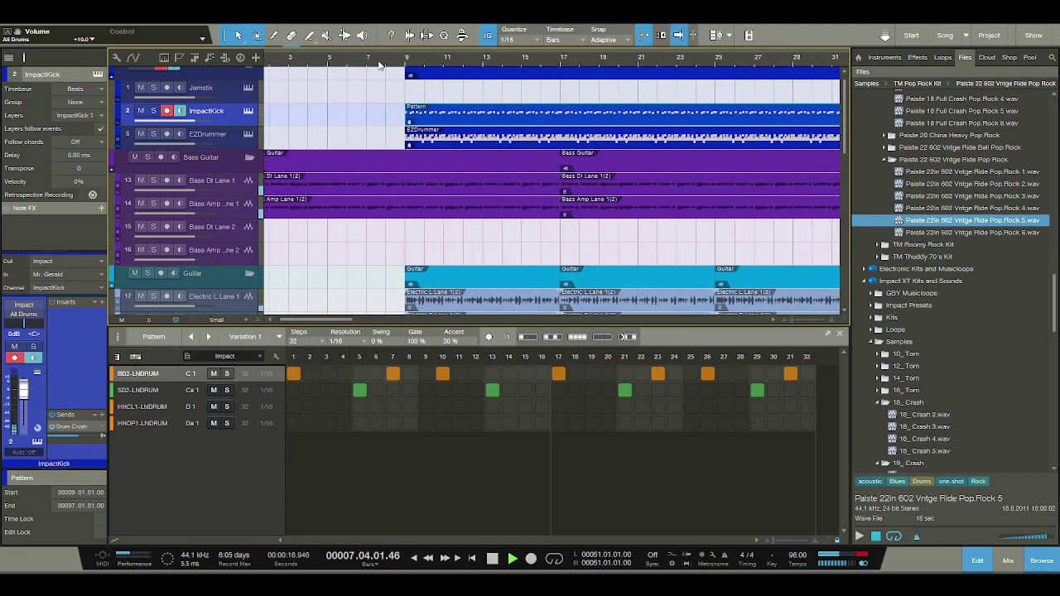
key("space")
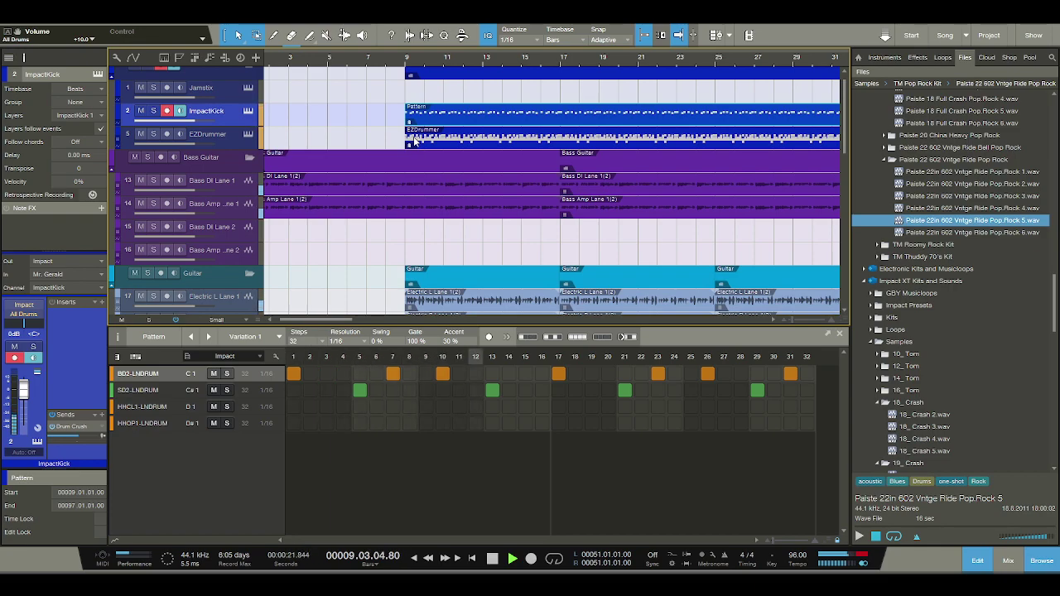
- Try theRiser_x64 clip on track 48 three beats later, starting at 8.4, and undo the latest edits
scroll(400, 194, "down", 5)
scroll(401, 203, "down", 10)
double_click(403, 235)
left_click_drag(396, 236, 421, 255)
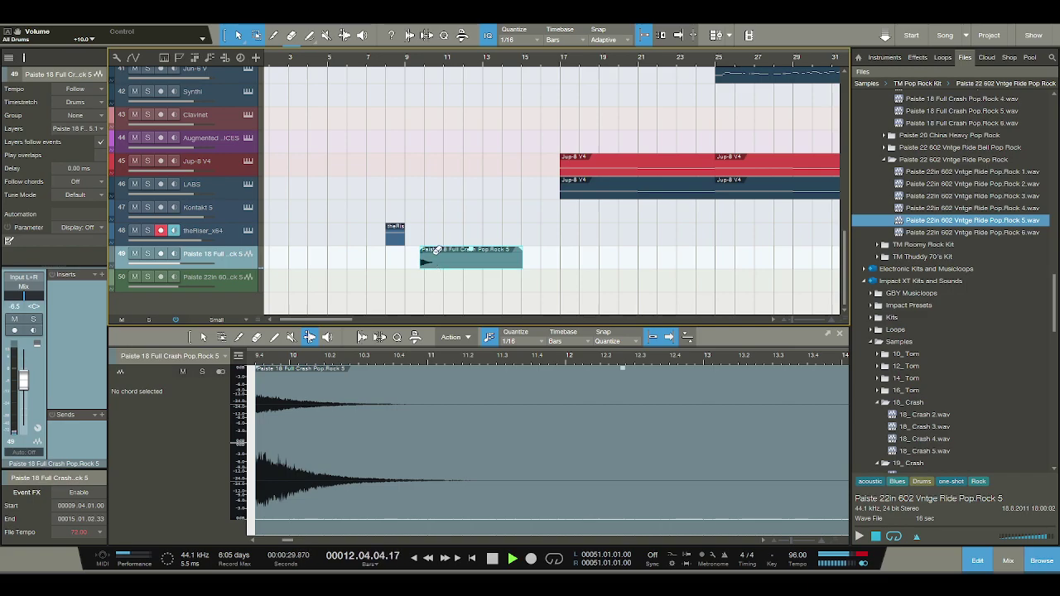
key("ctrl+z")
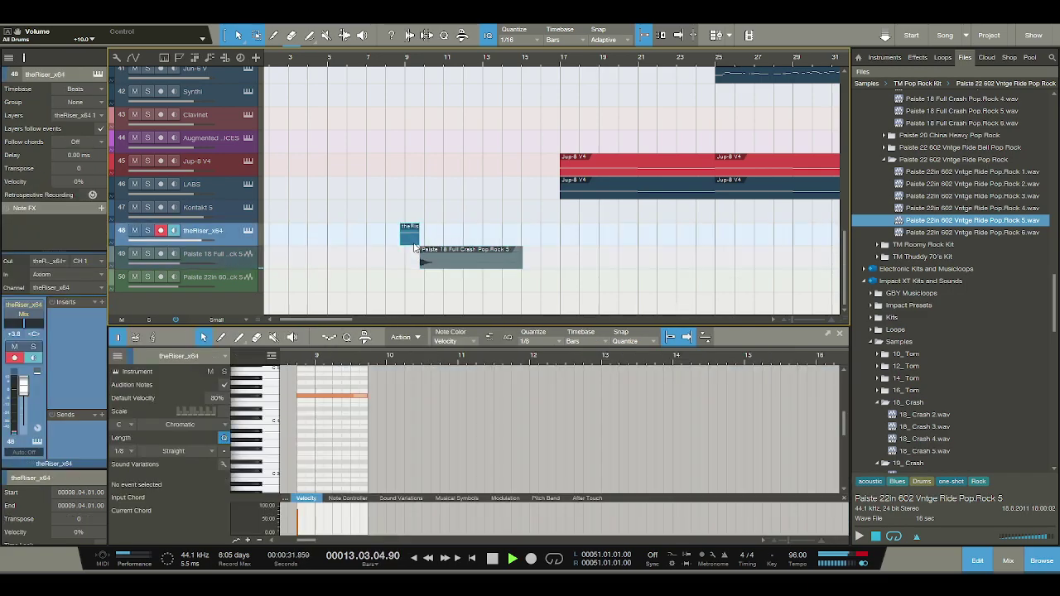
- Play from just before bar 8 and extend the ImpactKick pattern's start from bar 10 to bar 9 again
scroll(410, 241, "up", 15)
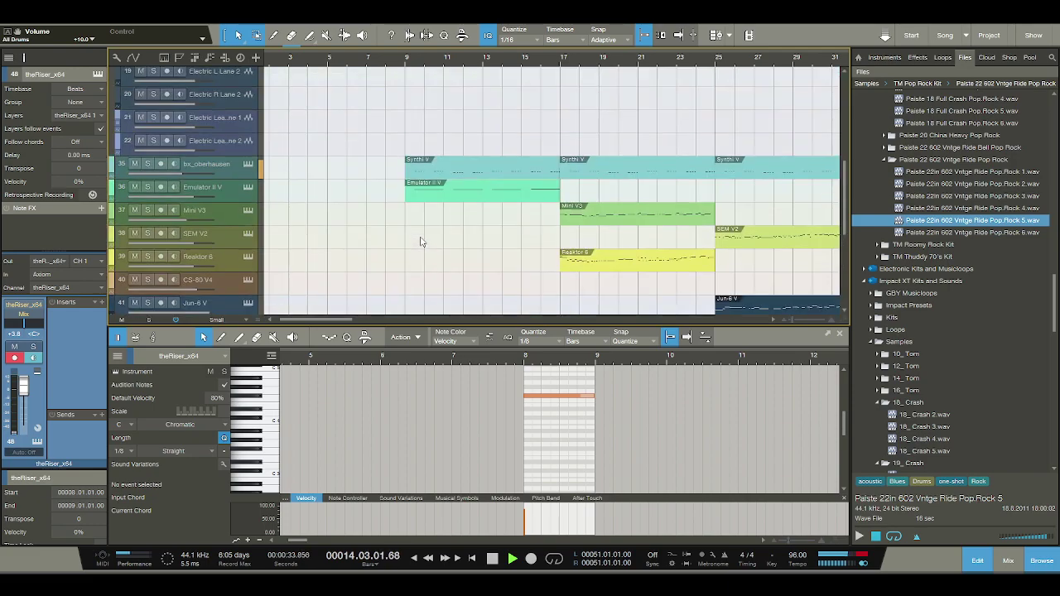
left_click(382, 63)
key("f")
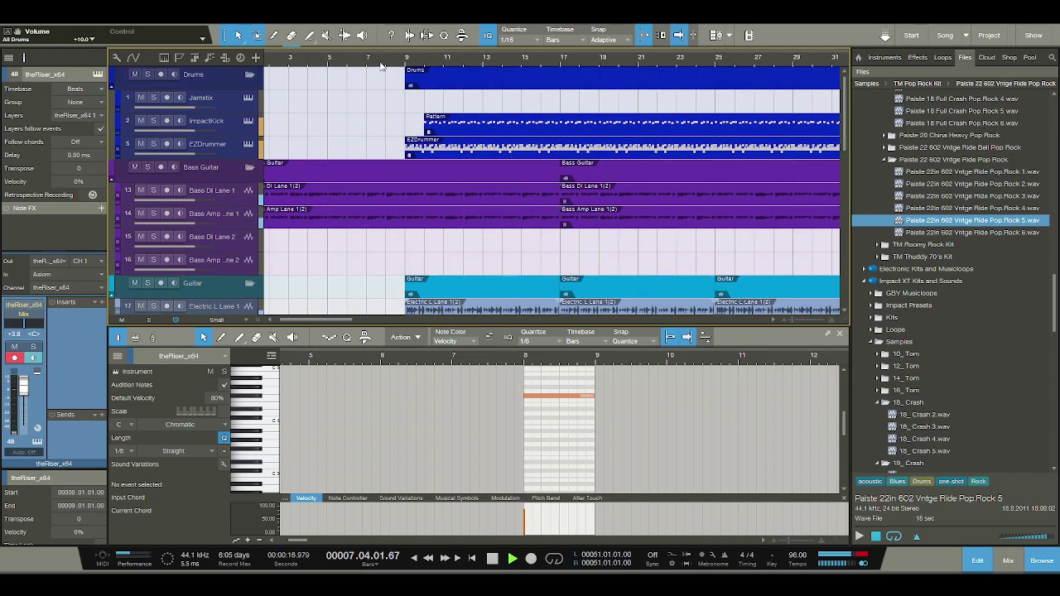
left_click(426, 122)
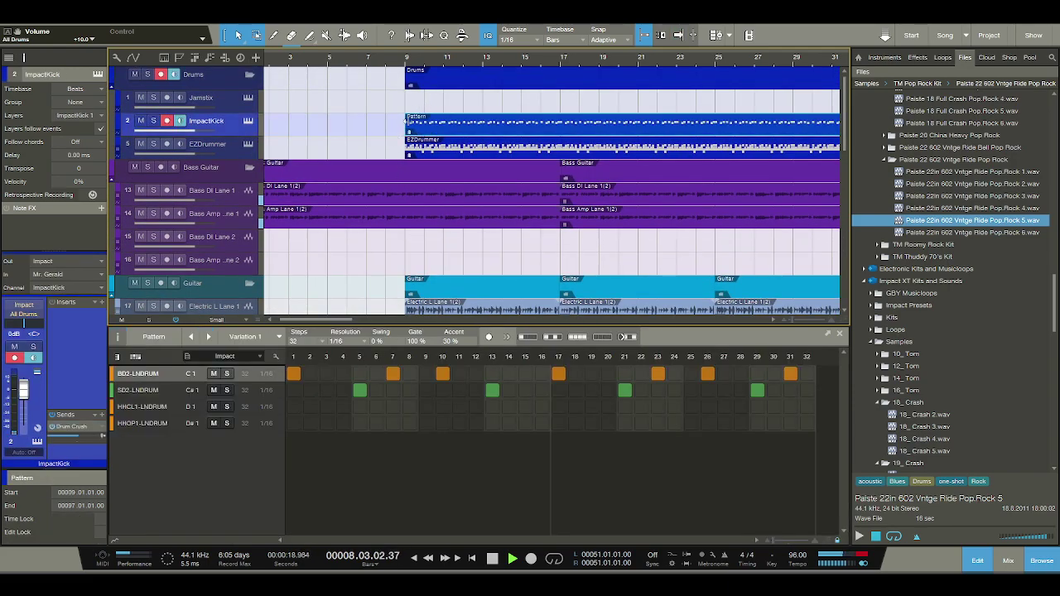
- Move theRiser_x64 clip on track 48 to start at 8.4 and listen to the transition from before bar 8
scroll(431, 190, "down", 5)
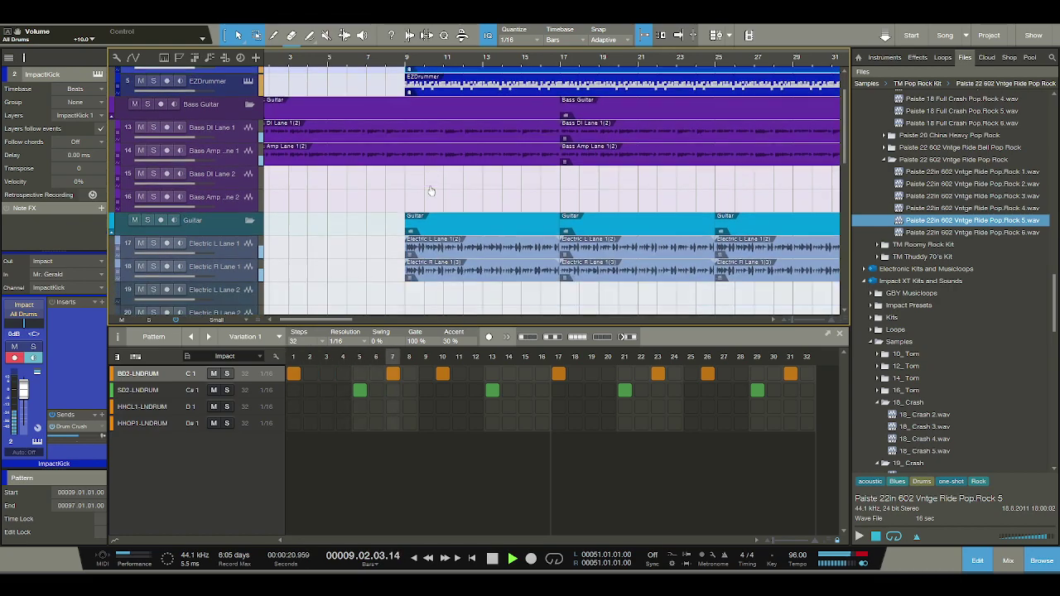
scroll(431, 191, "down", 5)
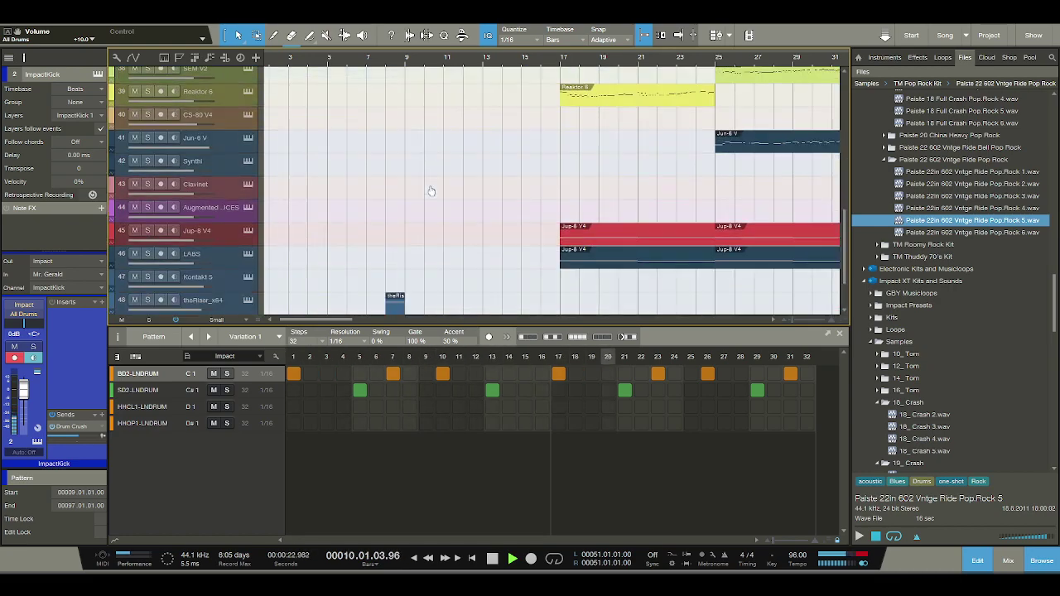
left_click(395, 238)
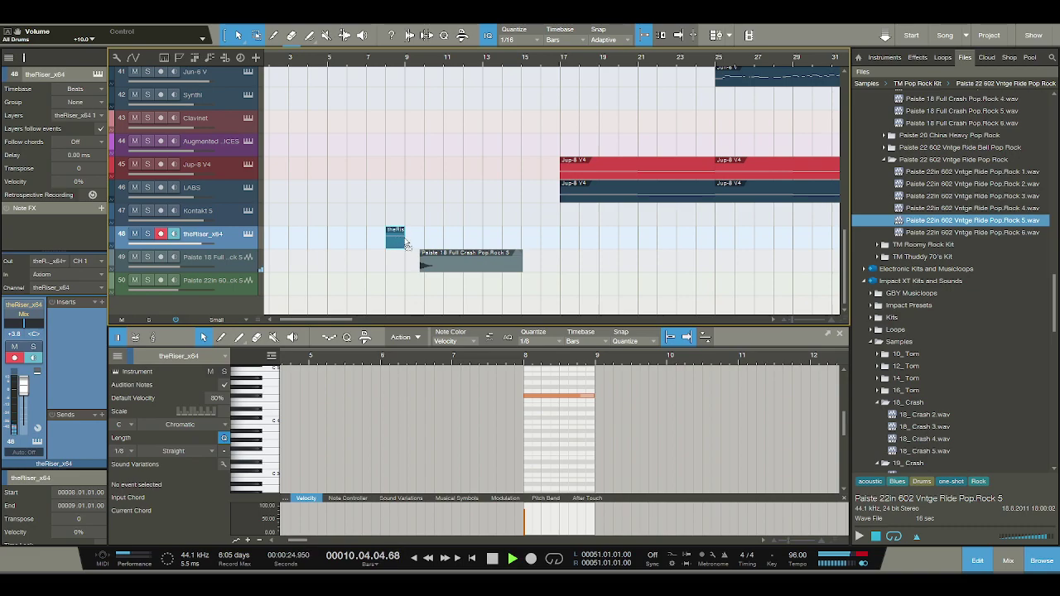
left_click_drag(407, 243, 423, 243)
left_click(390, 63)
key("f")
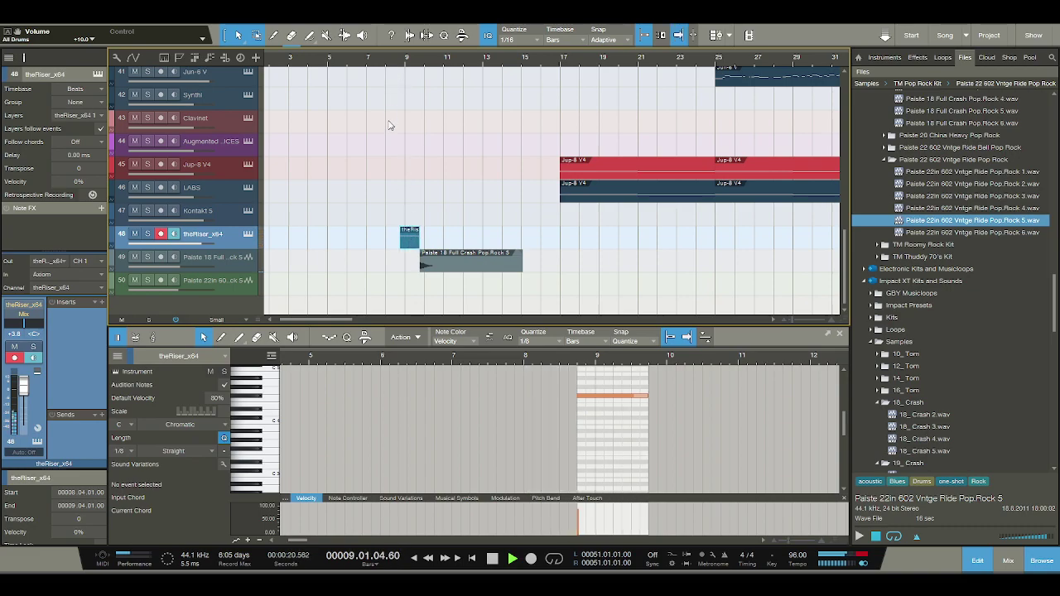
scroll(386, 132, "up", 10)
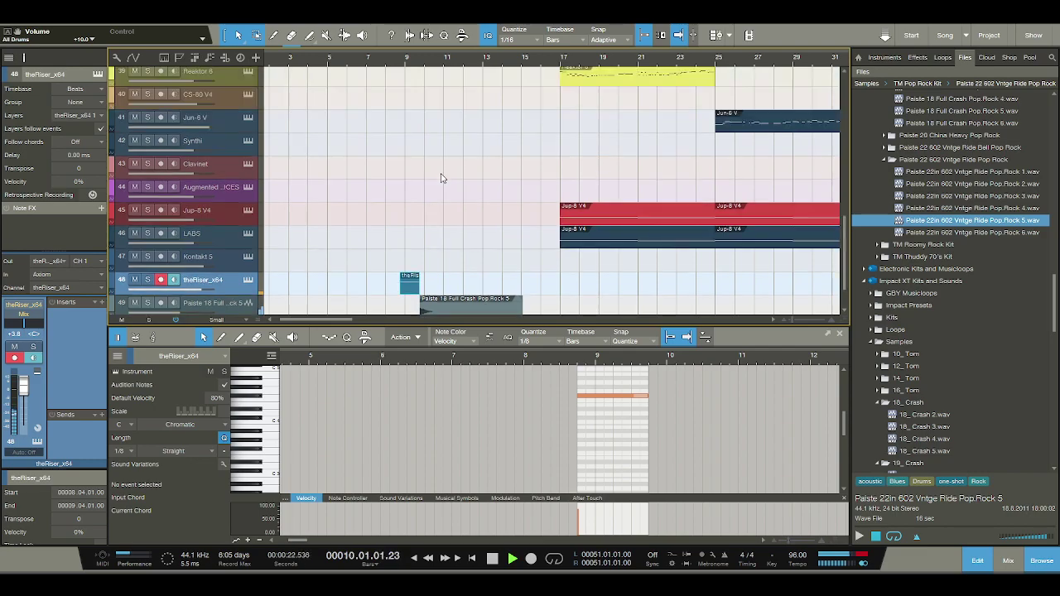
scroll(439, 176, "up", 5)
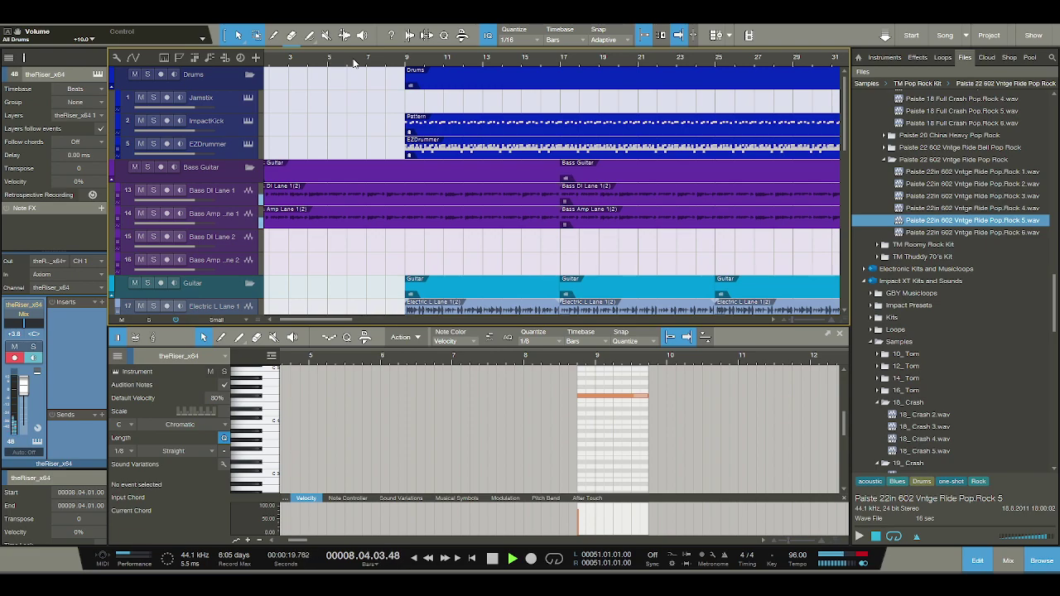
- Stop playback, insert a pattern on the EZDrummer track at bar 7 and stretch it to bar 9
key("space")
key("e")
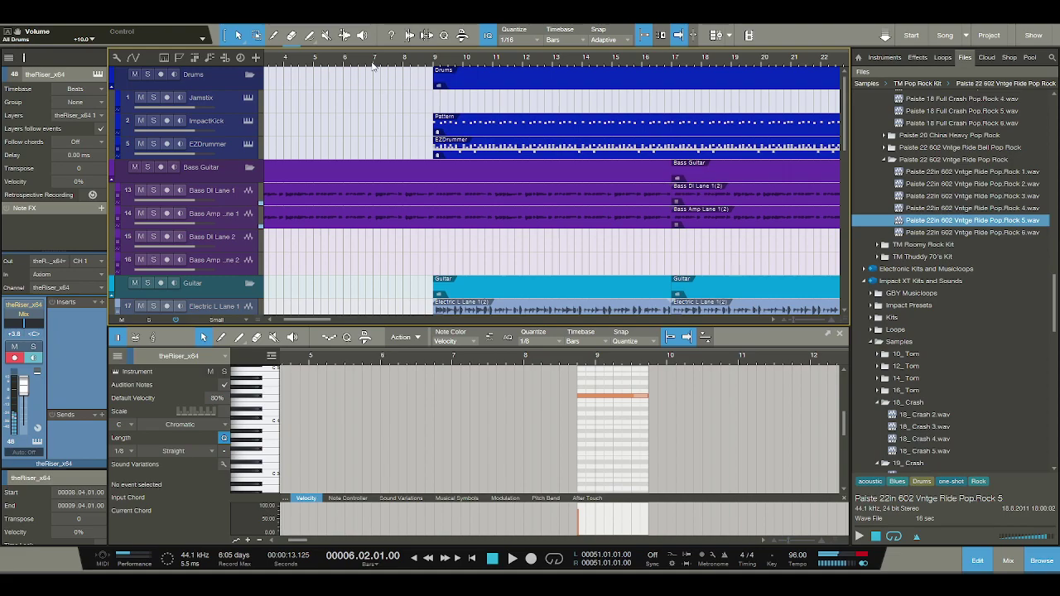
left_click(218, 142)
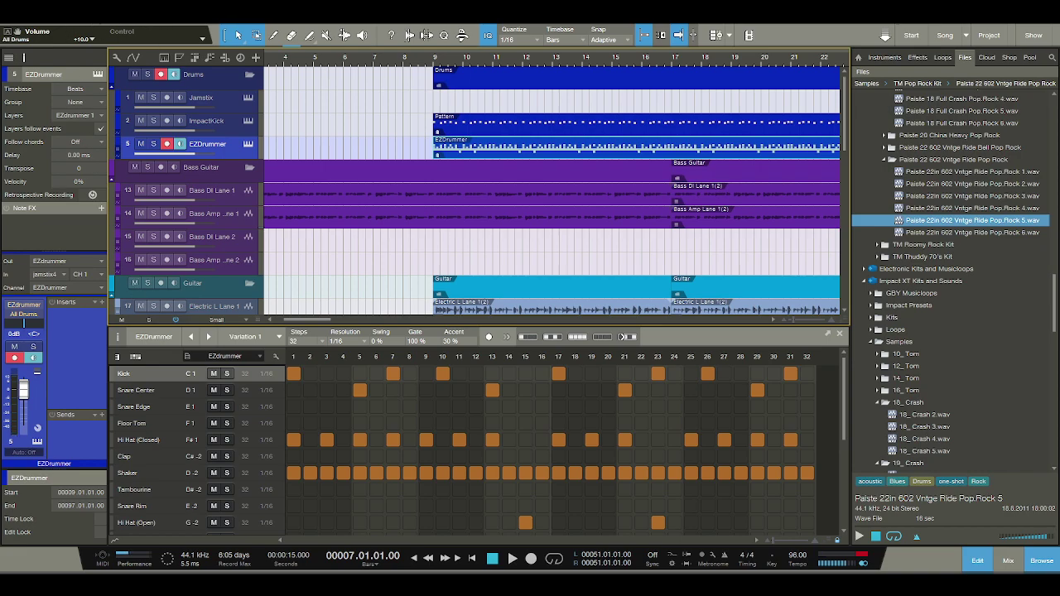
key("ctrl+shift+p")
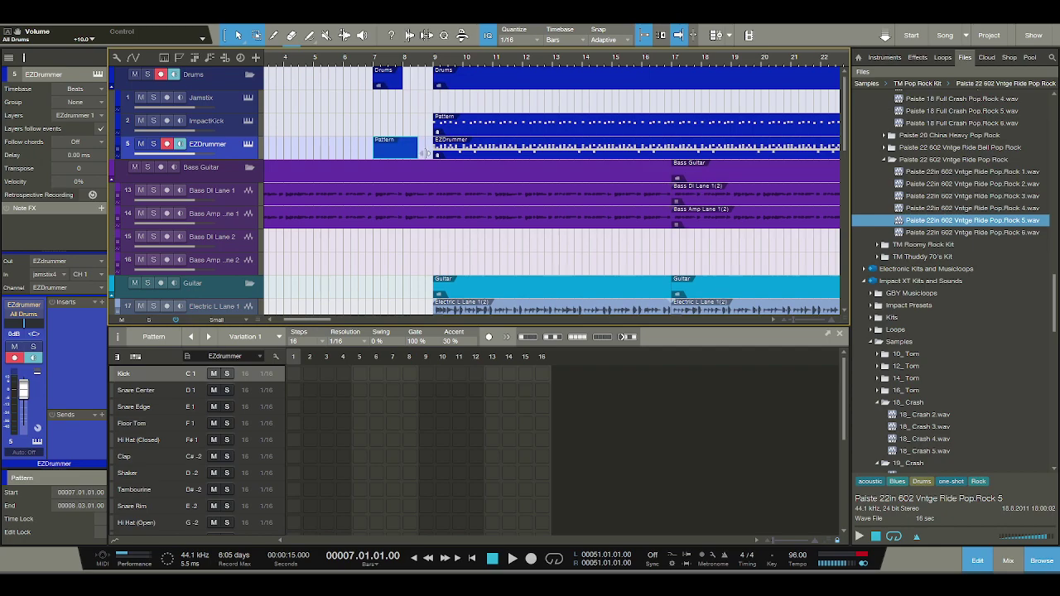
left_click_drag(422, 152, 434, 152)
- Enter kicks on steps 1, 5, 9 and 13 of the bar 7 pattern and play it
left_click(293, 373)
left_click(360, 373)
left_click(426, 374)
left_click(492, 373)
key("space")
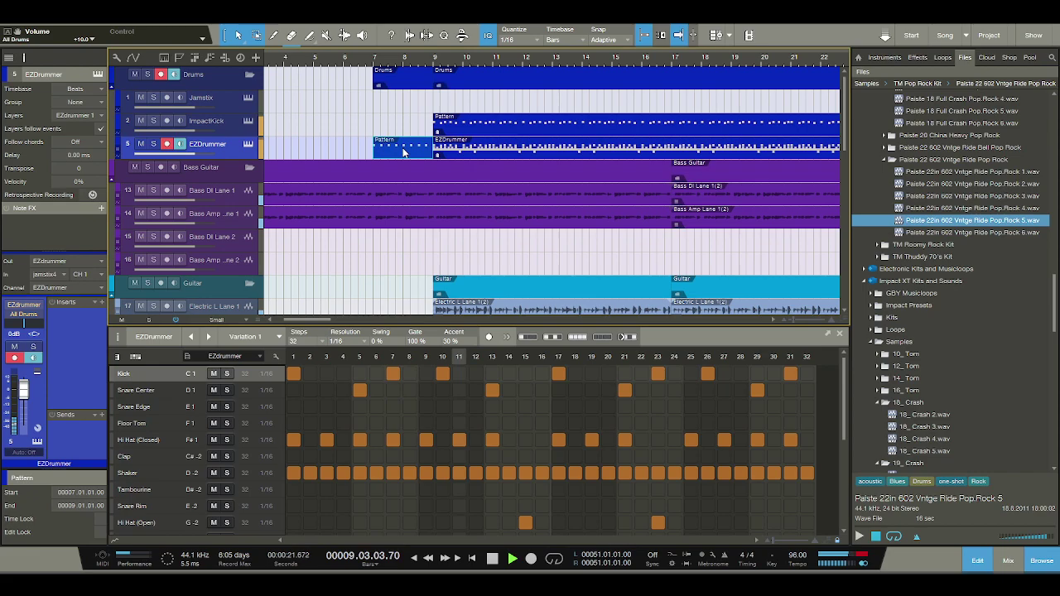
- Add kicks on steps 17, 21, 25 and 29, keep the pattern at 32 steps without the kicks beyond that, and audition it
key("space")
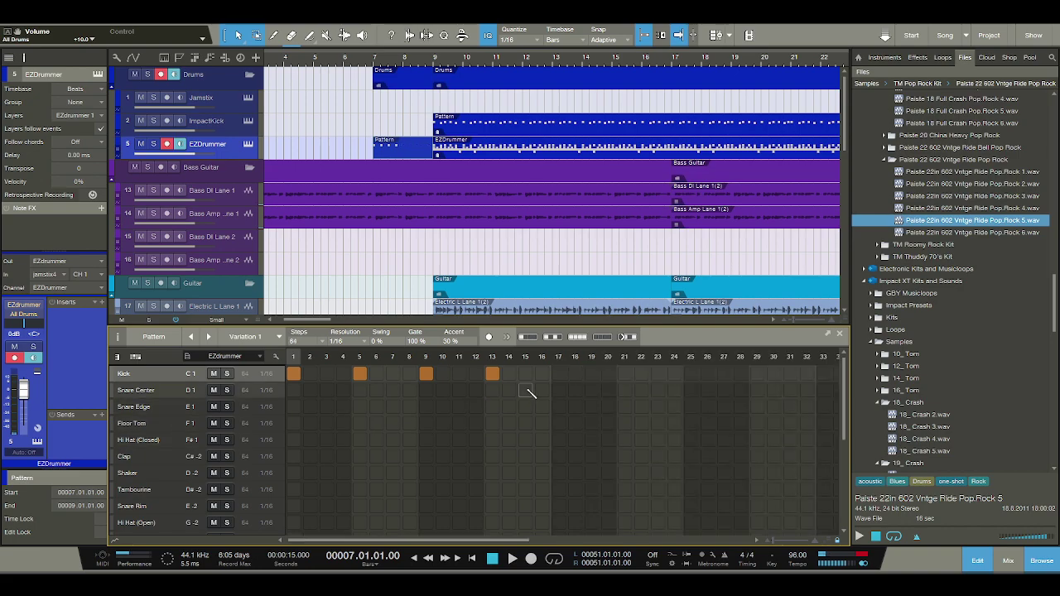
left_click(559, 374)
left_click(624, 374)
left_click(691, 374)
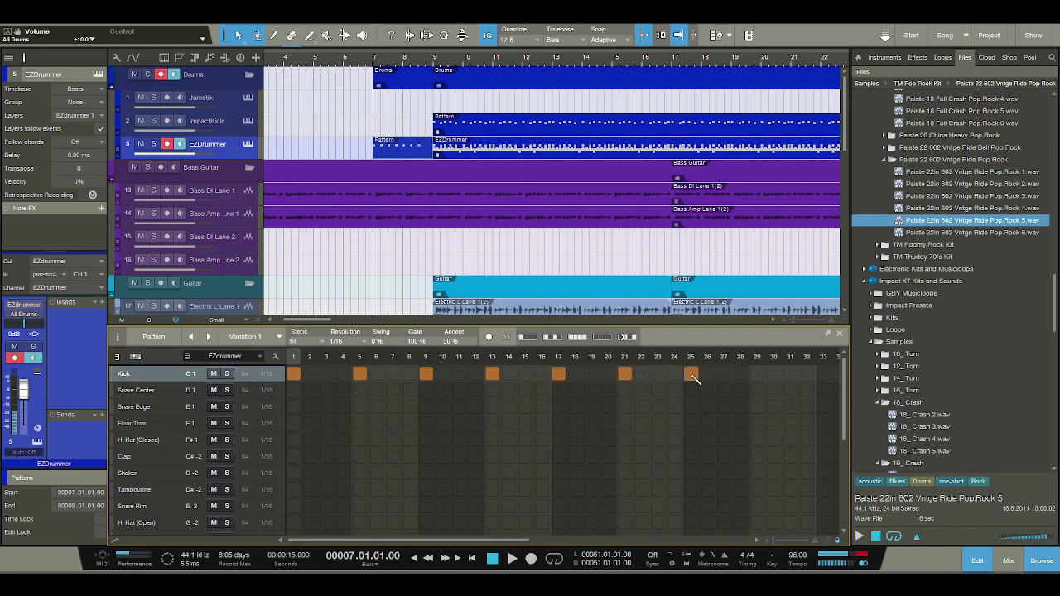
left_click_drag(505, 540, 646, 540)
left_click(486, 374)
left_click(557, 375)
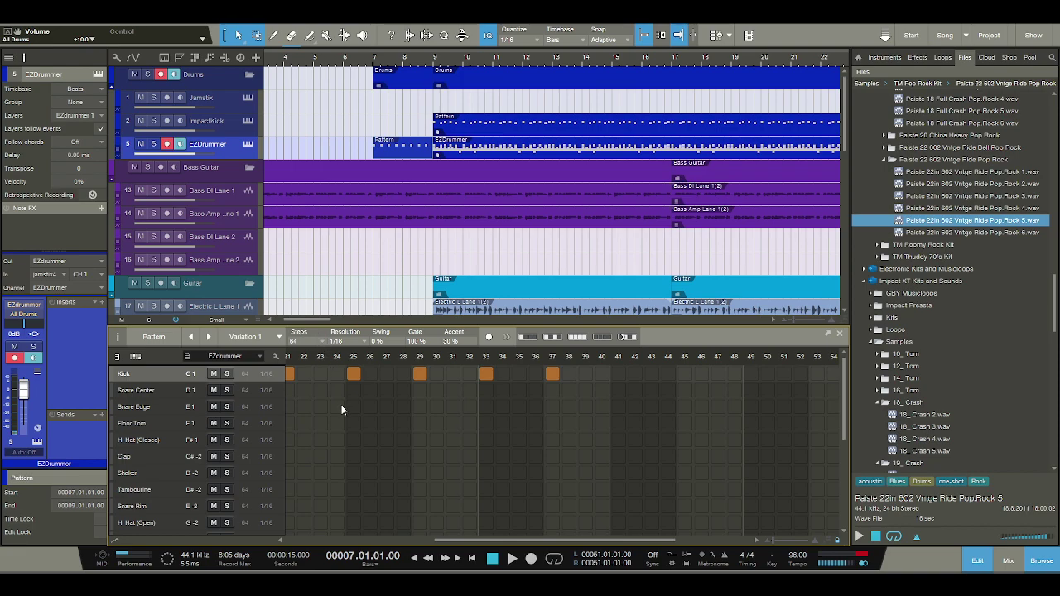
key("ctrl+z")
key("ctrl+z")
key("ctrl+z")
key("space")
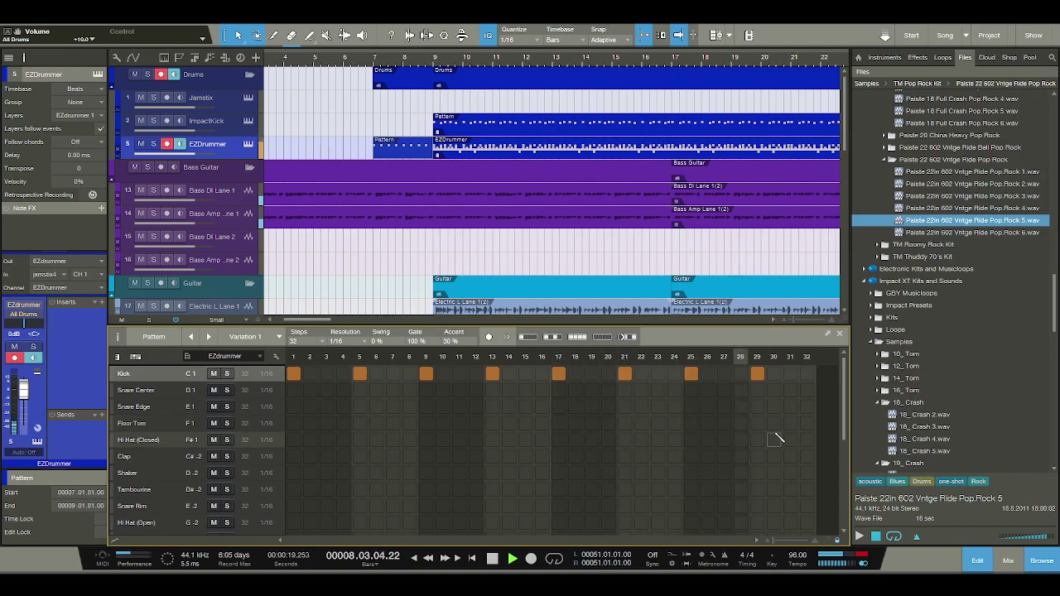
- Add a Snare Center hit on step 31 of the bar 7 pattern and audition it
key("space")
left_click(790, 406)
left_click(790, 390)
left_click(791, 406)
key("space")
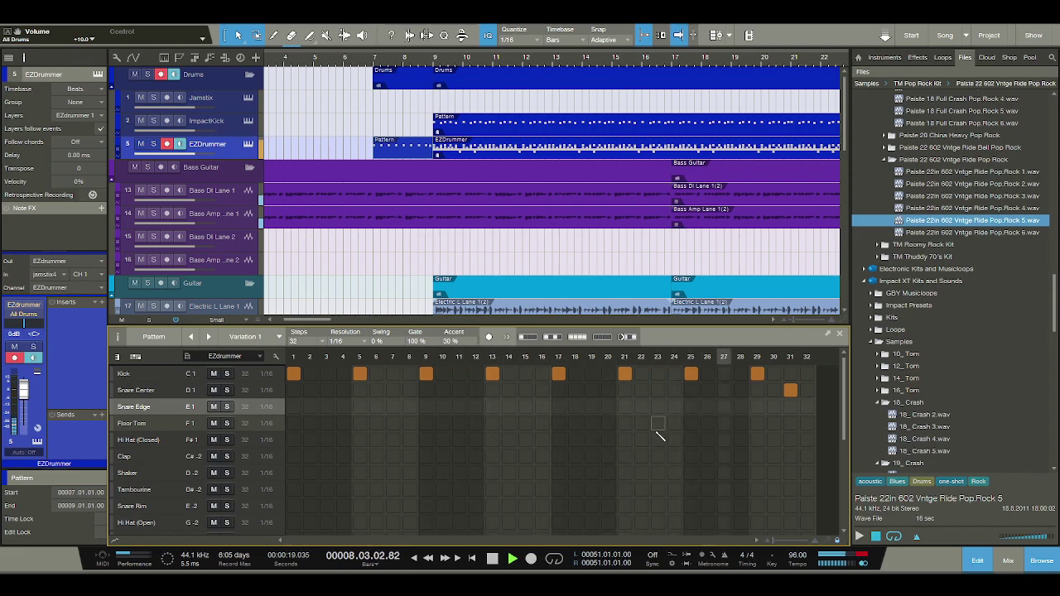
- Add a Snare Edge hit on step 11 of the bar 7 pattern and play it from bar 7
key("space")
left_click(406, 148)
left_click(458, 406)
key("space")
left_click(459, 405)
key("space")
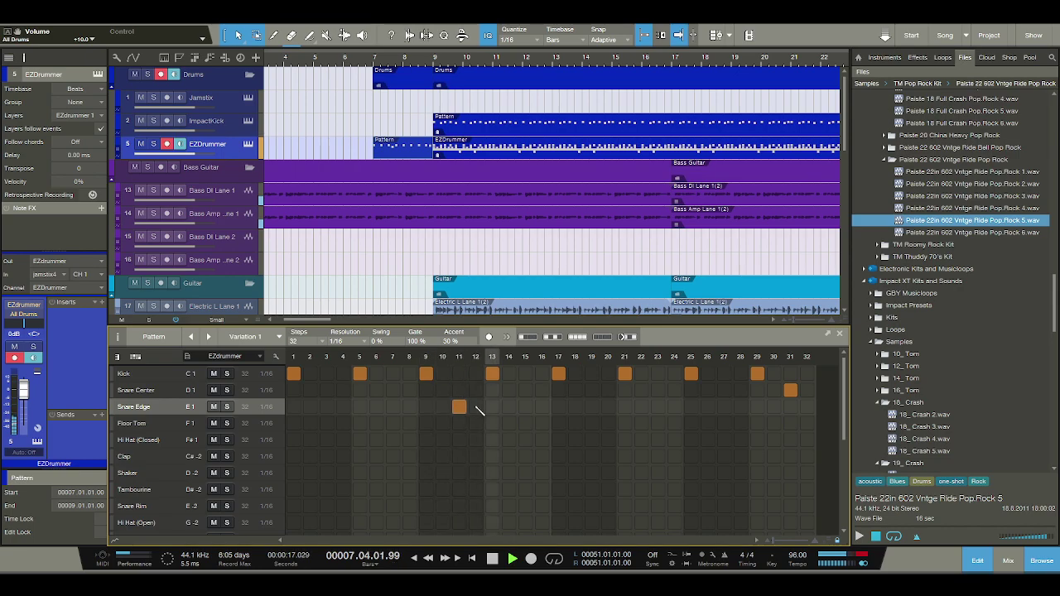
- Add a Snare Edge hit on step 23 instead of step 19 and listen to the build-up into bar 9
left_click(592, 406)
key("space")
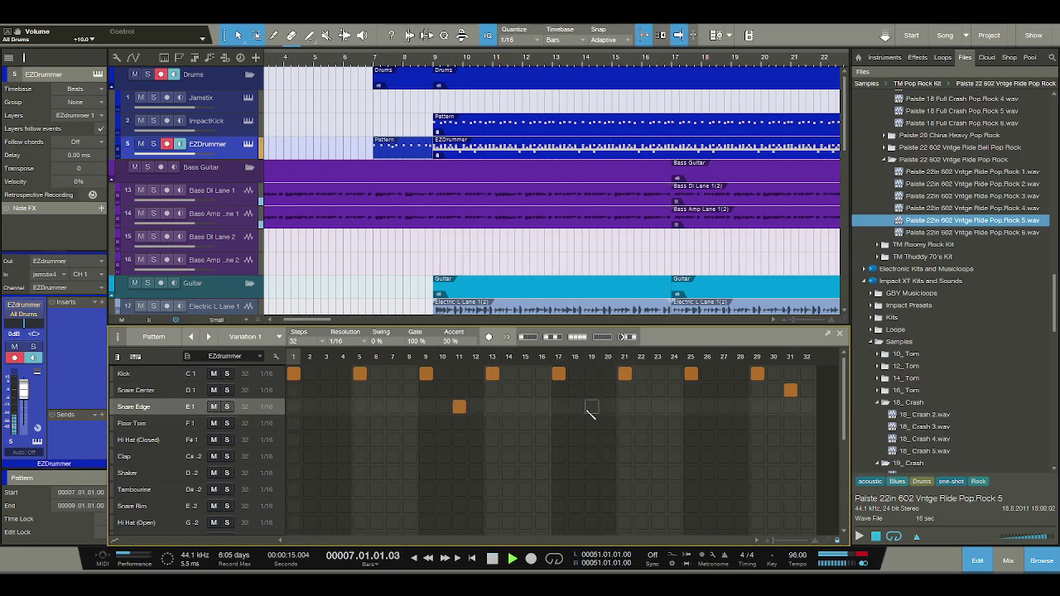
key("space")
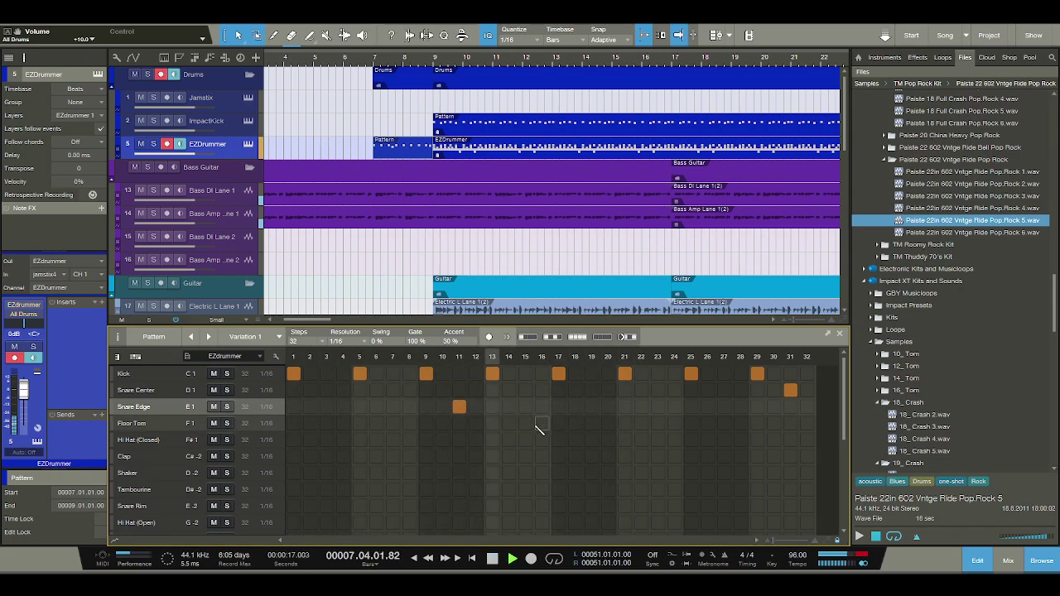
left_click(657, 406)
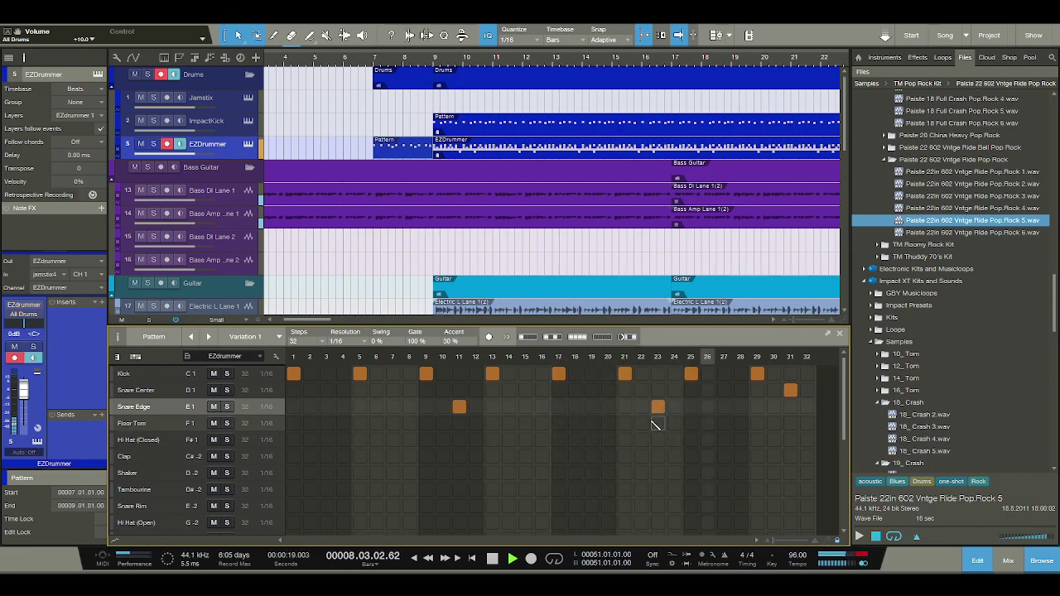
key("space")
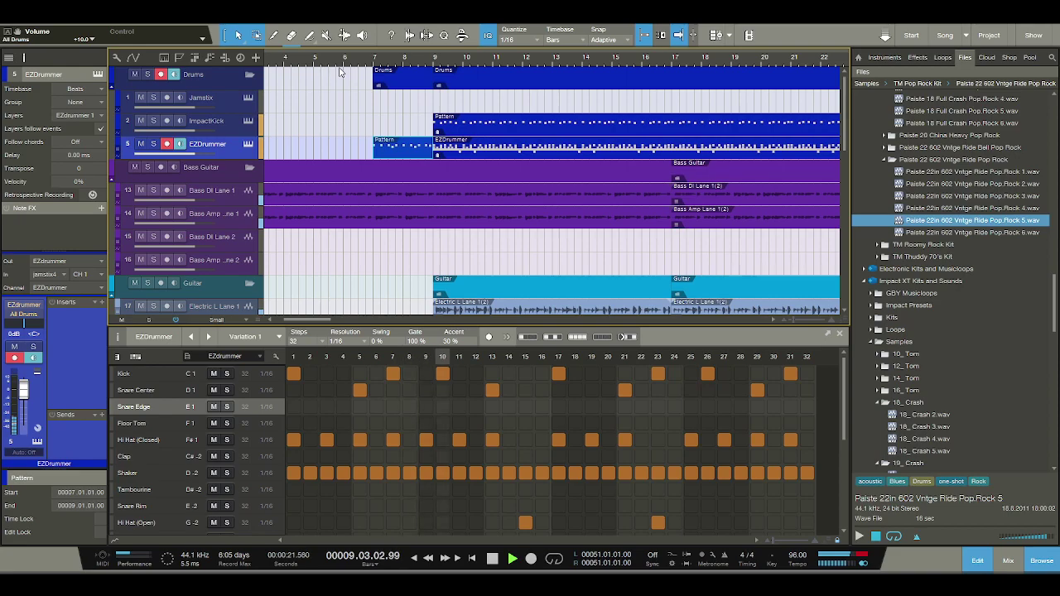
- Move theRiser_x64 clip on track 48 back to span bar 8 to bar 9 and play the transition
scroll(405, 101, "down", 15)
key("space")
left_click_drag(437, 241, 406, 238)
scroll(410, 239, "up", 3)
scroll(410, 239, "up", 3)
scroll(409, 240, "down", 5)
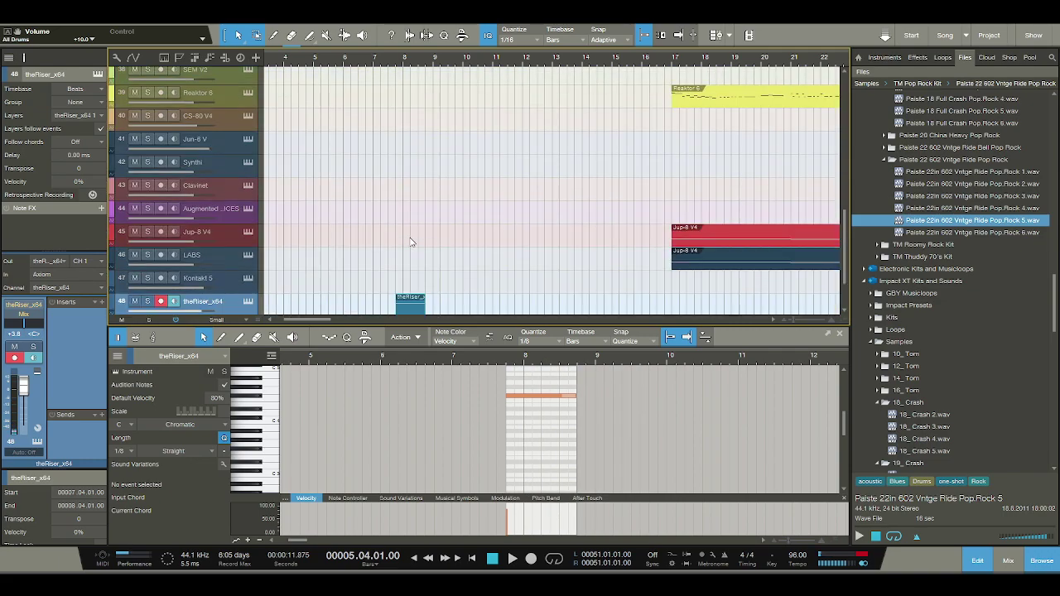
left_click_drag(420, 310, 427, 310)
key("space")
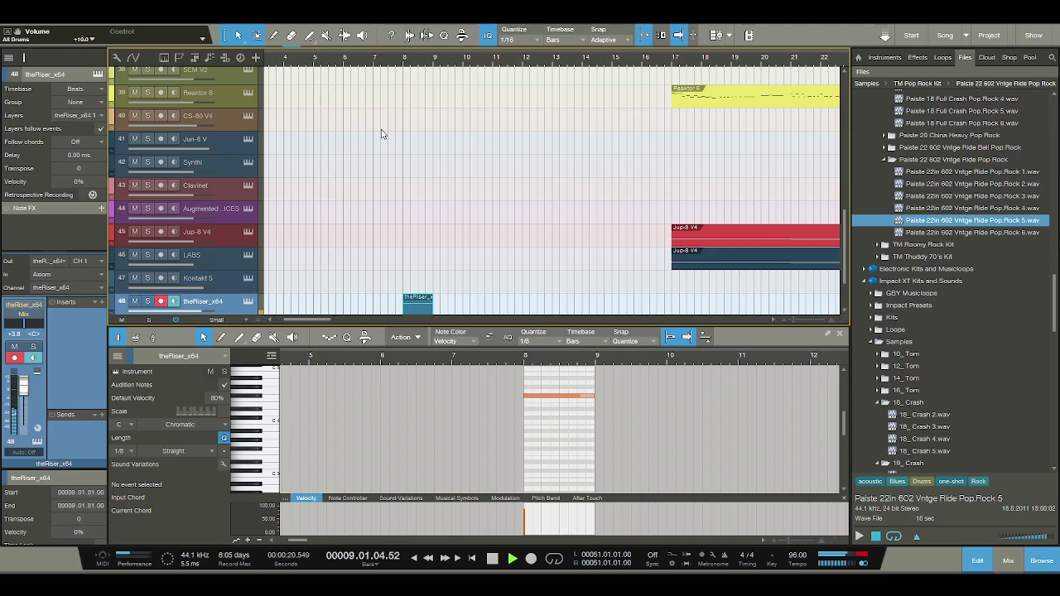
scroll(381, 133, "up", 10)
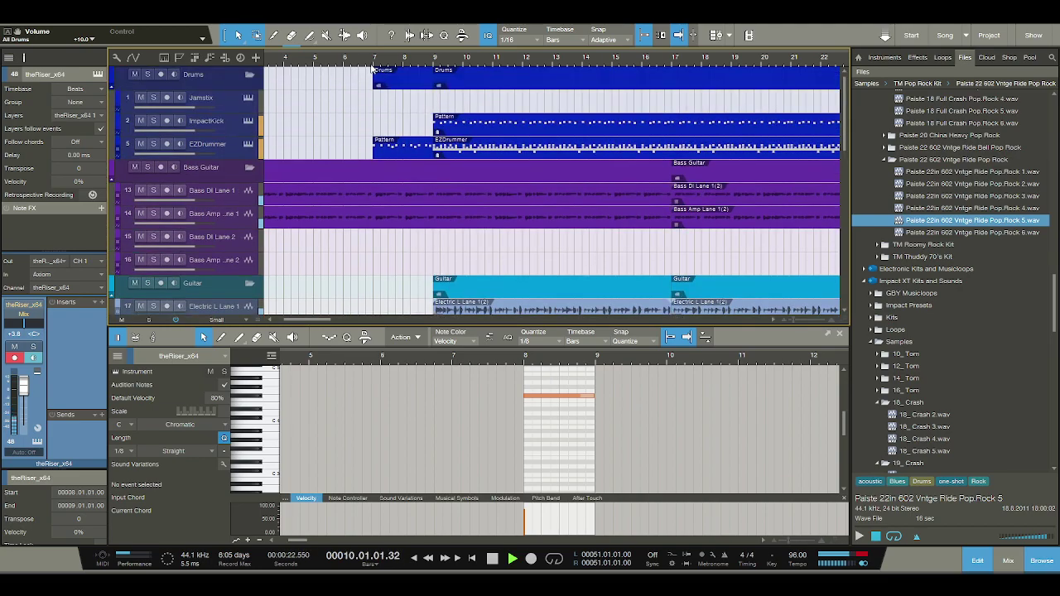
- Add Snare Center hits on steps 27 and 28 of the bar 7 EZDrummer pattern, shift the last kick to step 30 and last snare to 32
double_click(397, 145)
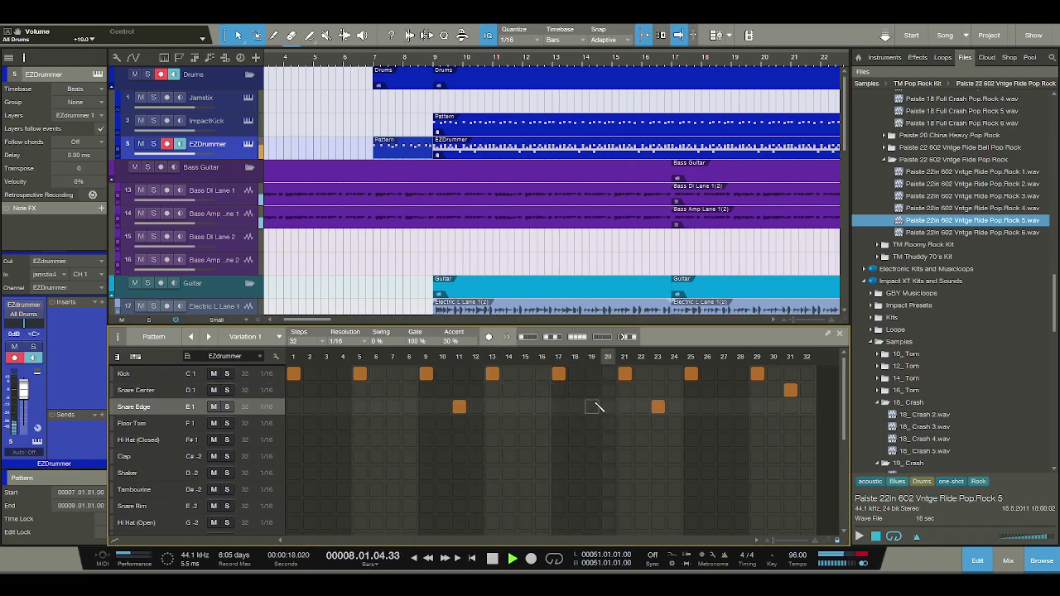
left_click_drag(724, 390, 740, 391)
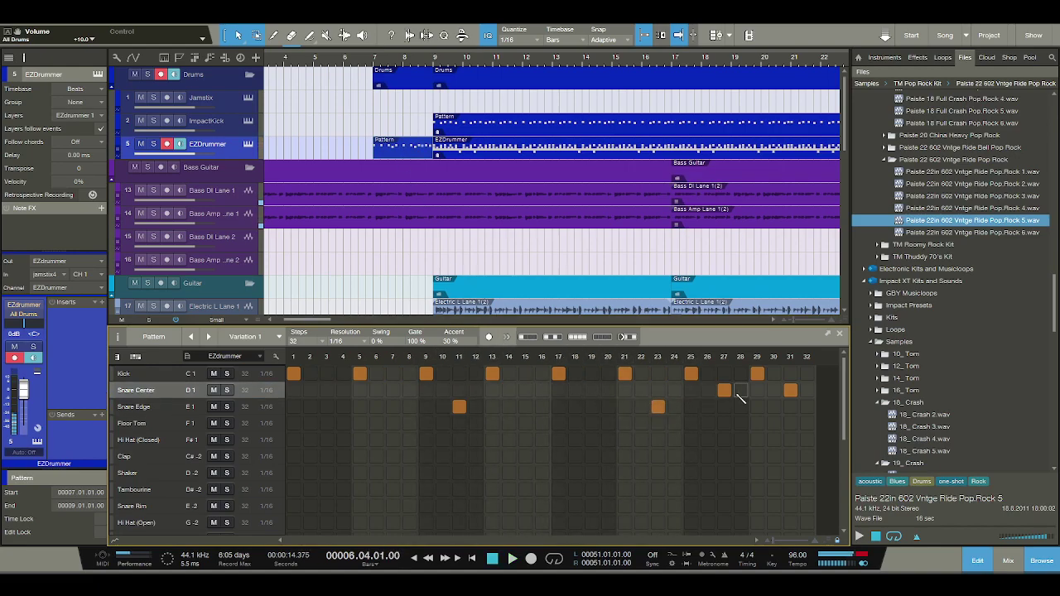
left_click(757, 373)
left_click(773, 374)
left_click(790, 390)
left_click(807, 390)
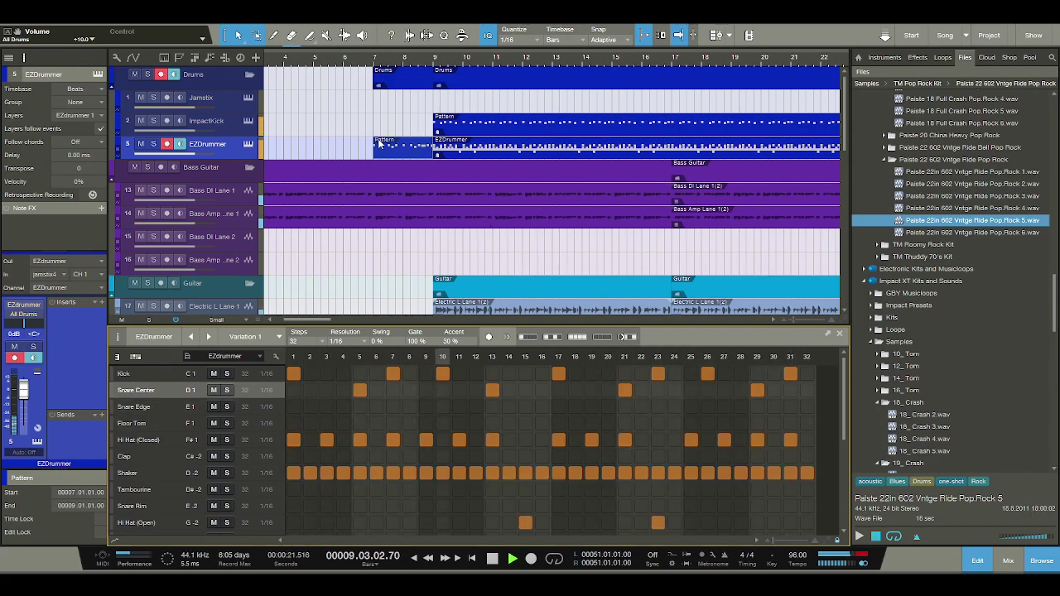
left_click(375, 72)
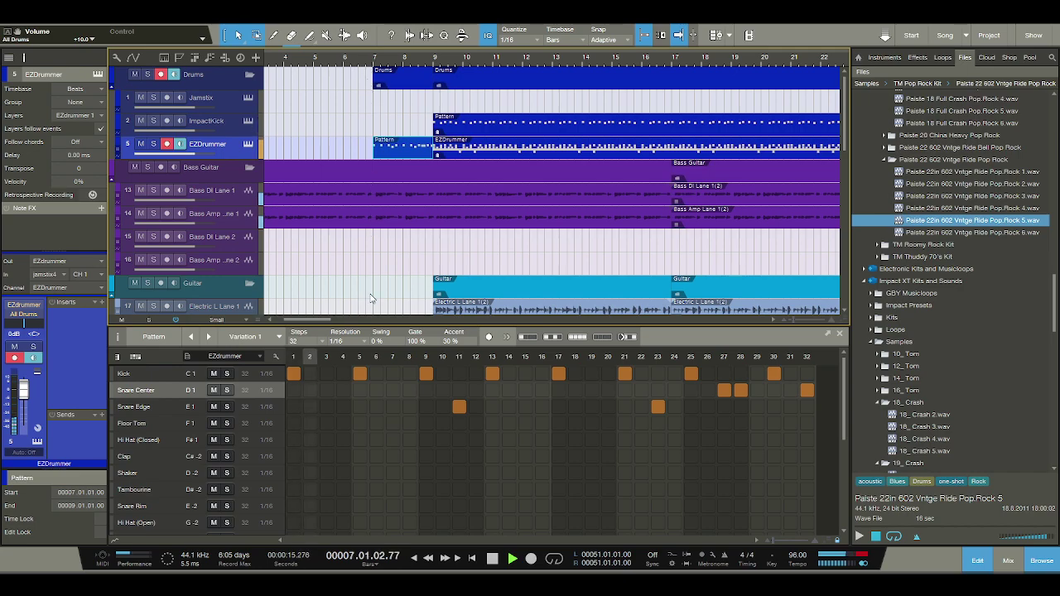
- Replace the Snare Edge hit on step 11 with Snare Center hits on steps 11 and 12, and add another on step 16
left_click(525, 392)
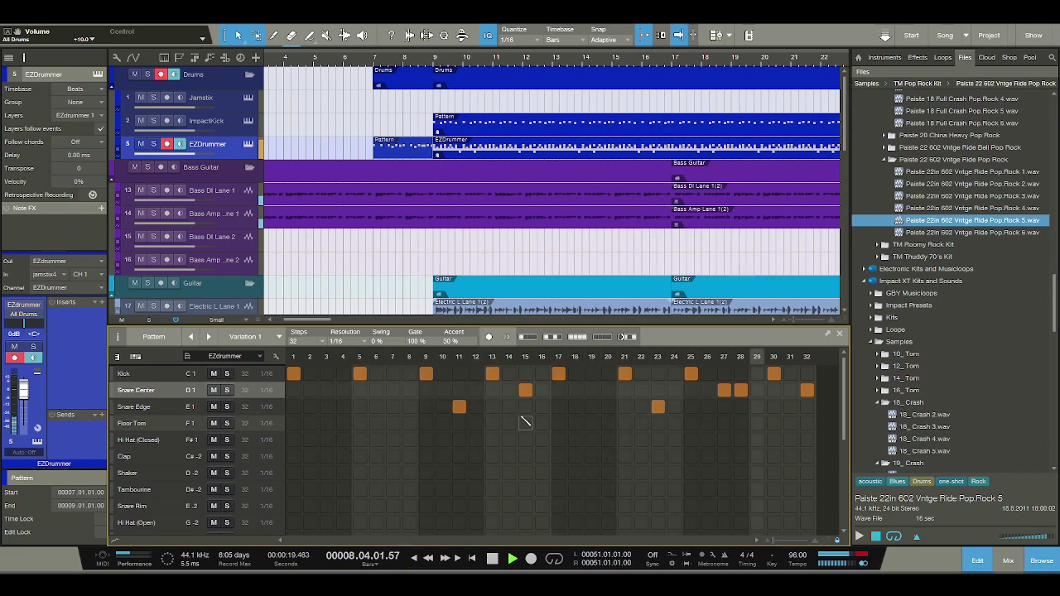
key("space")
left_click(372, 62)
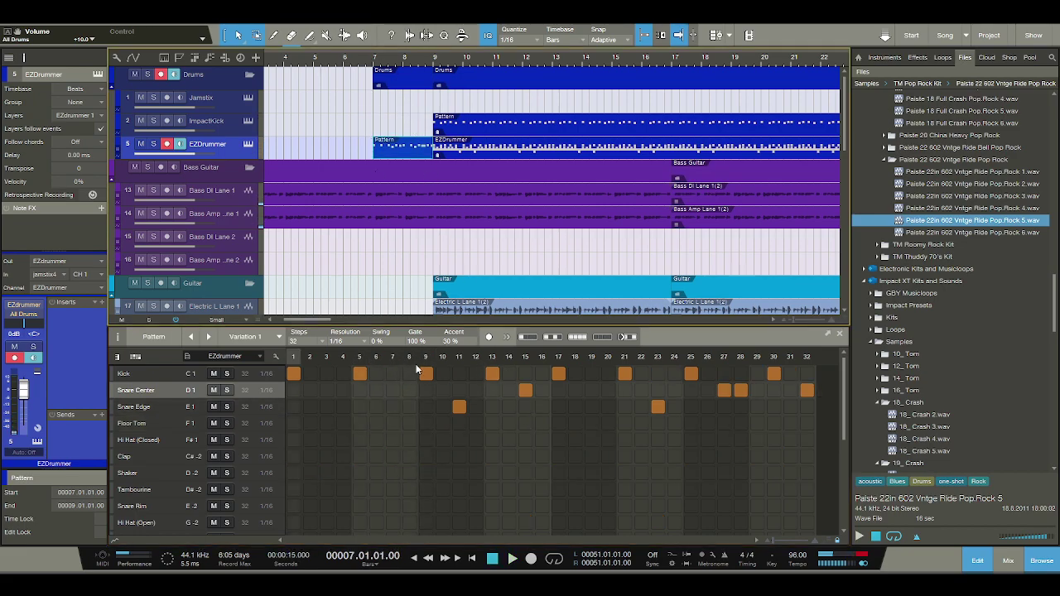
key("space")
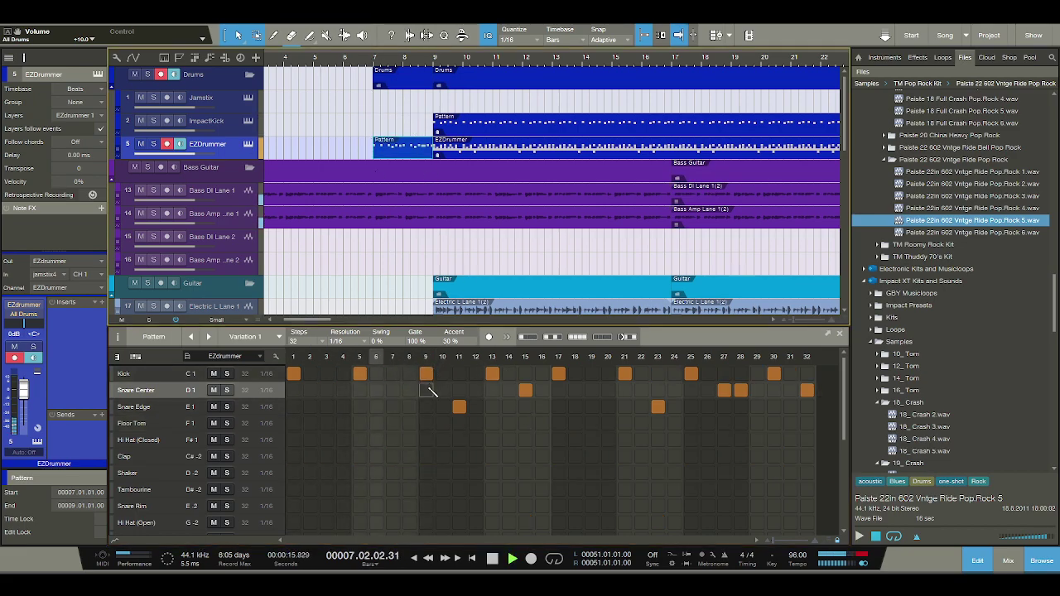
key("space")
left_click(463, 406)
left_click(460, 392)
left_click(476, 393)
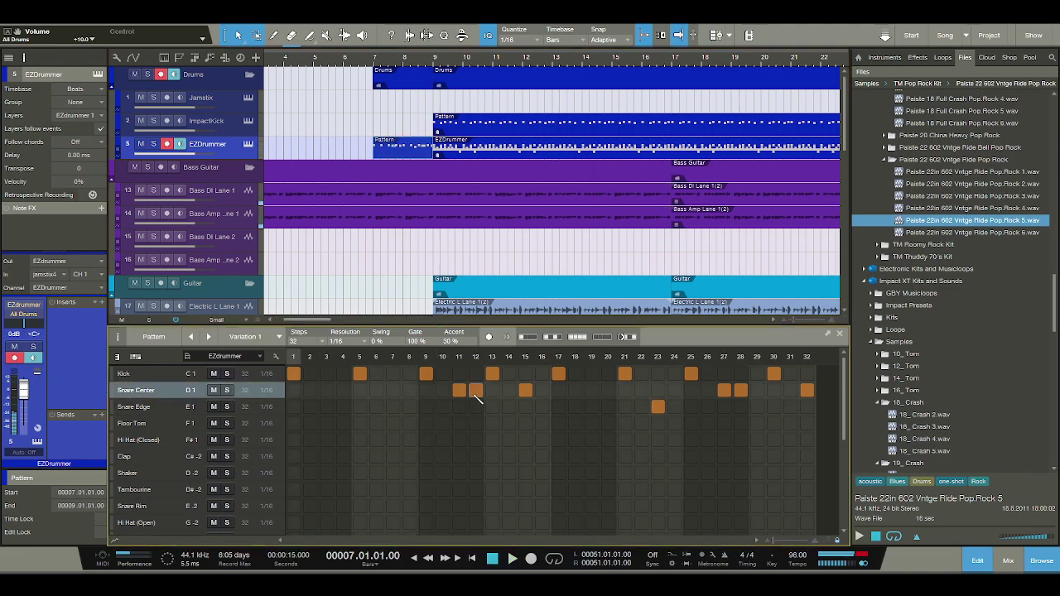
left_click(542, 392)
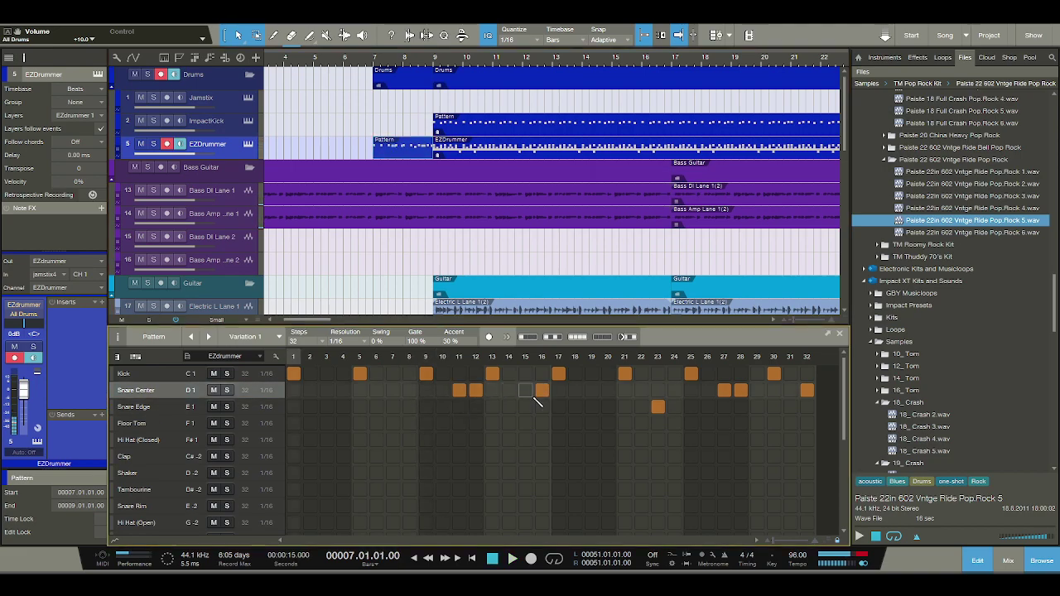
- Try a Snare Edge hit on step 7 and move the step 23 hit to step 22, then remove both hits
left_click(393, 407)
key("space")
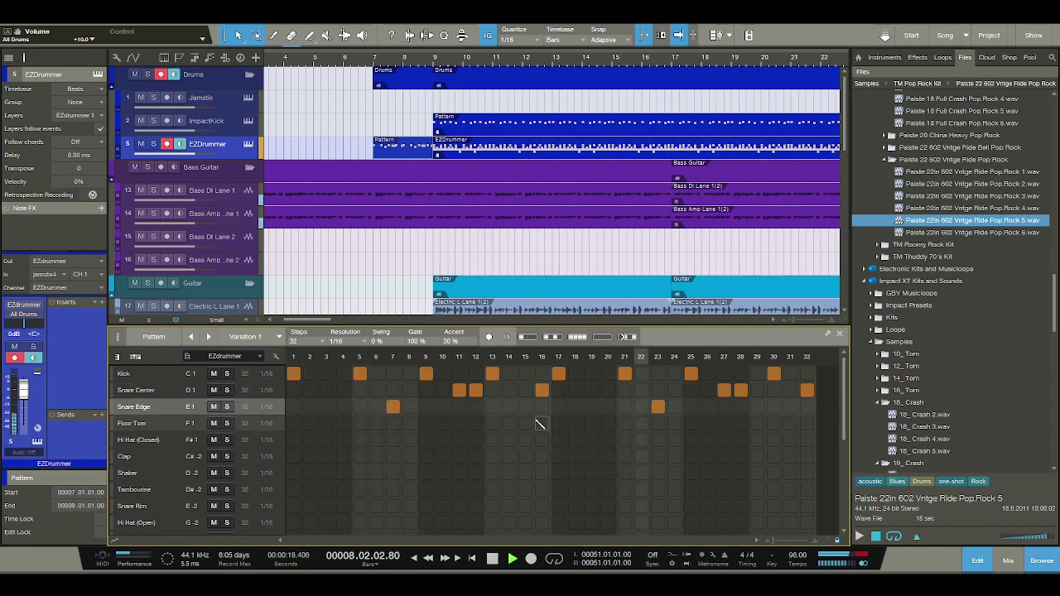
left_click(658, 407)
left_click(641, 407)
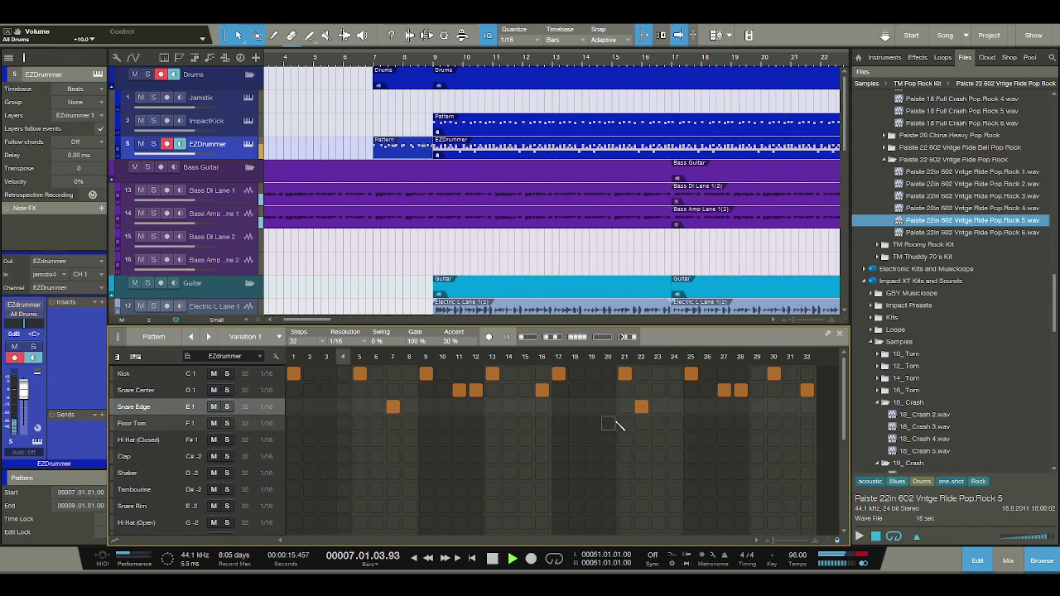
left_click(394, 406)
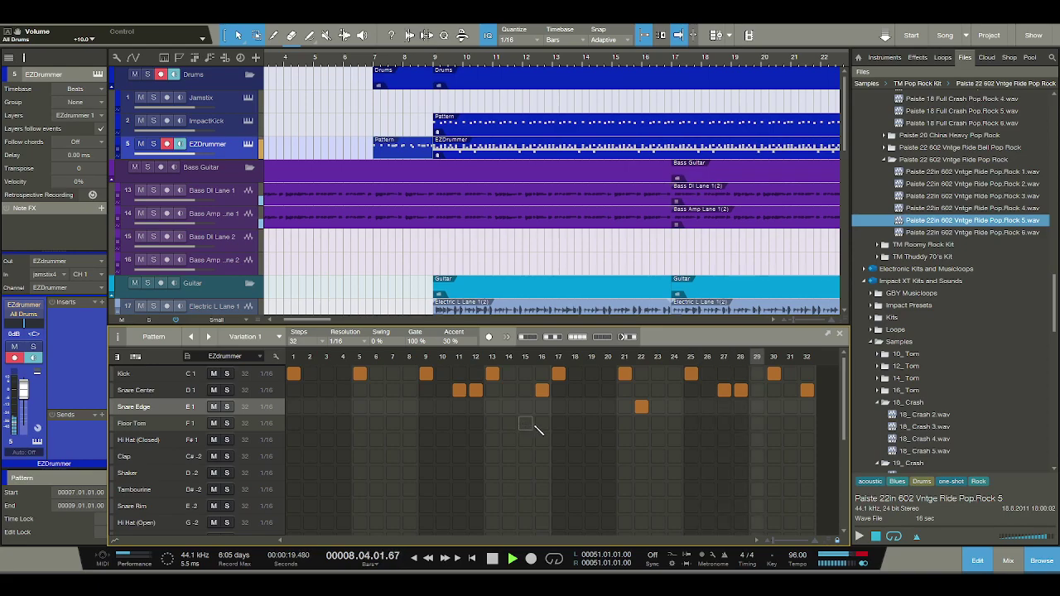
left_click(642, 407)
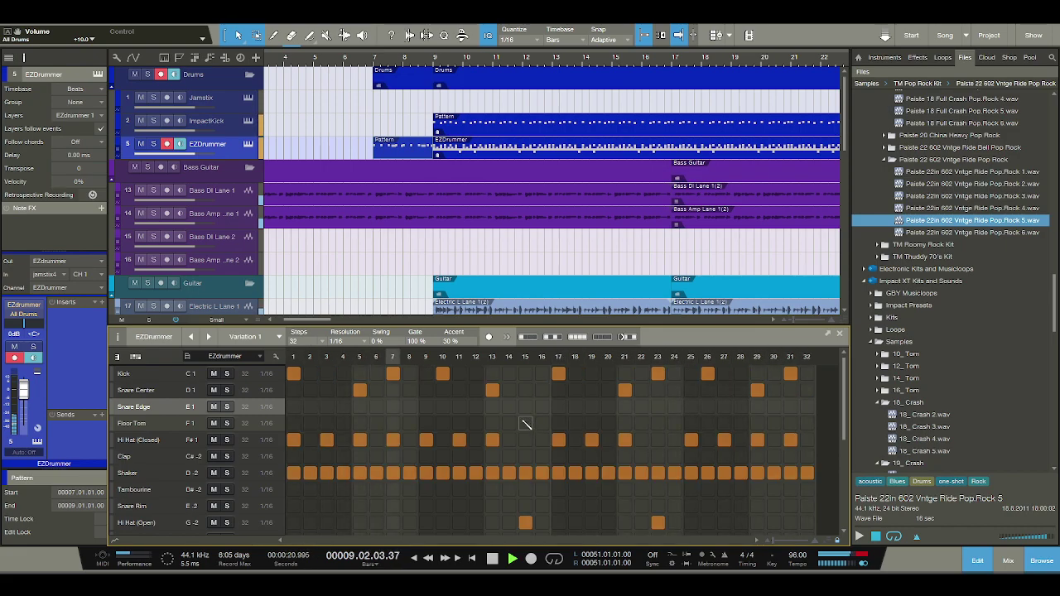
- Trim the start of the EZDrummer build-up pattern from bar 7 to bar 8 and audition the transition
left_click(377, 150)
left_click_drag(377, 149, 403, 151)
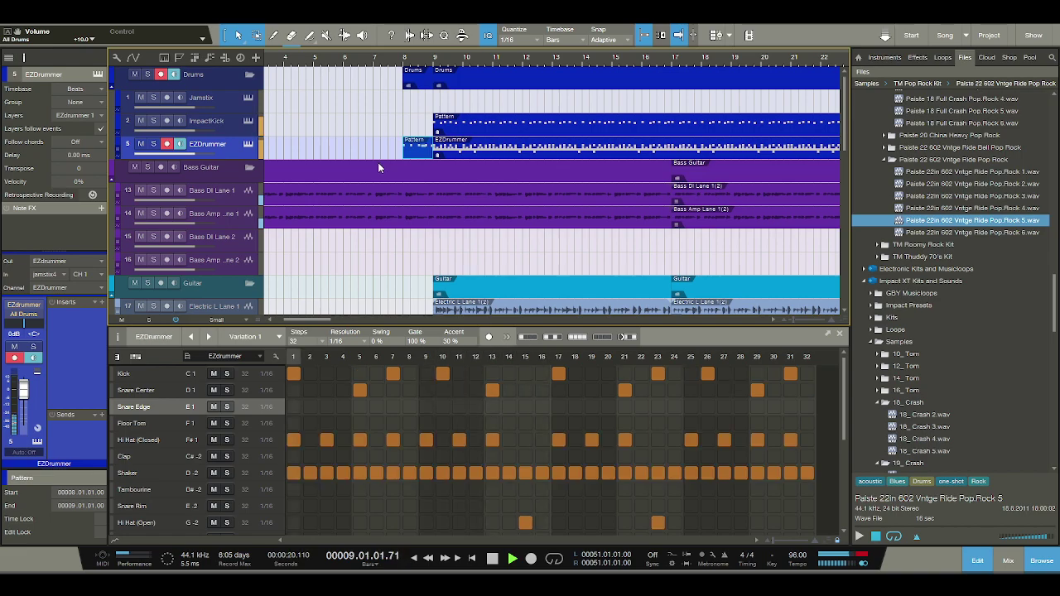
key("space")
- Create a 16-step pattern from bar 8 to bar 9 on the ImpactKick track with BD2-LNDRUM hits on steps 1 and 5
left_click(411, 149)
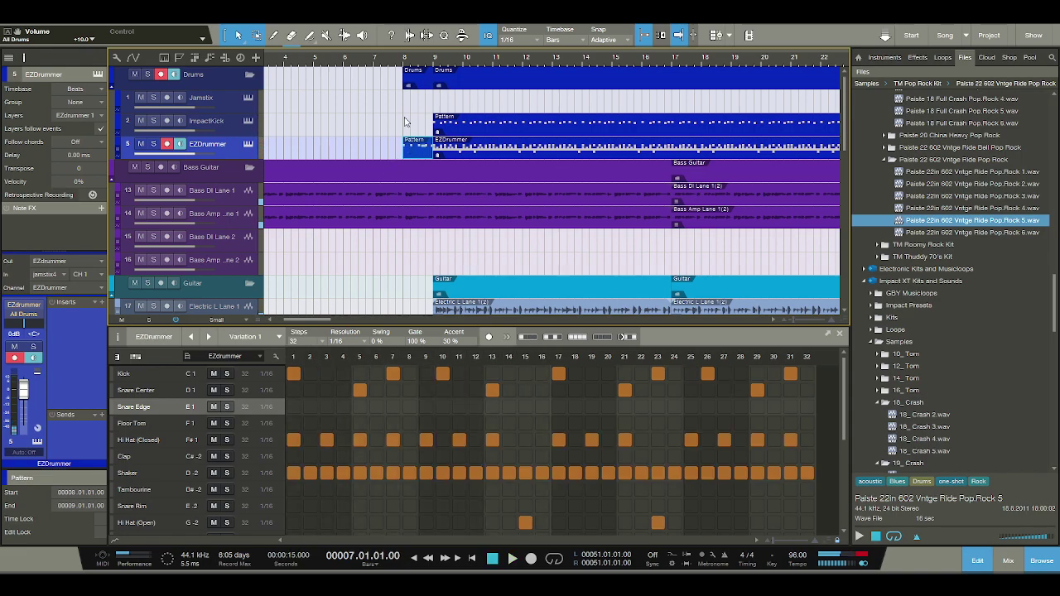
left_click(406, 126)
left_click(222, 122)
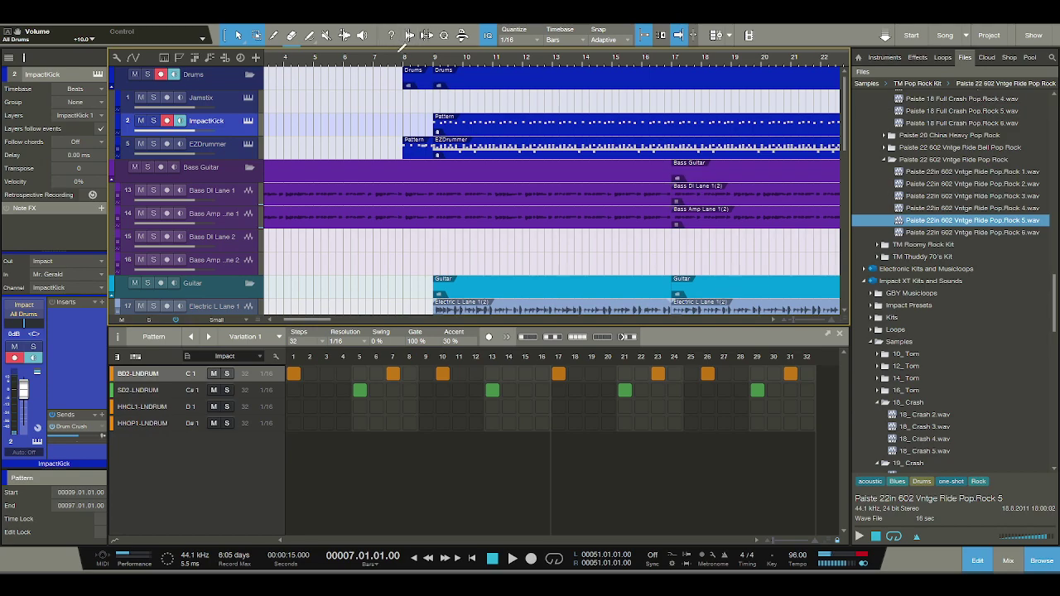
left_click(405, 63)
left_click_drag(413, 149, 417, 123)
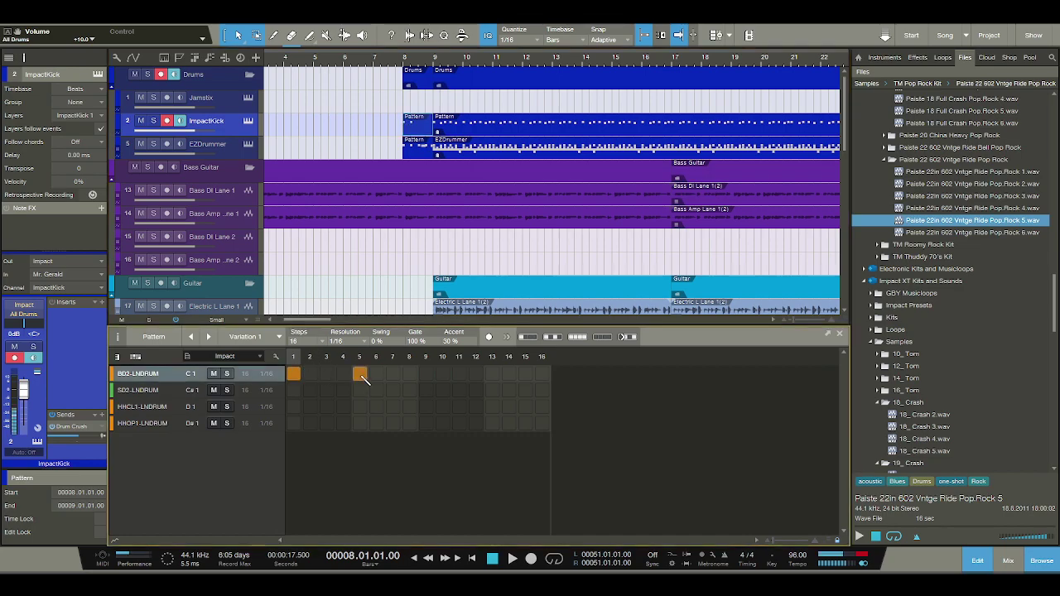
- Add BD2-LNDRUM hits on steps 9 and 13 and SD2-LNDRUM hits on steps 11, 12 and 16 of the ImpactKick pattern, then play it
left_click(423, 150)
left_click(424, 129)
left_click(425, 374)
left_click(459, 390)
left_click(475, 390)
left_click(492, 373)
left_click(424, 151)
left_click(418, 129)
left_click(541, 390)
key("space")
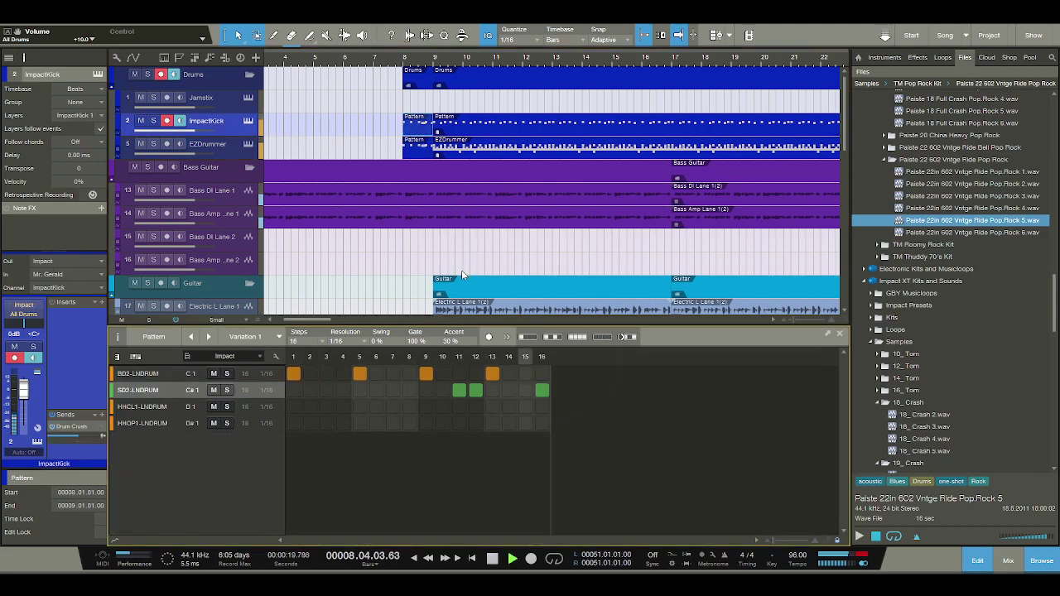
- Play the song from just before the bar 9 groove and review the guitar and synth tracks with the pattern editor closed
scroll(462, 274, "down", 2)
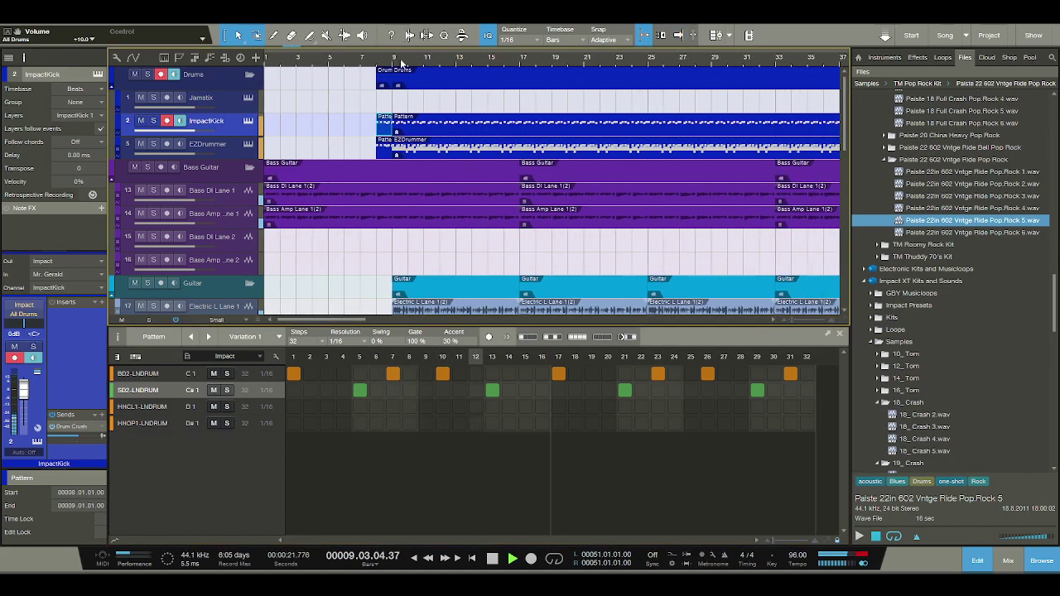
scroll(419, 186, "down", 2)
scroll(417, 185, "down", 8)
left_click(492, 558)
left_click(492, 558)
left_click(512, 559)
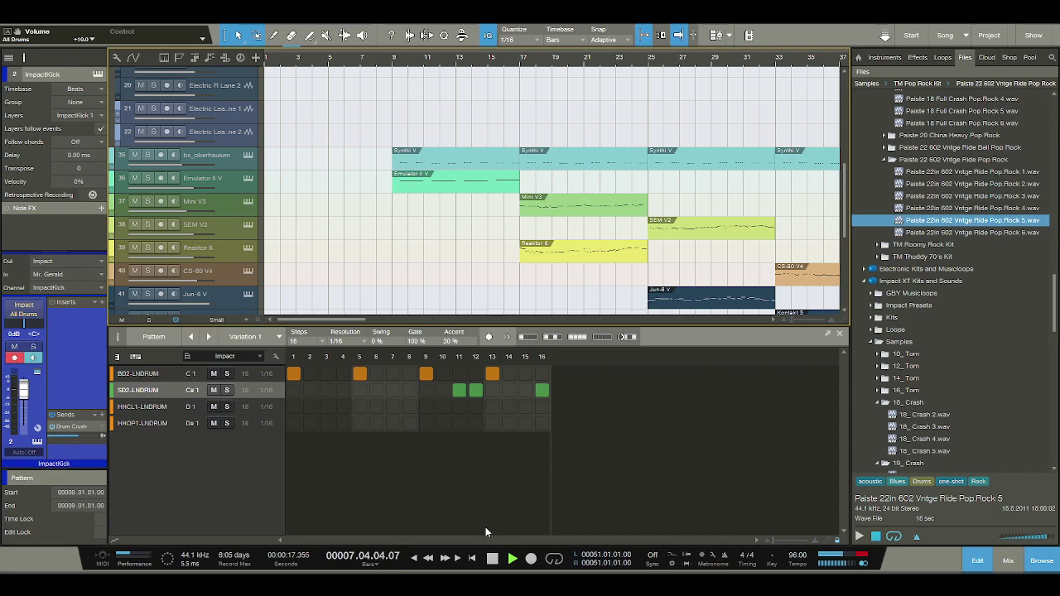
scroll(448, 247, "up", 3)
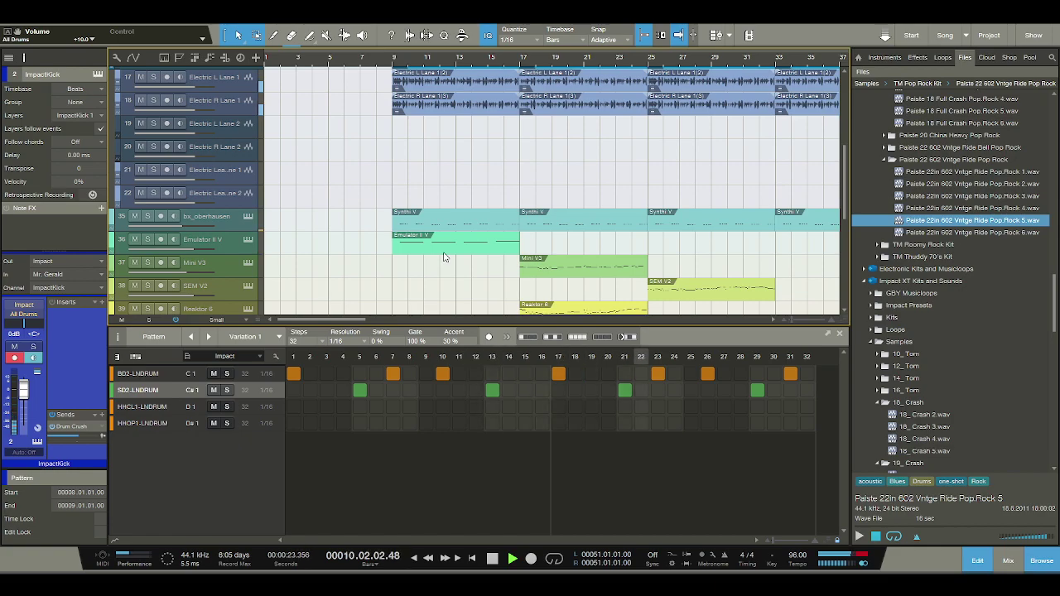
scroll(444, 257, "up", 1)
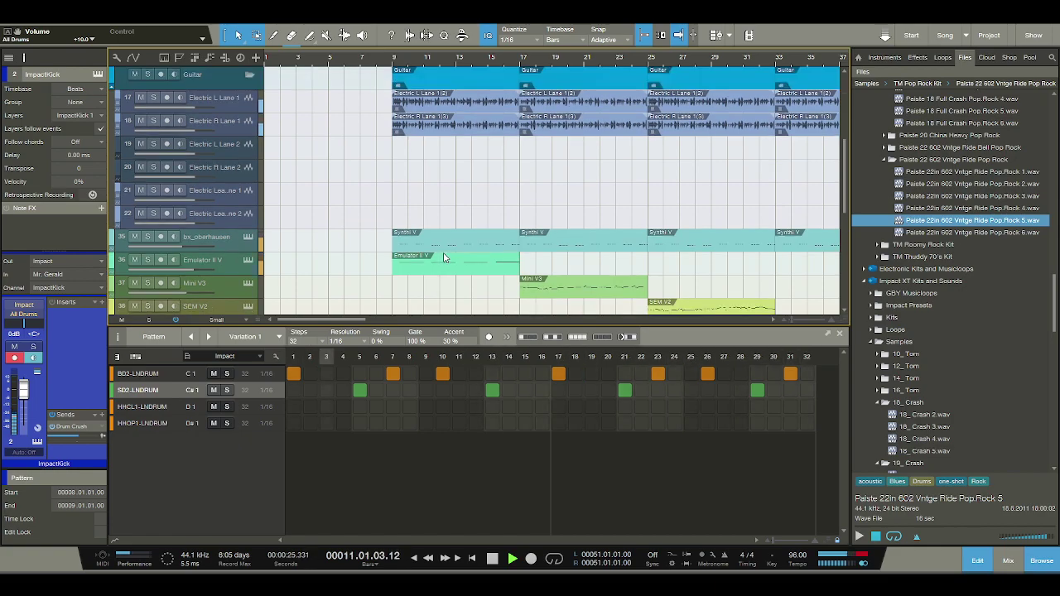
scroll(443, 257, "down", 3)
scroll(497, 62, "right", 1)
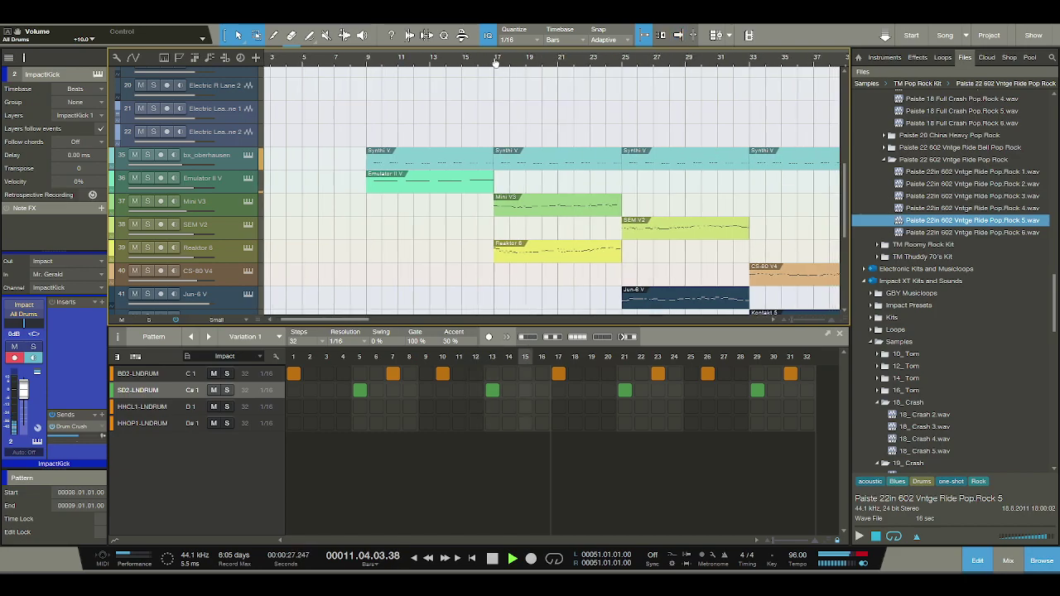
left_click_drag(497, 62, 475, 57)
scroll(544, 197, "down", 5)
scroll(456, 160, "up", 1)
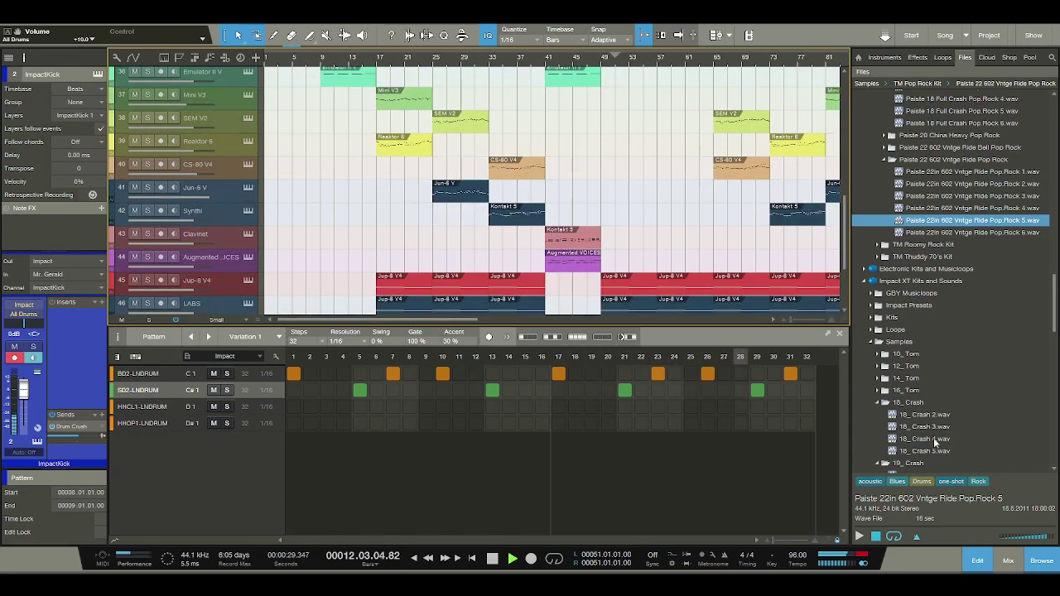
left_click(977, 561)
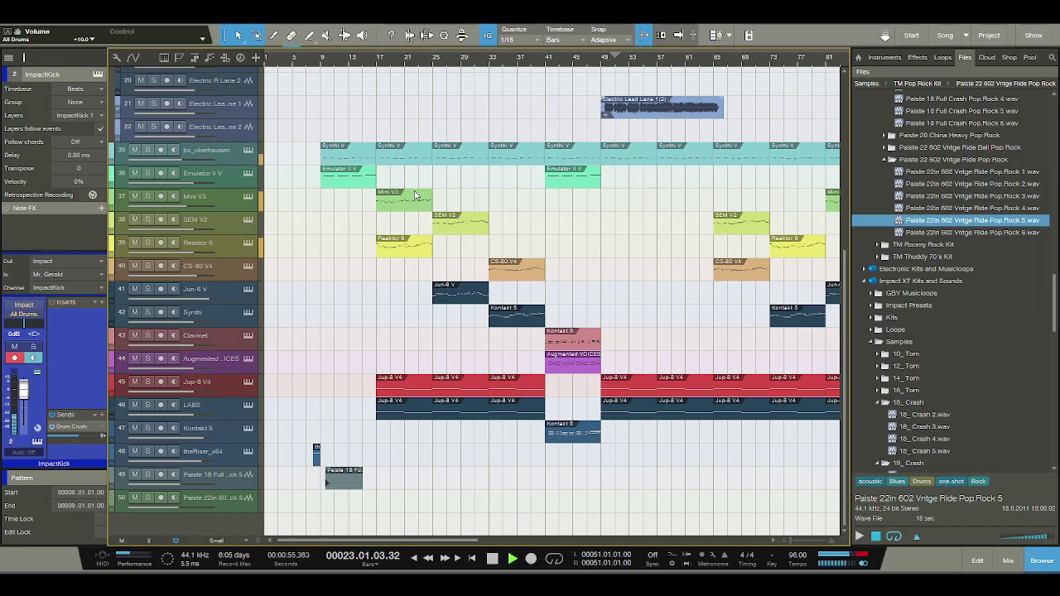
- Add a Delay send to the Mini V3, SEM V2, CS-80 V4 and Synthi tracks
left_click(232, 199)
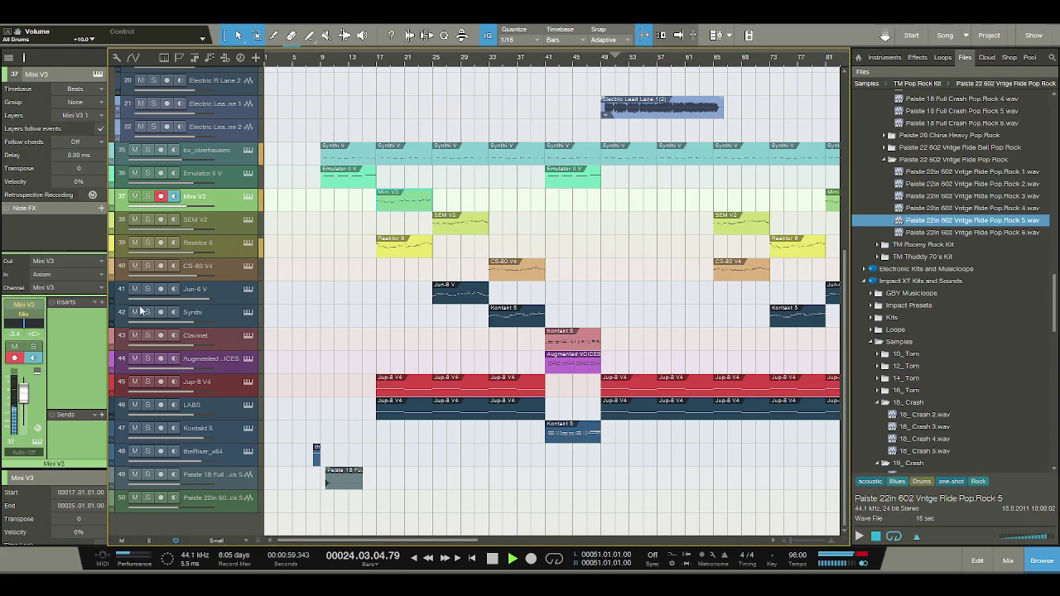
left_click(230, 223)
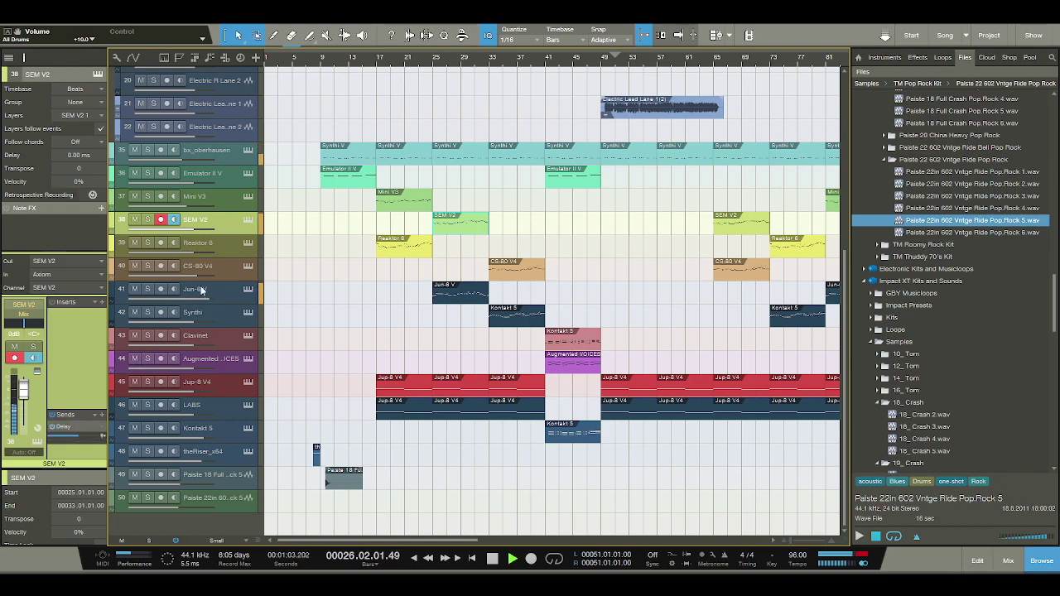
left_click(226, 273)
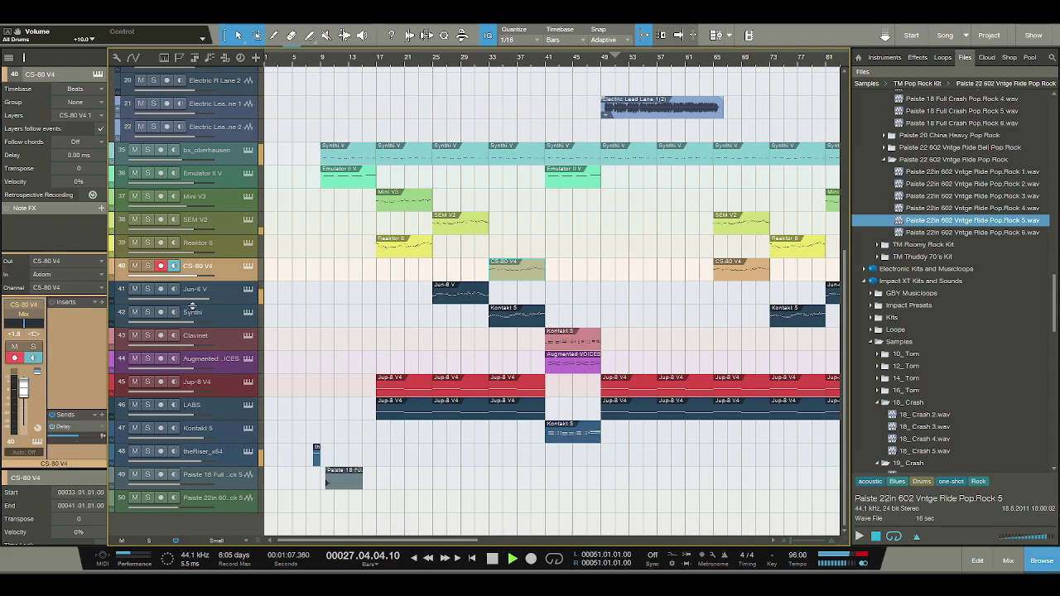
left_click(225, 298)
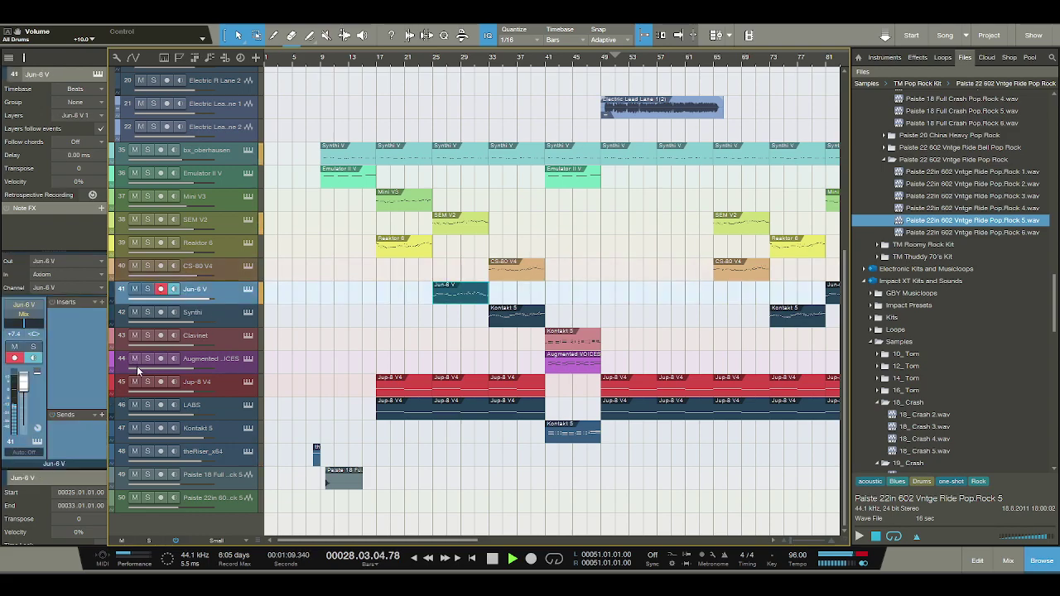
key("Down")
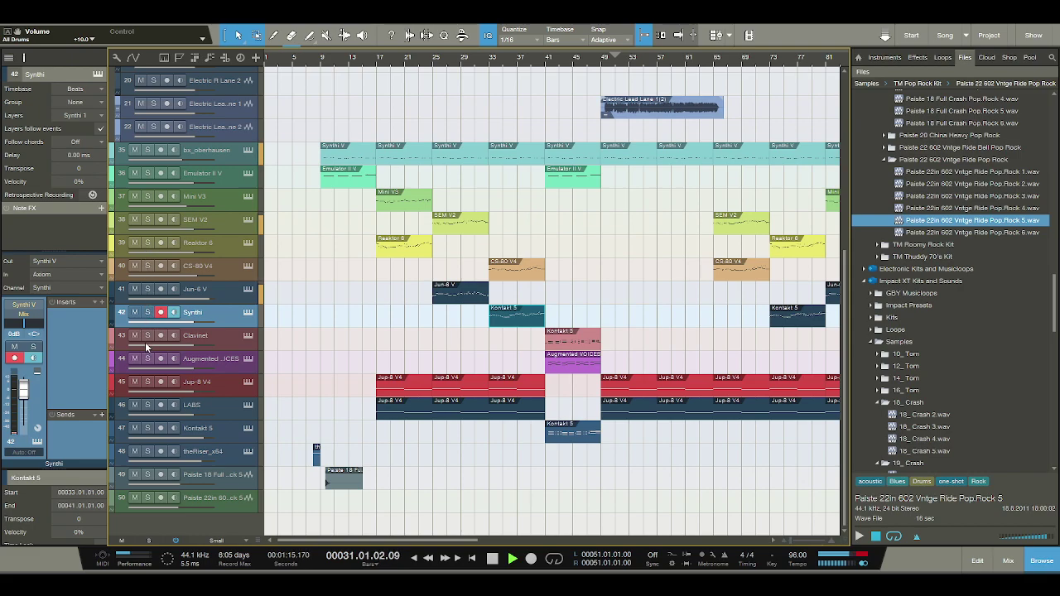
- Raise the Delay FX channel's volume to -6.9 dB in the mixer and return to the arrangement
left_click(1008, 561)
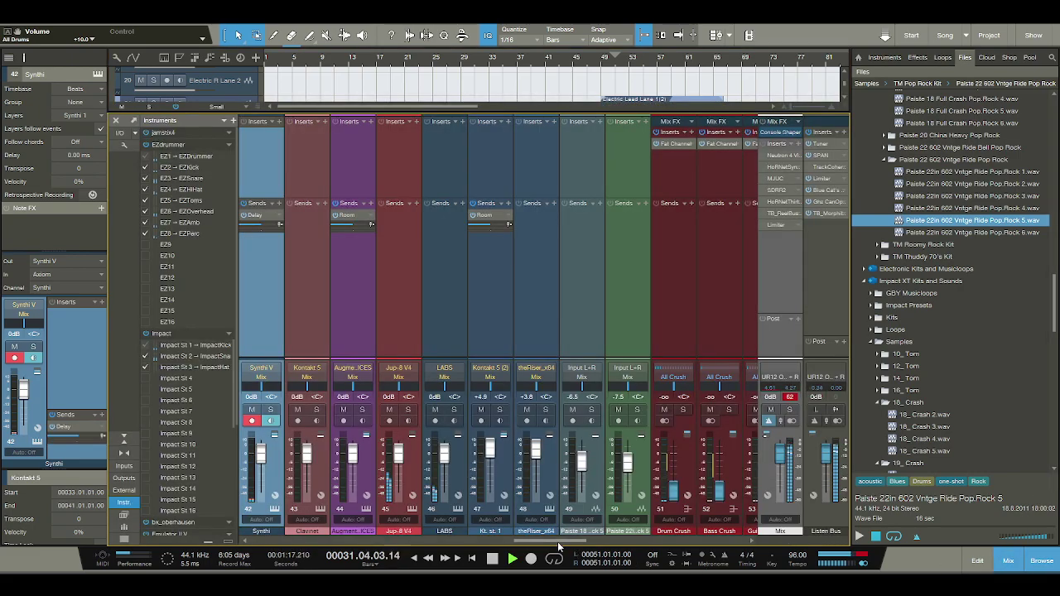
scroll(461, 208, "left", 10)
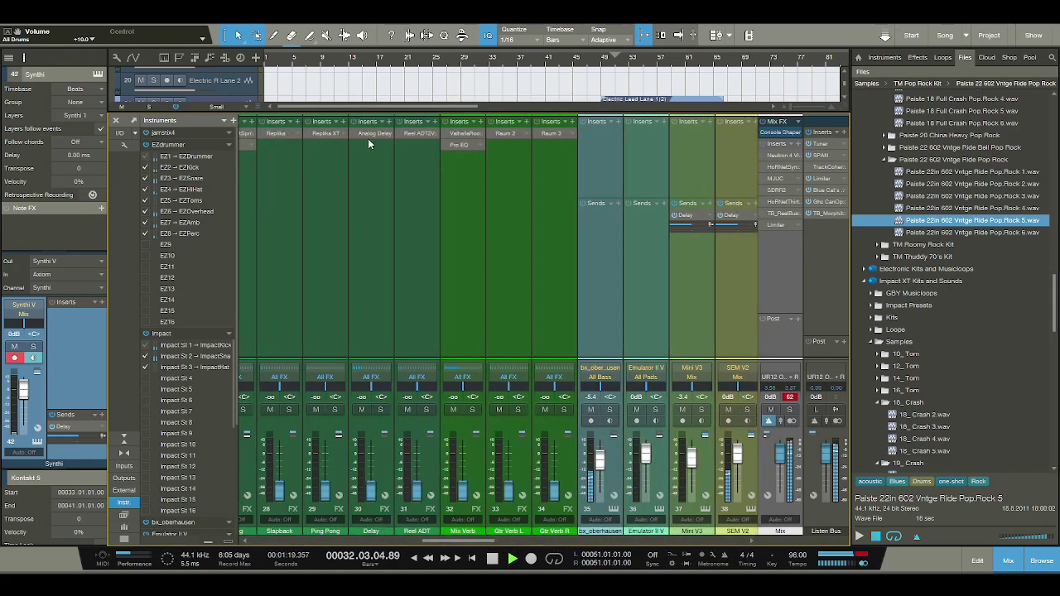
left_click(369, 144)
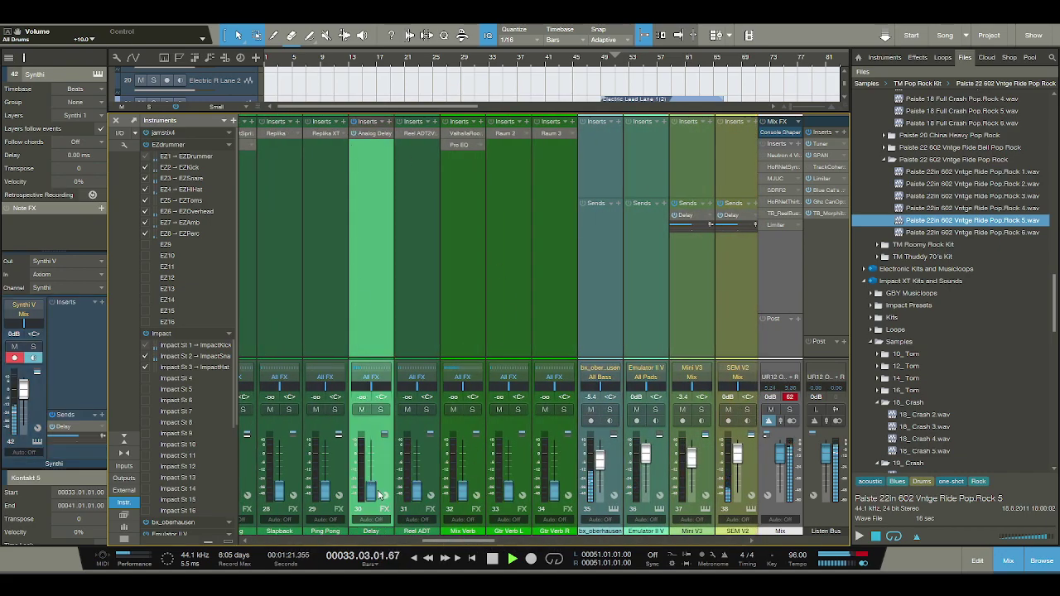
left_click_drag(375, 491, 375, 466)
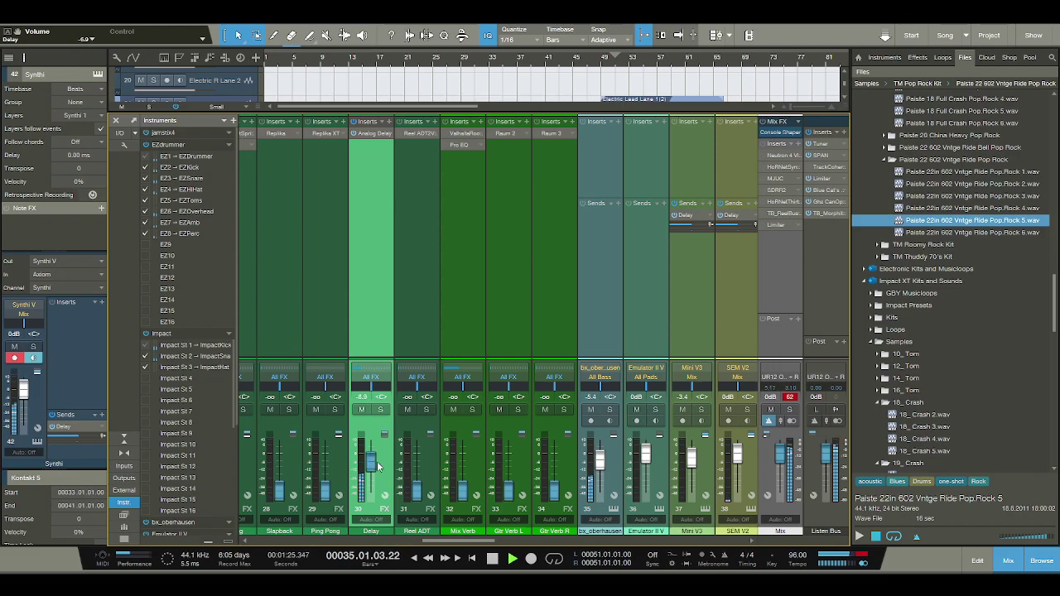
left_click(1007, 564)
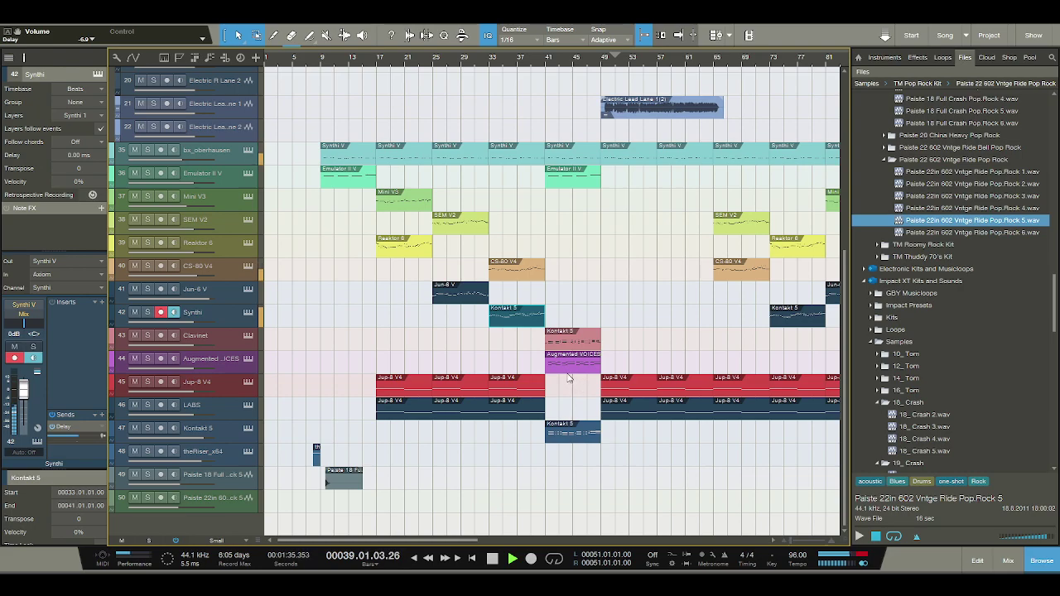
- Remove the Delay send from the Synthi track
left_click(217, 318)
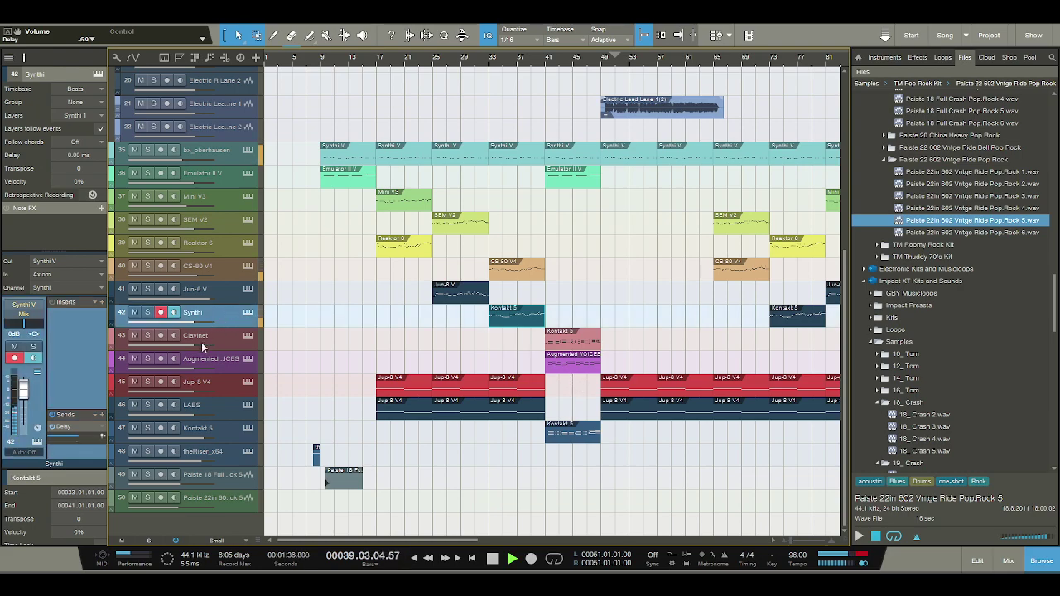
right_click(74, 429)
left_click(73, 453)
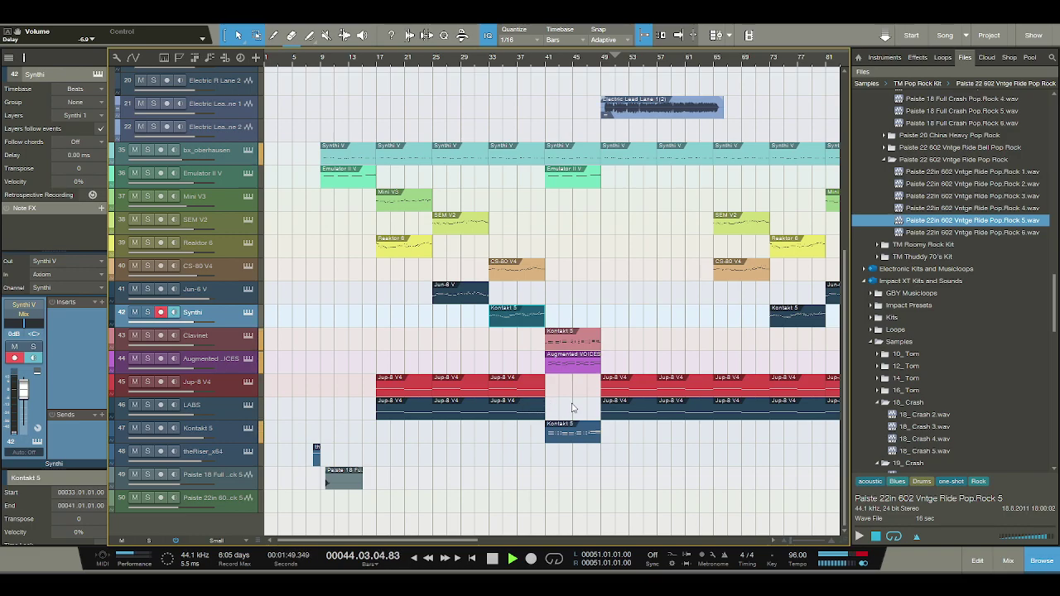
- Duplicate the Emulator II V clip at bar 41 twice so the part continues up to bar 65
left_click(571, 184)
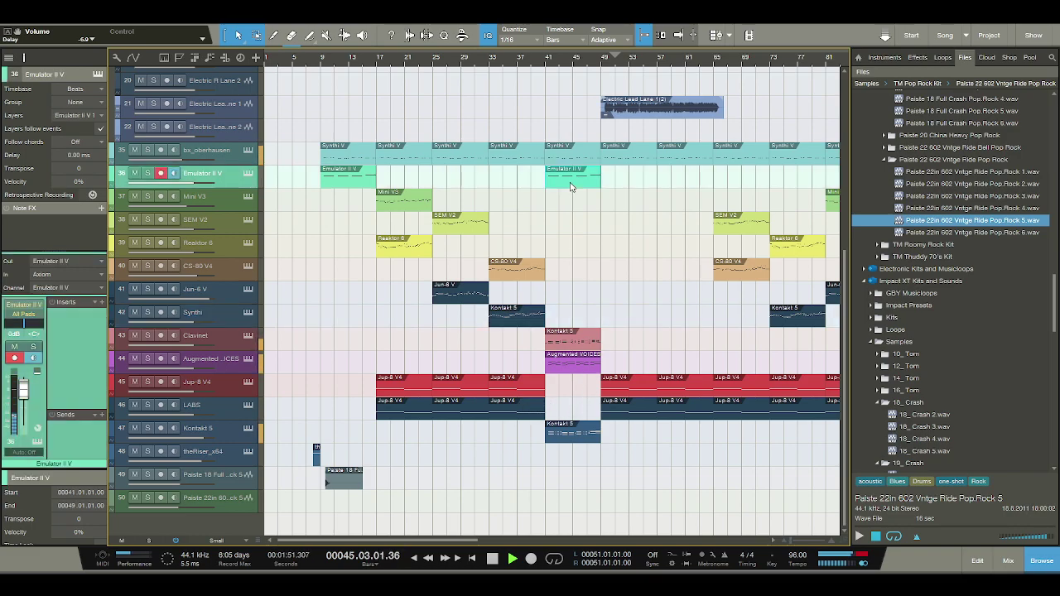
key("d")
key("d")
- Delete the Jup-8 V4 and LABS clips between bars 49 and 65 under the lead guitar section
left_click(643, 392)
left_click(684, 391, "shift")
left_click(686, 420)
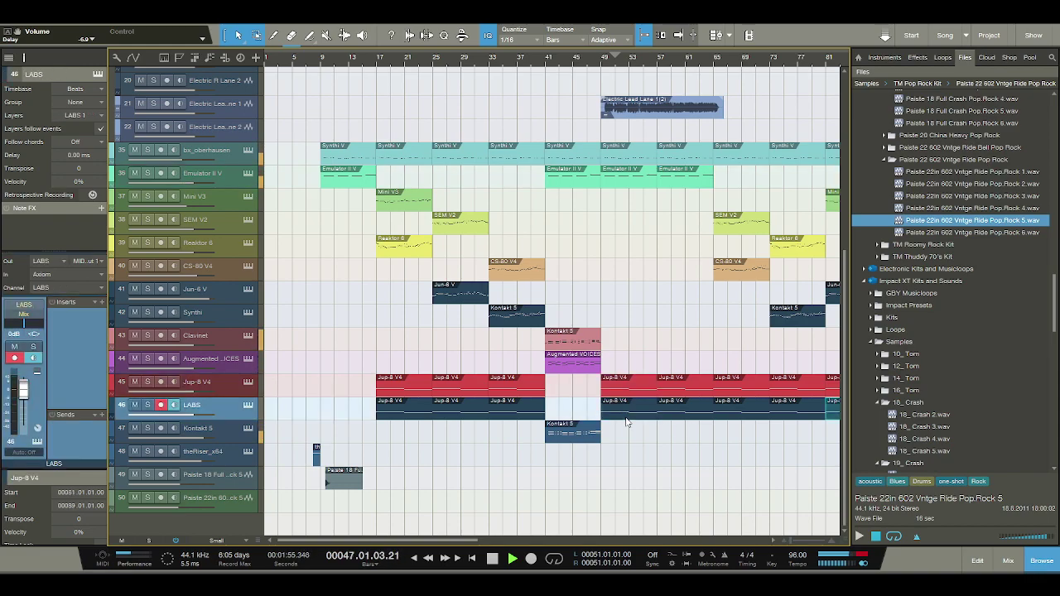
left_click(681, 382)
key("Delete")
left_click(637, 390)
key("Delete")
left_click(644, 409)
key("Delete")
key("Delete")
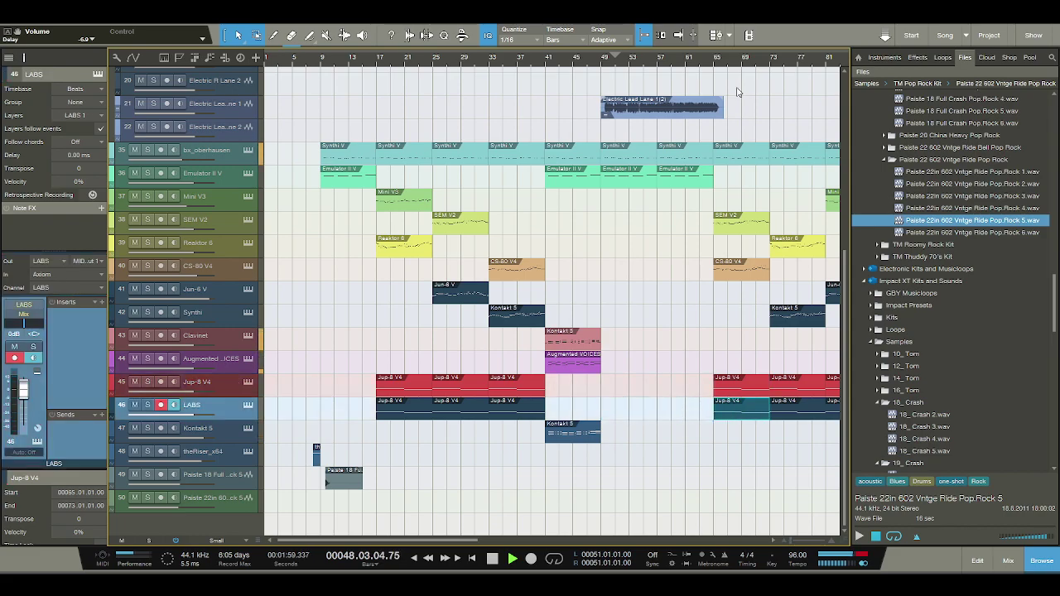
- Try two duplicates of the bar 41 Clavinet clip over bars 49 to 65 and delete them again
left_click_drag(725, 63, 700, 52)
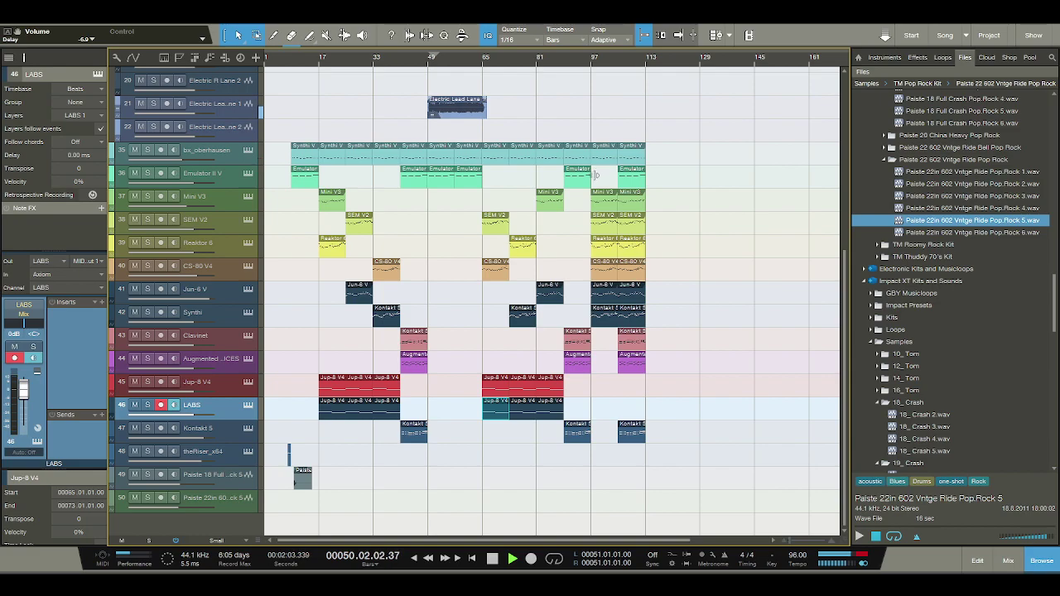
left_click(416, 347)
key("d")
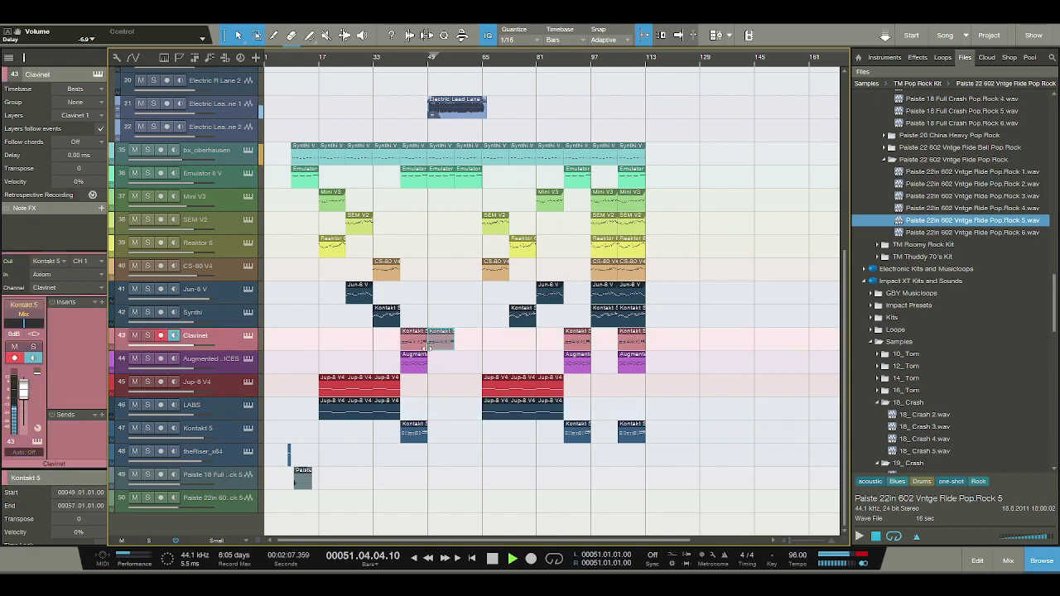
key("d")
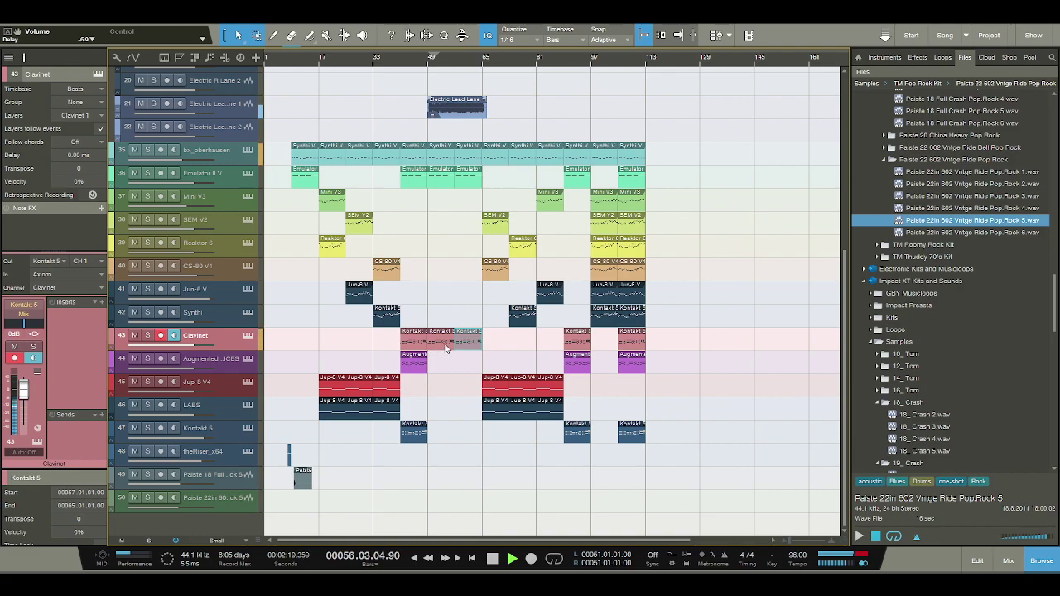
key("Delete")
left_click(445, 346)
key("Delete")
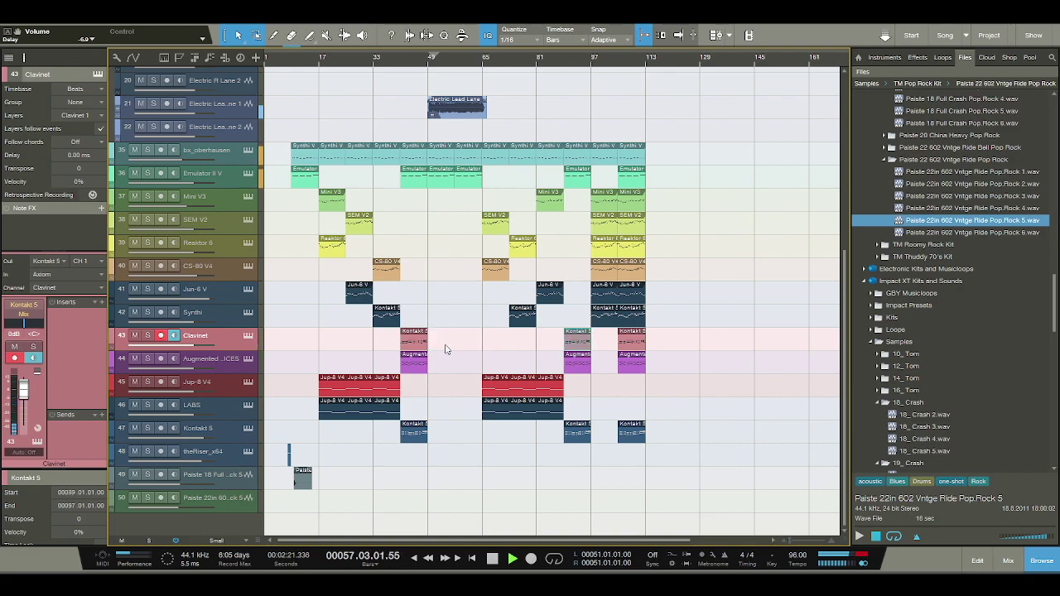
- Duplicate the bar 41 Augmented VOICES clip twice and delete the first copy, keeping only the one at bar 57
left_click(420, 363)
key("d")
key("d")
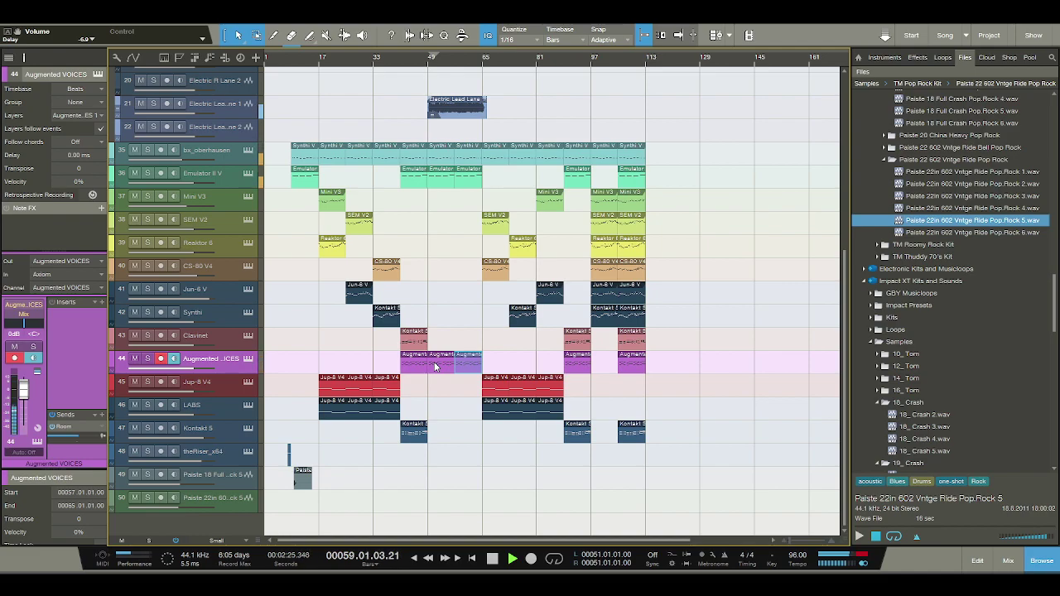
left_click(436, 367)
key("Delete")
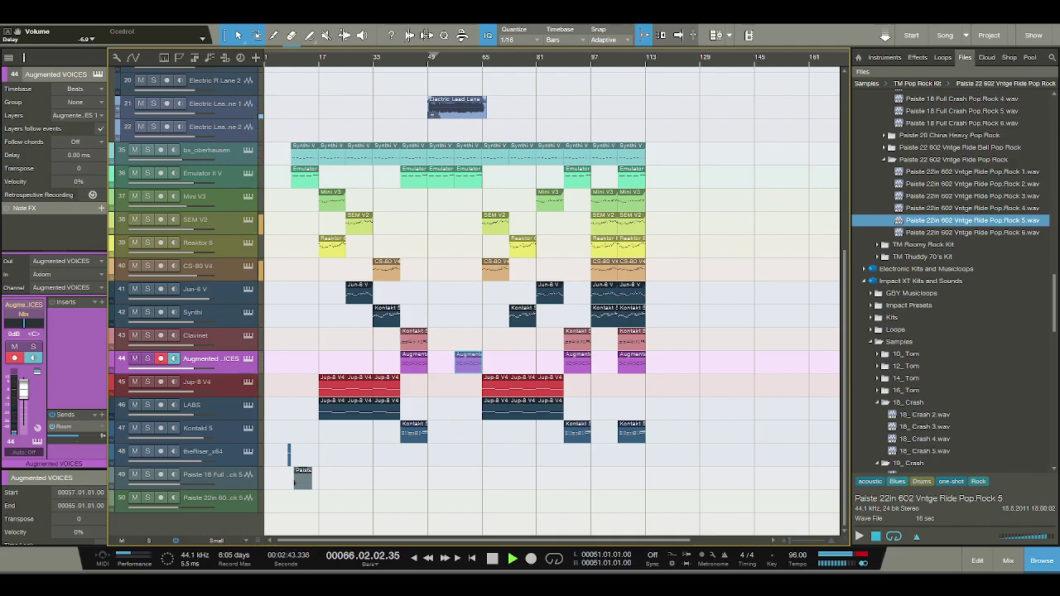
- Check the guitar and vocal channels in the mixer and return to the arrangement
left_click(1008, 560)
left_click_drag(492, 540, 646, 541)
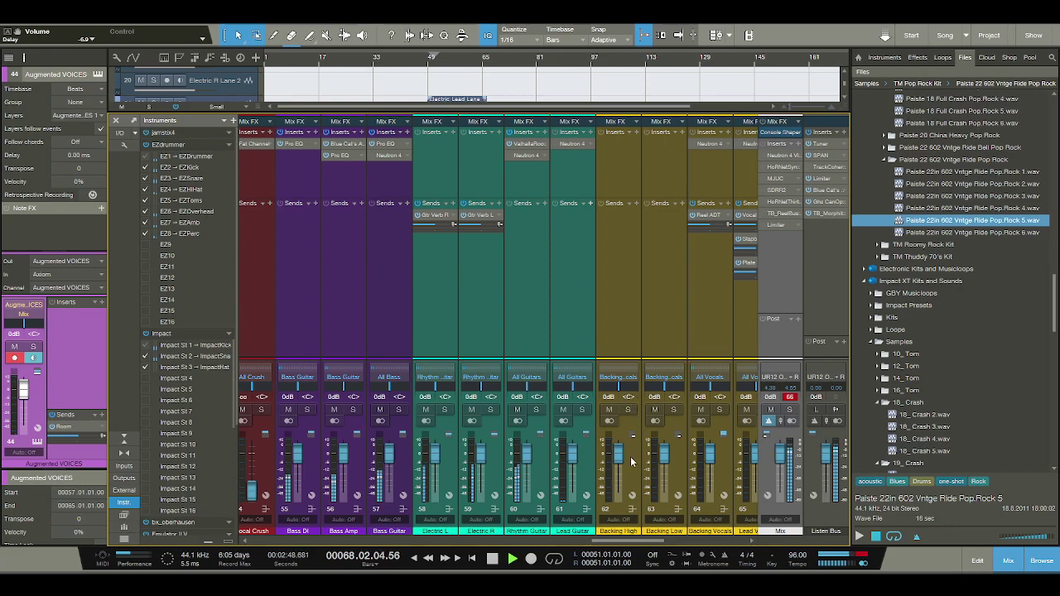
left_click(1007, 560)
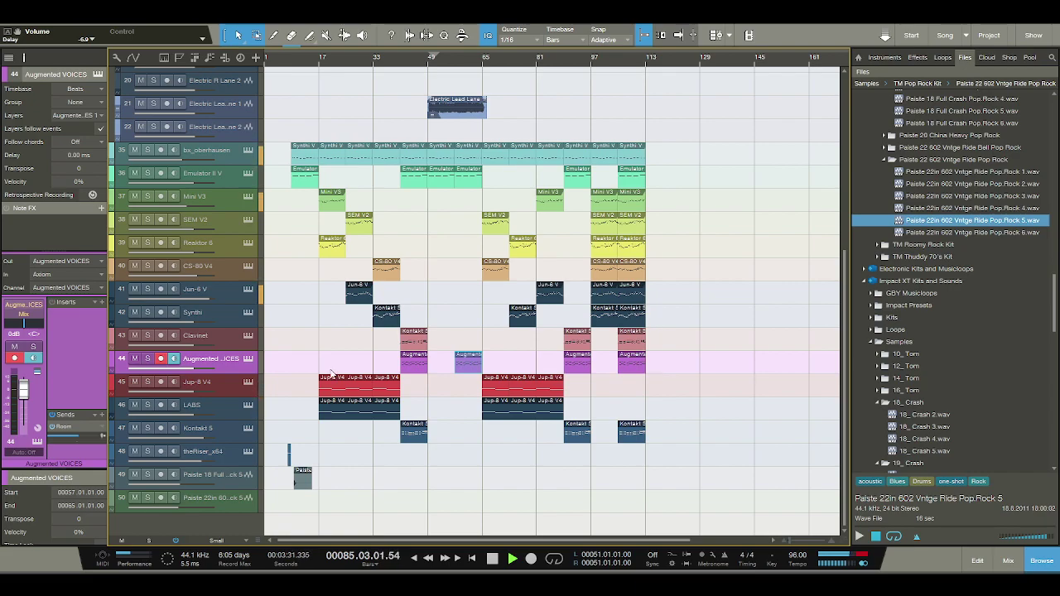
- Copy the theRiser_x64 clip to bar 40 and the Paiste 18 crash clip to bar 41
left_click(290, 455)
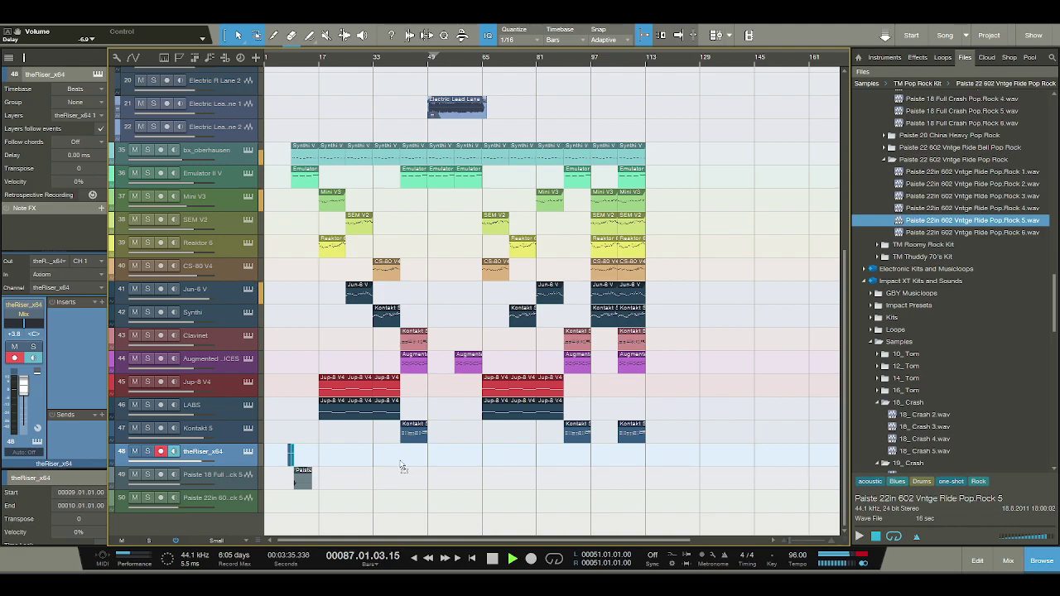
left_click(303, 476)
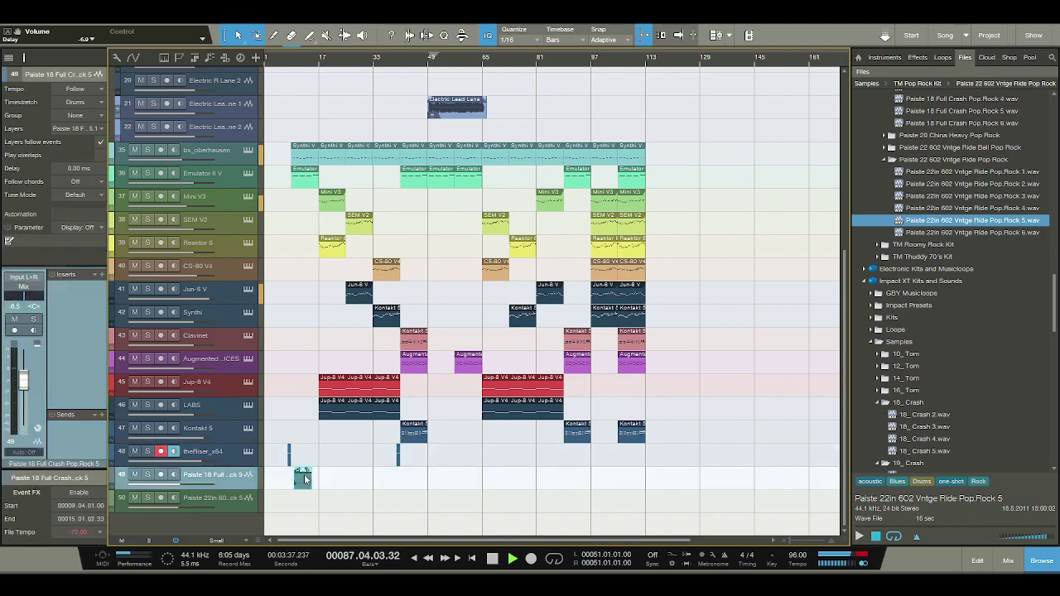
key("d")
left_click_drag(408, 482, 410, 481)
left_click_drag(386, 63, 390, 95)
left_click_drag(530, 486, 537, 486)
key("z")
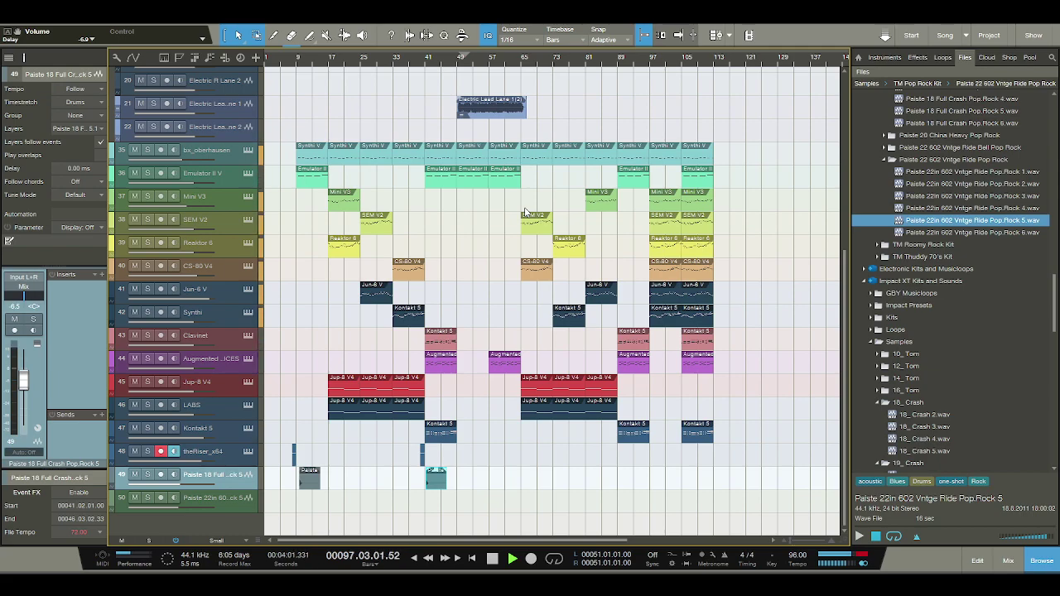
- Copy the riser clip to bar 104 and the Paiste 18 crash clip to bar 105 for the final section
scroll(745, 308, "up", 4)
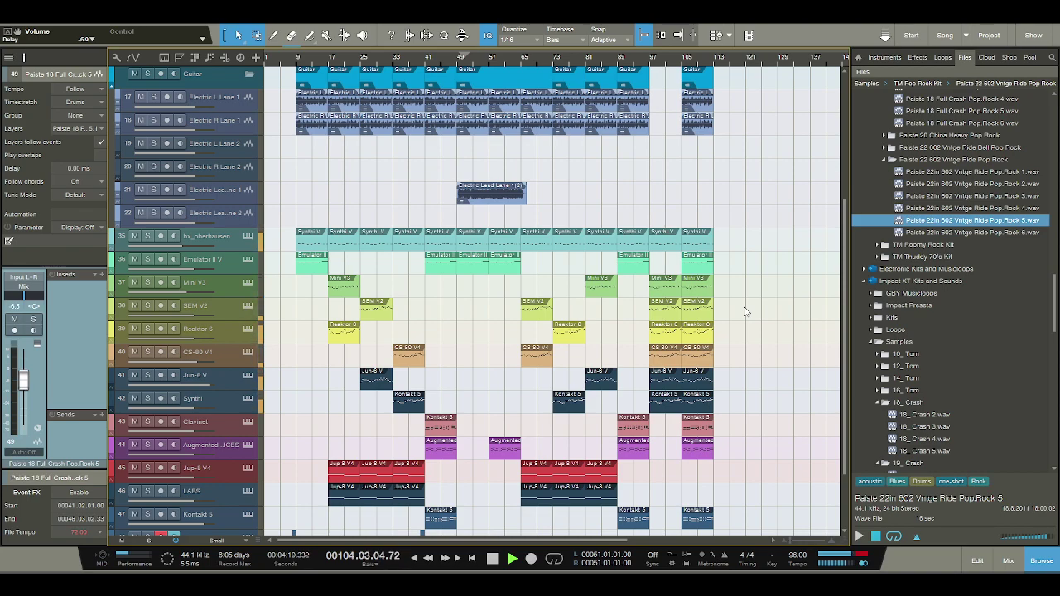
scroll(728, 332, "down", 3)
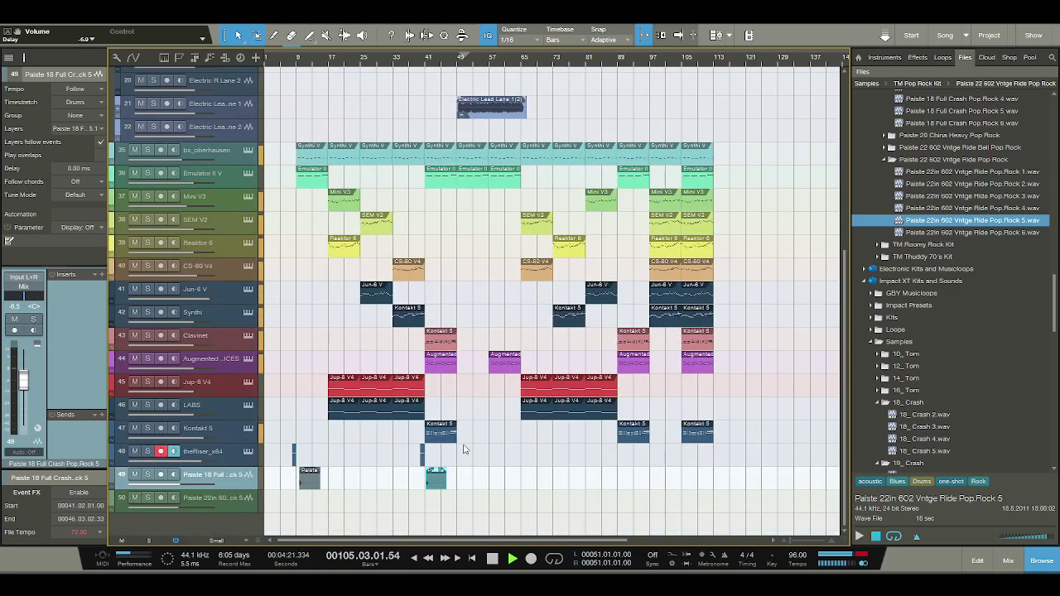
left_click(423, 454)
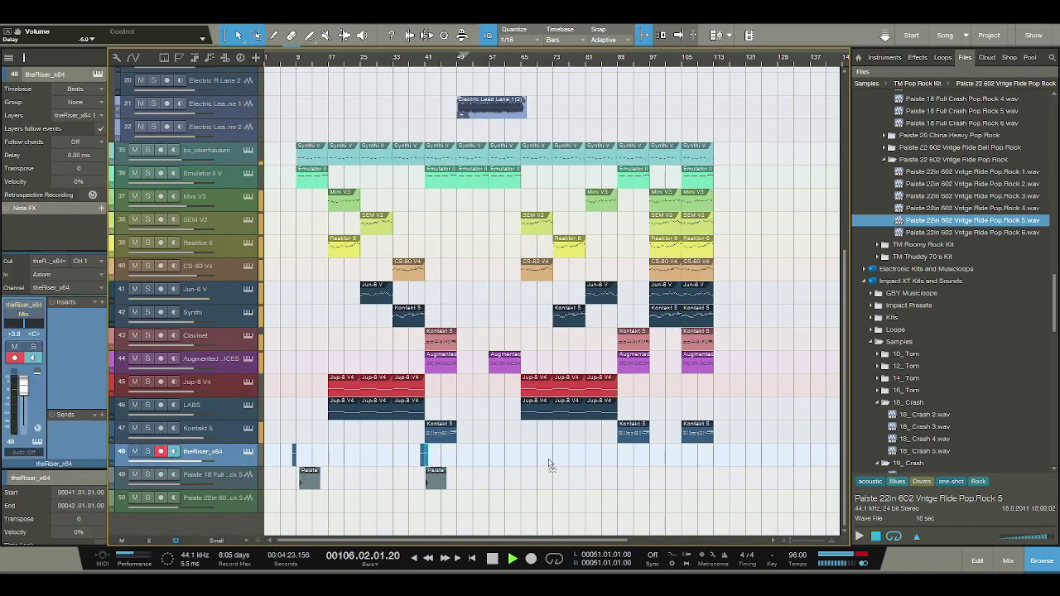
key("ctrl+v")
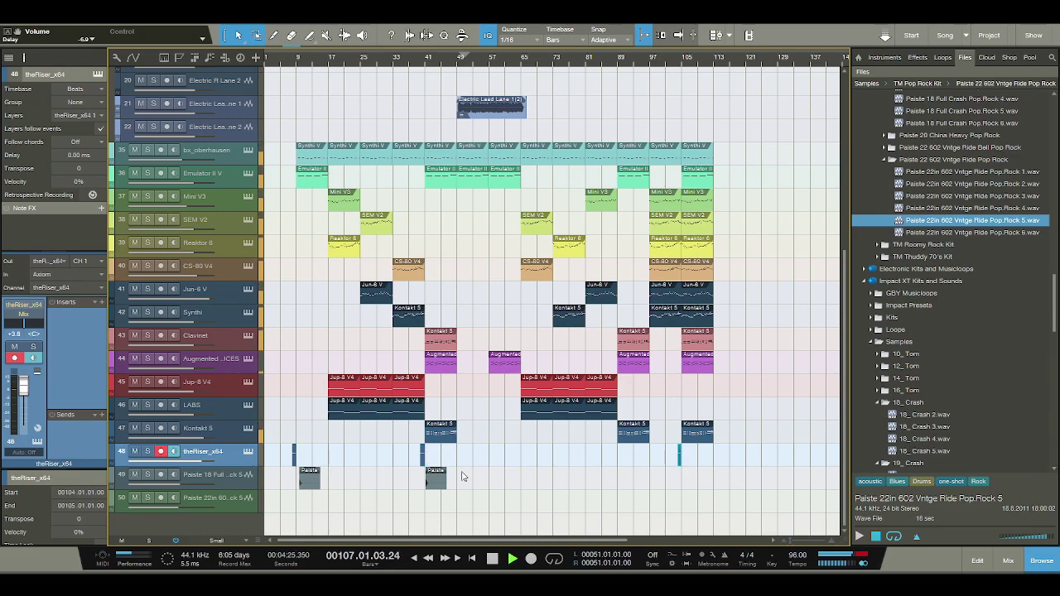
left_click(442, 484)
key("d")
left_click_drag(463, 483, 695, 483)
left_click_drag(681, 59, 666, 138)
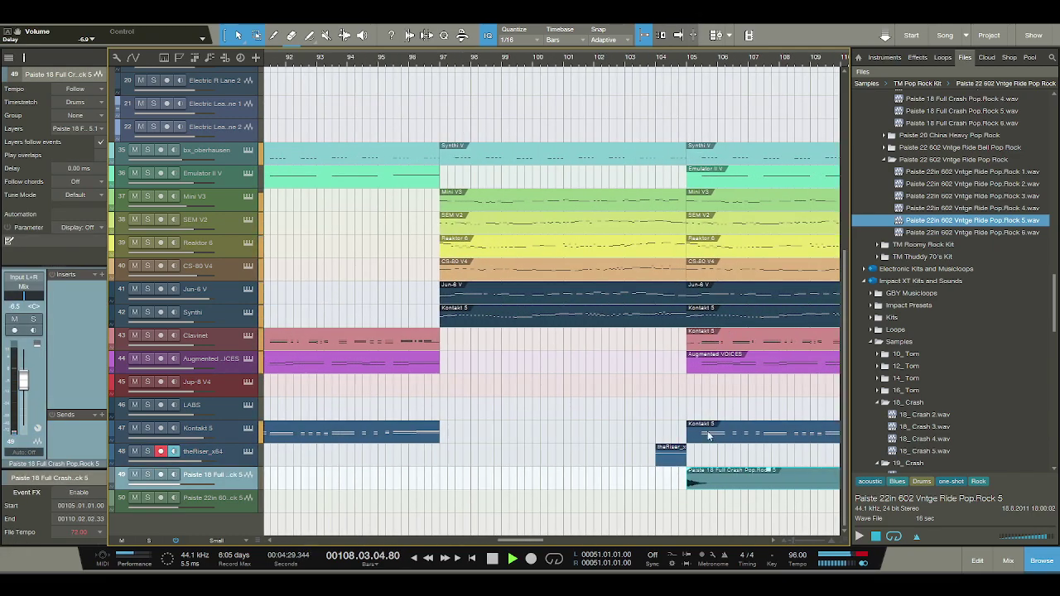
left_click_drag(569, 63, 597, 25)
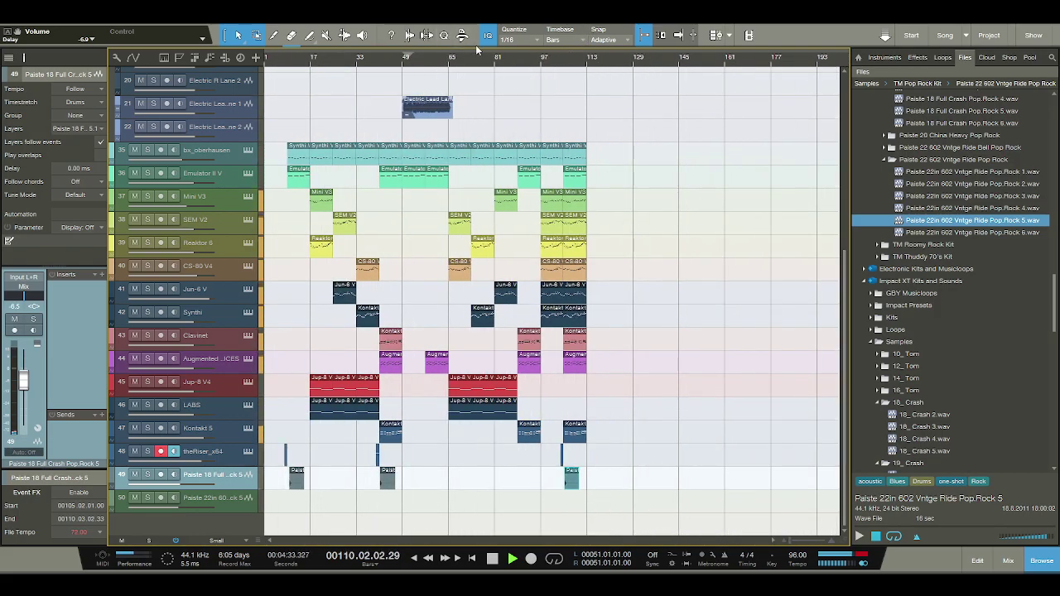
- Review the drum, bass and guitar tracks, stop playback and play the song's ending from bar 110
scroll(560, 120, "up", 10)
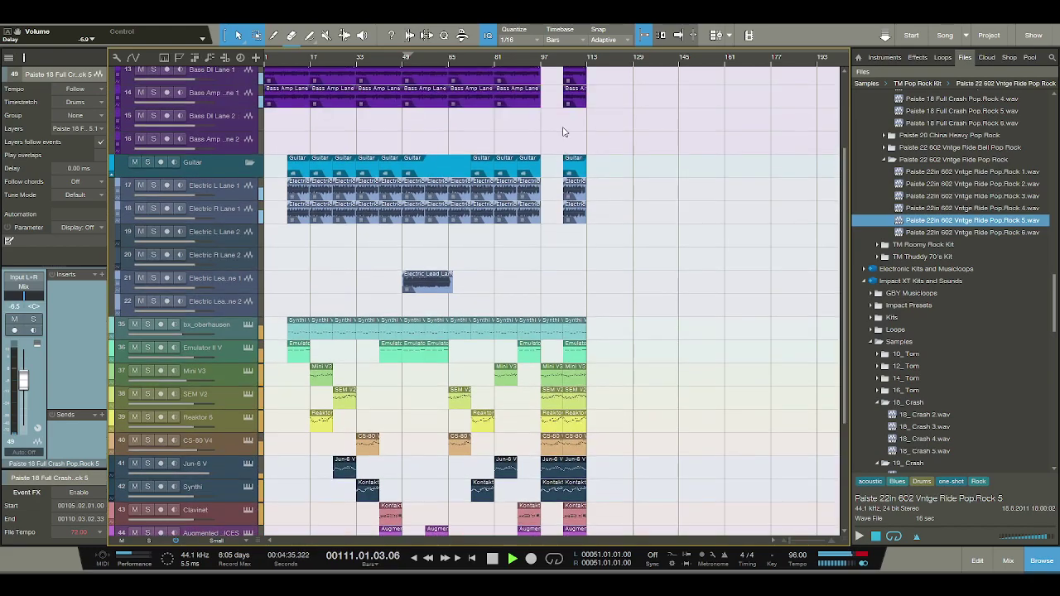
scroll(563, 130, "up", 1)
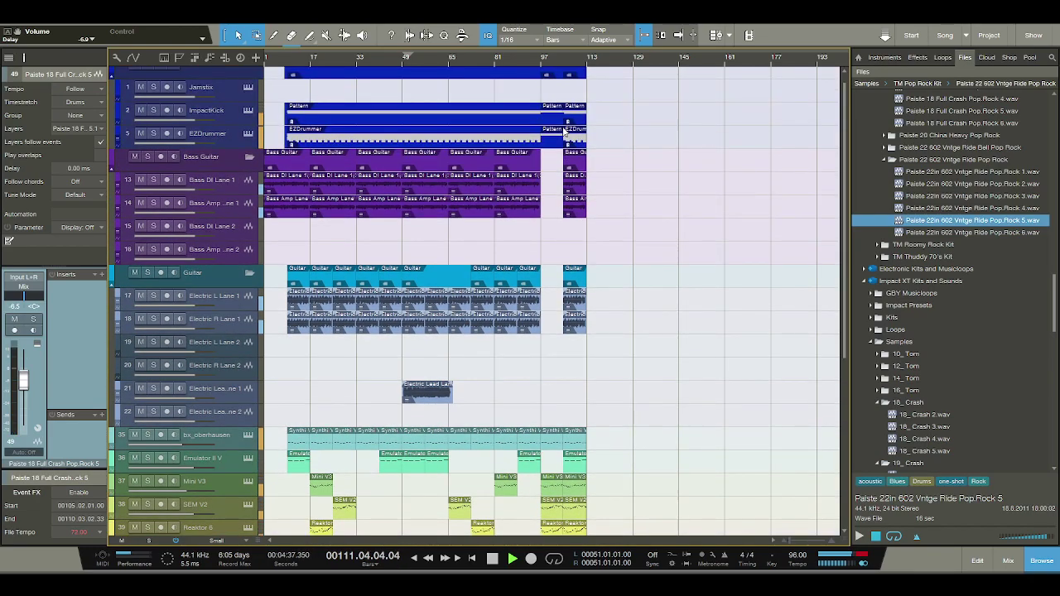
scroll(564, 130, "down", 10)
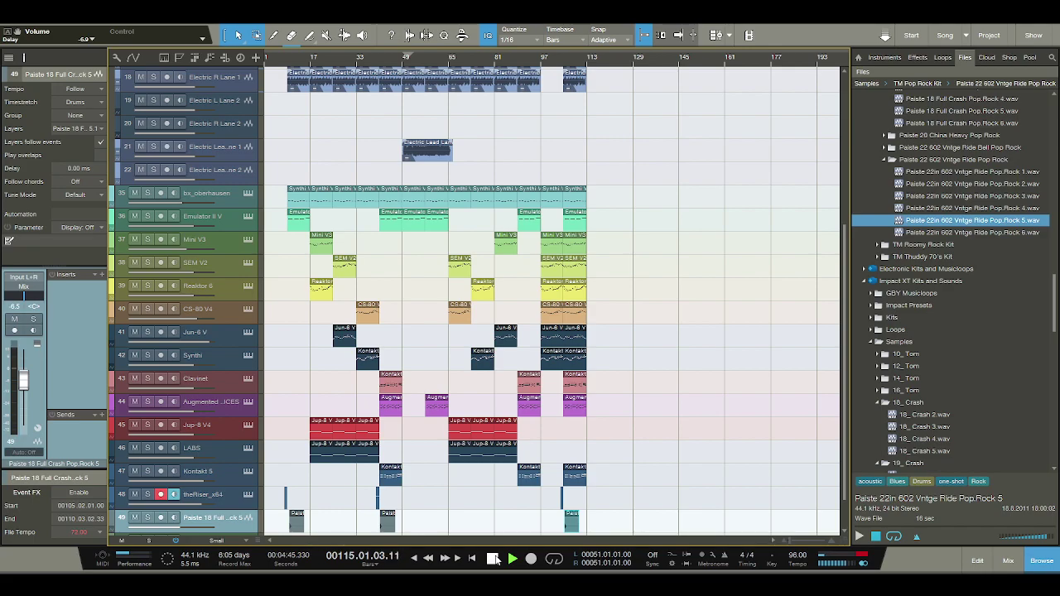
left_click(493, 560)
scroll(532, 290, "down", 2)
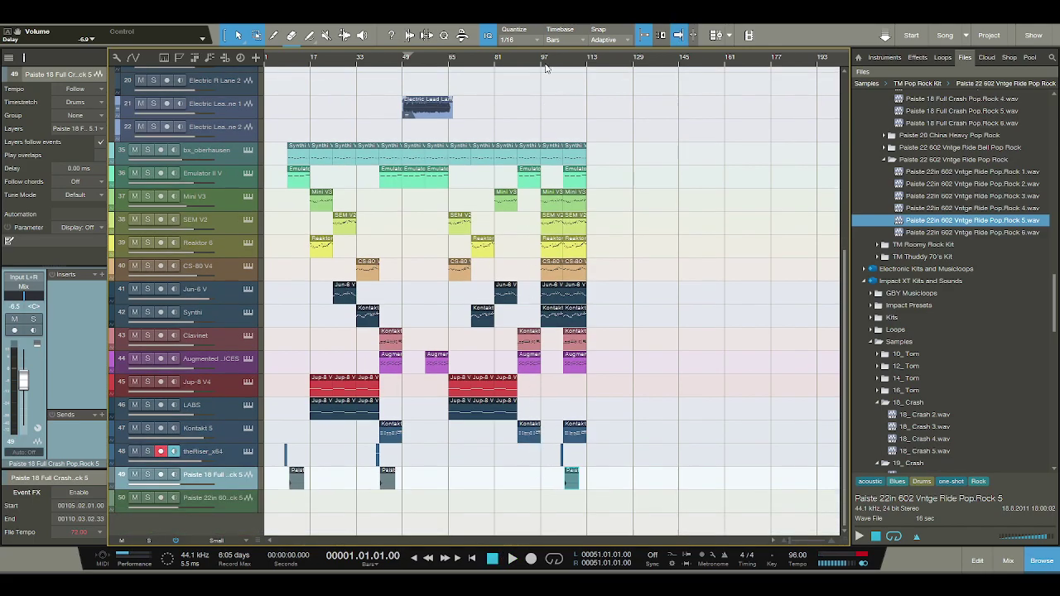
left_click(581, 62)
key("space")
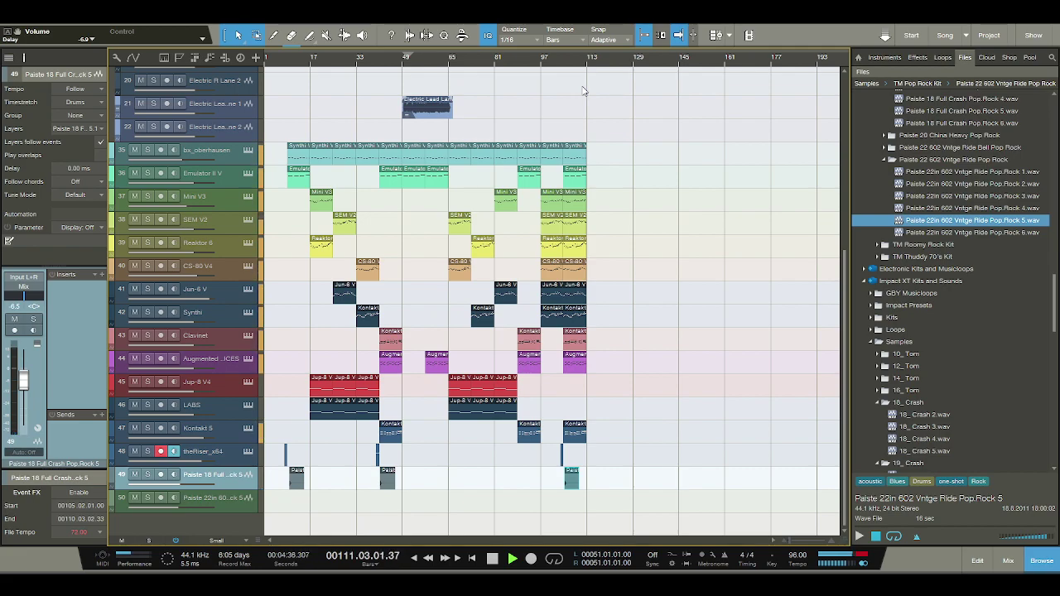
- Extend the last Bass Guitar clips on the DI and Amp lanes to end at bar 117, and stop playback
scroll(616, 220, "up", 10)
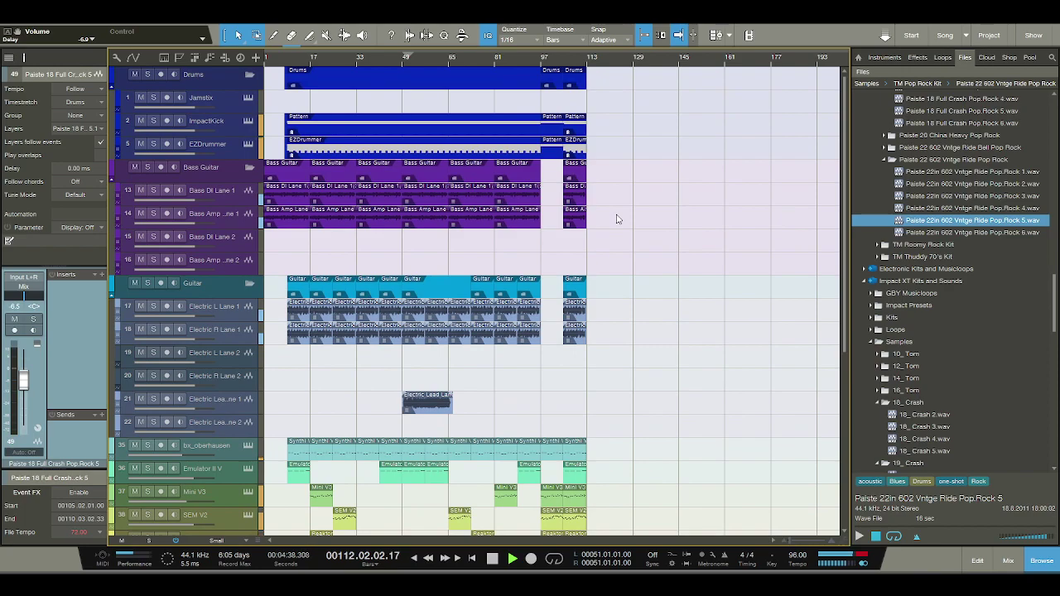
left_click_drag(585, 192, 611, 219)
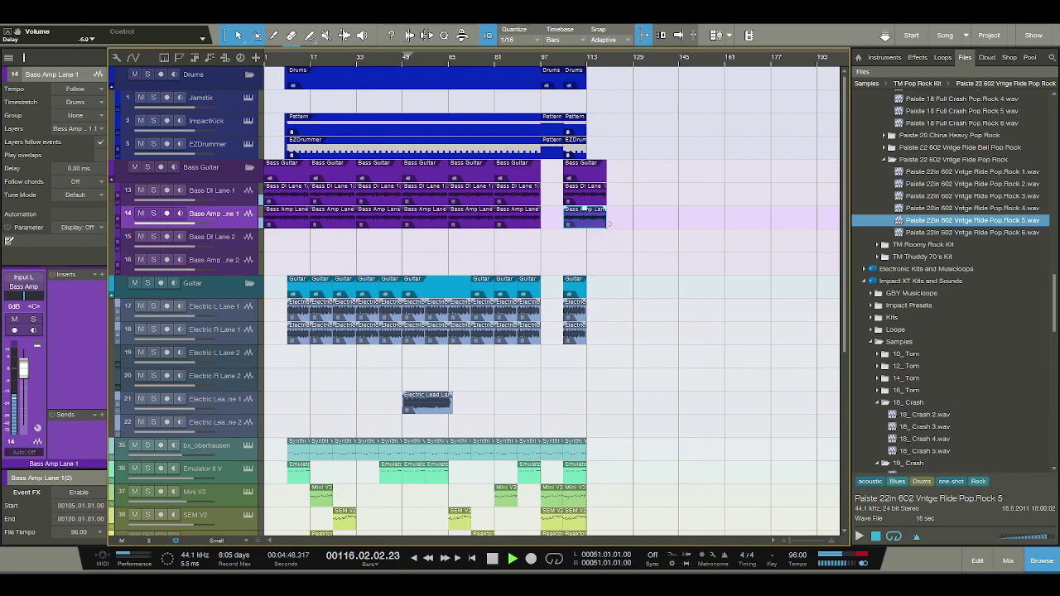
left_click_drag(608, 223, 604, 201)
left_click_drag(600, 58, 602, 86)
key("space")
left_click_drag(610, 239, 592, 214)
- Play the song from about bar 40 to check the transition into bar 41
scroll(593, 259, "down", 3)
scroll(593, 260, "down", 4)
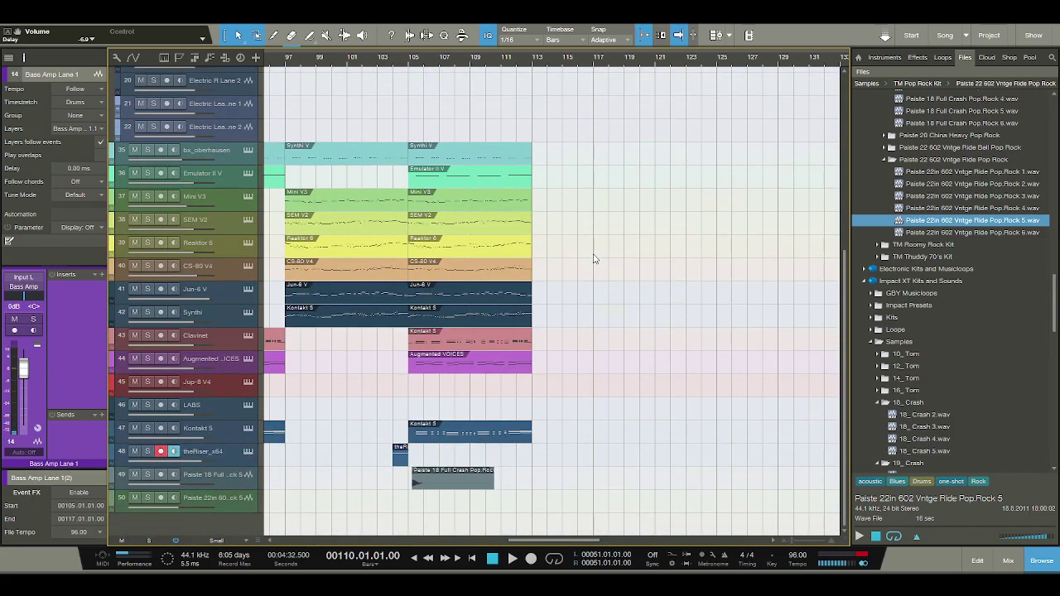
left_click_drag(418, 67, 562, 38)
left_click_drag(319, 67, 390, 82)
scroll(389, 83, "down", 3)
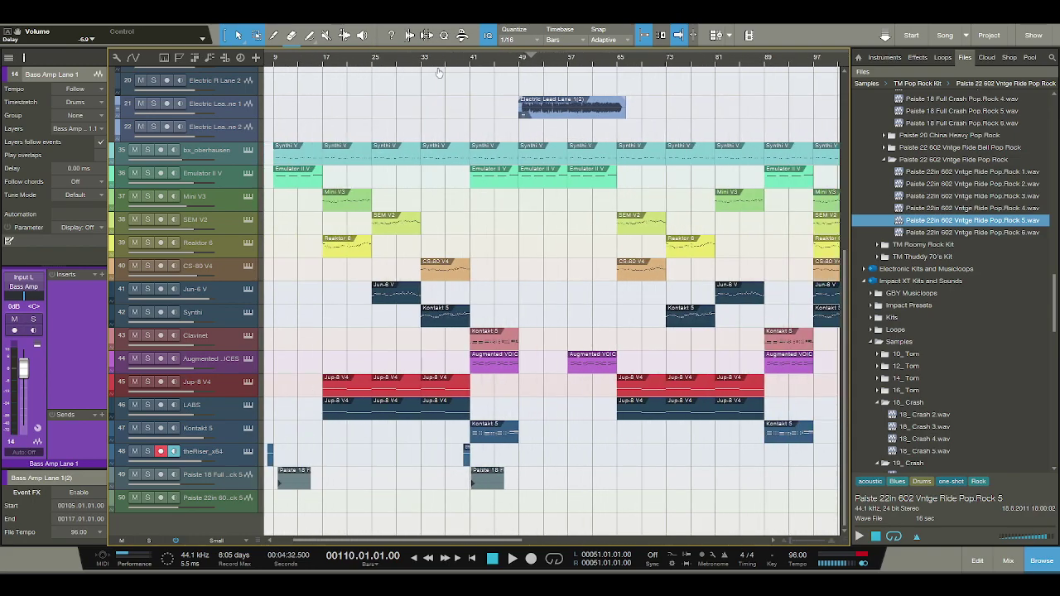
scroll(513, 78, "up", 3)
left_click(476, 62)
key("space")
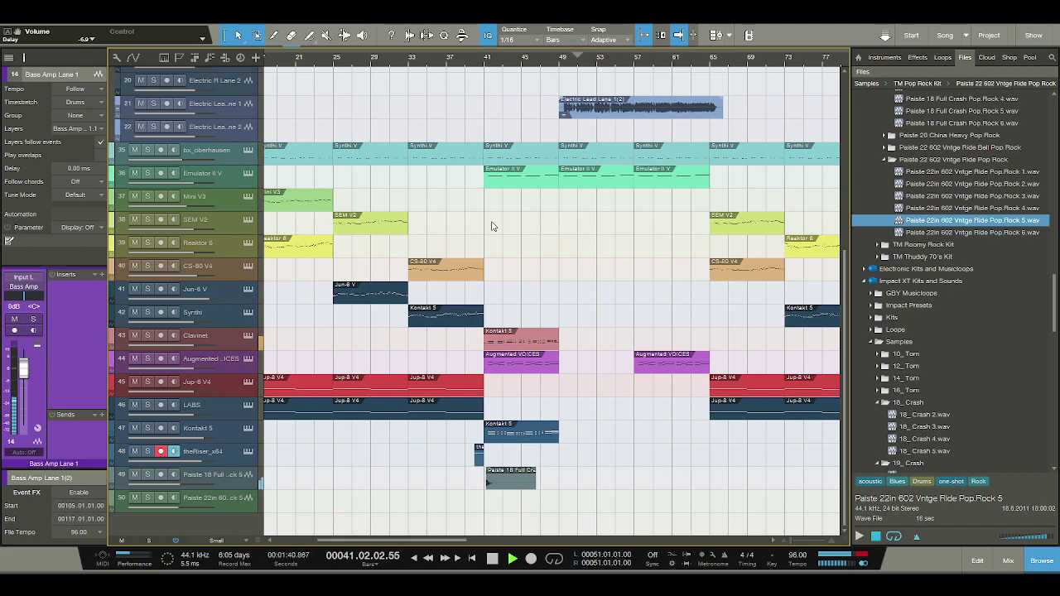
- Copy the riser clip to bar 64 and the Paiste 18 crash clip to bar 65, where the Jup-8 V4 part returns
left_click(482, 460)
left_click_drag(713, 469, 706, 459)
left_click(517, 483)
key("d")
left_click_drag(728, 483, 731, 471)
scroll(738, 66, "up", 2)
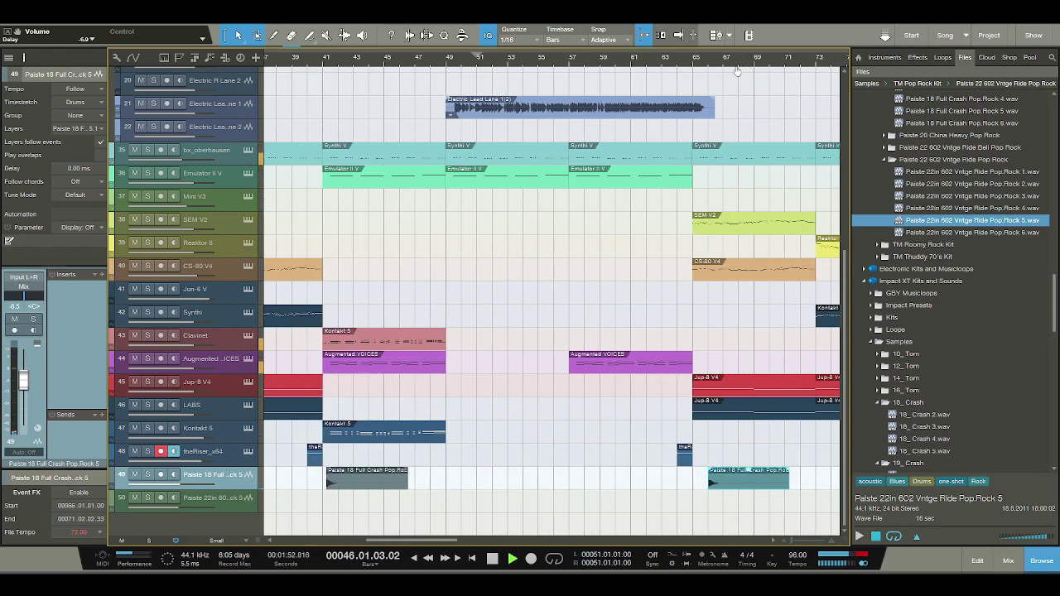
left_click_drag(703, 485, 689, 485)
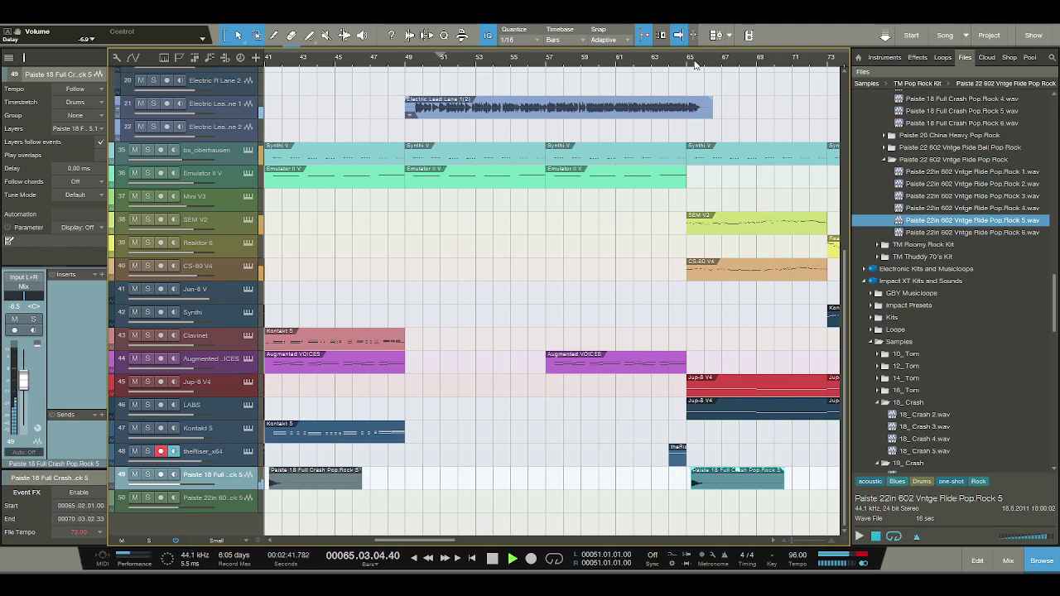
left_click_drag(694, 62, 684, 39)
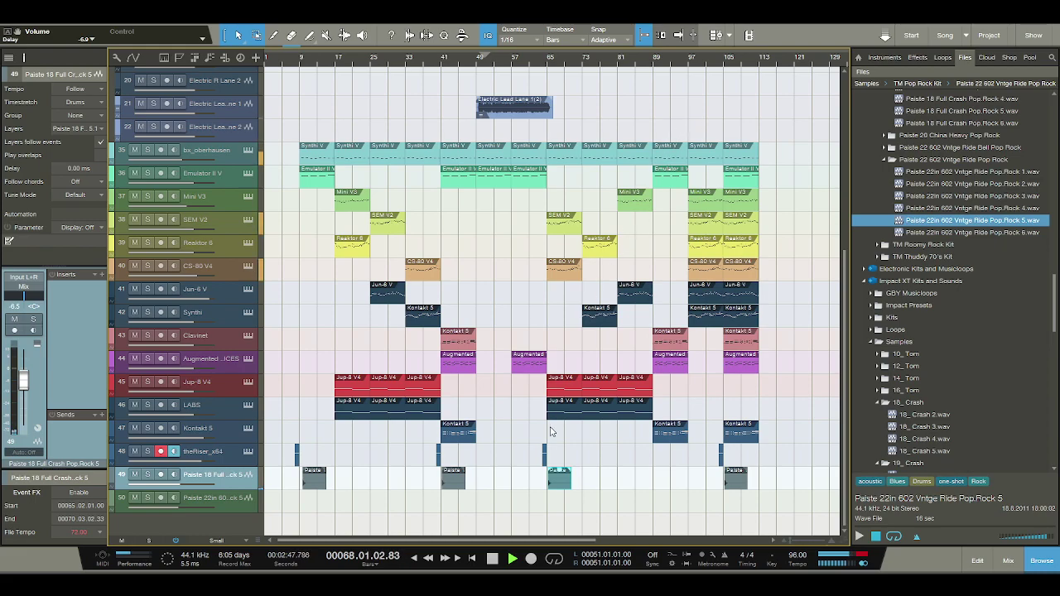
- Copy the riser clip to bar 88 and the Paiste 18 crash clip to bar 89, where the Clavinet part returns
left_click(544, 460)
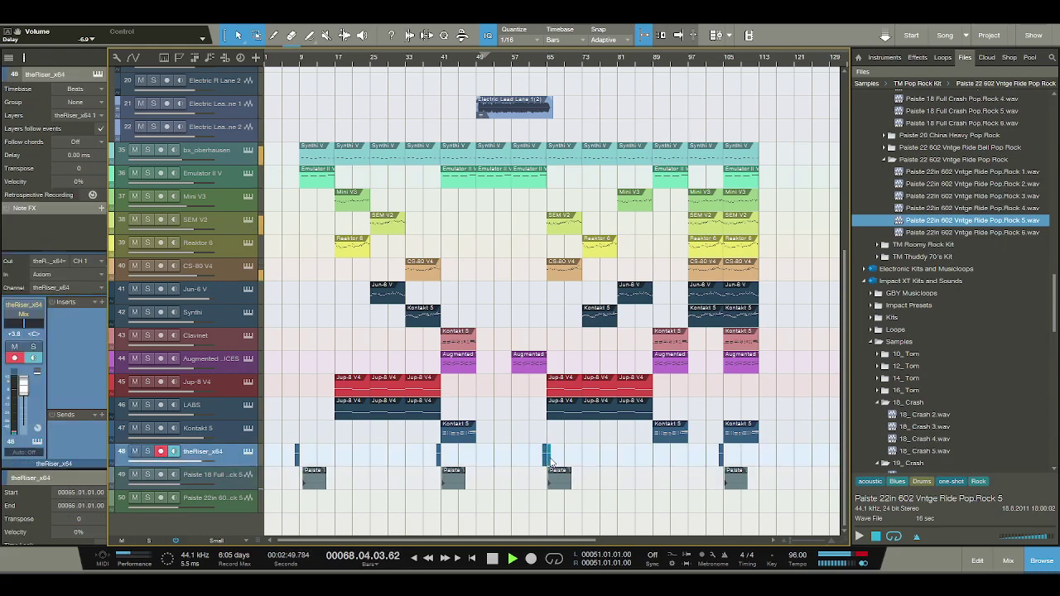
left_click_drag(650, 462, 650, 460)
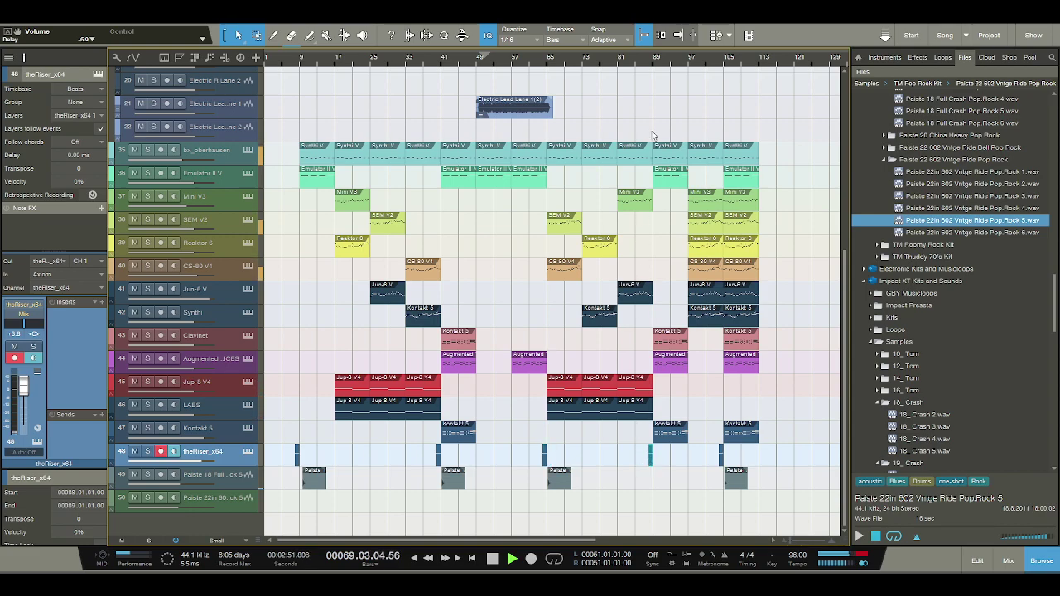
left_click_drag(658, 61, 653, 72)
scroll(653, 72, "up", 1)
left_click(433, 486)
key("d")
left_click_drag(475, 483, 654, 487)
scroll(646, 73, "up", 4)
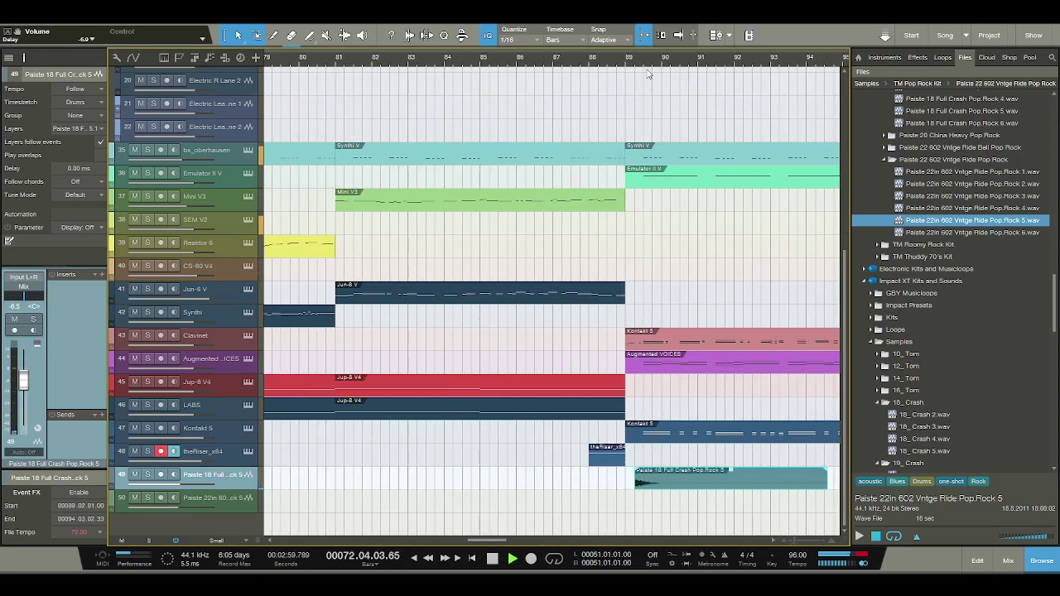
scroll(650, 76, "down", 4)
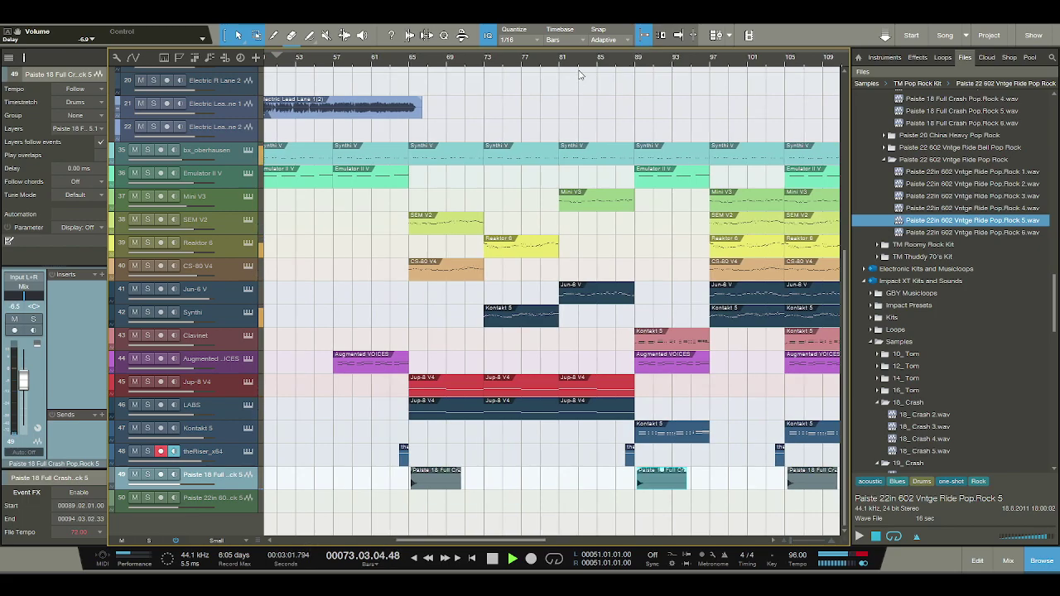
scroll(584, 59, "down", 3)
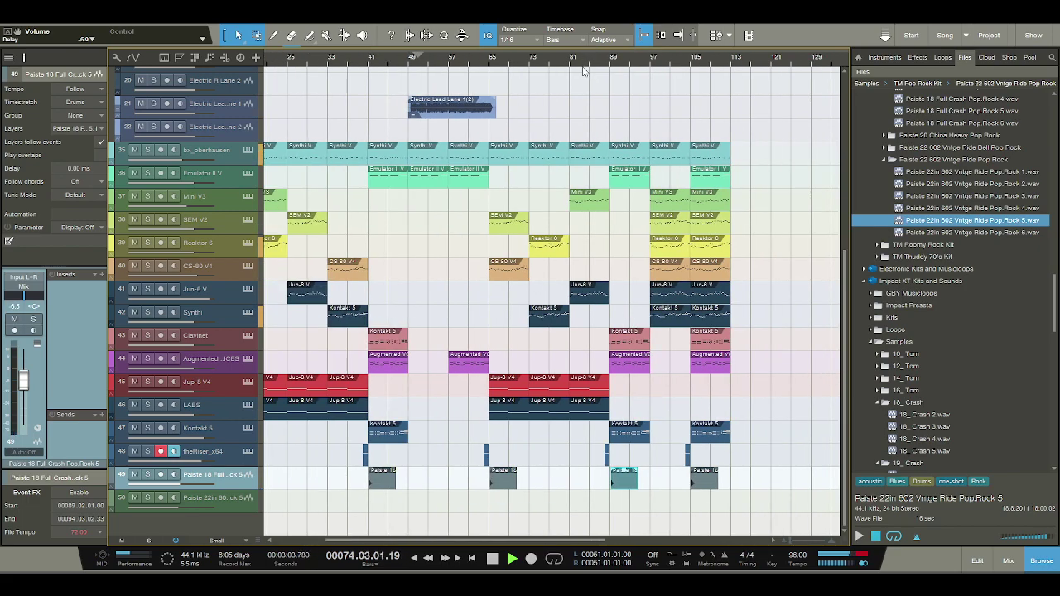
- Play the song from bar 88, try a copy of the last Jup-8 V4 clip at bar 105, undo it and stop playback
left_click(606, 61)
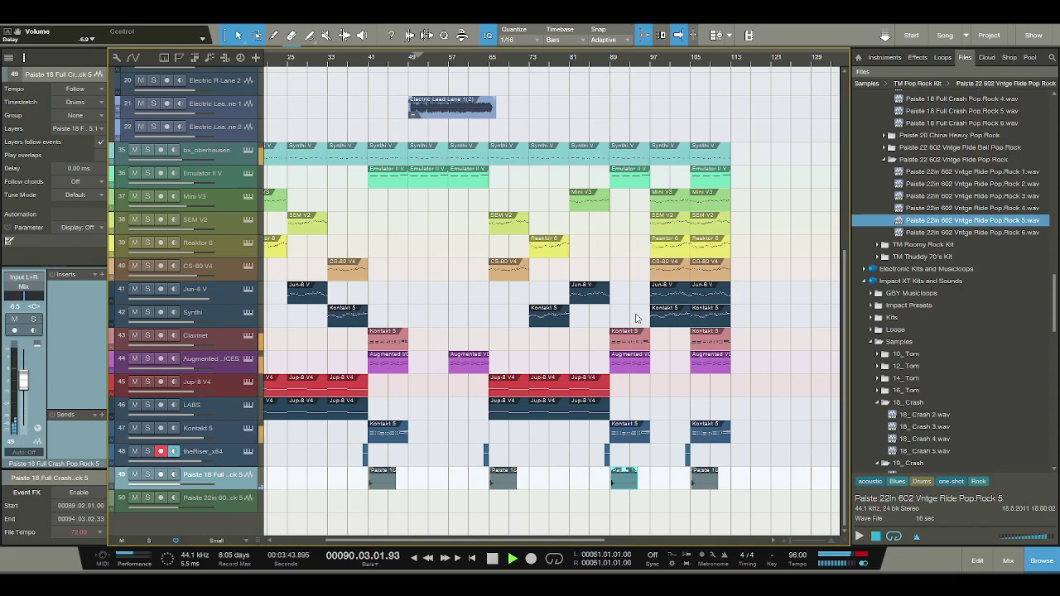
left_click(621, 377)
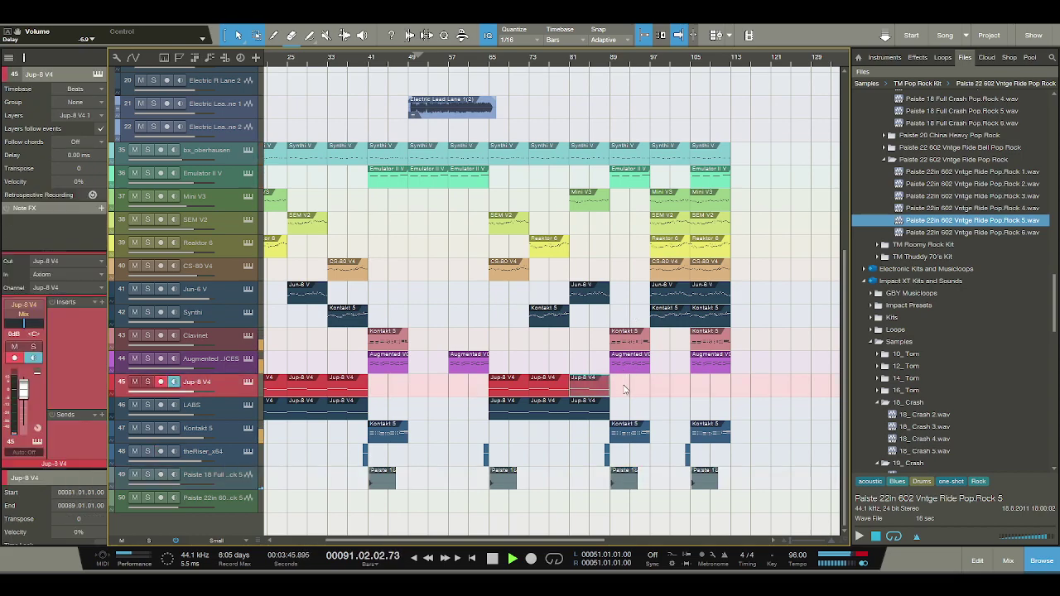
left_click_drag(696, 389, 709, 389)
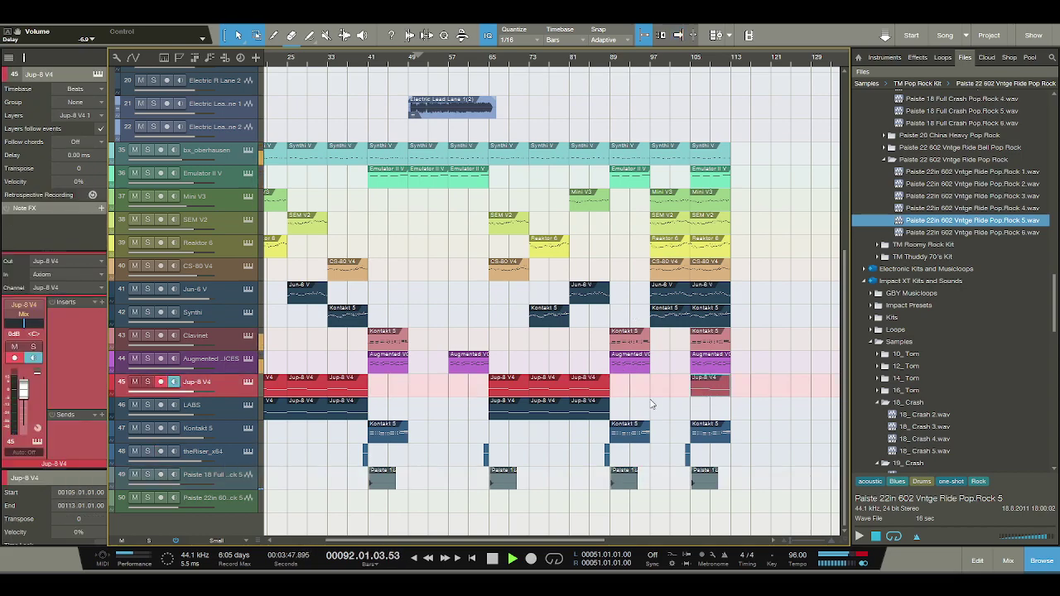
key("ctrl+z")
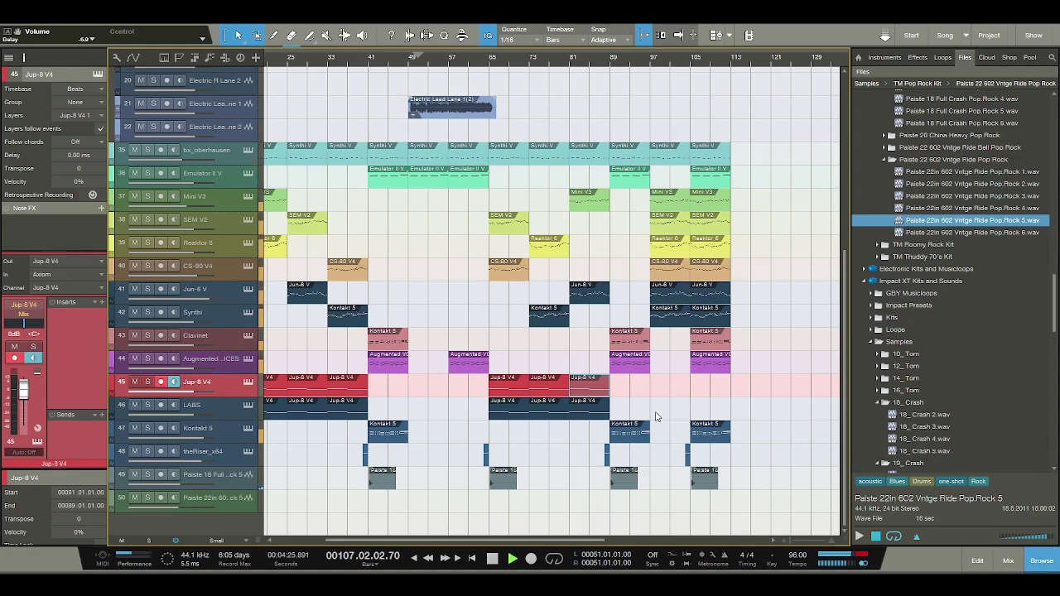
key("space")
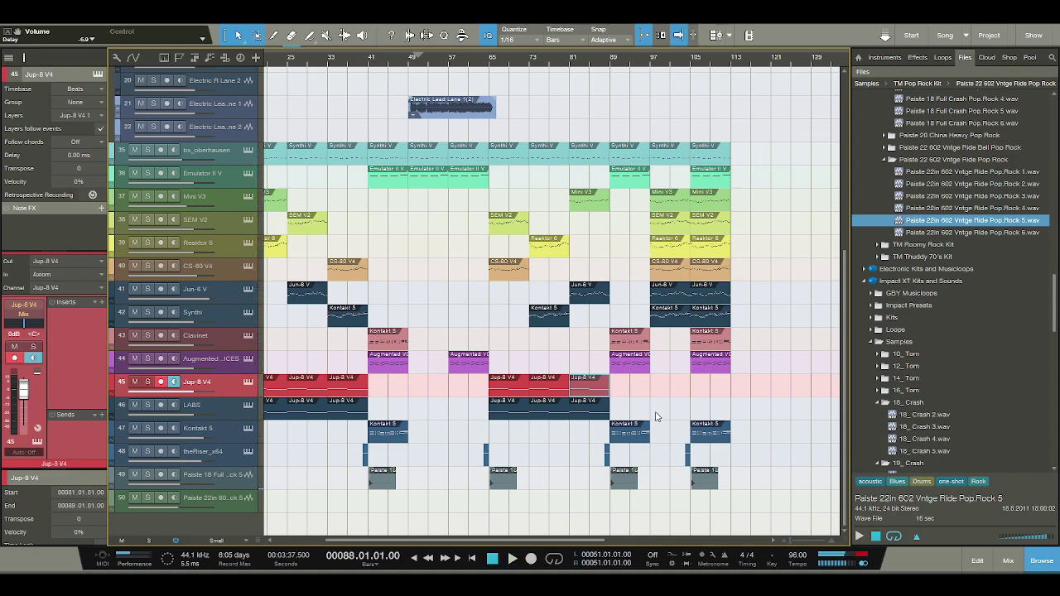
- Show the Submix channel's volume automation as a track in the arrangement
key("w")
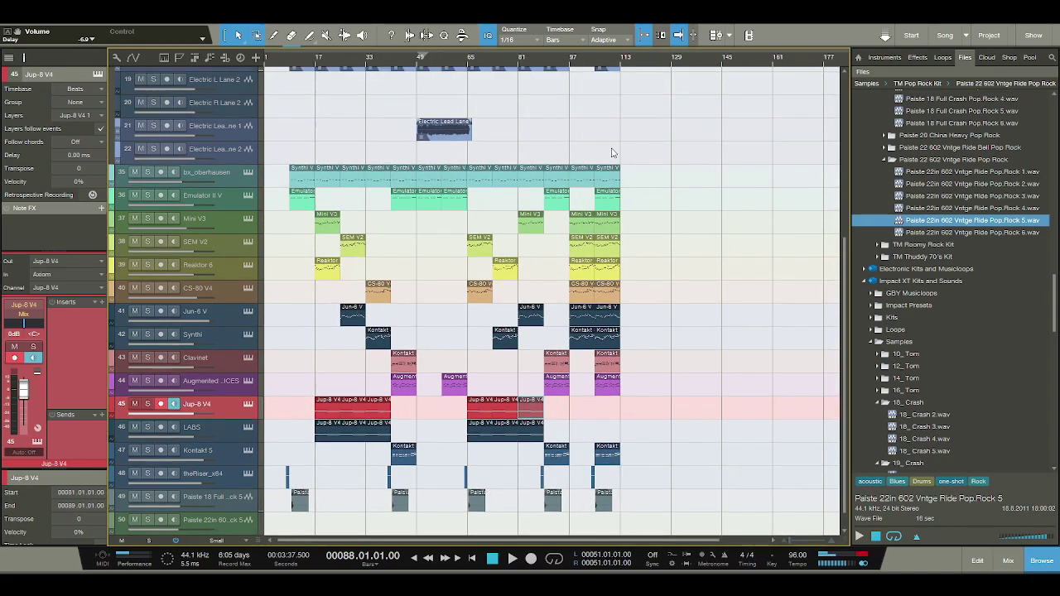
scroll(613, 152, "up", 5)
scroll(613, 152, "up", 2)
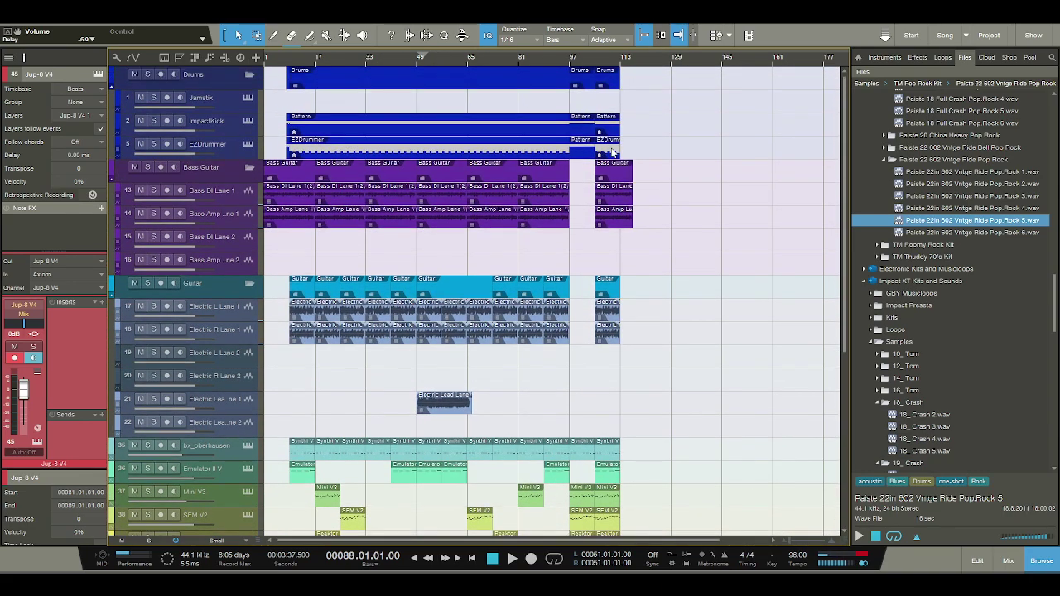
scroll(613, 151, "down", 8)
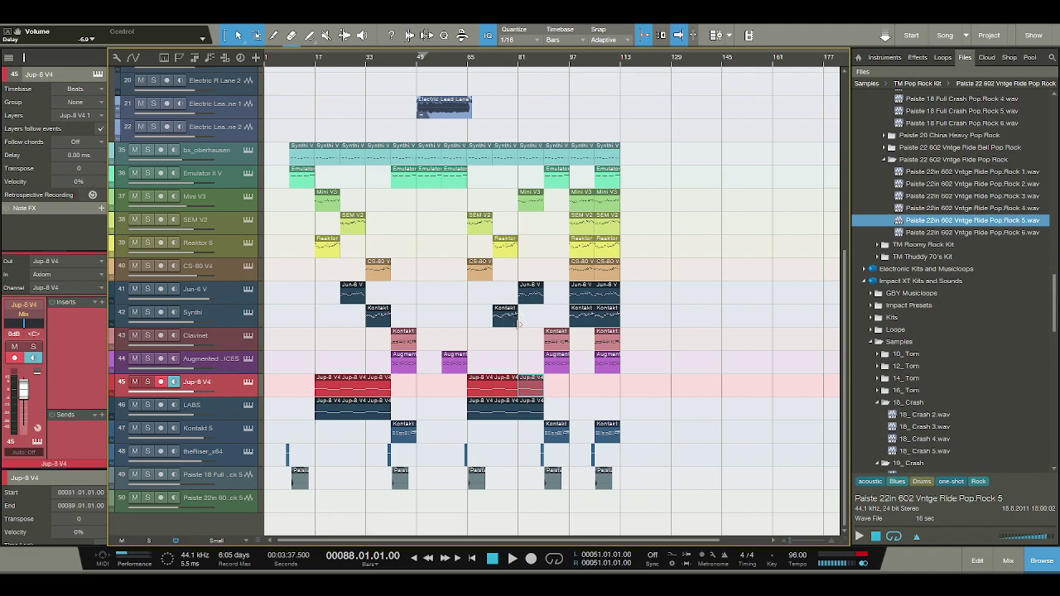
scroll(519, 325, "up", 8)
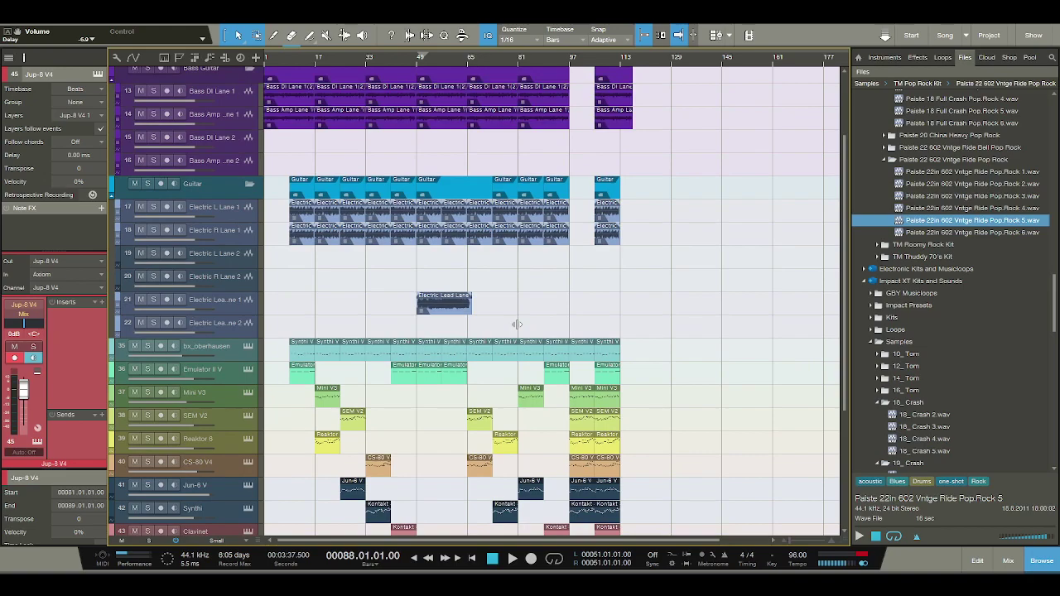
scroll(519, 324, "down", 8)
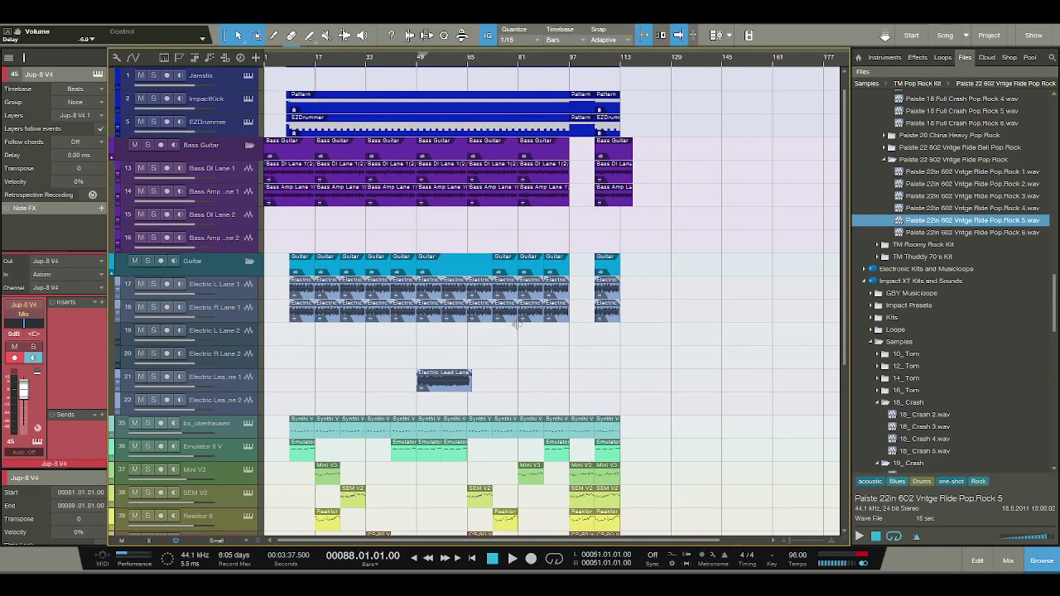
left_click(1008, 560)
left_click_drag(641, 540, 737, 538)
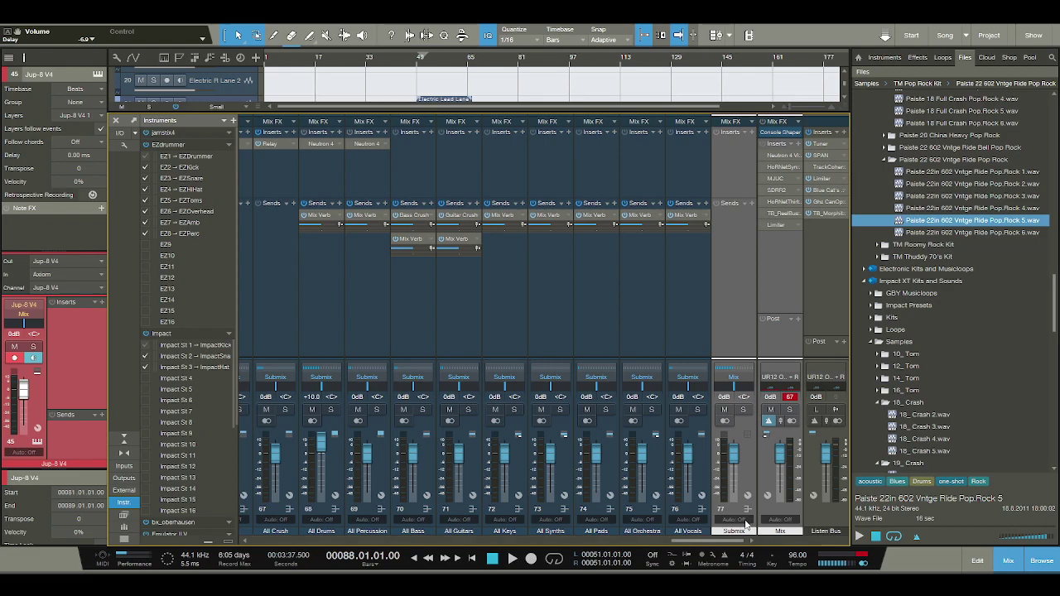
left_click(748, 513)
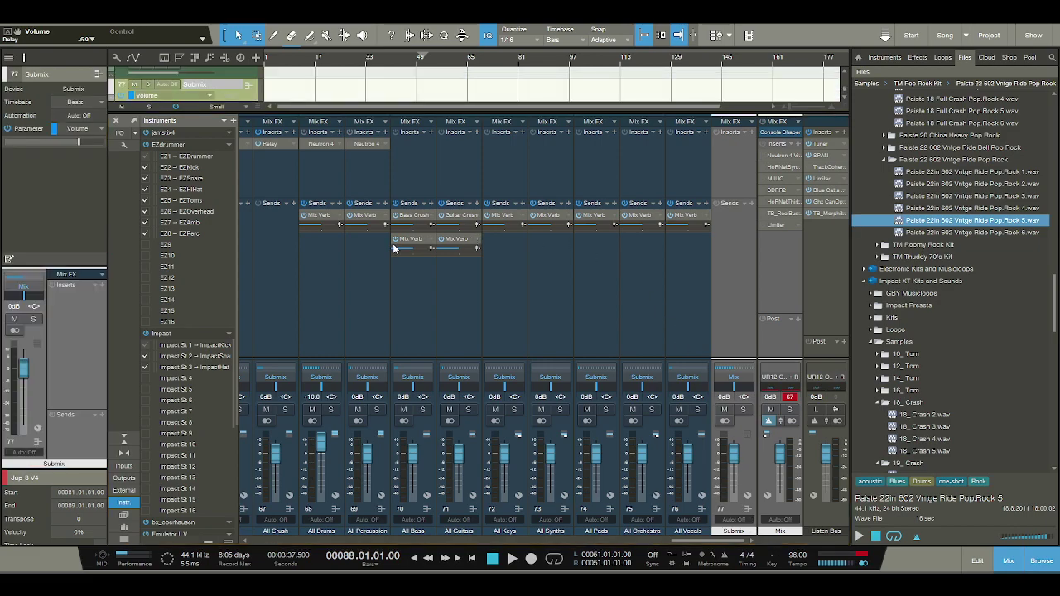
left_click(1008, 561)
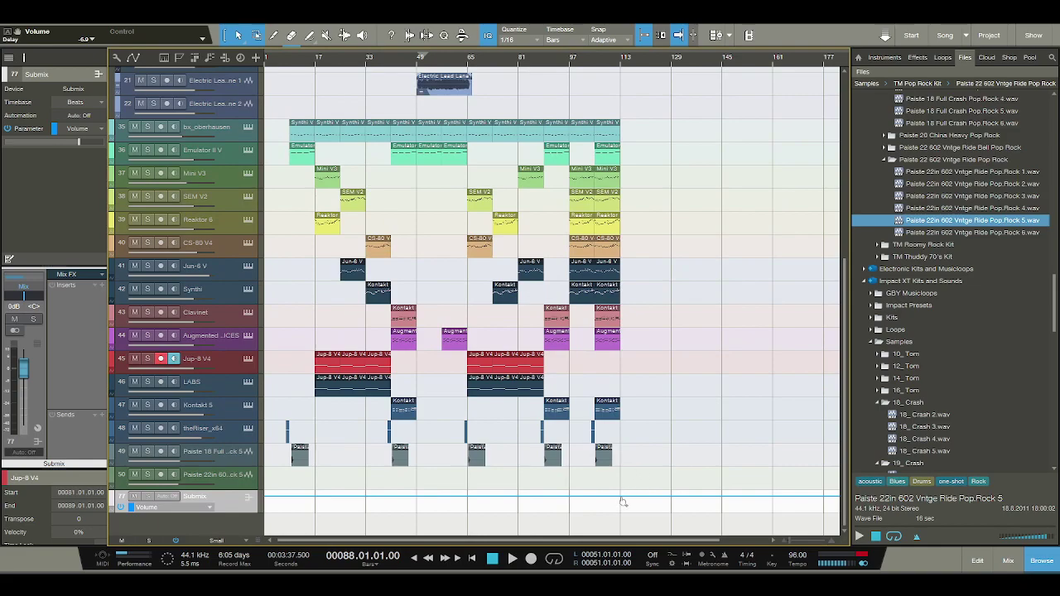
- Draw a fade-out in the Submix volume automation from bar 113 to bar 117
scroll(634, 476, "up", 5)
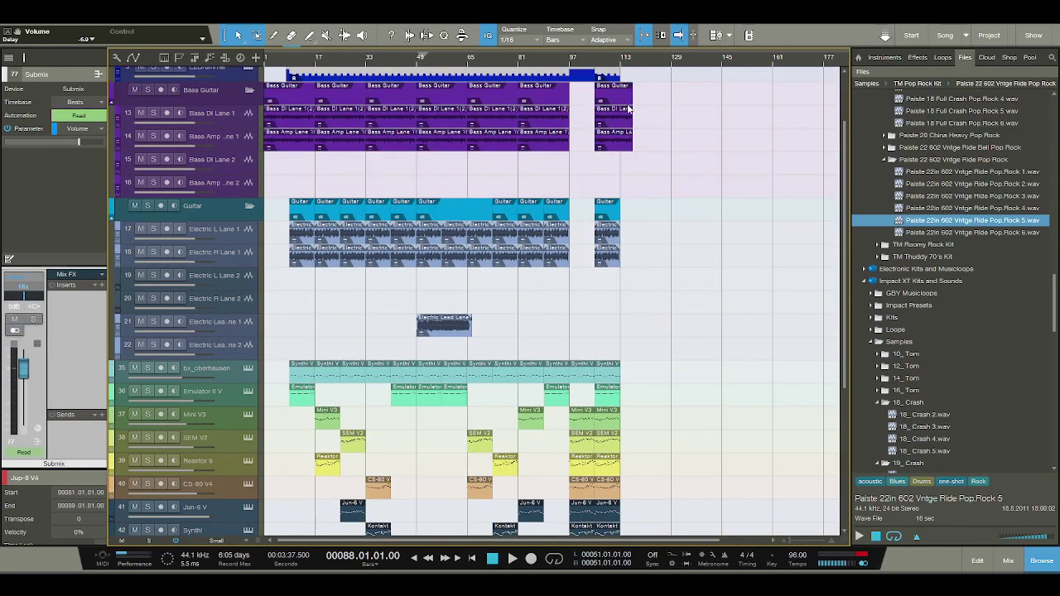
left_click_drag(631, 63, 634, 124)
scroll(633, 184, "down", 5)
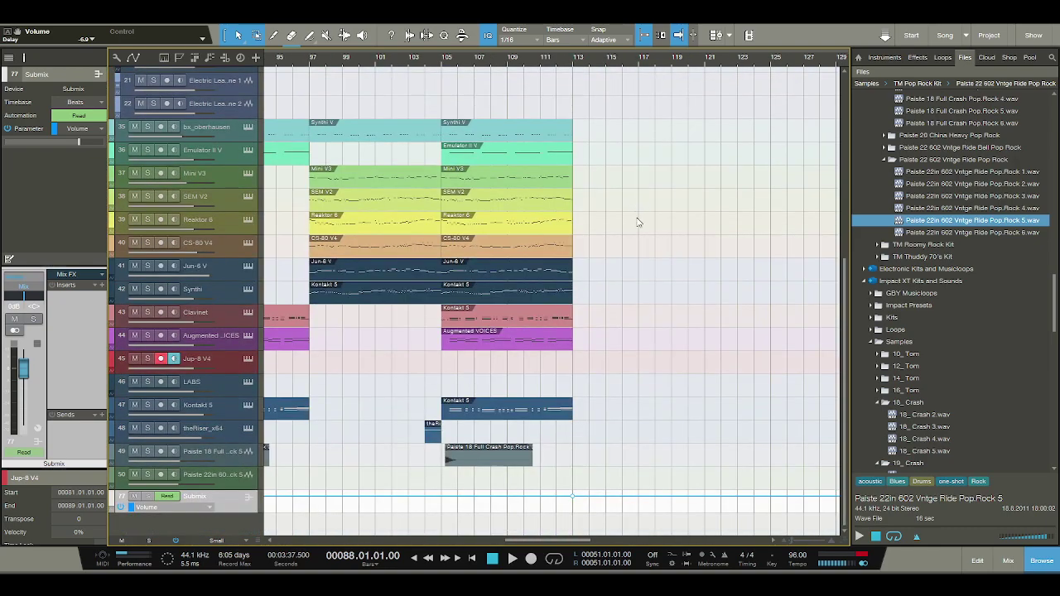
left_click_drag(639, 501, 640, 519)
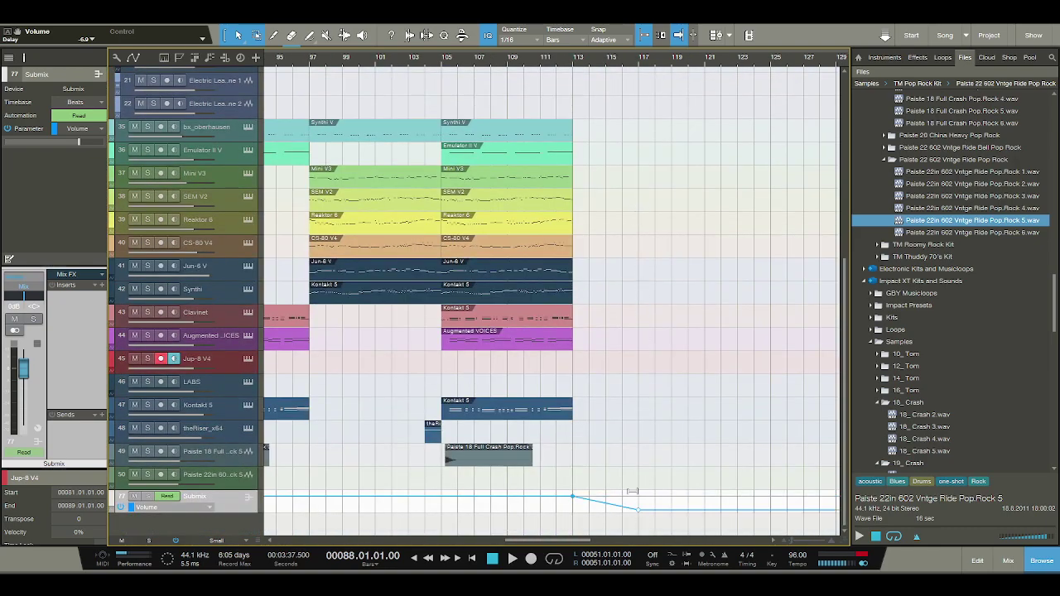
- Play the song from the beginning and raise the Mix Verb effect channel's level to -14.0 dB in the mixer
left_click(492, 557)
left_click(512, 558)
scroll(523, 482, "up", 8)
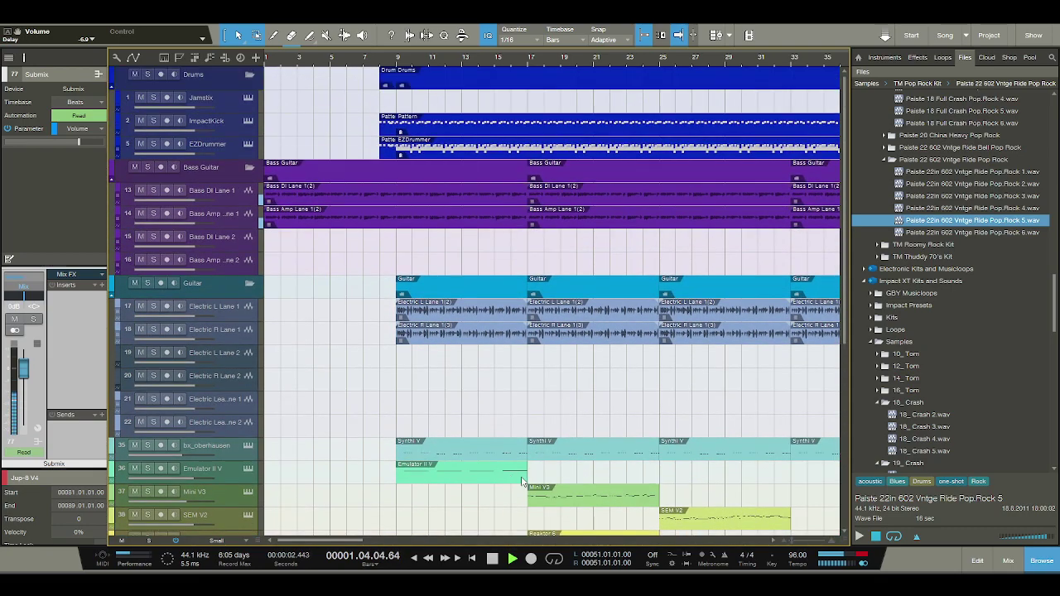
left_click(1008, 560)
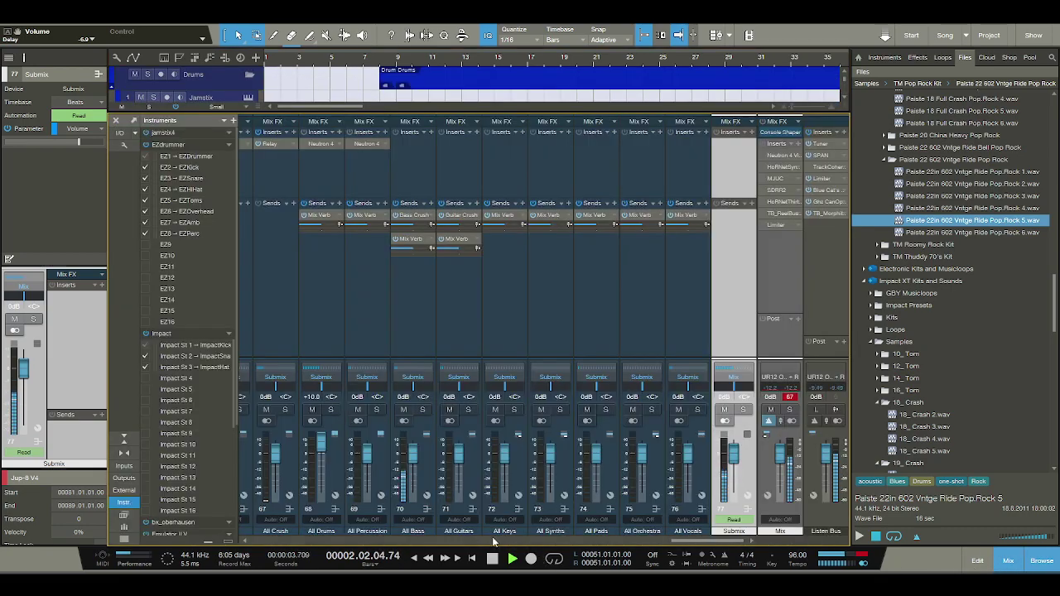
left_click_drag(712, 541, 475, 538)
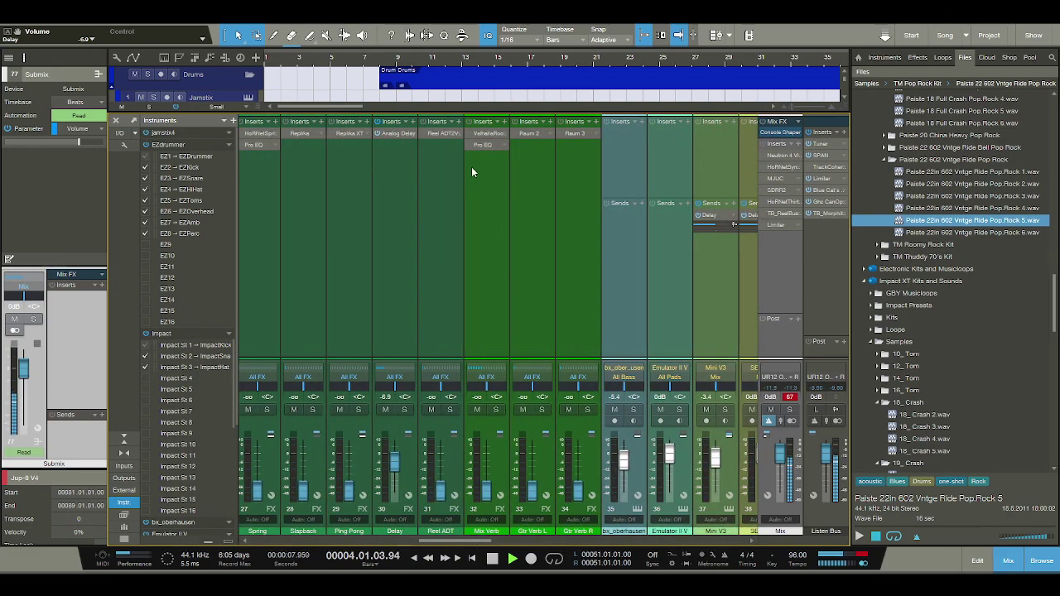
left_click_drag(486, 494, 488, 467)
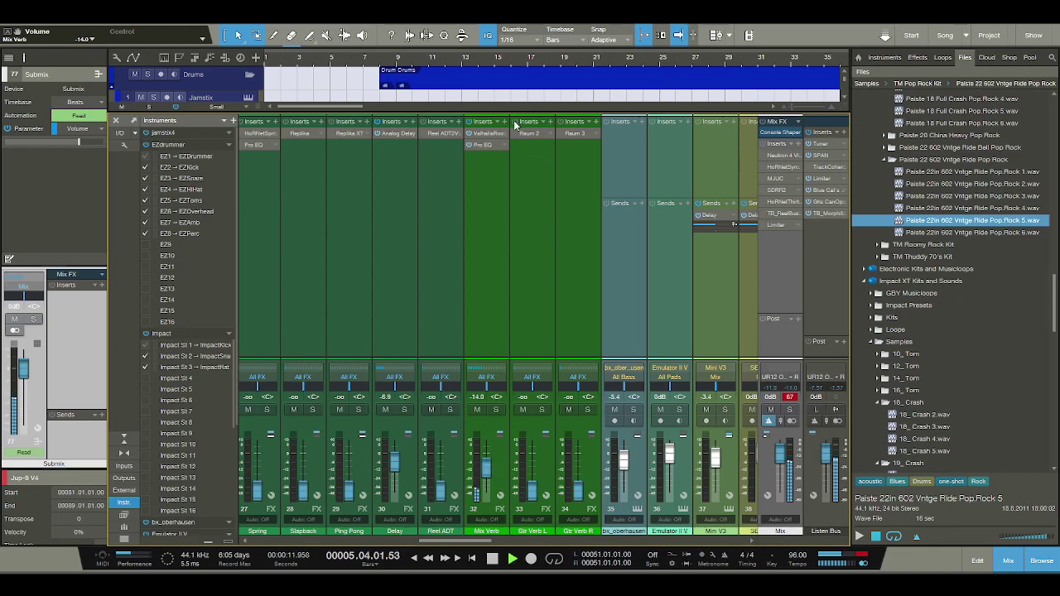
- Select the Gtr Verb L and Gtr Verb R effect channels together and raise both levels to -11.2 dB
left_click(570, 323)
left_click(534, 331, "shift")
left_click_drag(532, 499, 533, 469)
mouse_move(454, 542)
left_mouse_down()
mouse_move(497, 543)
mouse_move(458, 541)
left_mouse_up()
left_click_drag(497, 476, 497, 469)
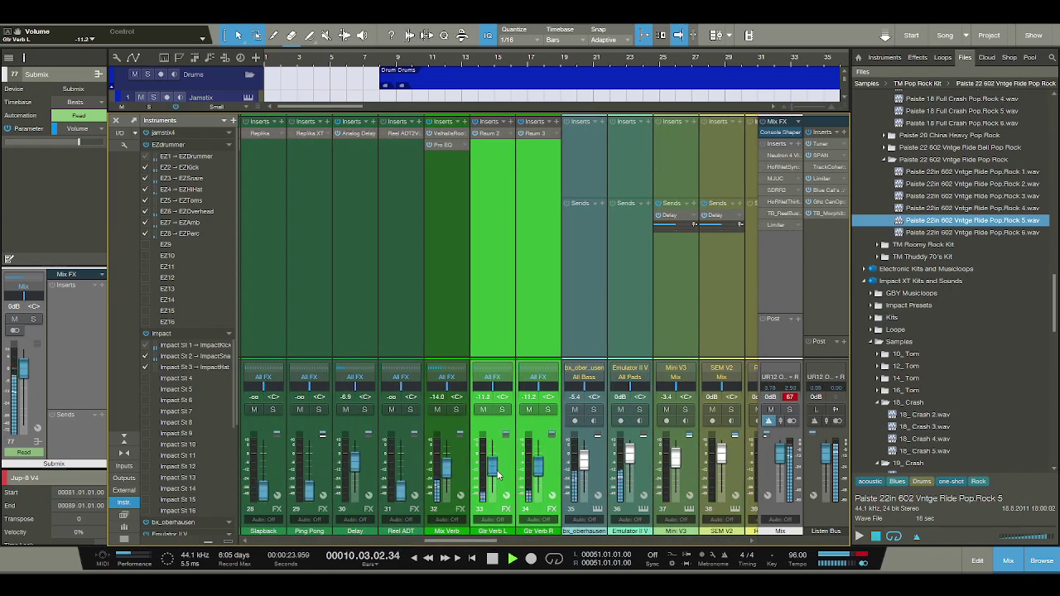
- Raise the Slapback effect channel's level to -10.3 dB
left_click_drag(481, 543, 648, 546)
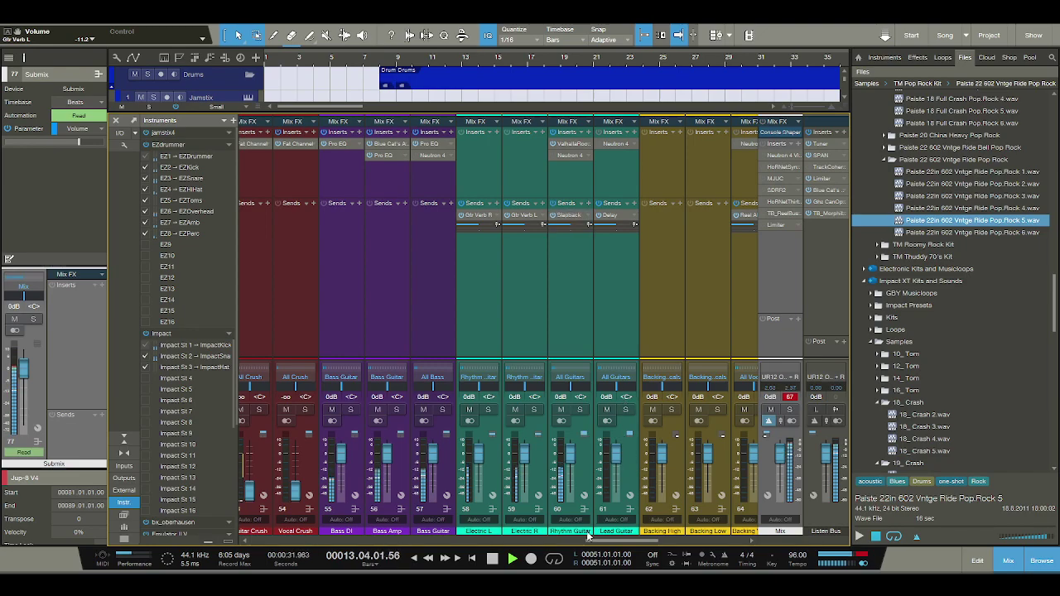
left_click_drag(593, 543, 403, 542)
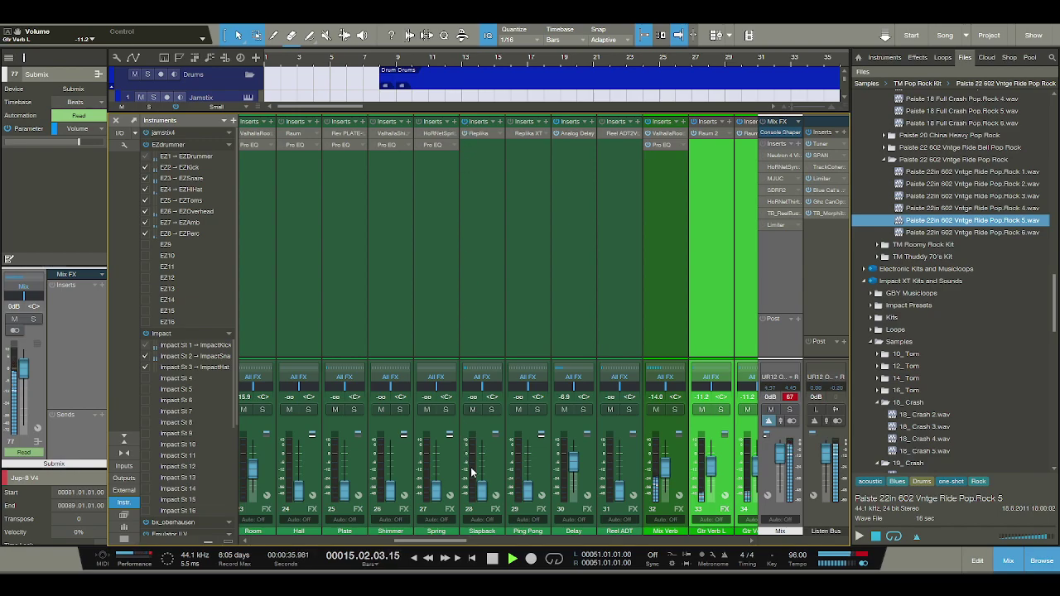
left_click_drag(483, 492, 485, 470)
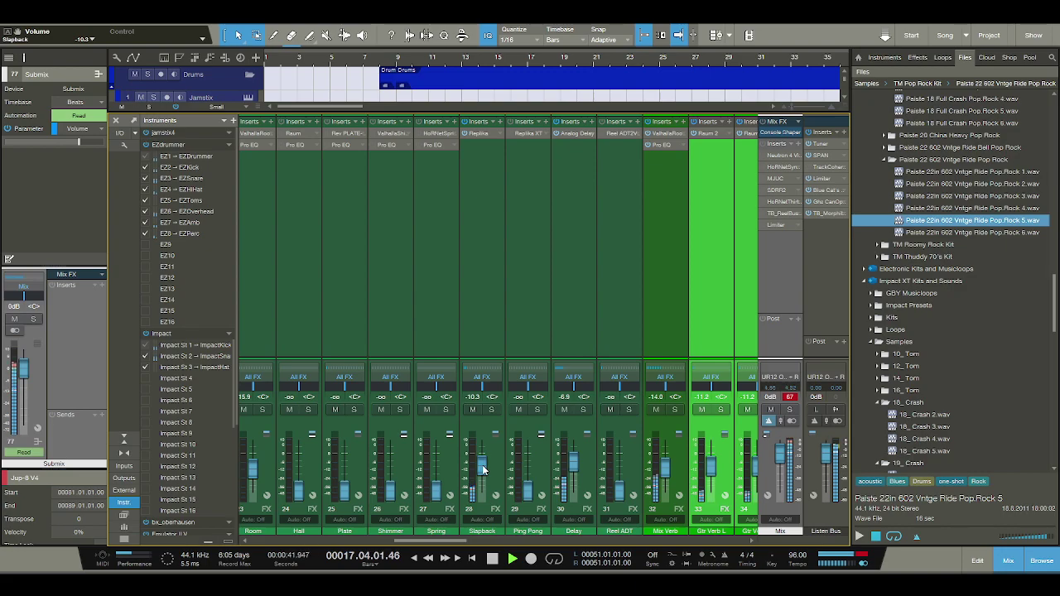
- Raise the Guitar Crush bus level to -34.6 dB and close the mixer
left_click_drag(455, 541, 601, 540)
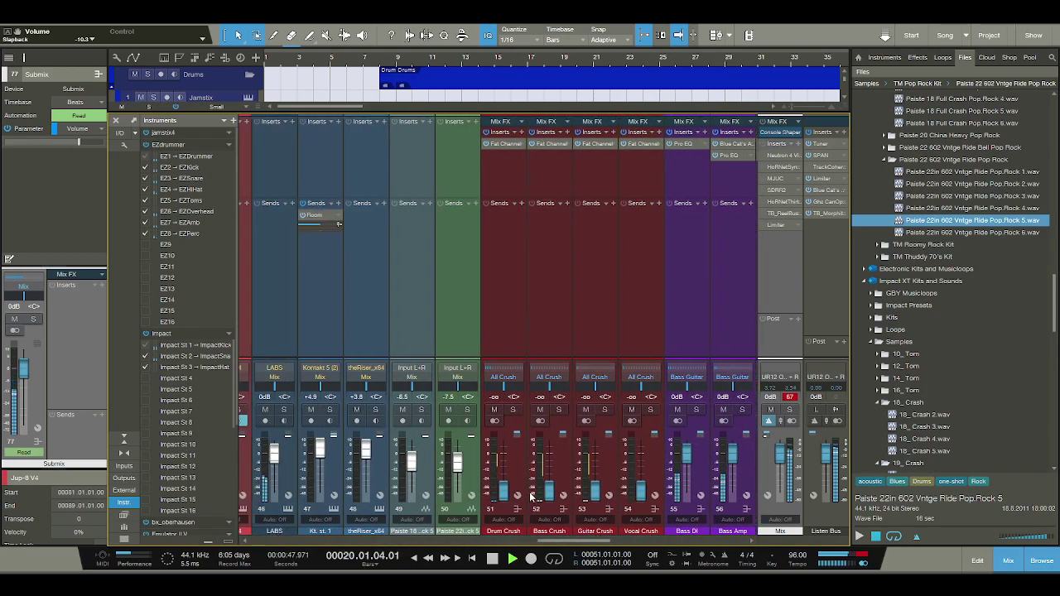
left_click_drag(504, 490, 597, 485)
left_click_drag(586, 542, 695, 543)
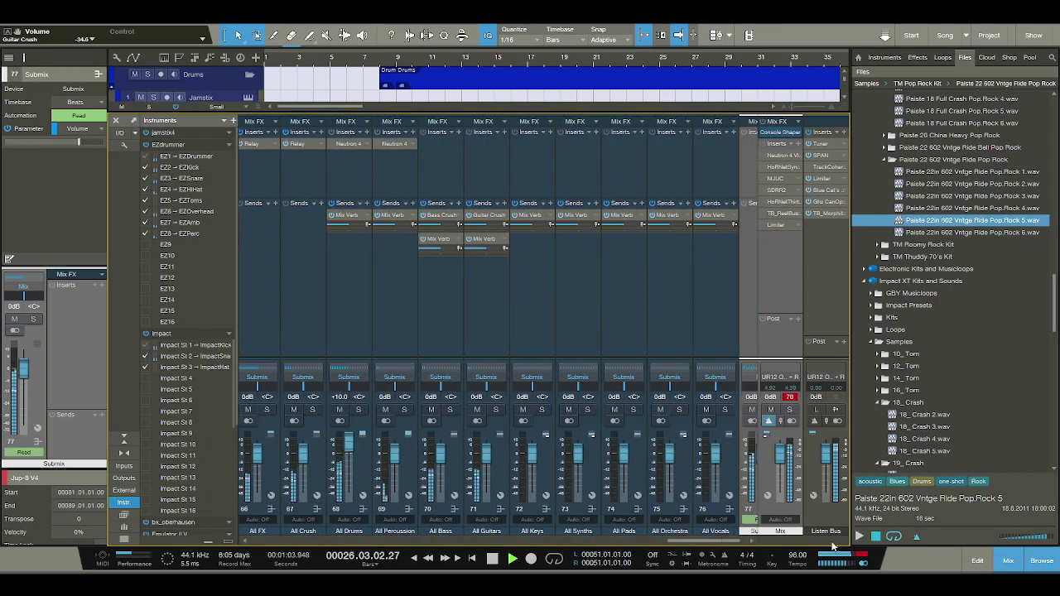
left_click(1005, 560)
- Review all tracks while the song plays through to the closing fade-out, and stop playback after it ends
scroll(734, 468, "down", 5)
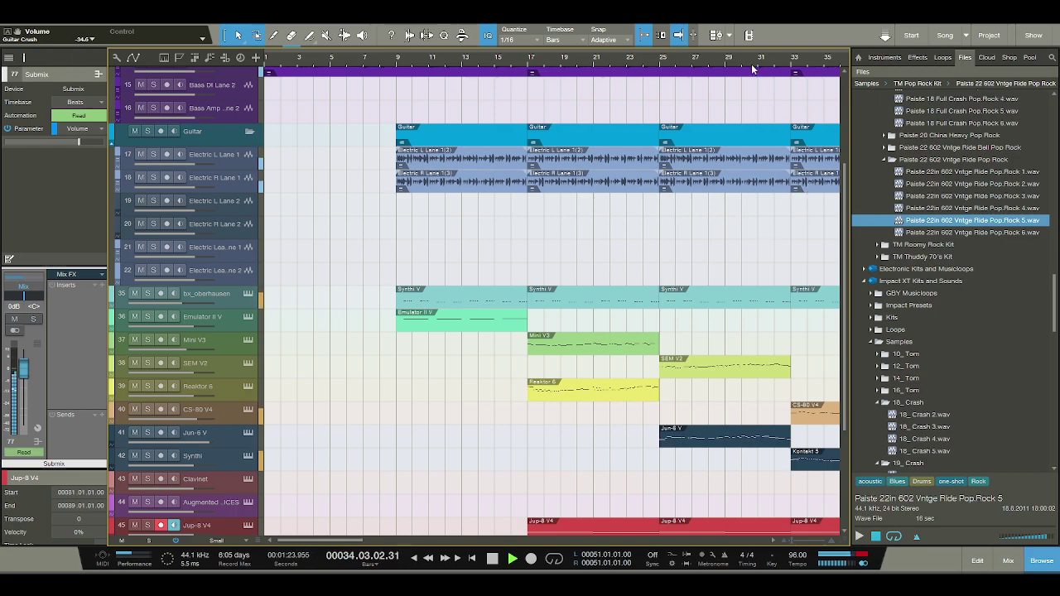
left_click_drag(757, 60, 721, 60)
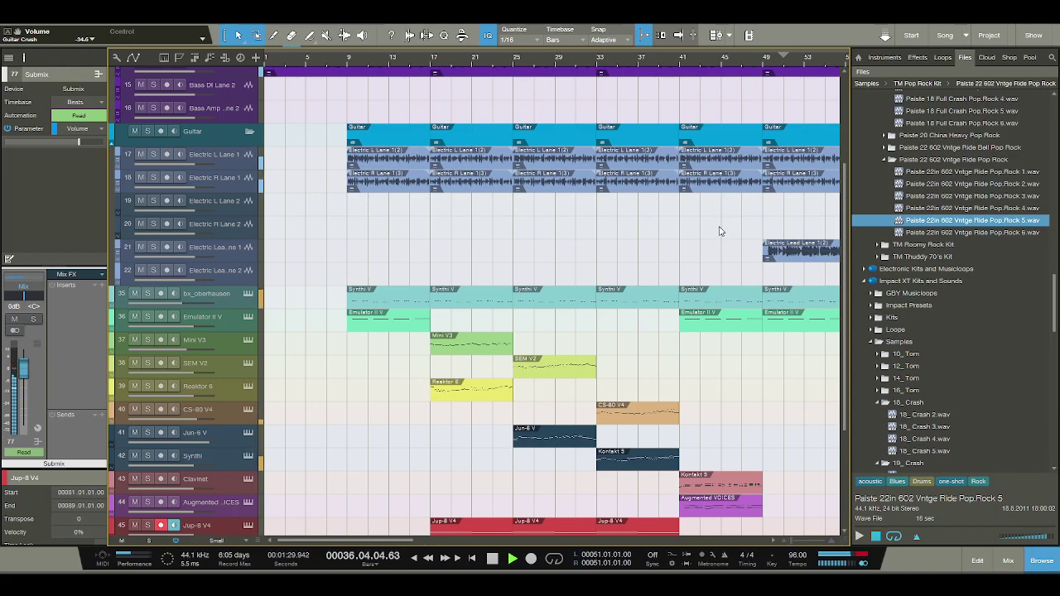
left_click_drag(731, 63, 650, 53)
scroll(659, 131, "down", 1)
scroll(659, 132, "up", 4)
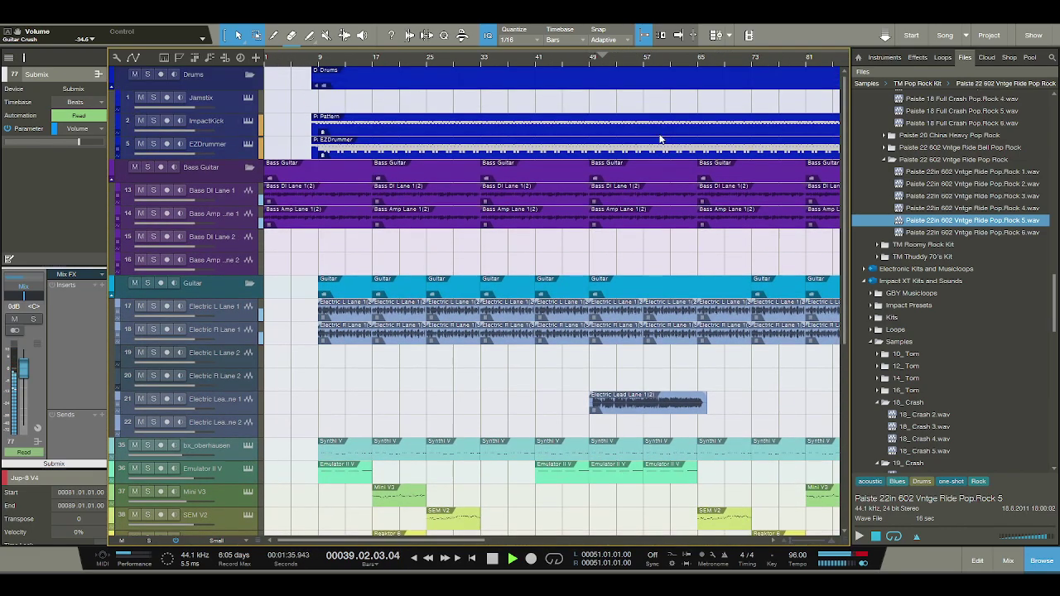
scroll(660, 139, "down", 5)
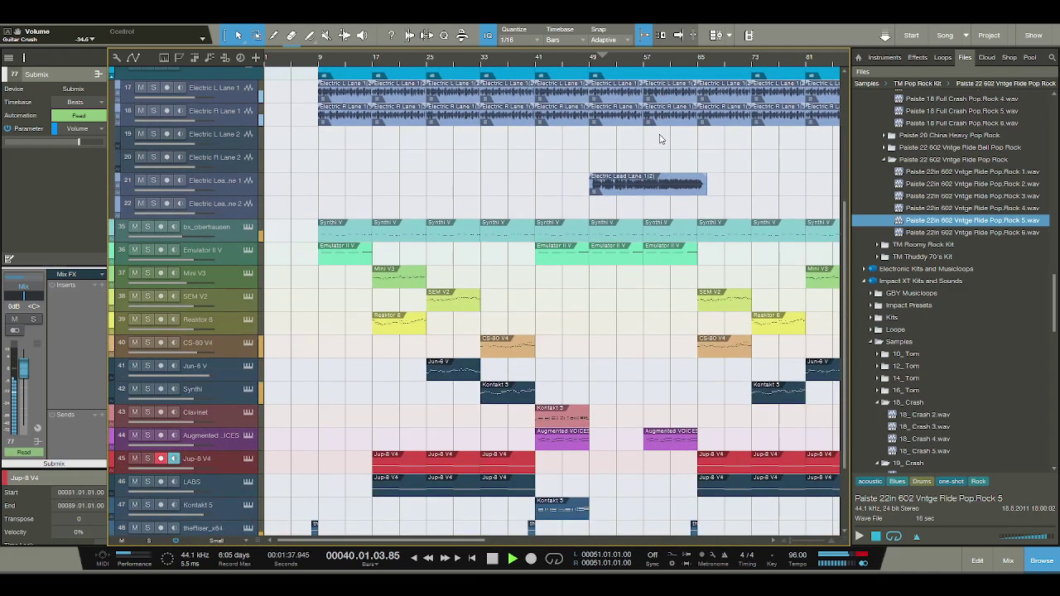
scroll(660, 139, "down", 2)
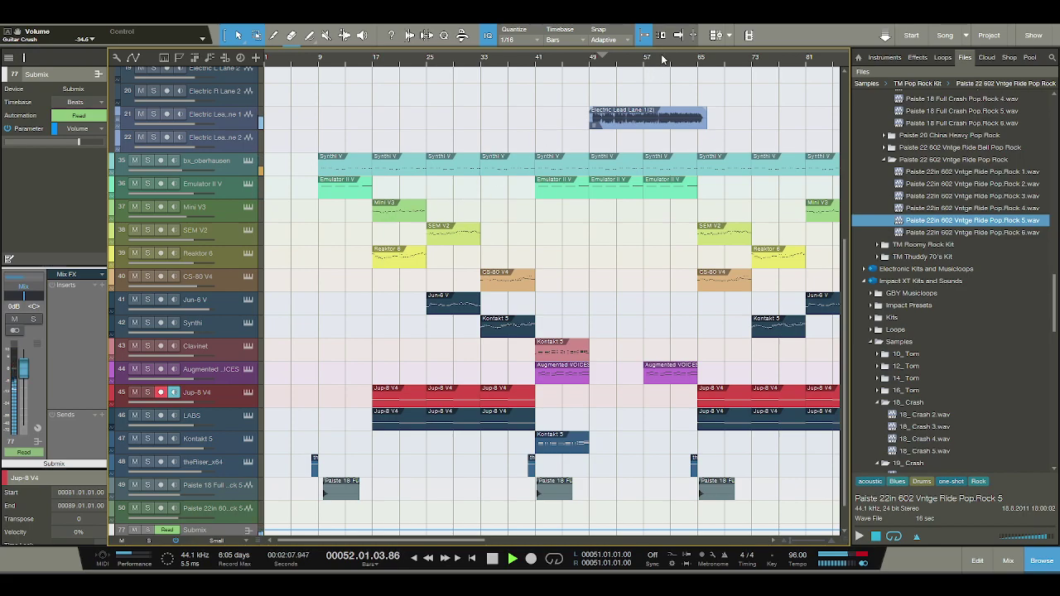
left_click_drag(662, 61, 644, 45)
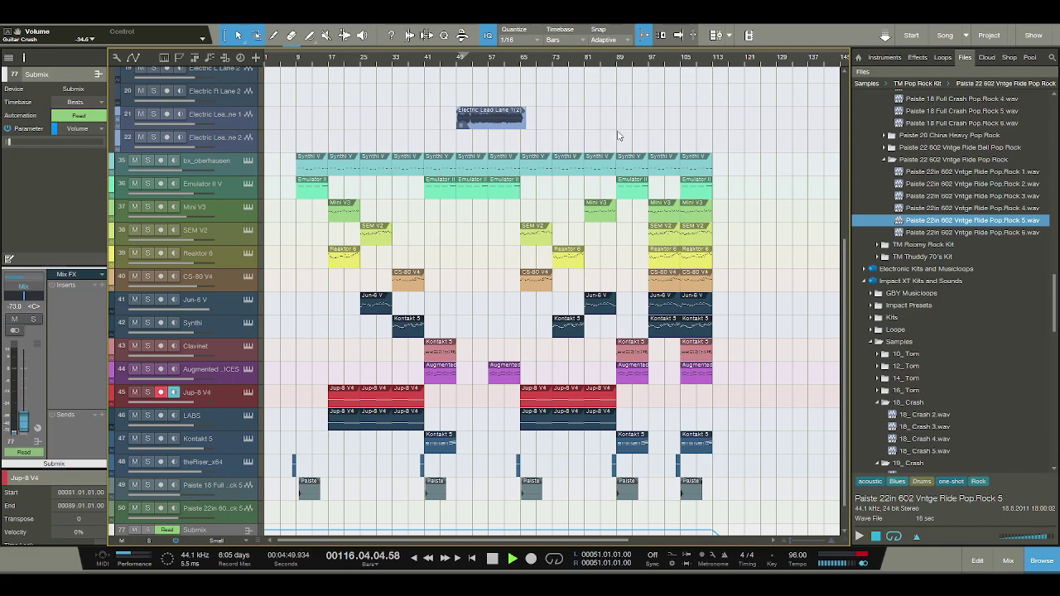
key("space")
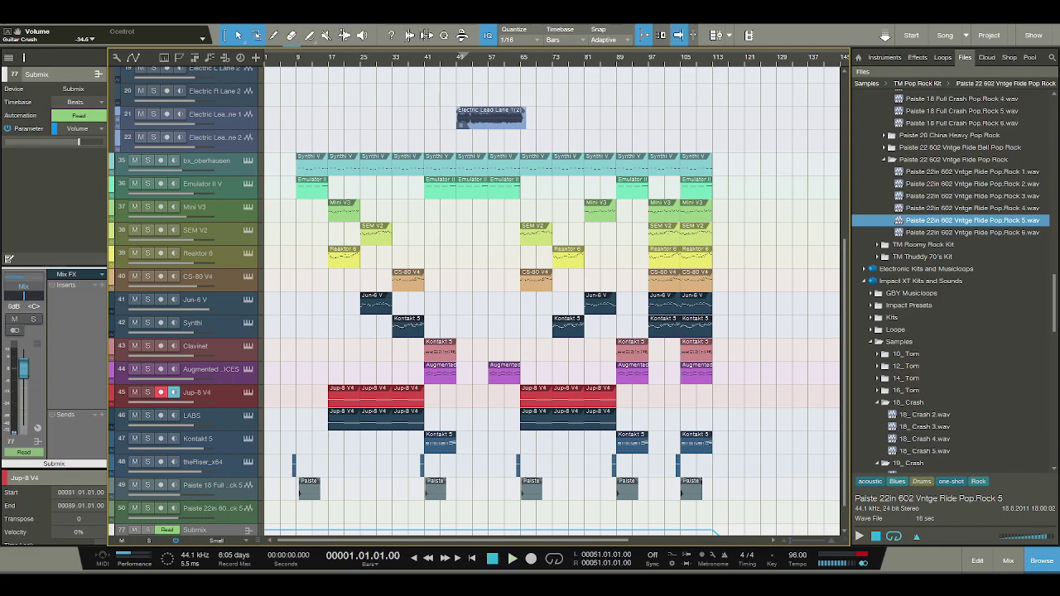